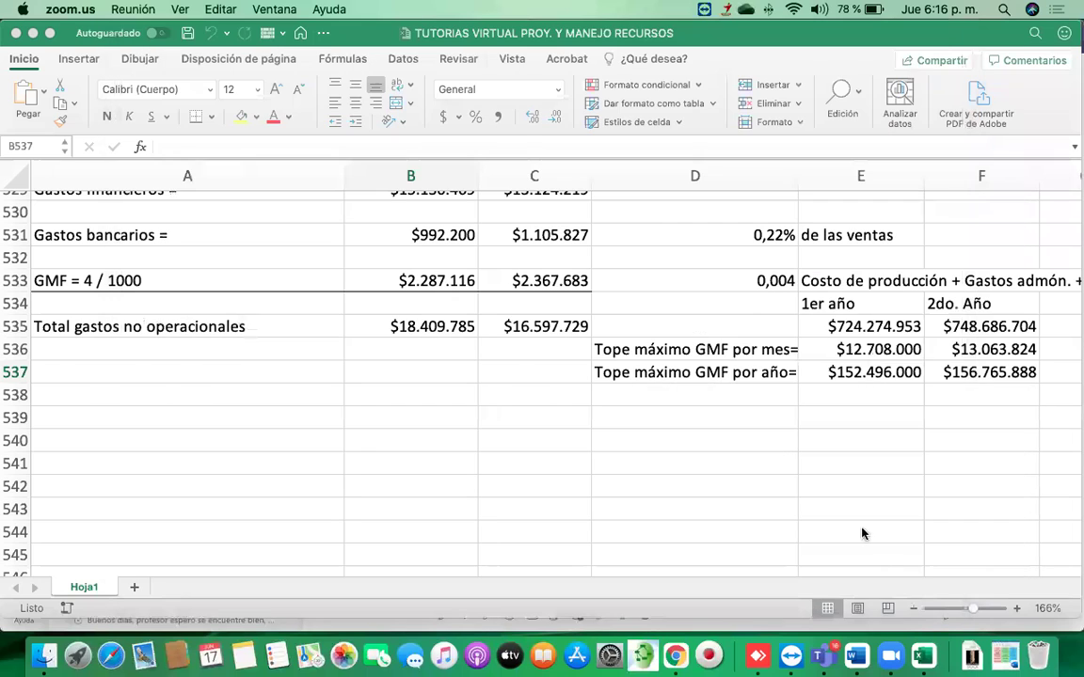
# Review the loan amortization table above the non-operating expenses summary in the worksheet
pyautogui.click(68, 404)
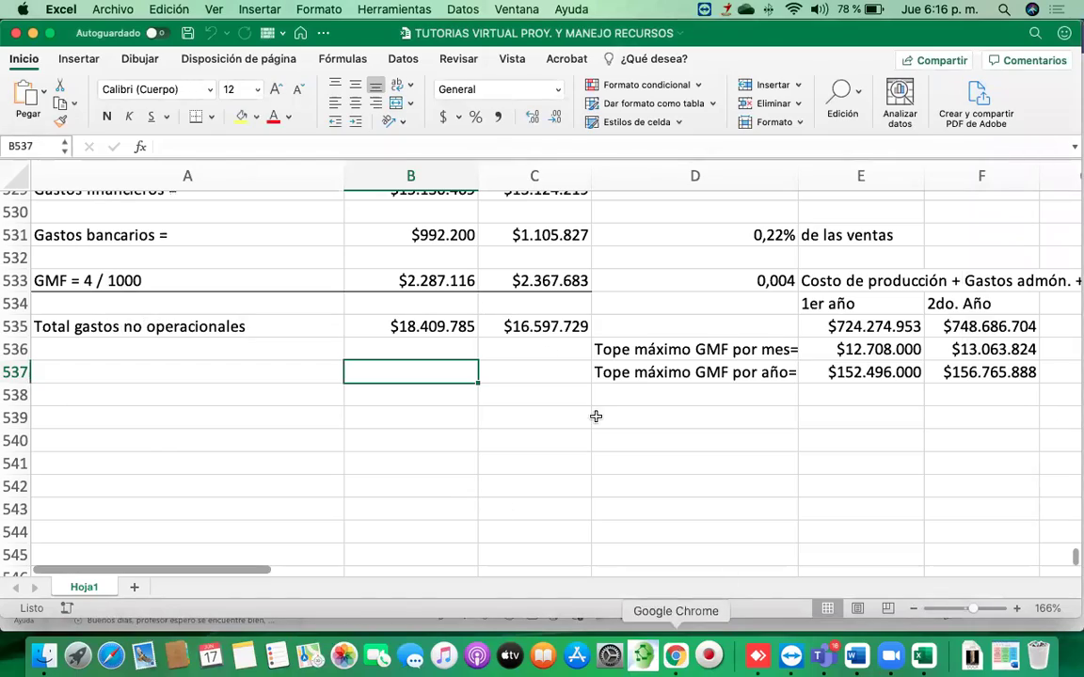
pyautogui.scroll(4, 565, 376)
pyautogui.scroll(15, 549, 354)
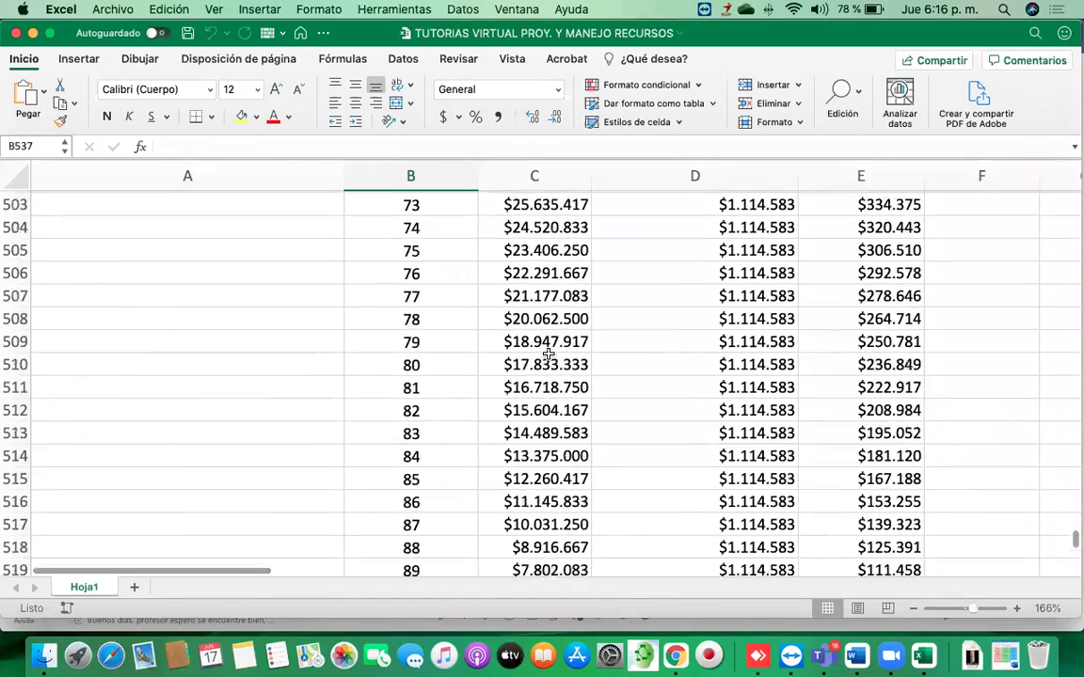
pyautogui.scroll(9, 548, 354)
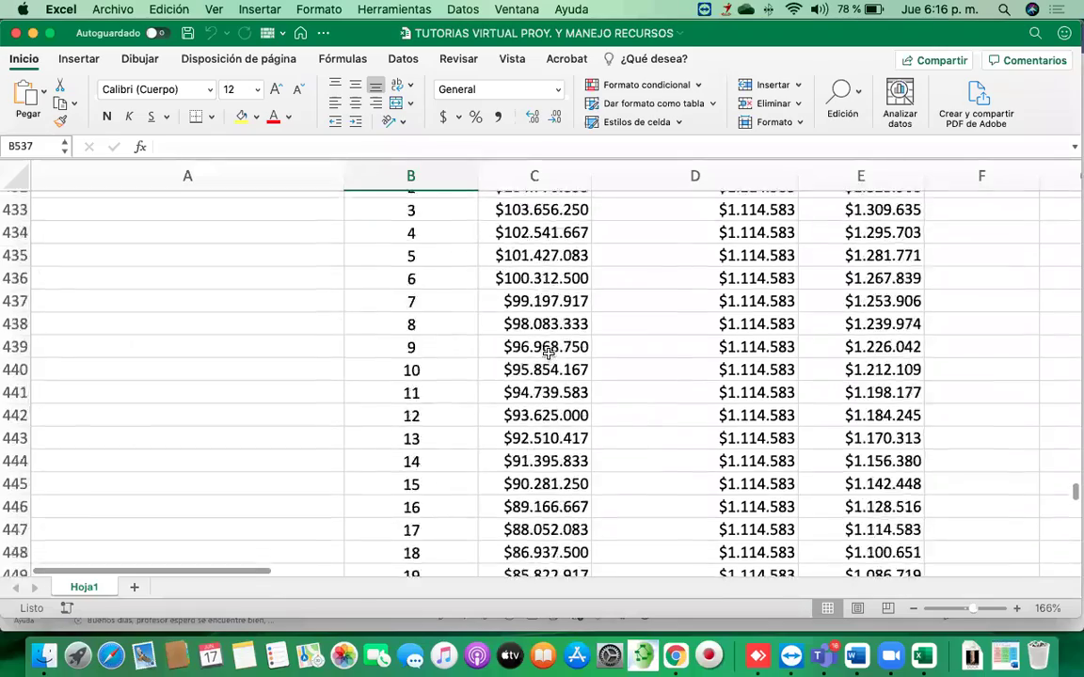
pyautogui.scroll(-8, 549, 353)
pyautogui.scroll(-18, 548, 354)
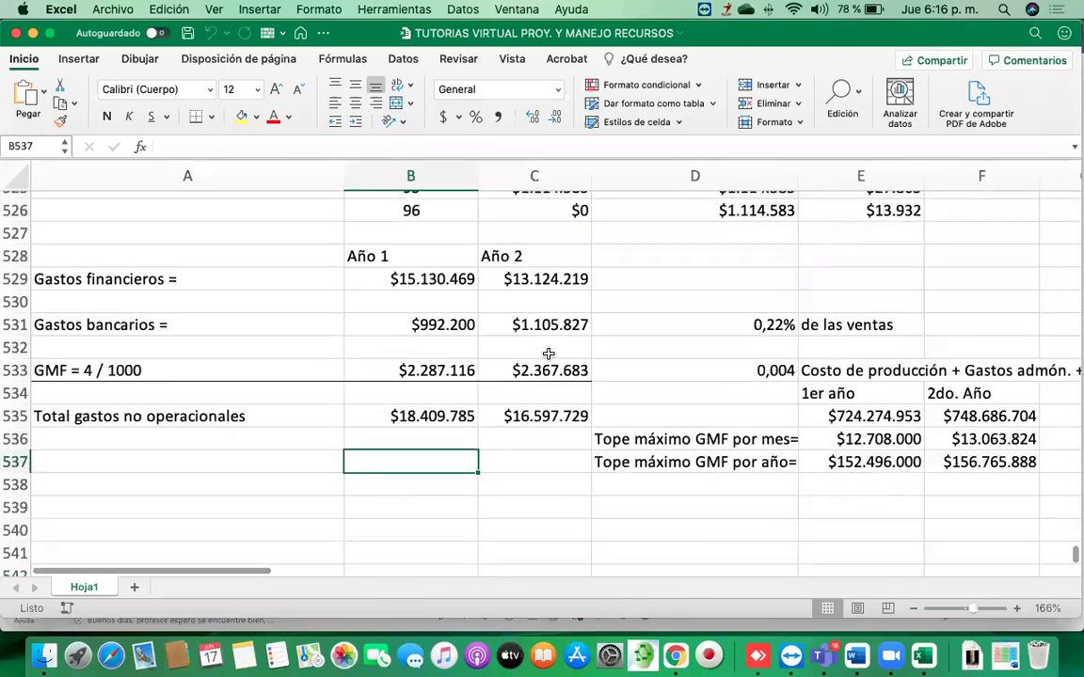
pyautogui.click(676, 656)
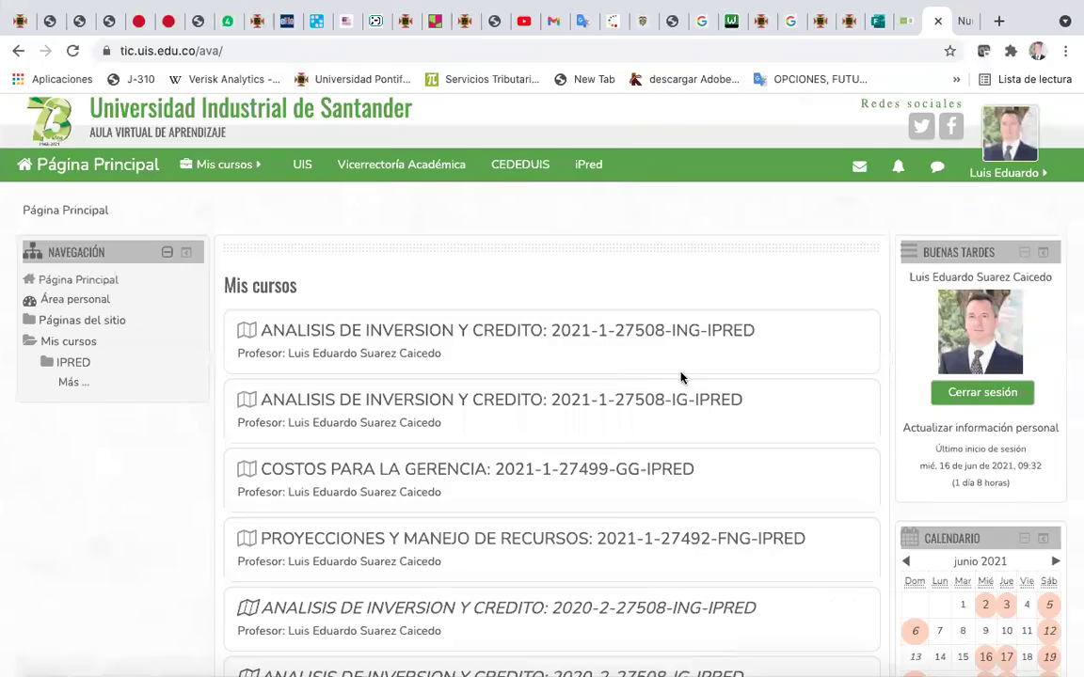
pyautogui.click(424, 543)
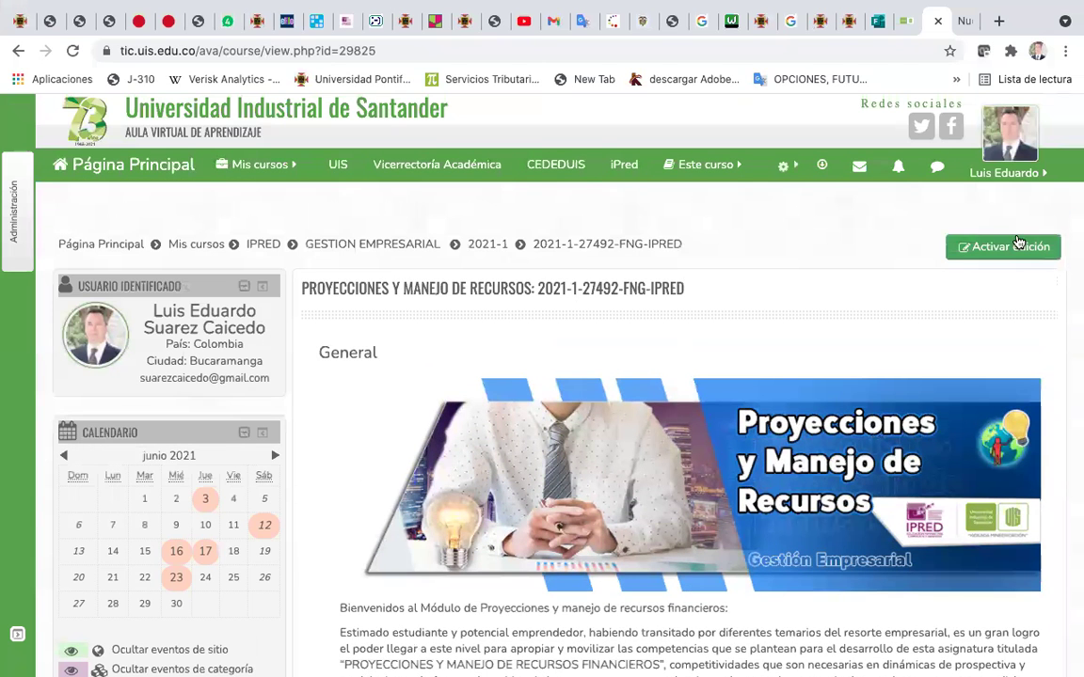
pyautogui.click(973, 247)
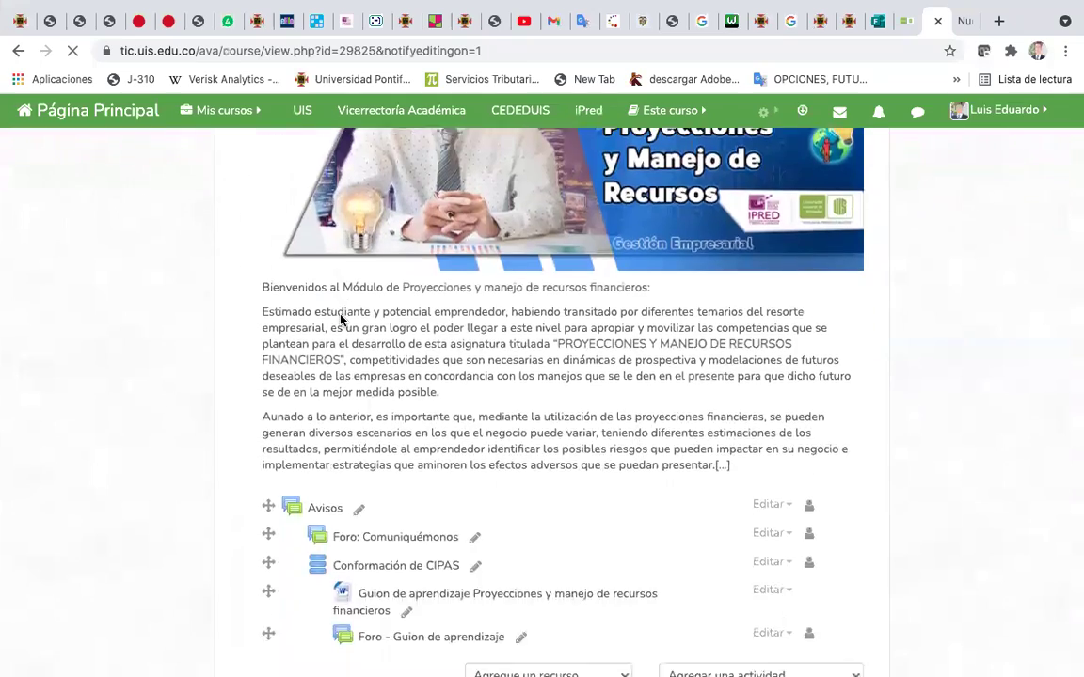
# Check the course calendar's events for June 16 and 23, 2021, and look at the July 2021 month
pyautogui.scroll(-5, 320, 301)
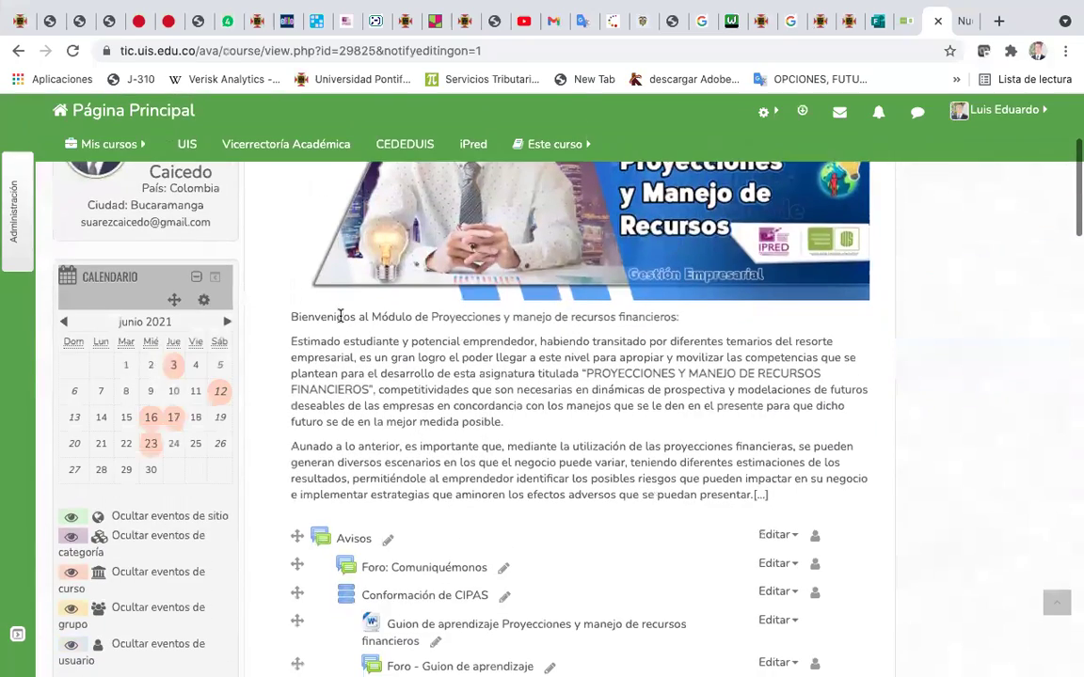
pyautogui.moveTo(158, 418)
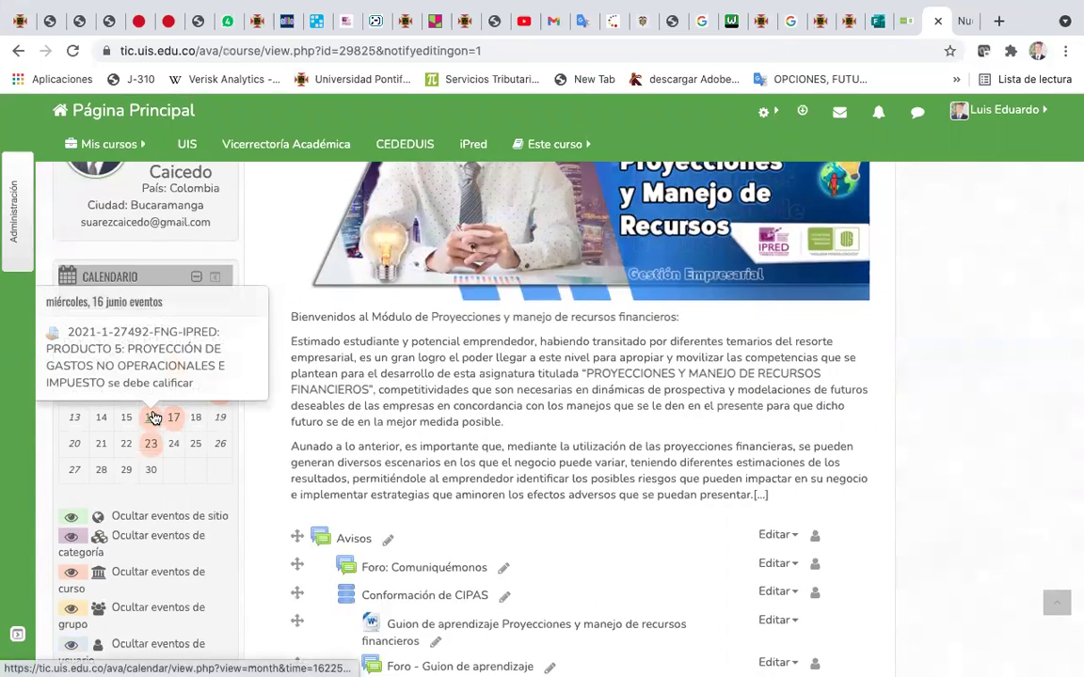
pyautogui.moveTo(154, 448)
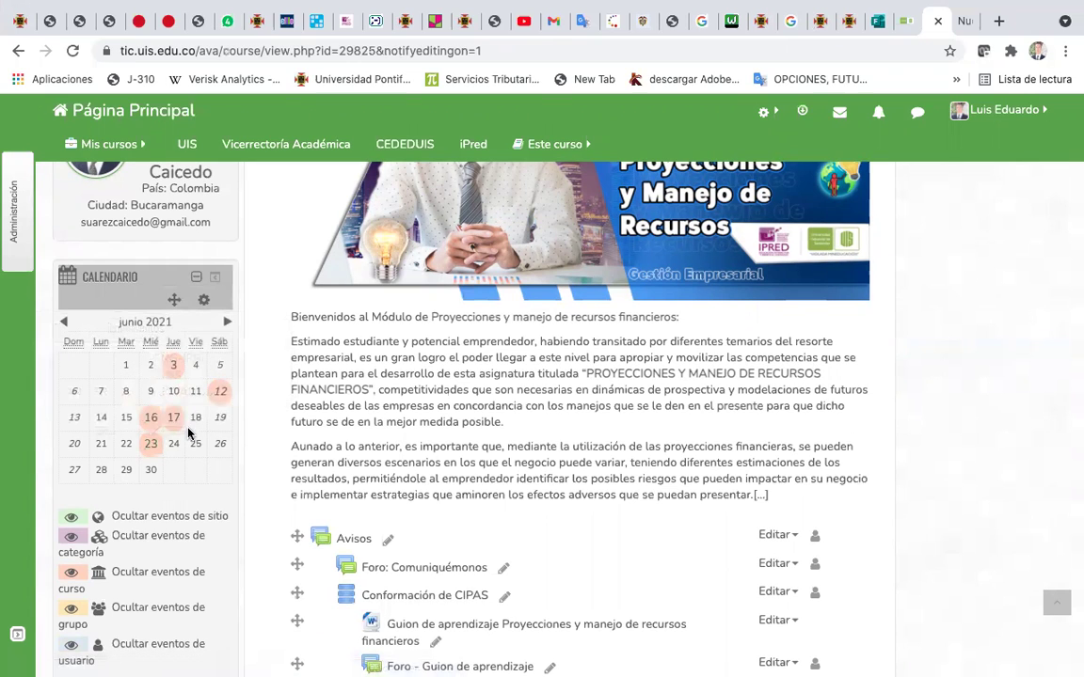
pyautogui.click(228, 324)
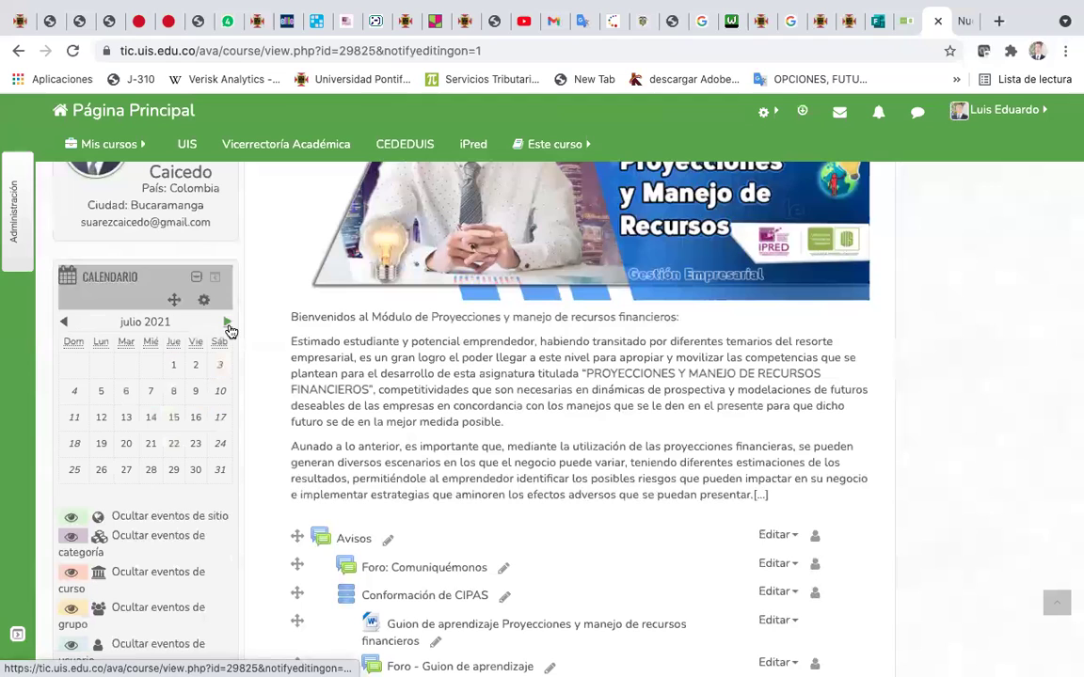
pyautogui.click(63, 322)
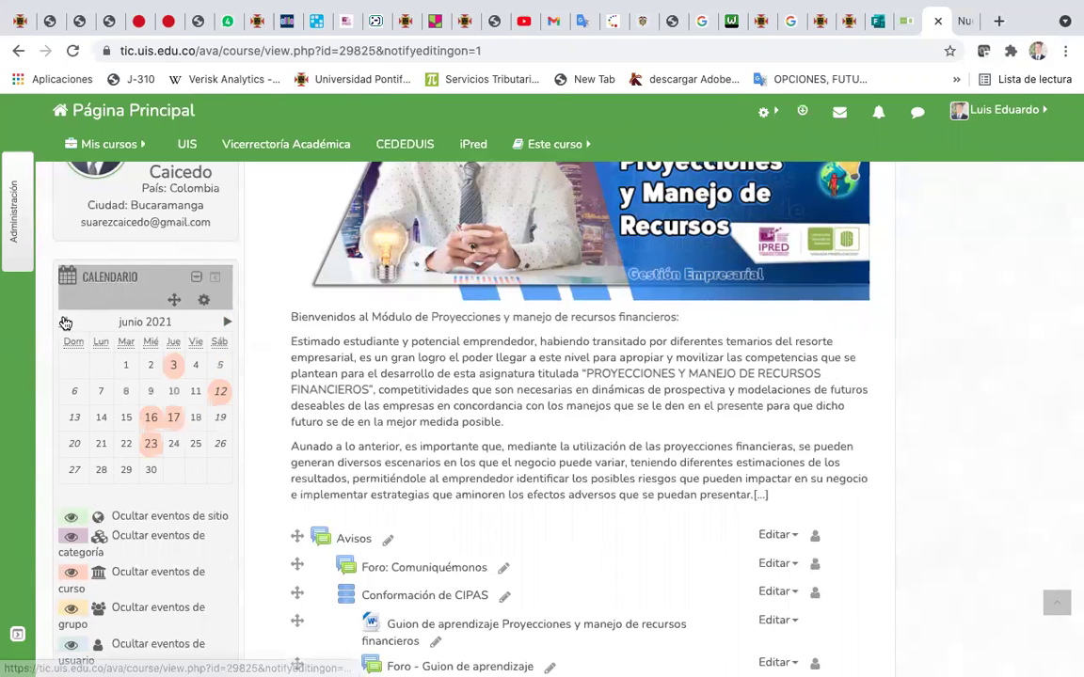
pyautogui.moveTo(152, 447)
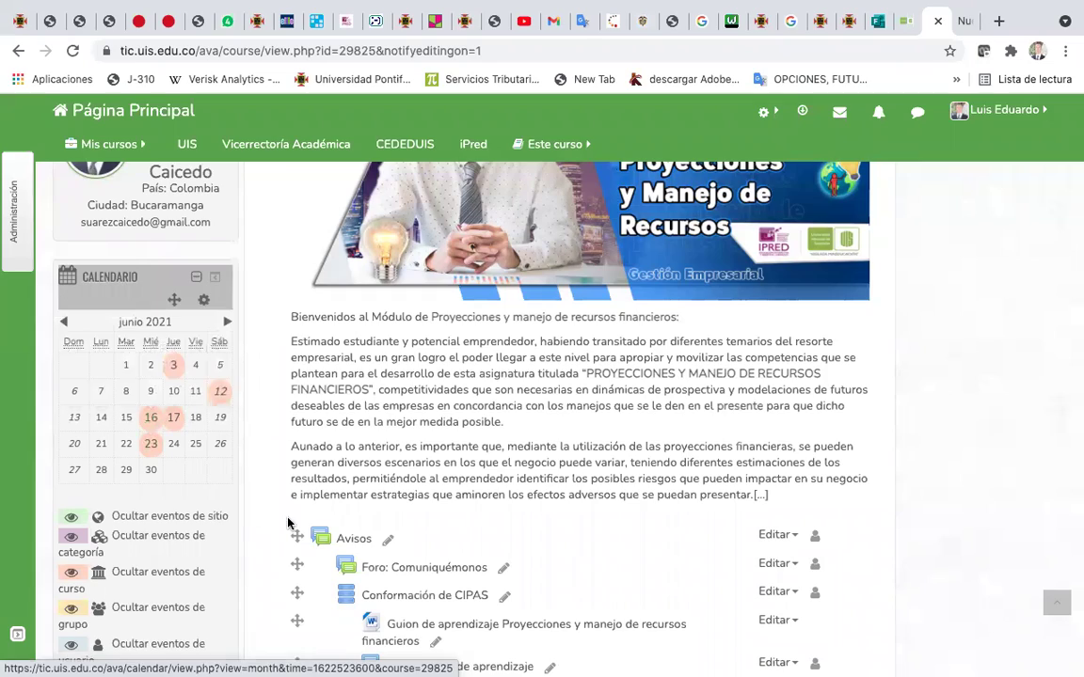
# Switch to the Excel workbook and enter the date heading "Junio 16 de 2021:" in cell A539
pyautogui.press('F4')
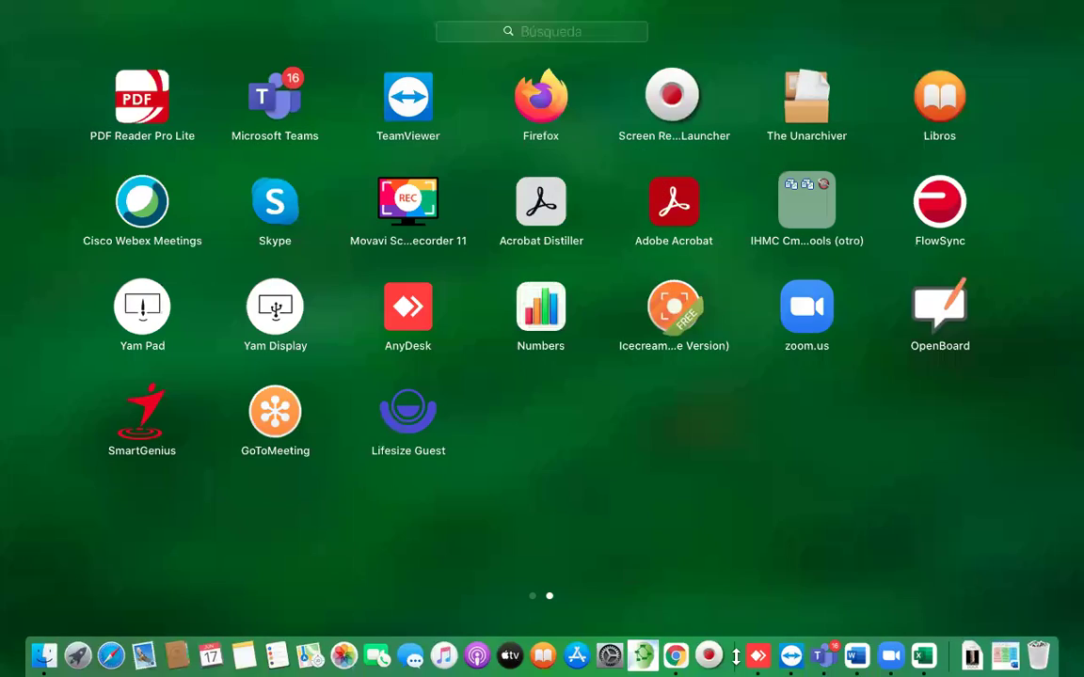
pyautogui.click(925, 664)
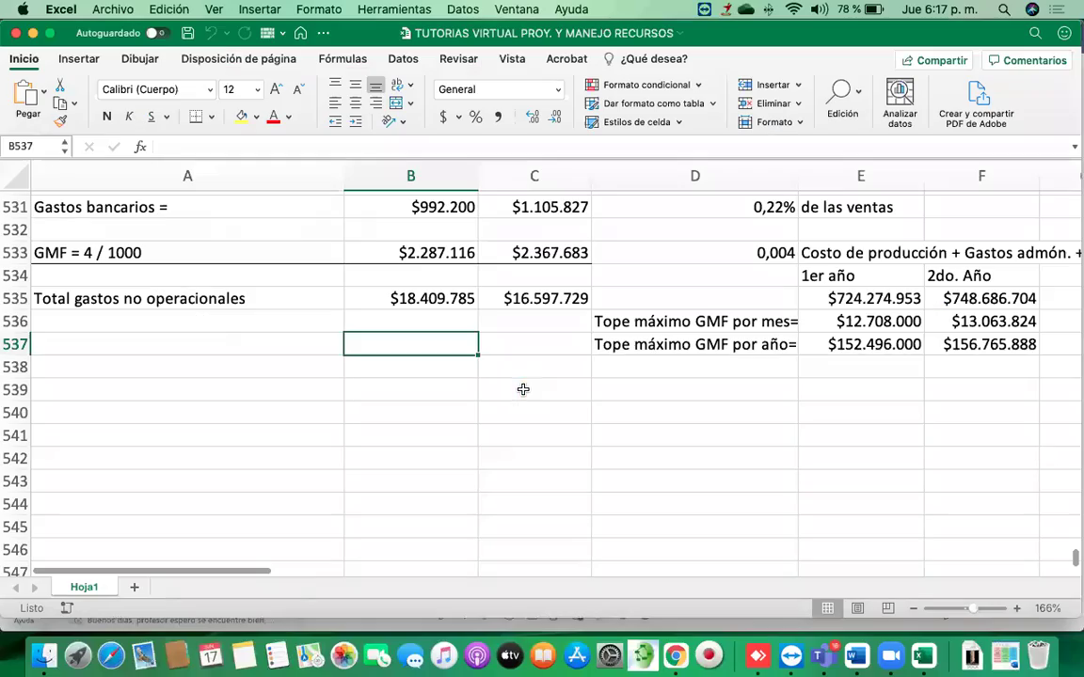
pyautogui.click(214, 393)
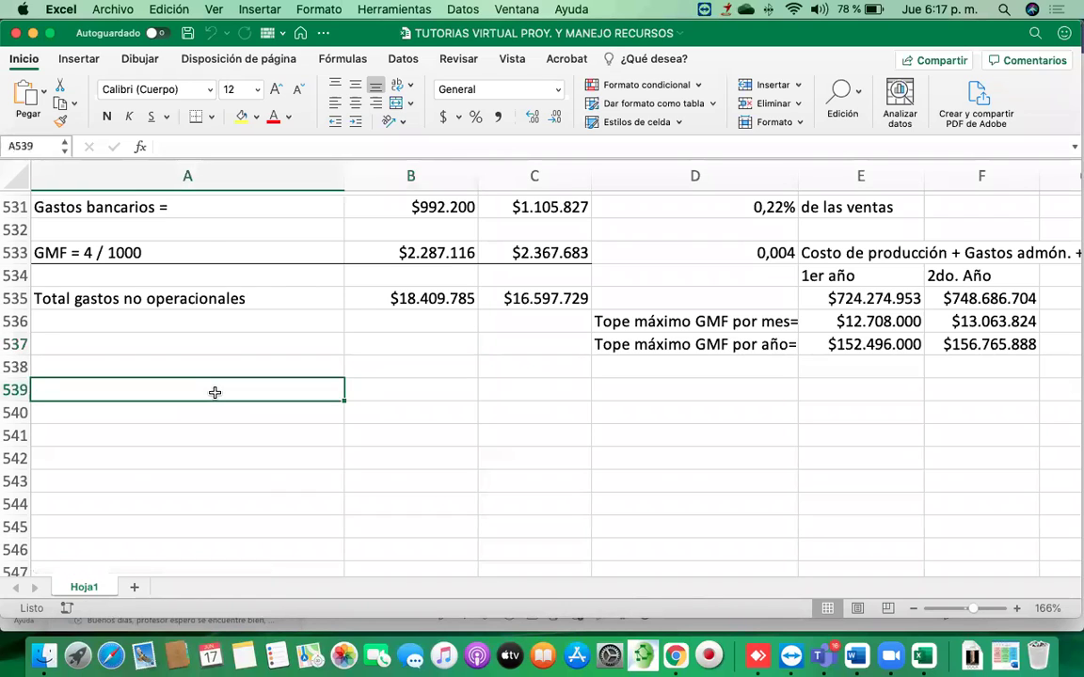
pyautogui.write('Junio 16 de ')
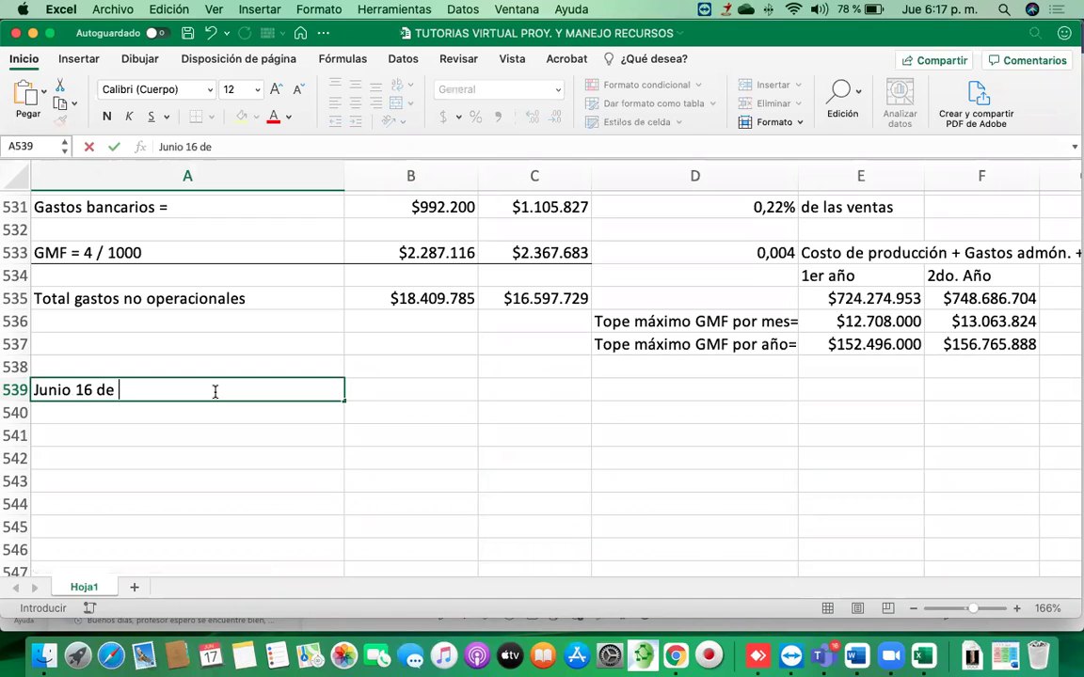
pyautogui.write('2021:')
pyautogui.press('Return')
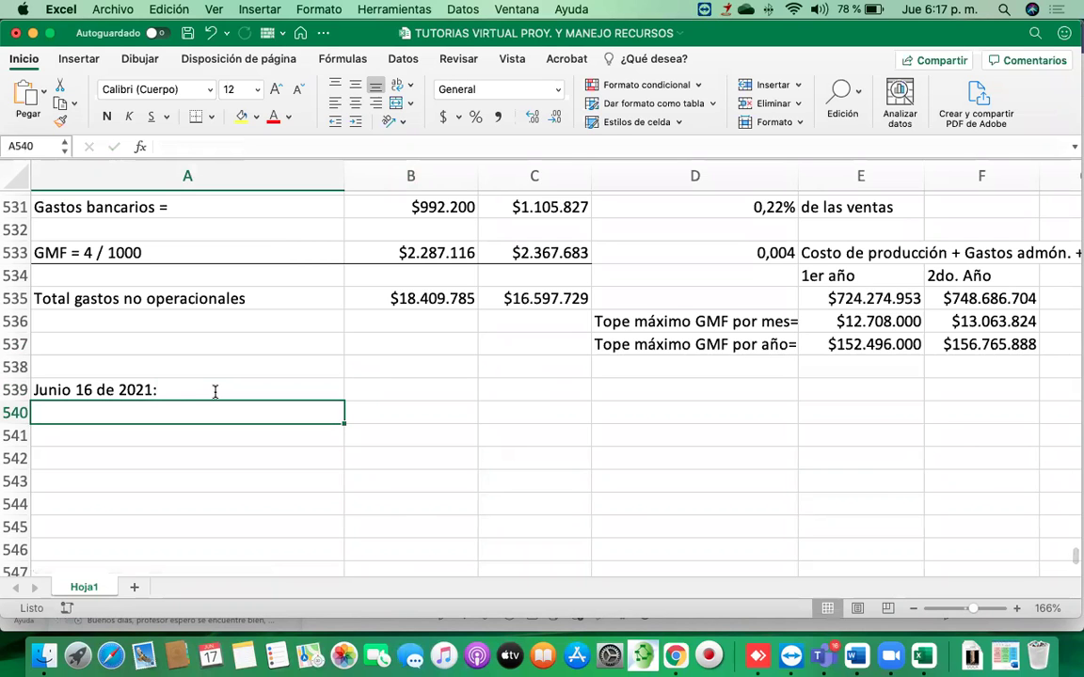
# Check the June 23 calendar event in Chrome, then return to Excel and enter "Estados financieros proyectados:" in cell A540
pyautogui.click(675, 656)
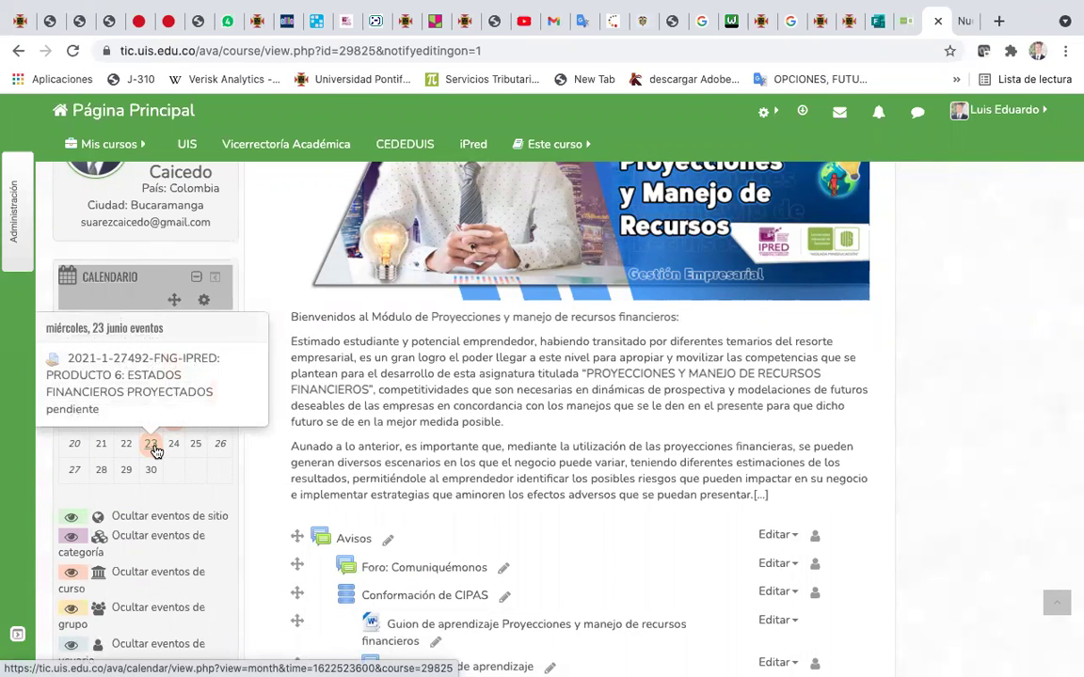
pyautogui.press('F4')
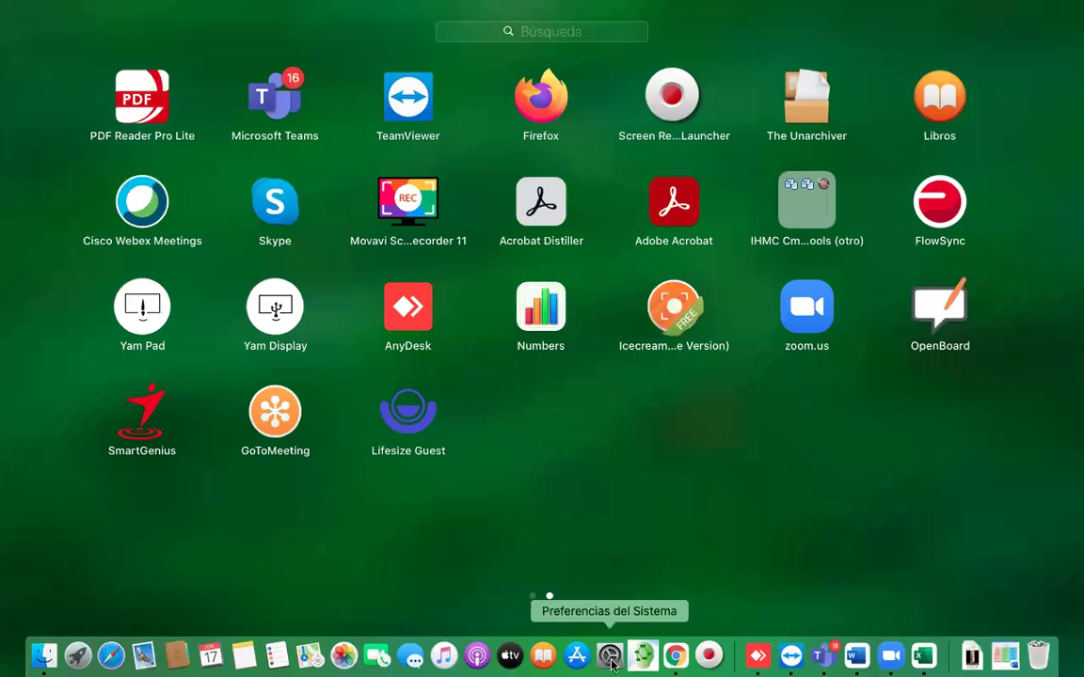
pyautogui.click(924, 656)
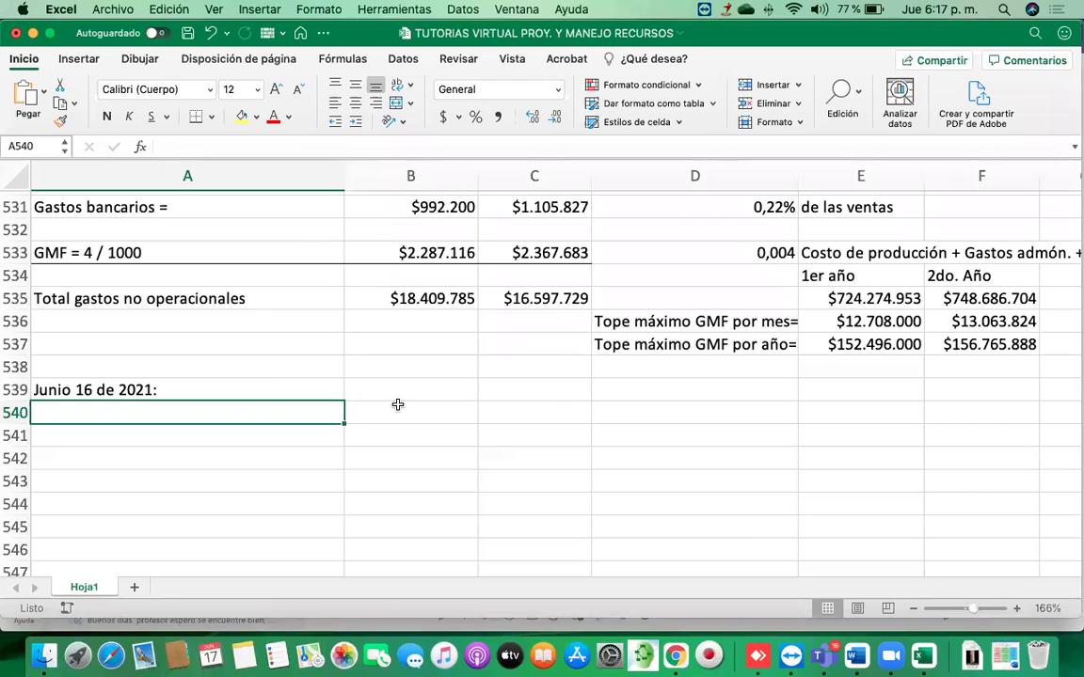
pyautogui.write('Estados')
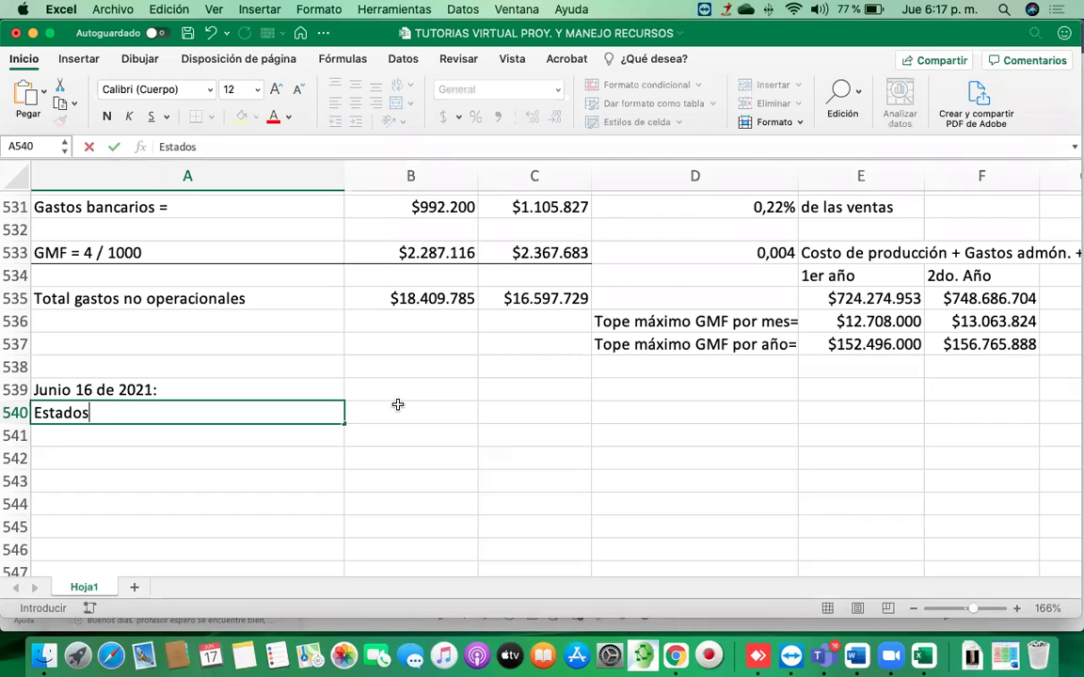
pyautogui.write(' financier')
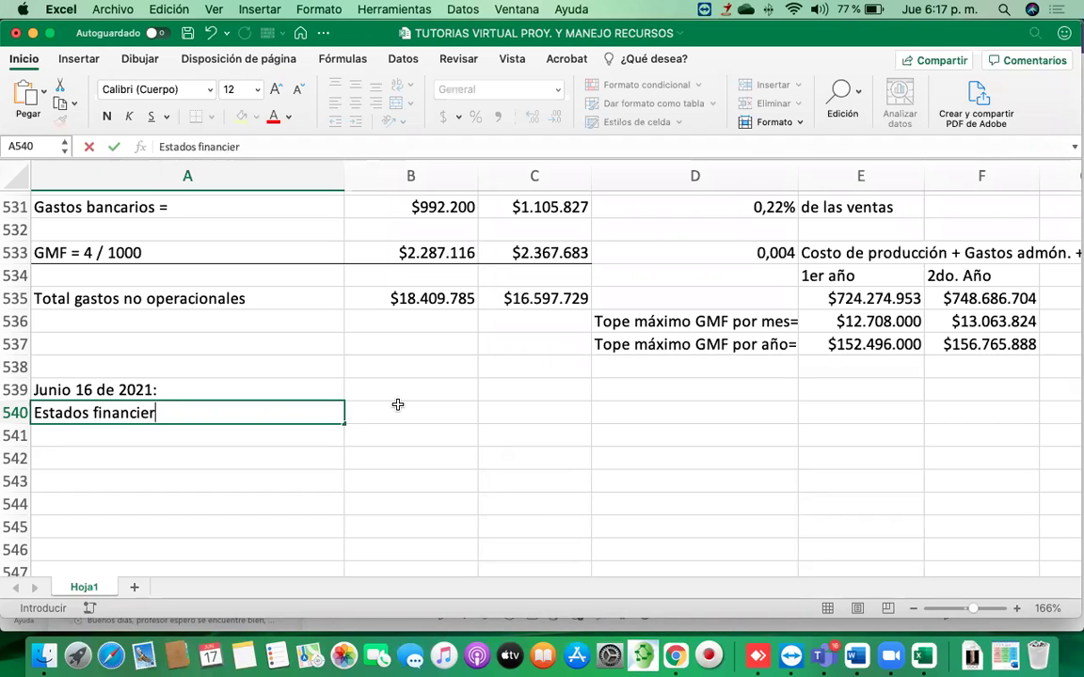
pyautogui.write('os proyectados:')
pyautogui.press('Return')
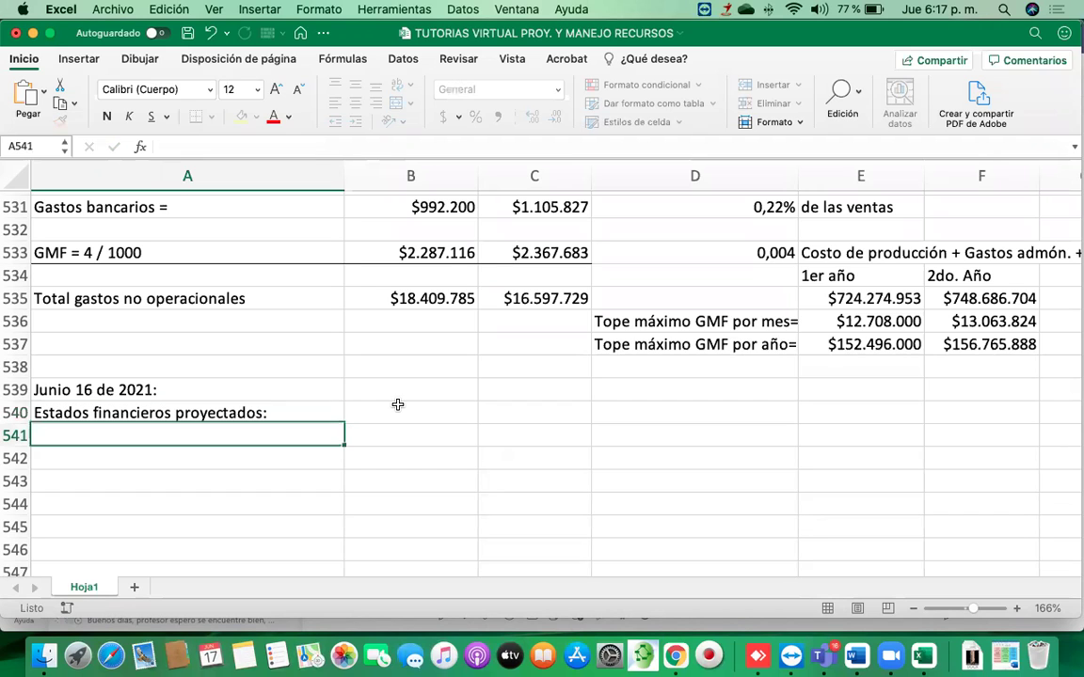
# Leave row 541 blank and enter the section title "Estado de resultados:" in cell A542
pyautogui.press('Return')
pyautogui.write('Es')
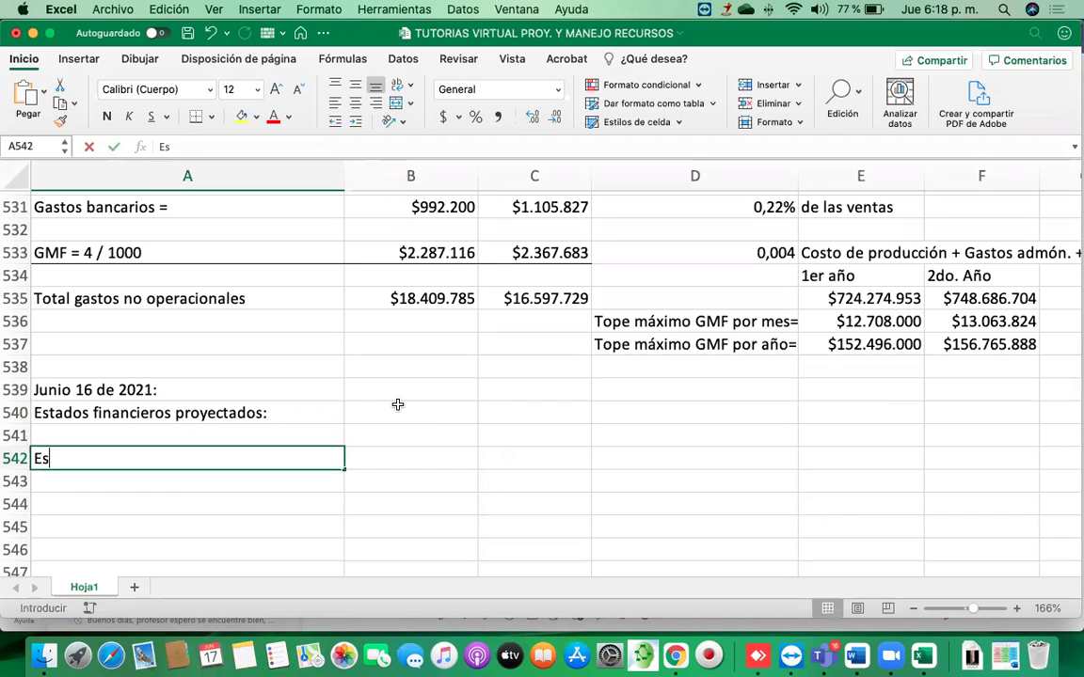
pyautogui.write('tado de res')
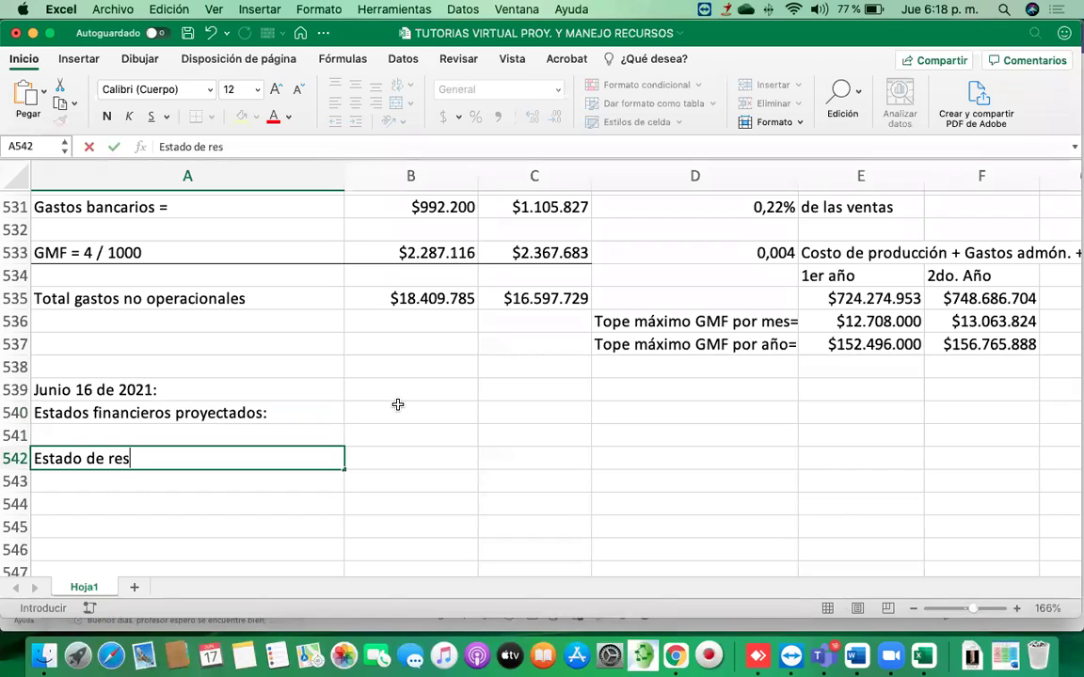
pyautogui.write('ultados')
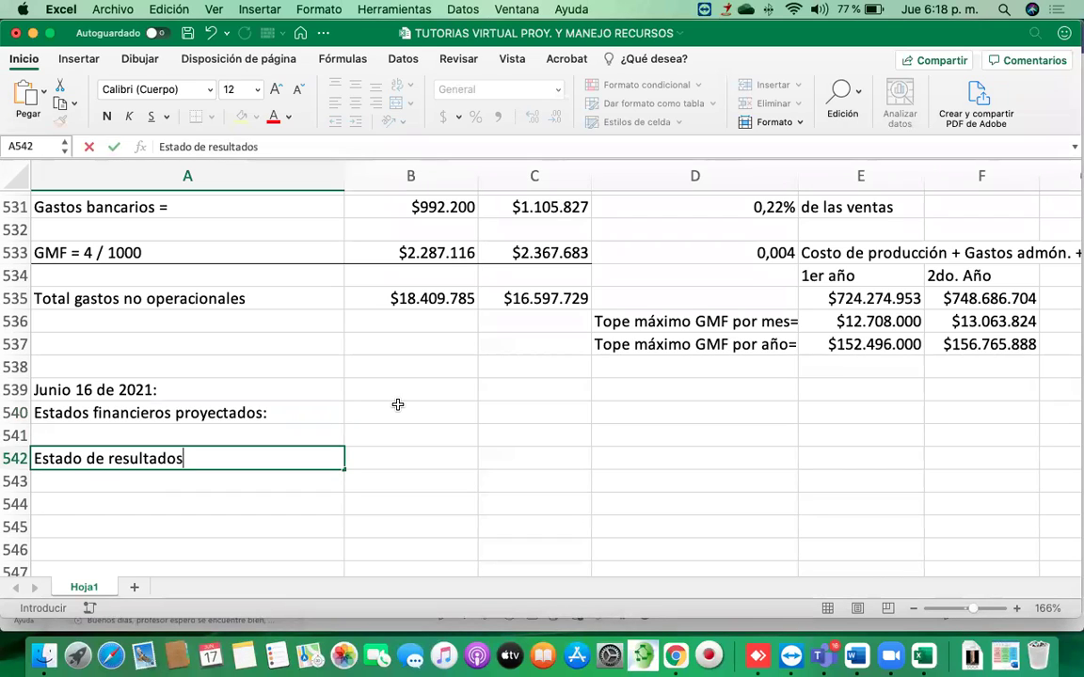
pyautogui.write(':')
pyautogui.press('Return')
# Enter the column headings "Año 1" in B542 and "Año 2" in C542 beside the income statement title
pyautogui.press('Up')
pyautogui.press('Right')
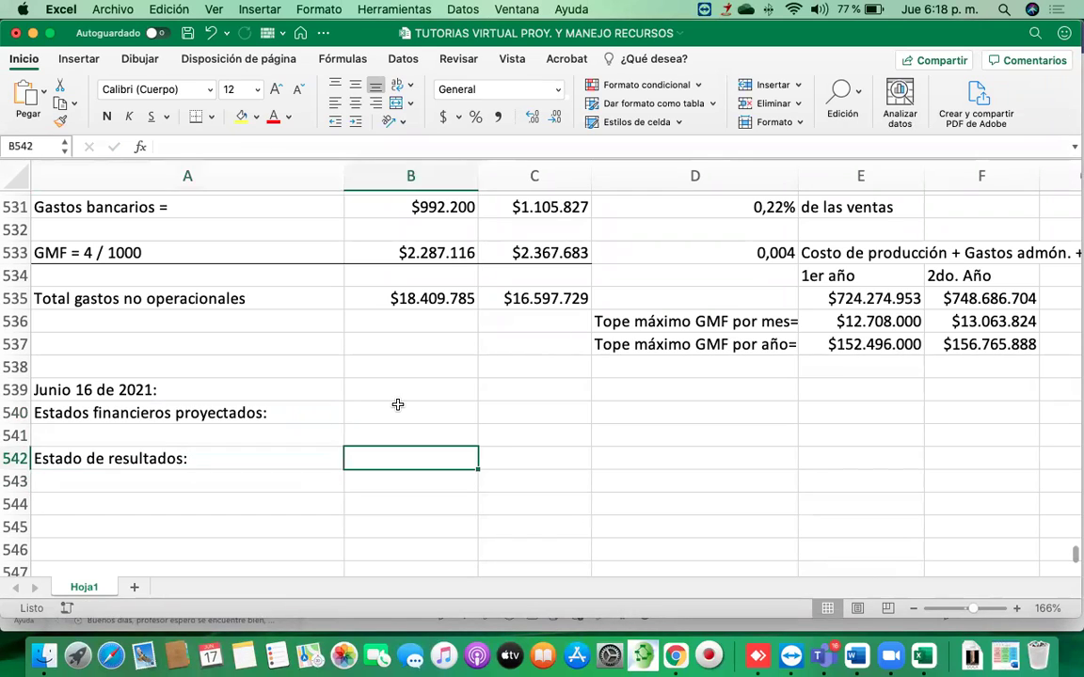
pyautogui.write('Año 1')
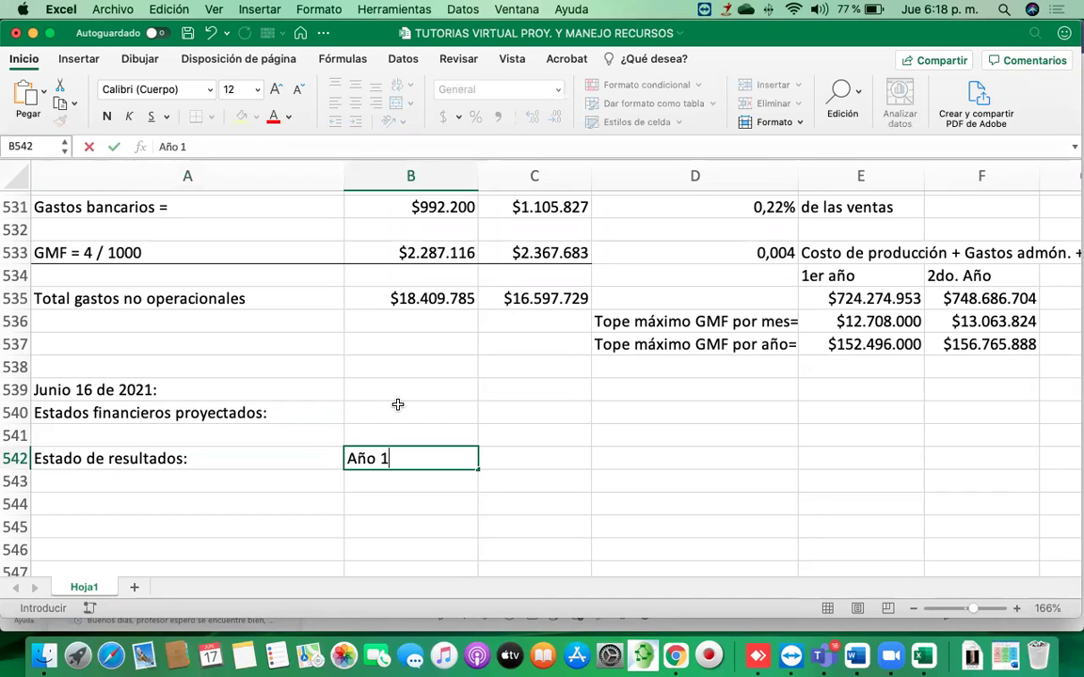
pyautogui.press('Return')
pyautogui.press('Up')
pyautogui.press('Right')
pyautogui.write('Año')
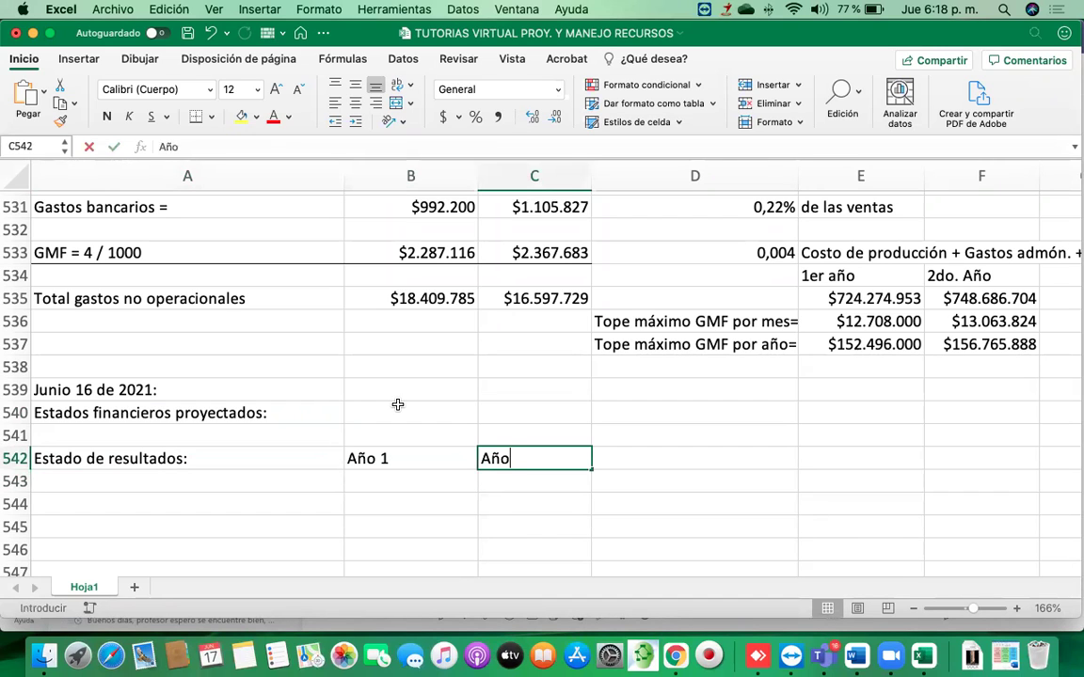
pyautogui.write(' 2')
pyautogui.press('Return')
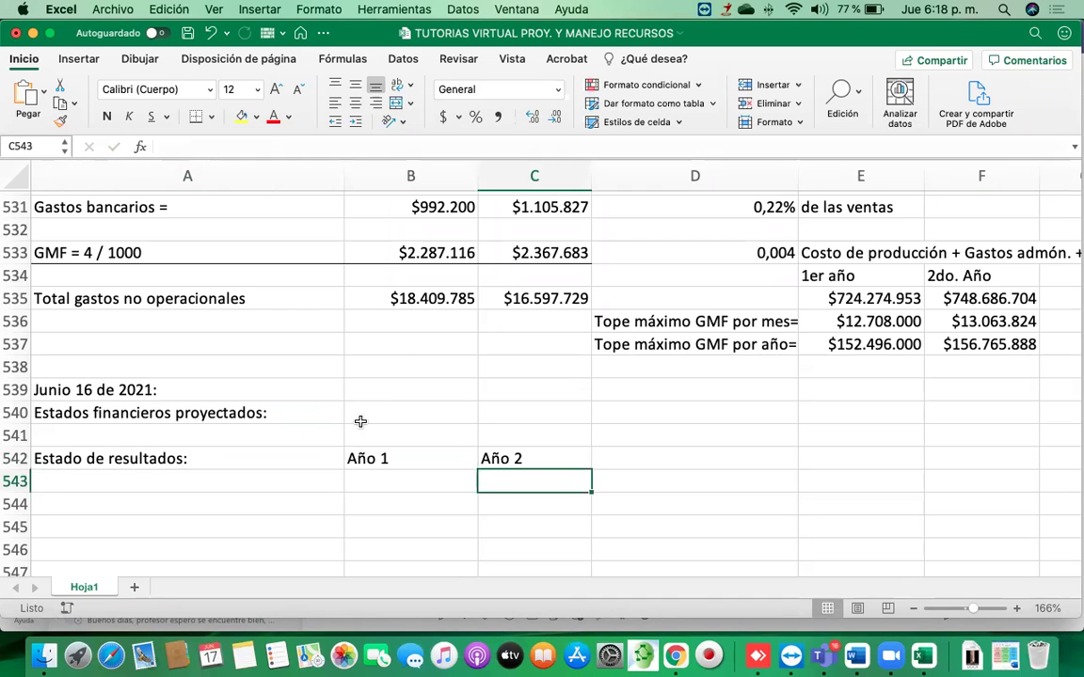
# Center the "Año 1" and "Año 2" headings in cells B542:C542
pyautogui.scroll(-2, 360, 422)
pyautogui.scroll(-2, 381, 422)
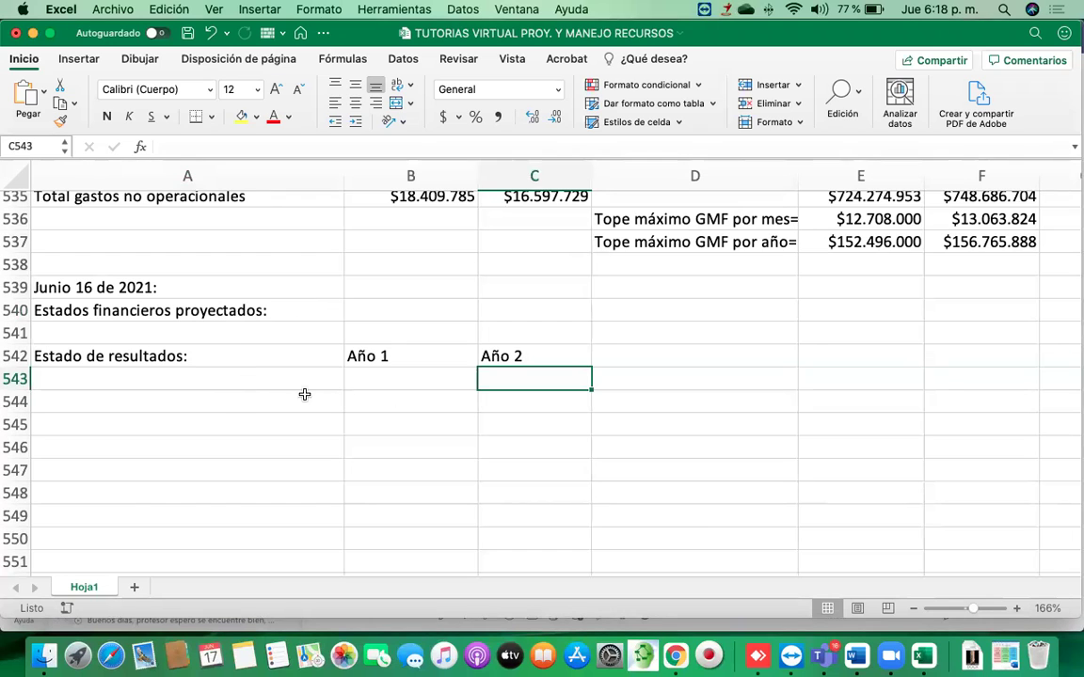
pyautogui.click(124, 382)
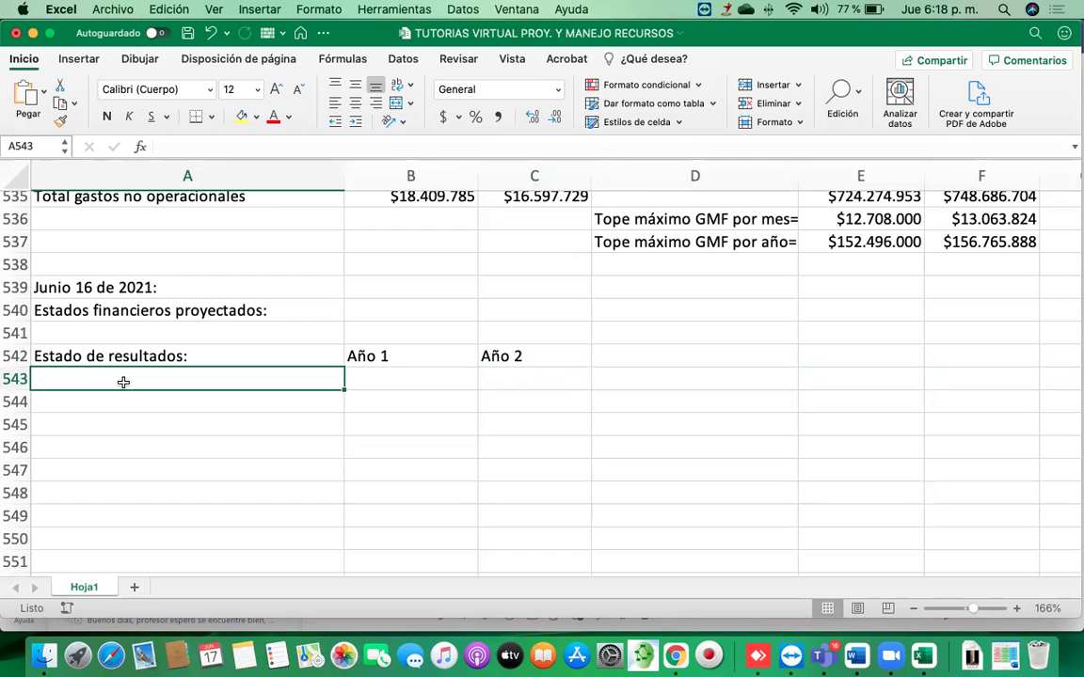
pyautogui.click(382, 357)
pyautogui.hotkey('shift', 'Right')
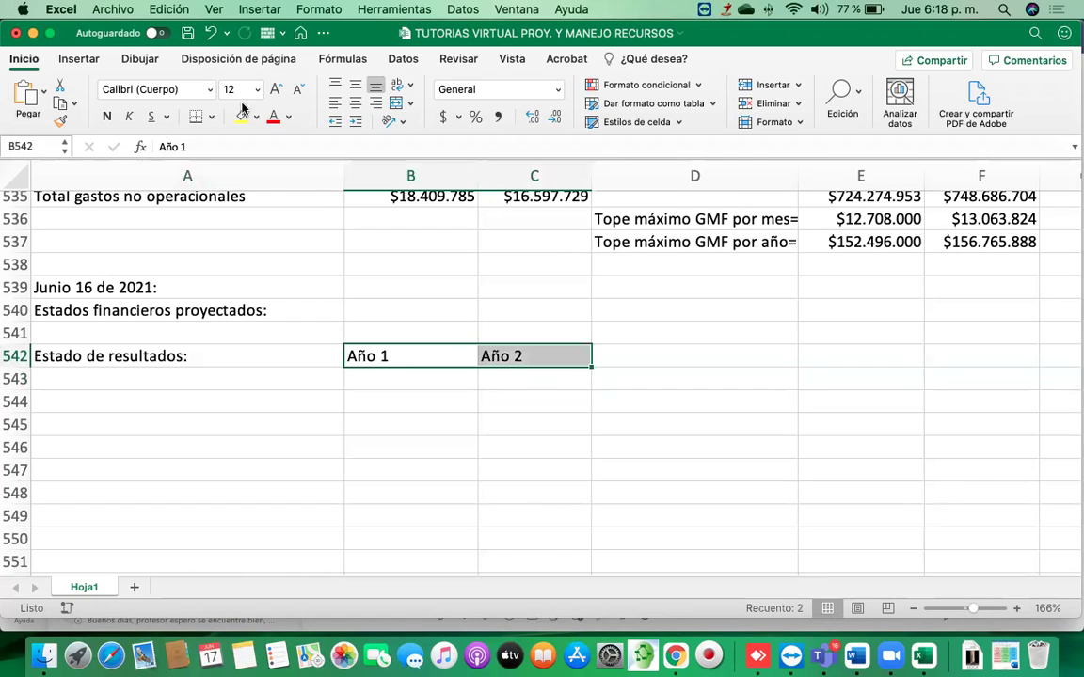
pyautogui.click(355, 104)
# Enter the line item "Ventas" in cell A543 and move down to A545
pyautogui.click(115, 382)
pyautogui.write('Ventas')
pyautogui.press('Return')
pyautogui.press('Return')
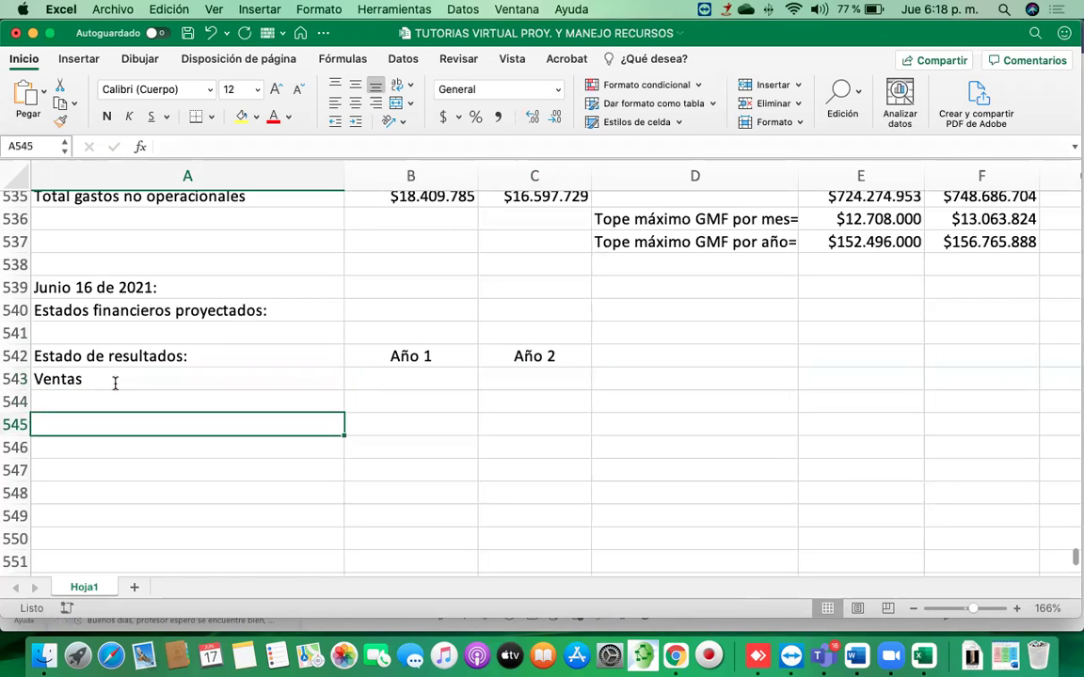
# Reduce the height of blank row 544 to a thin spacer between "Ventas" and the cost items
pyautogui.click(37, 405)
pyautogui.moveTo(17, 414); pyautogui.dragTo(20, 392)
pyautogui.click(88, 416)
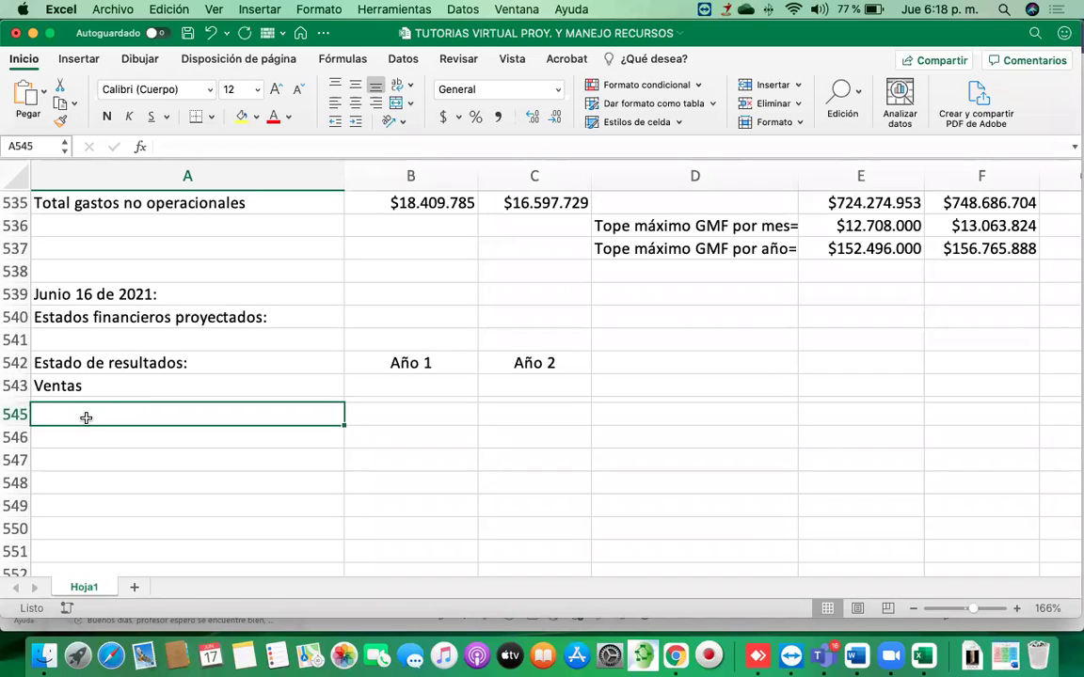
# Enter the line items "+ Inv. Inicial materia prima" in A545 and "+ Compras materia prima" in A546
pyautogui.doubleClick(85, 418)
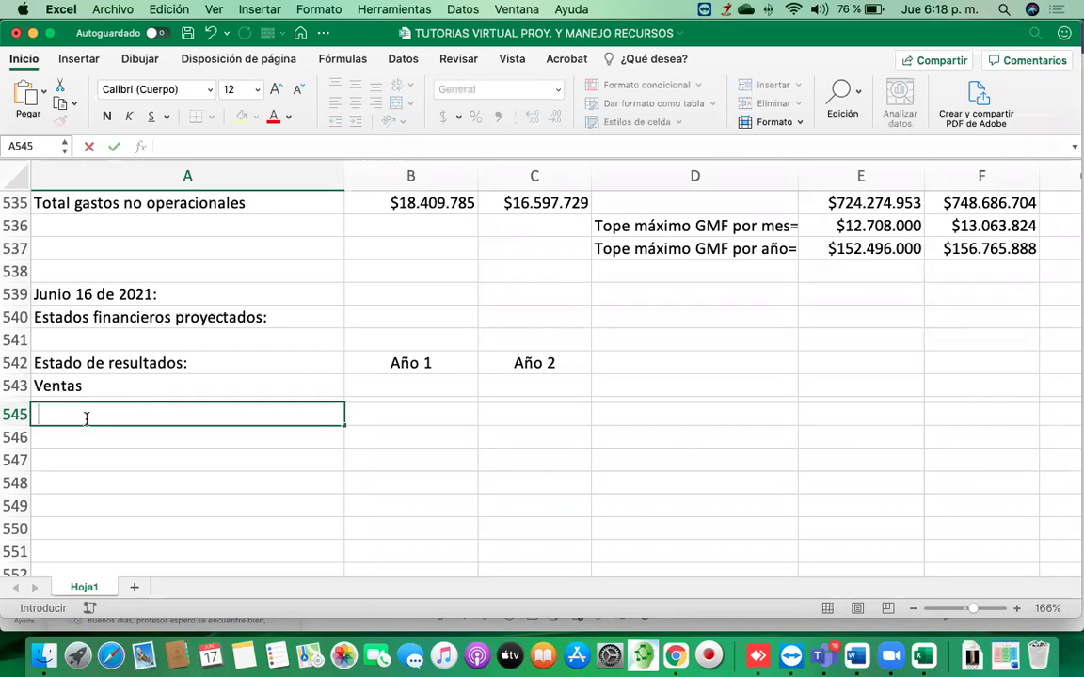
pyautogui.write('+ Inv. Inicial mater')
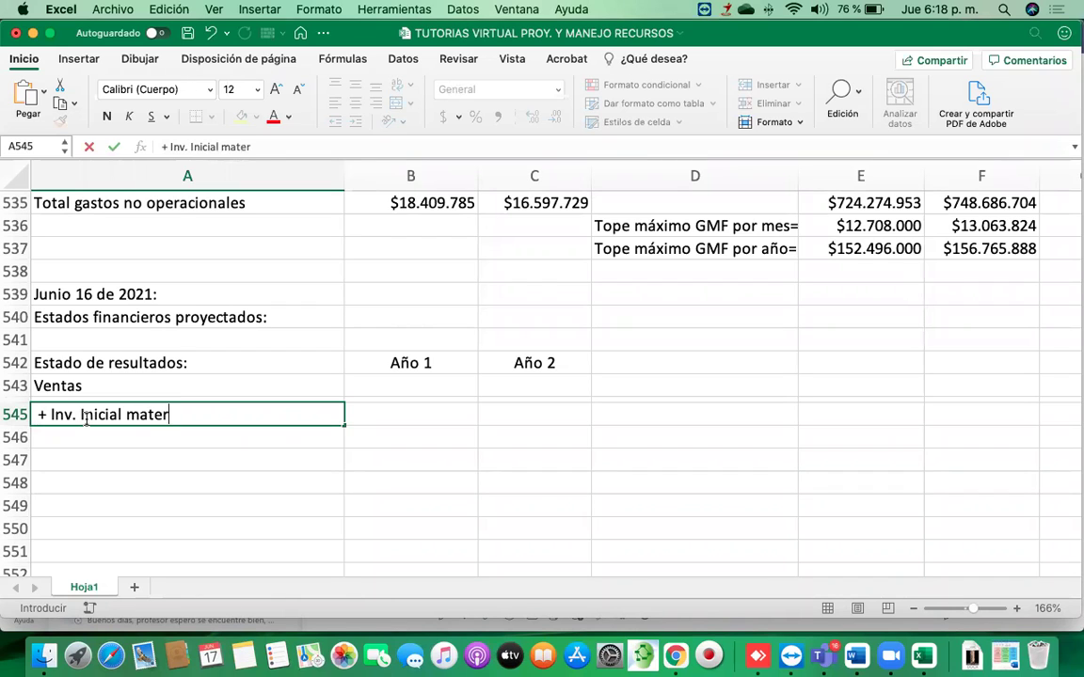
pyautogui.write('ia prima')
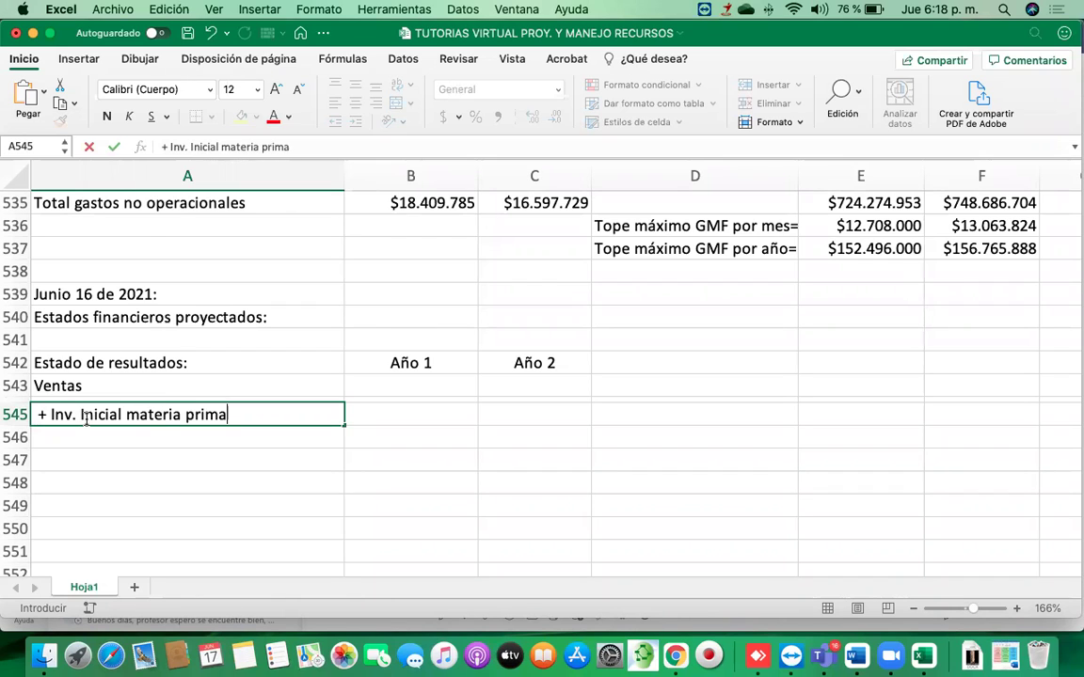
pyautogui.press('Return')
pyautogui.write('+ ')
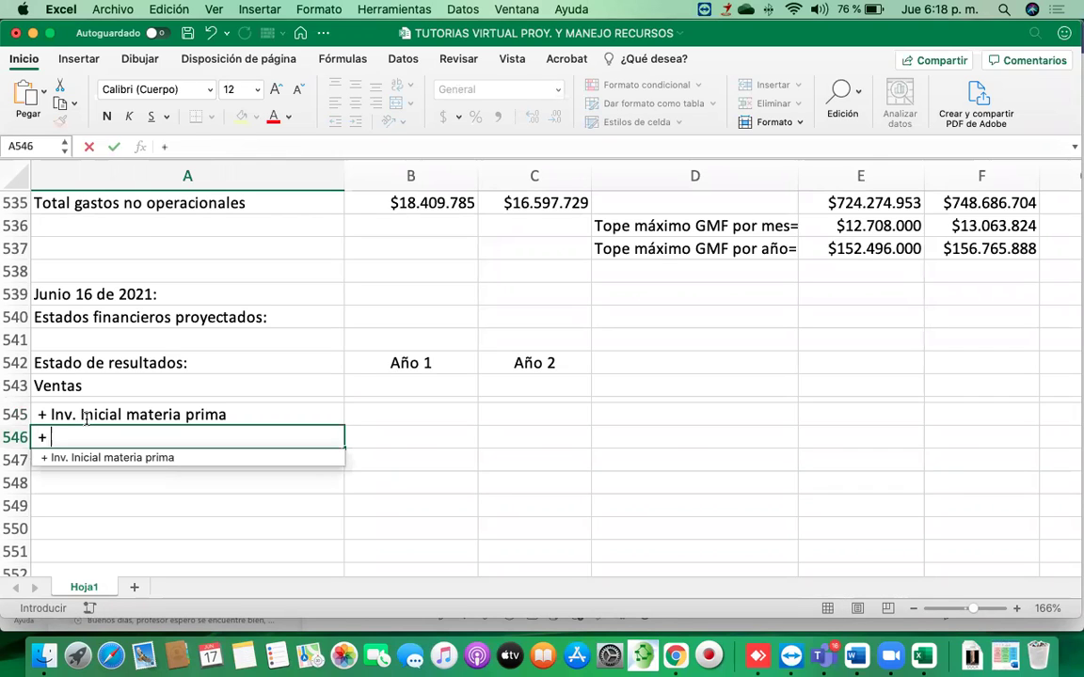
pyautogui.write('Compras mateiria prima')
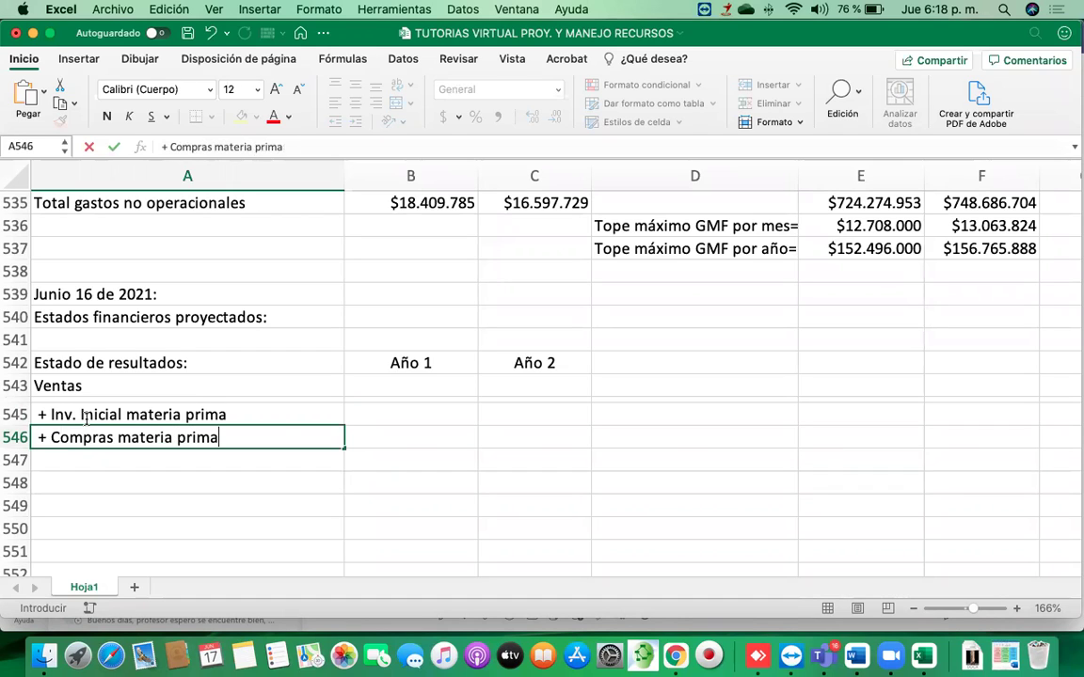
pyautogui.press('Return')
# Enter the line item "- Inv. Final materia prima" in cell A547
pyautogui.write('- In')
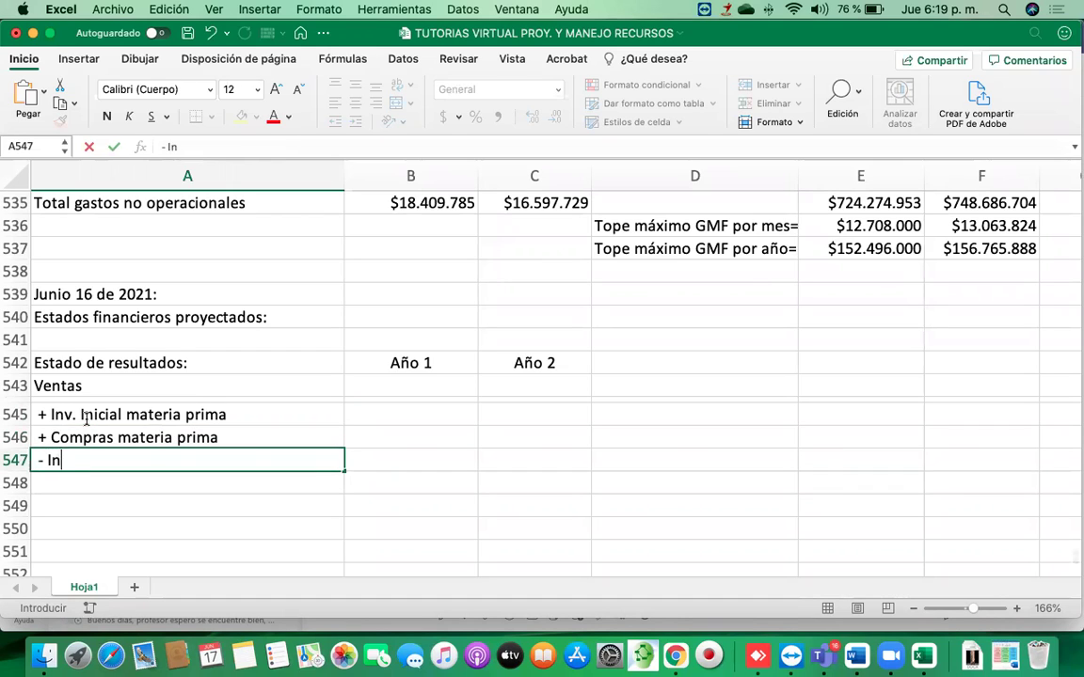
pyautogui.write('v. Final matwria')
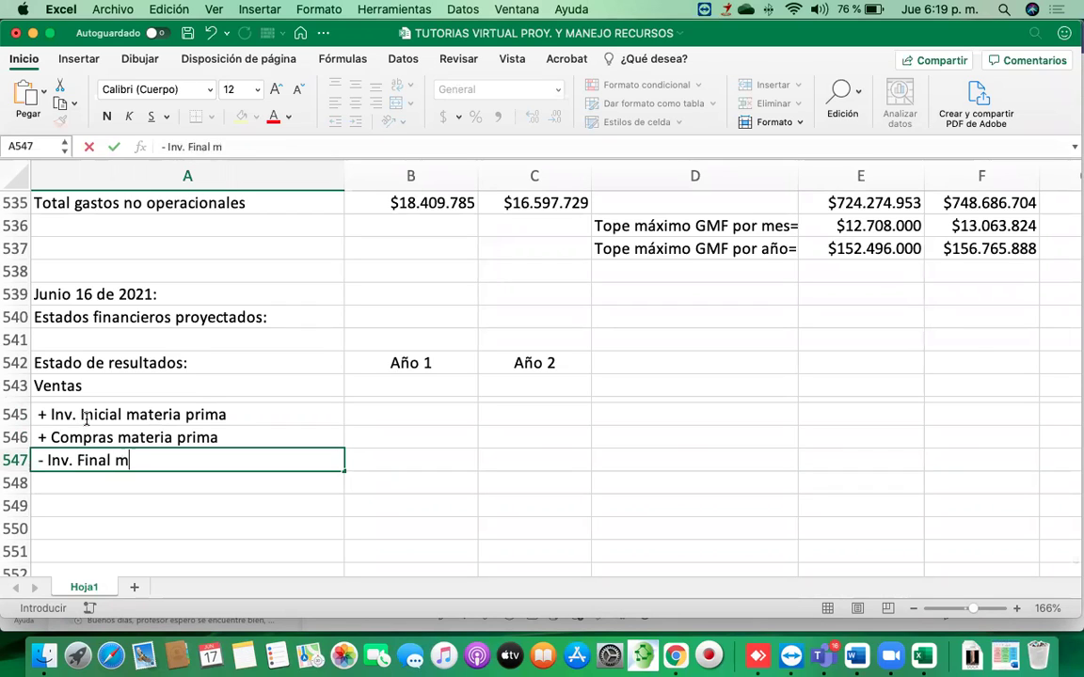
pyautogui.press('BackSpace')
pyautogui.press('BackSpace')
pyautogui.press('BackSpace')
pyautogui.press('BackSpace')
pyautogui.write('eria prima')
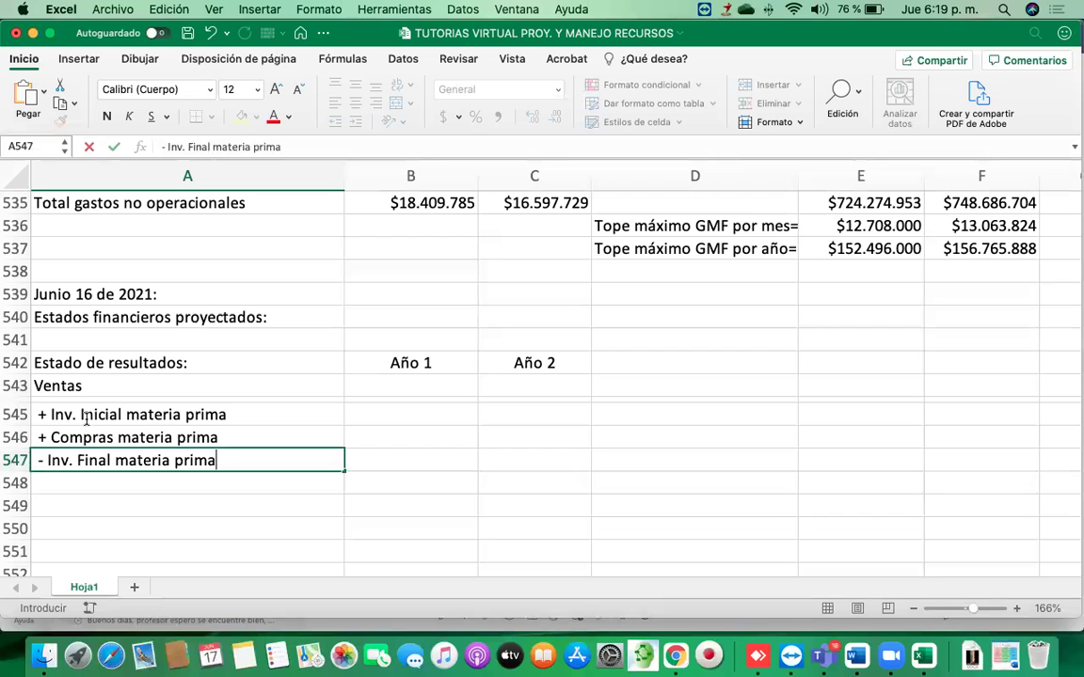
pyautogui.press('Return')
# Add a bottom border across cells A547:C547 to mark off the raw material subtotal
pyautogui.press('Up')
pyautogui.hotkey('shift', 'Right')
pyautogui.hotkey('shift', 'Right')
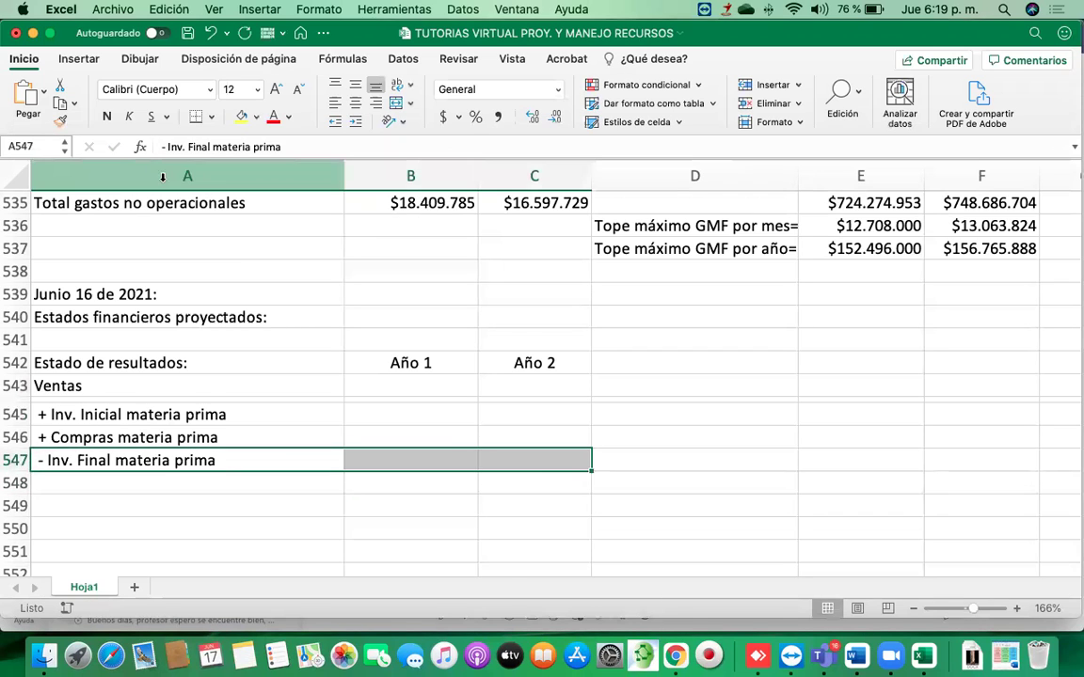
# Enter the subtotal label "= Costo de materia prima" in cell A548
pyautogui.click(128, 483)
pyautogui.write('= Costo de materia prima')
pyautogui.press('Return')
pyautogui.scroll(-1, 129, 483)
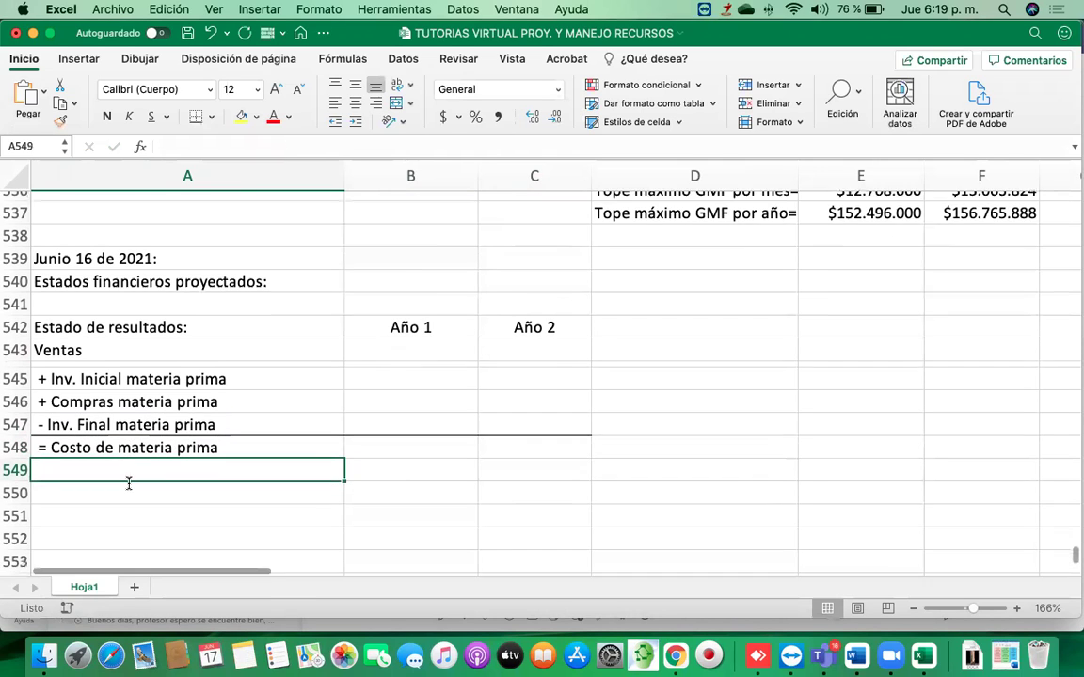
pyautogui.scroll(-1, 129, 483)
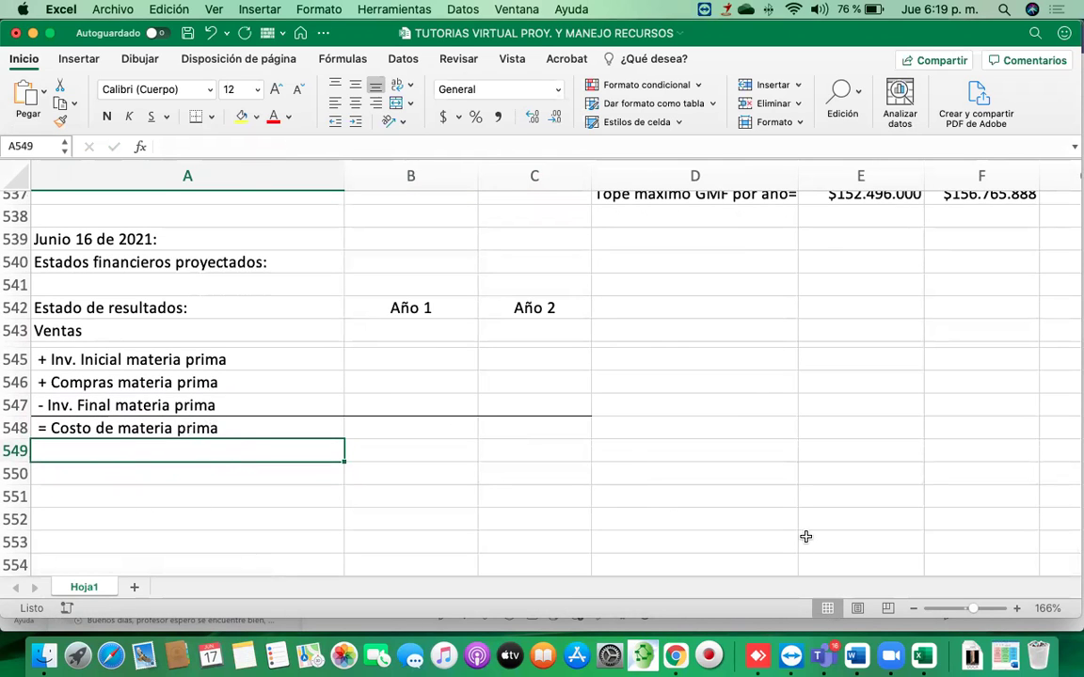
pyautogui.hscroll(-1, 794, 538)
pyautogui.click(695, 356)
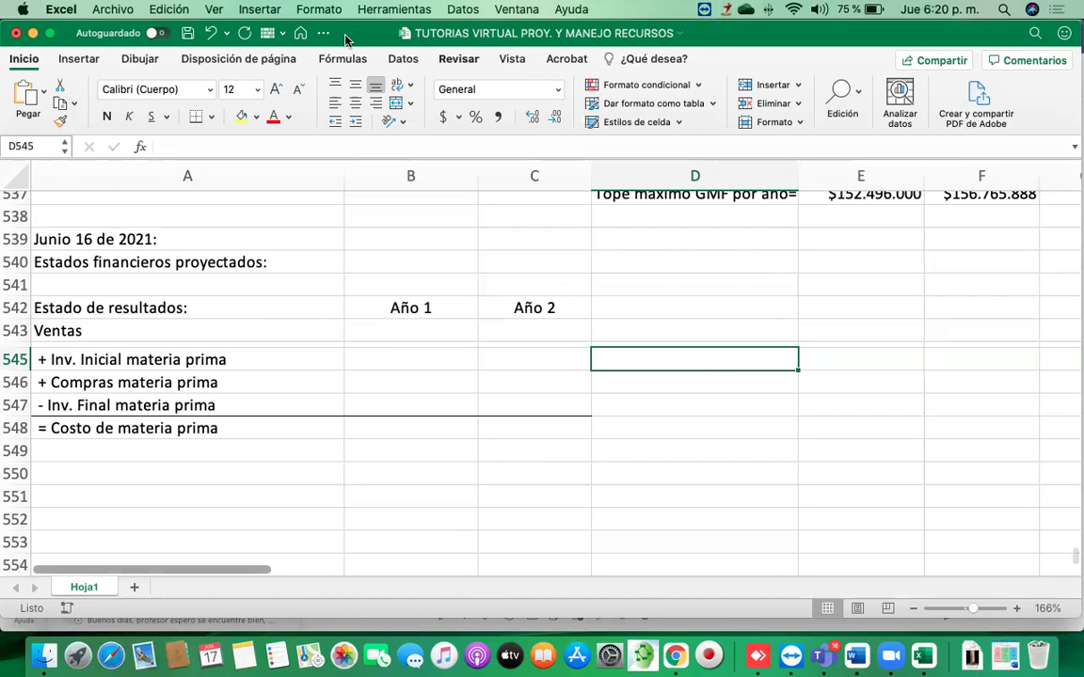
# Enter the line item "+ Costo mano de obra directa" in cell A549
pyautogui.click(155, 451)
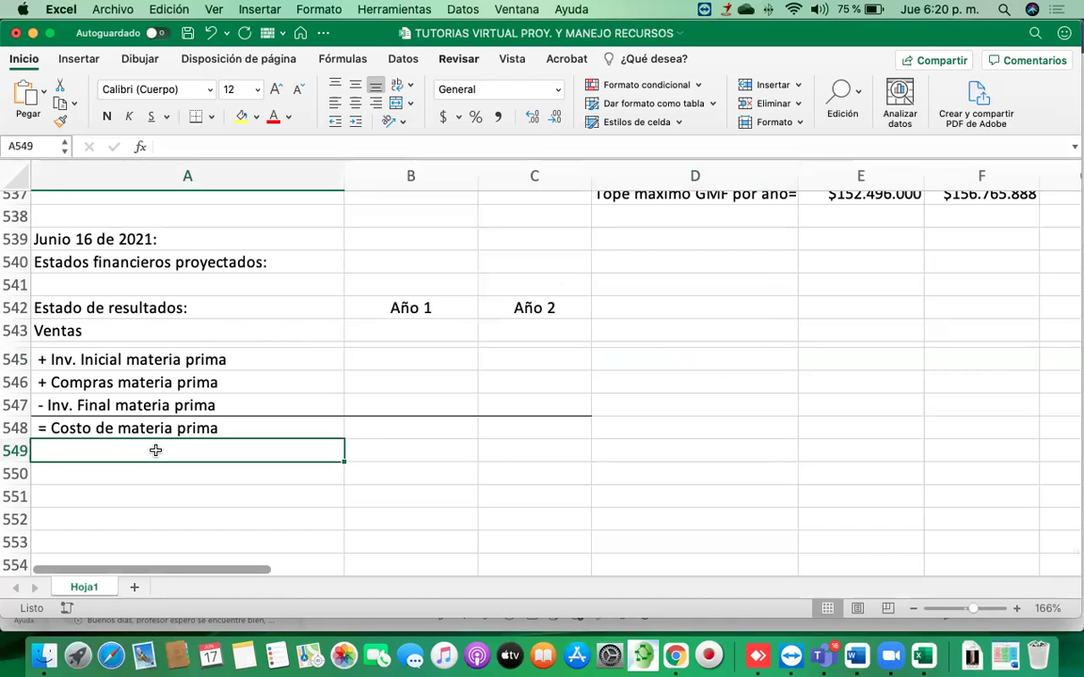
pyautogui.doubleClick(155, 451)
pyautogui.write('+ Costo')
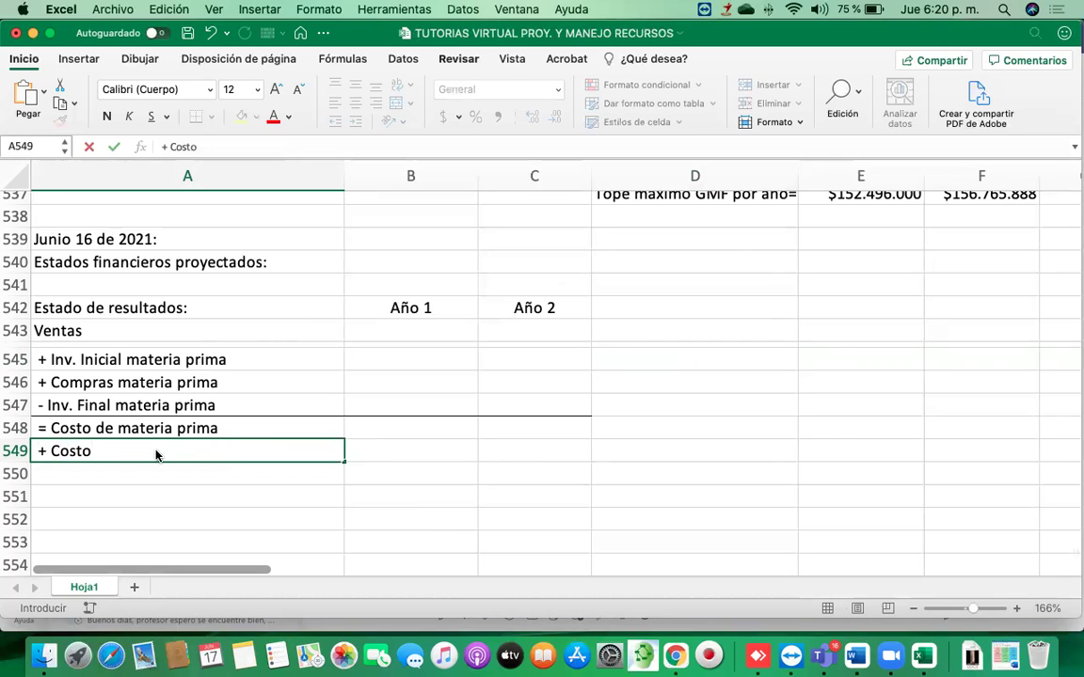
pyautogui.click(151, 451)
pyautogui.write('mano de ')
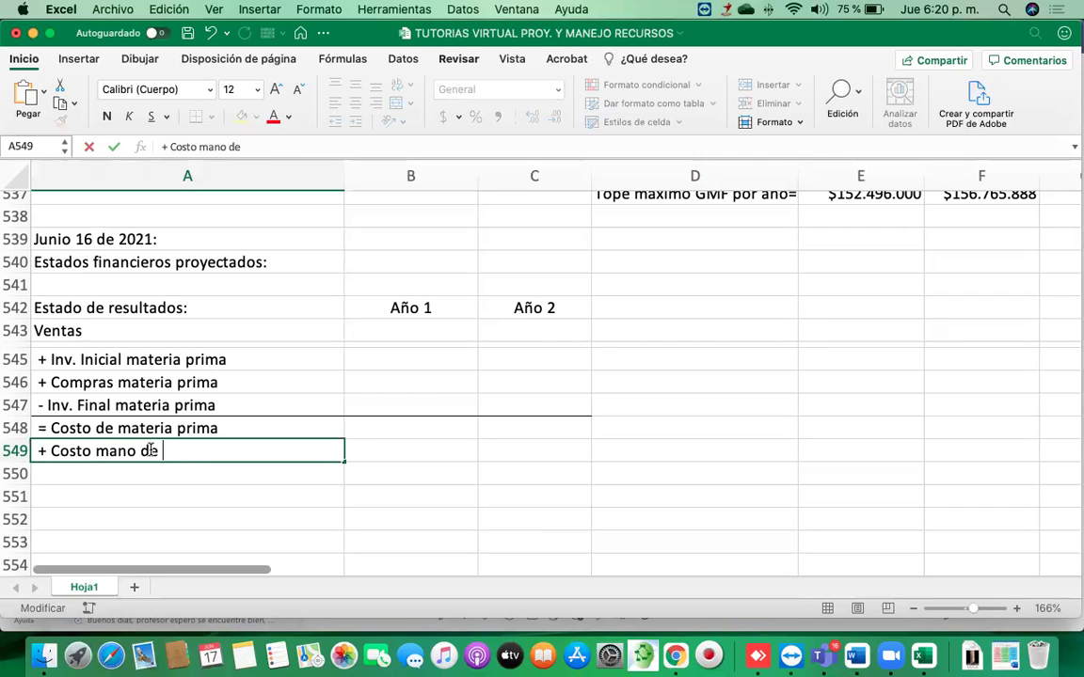
pyautogui.write('obra directa')
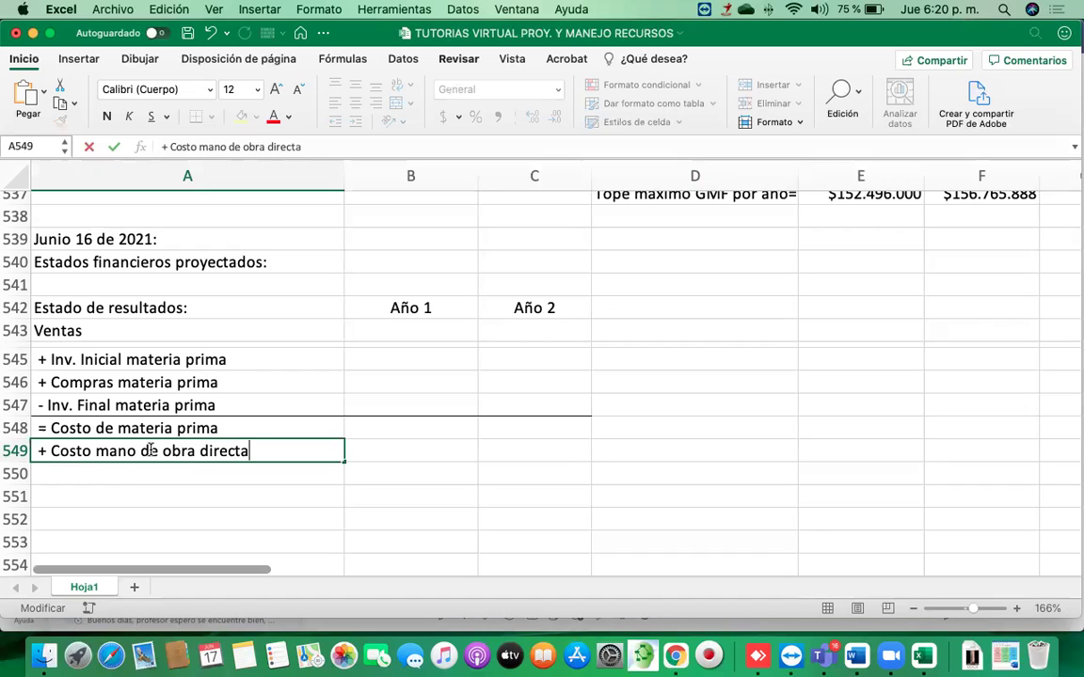
pyautogui.press('Return')
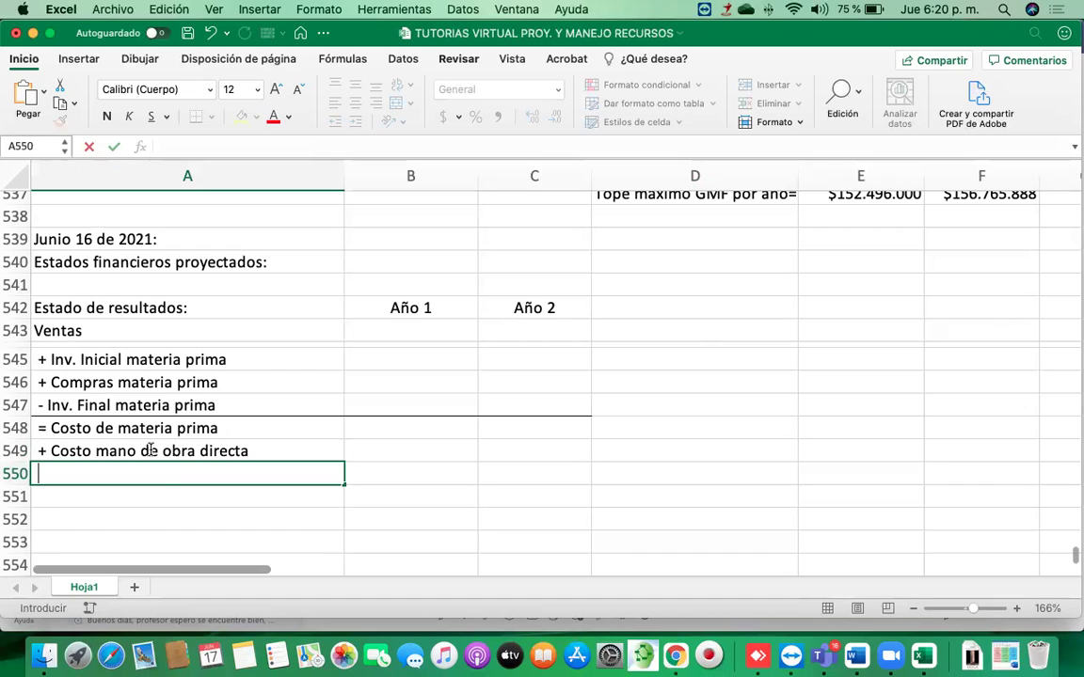
# Enter the line item "+ Costos indirectos de fabricación" in cell A550
pyautogui.write('+ Costos')
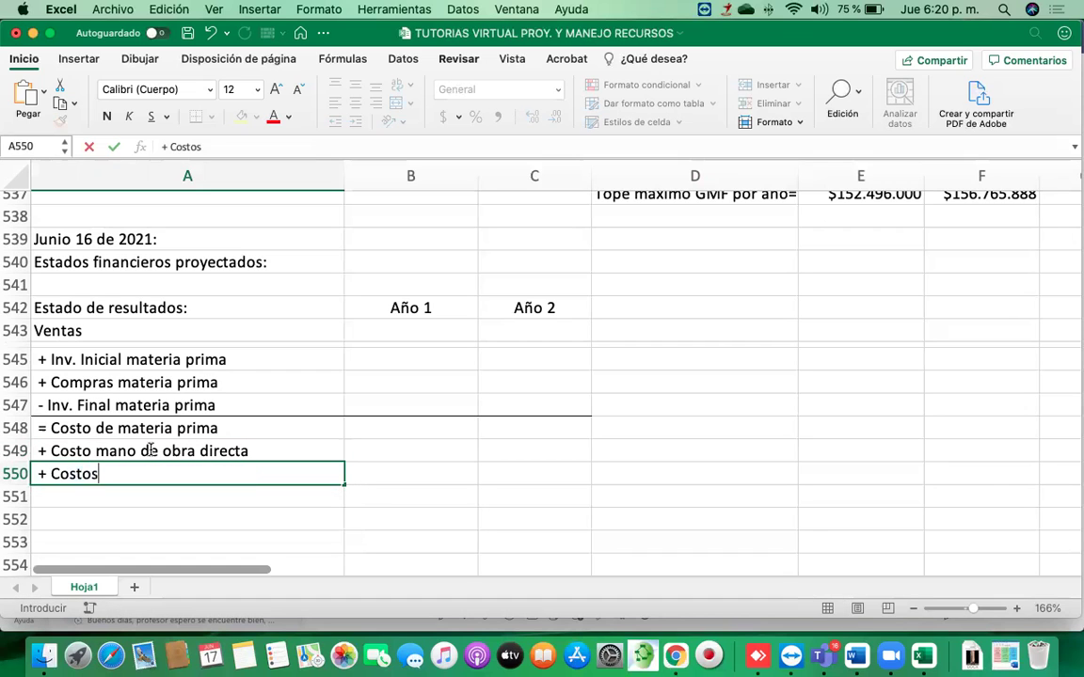
pyautogui.write(' indirec')
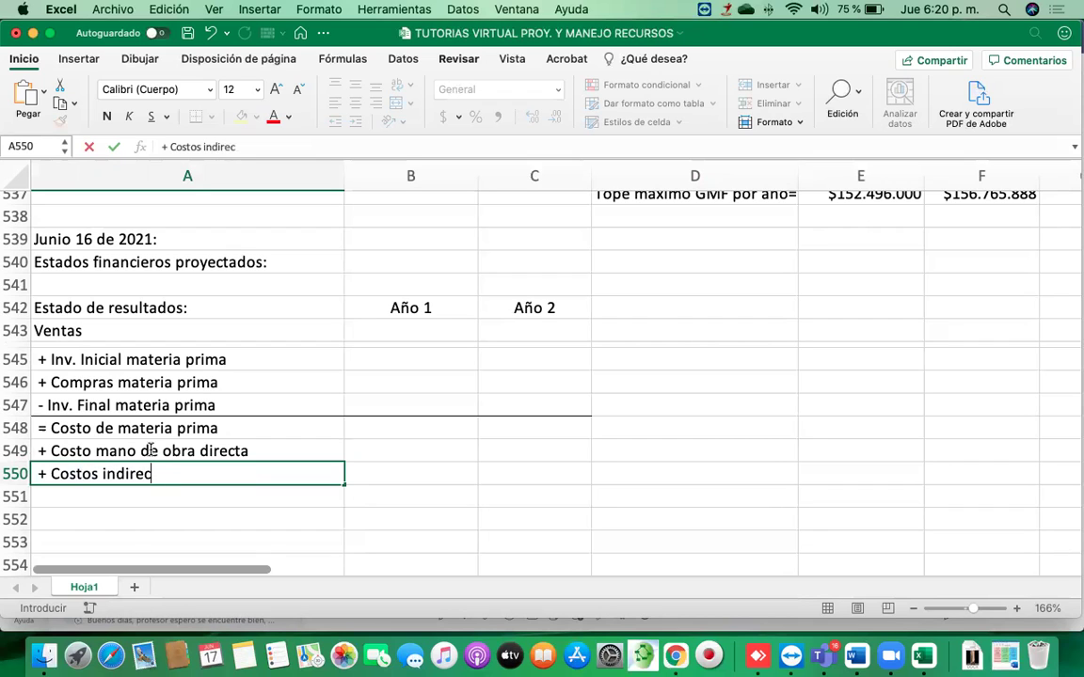
pyautogui.write('tos de fabr')
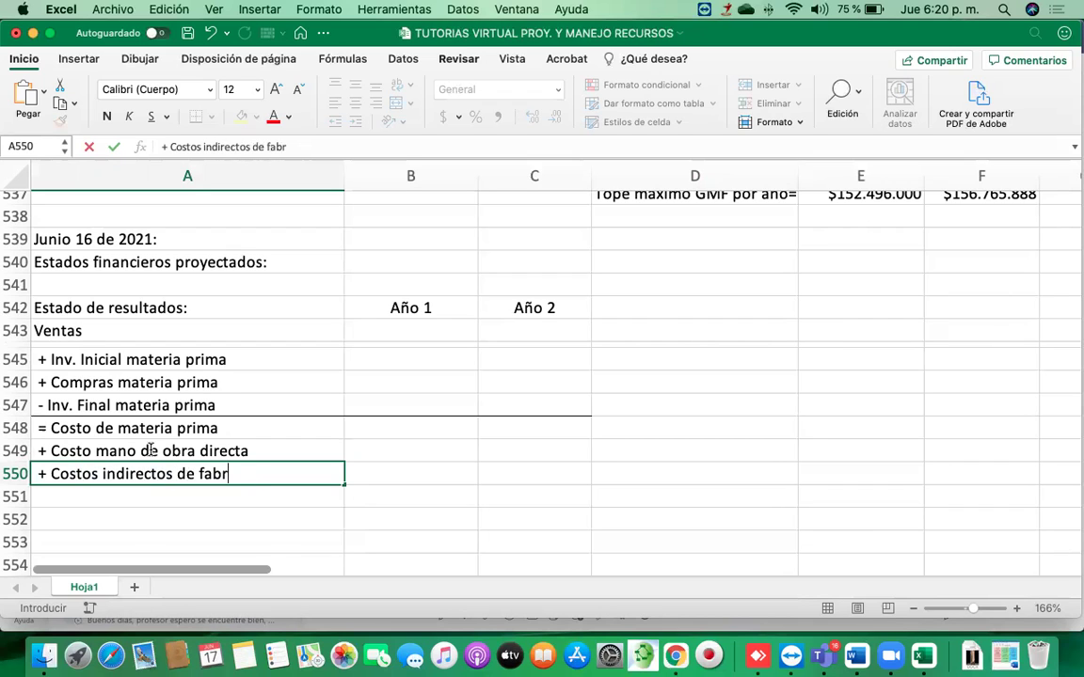
pyautogui.write('icación')
pyautogui.press('Return')
# Add a bottom border across cells A550:C550 under the indirect manufacturing costs
pyautogui.press('Up')
pyautogui.hotkey('shift', 'Right')
pyautogui.hotkey('shift', 'Right')
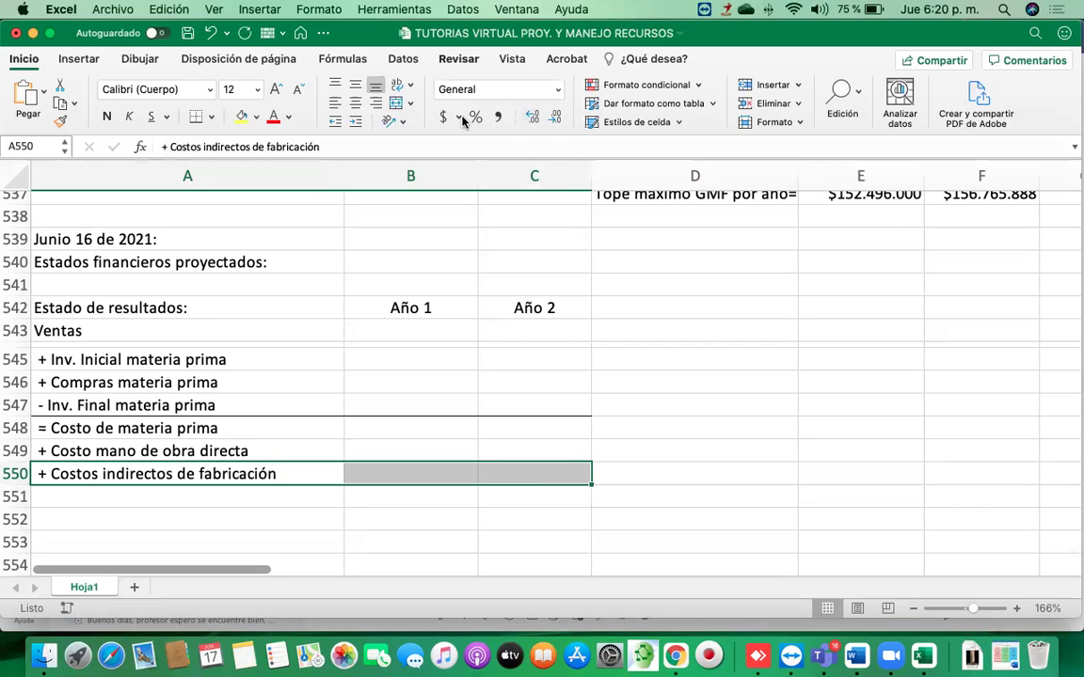
# Enter the subtotal label "= Costo total de producción" in cell A551
pyautogui.click(192, 497)
pyautogui.write('= ')
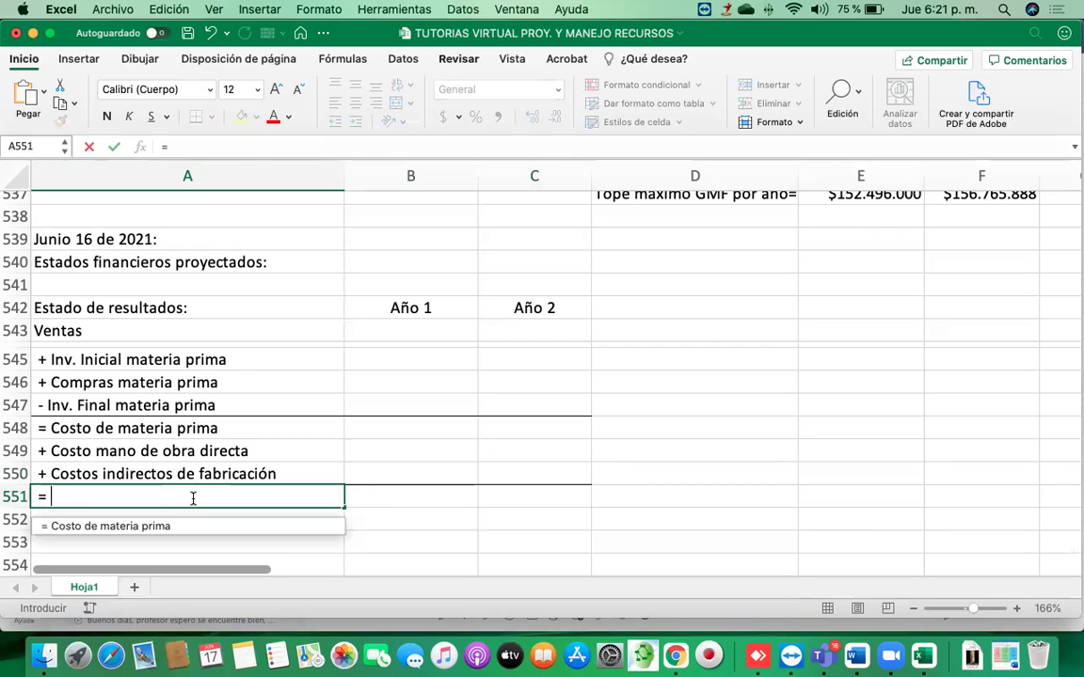
pyautogui.write('Costo t')
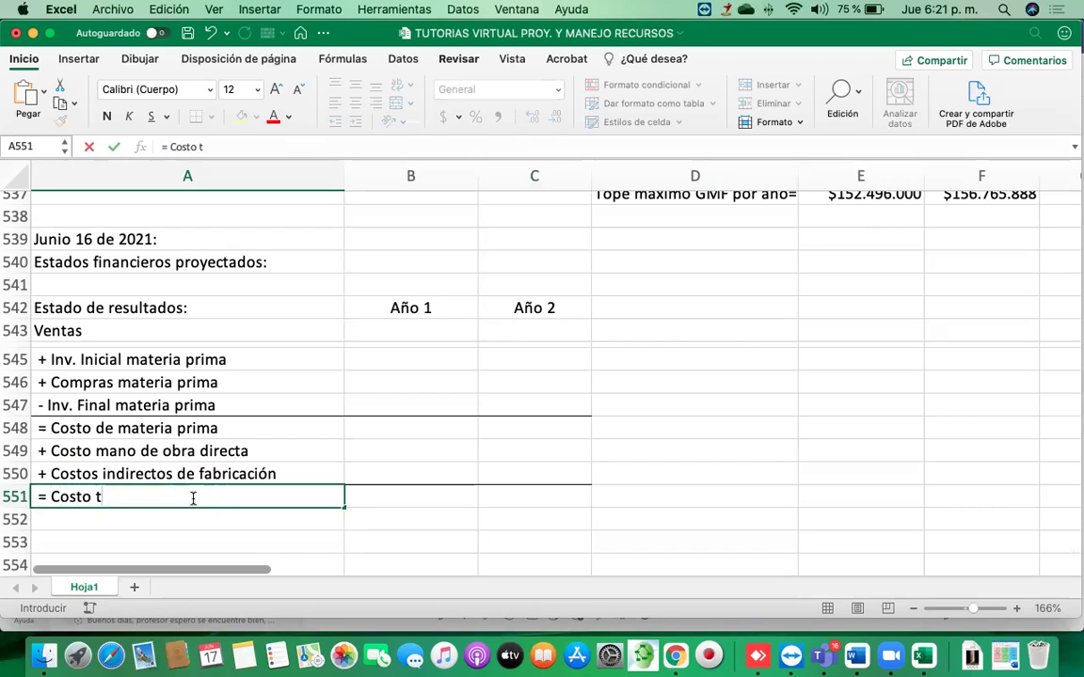
pyautogui.write('otal de prod')
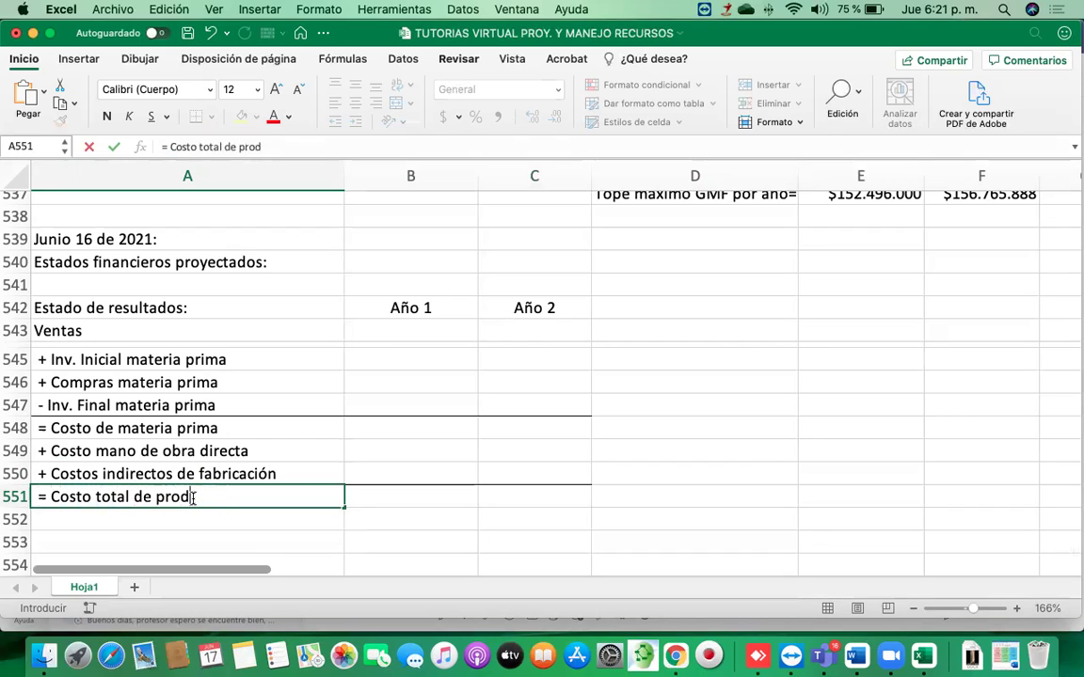
pyautogui.write('ucción')
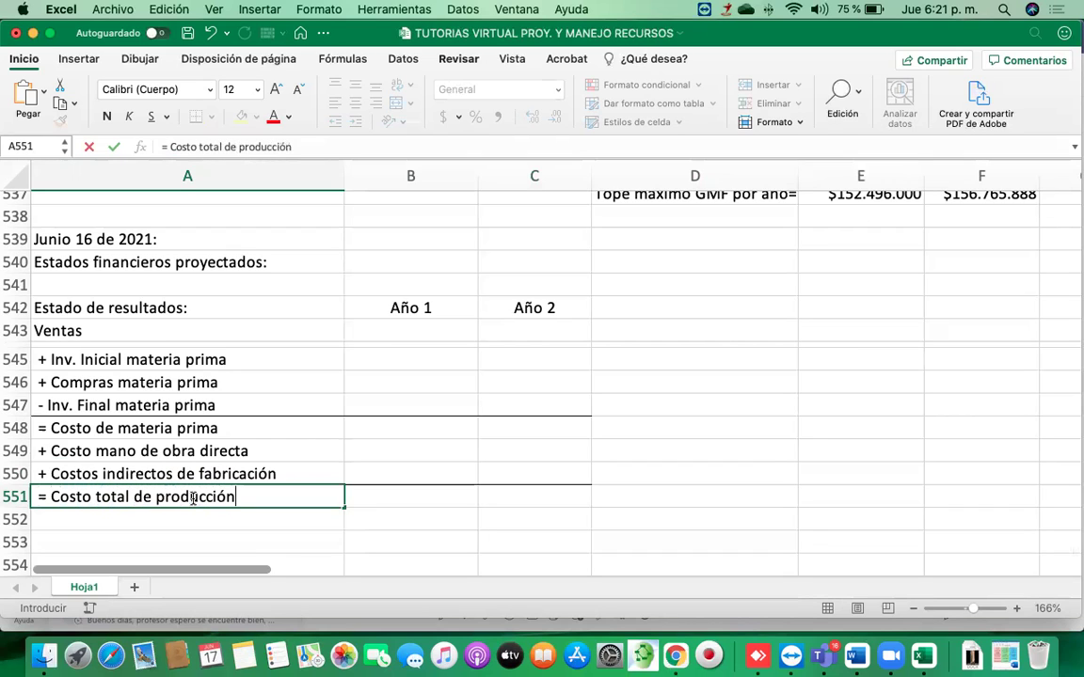
pyautogui.press('Return')
pyautogui.scroll(-3, 198, 494)
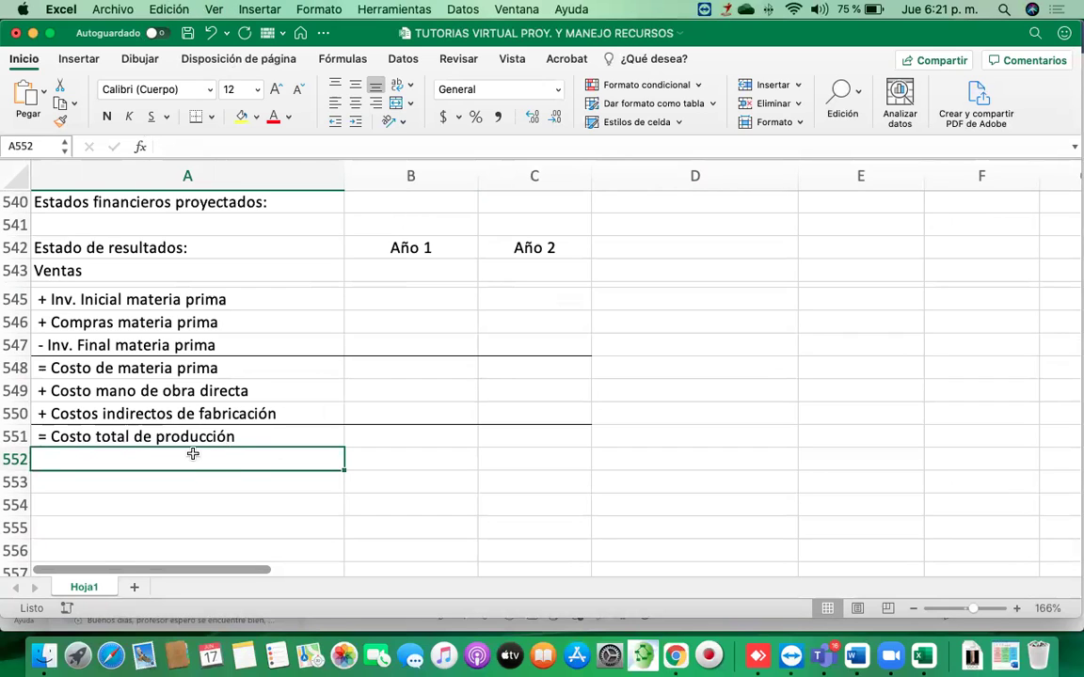
# Enter the line item "+ Inventario inicial de Producto terminado" in cell A552
pyautogui.moveTo(22, 470)
pyautogui.mouseDown()
pyautogui.moveTo(23, 460)
pyautogui.moveTo(23, 470)
pyautogui.mouseUp()
pyautogui.write('+ Invn')
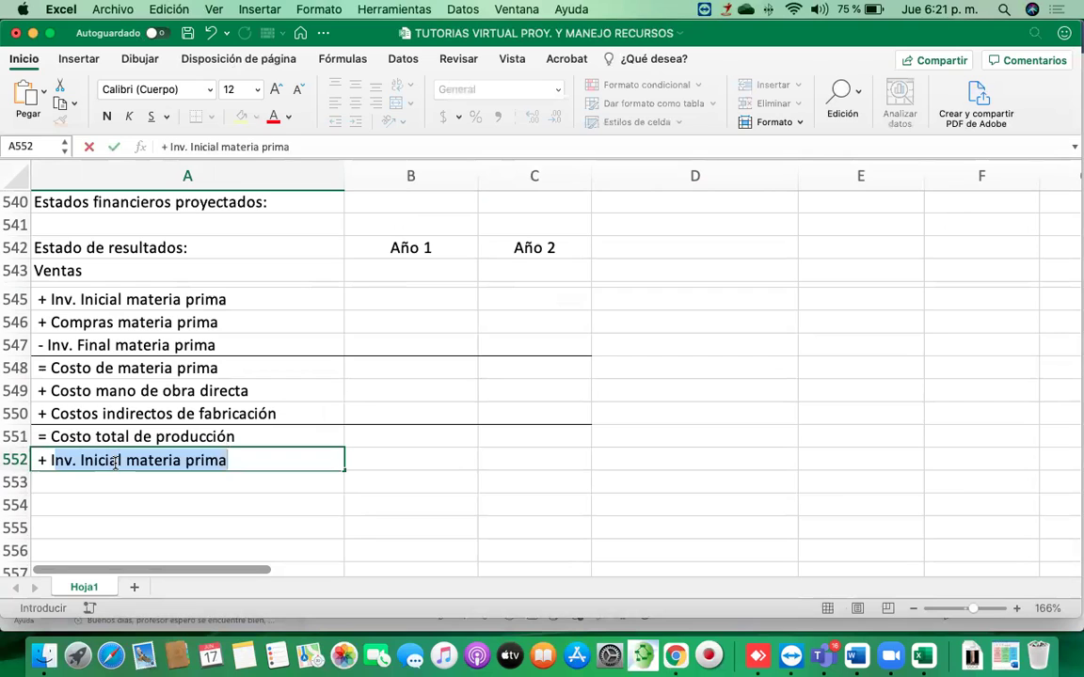
pyautogui.write('e')
pyautogui.press('BackSpace')
pyautogui.press('BackSpace')
pyautogui.write('e')
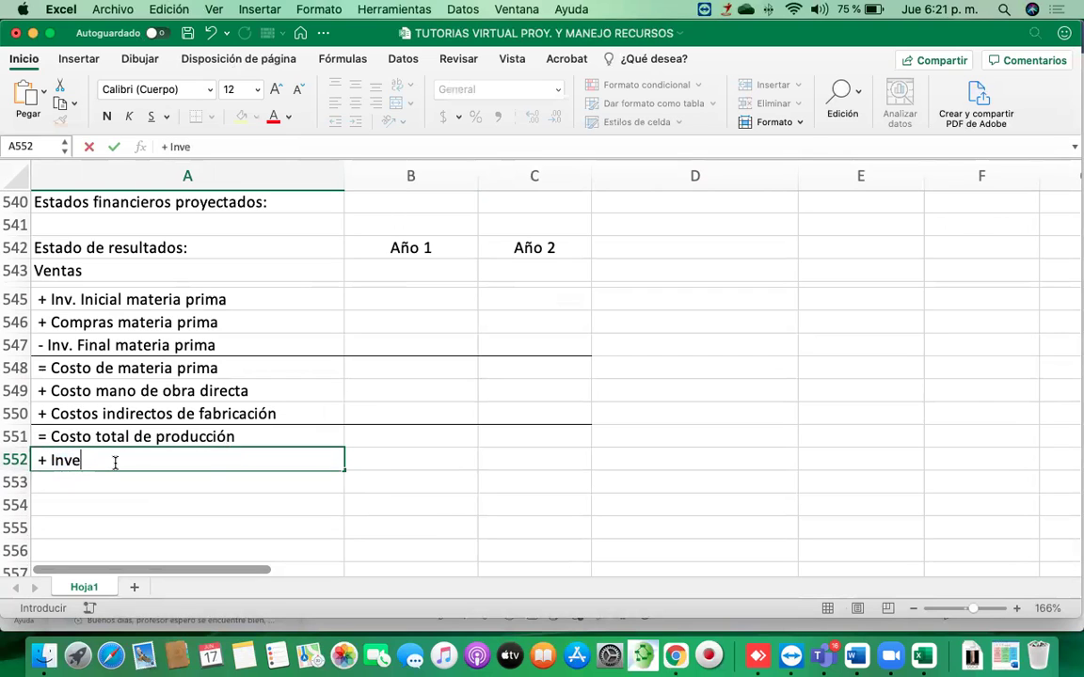
pyautogui.write('ntario inici')
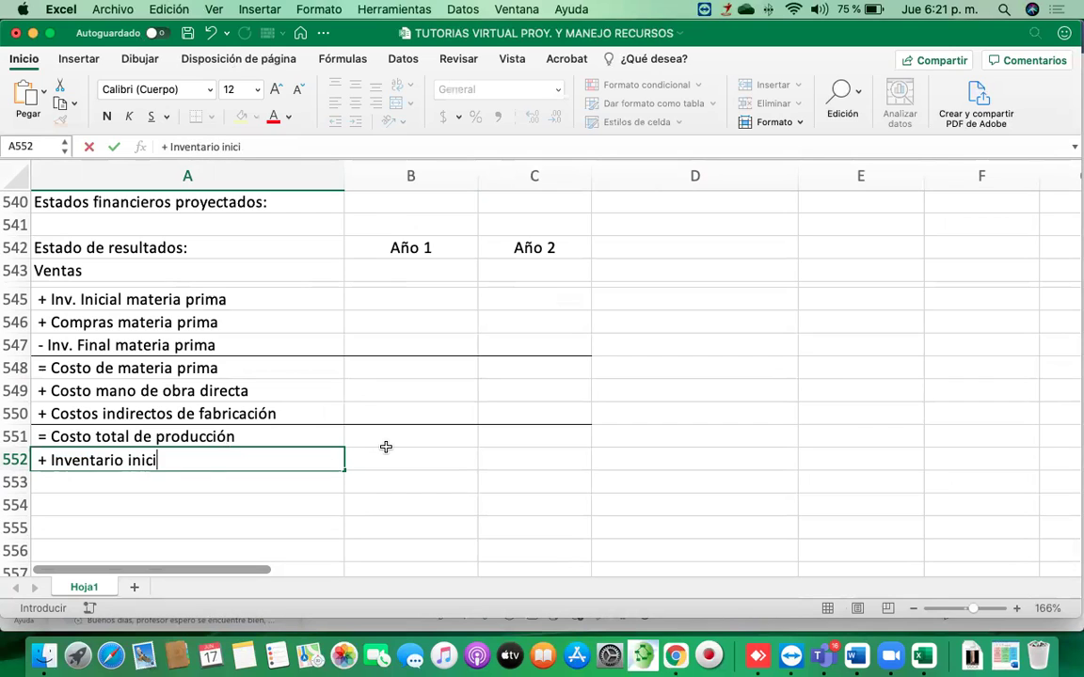
pyautogui.write('al de Producy')
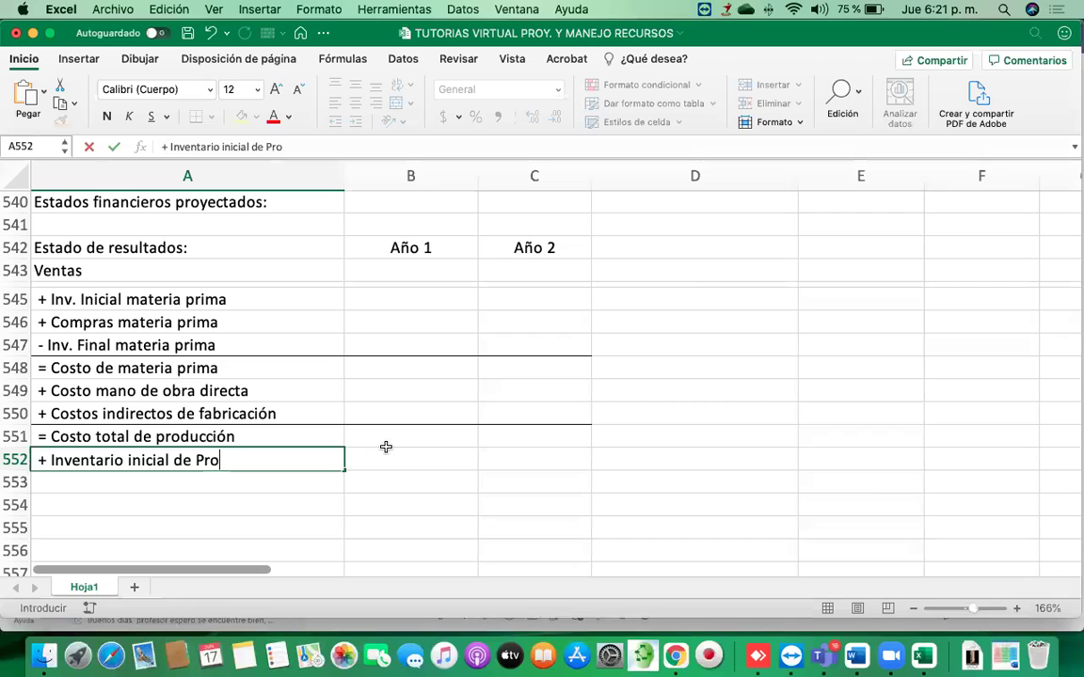
pyautogui.press('BackSpace')
pyautogui.write('to terminado')
pyautogui.press('Return')
# Enter "- Inventario final de producto terminado" in A553 and add a bottom border across A553:C553
pyautogui.write('- Inventario final de producto terminado')
pyautogui.press('Return')
pyautogui.press('Up')
pyautogui.hotkey('shift', 'Right')
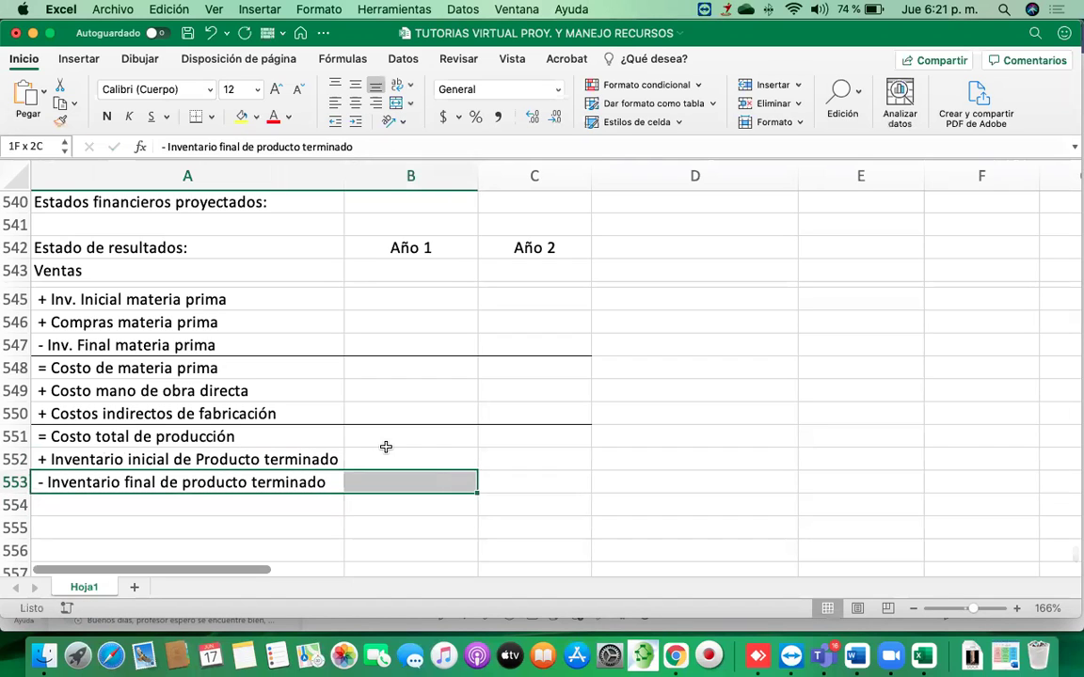
pyautogui.hotkey('shift', 'Right')
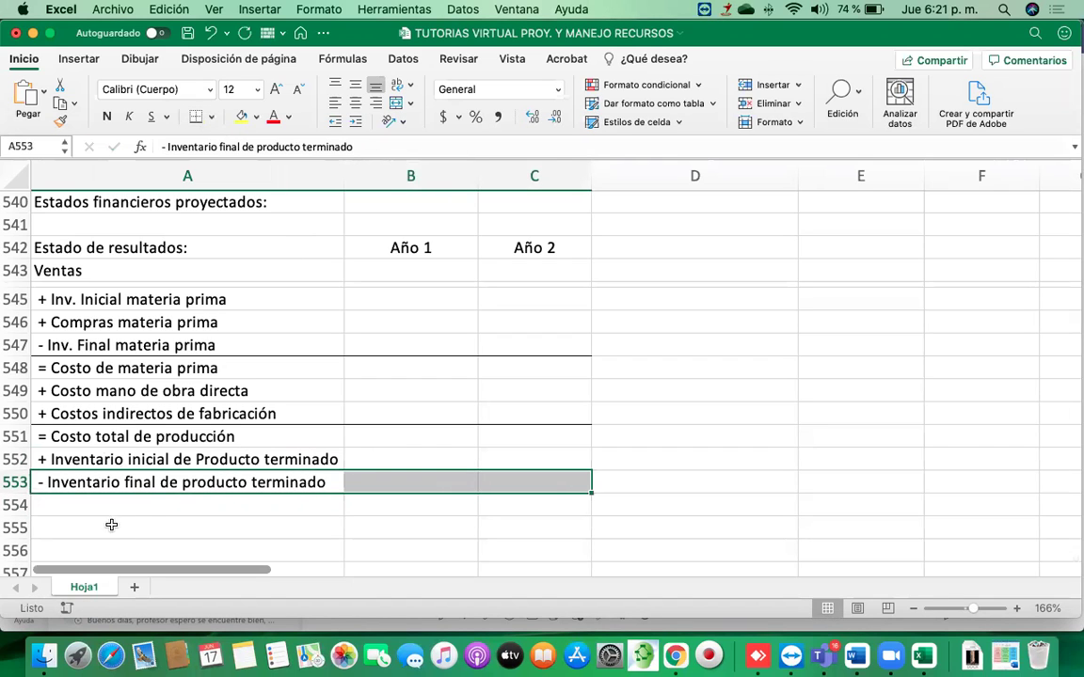
# Enter the total label "= Costo total de ventas" in cell A554
pyautogui.click(98, 504)
pyautogui.write('= Costo')
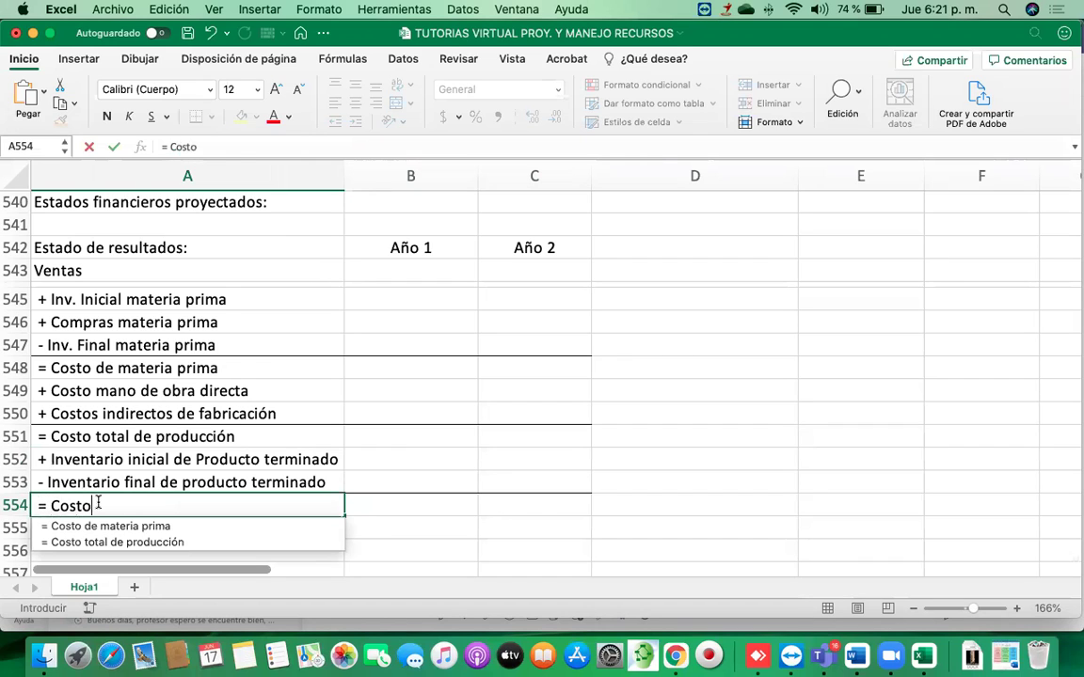
pyautogui.write(' total de ventas')
pyautogui.press('Return')
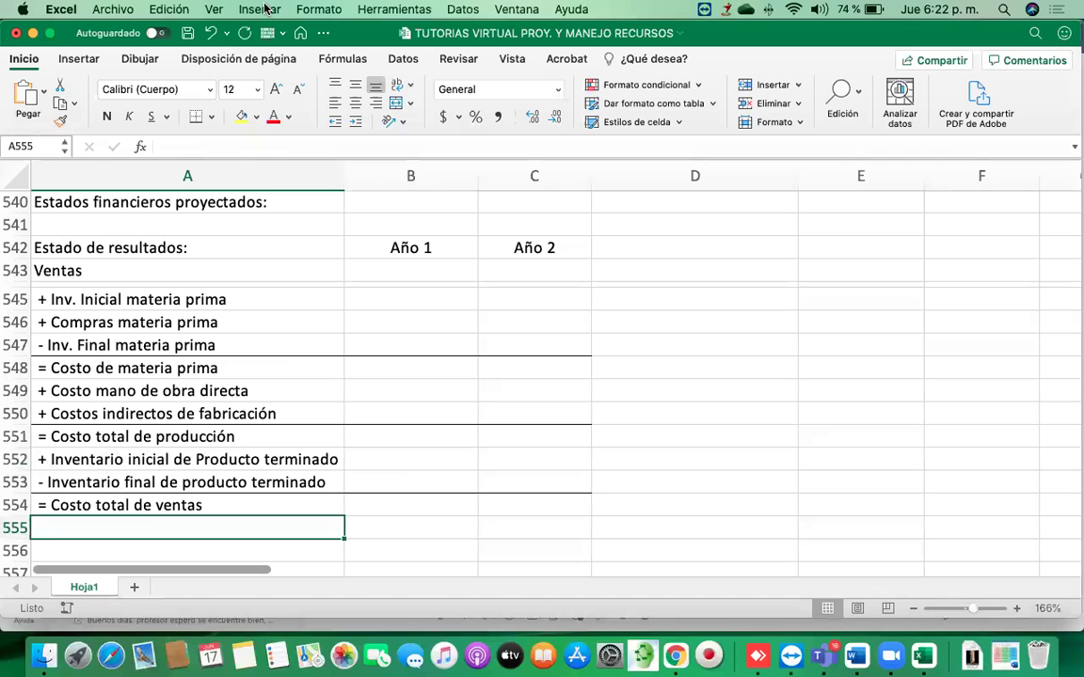
pyautogui.click(329, 292)
pyautogui.scroll(-5, 328, 293)
pyautogui.scroll(5, 326, 290)
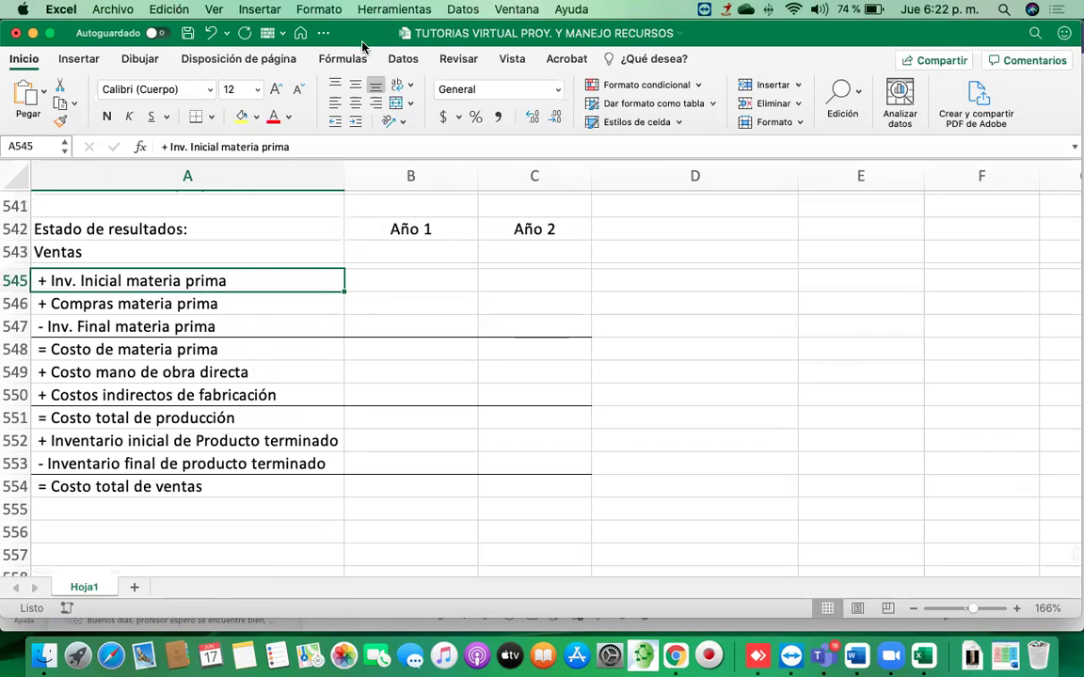
pyautogui.click(466, 393)
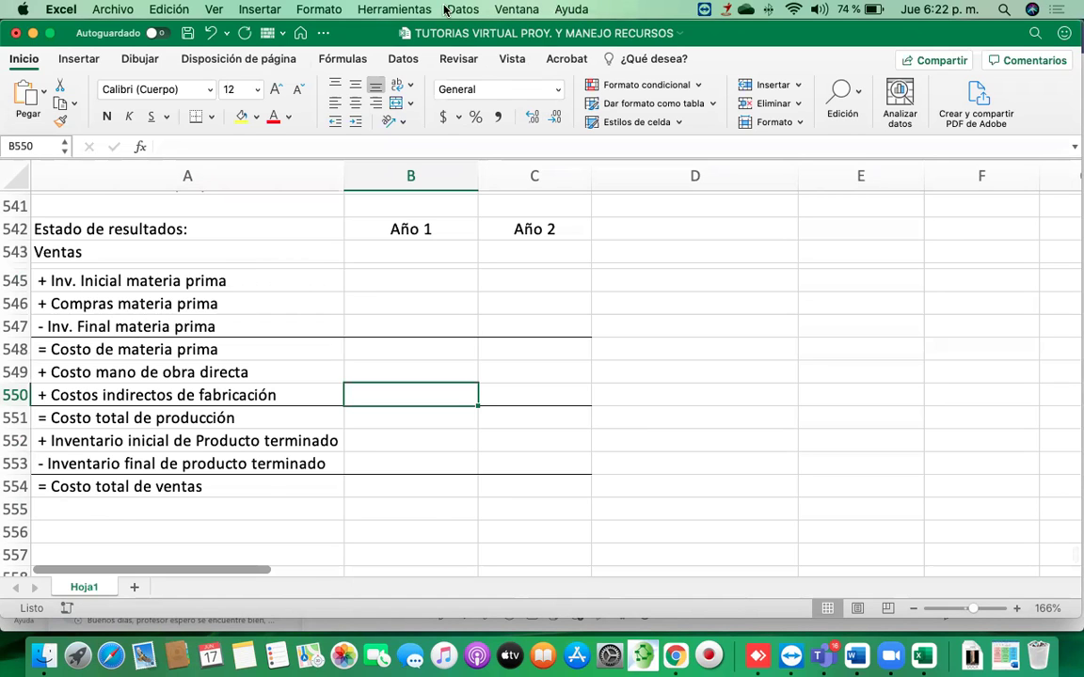
# Shrink row 555 to a thin spacer row and enter the label "Utilidad bruta" in cell A556
pyautogui.scroll(-2, 317, 337)
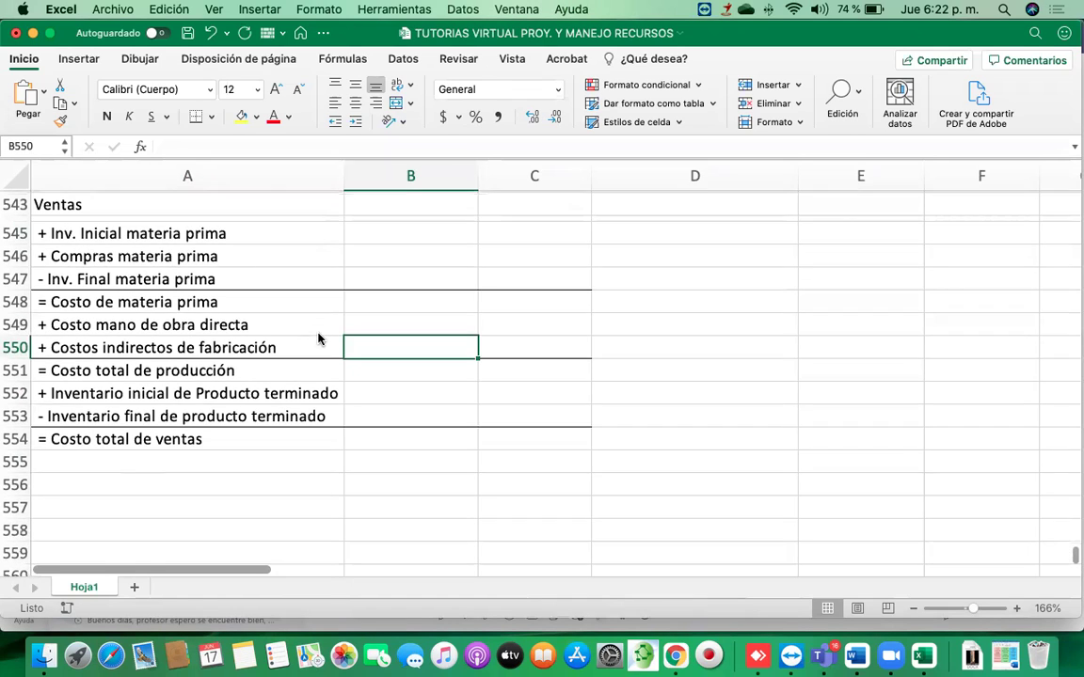
pyautogui.click(204, 457)
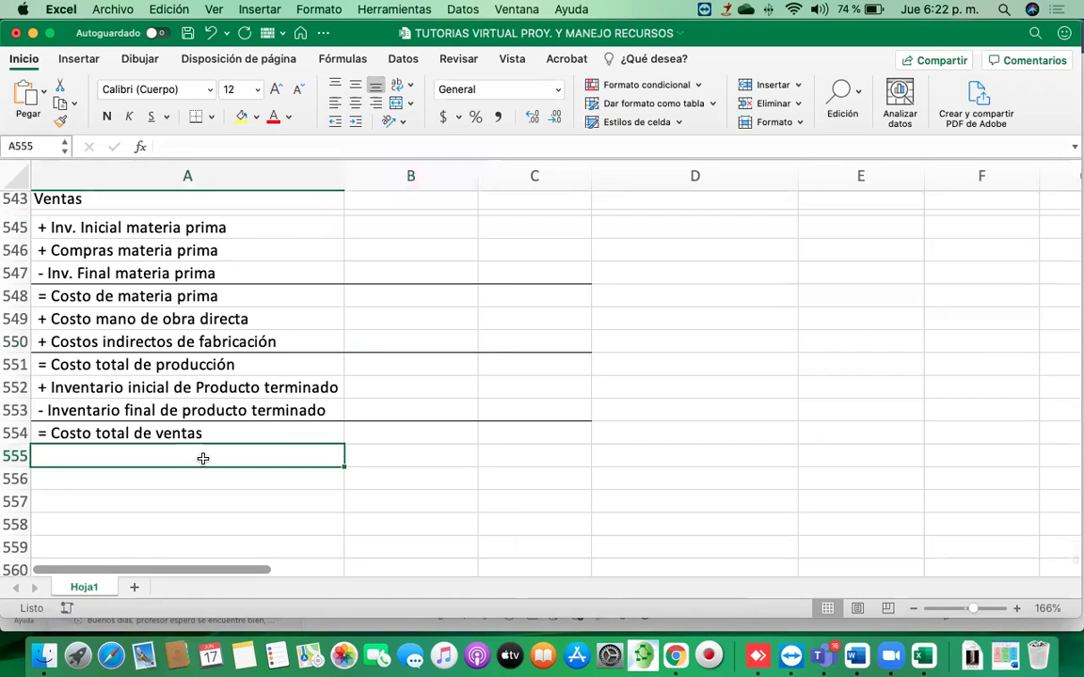
pyautogui.moveTo(21, 467); pyautogui.dragTo(20, 449)
pyautogui.click(81, 474)
pyautogui.write('Ut')
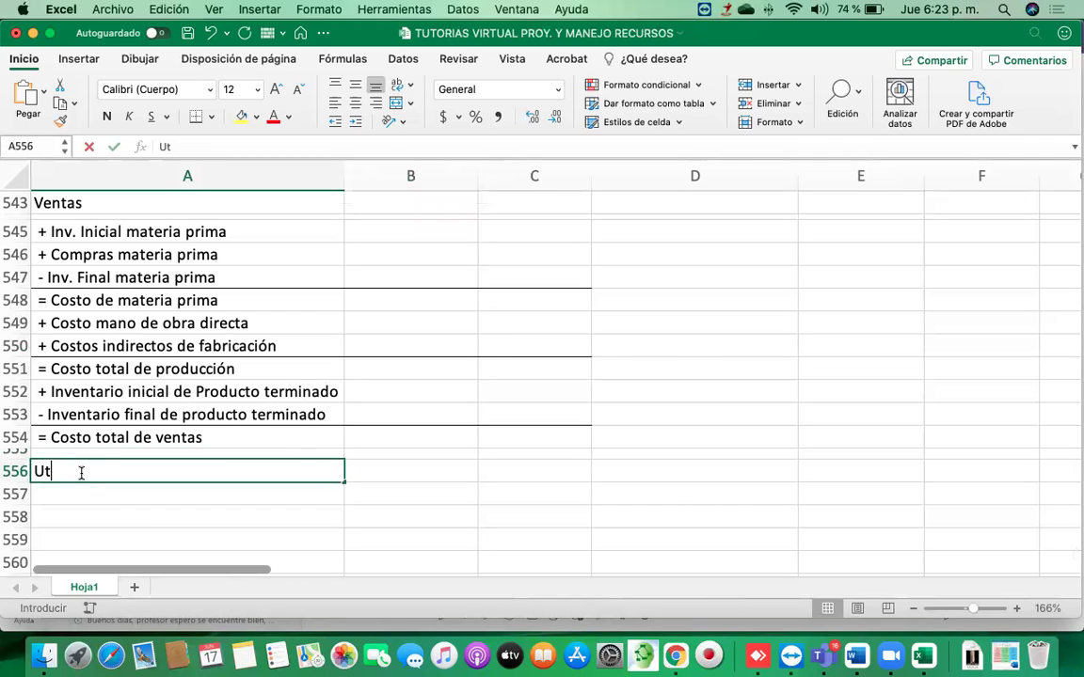
pyautogui.write('ilidad bruta')
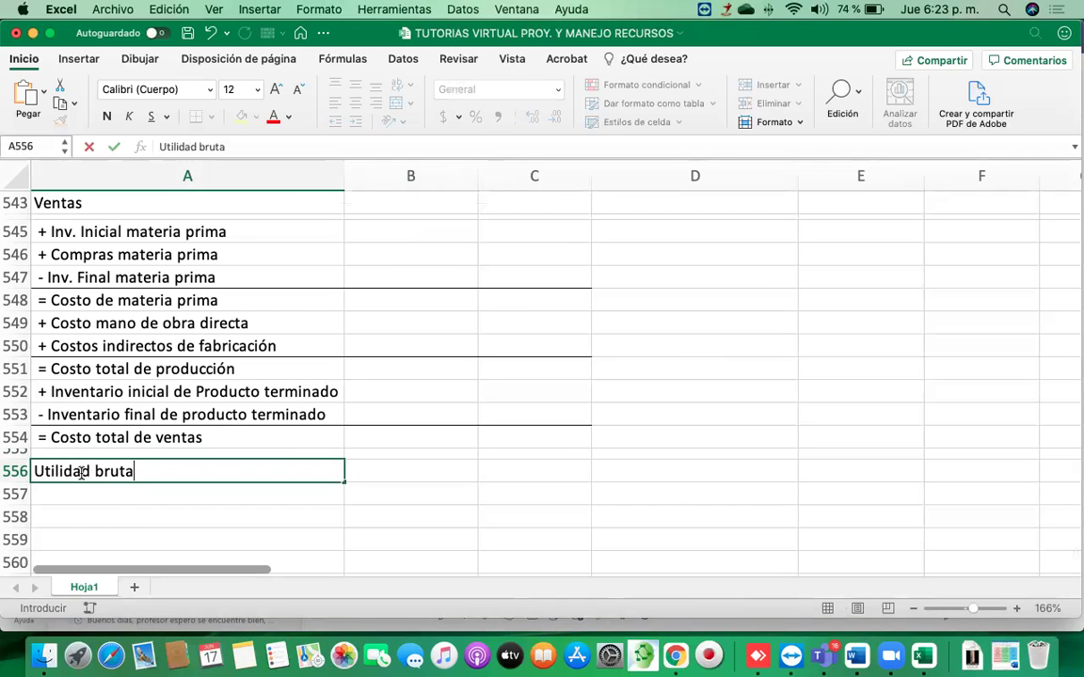
pyautogui.press('Return')
# Enter the label "Margen de utilidad bruta" in cell A557
pyautogui.write('Margen de ')
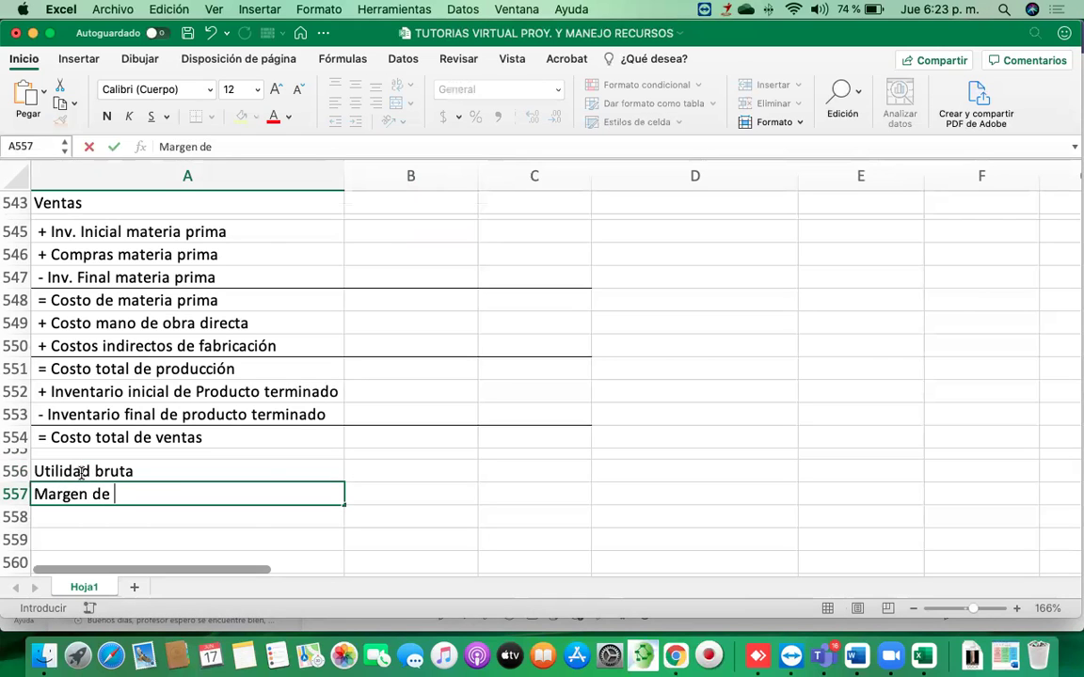
pyautogui.write('utilidad bruta')
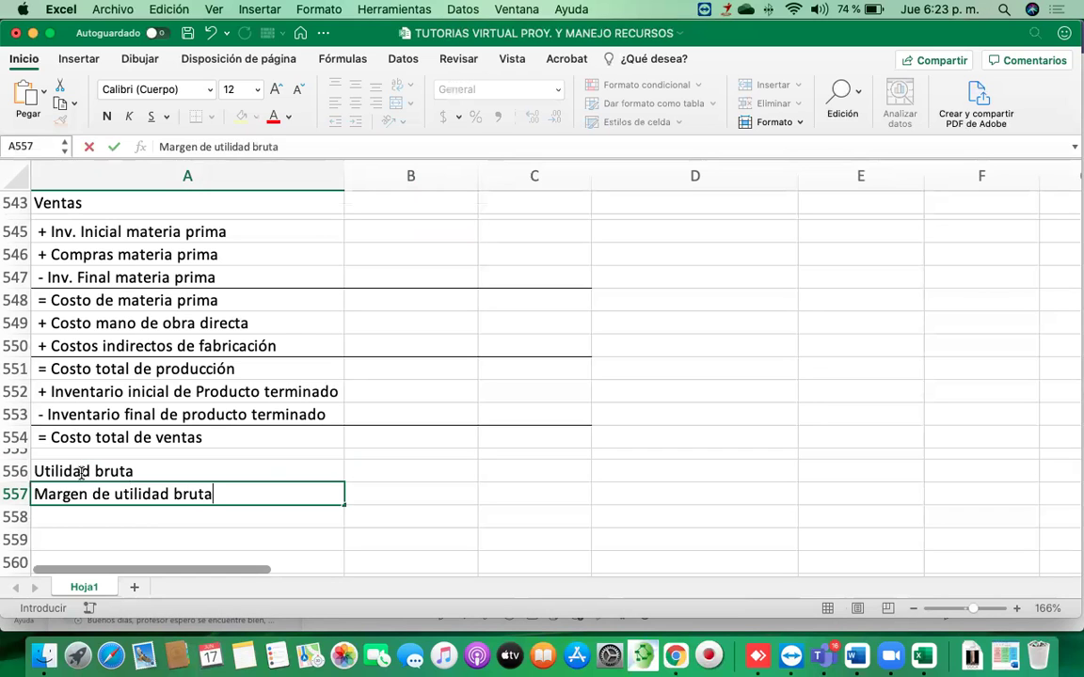
pyautogui.press('Return')
pyautogui.press('Return')
# Shrink row 558 to a thin spacer row and enter the line item "Gastos de administración" in cell A559
pyautogui.scroll(-2, 81, 474)
pyautogui.click(54, 462)
pyautogui.moveTo(19, 472); pyautogui.dragTo(22, 460)
pyautogui.click(87, 476)
pyautogui.write('Gast')
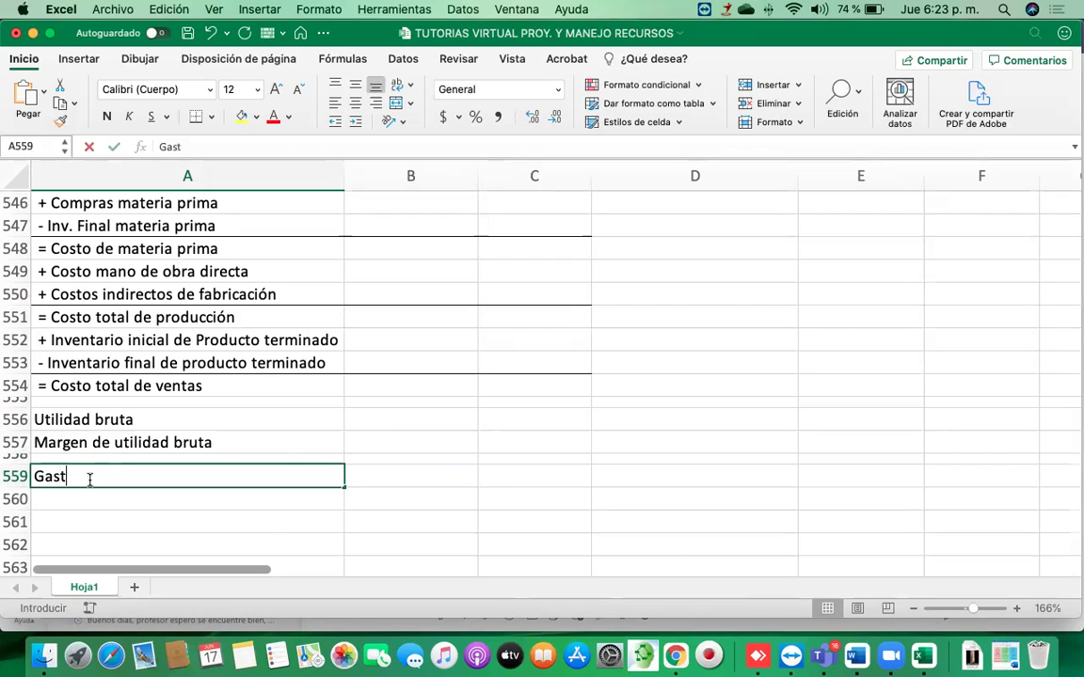
pyautogui.write('os de admin')
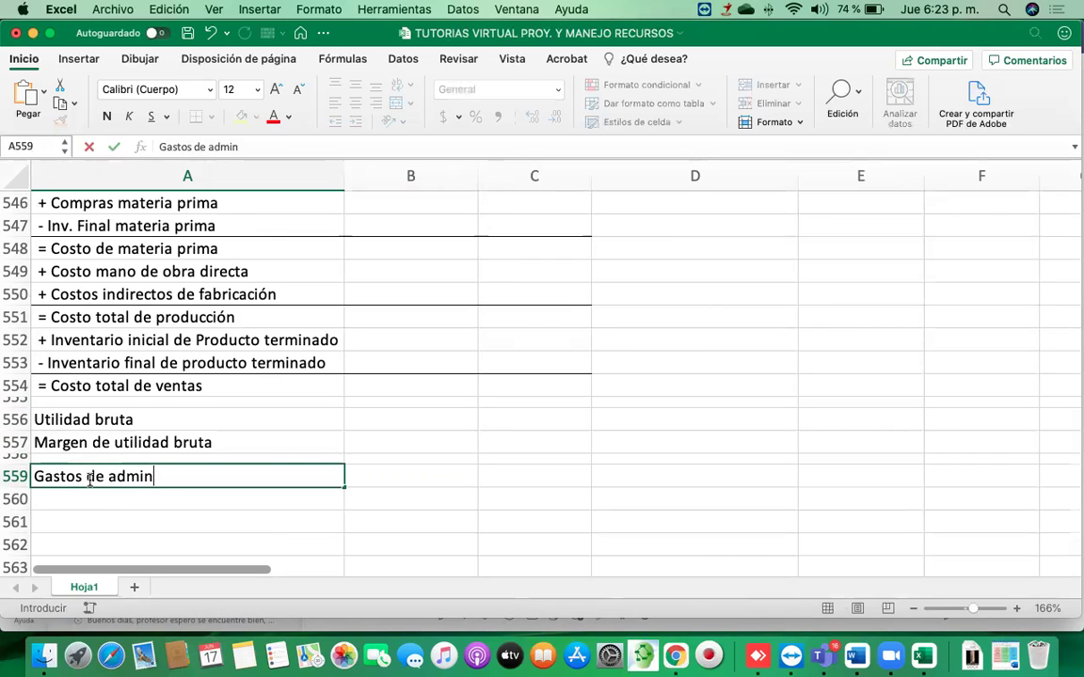
pyautogui.write('istración')
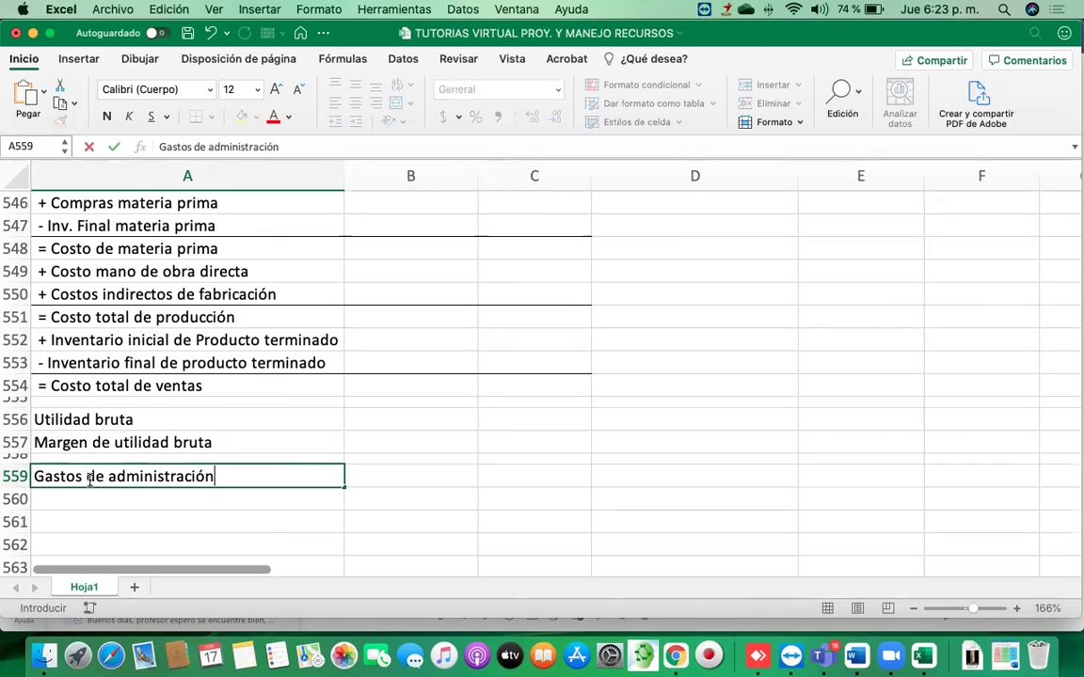
pyautogui.press('Return')
# Enter "Gastos de ventas" in cell A560 and add a bottom border across A560:C560
pyautogui.write('Gastos de ven')
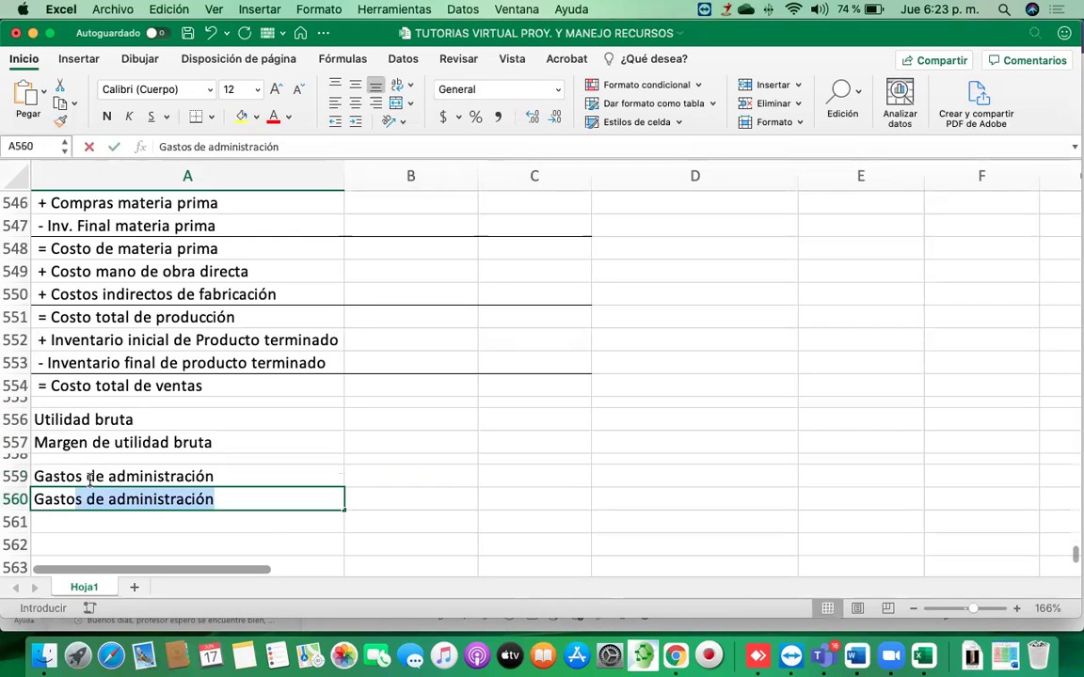
pyautogui.write('tas')
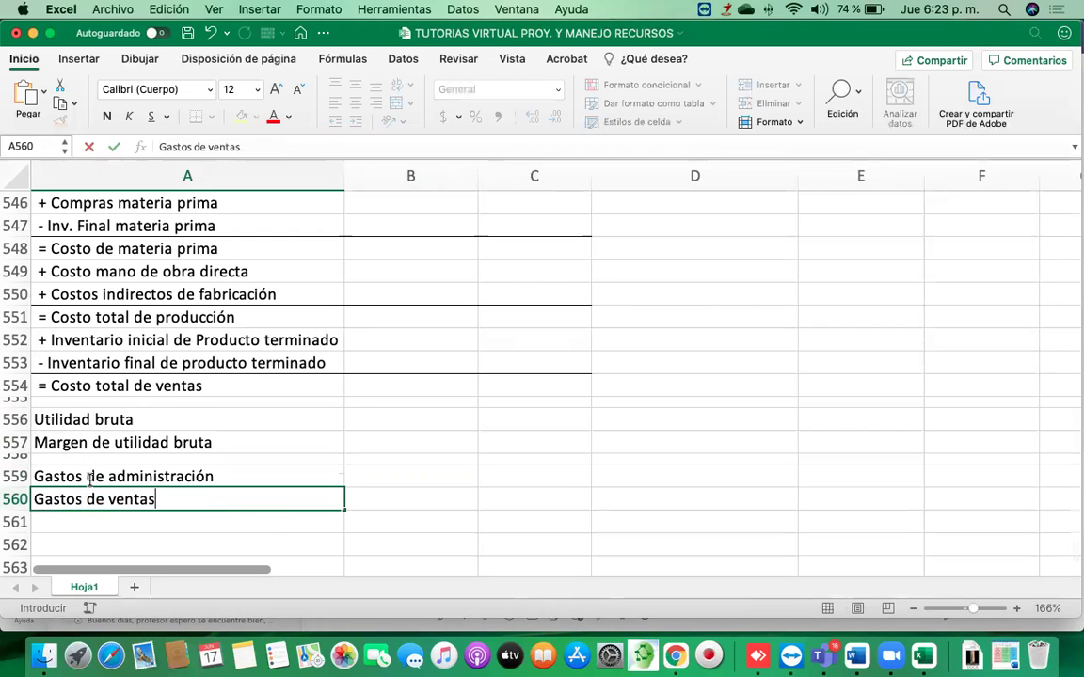
pyautogui.press('Return')
pyautogui.press('Up')
pyautogui.hotkey('shift', 'Right')
pyautogui.hotkey('shift', 'Right')
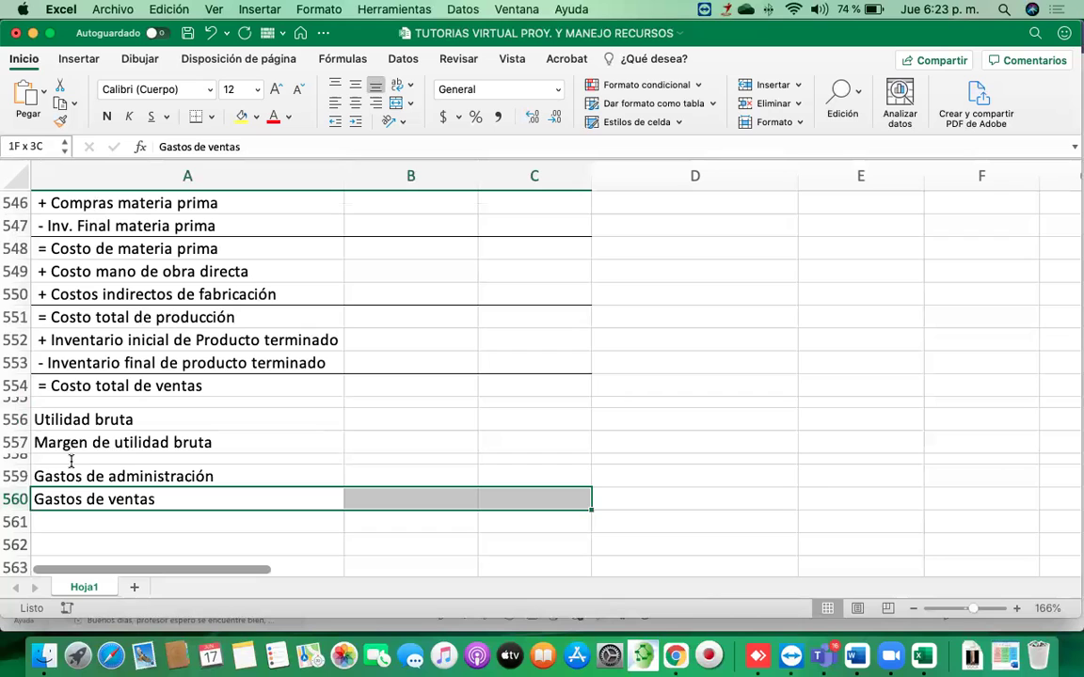
# Enter the total label "= Total gastos operacionales" in cell A561, with a leading space so it stays text
pyautogui.doubleClick(157, 523)
pyautogui.write('= ')
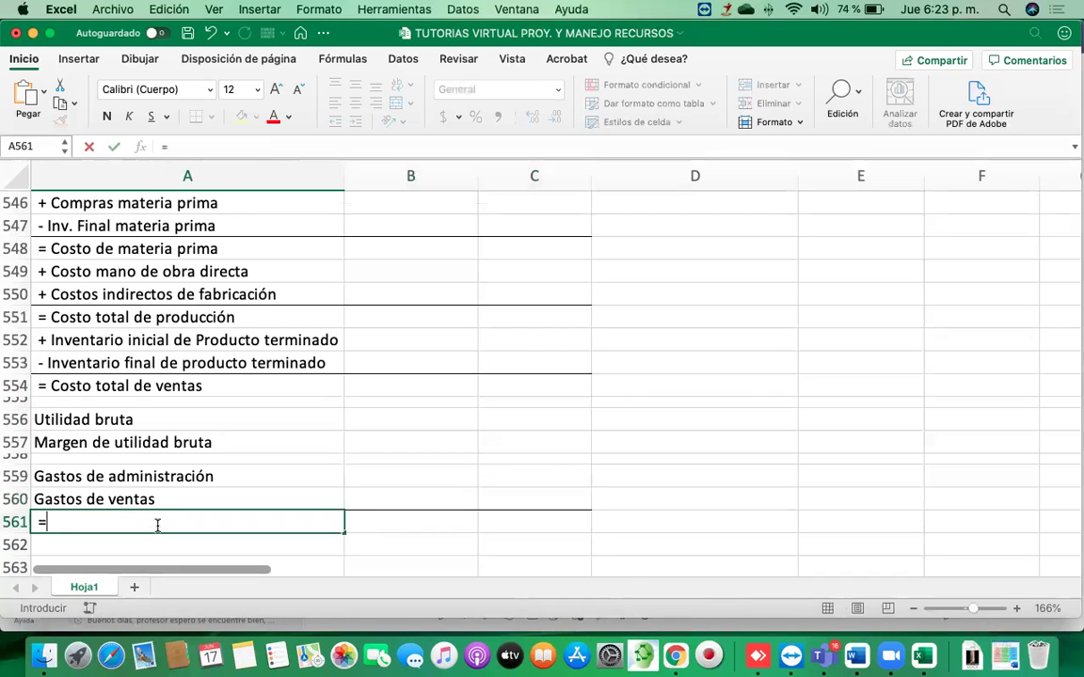
pyautogui.write('Total gastos ope')
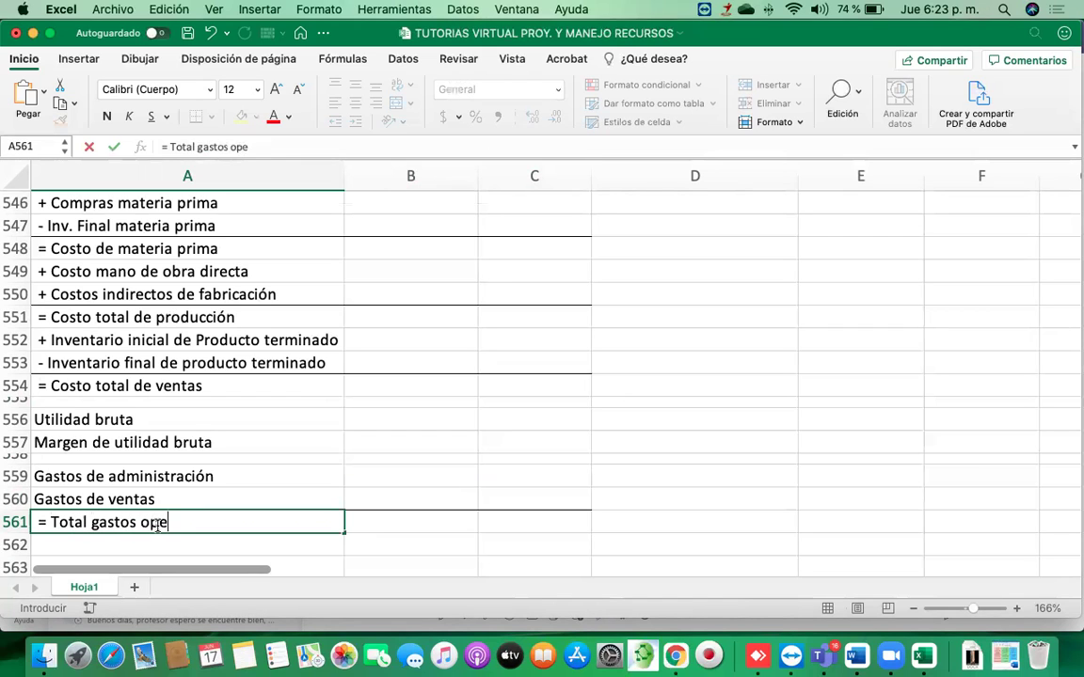
pyautogui.write('racionales')
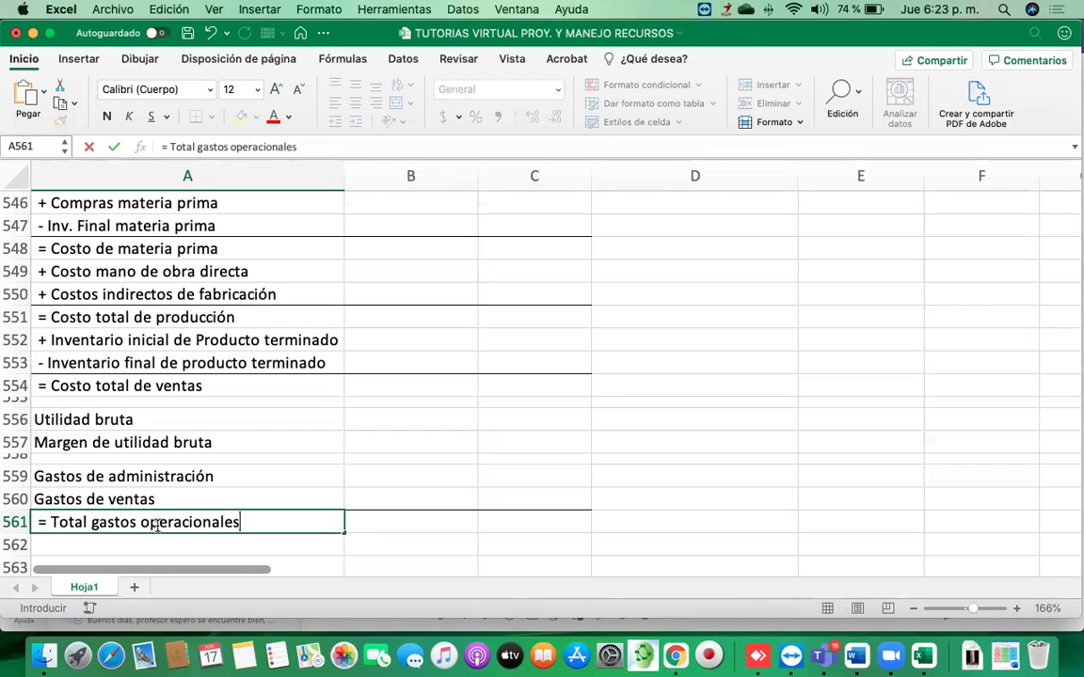
pyautogui.press('Return')
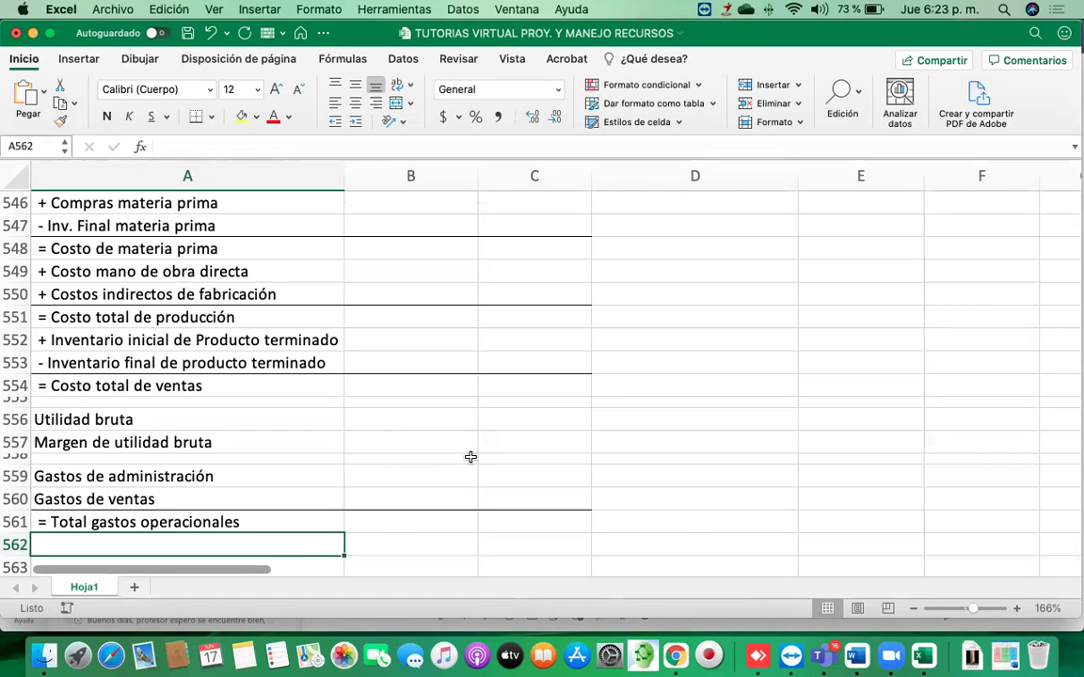
# Shrink row 562 to a thin spacer row and enter the label "Utilidad operacional" in cell A563
pyautogui.scroll(-4, 399, 428)
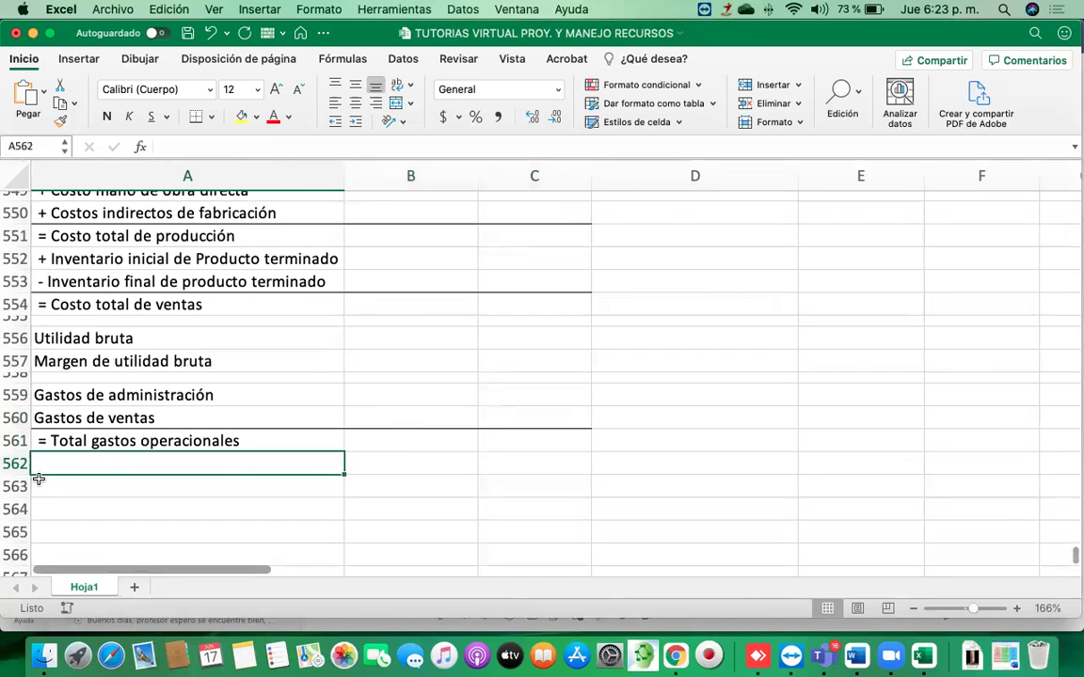
pyautogui.moveTo(22, 473); pyautogui.dragTo(23, 459)
pyautogui.click(123, 482)
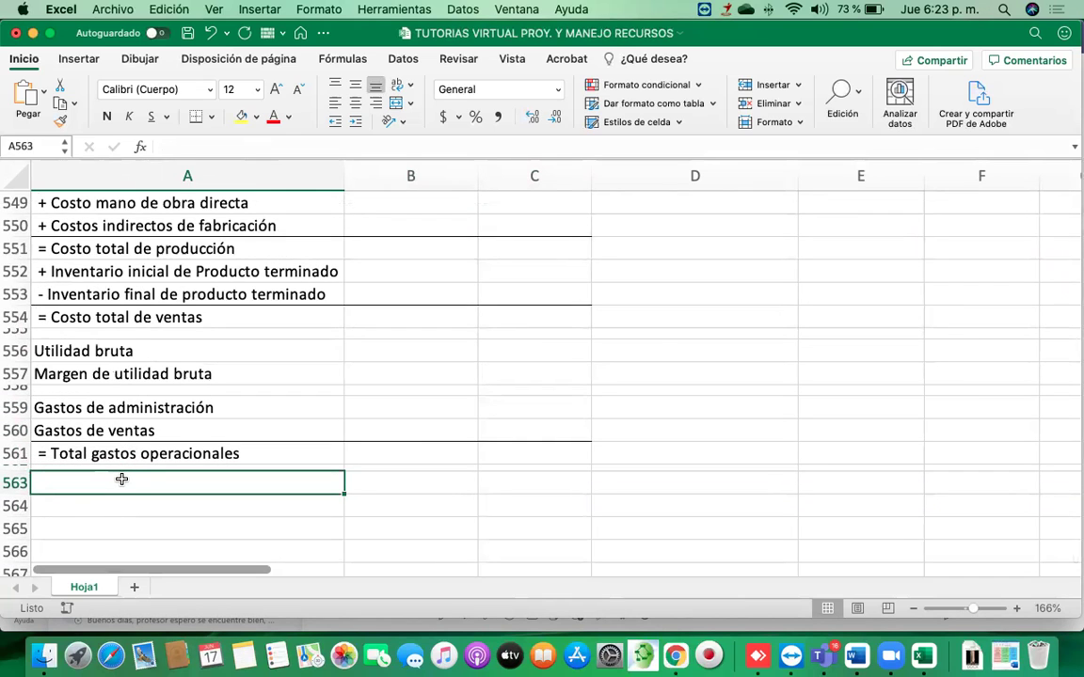
pyautogui.write('Utilidad operacional')
pyautogui.press('Return')
# Enter the label "Margen de utilidad operacional" in cell A564
pyautogui.write('Mar')
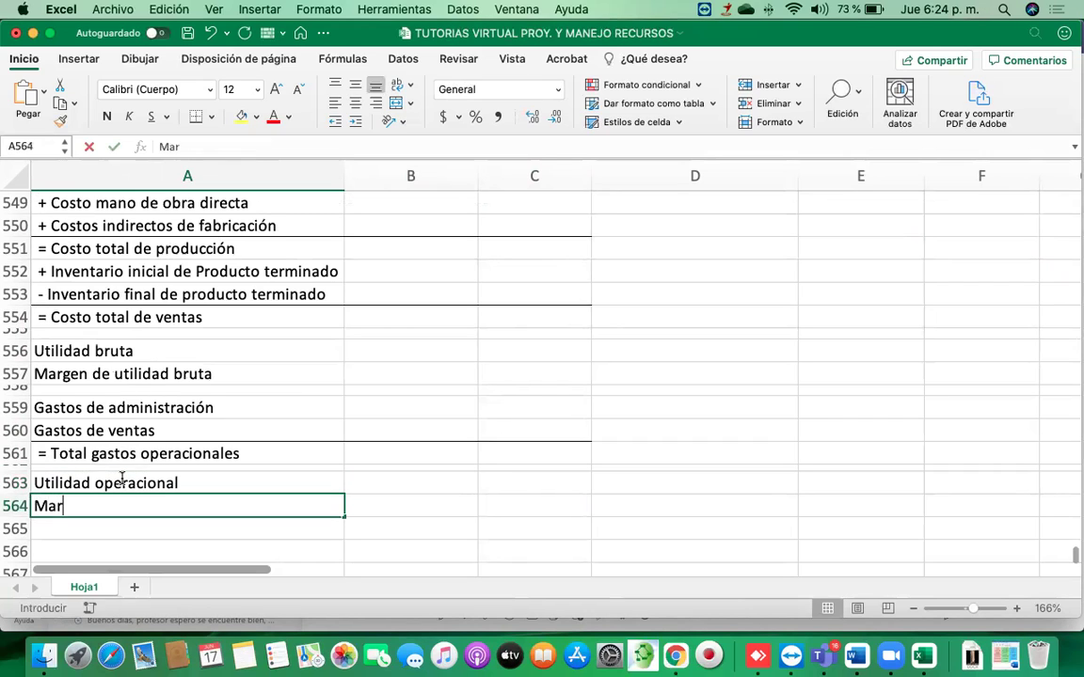
pyautogui.write('gen de util')
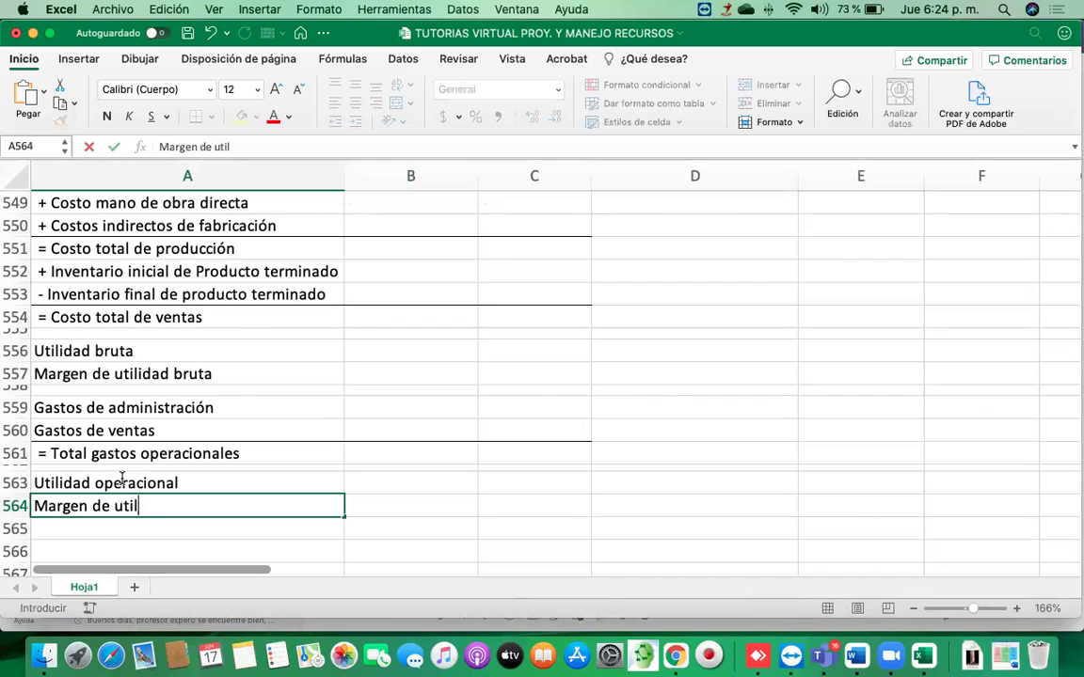
pyautogui.write('idad operacional')
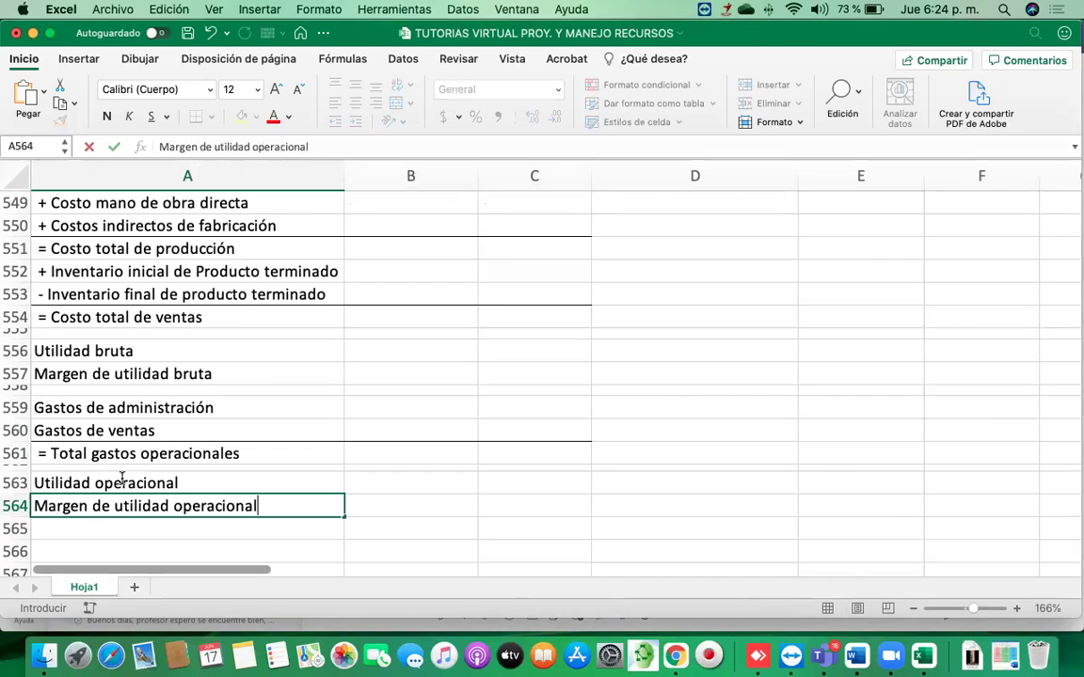
pyautogui.press('Return')
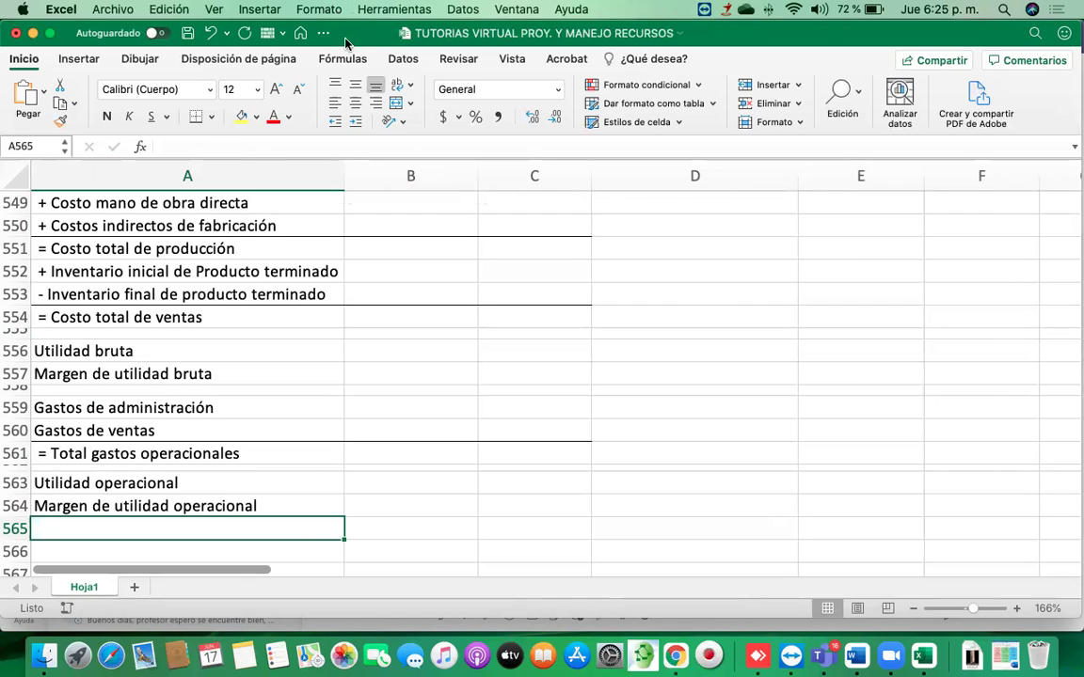
# Shrink row 565 to a thin spacer row and enter the line item "Gastos financieros" in cell A566
pyautogui.scroll(-5, 300, 287)
pyautogui.moveTo(22, 429)
pyautogui.mouseDown()
pyautogui.moveTo(22, 415)
pyautogui.moveTo(28, 433)
pyautogui.mouseUp()
pyautogui.click(83, 449)
pyautogui.write('Gastos')
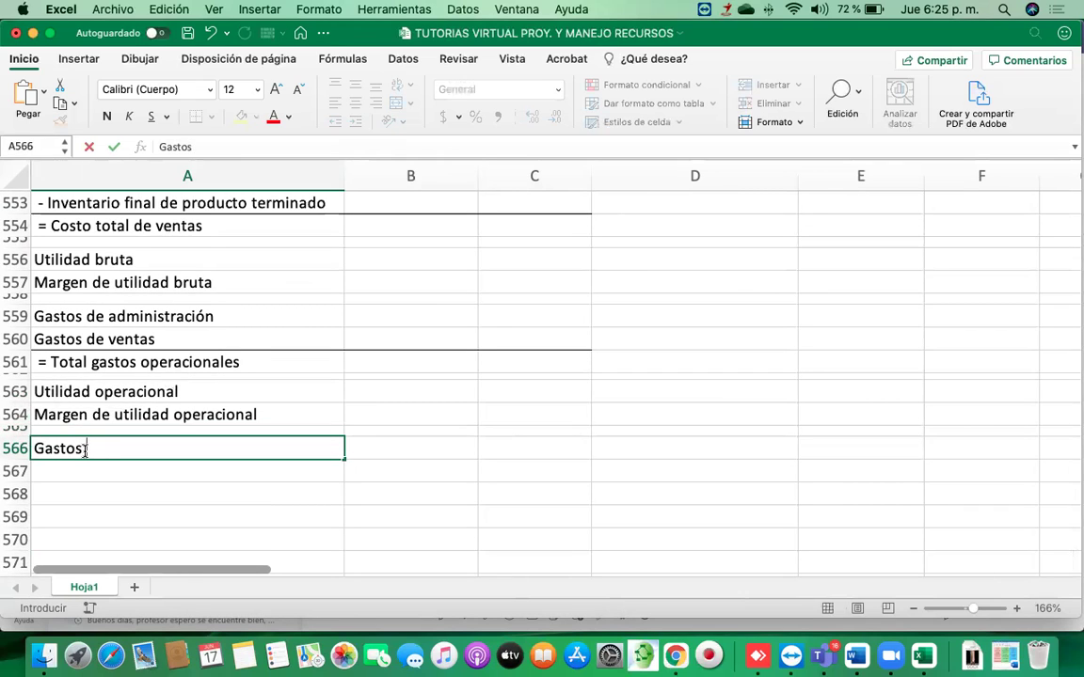
pyautogui.write(' financieros')
pyautogui.press('Return')
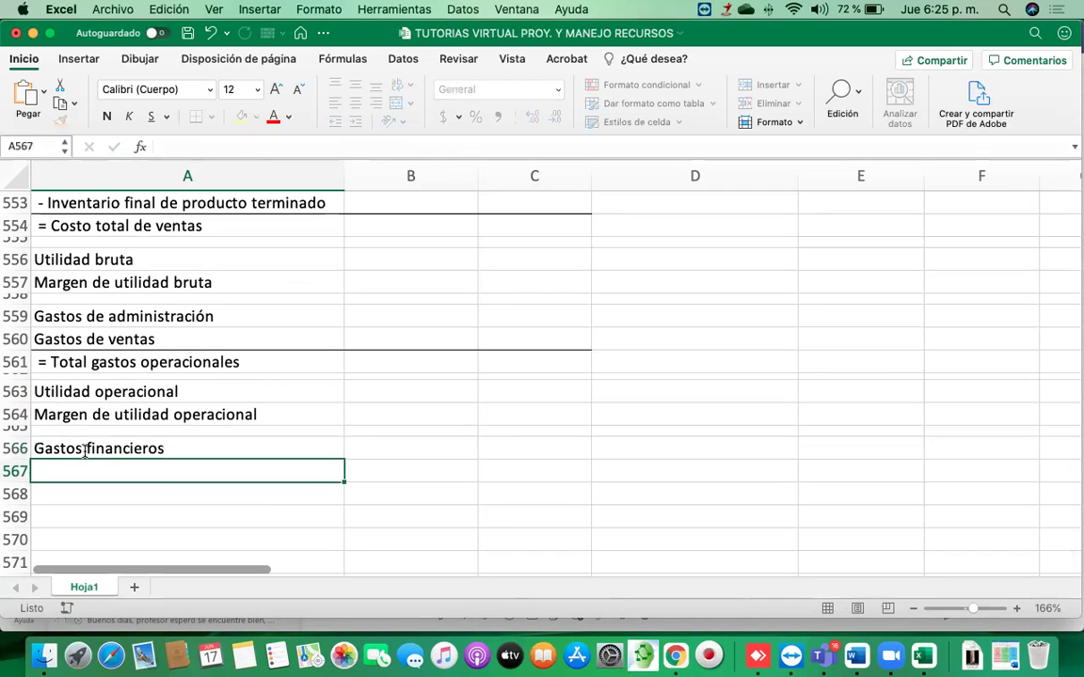
# Enter the line item "Gastos Bancarios" in cell A567
pyautogui.write('Gastos ')
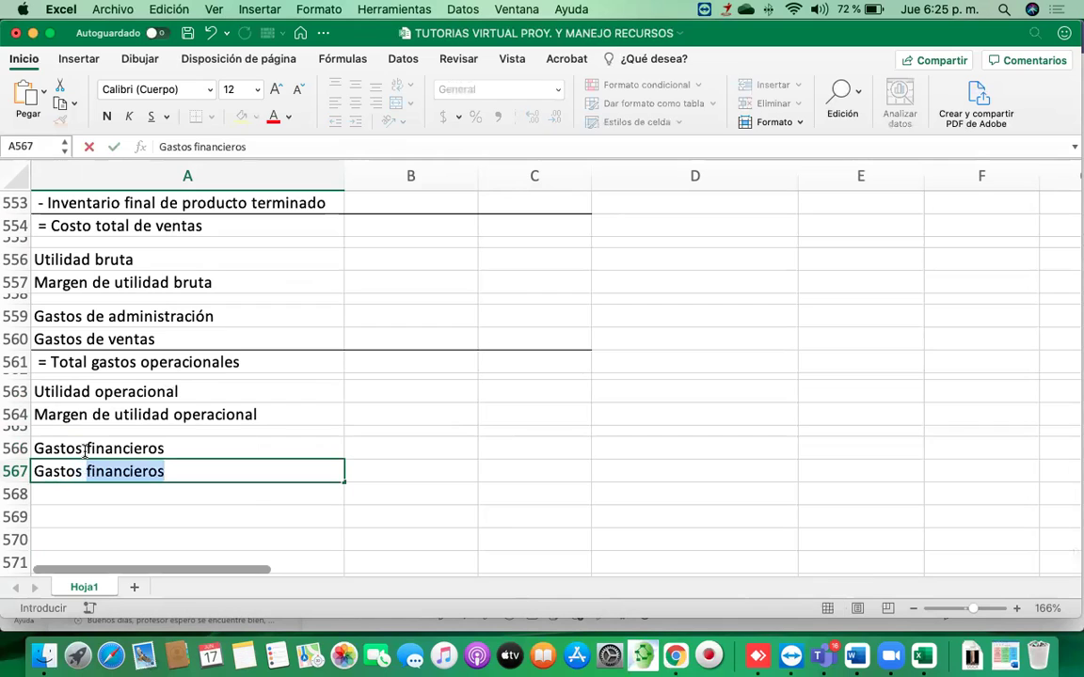
pyautogui.write('Bancarios')
pyautogui.press('Return')
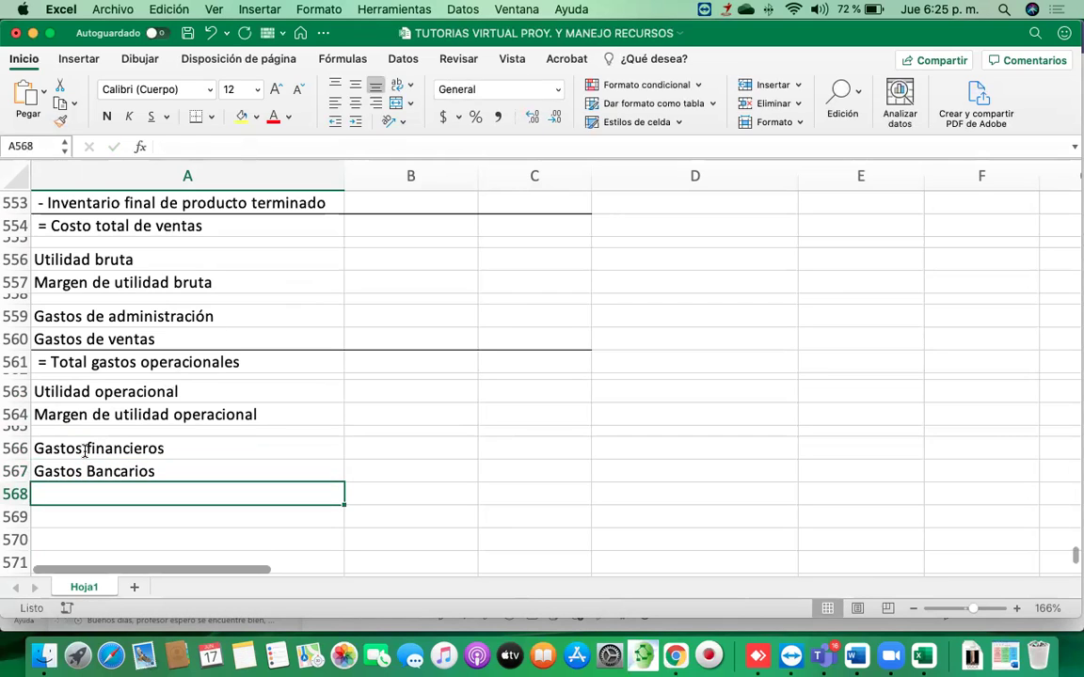
# Enter "GMF (4 x 1.000)" in cell A568 and add a bottom border across A568:C568
pyautogui.write('GMF (')
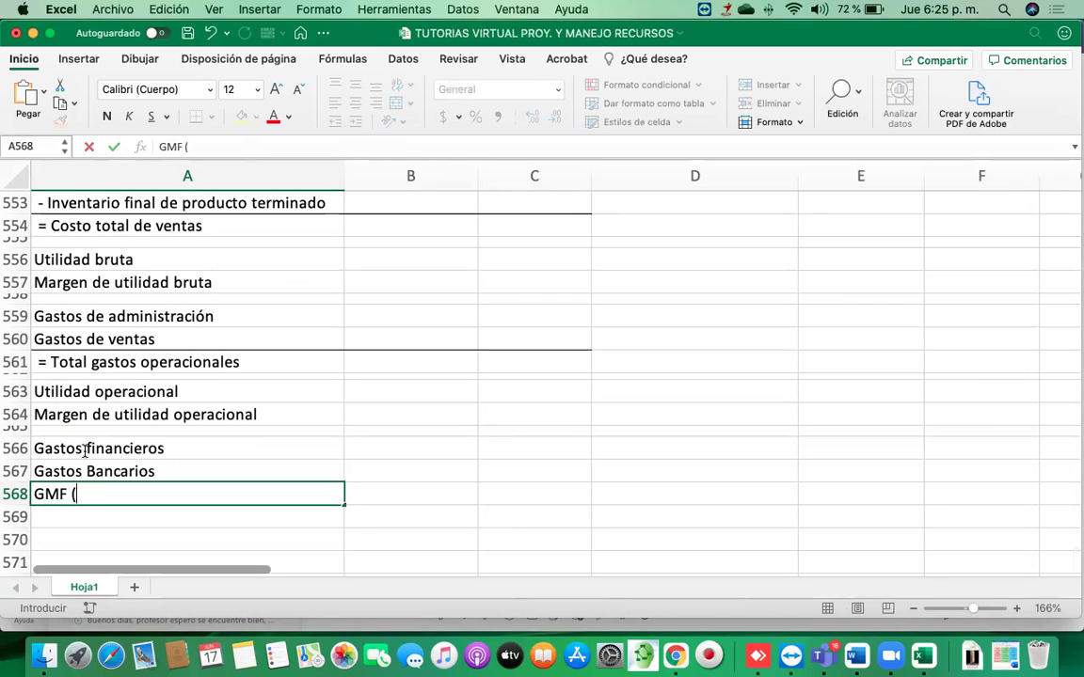
pyautogui.write('4 x 1.000)')
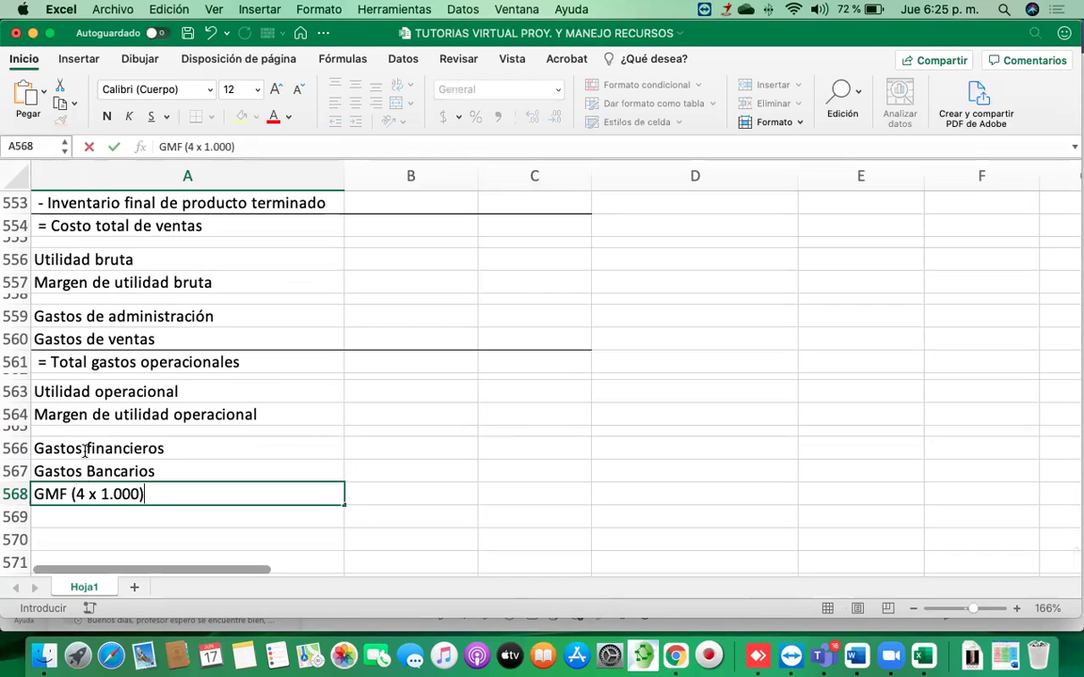
pyautogui.press('Return')
pyautogui.press('Up')
pyautogui.hotkey('shift', 'Right')
pyautogui.hotkey('shift', 'Right')
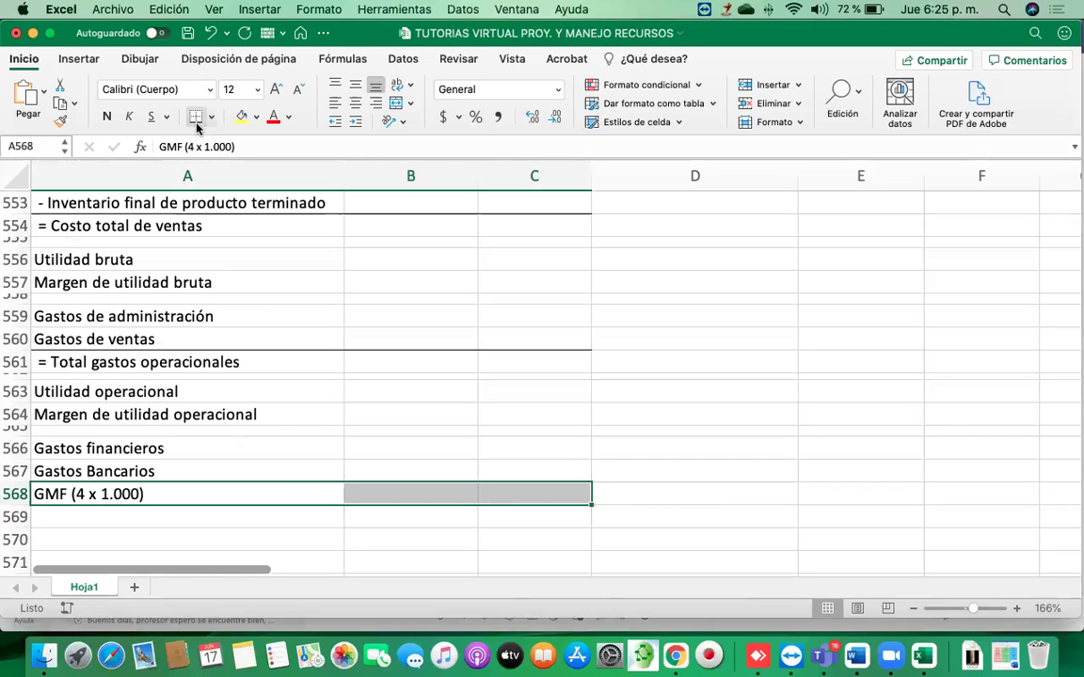
# Enter the total label "= Total gastos no operacionales" in cell A569, with a leading space so it stays text
pyautogui.click(125, 517)
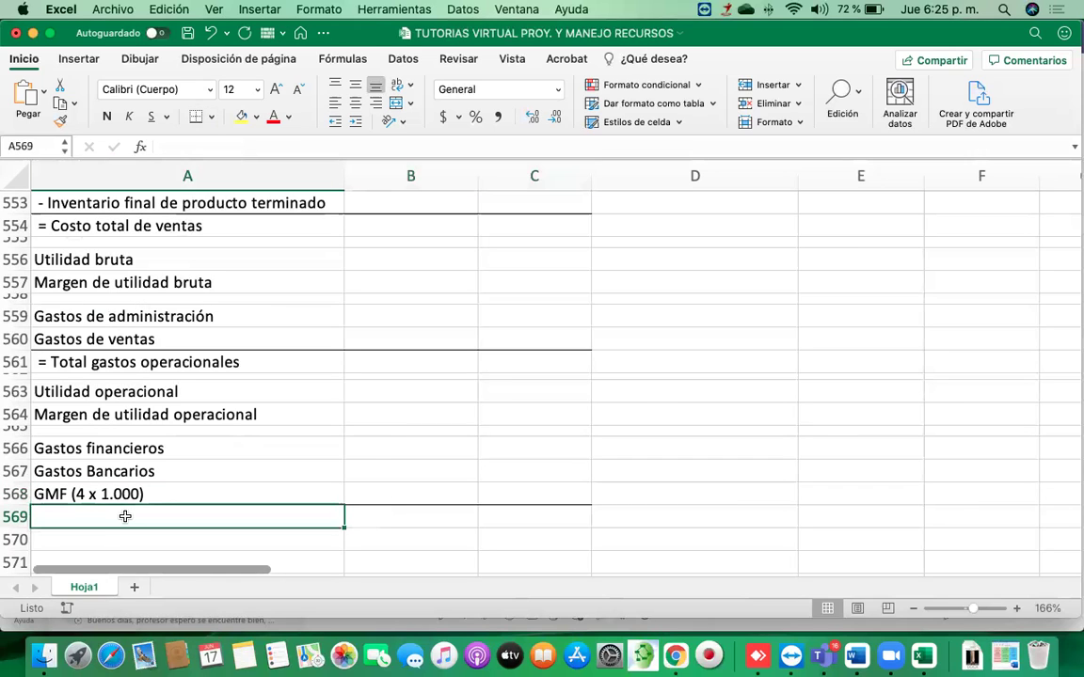
pyautogui.write('= Total gastos no op')
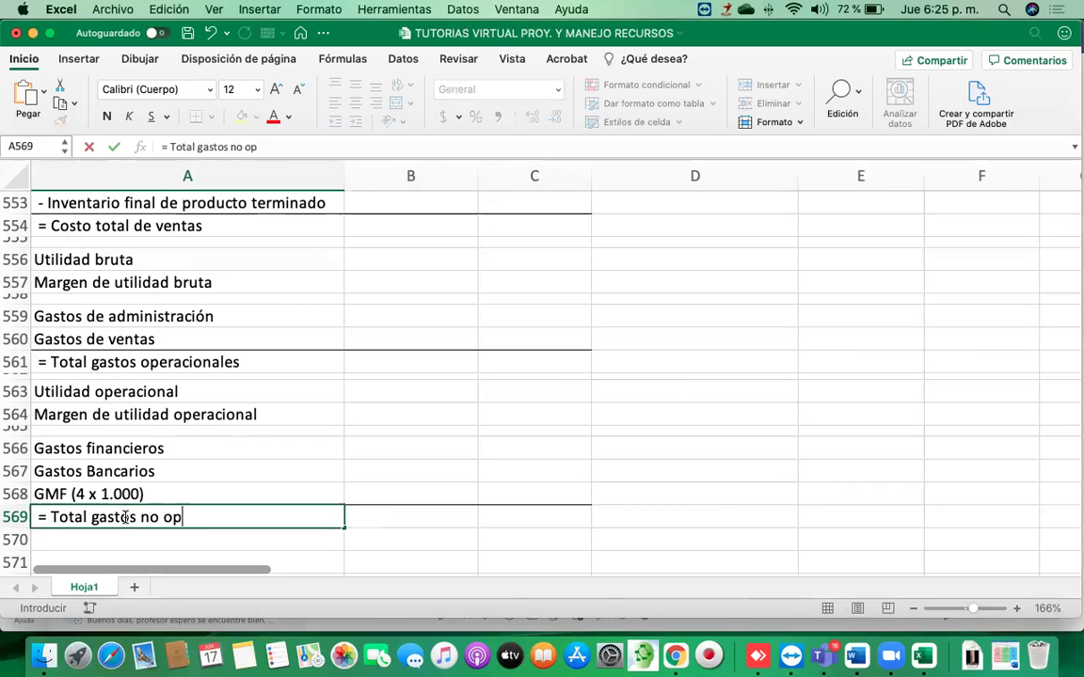
pyautogui.write('eracionales')
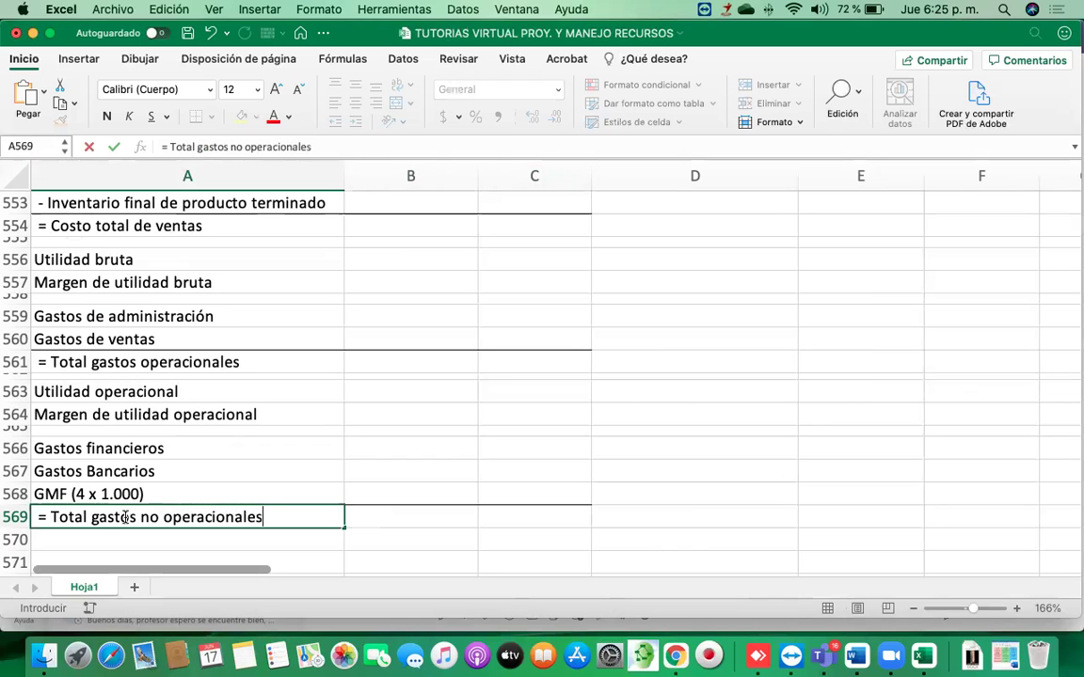
pyautogui.press('Return')
pyautogui.scroll(-3, 126, 516)
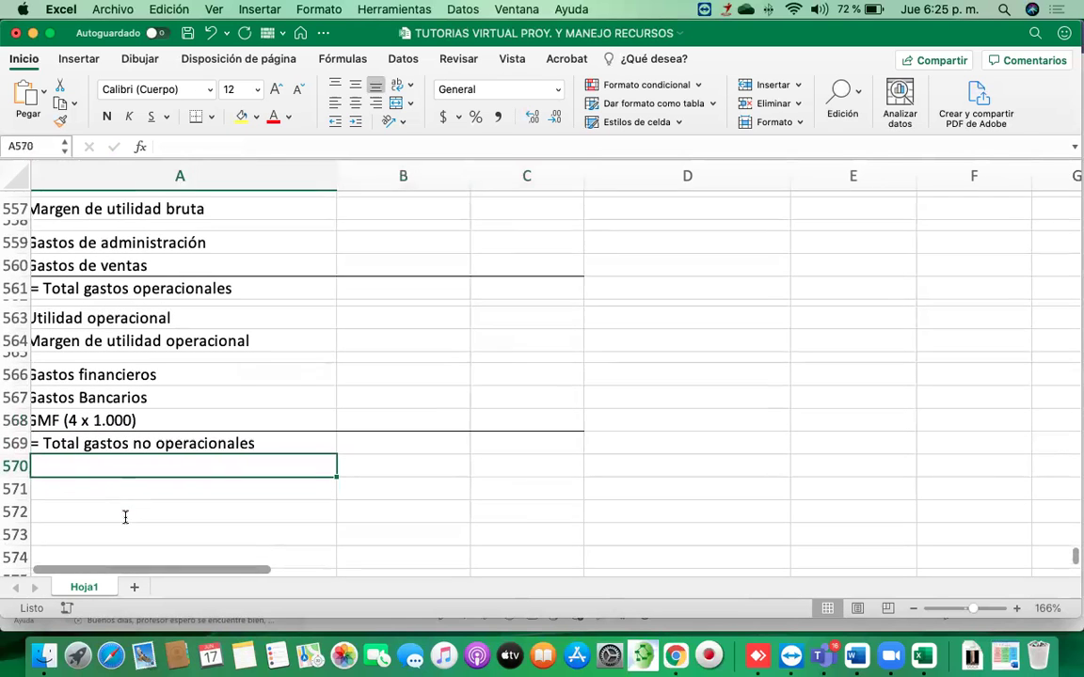
# Shrink row 570 to a thin spacer row and enter the line item "Utilidad antes de impuesto" in cell A571
pyautogui.moveTo(24, 473); pyautogui.dragTo(22, 452)
pyautogui.click(88, 492)
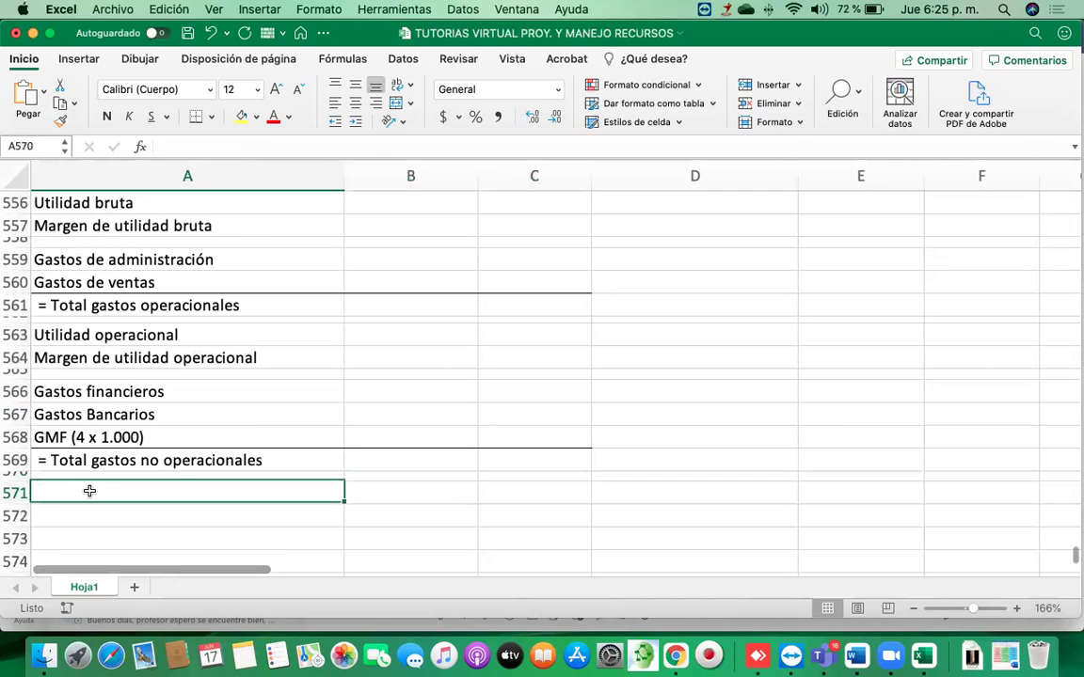
pyautogui.write('Util')
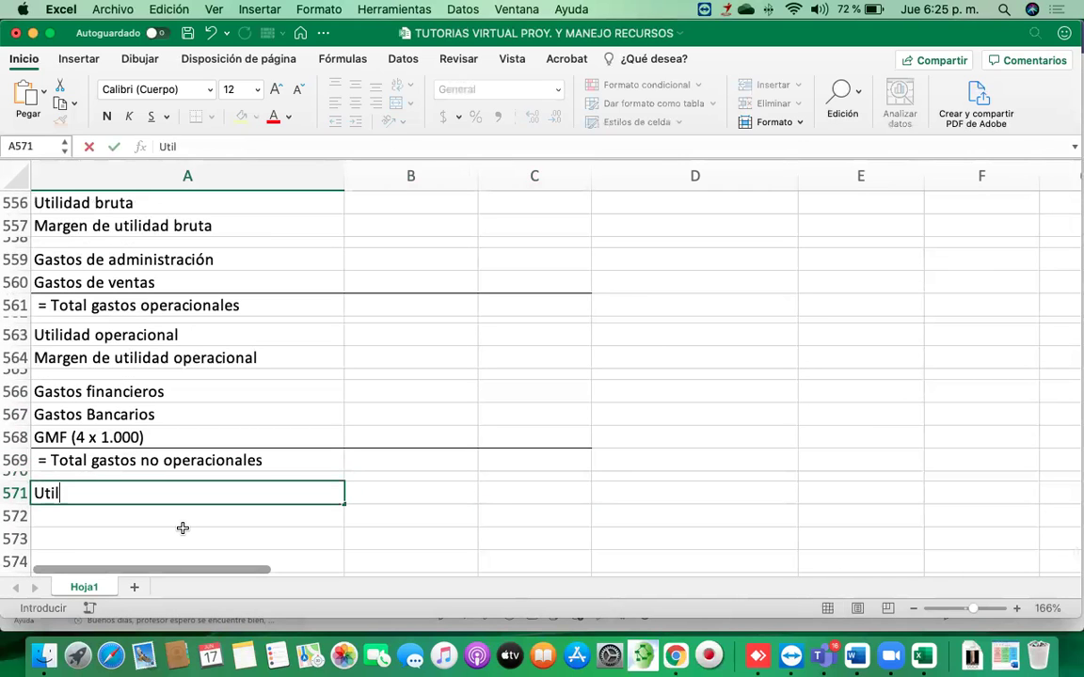
pyautogui.write('idad antes d')
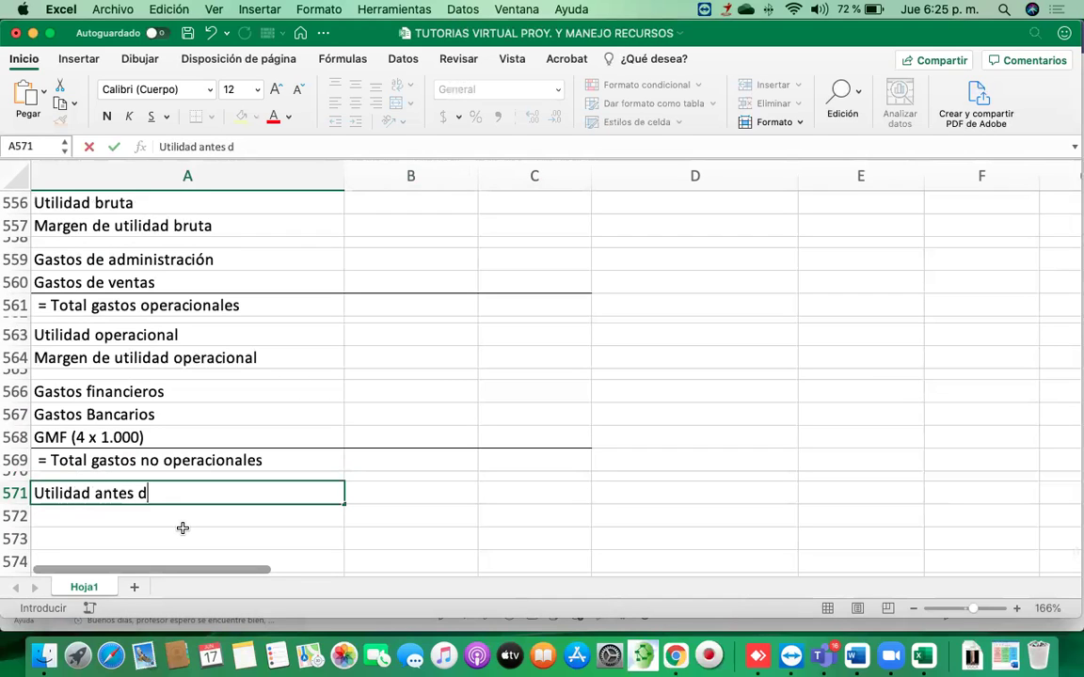
pyautogui.write('e impuesto')
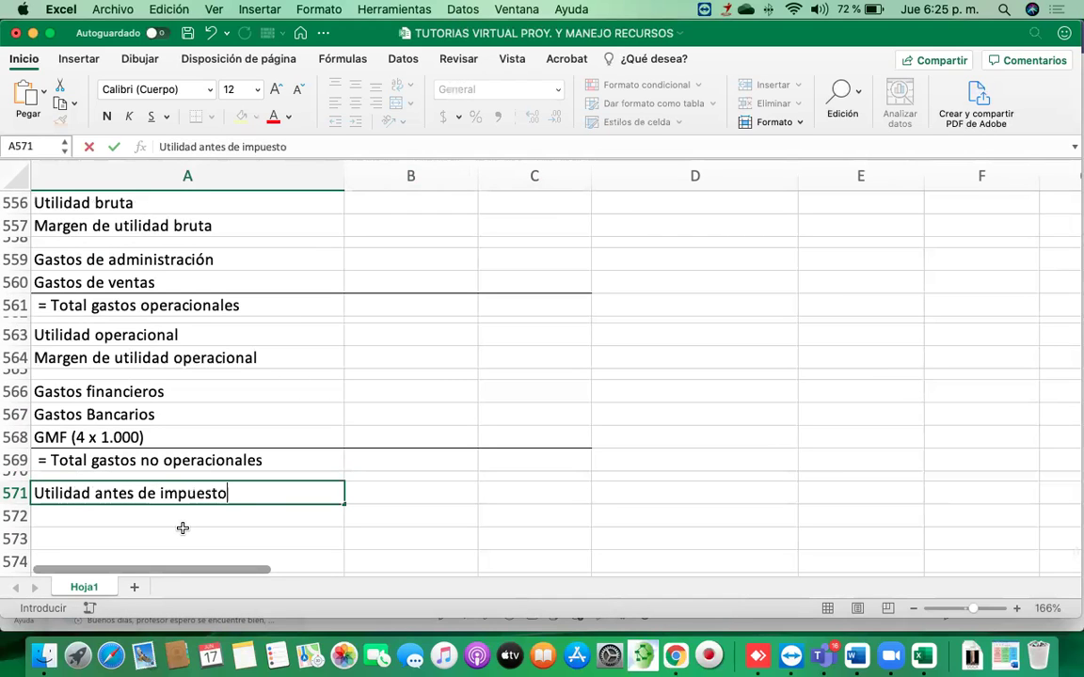
pyautogui.press('Return')
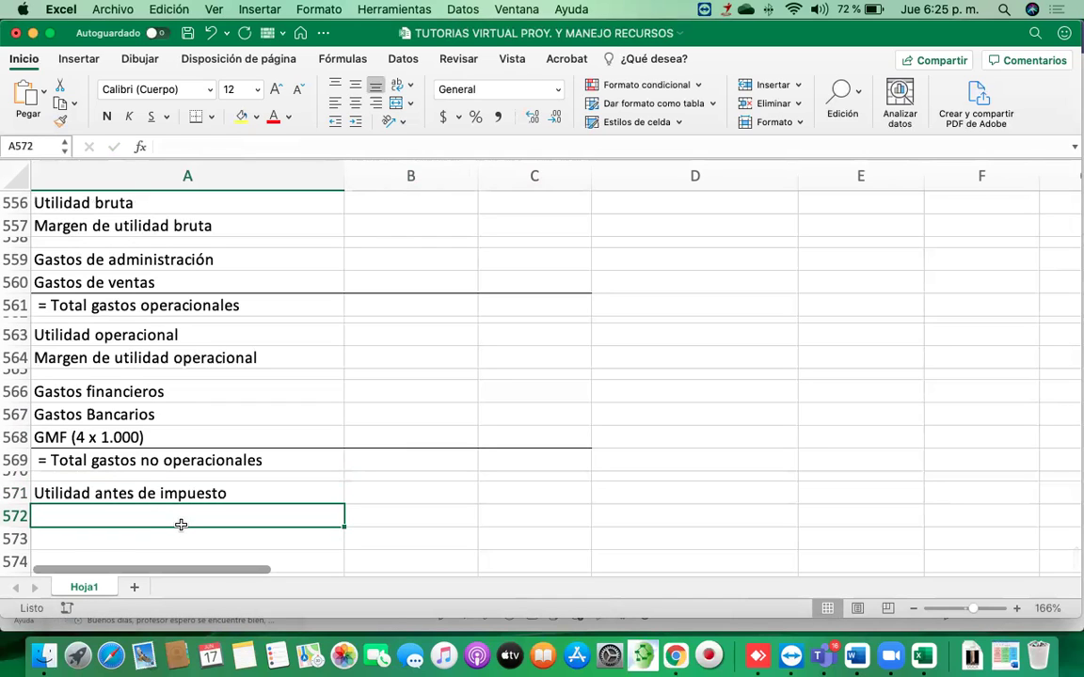
# Enter "- Impuesto de renta" in cell A572, with a leading space so it stays text, and add a bottom border across A572:C572
pyautogui.write('- ')
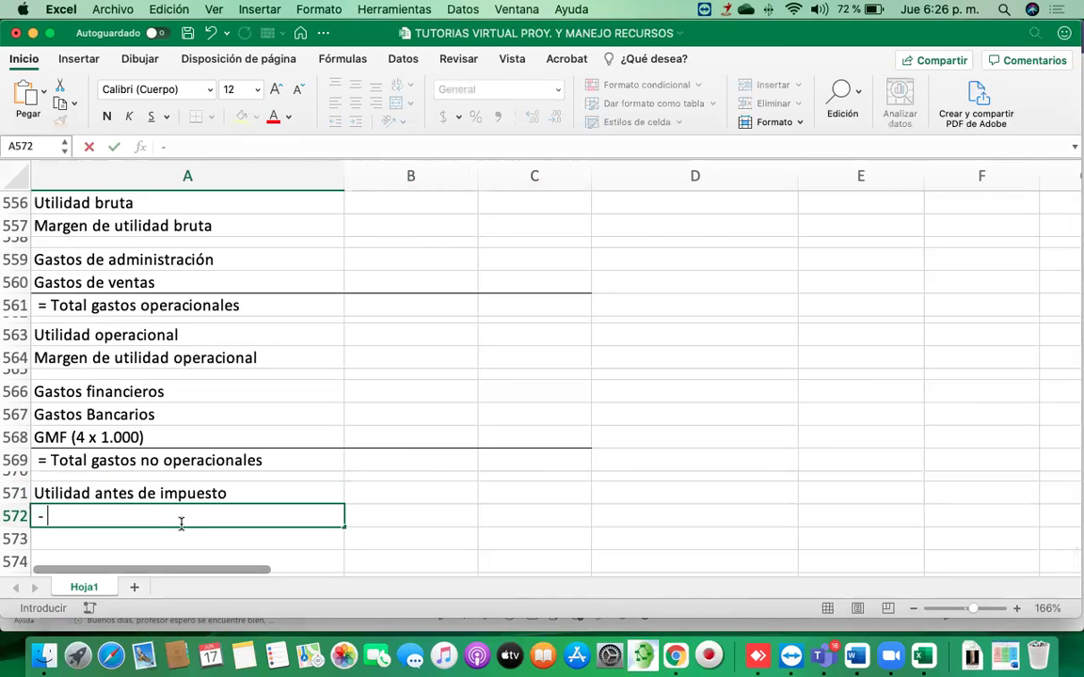
pyautogui.write('Impuest')
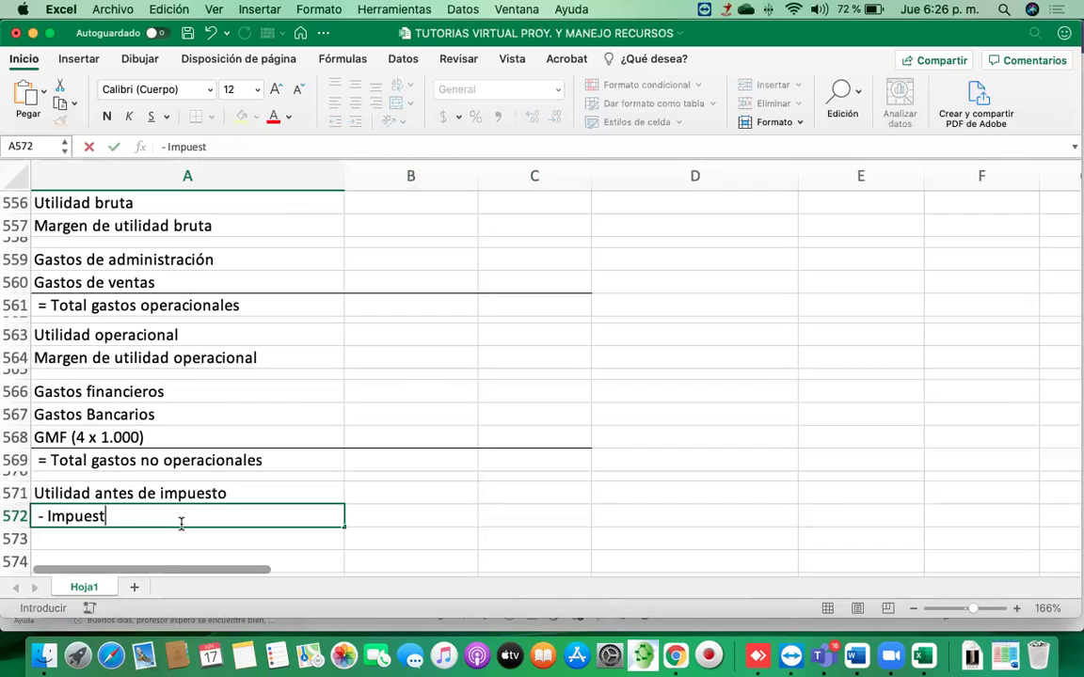
pyautogui.write('o de renta')
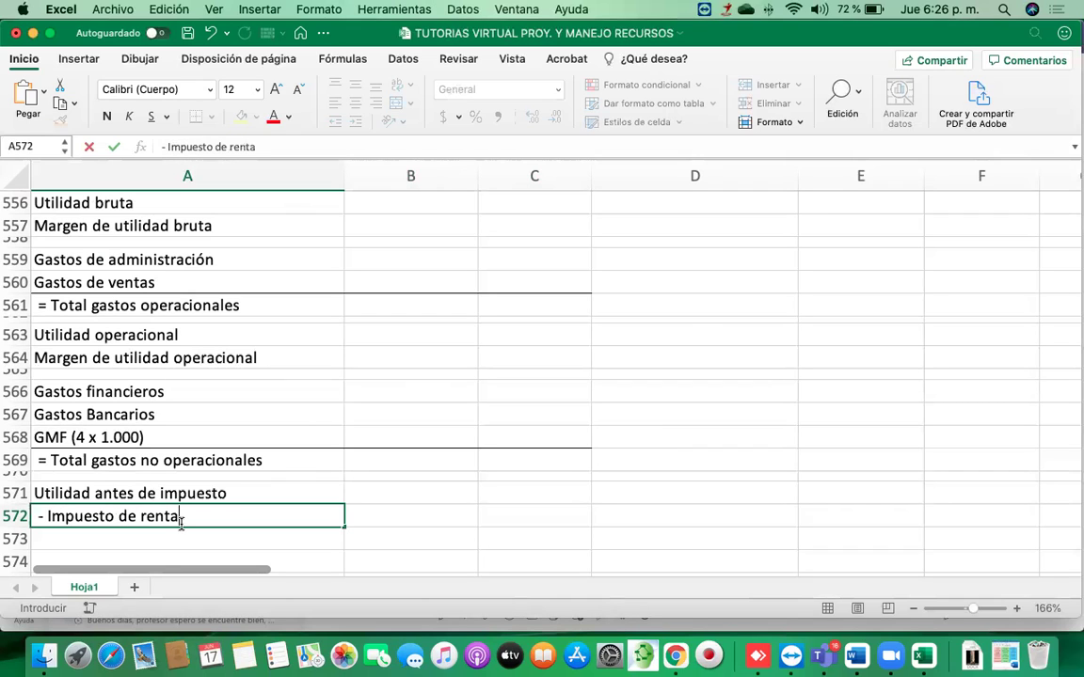
pyautogui.hotkey('shift', 'Right')
pyautogui.hotkey('shift', 'Right')
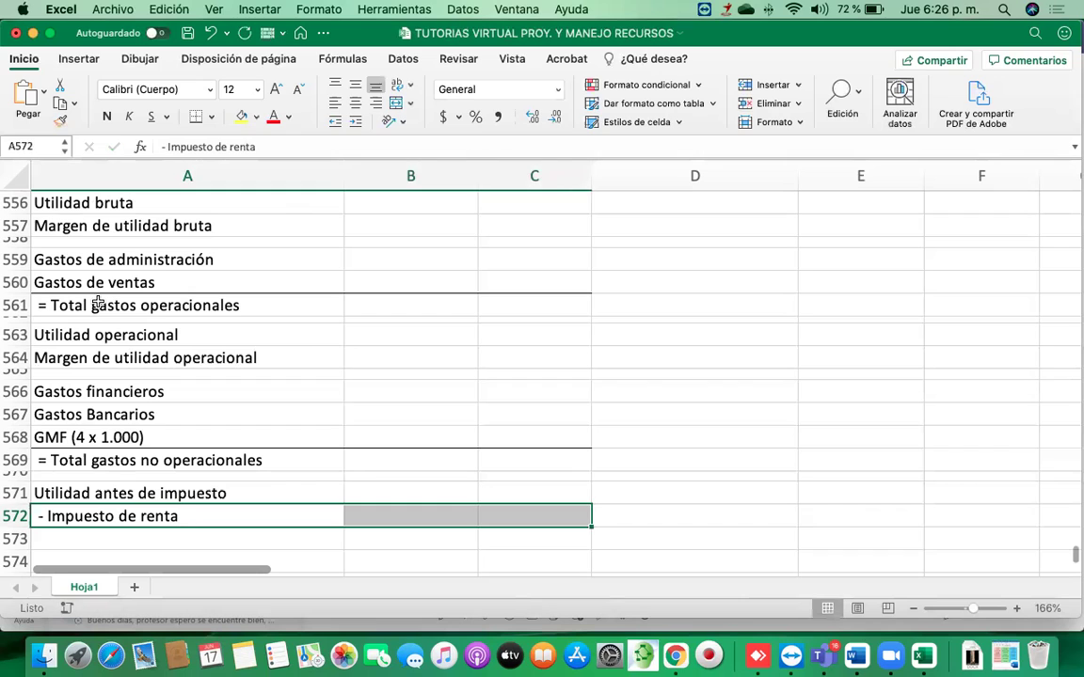
pyautogui.click(195, 119)
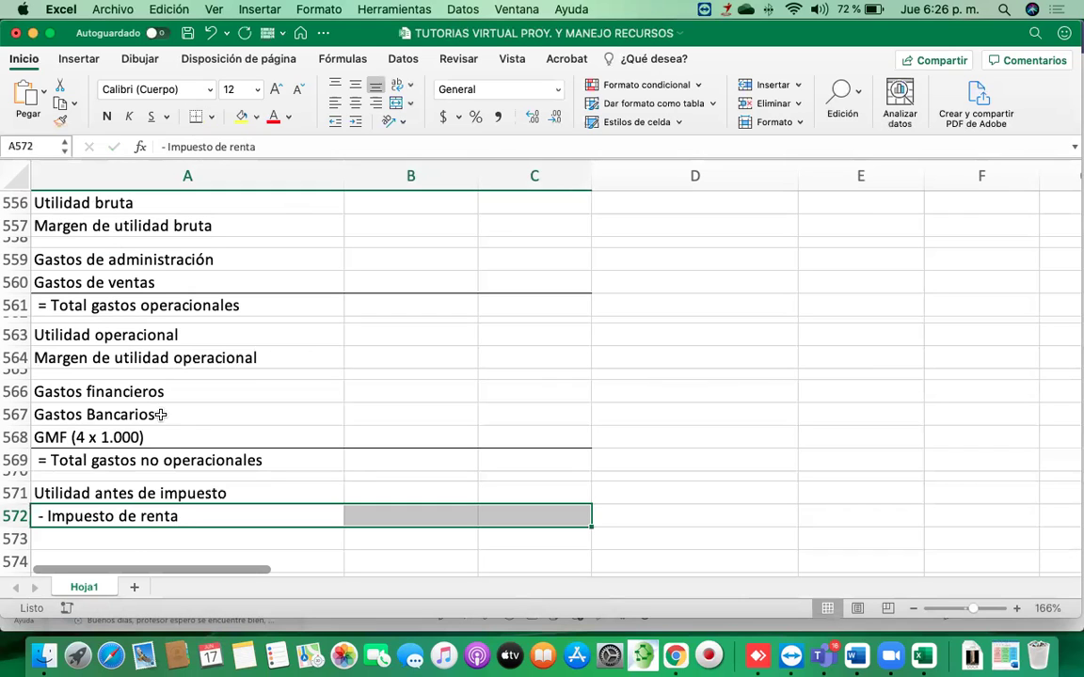
# Enter "Utilidad neta" in cell A573 and "Margen de utilidad neta" in cell A574
pyautogui.click(135, 538)
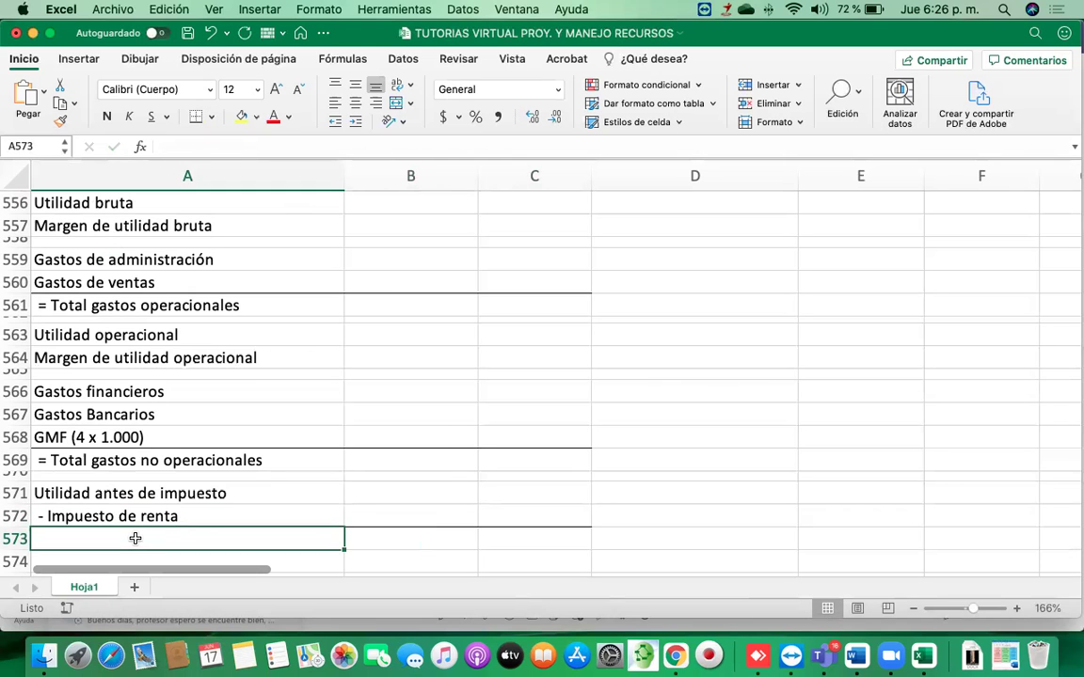
pyautogui.write('Utilidad ')
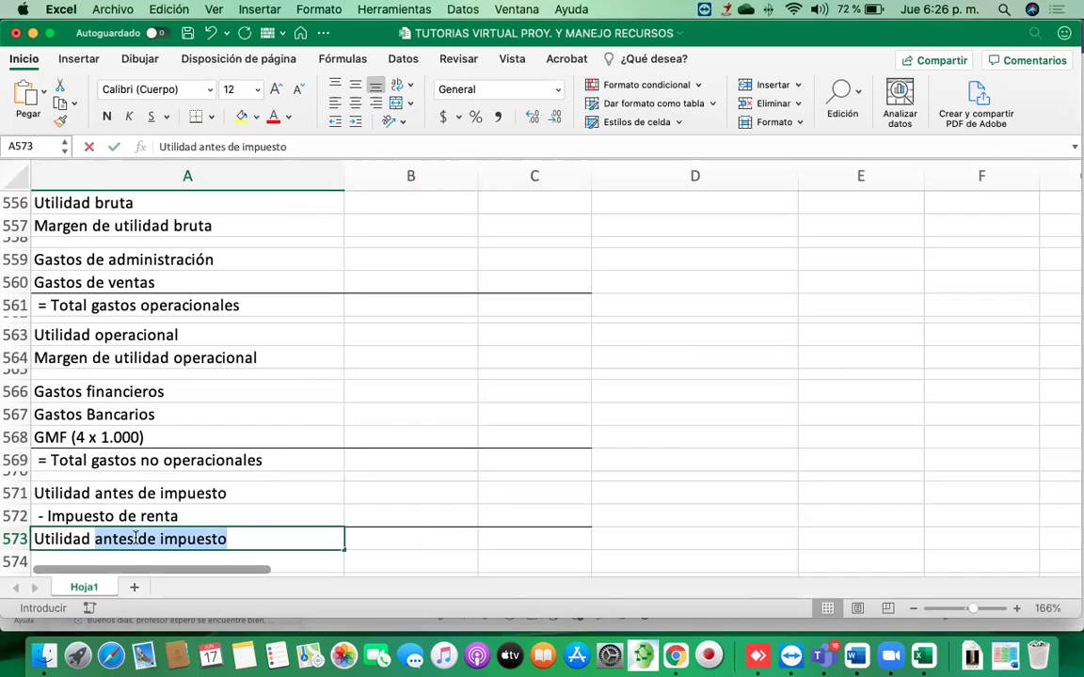
pyautogui.write('neta')
pyautogui.press('Return')
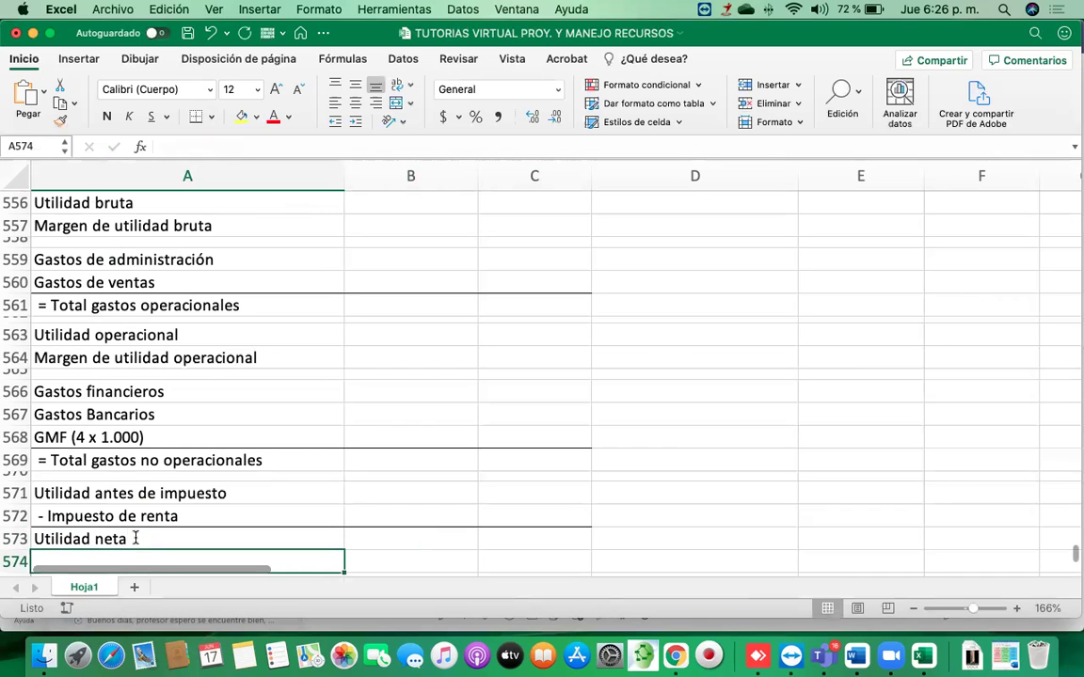
pyautogui.write('Margen de utilidad neta')
pyautogui.press('Return')
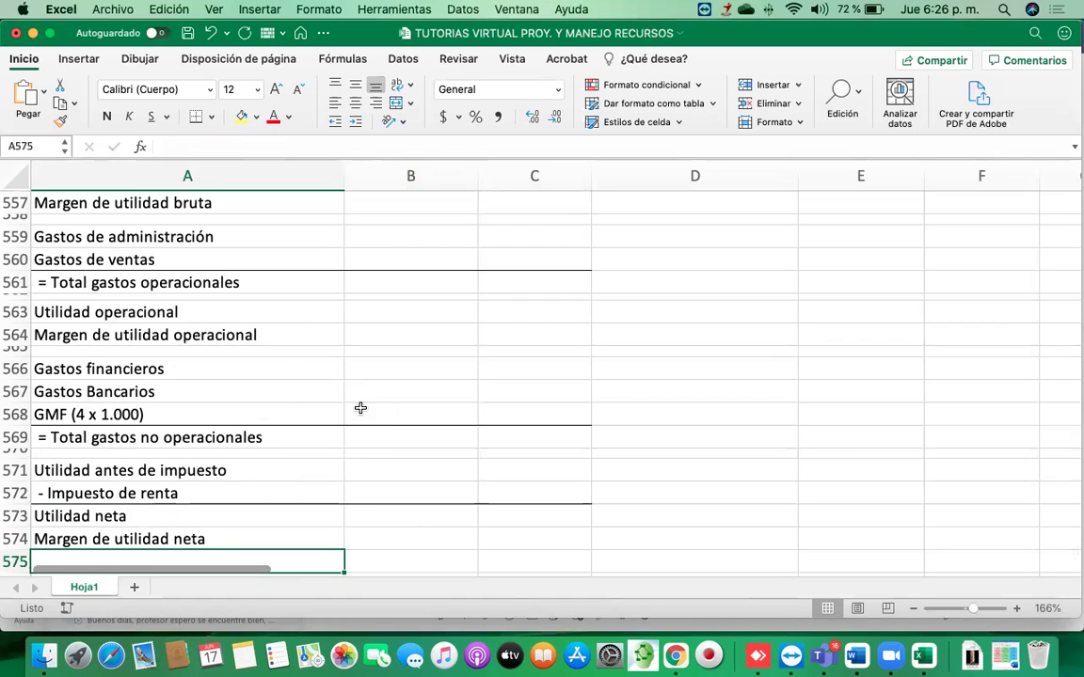
pyautogui.scroll(-4, 403, 273)
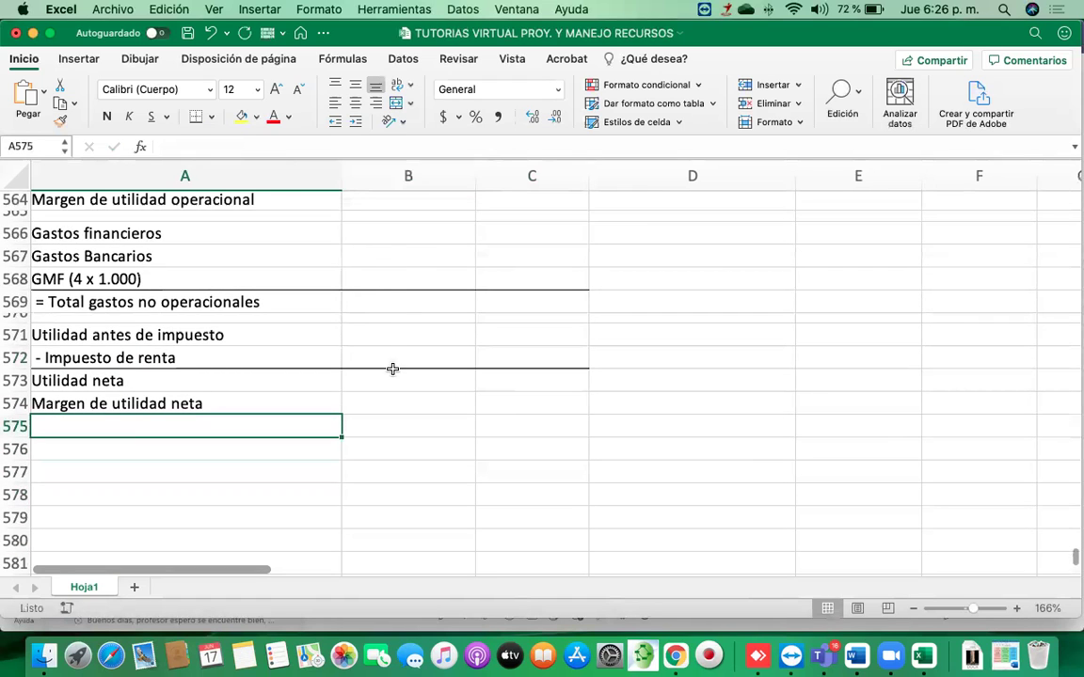
pyautogui.scroll(4, 394, 305)
pyautogui.hscroll(1, 396, 305)
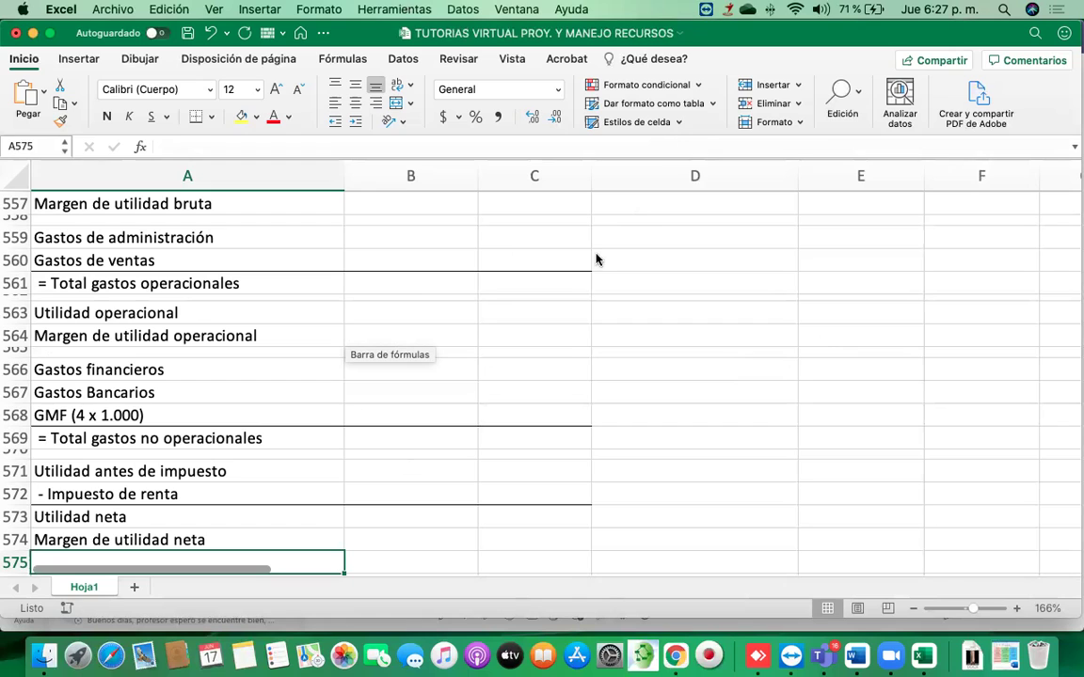
pyautogui.click(743, 282)
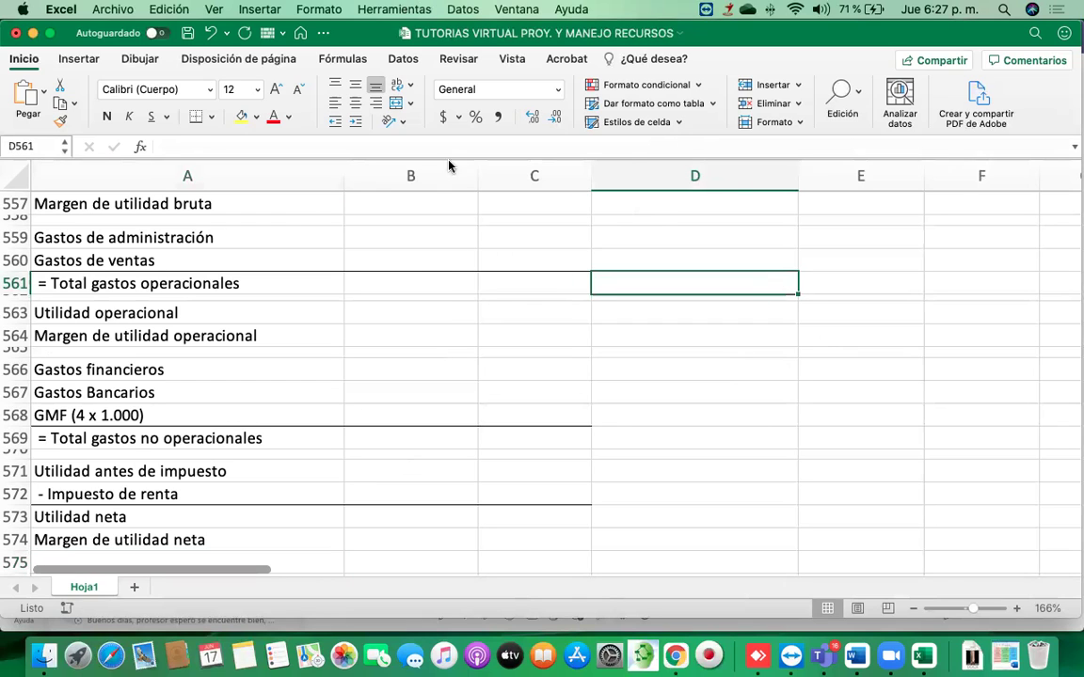
pyautogui.click(337, 228)
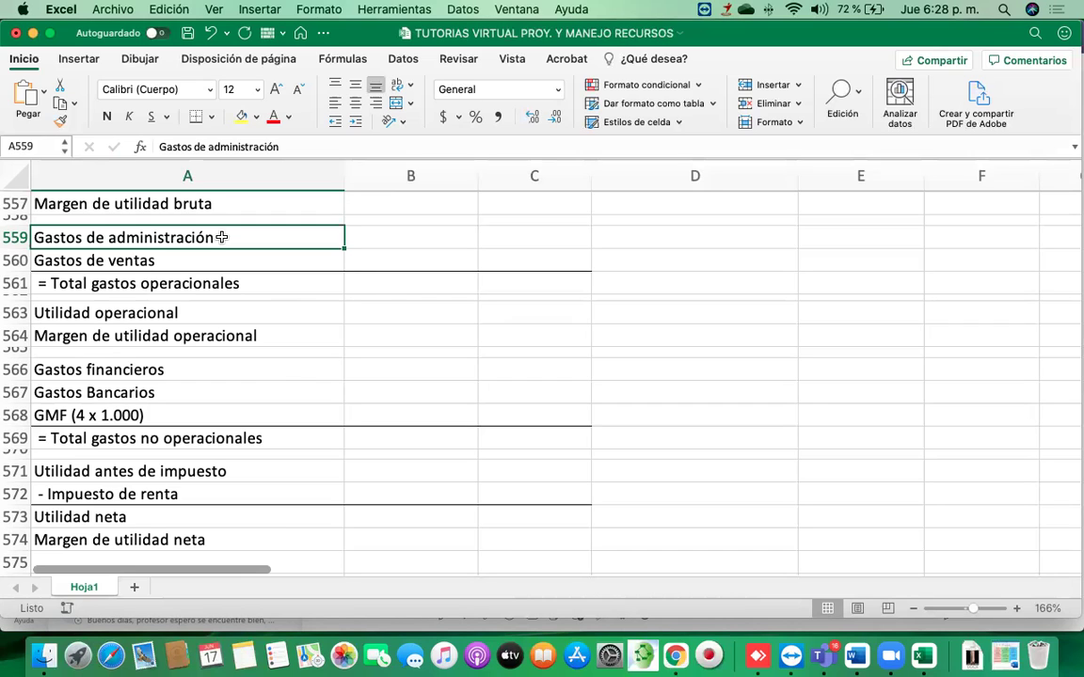
pyautogui.click(336, 298)
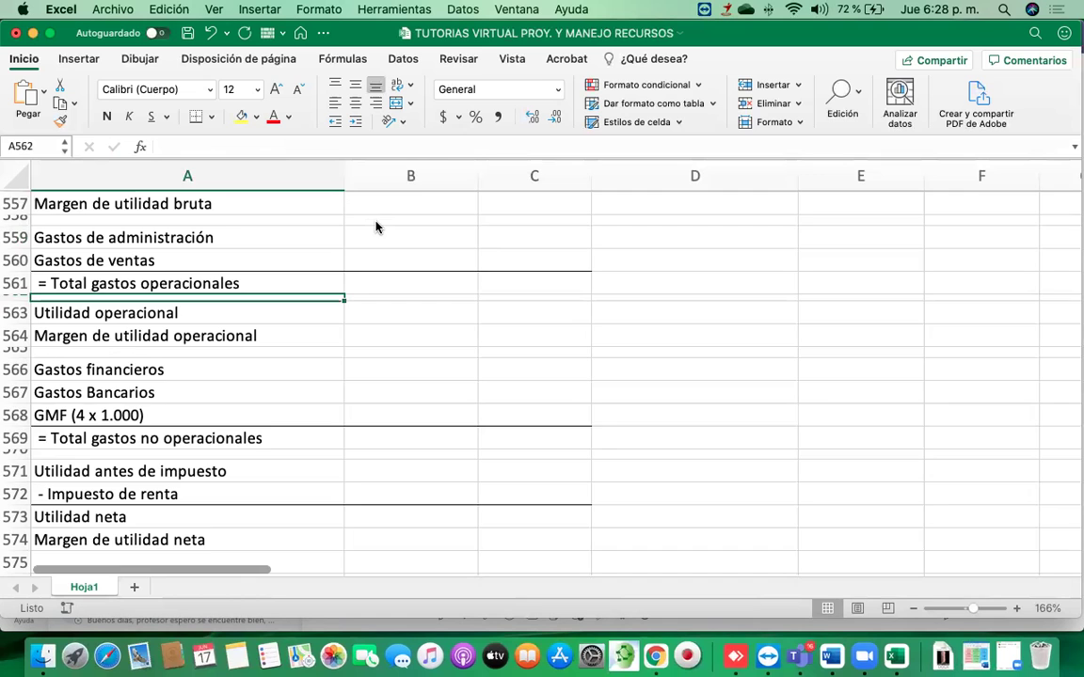
# Start the Año 1 Ventas formula in cell B543 as =B278*, referencing the first-year sale price per unit
pyautogui.scroll(3, 376, 226)
pyautogui.scroll(10, 376, 226)
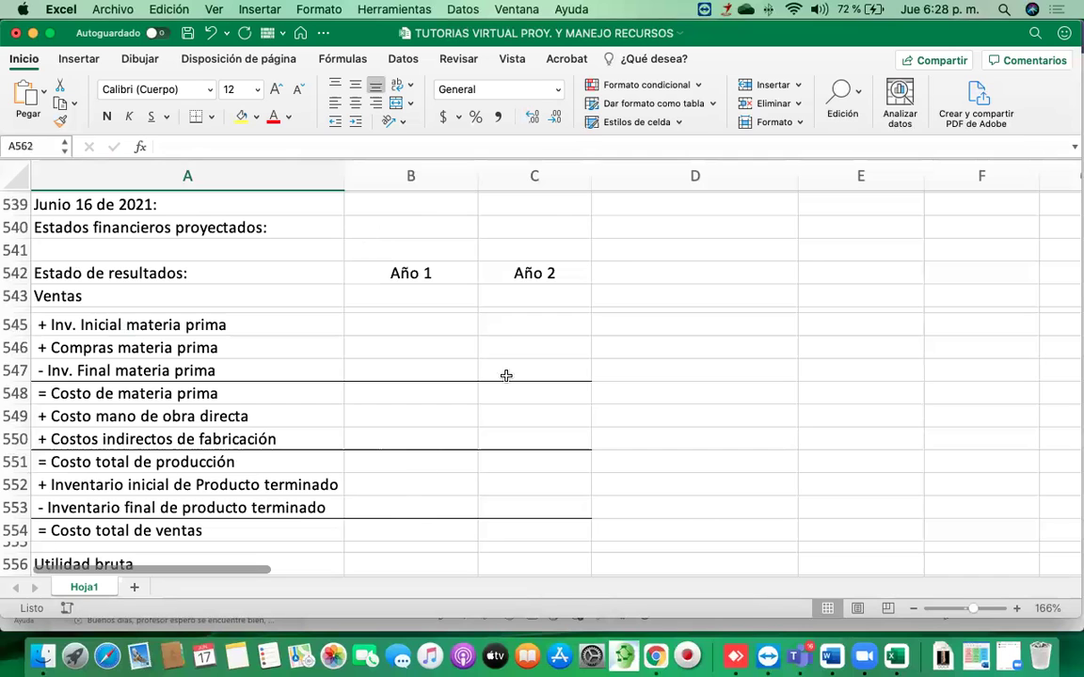
pyautogui.click(430, 298)
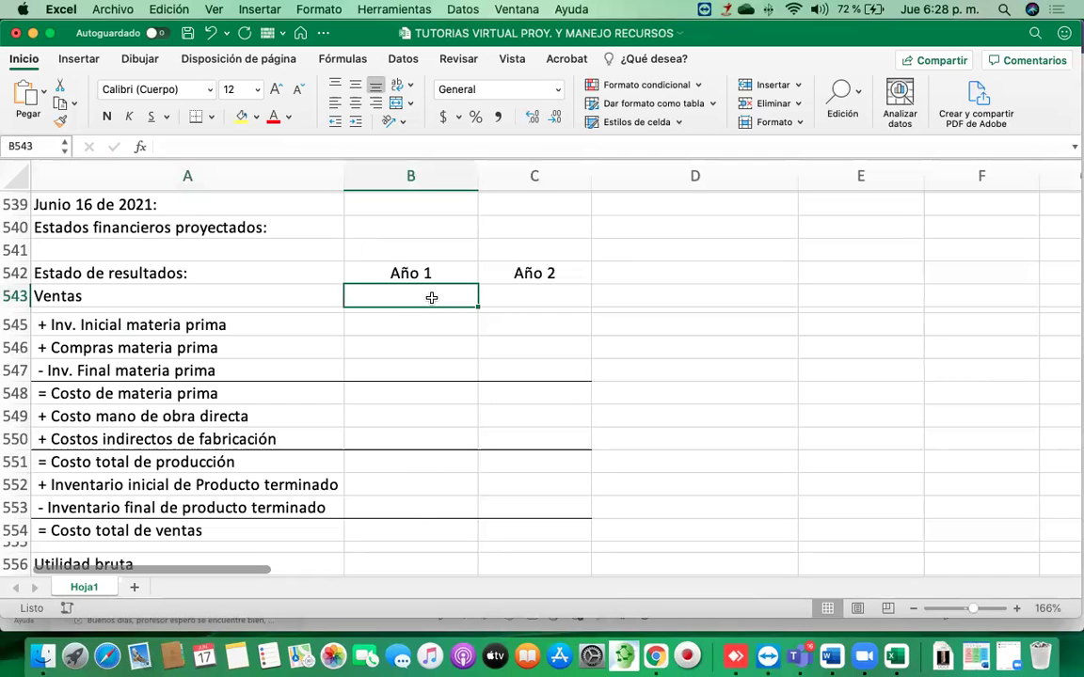
pyautogui.write('=')
pyautogui.scroll(5, 491, 271)
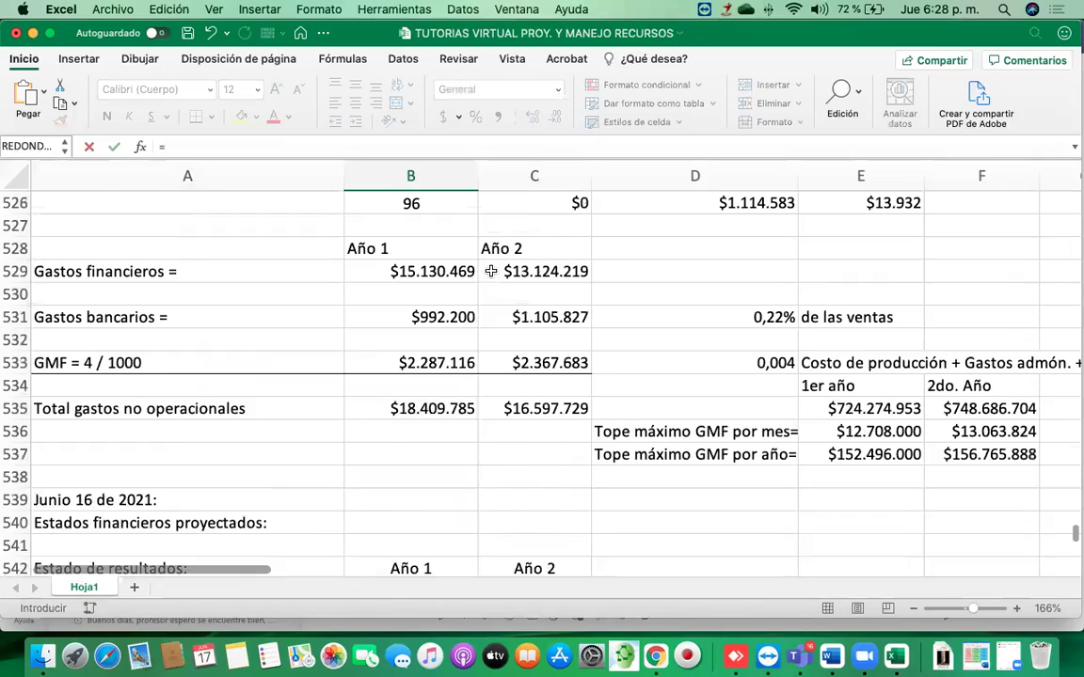
pyautogui.scroll(20, 491, 271)
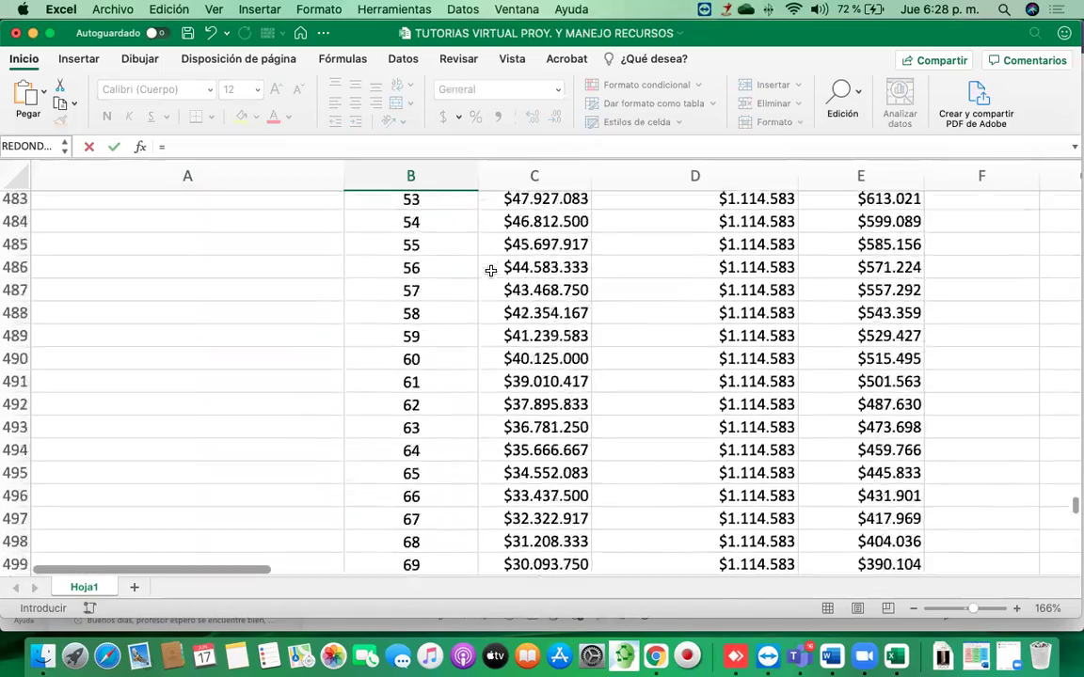
pyautogui.scroll(15, 491, 271)
pyautogui.scroll(20, 491, 271)
pyautogui.scroll(8, 491, 271)
pyautogui.scroll(10, 491, 271)
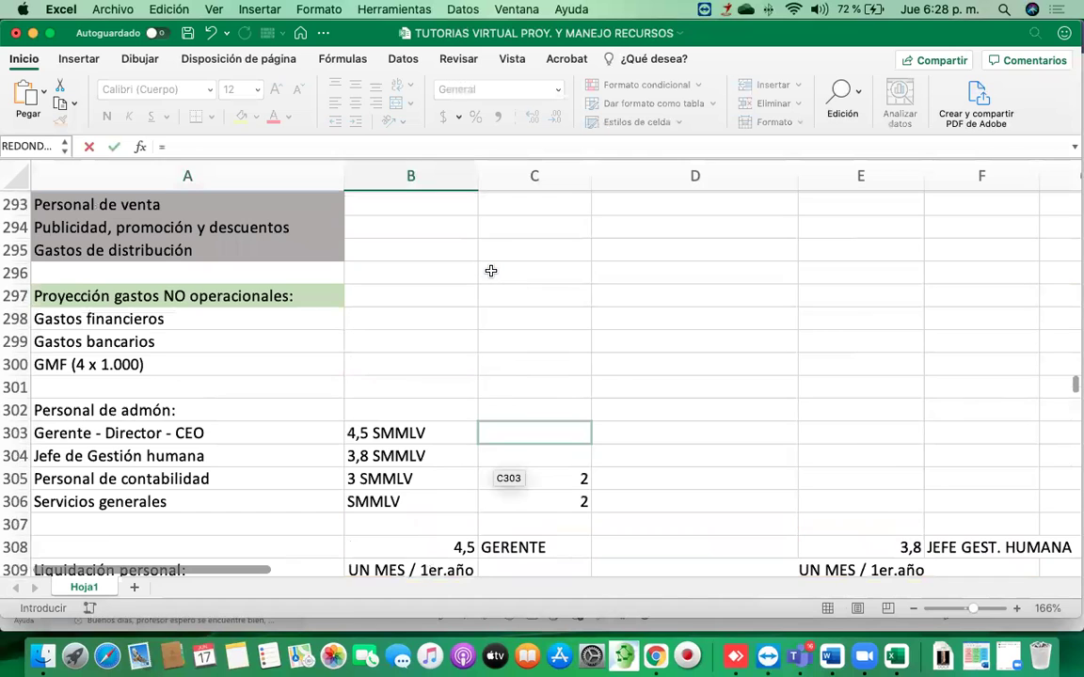
pyautogui.scroll(8, 491, 271)
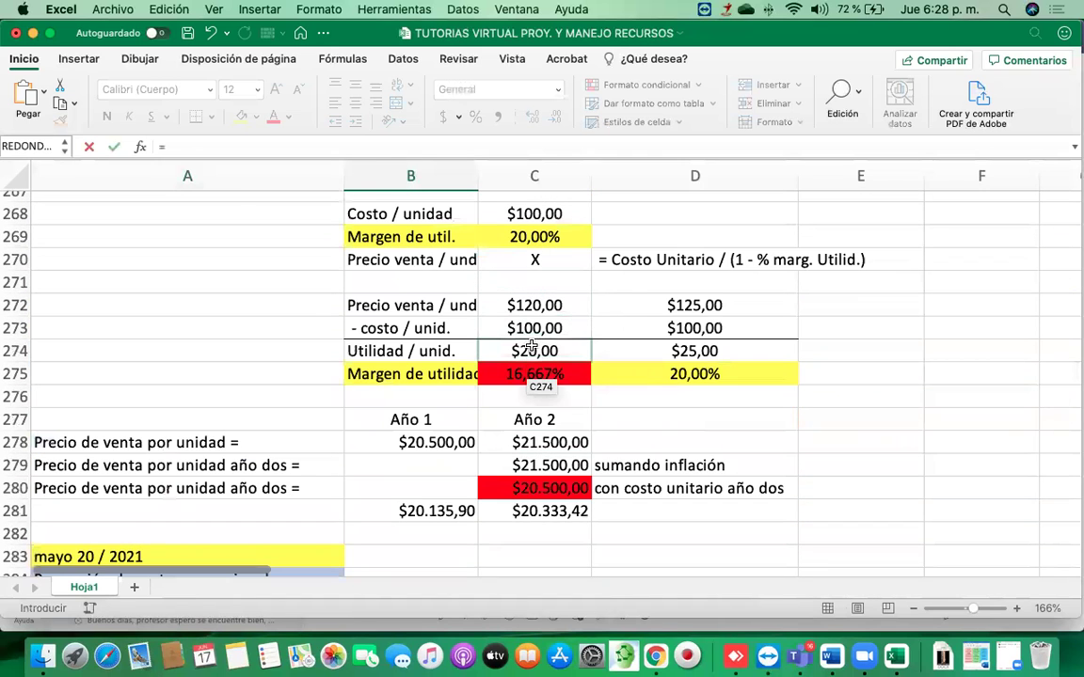
pyautogui.click(416, 443)
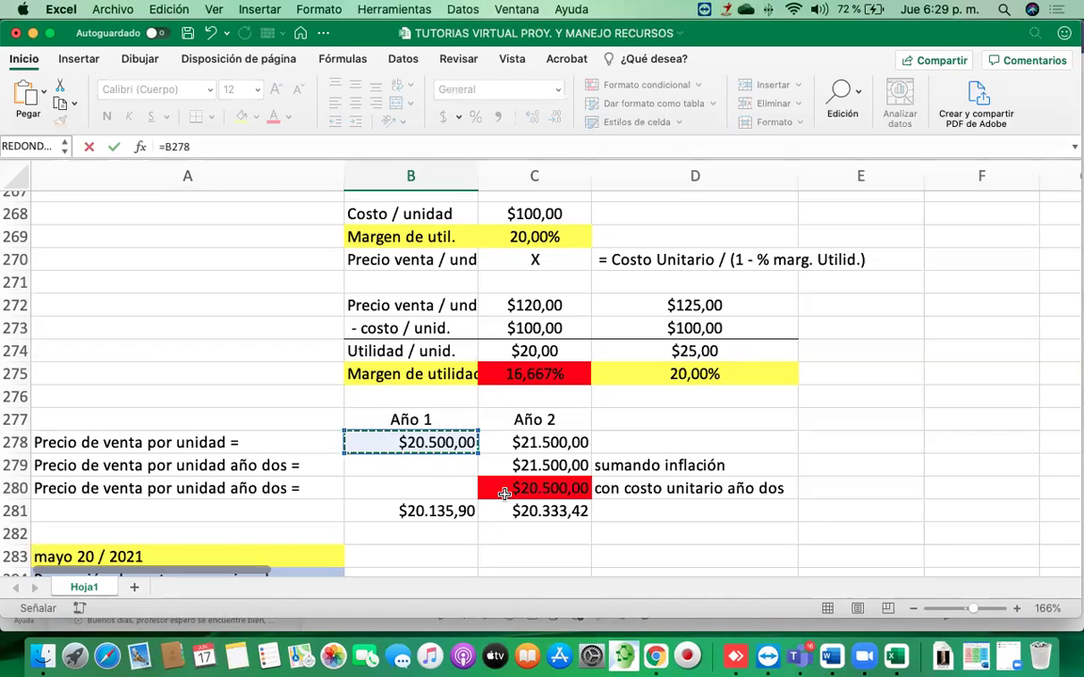
pyautogui.write('*')
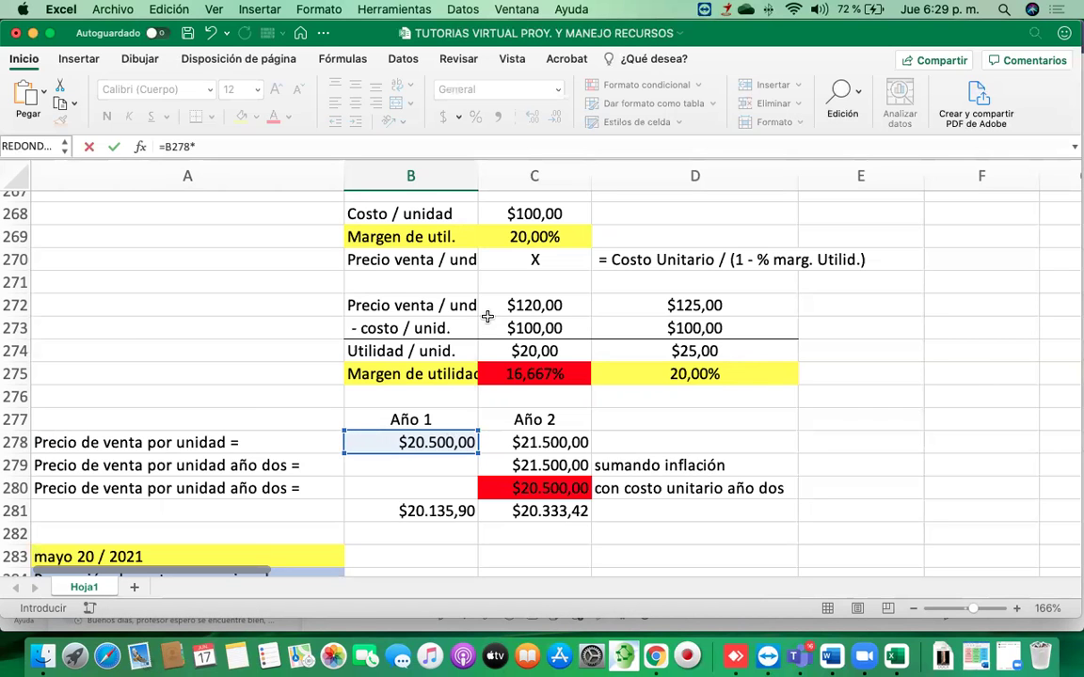
# Complete the Año 1 Ventas formula in cell B543 as =B278*B4, multiplying the price by the first-year units to sell
pyautogui.scroll(15, 413, 317)
pyautogui.scroll(15, 414, 320)
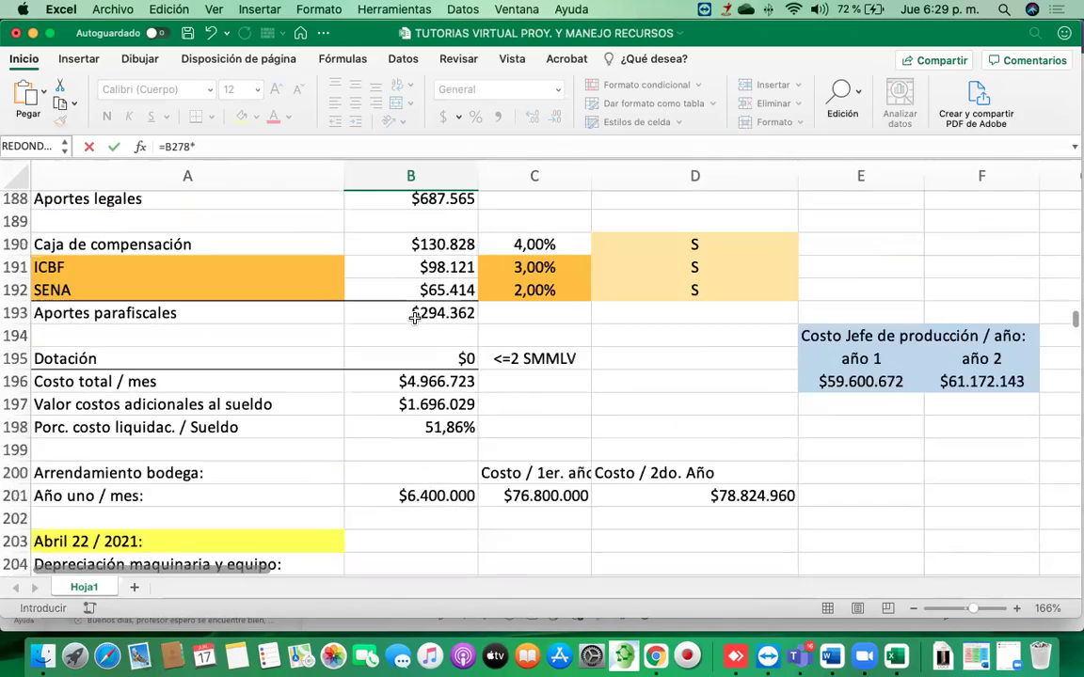
pyautogui.scroll(20, 414, 318)
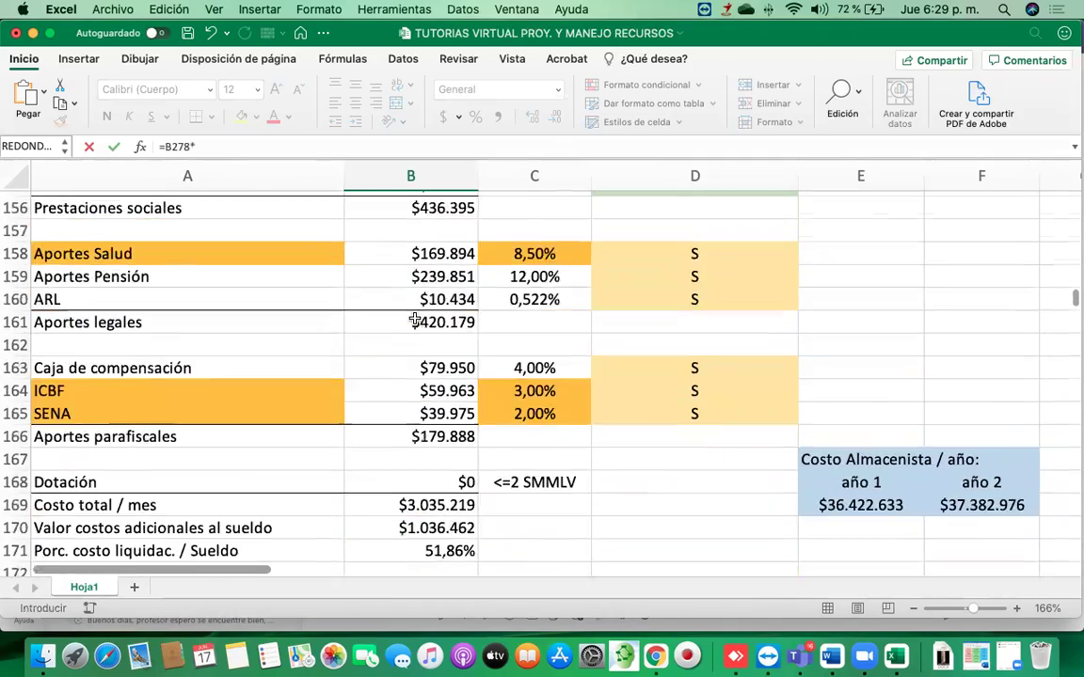
pyautogui.scroll(3, 414, 319)
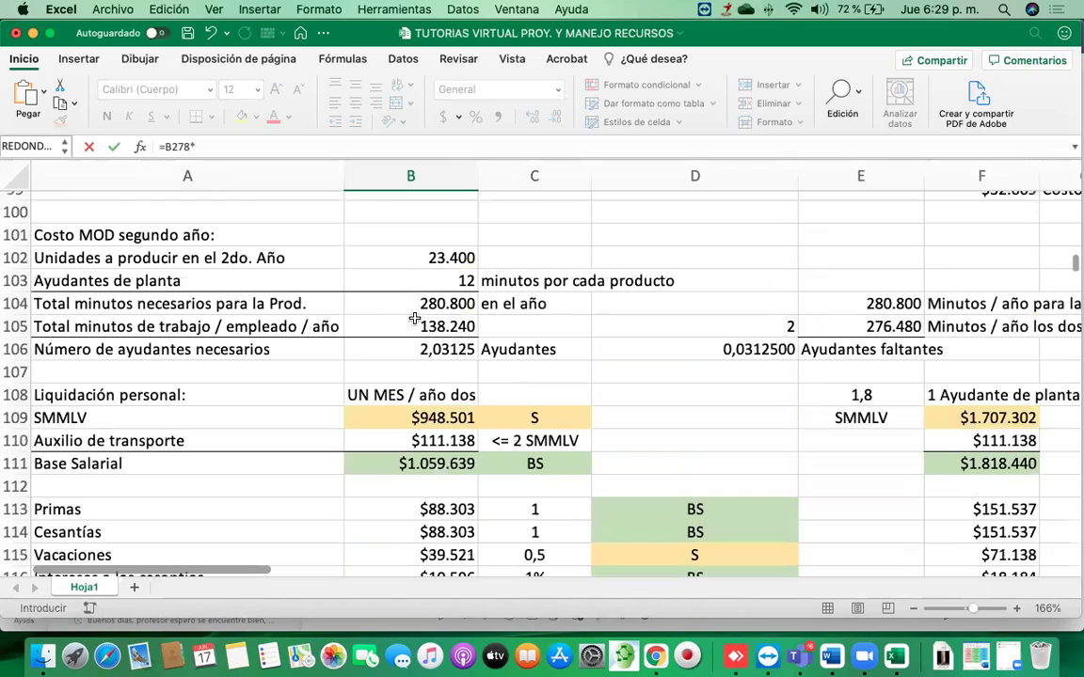
pyautogui.scroll(17, 442, 279)
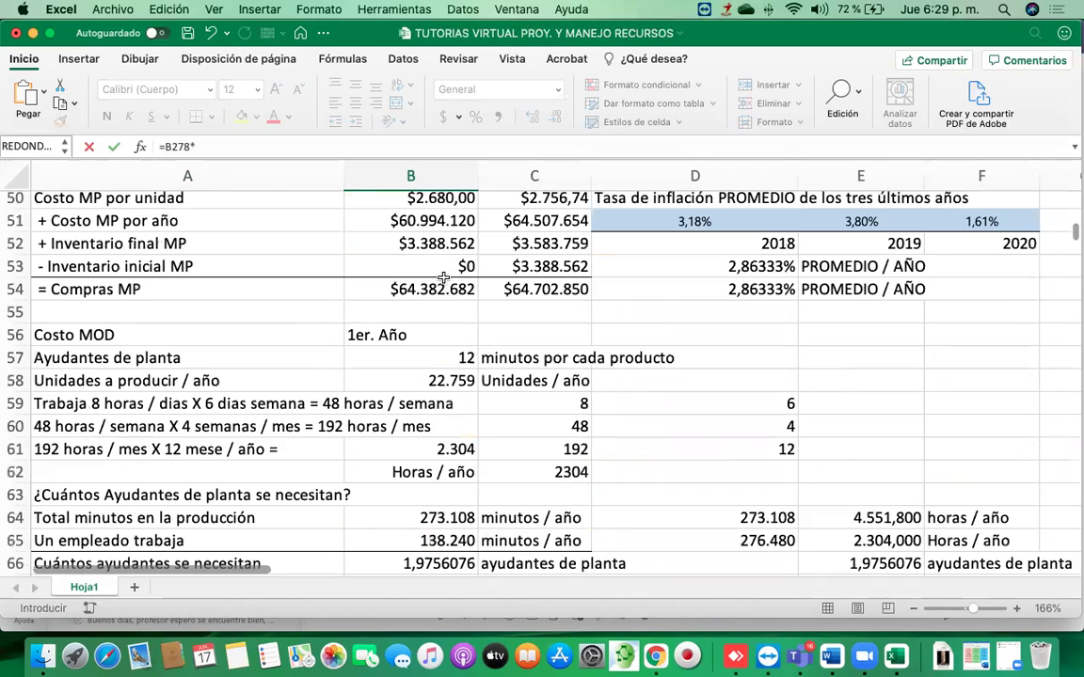
pyautogui.scroll(17, 442, 279)
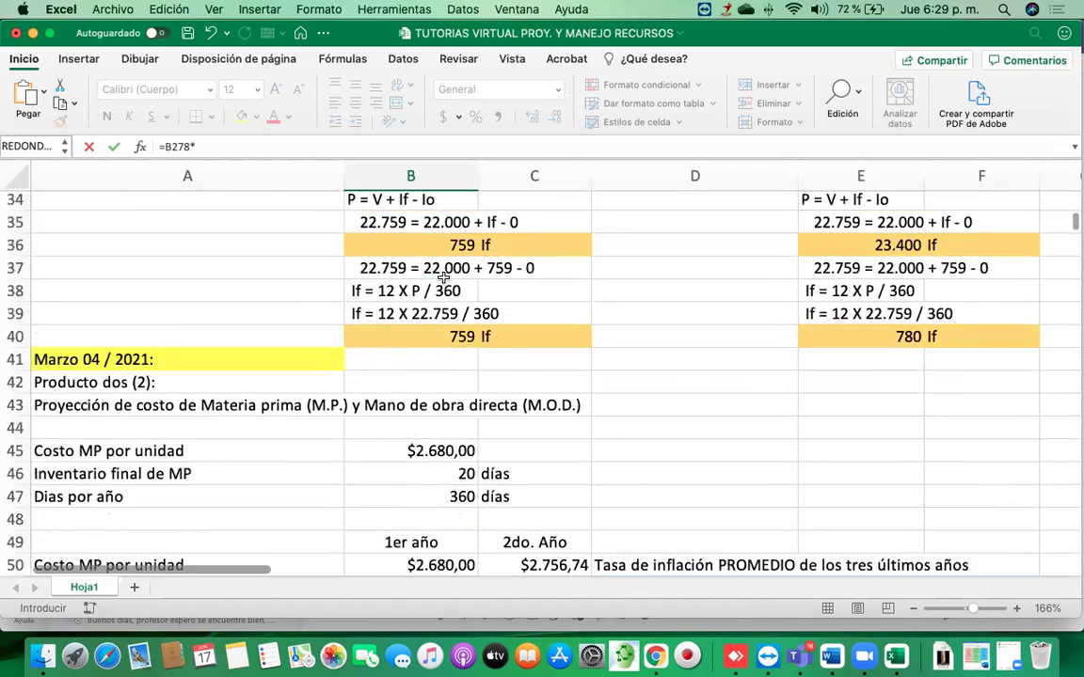
pyautogui.scroll(1, 443, 279)
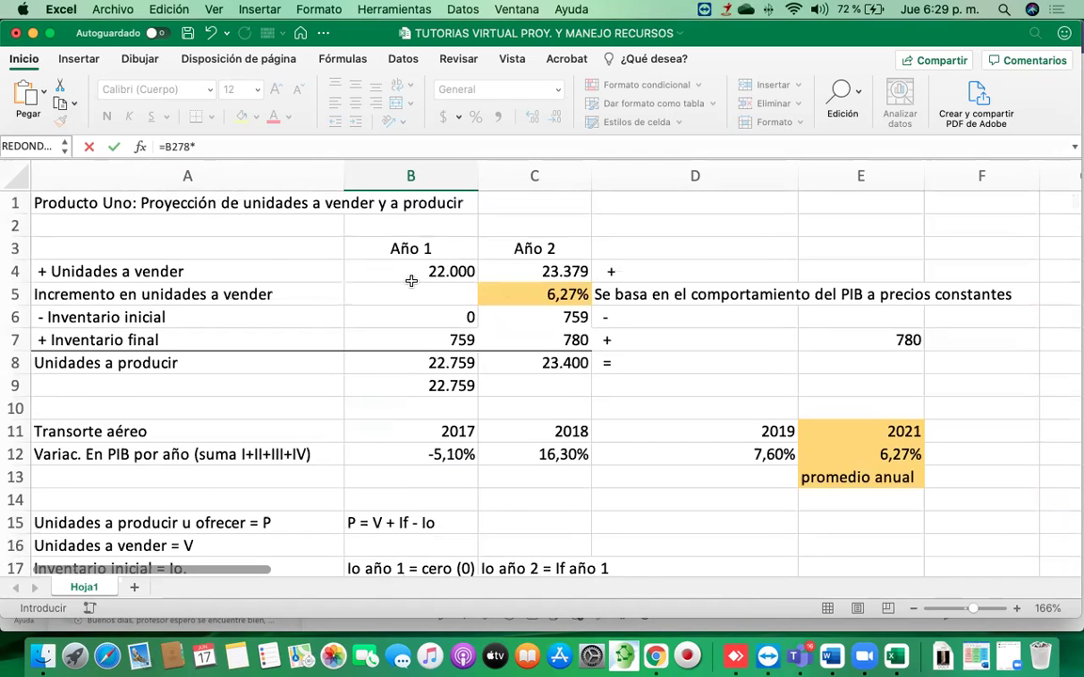
pyautogui.scroll(-12, 411, 281)
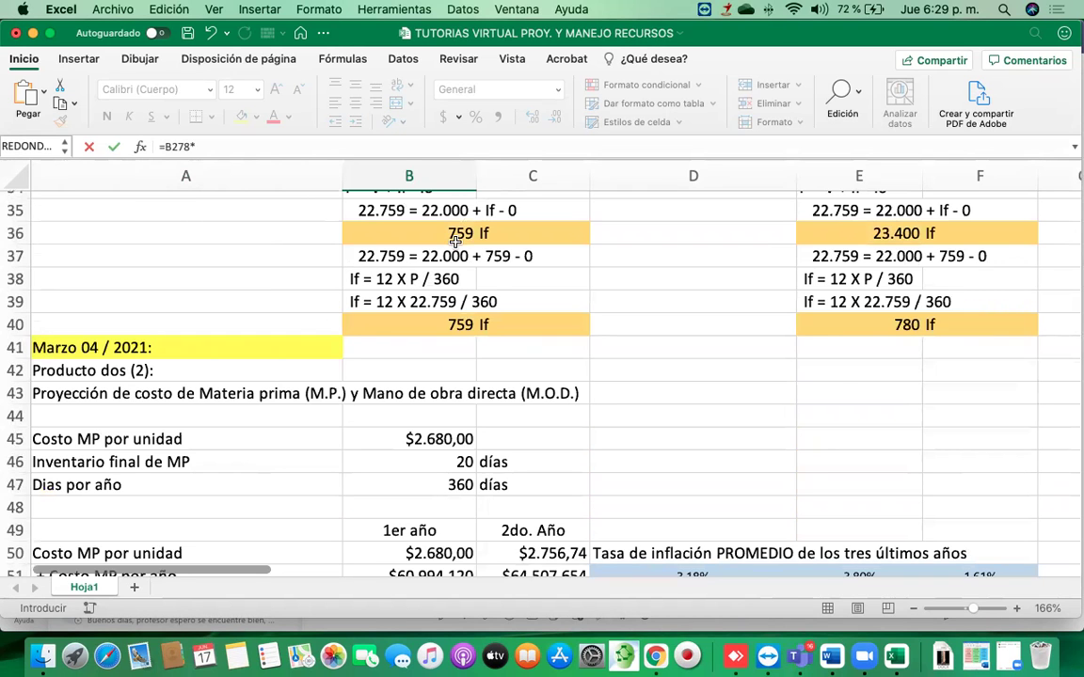
pyautogui.scroll(12, 456, 240)
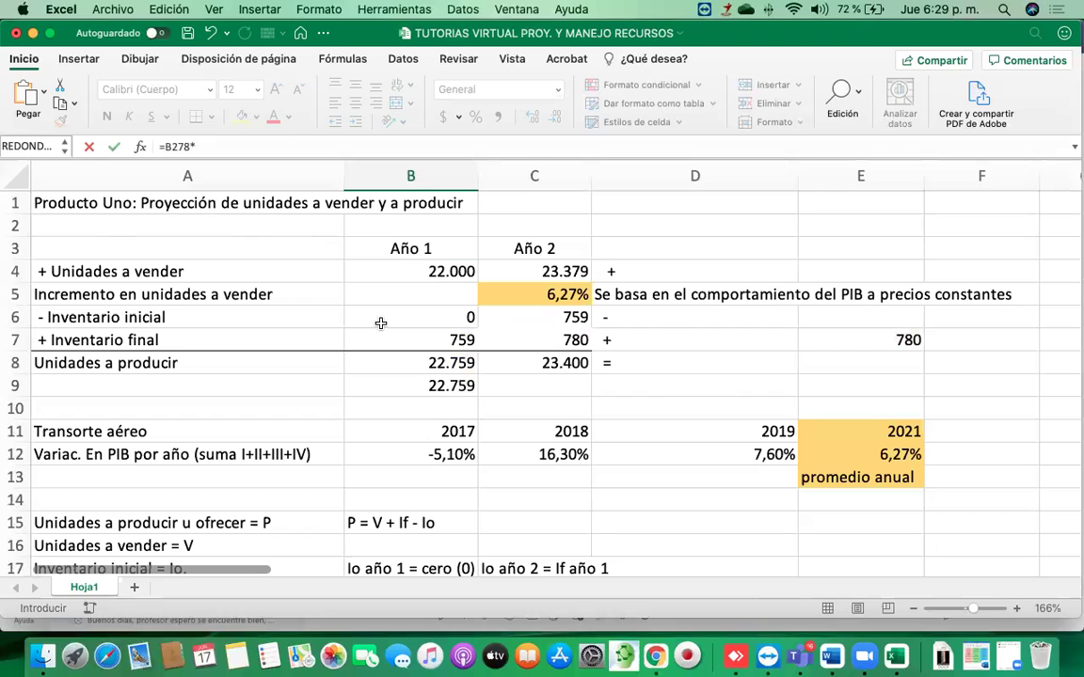
pyautogui.click(435, 271)
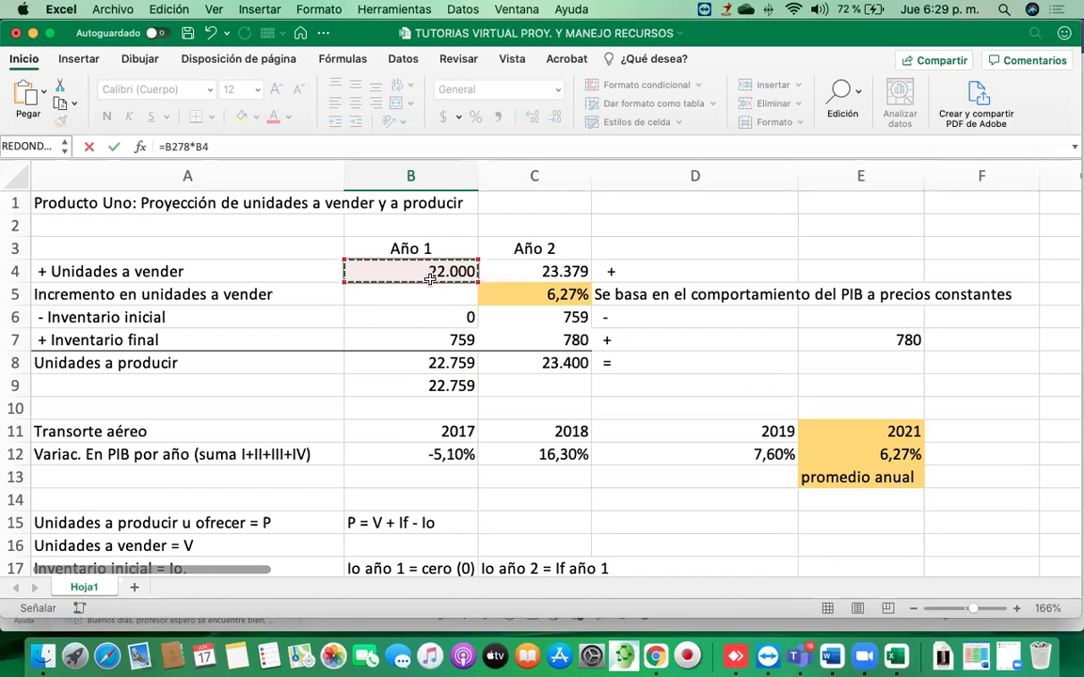
pyautogui.press('Return')
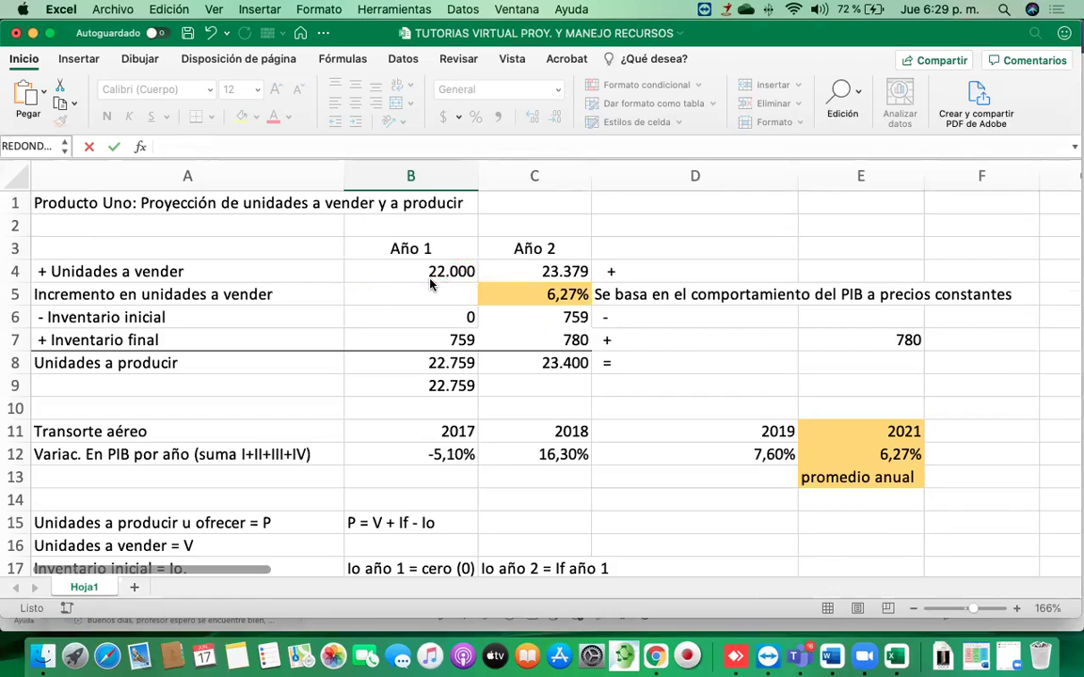
# Format the Año 1 Ventas amount in cell B543 to show no decimal places
pyautogui.click(429, 546)
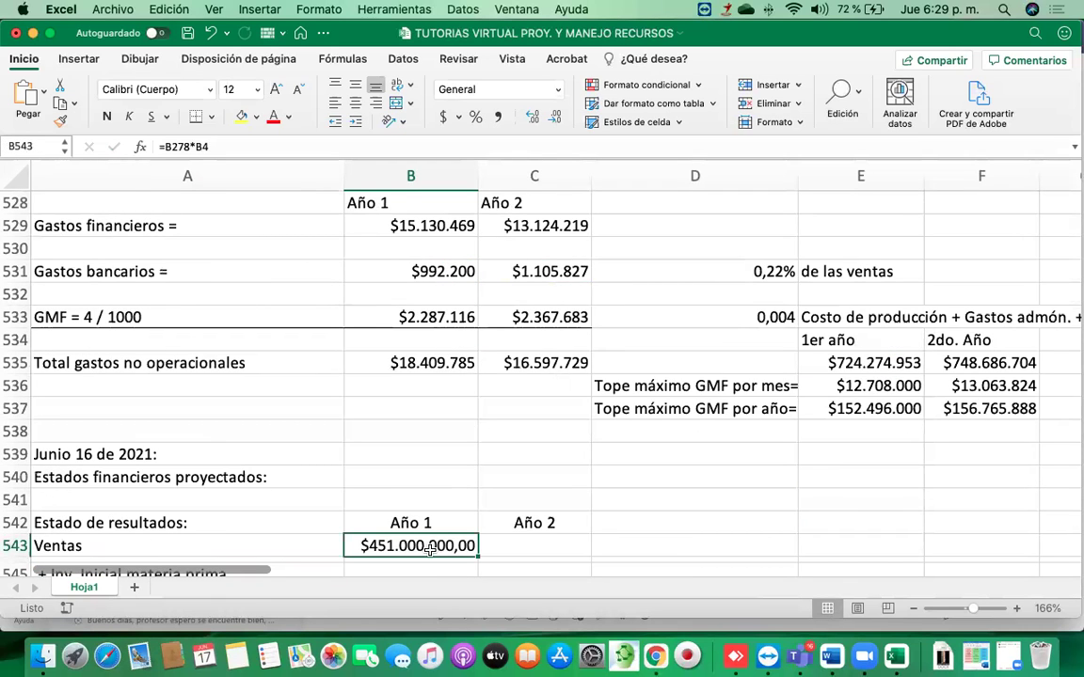
pyautogui.click(553, 118)
pyautogui.click(554, 119)
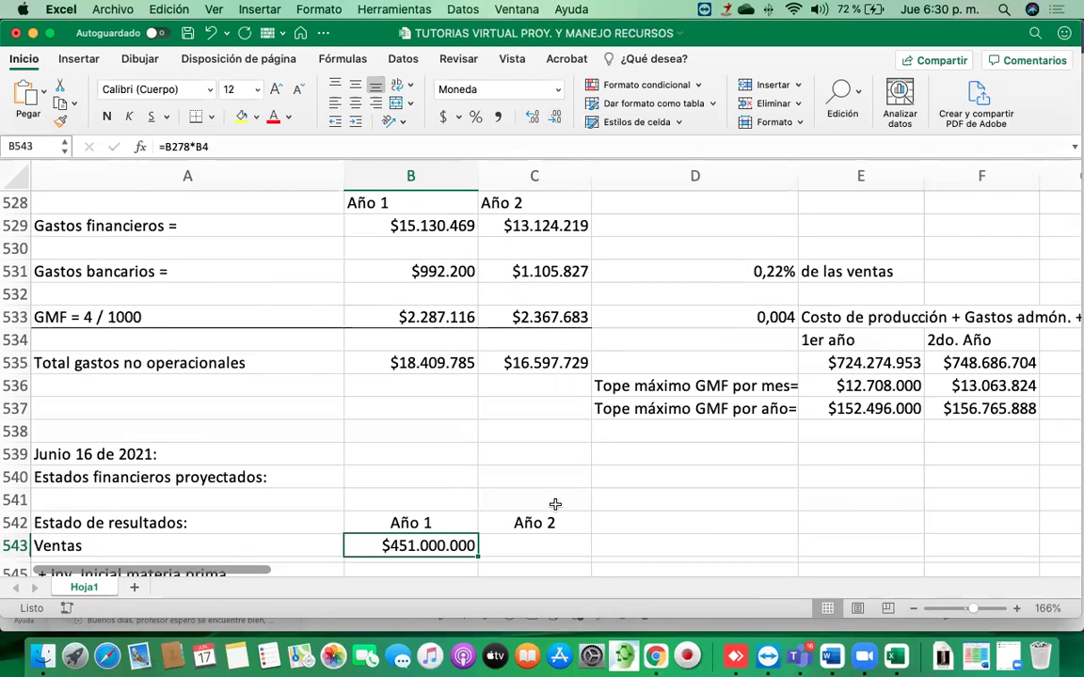
# Enter the Año 2 Ventas formula =C278*C4 in cell C543, multiplying the second-year unit price by the units to sell
pyautogui.click(547, 541)
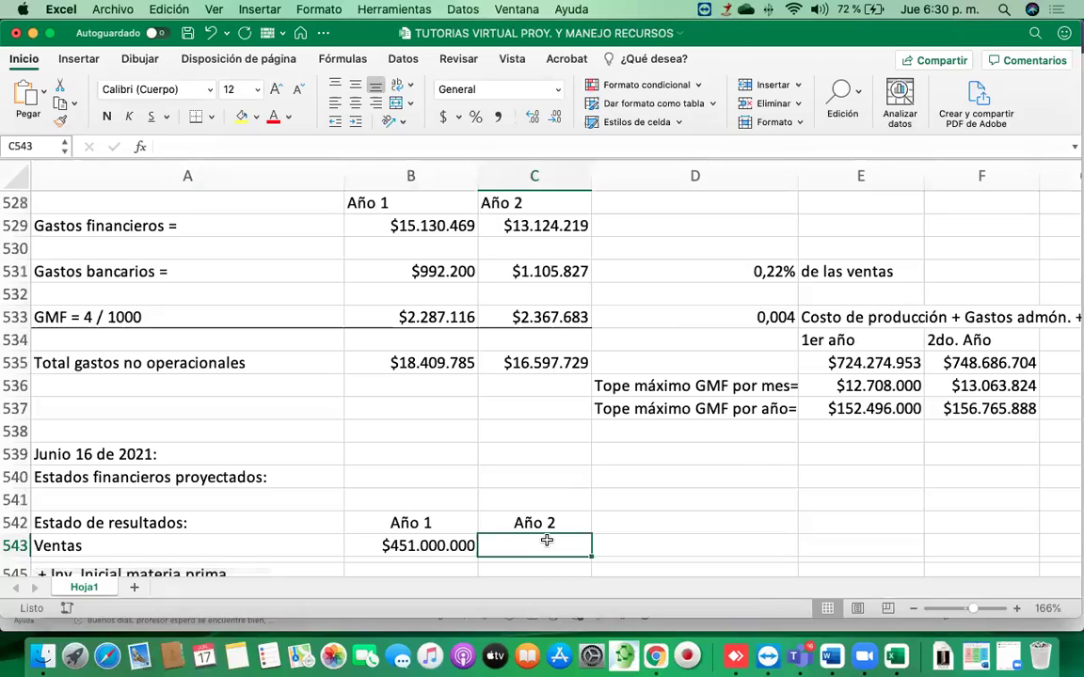
pyautogui.write('=')
pyautogui.scroll(20, 557, 448)
pyautogui.scroll(20, 558, 448)
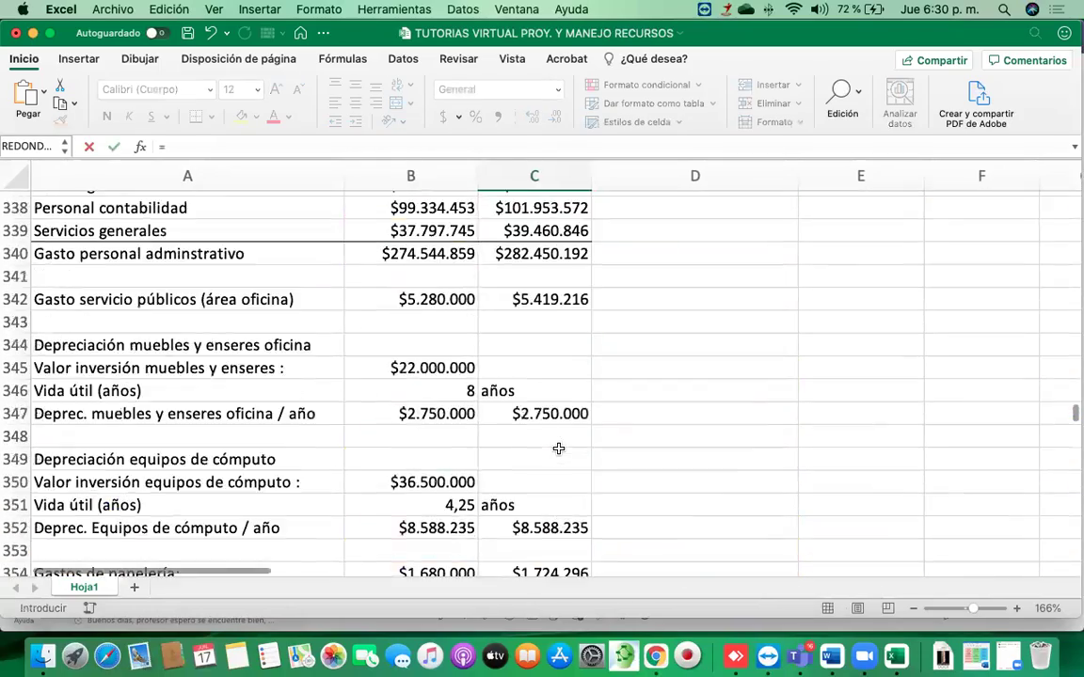
pyautogui.scroll(10, 558, 449)
pyautogui.scroll(15, 558, 449)
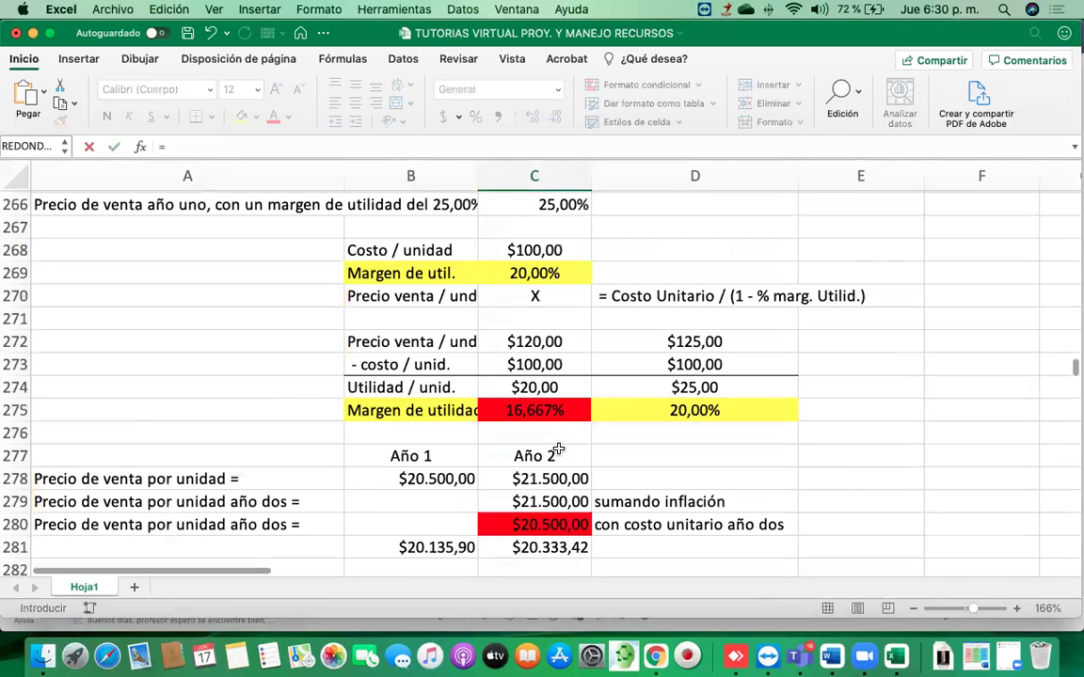
pyautogui.click(539, 479)
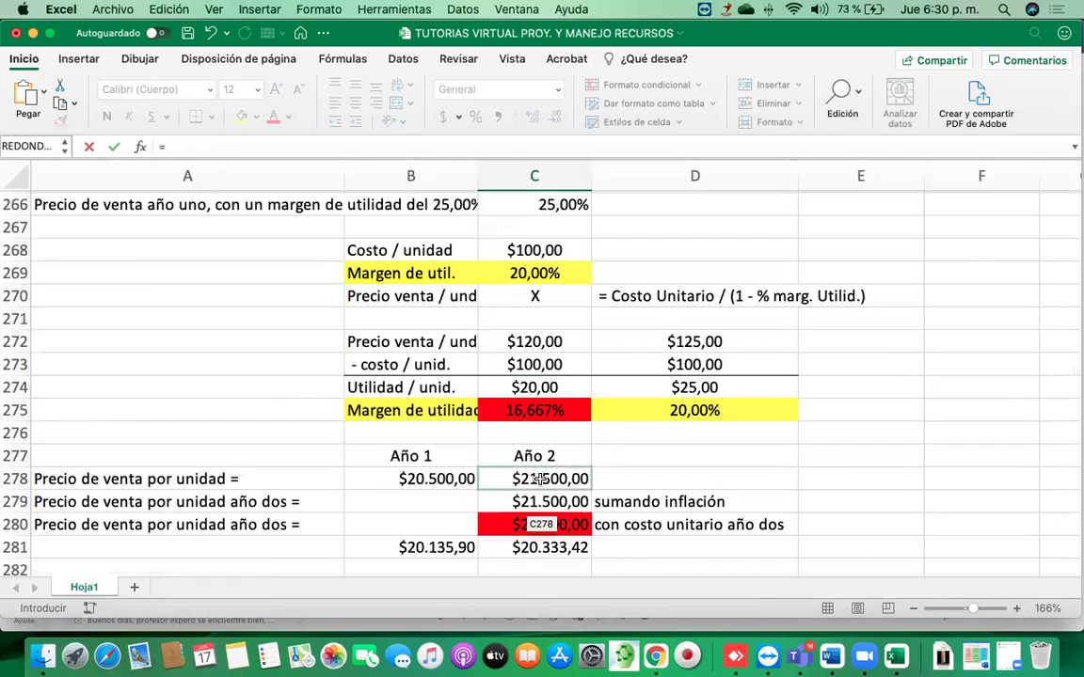
pyautogui.write('*')
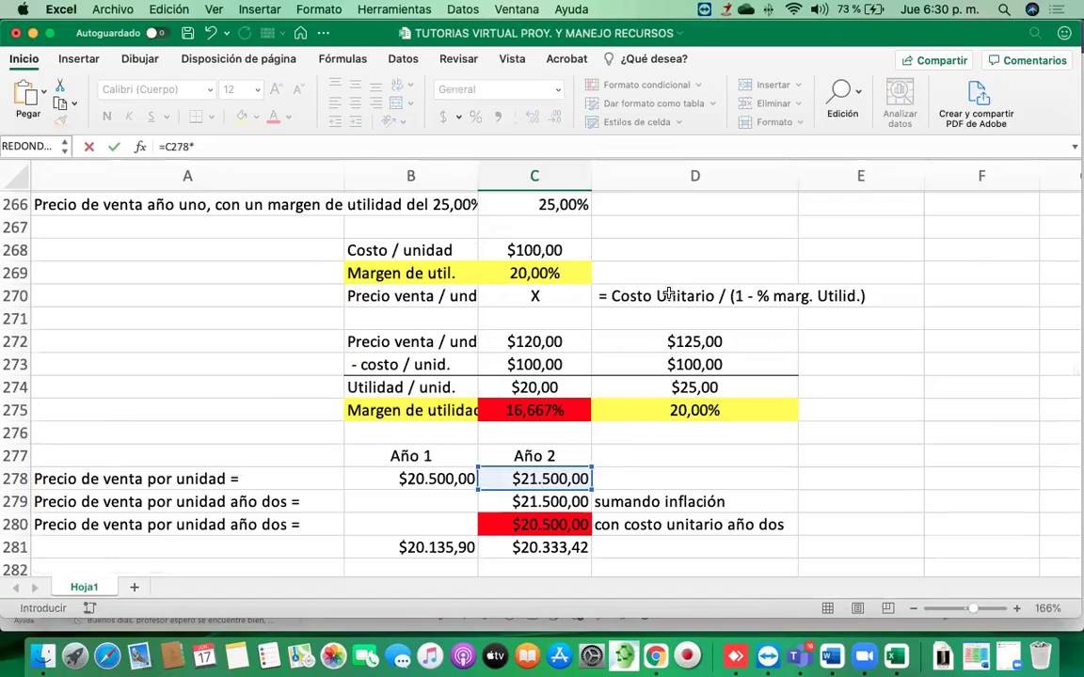
pyautogui.scroll(10, 669, 294)
pyautogui.scroll(20, 669, 295)
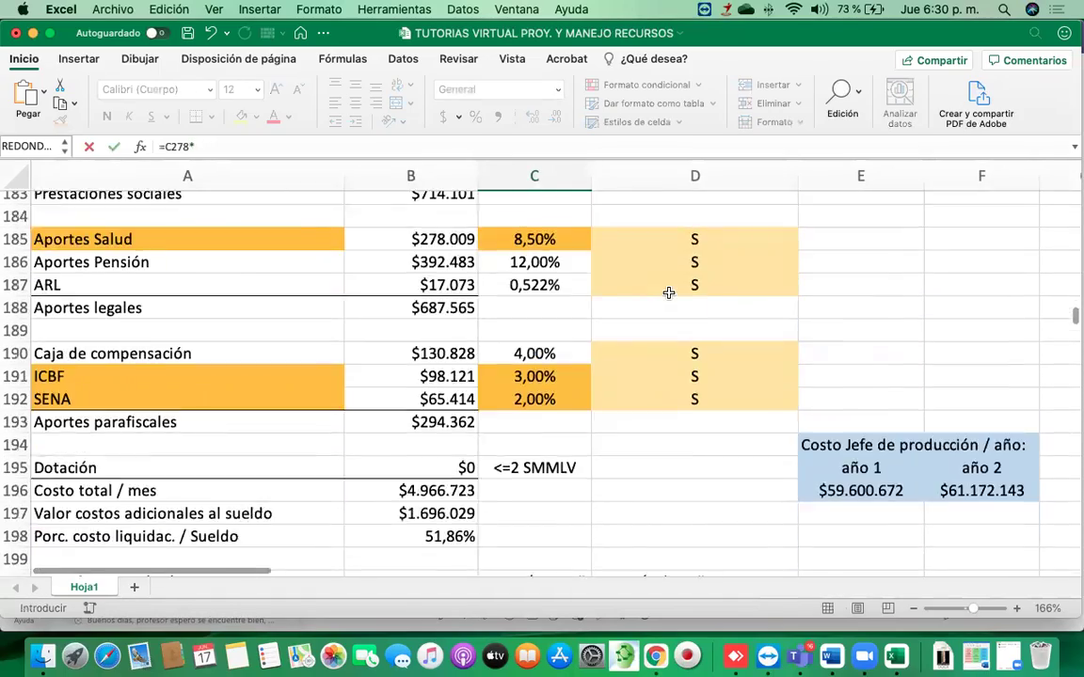
pyautogui.scroll(20, 669, 294)
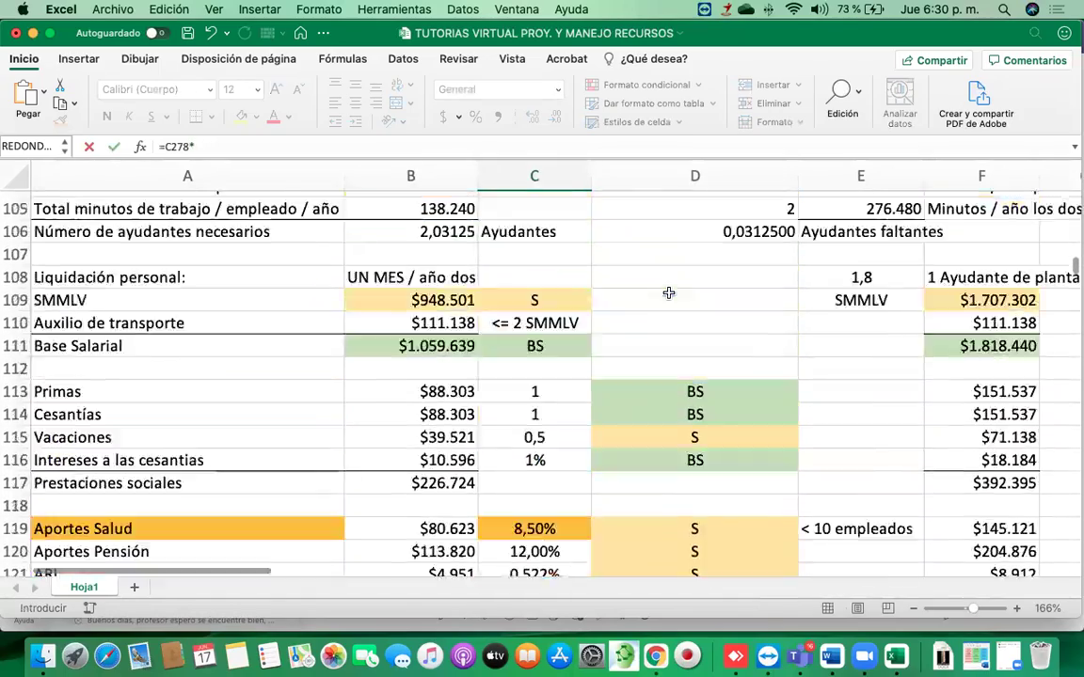
pyautogui.scroll(15, 669, 294)
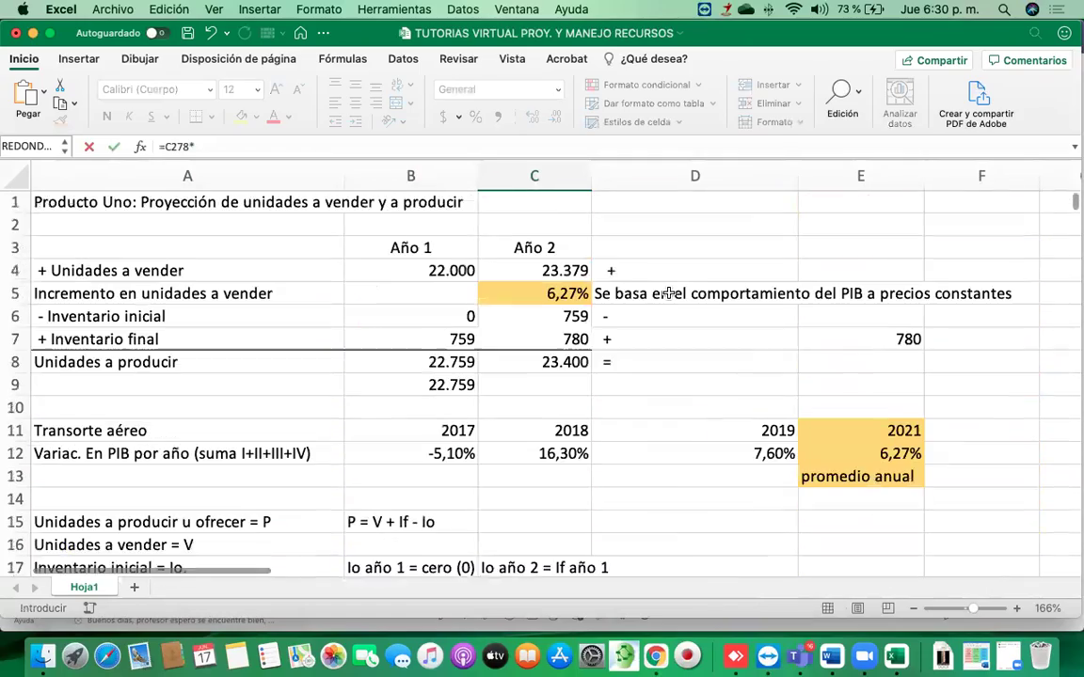
pyautogui.click(565, 271)
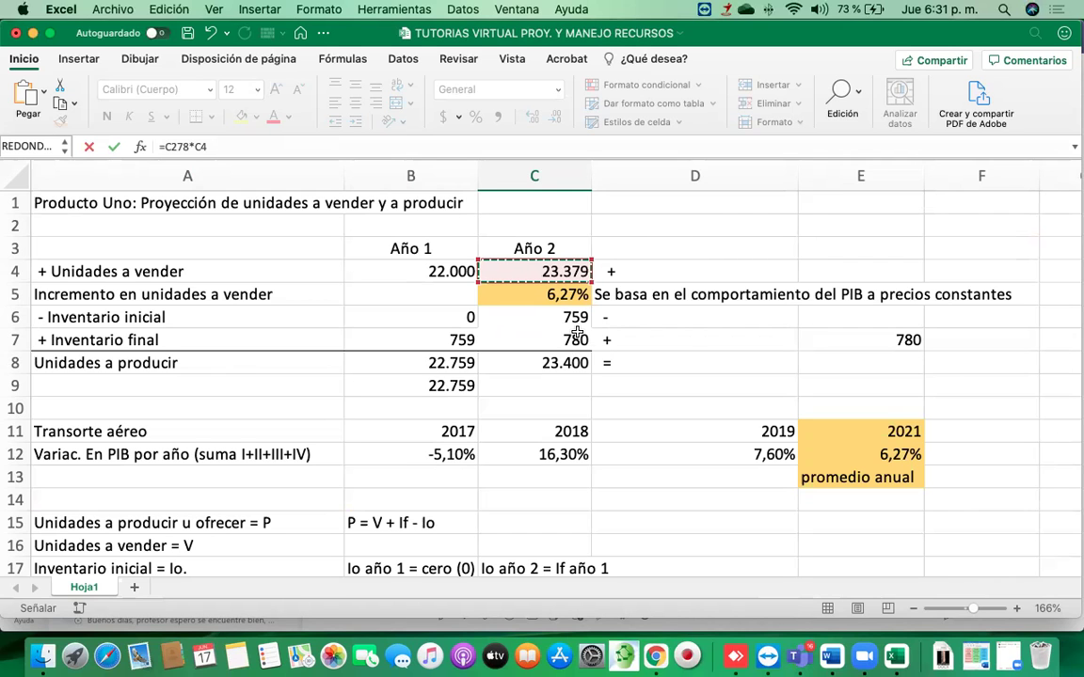
pyautogui.press('Return')
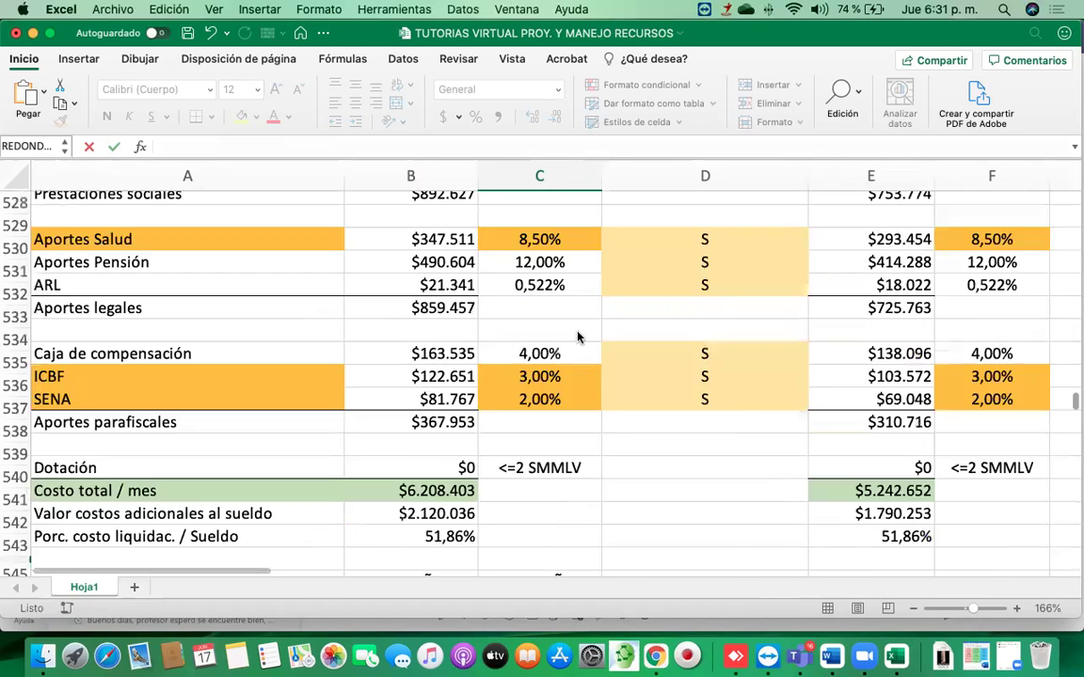
# Format the Año 2 Ventas amount in cell C543 to show no decimal places
pyautogui.click(533, 545)
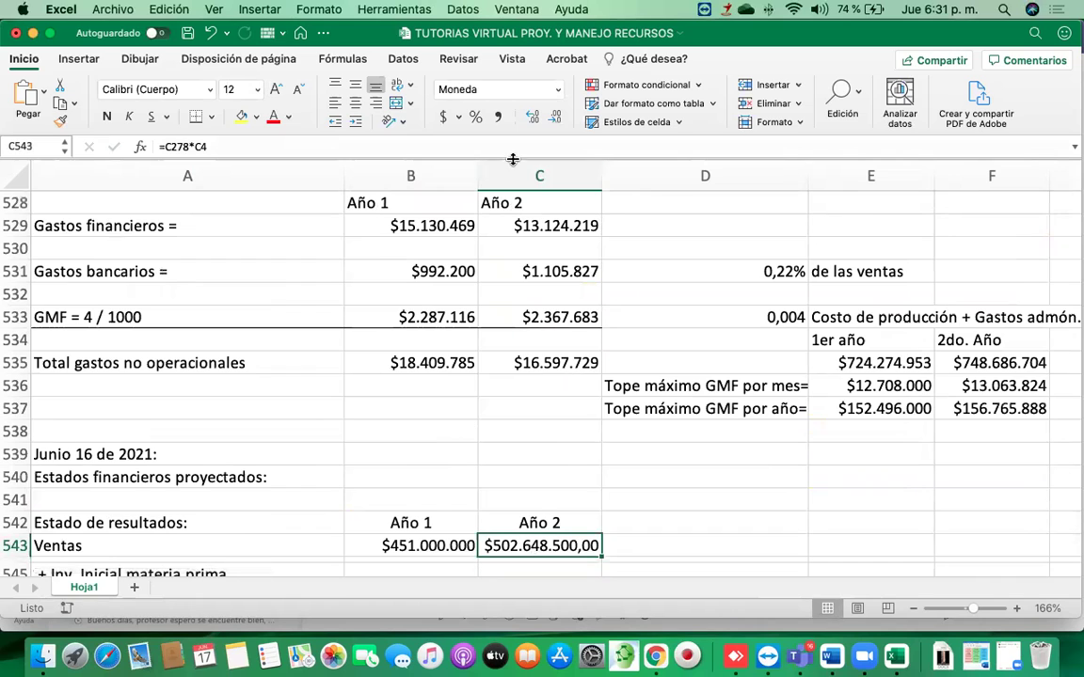
pyautogui.click(557, 117)
pyautogui.click(557, 117)
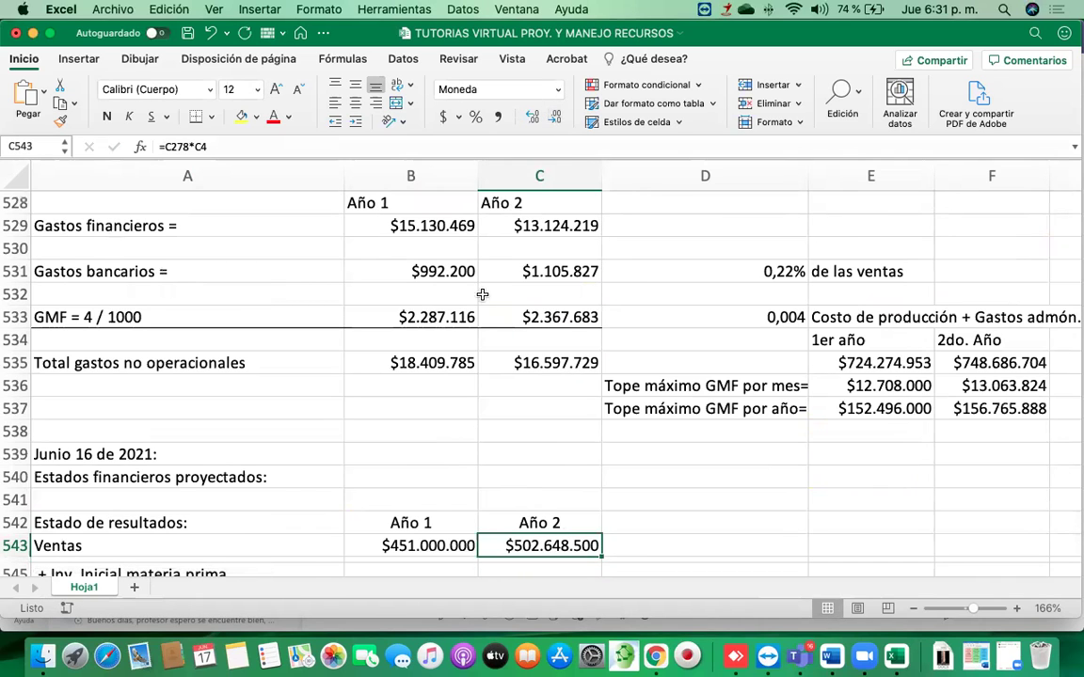
# Enter 0 as the Año 1 Inv. Inicial materia prima in cell B545 and copy the currency format of B543 onto it
pyautogui.scroll(-4, 484, 292)
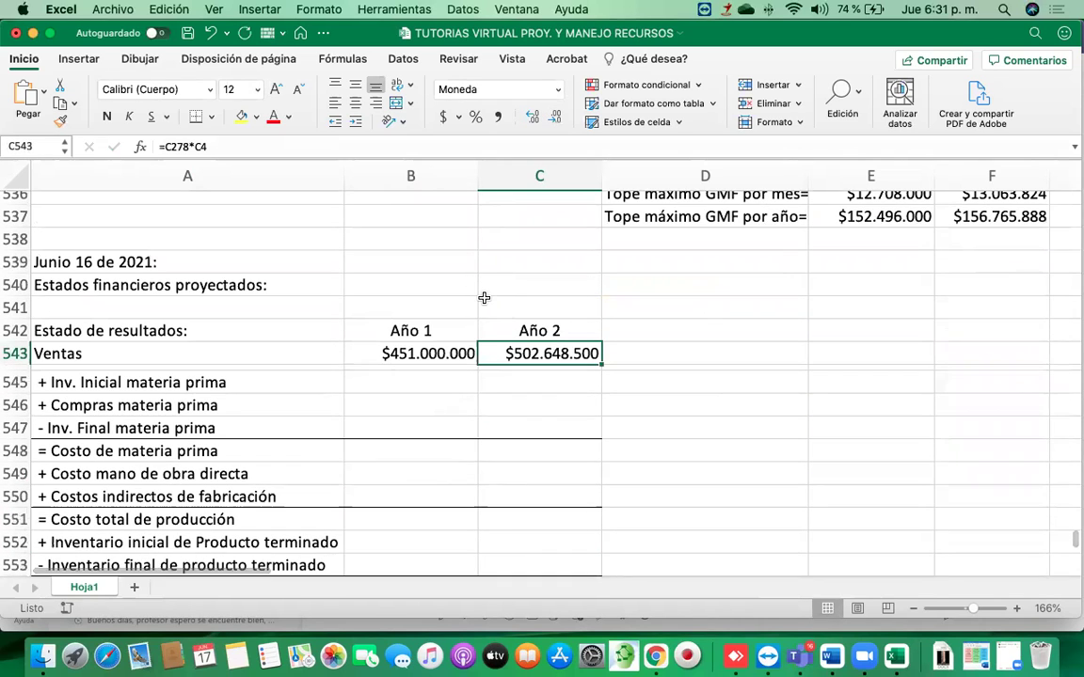
pyautogui.click(392, 381)
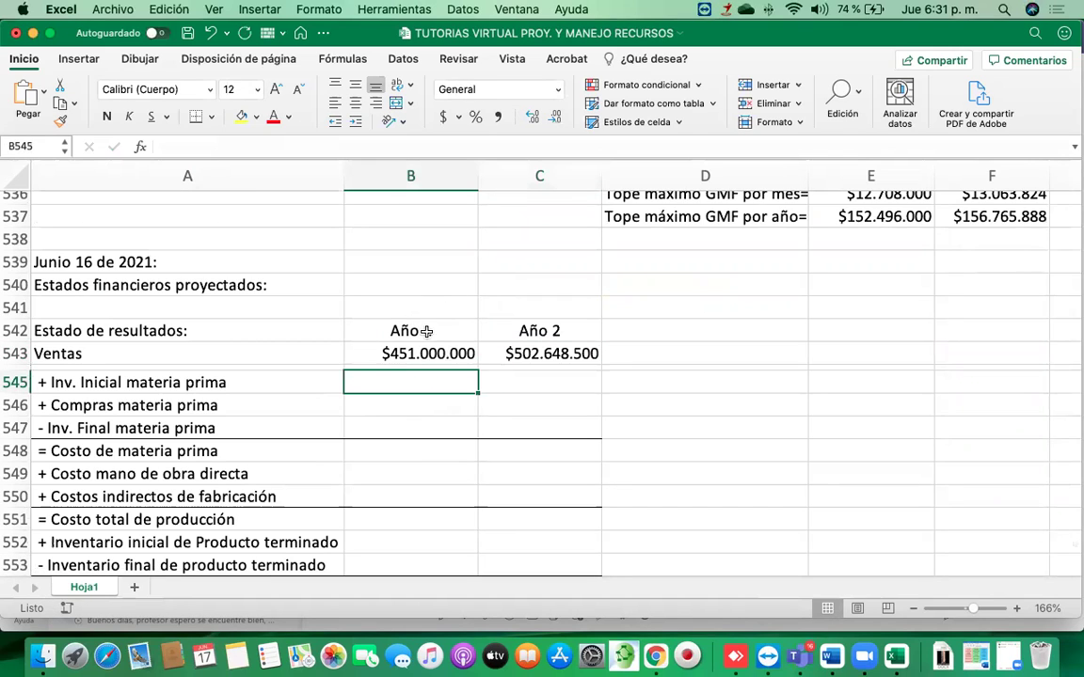
pyautogui.write('0')
pyautogui.press('Return')
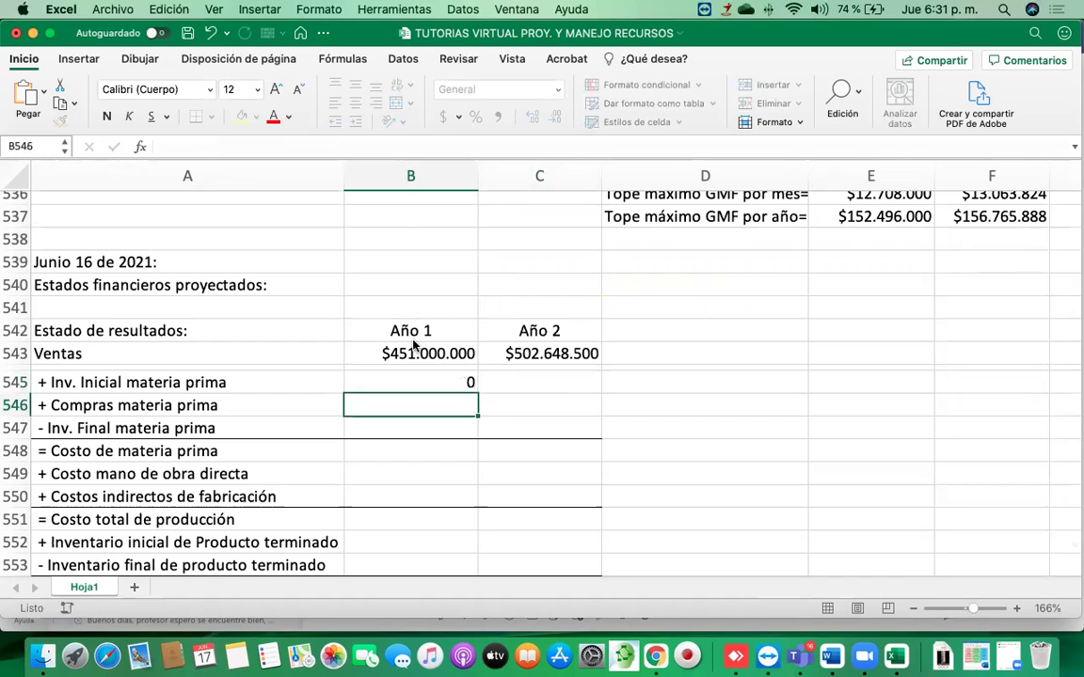
pyautogui.press('Up')
pyautogui.press('Up')
pyautogui.press('Up')
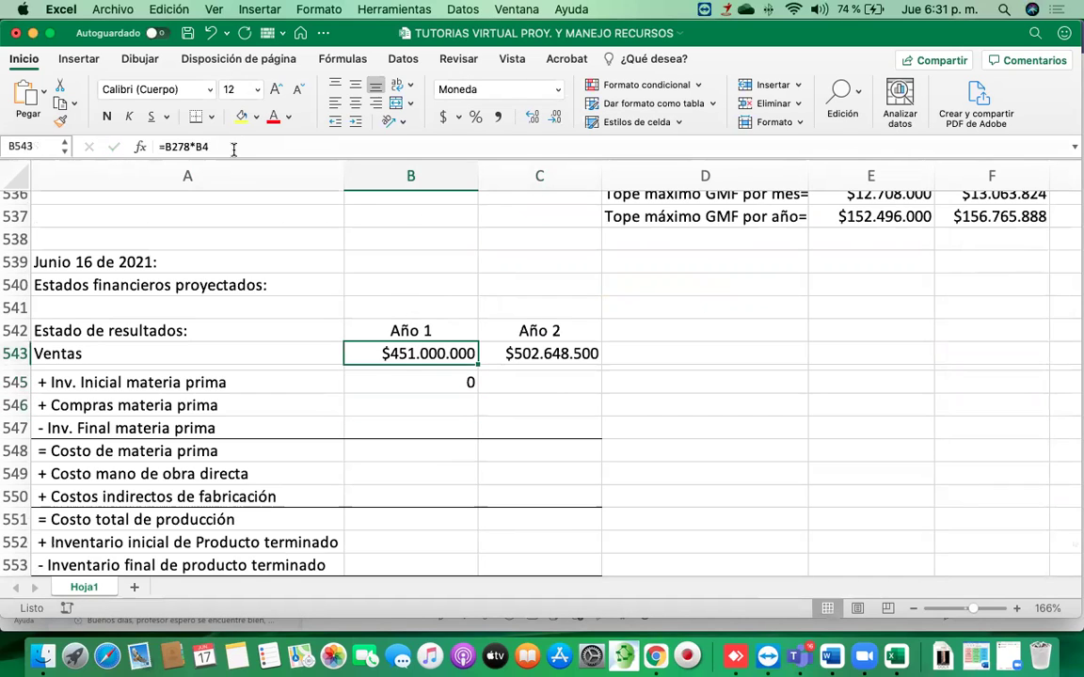
pyautogui.click(60, 120)
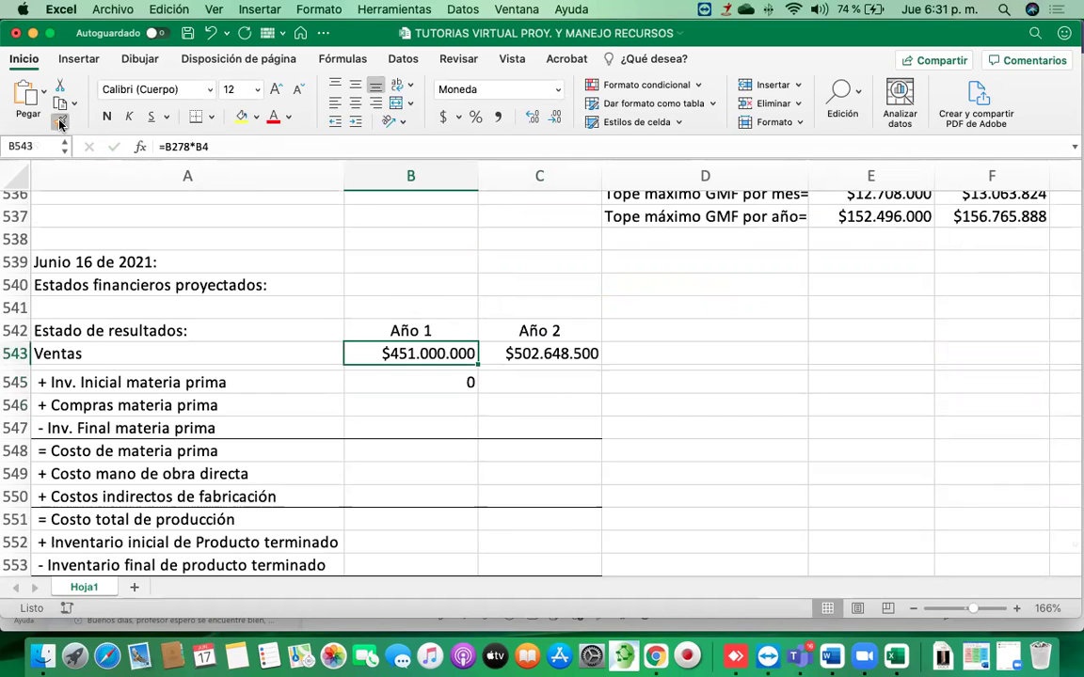
pyautogui.click(411, 379)
# Link the Año 1 Compras materia prima in cell B546 to the first-year Compras MP with the formula =B54
pyautogui.click(430, 402)
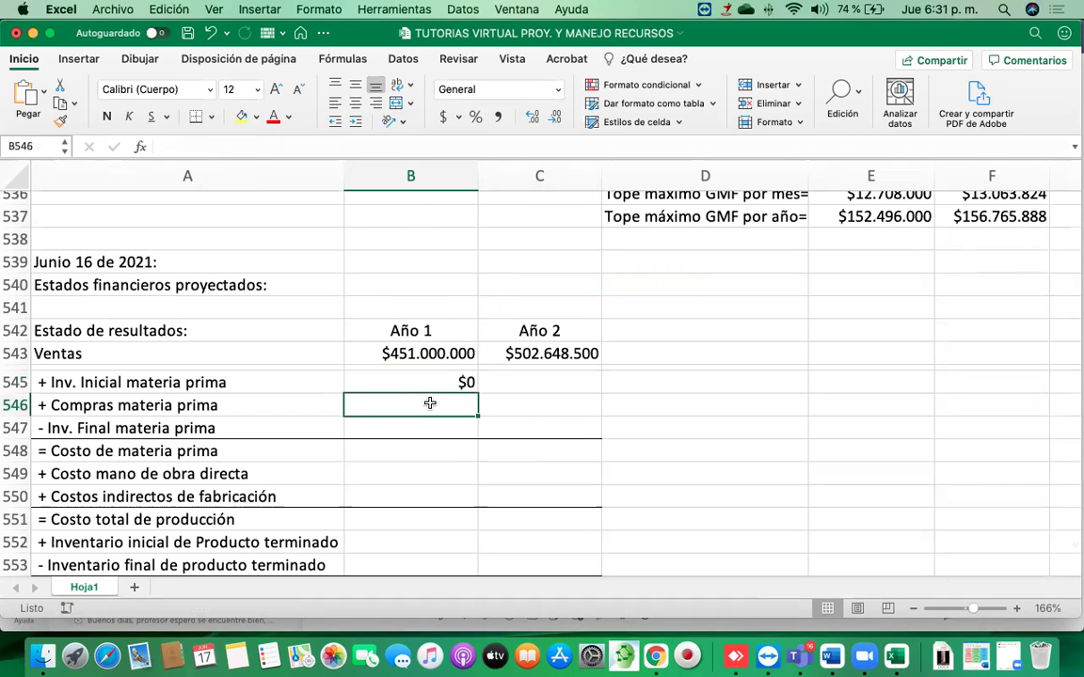
pyautogui.write('=')
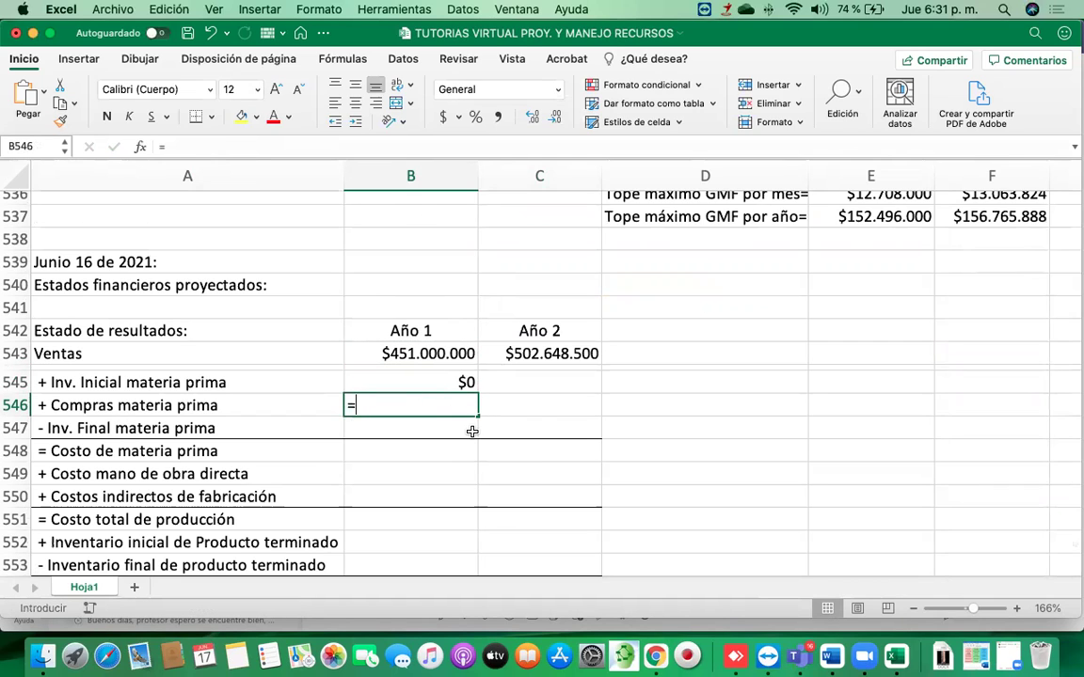
pyautogui.scroll(5, 467, 308)
pyautogui.scroll(20, 467, 308)
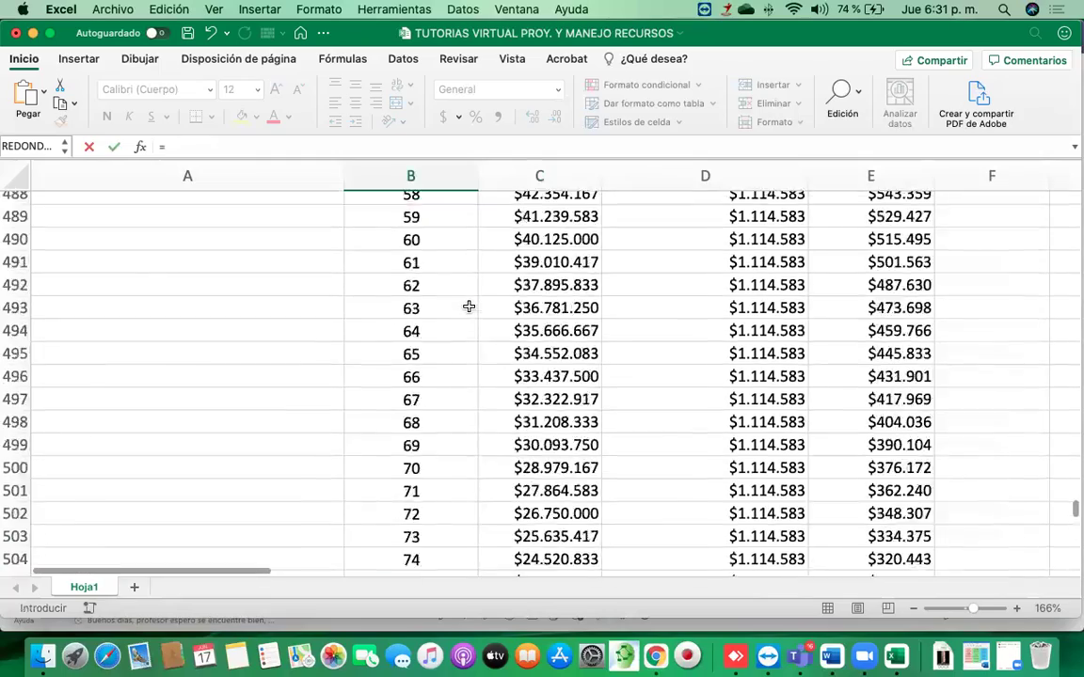
pyautogui.scroll(10, 469, 305)
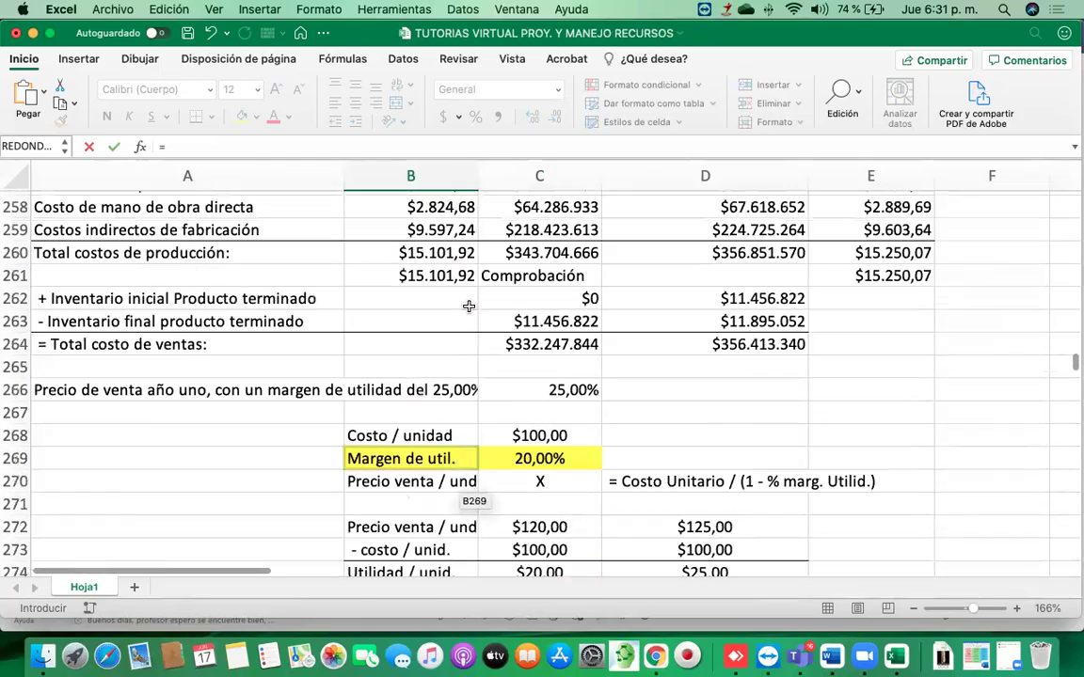
pyautogui.scroll(8, 469, 306)
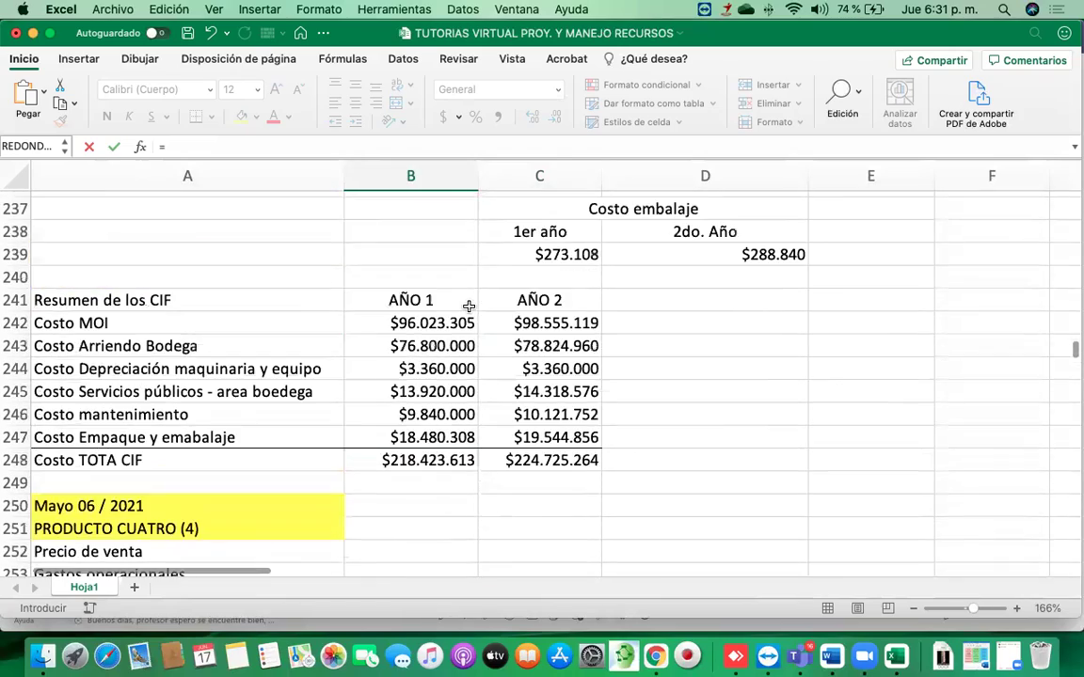
pyautogui.scroll(18, 469, 306)
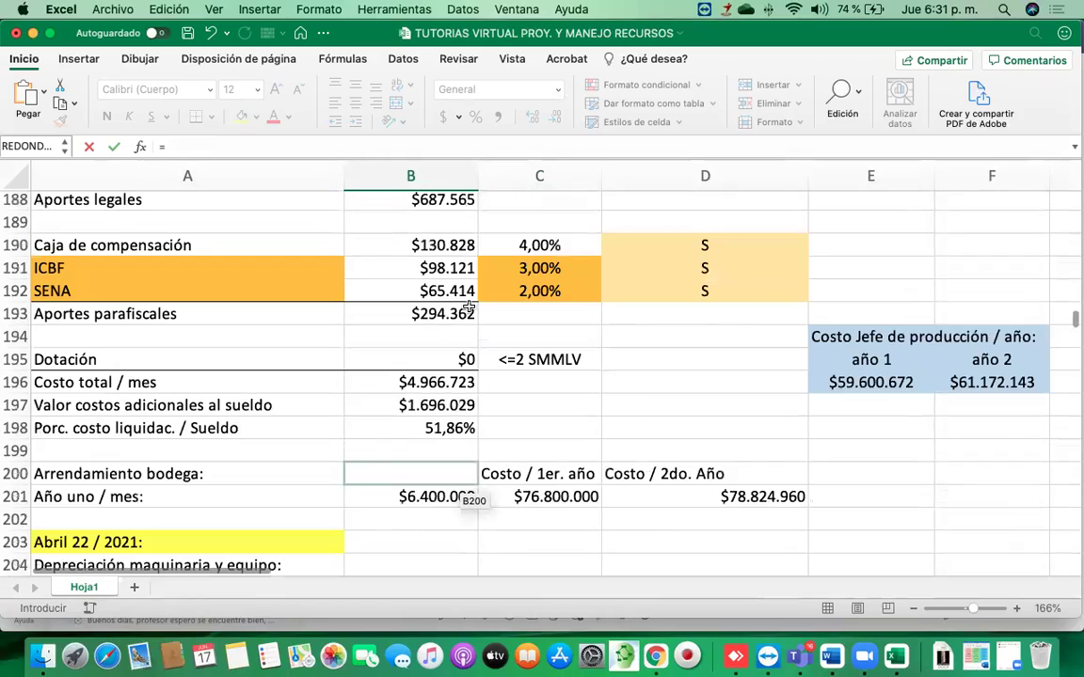
pyautogui.scroll(20, 468, 306)
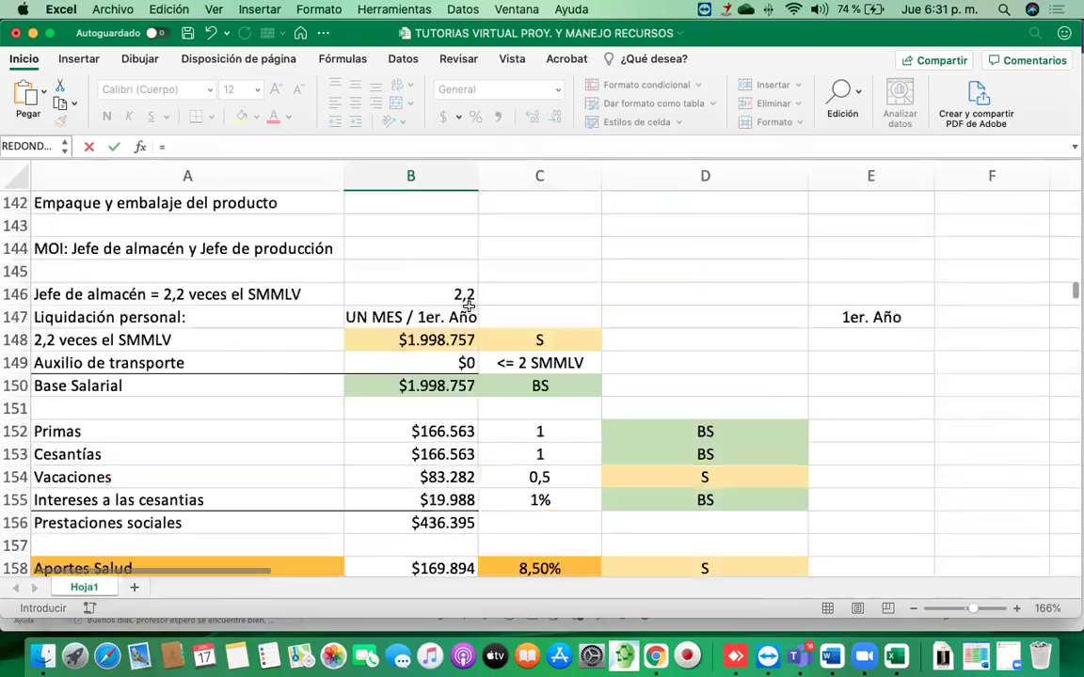
pyautogui.scroll(15, 468, 306)
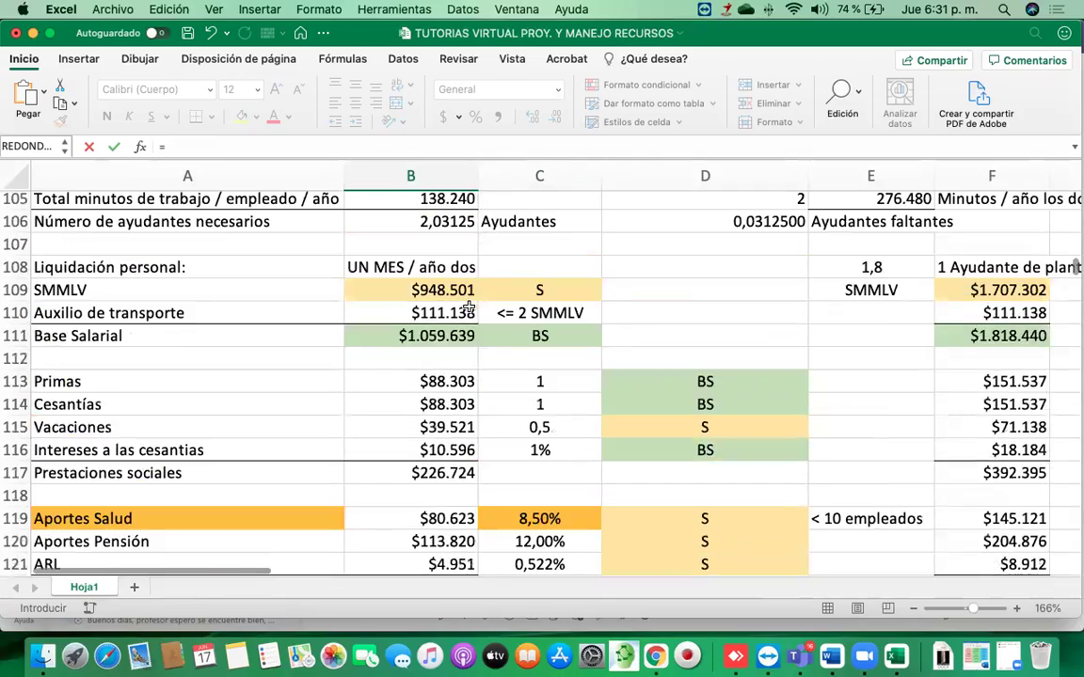
pyautogui.scroll(2, 469, 306)
pyautogui.scroll(15, 469, 305)
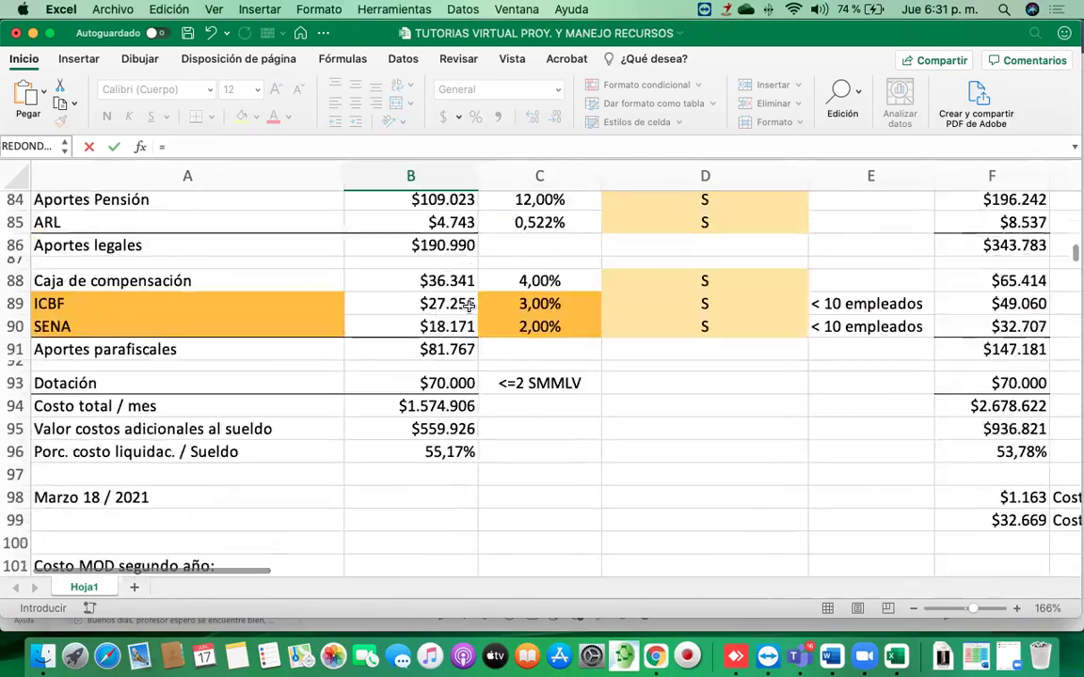
pyautogui.scroll(1, 469, 305)
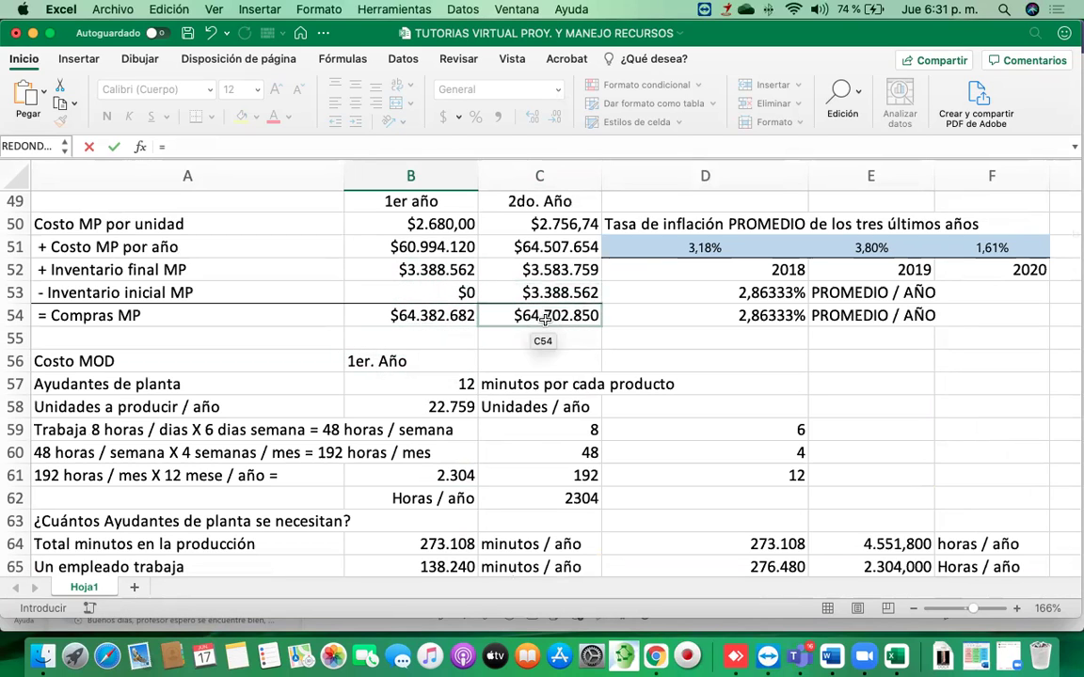
pyautogui.click(428, 315)
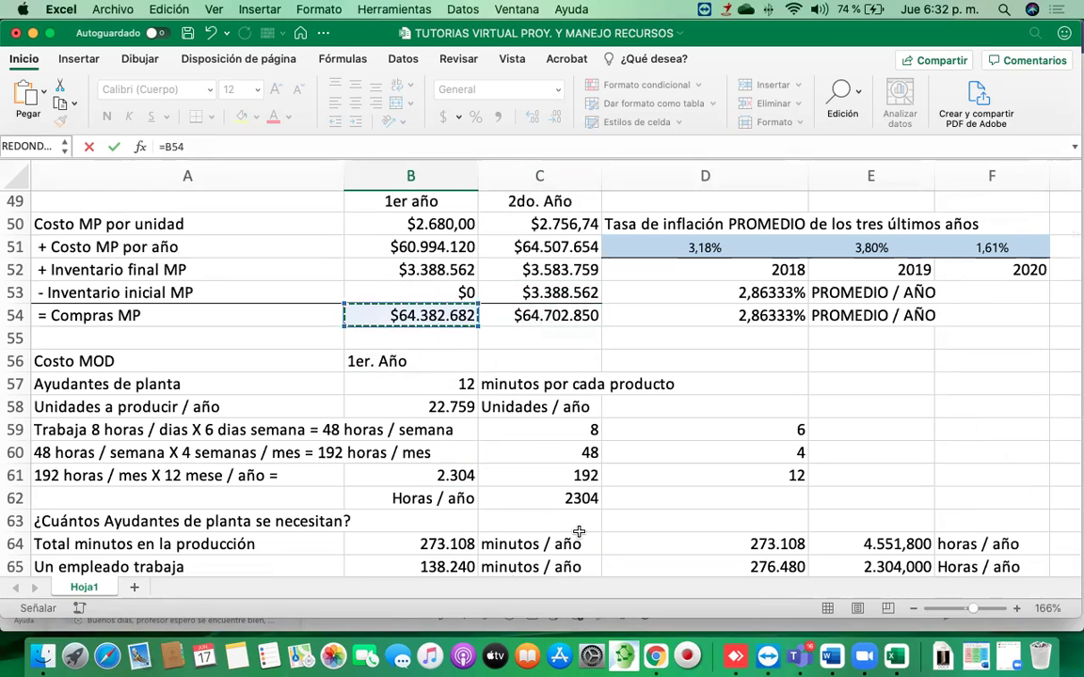
pyautogui.scroll(8, 455, 374)
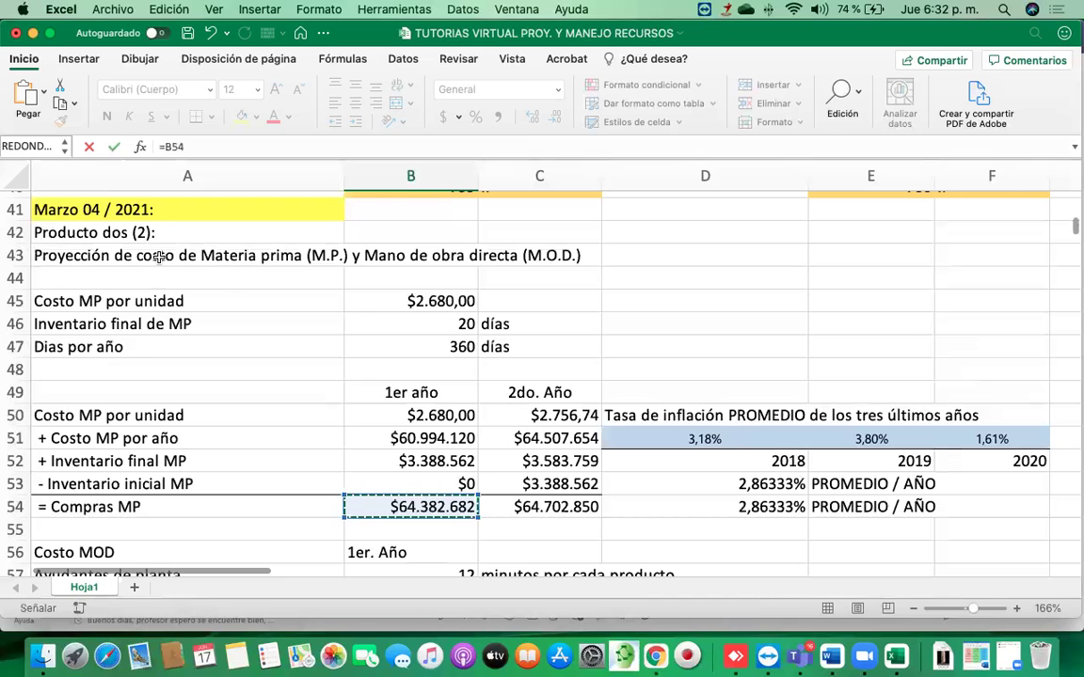
pyautogui.scroll(-4, 346, 416)
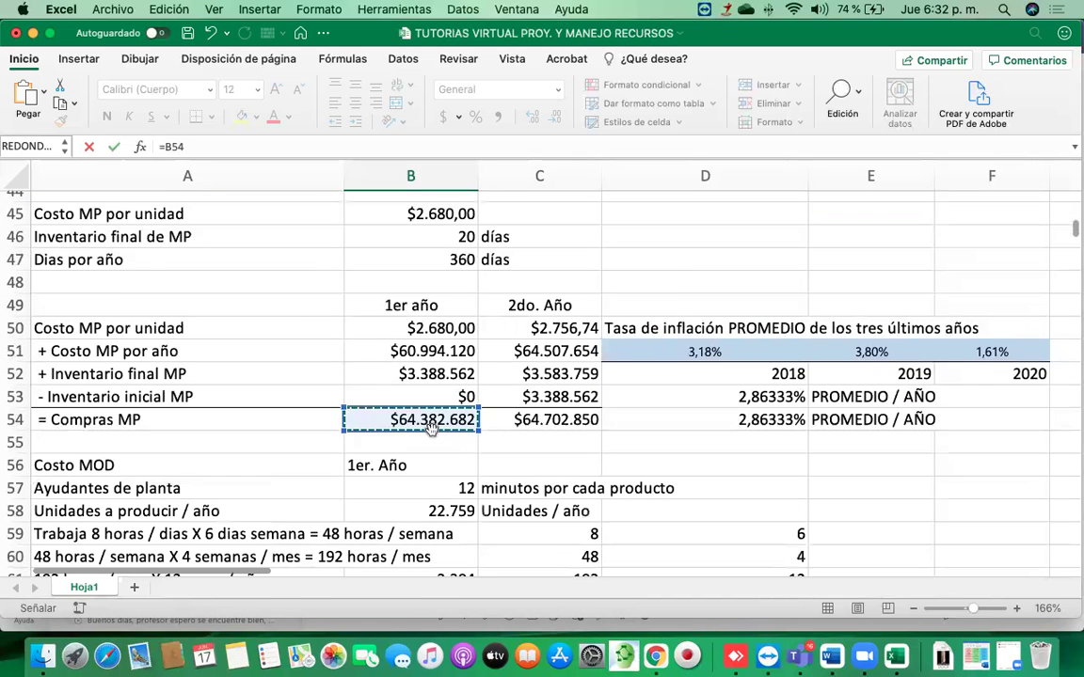
pyautogui.press('Return')
# Copy the Compras materia prima formula from B546 across to C546 for Año 2 and check both cells' references
pyautogui.press('Up')
pyautogui.moveTo(481, 538); pyautogui.dragTo(554, 528)
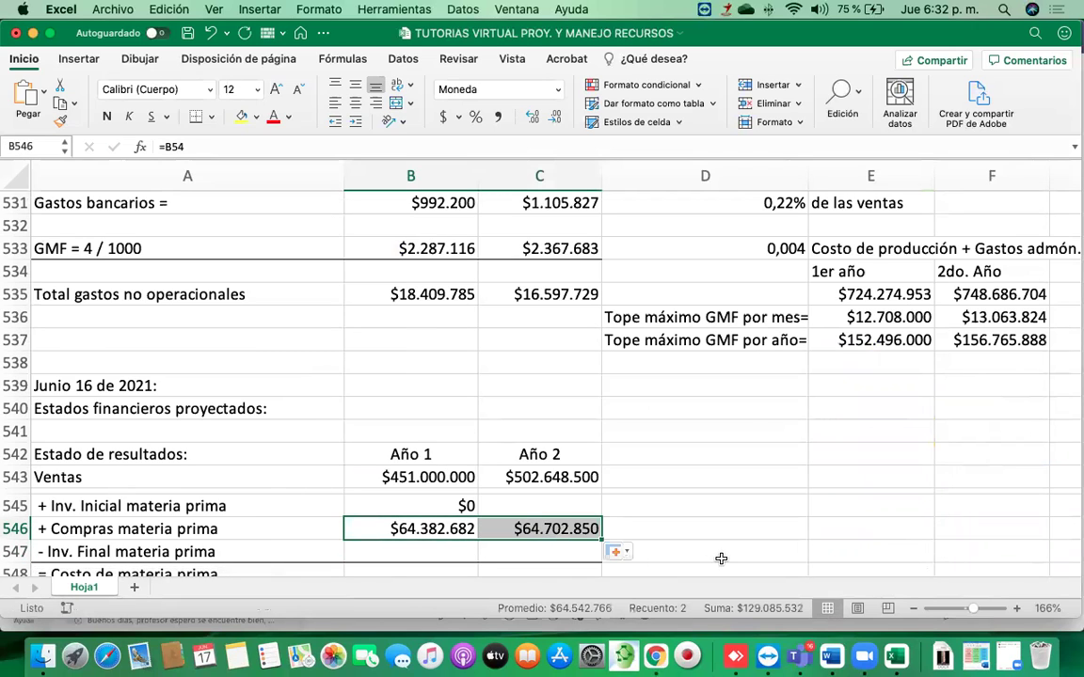
pyautogui.click(396, 527)
pyautogui.click(528, 531)
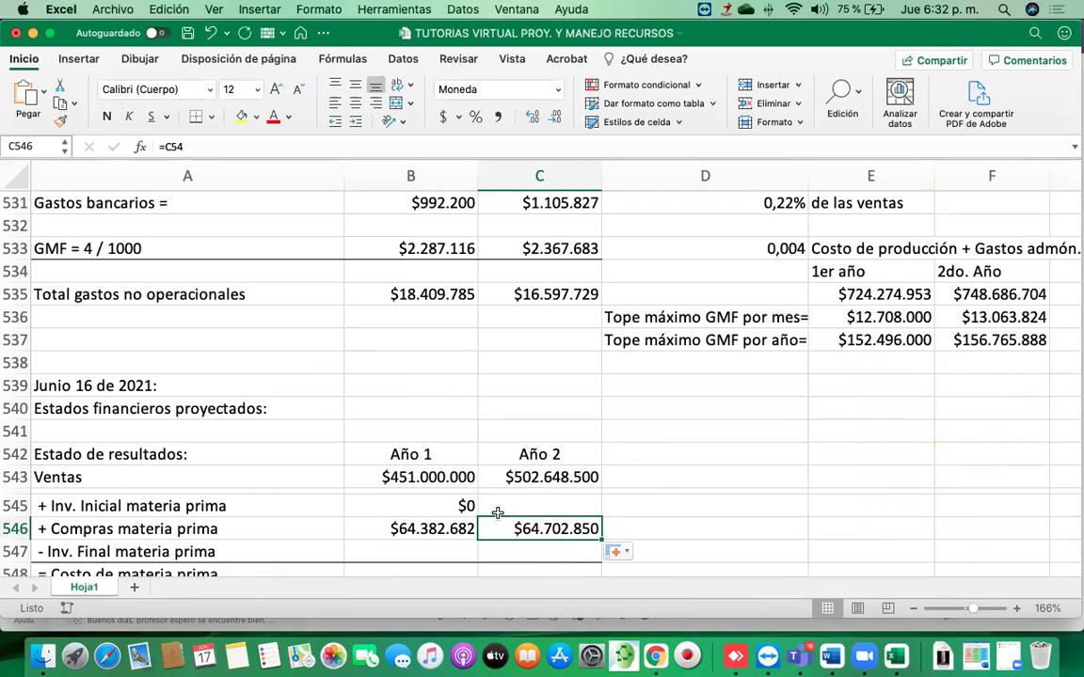
pyautogui.click(431, 529)
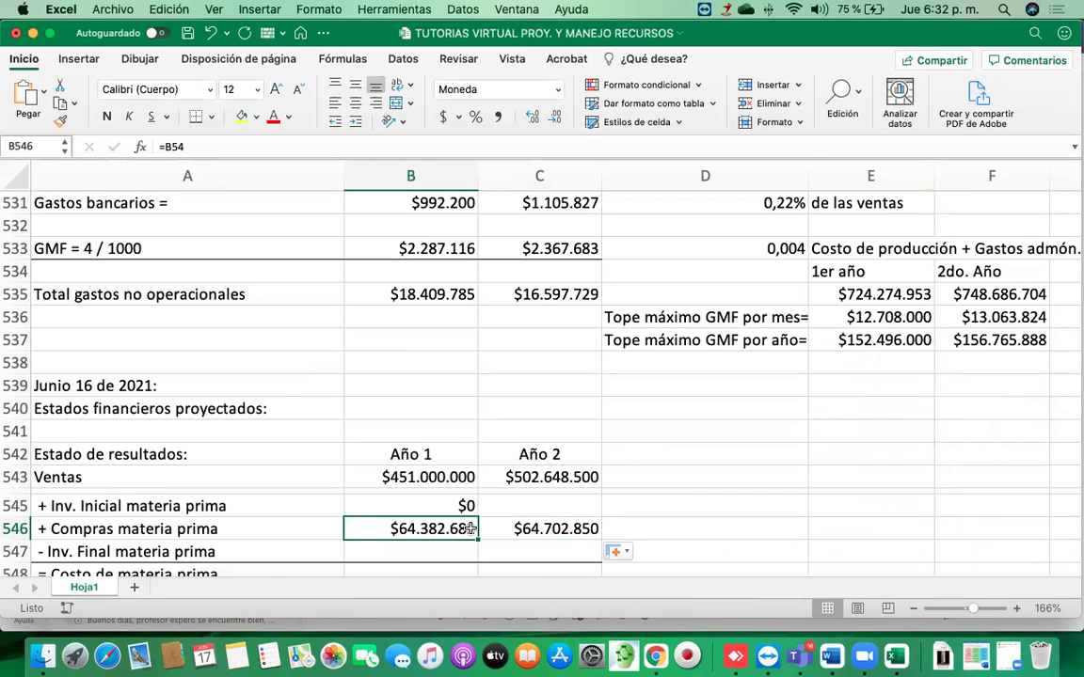
pyautogui.click(561, 536)
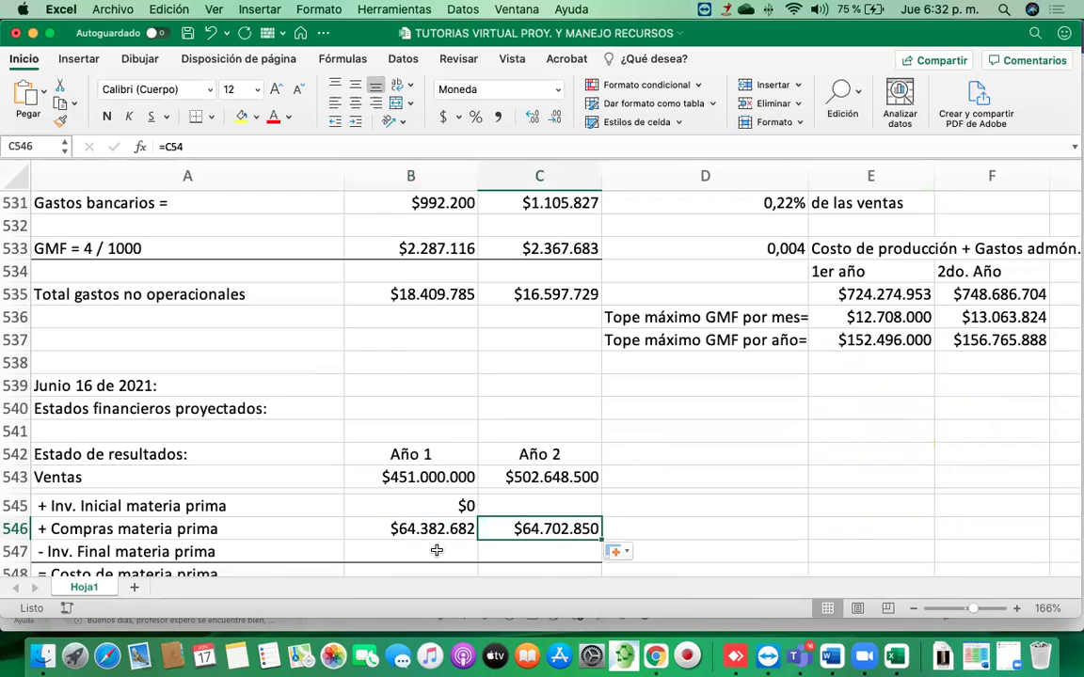
# Link the Año 1 Inv. Final materia prima in cell B547 to the first-year Inventario final MP with the formula =B52
pyautogui.scroll(-2, 435, 550)
pyautogui.click(376, 511)
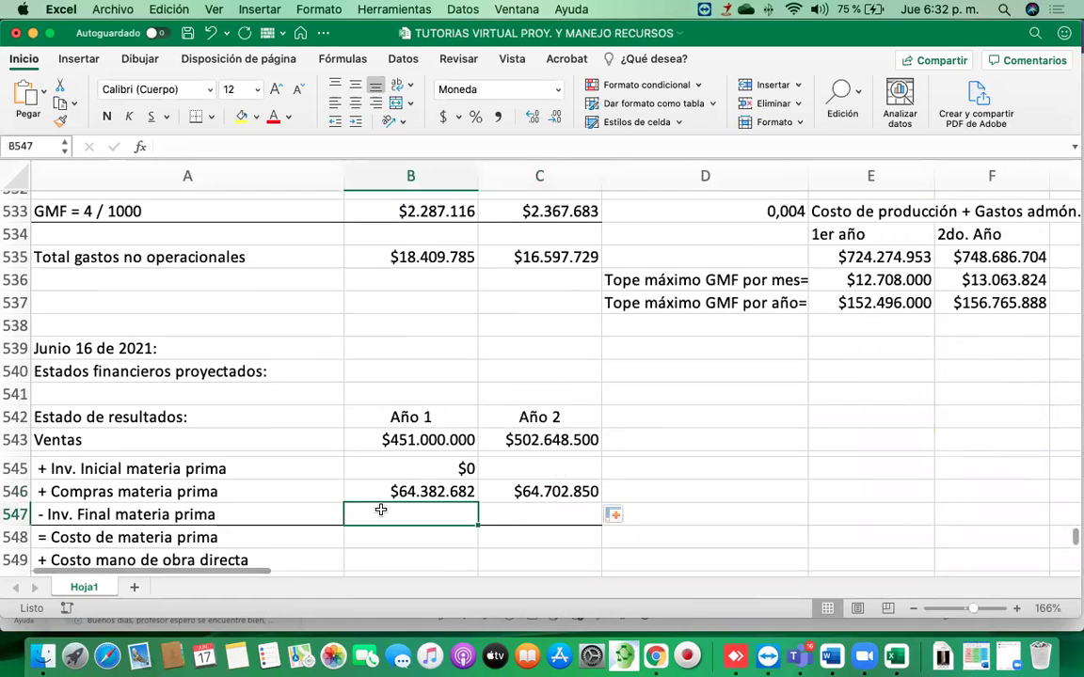
pyautogui.write('=')
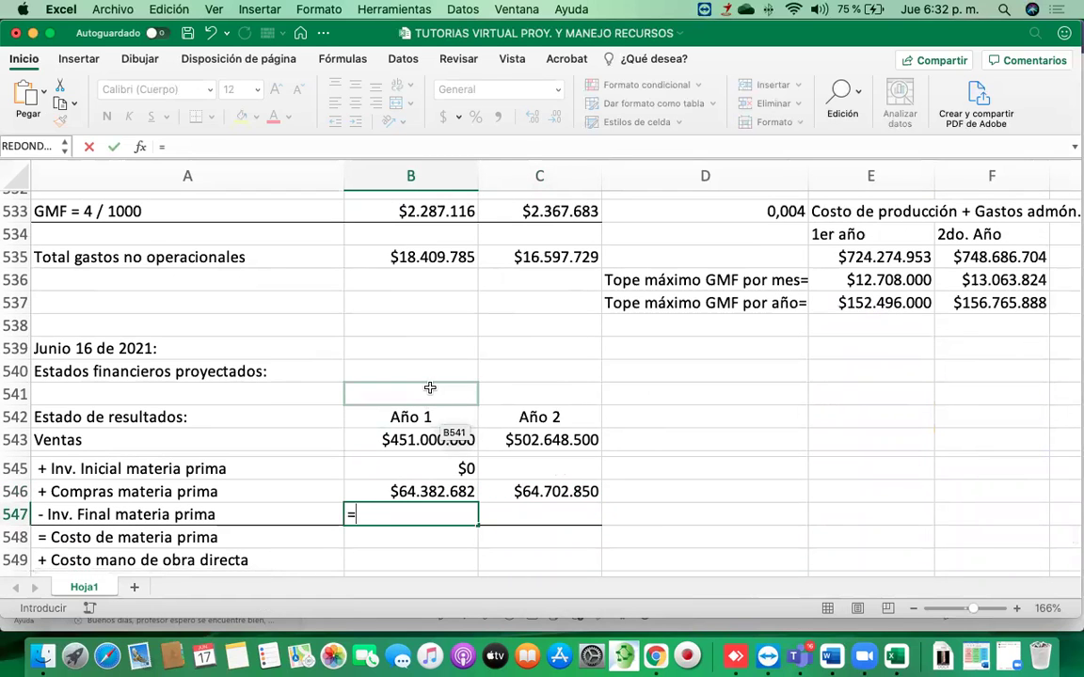
pyautogui.scroll(15, 428, 387)
pyautogui.scroll(20, 429, 387)
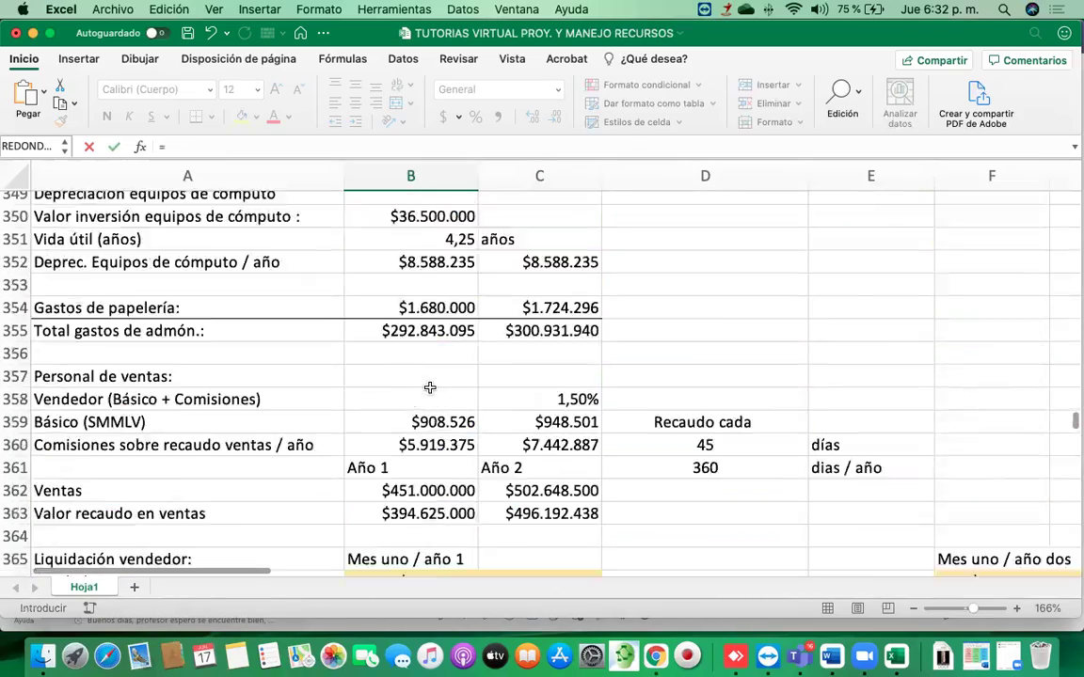
pyautogui.scroll(20, 429, 388)
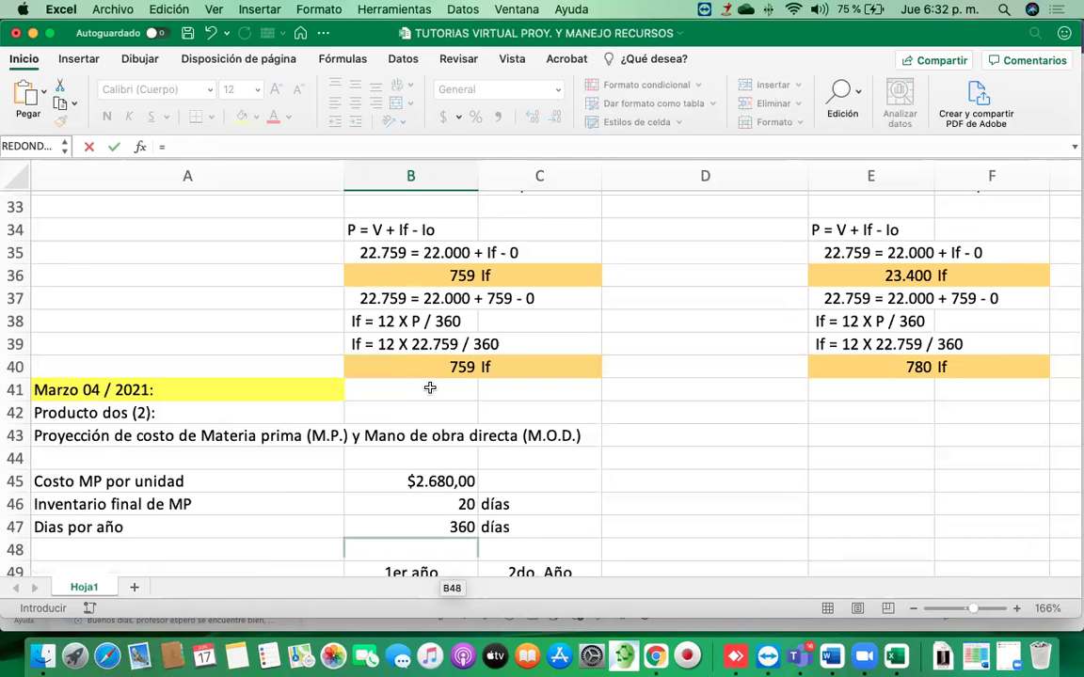
pyautogui.scroll(-5, 429, 388)
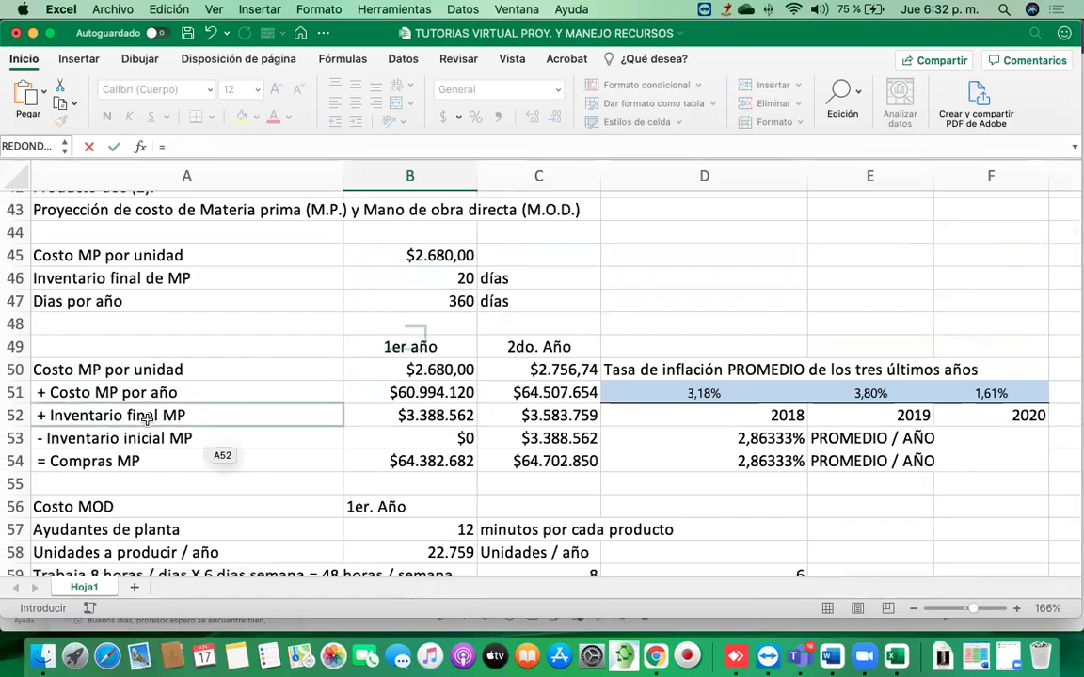
pyautogui.click(437, 415)
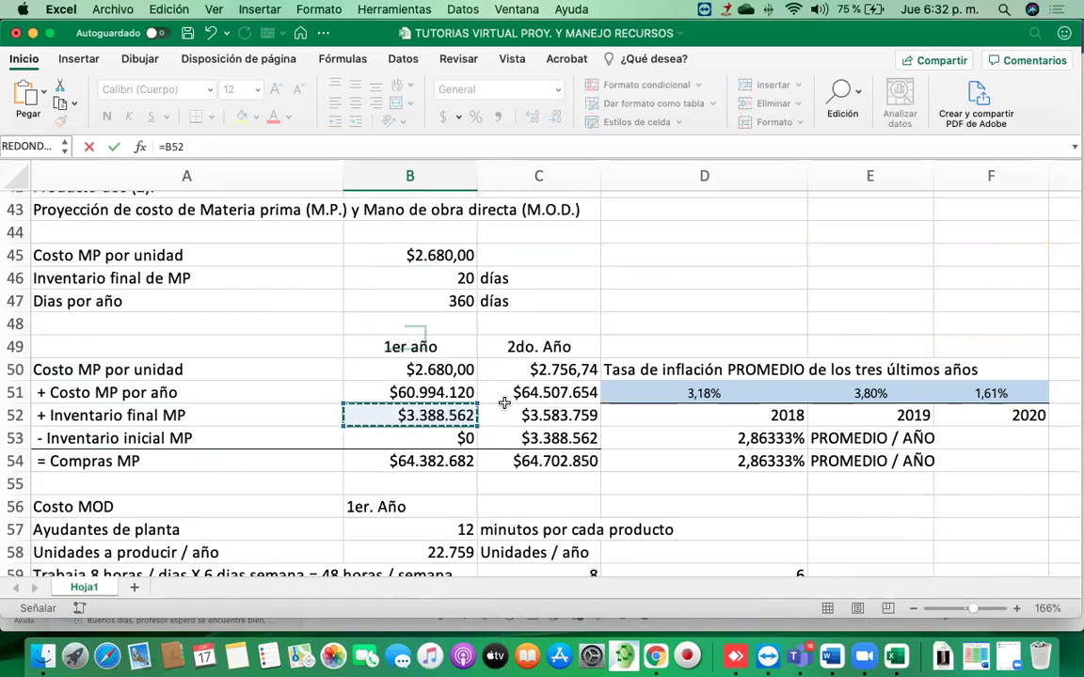
pyautogui.press('Escape')
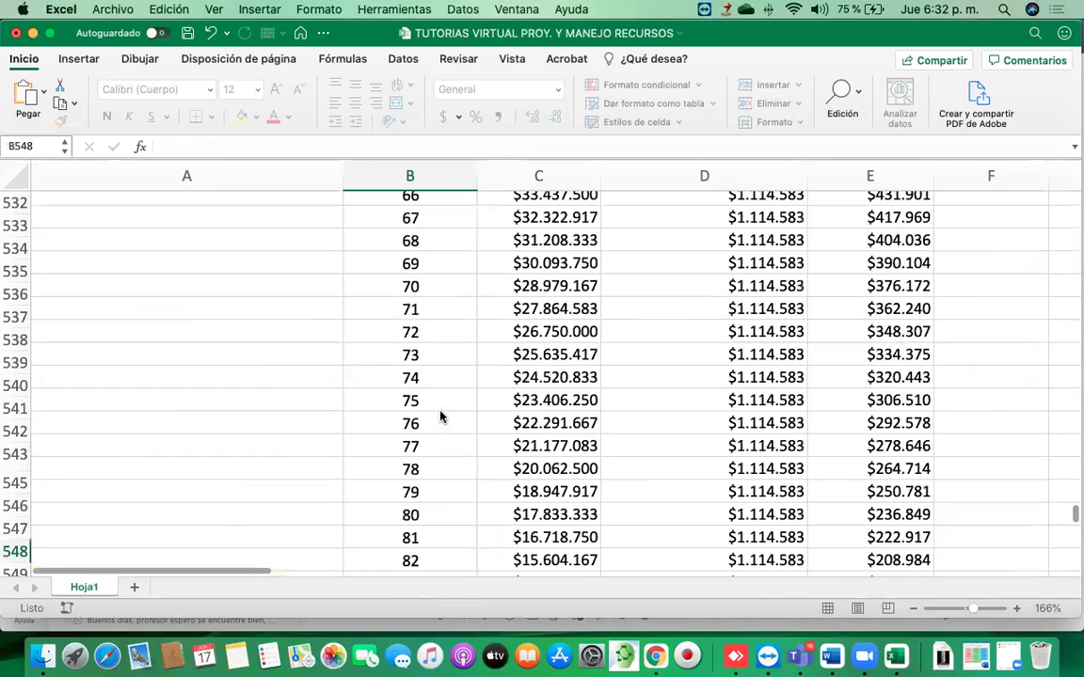
# Copy the Inv. Final materia prima formula from B547 across to C547 for Año 2
pyautogui.click(414, 528)
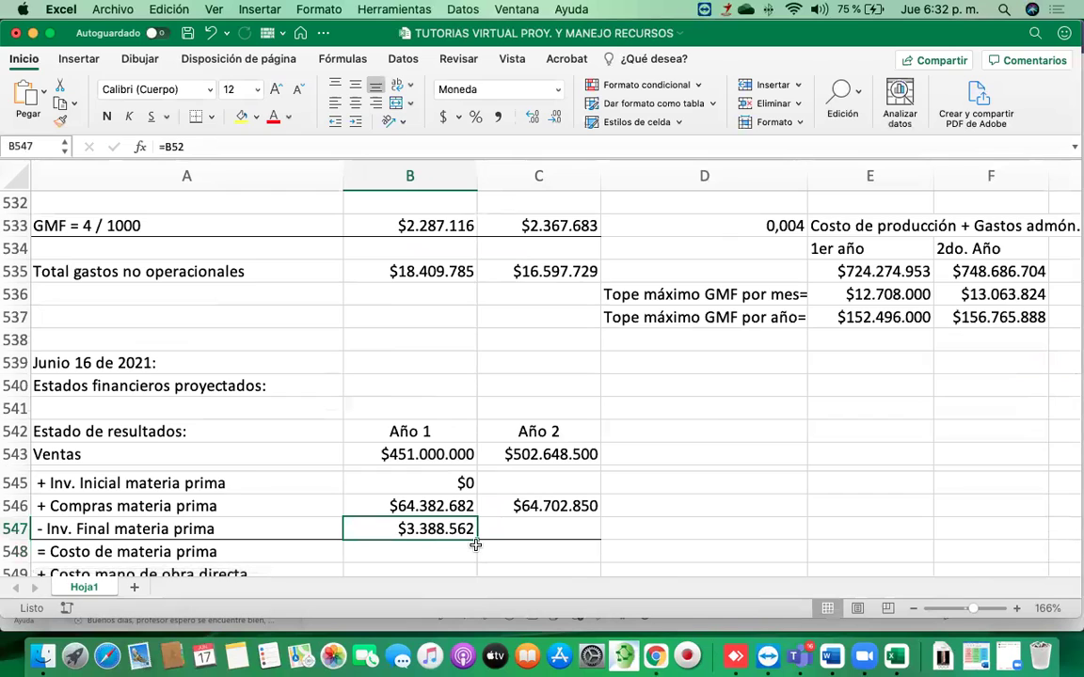
pyautogui.moveTo(475, 539); pyautogui.dragTo(554, 537)
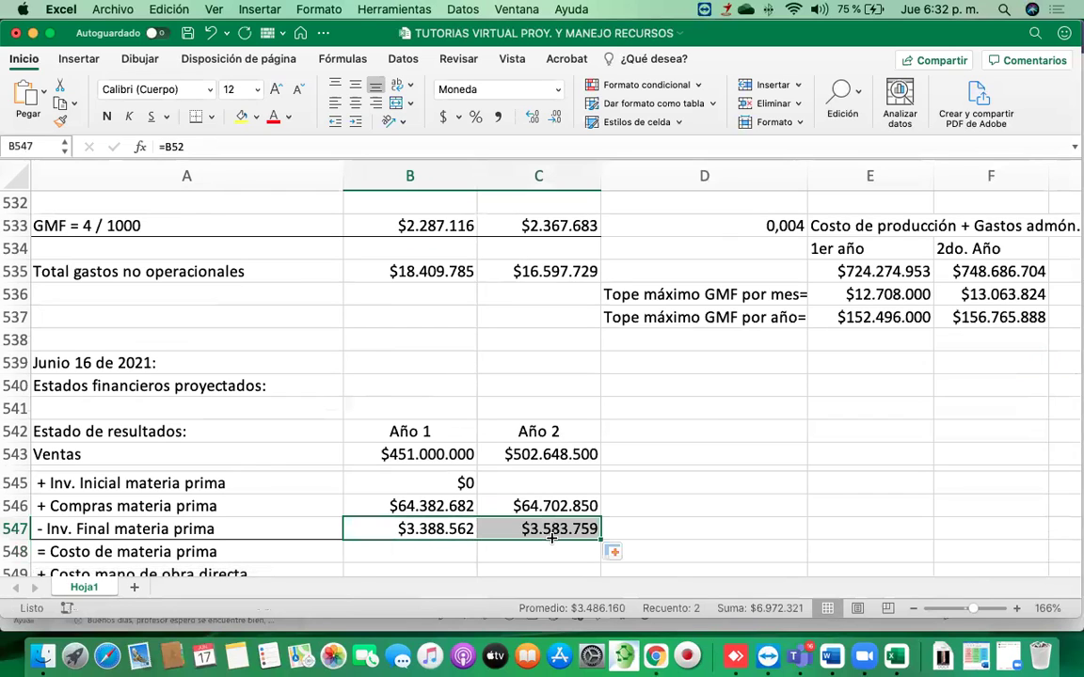
pyautogui.click(549, 557)
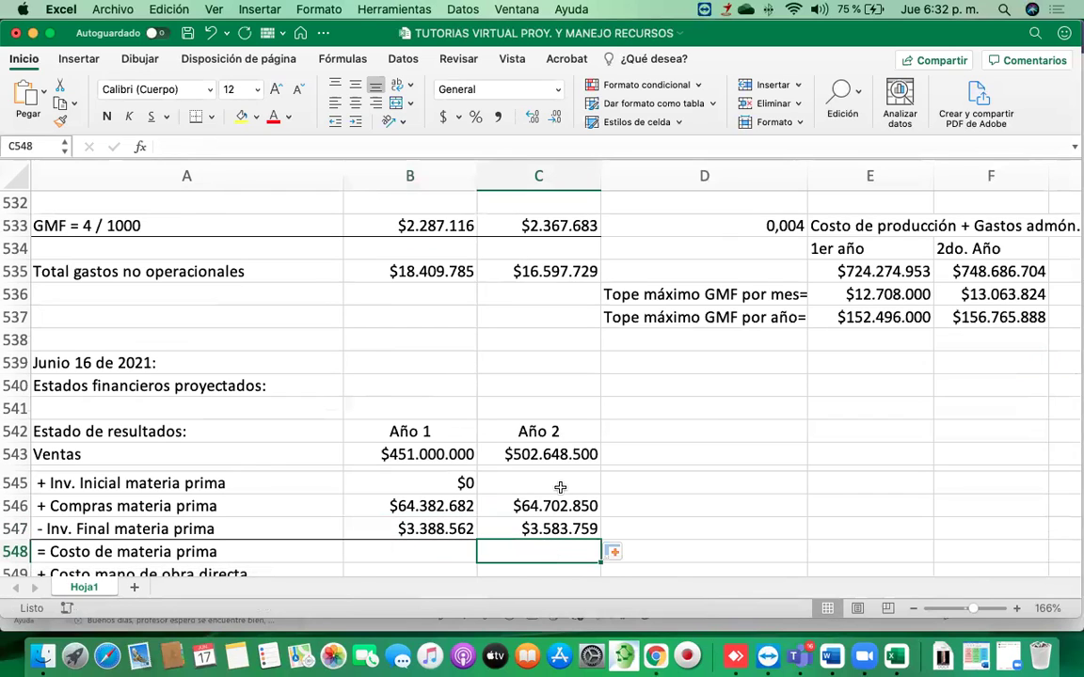
# Calculate the Año 1 Costo de materia prima in cell B548 with the formula =B545+B546-B547
pyautogui.scroll(-3, 555, 489)
pyautogui.click(364, 463)
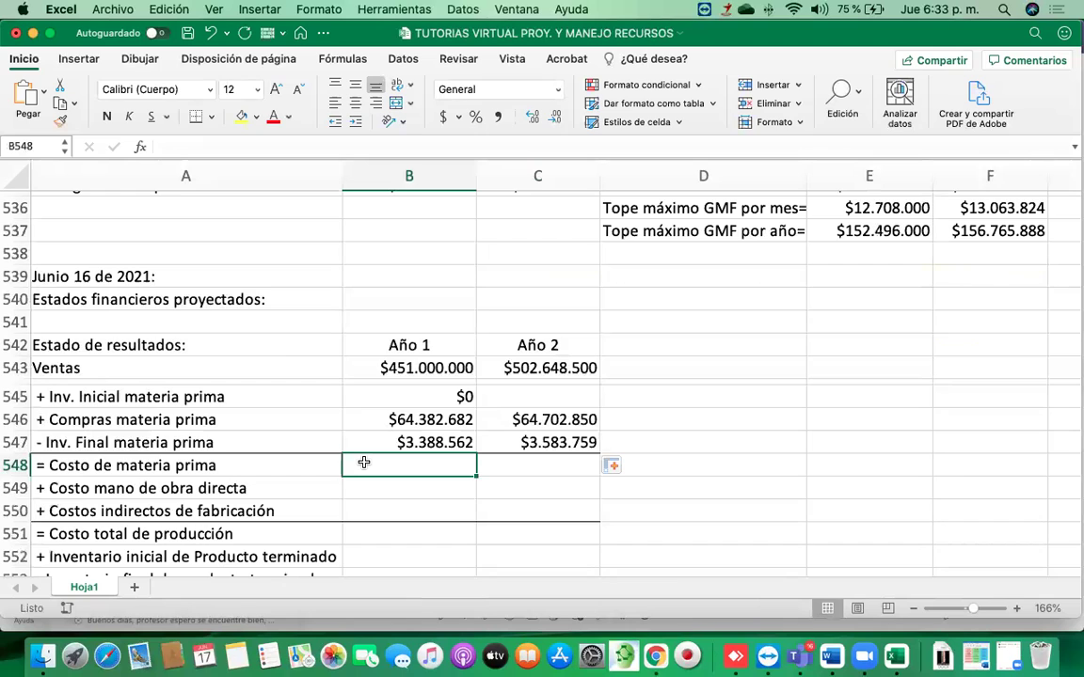
pyautogui.click(75, 395)
pyautogui.click(87, 419)
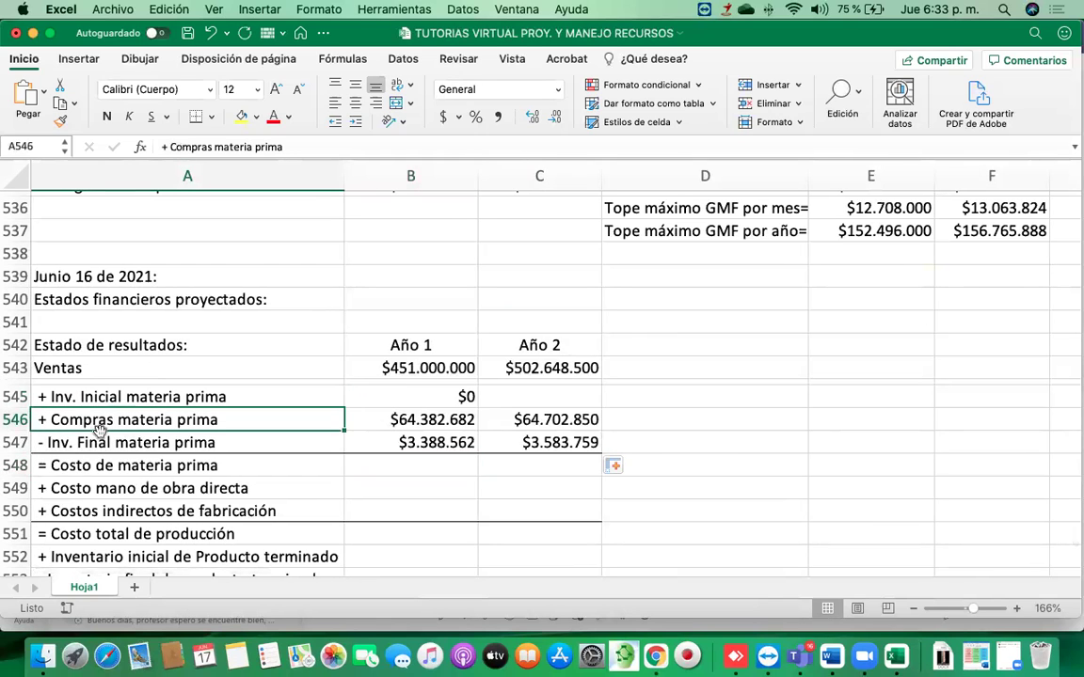
pyautogui.click(91, 440)
pyautogui.click(375, 468)
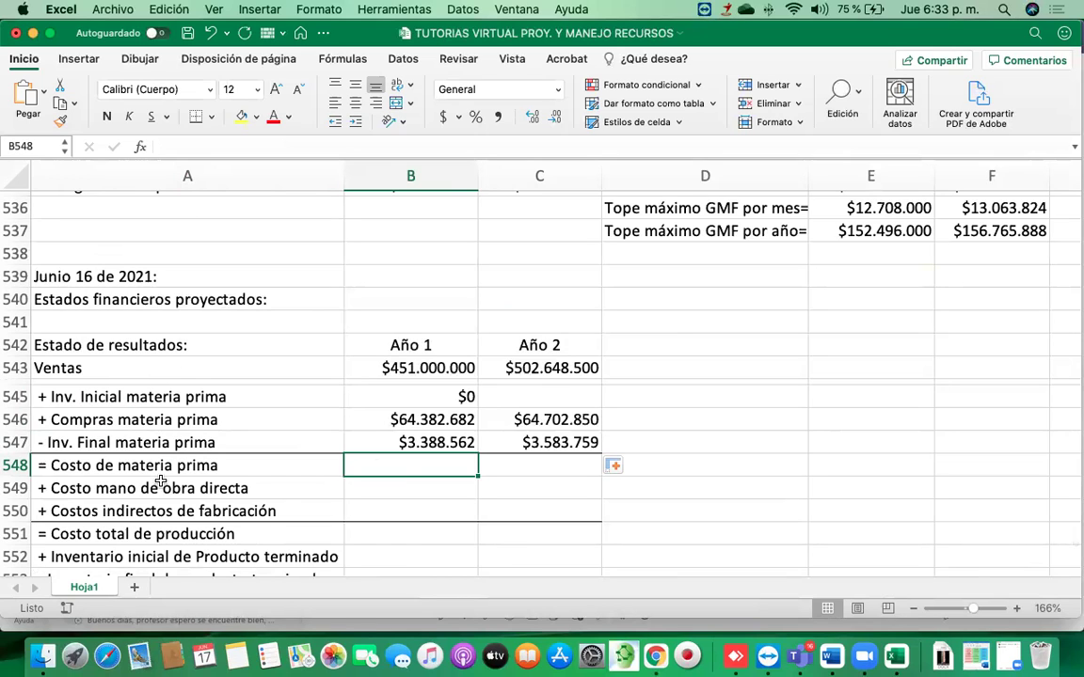
pyautogui.write('=')
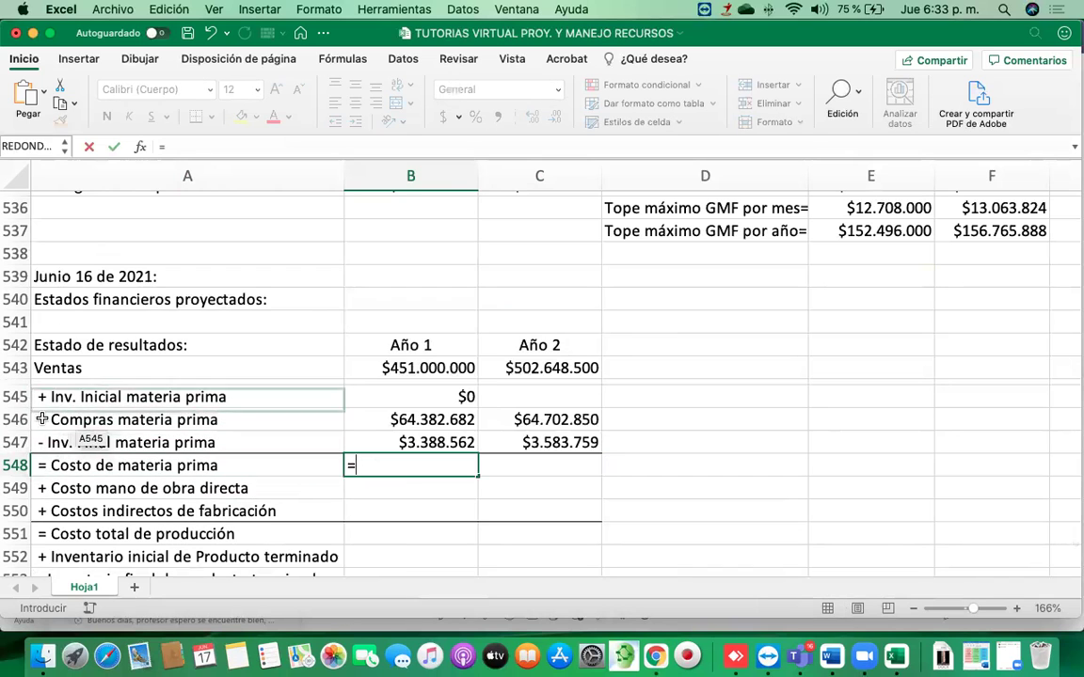
pyautogui.click(426, 396)
pyautogui.write('+')
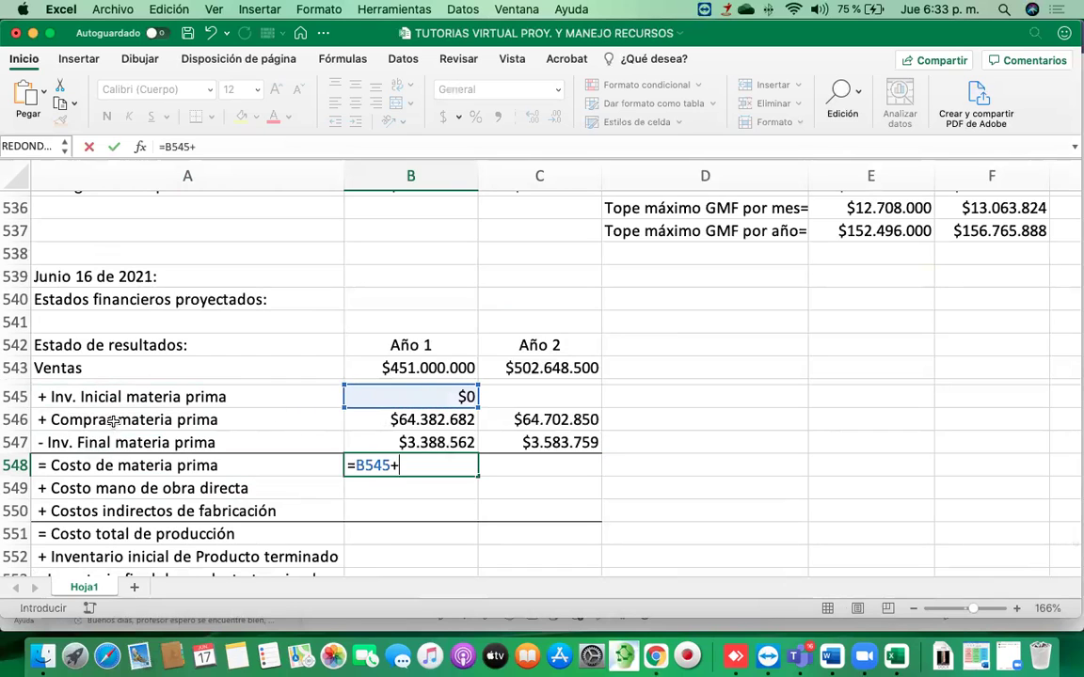
pyautogui.click(405, 423)
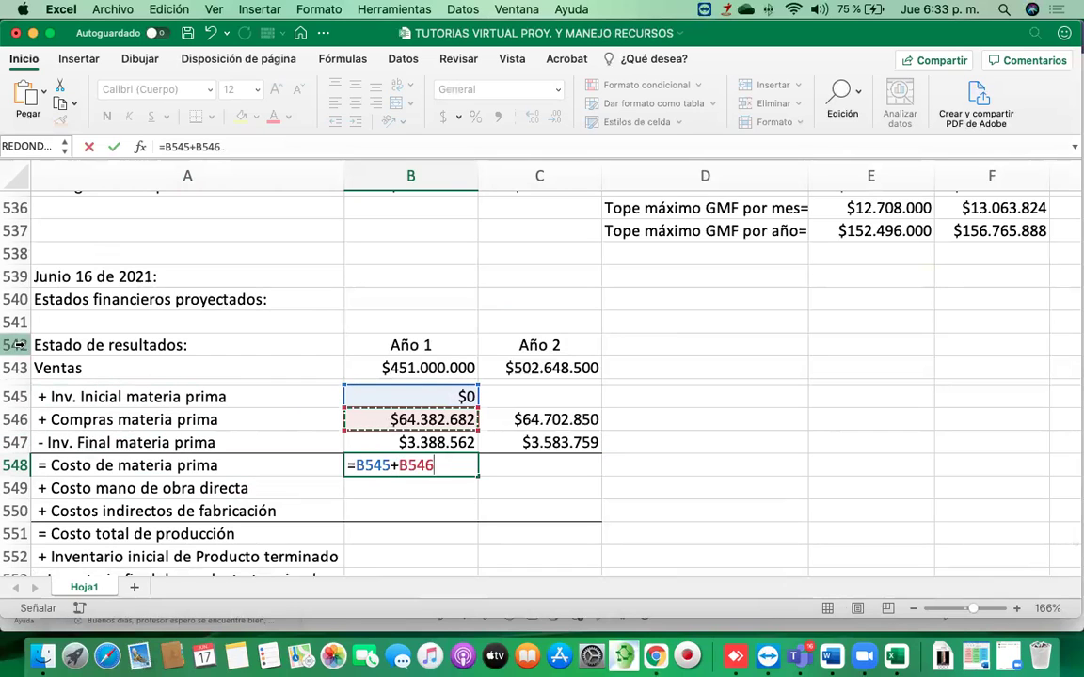
pyautogui.write('-')
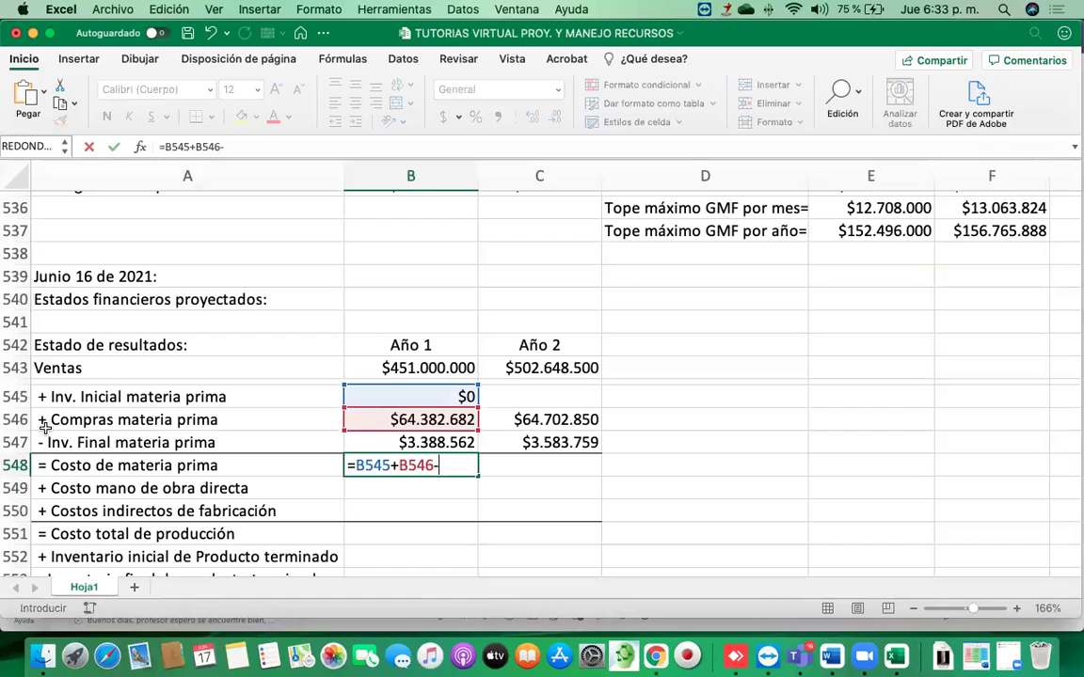
pyautogui.click(399, 443)
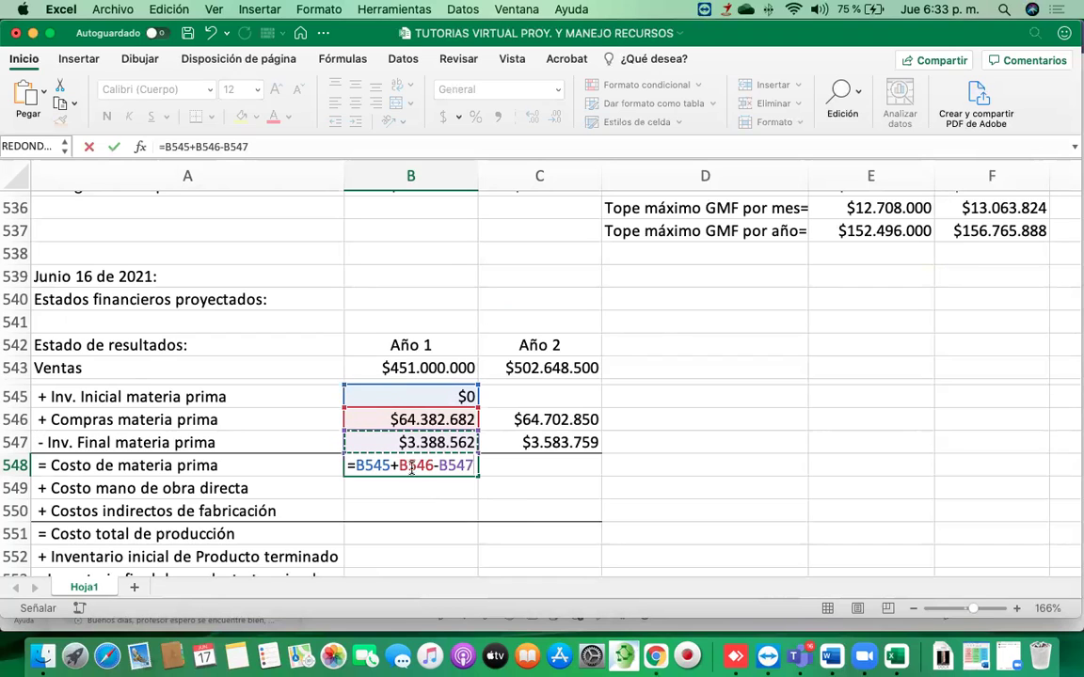
pyautogui.press('Return')
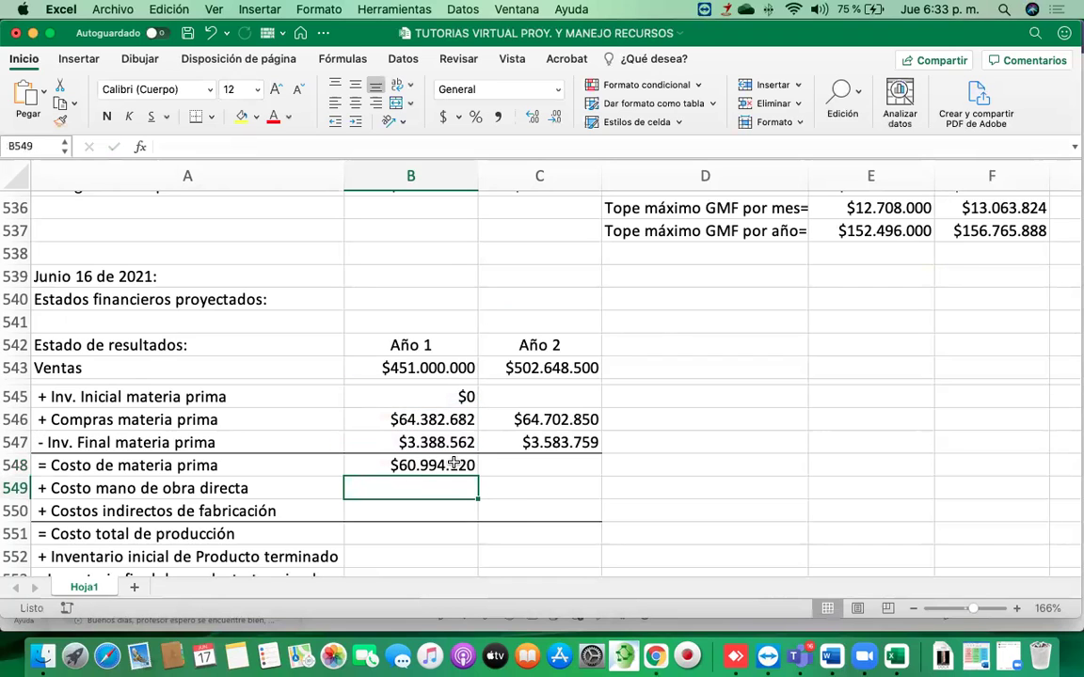
# Compare the Año 1 Costo de materia prima in B548 with the Costo MP por año figures in row 51
pyautogui.click(454, 463)
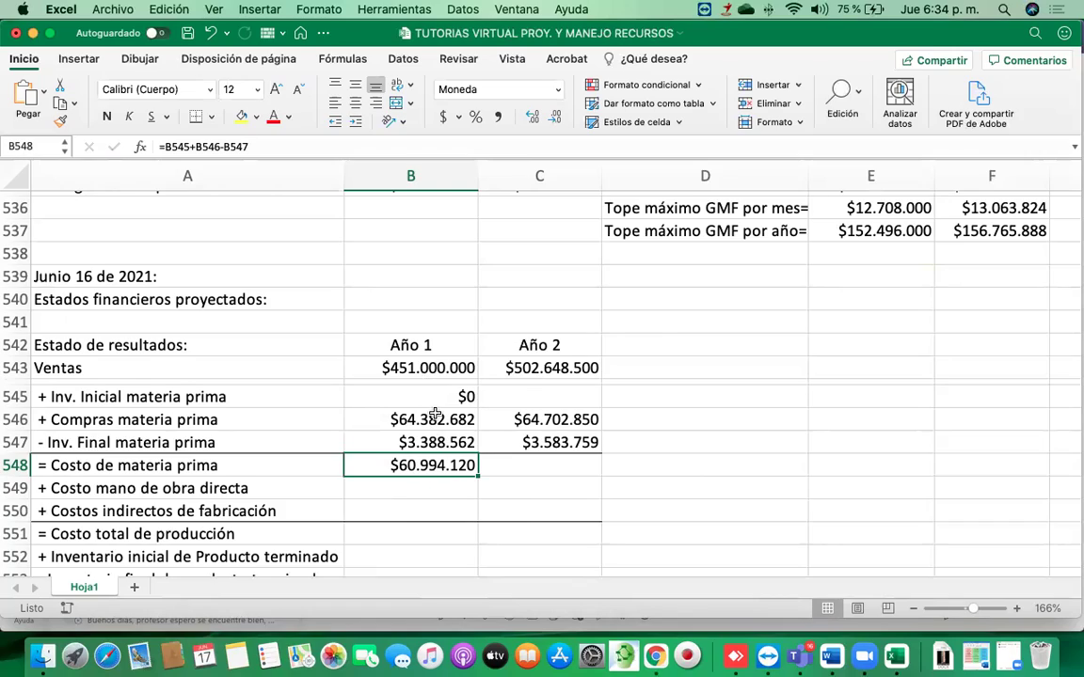
pyautogui.scroll(20, 435, 414)
pyautogui.scroll(20, 426, 415)
pyautogui.scroll(-5, 426, 415)
pyautogui.scroll(-5, 426, 415)
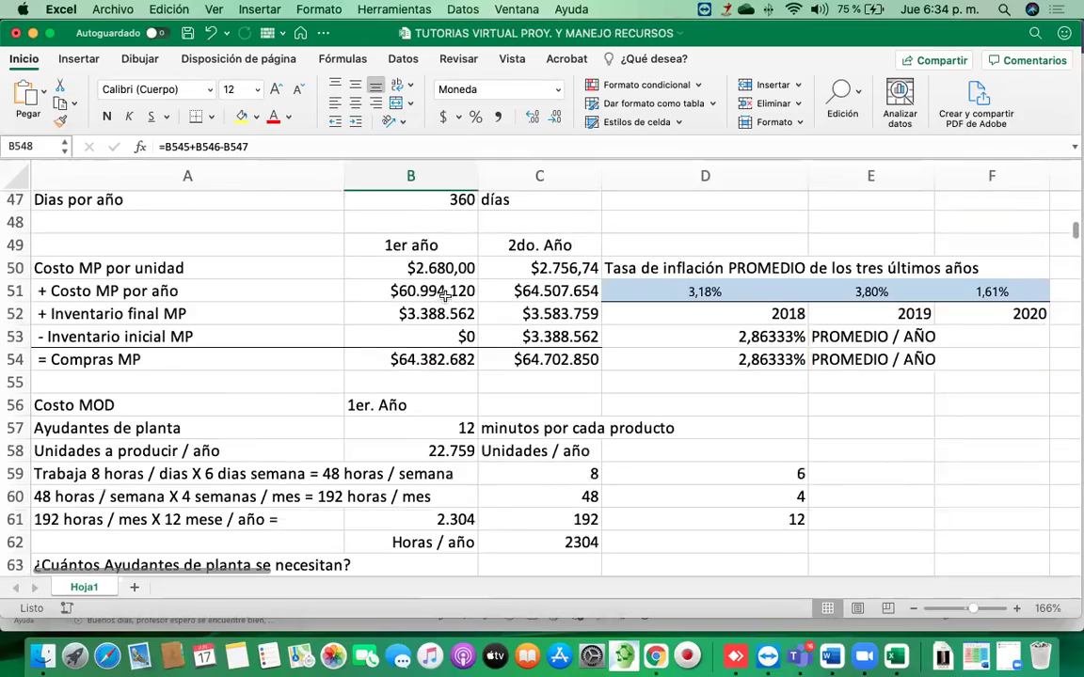
pyautogui.click(136, 291)
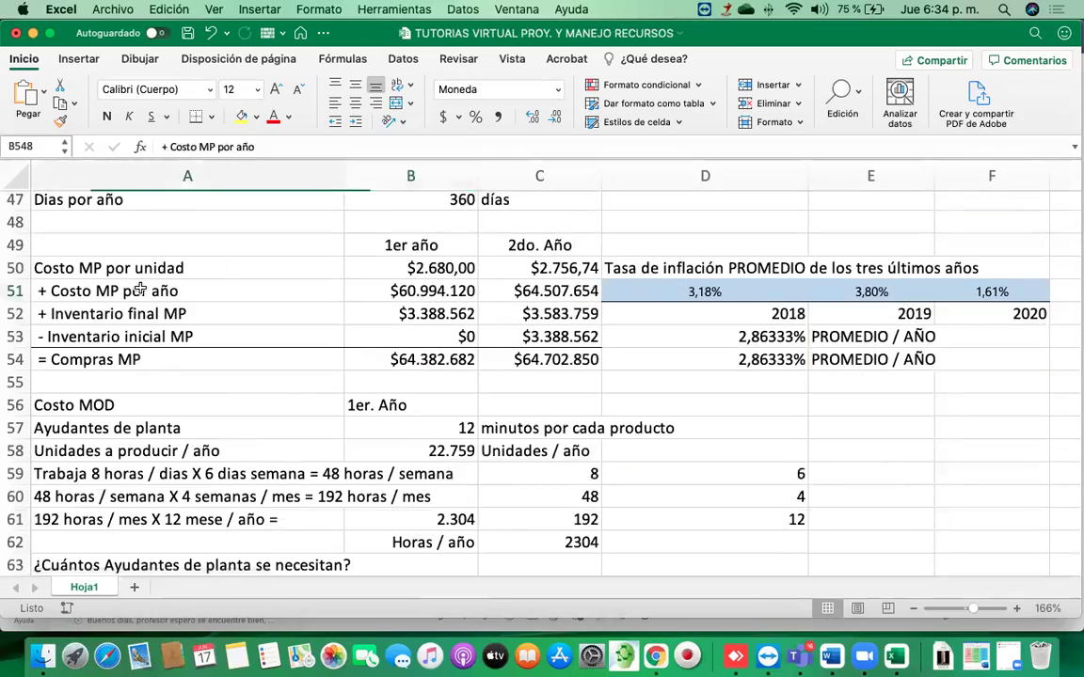
pyautogui.click(436, 292)
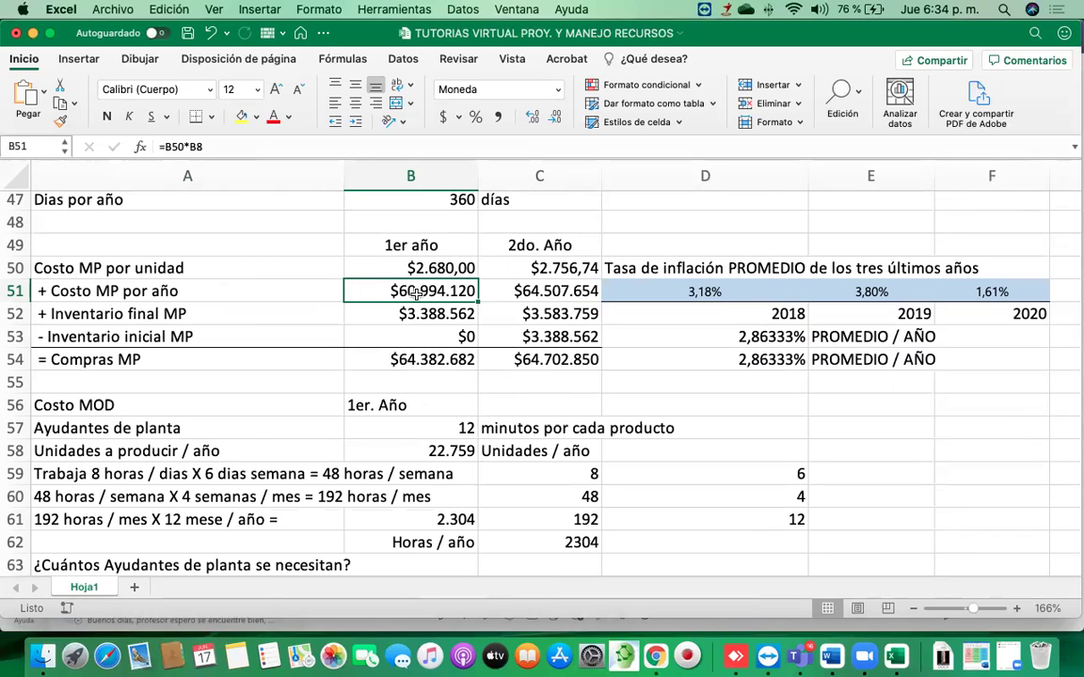
pyautogui.click(529, 291)
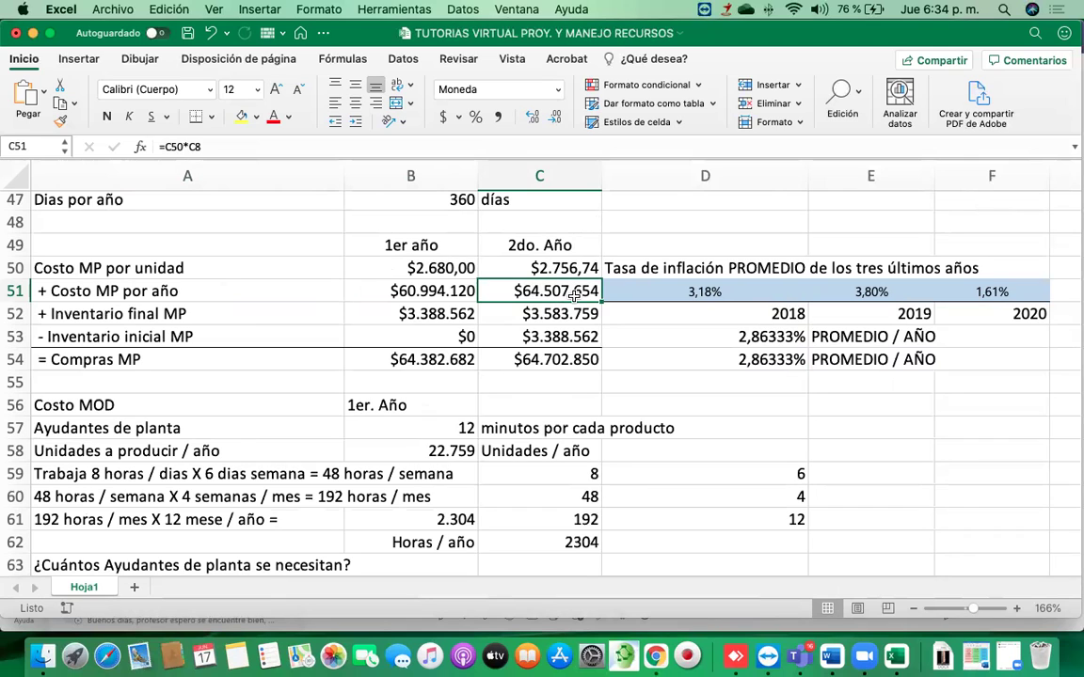
pyautogui.scroll(-1, 562, 310)
pyautogui.scroll(-20, 565, 315)
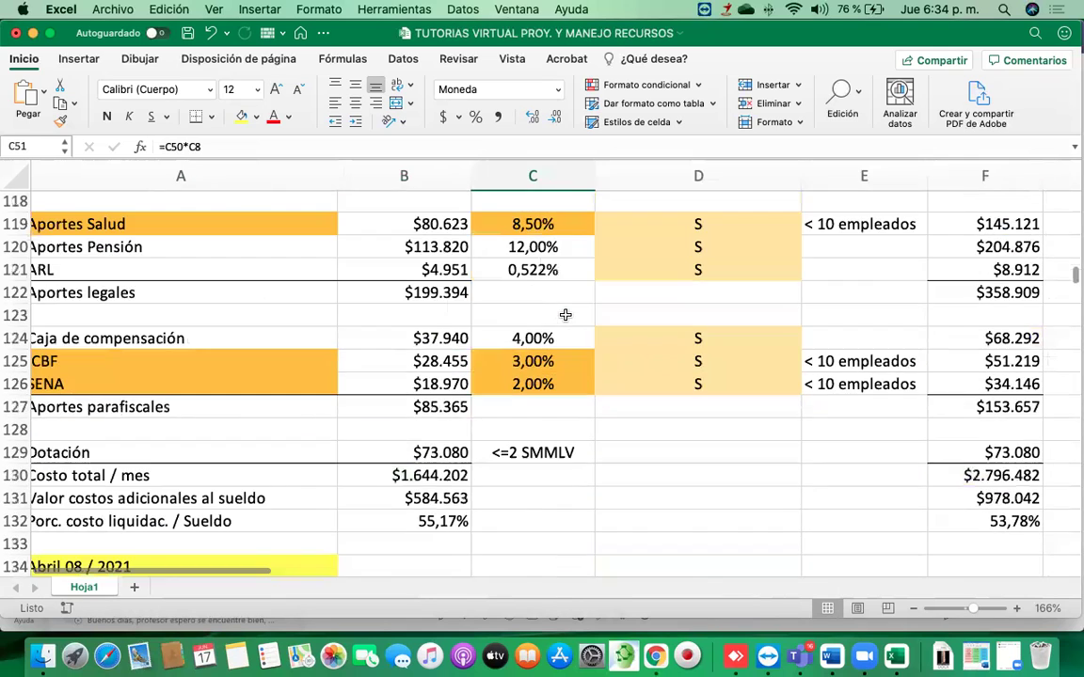
pyautogui.scroll(-20, 565, 315)
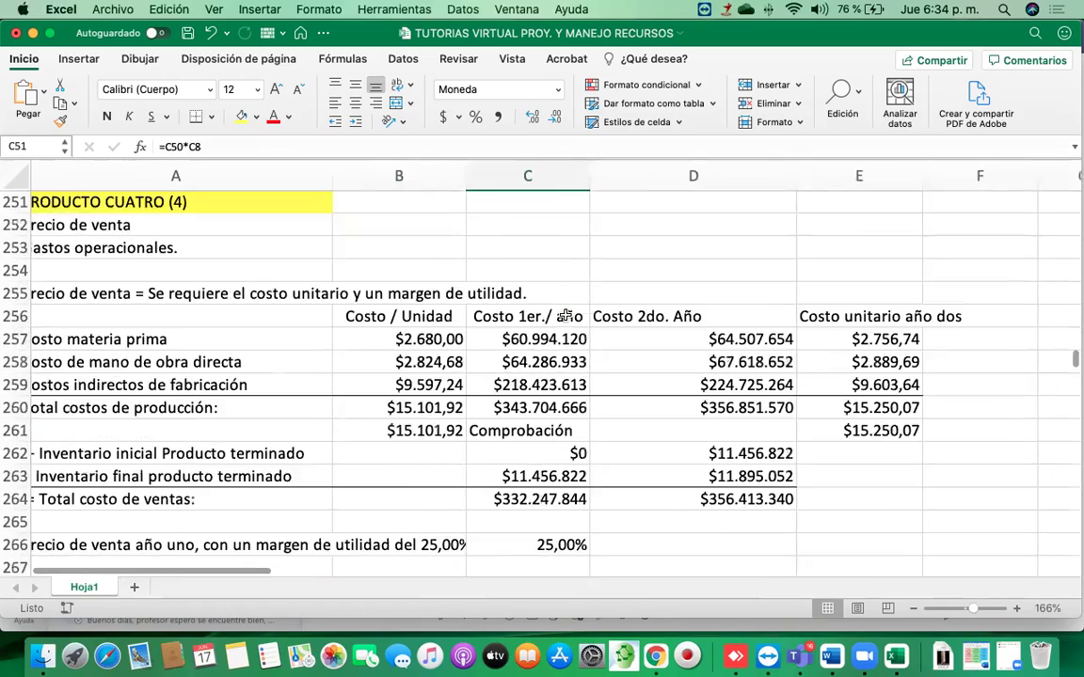
pyautogui.scroll(-20, 564, 315)
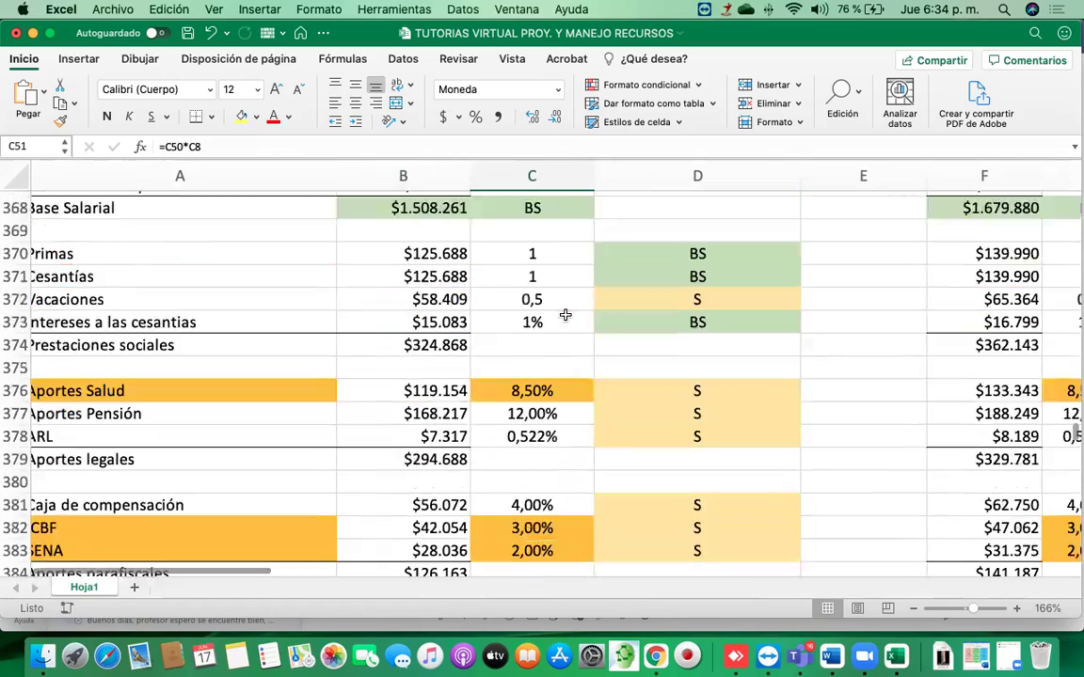
pyautogui.scroll(-20, 564, 315)
pyautogui.scroll(12, 564, 315)
pyautogui.scroll(5, 565, 315)
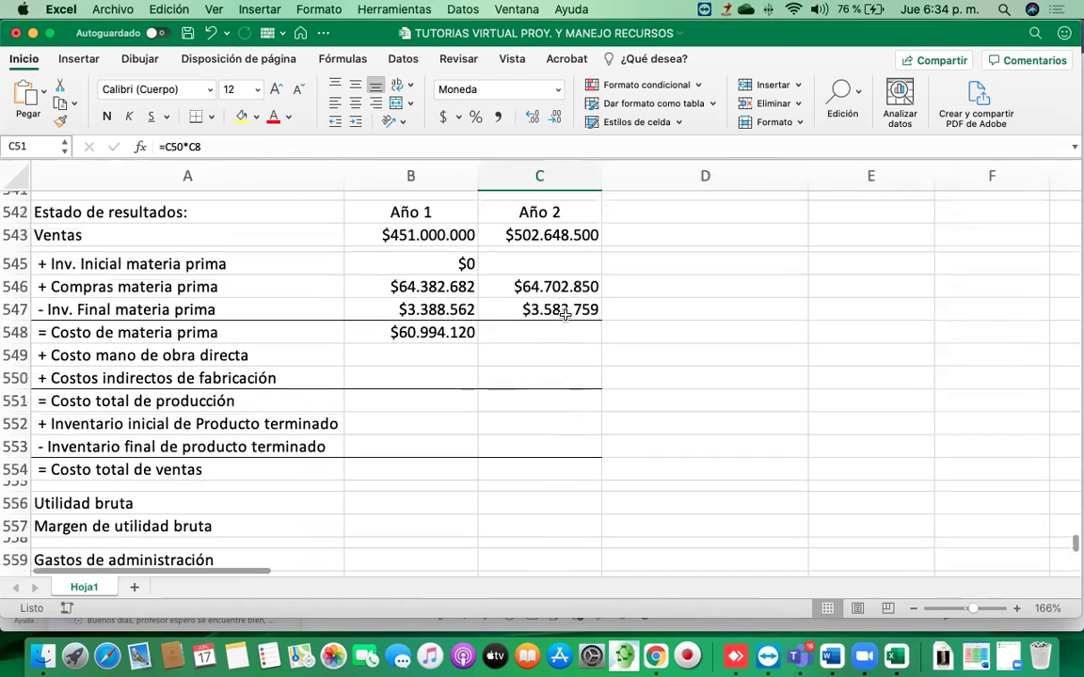
pyautogui.click(461, 332)
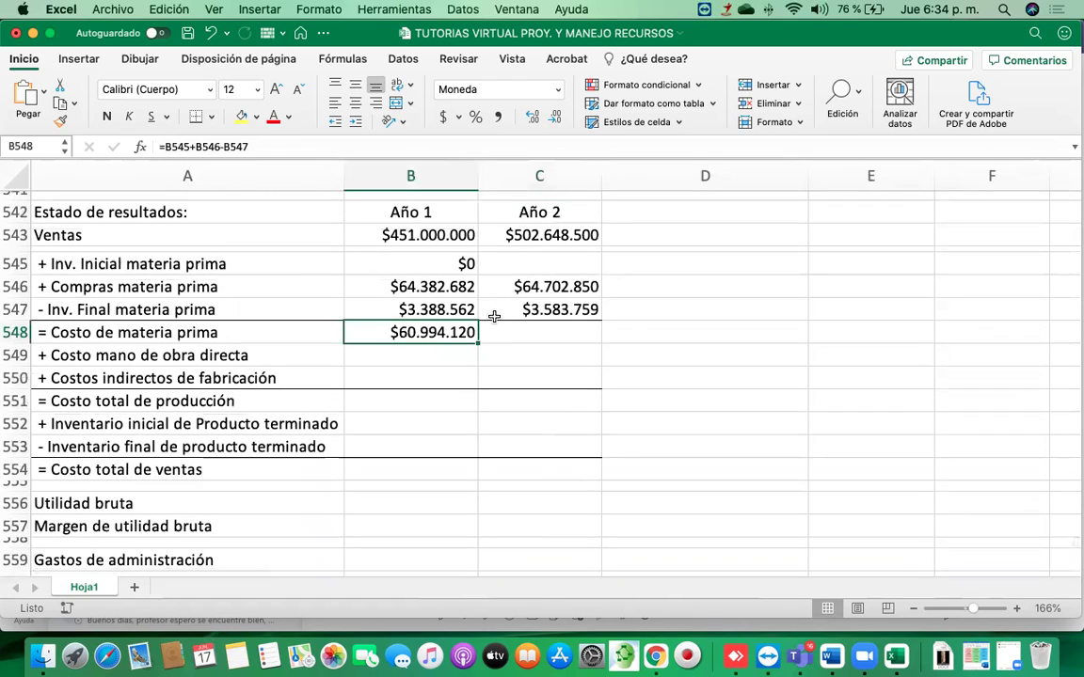
# Link the Año 2 Inv. Inicial materia prima in cell C545 to the Año 1 final inventory with the formula =B547
pyautogui.click(558, 262)
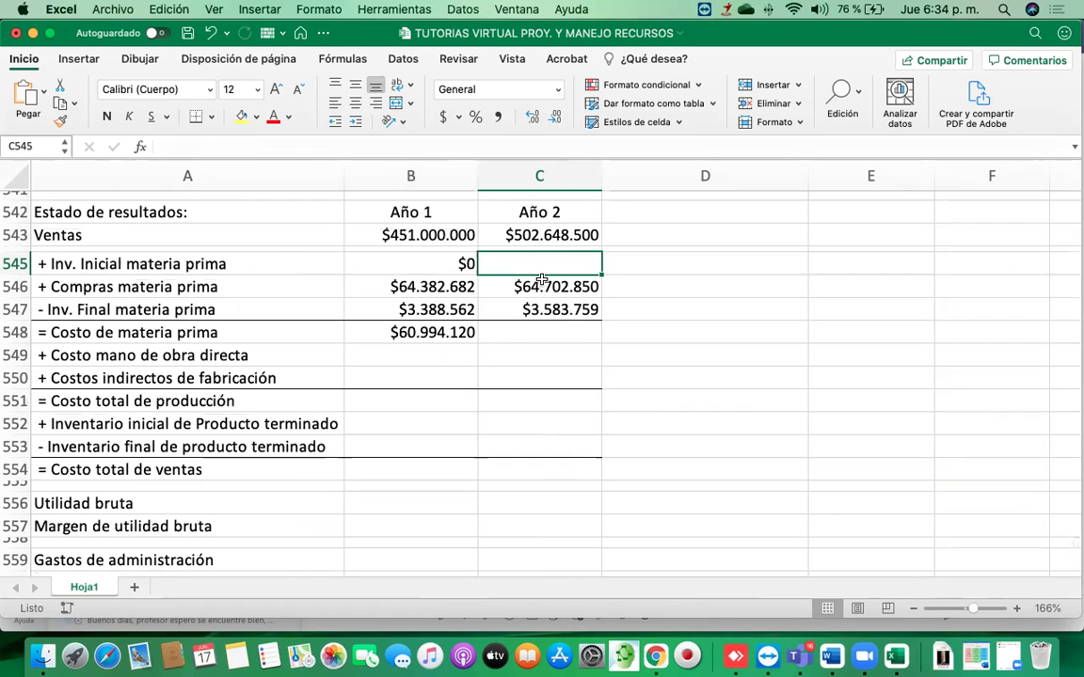
pyautogui.write('=')
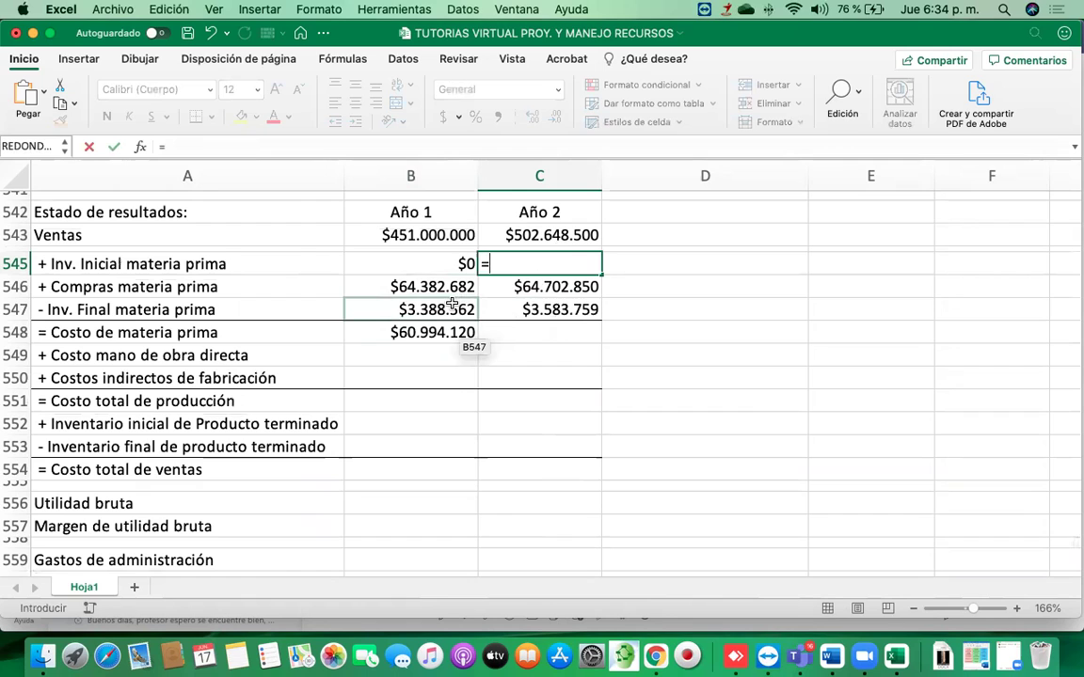
pyautogui.click(452, 305)
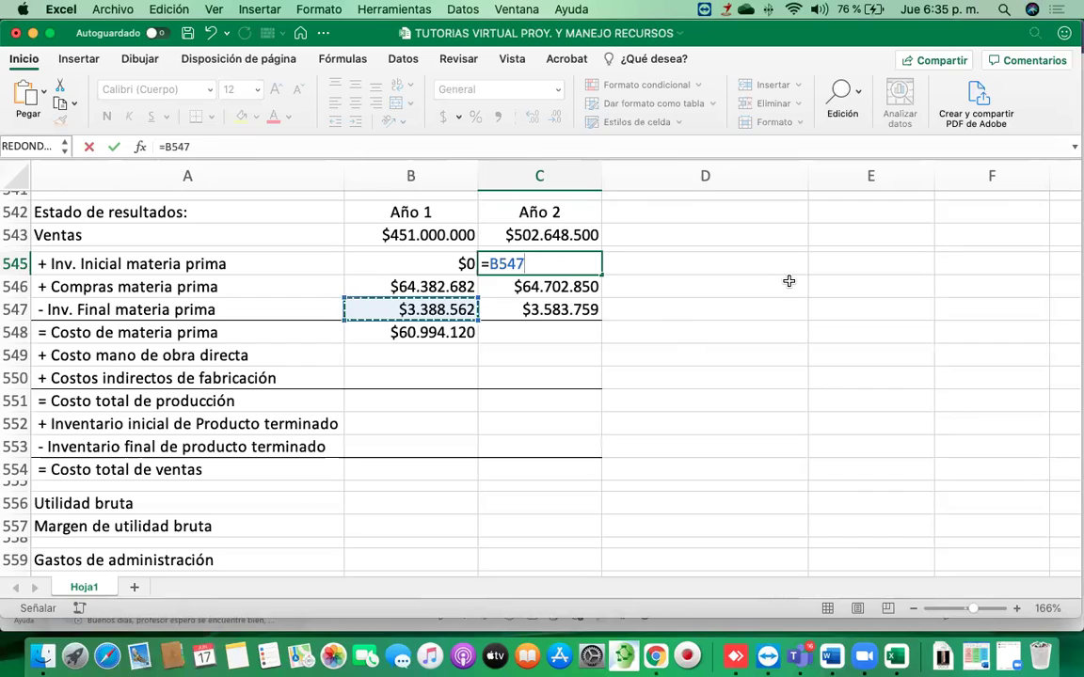
pyautogui.press('Return')
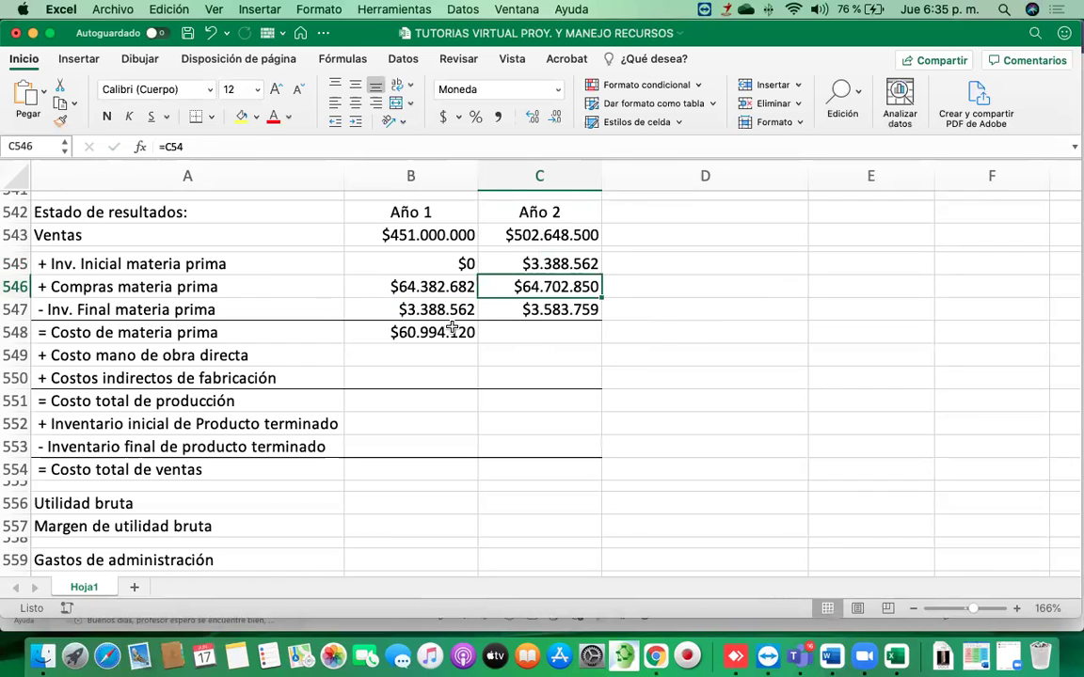
# Calculate the Año 2 Costo de materia prima in C548 with =C545+C546-C547 and compare it with the second-year Costo MP por año in C51
pyautogui.click(453, 328)
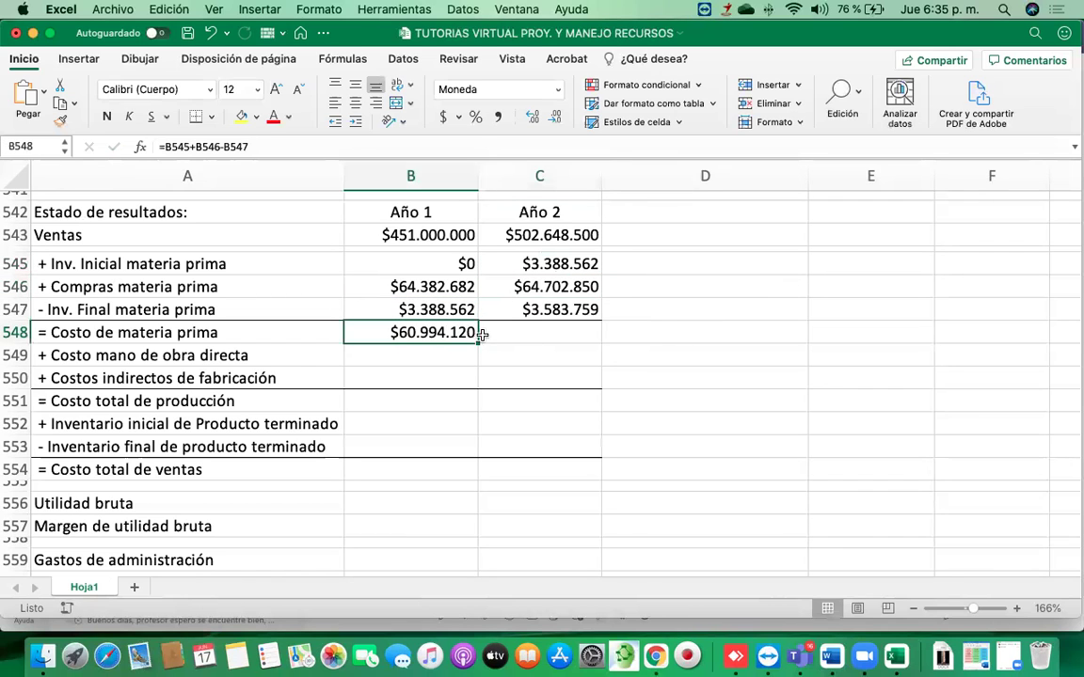
pyautogui.click(533, 329)
pyautogui.write('=')
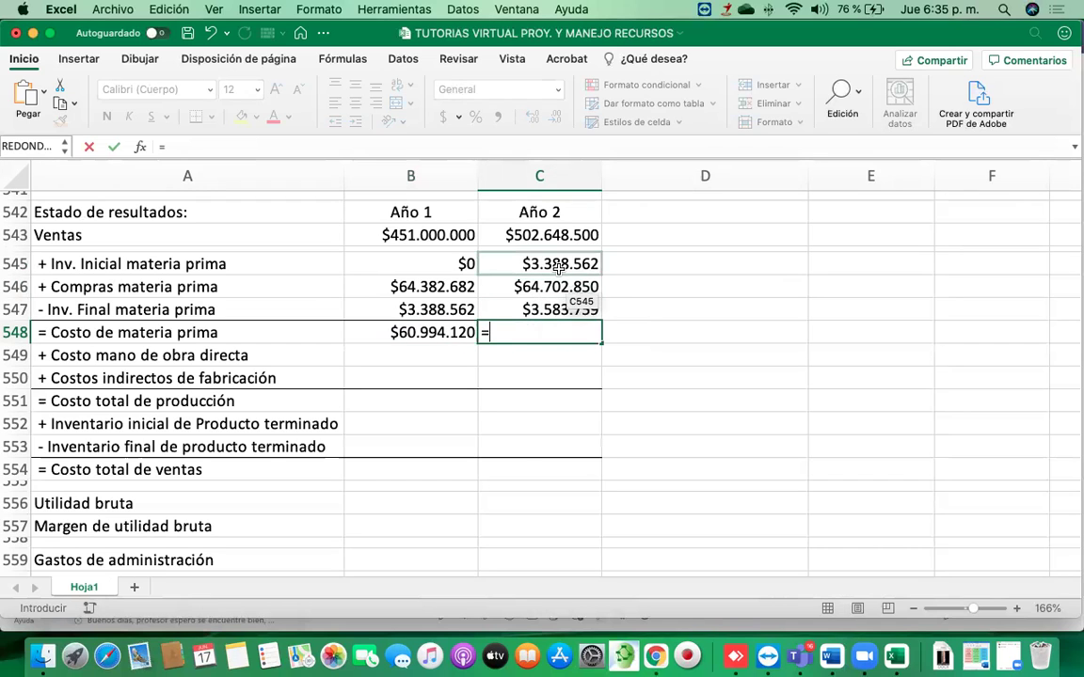
pyautogui.click(558, 267)
pyautogui.write('+')
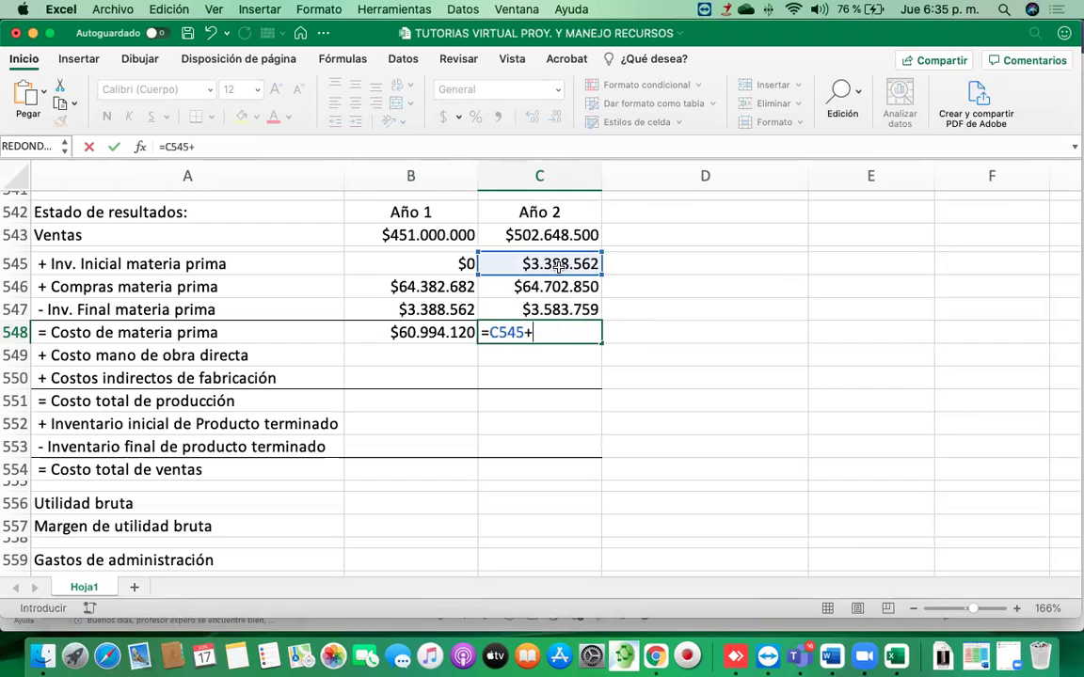
pyautogui.click(553, 287)
pyautogui.write('-')
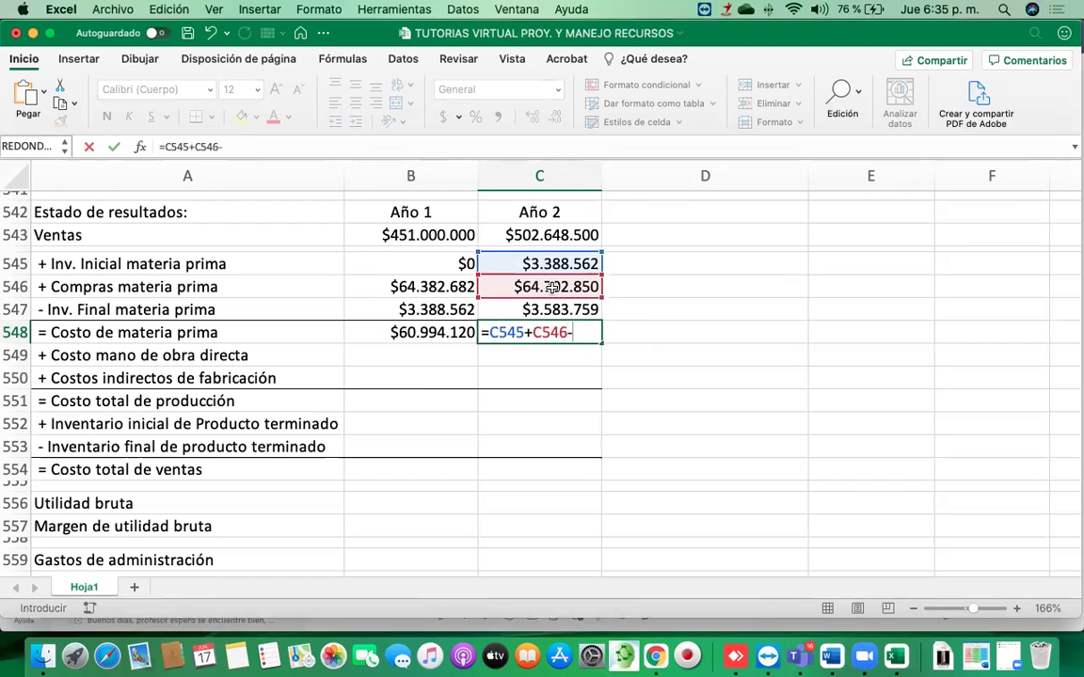
pyautogui.click(508, 309)
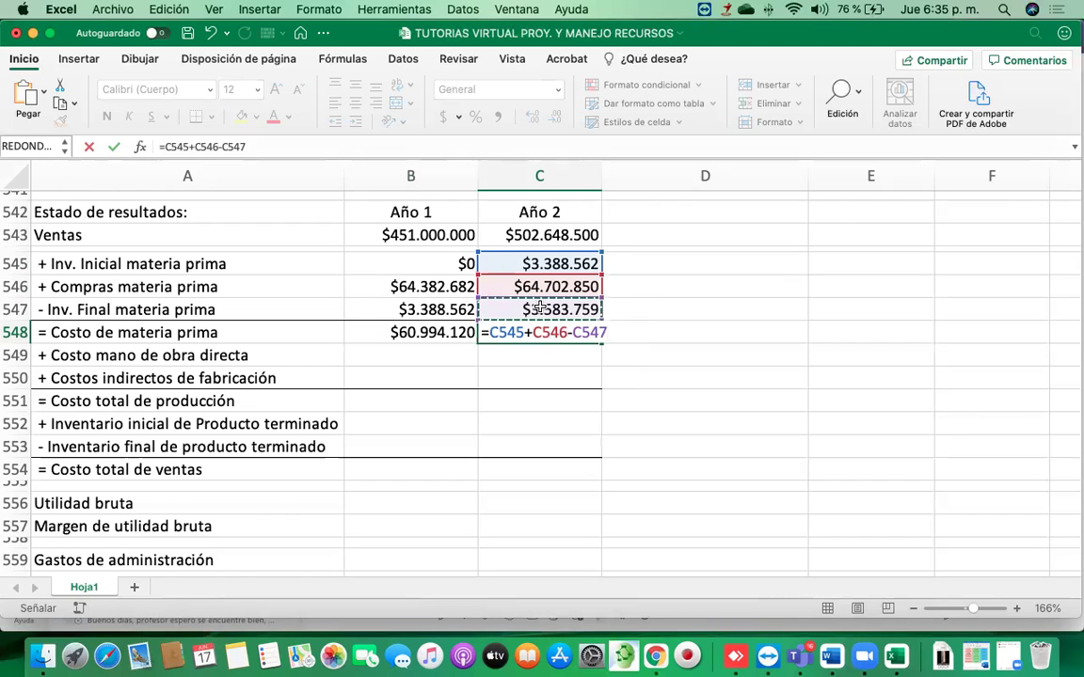
pyautogui.press('Return')
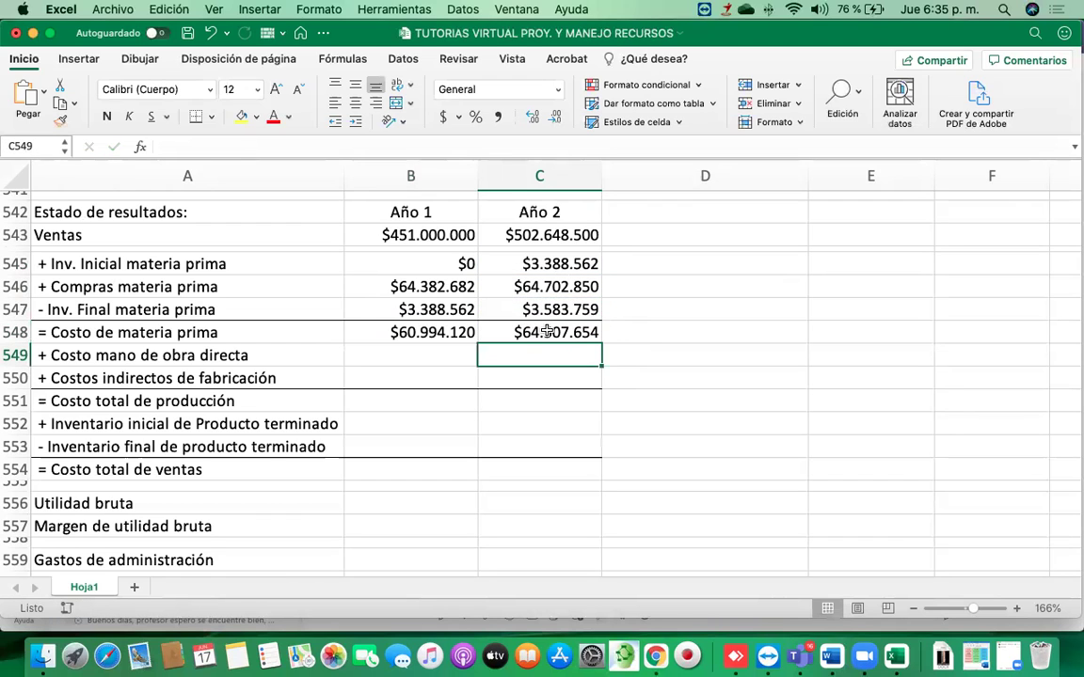
pyautogui.scroll(20, 574, 310)
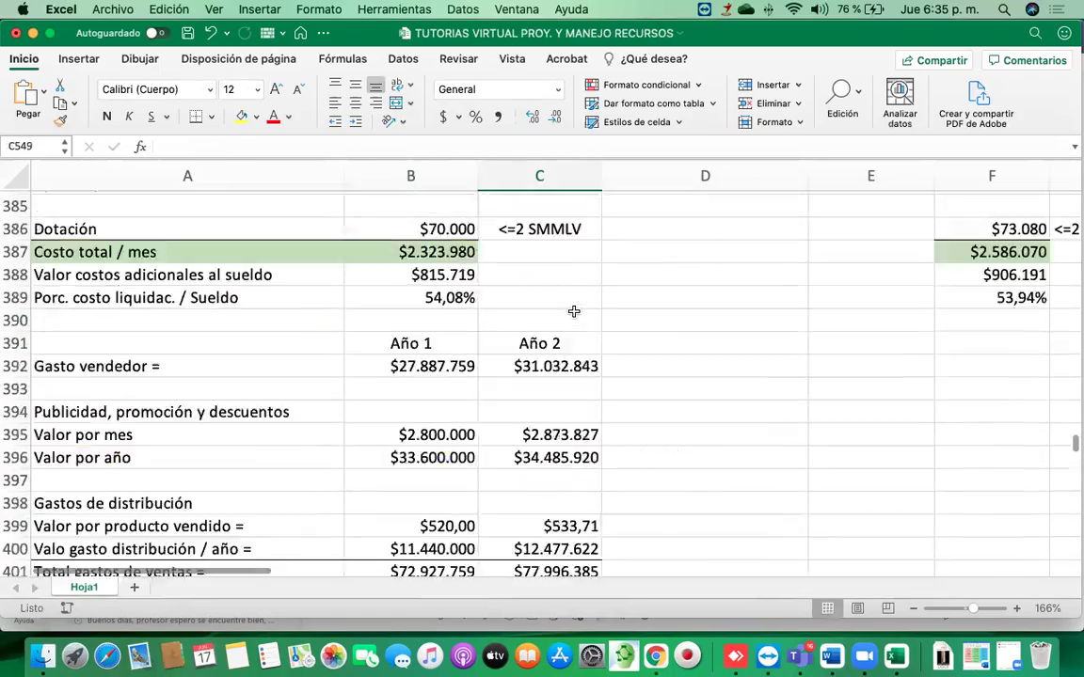
pyautogui.scroll(20, 573, 310)
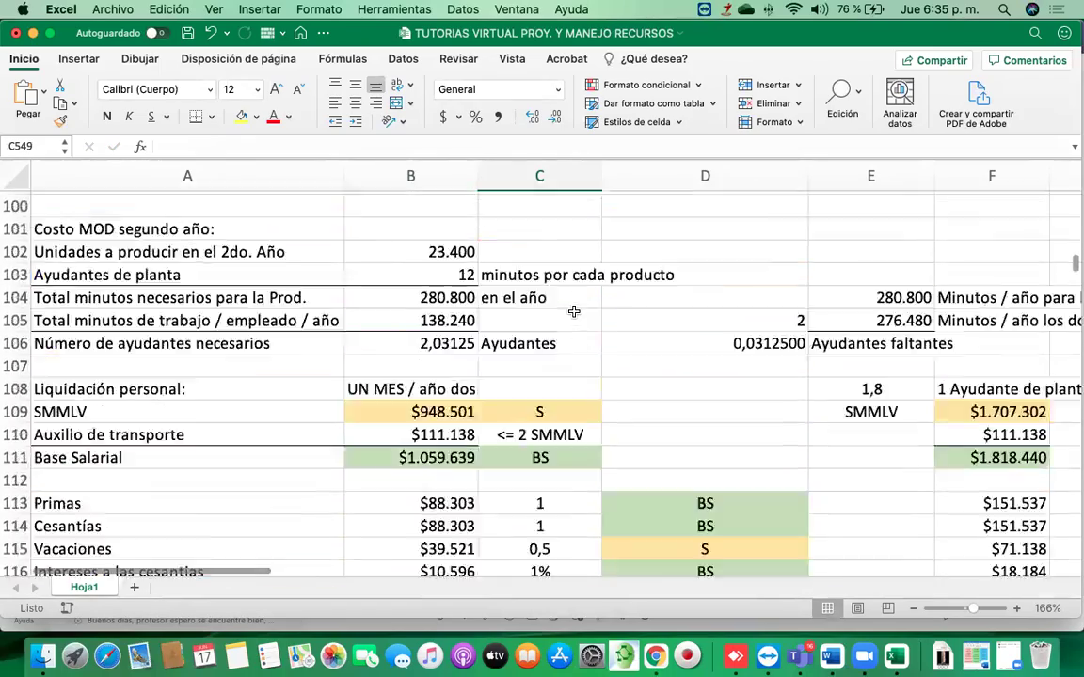
pyautogui.scroll(-8, 574, 310)
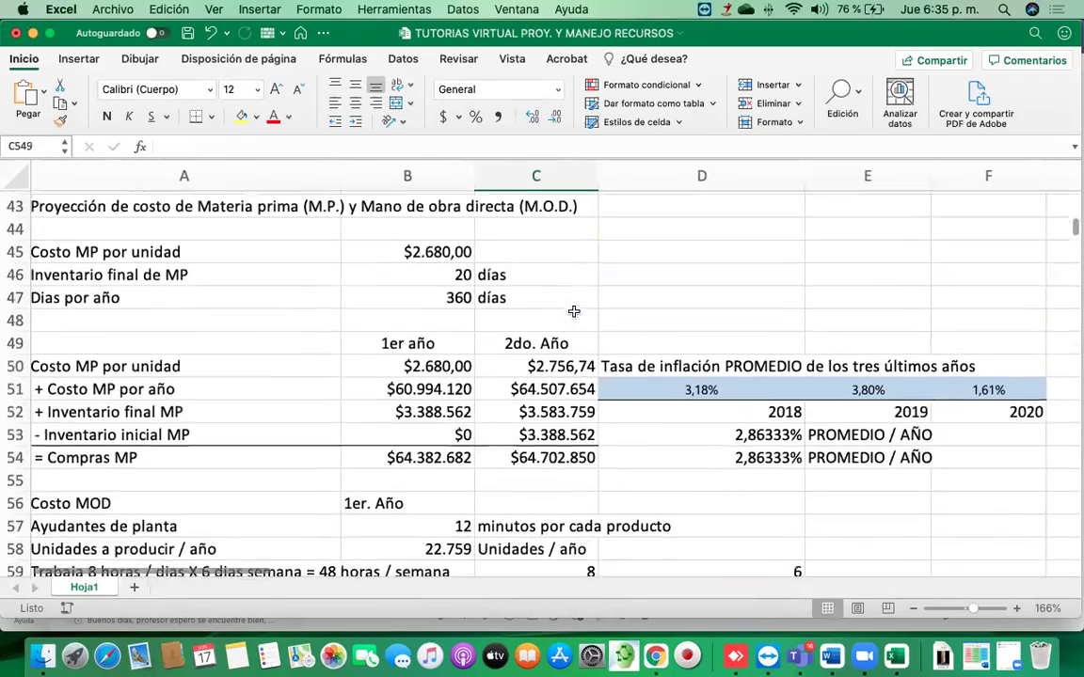
pyautogui.click(543, 342)
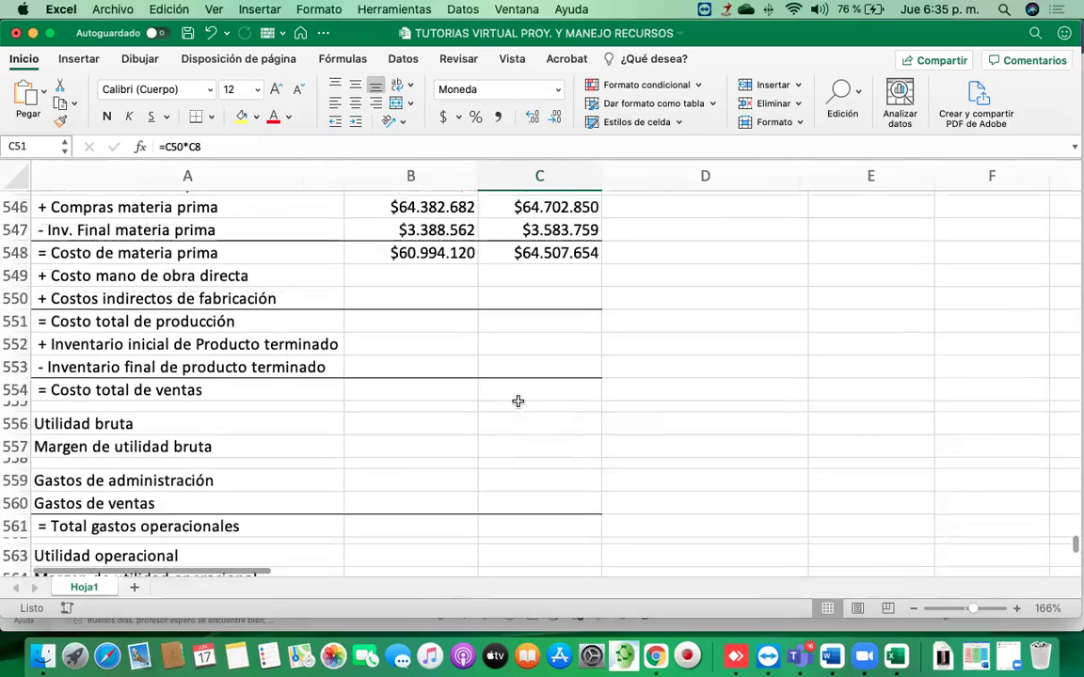
pyautogui.click(416, 303)
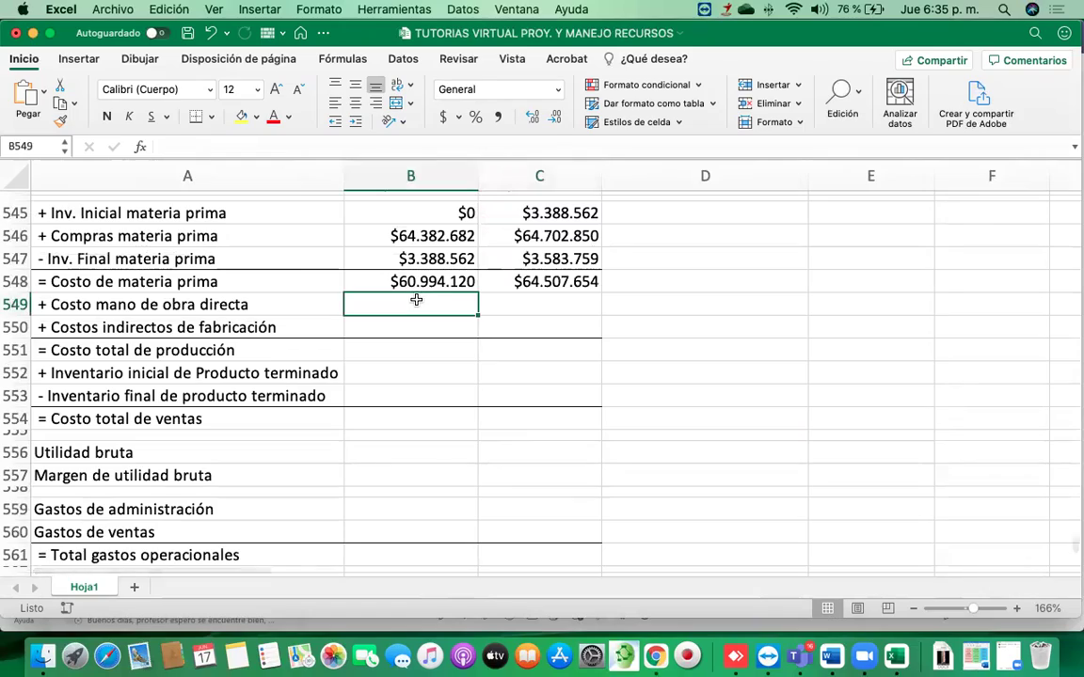
pyautogui.write('=')
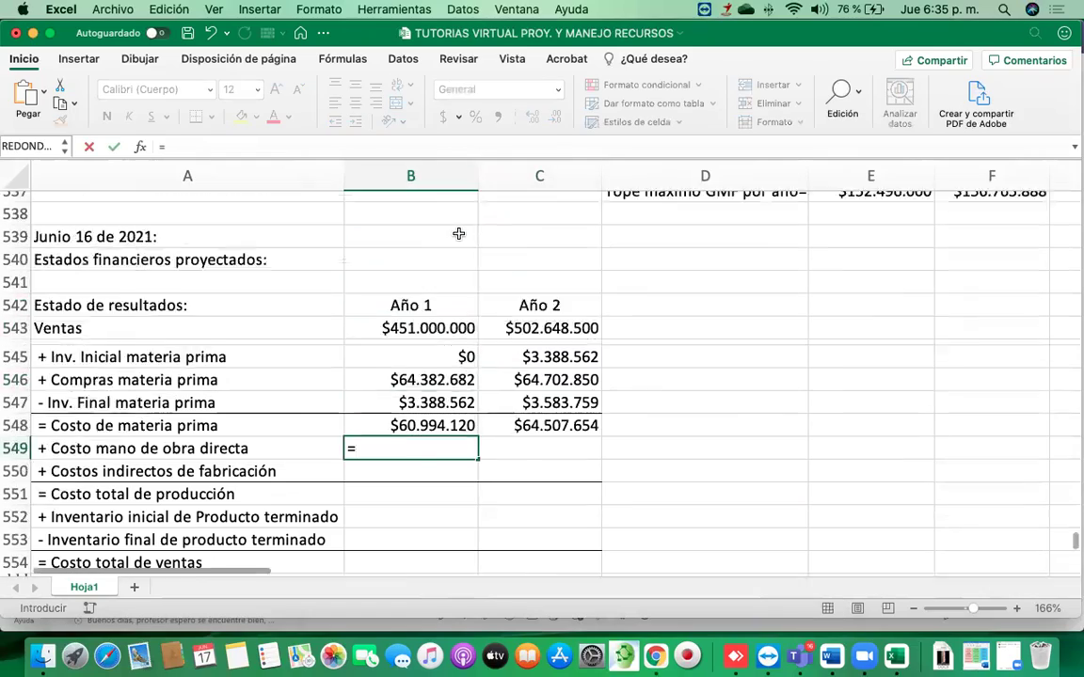
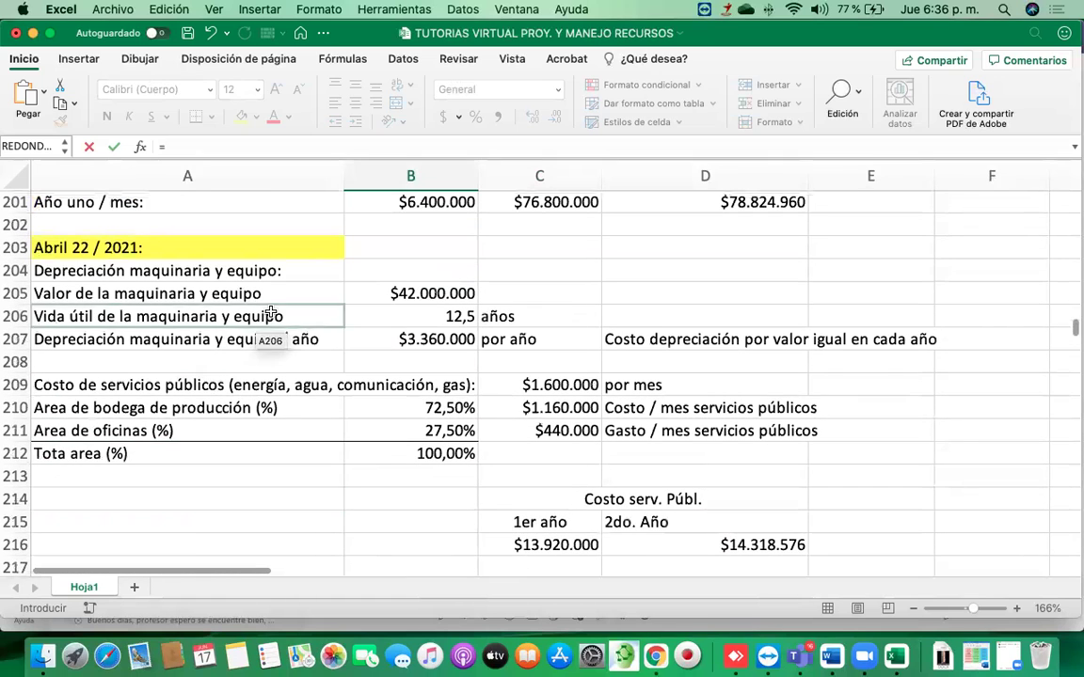
pyautogui.scroll(10, 270, 313)
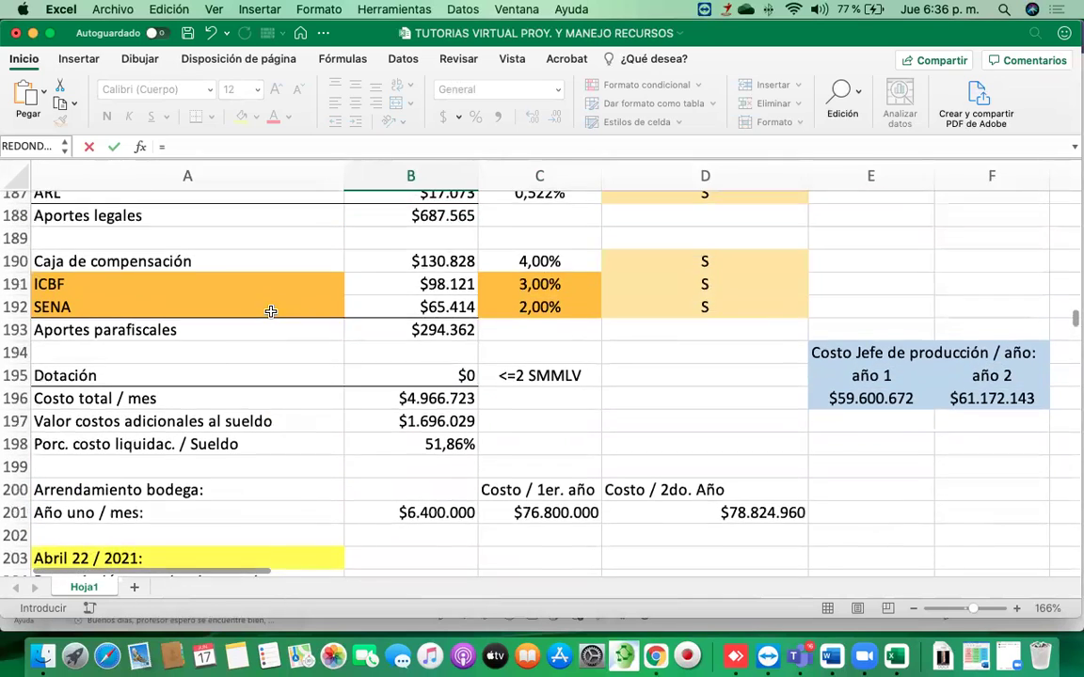
pyautogui.scroll(20, 270, 311)
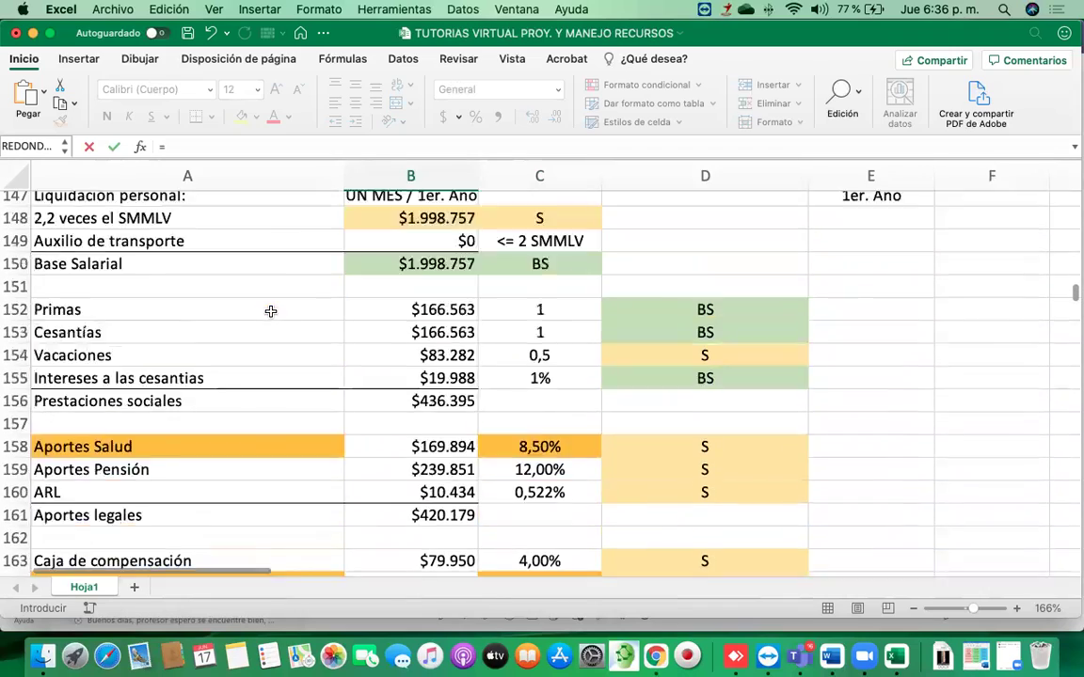
pyautogui.scroll(11, 270, 312)
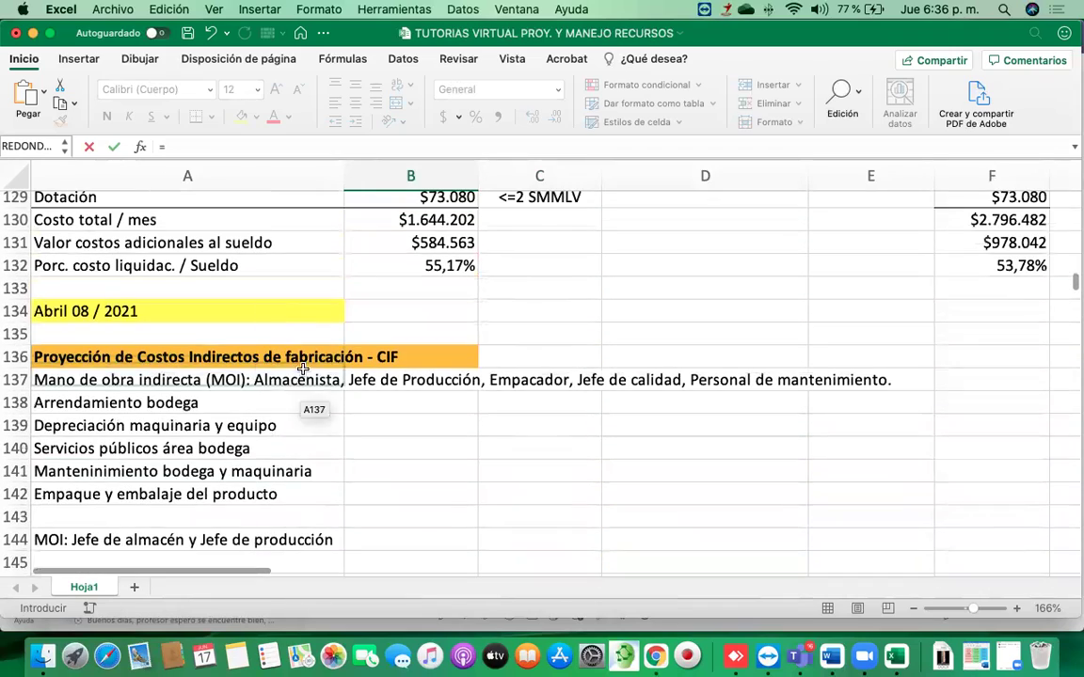
pyautogui.scroll(5, 278, 279)
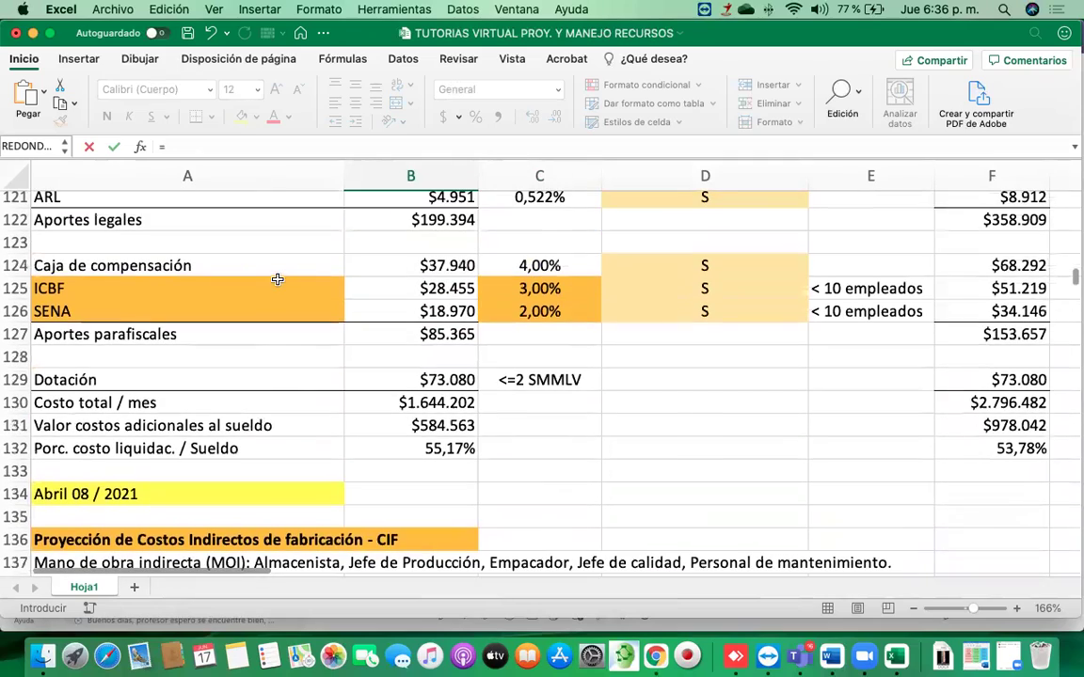
pyautogui.scroll(10, 357, 307)
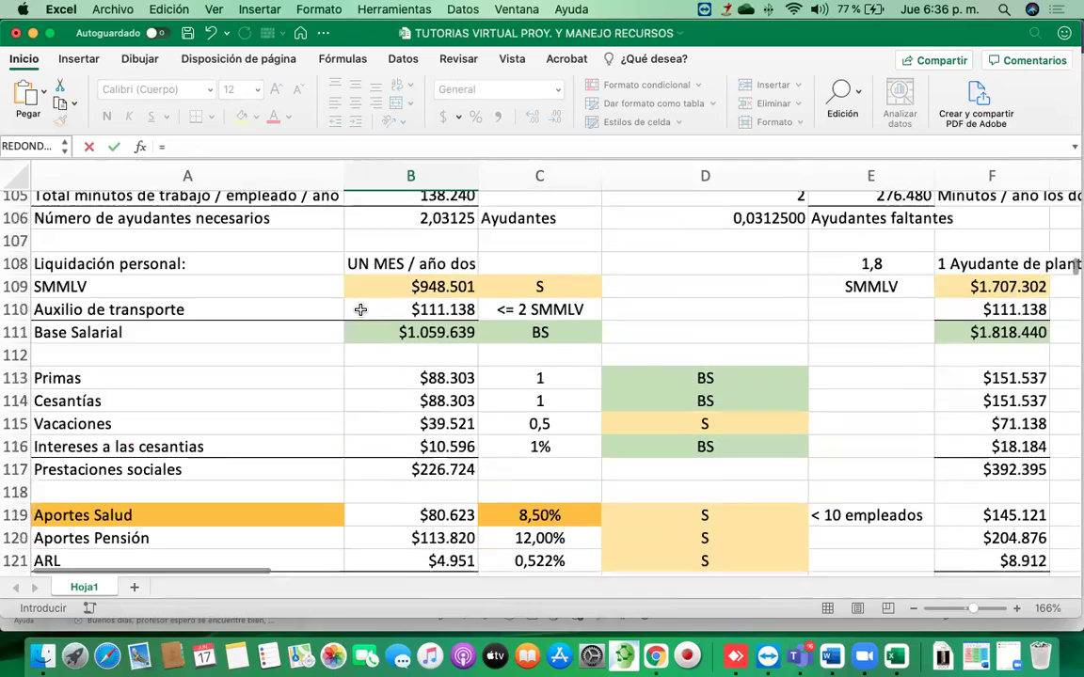
pyautogui.scroll(3, 358, 310)
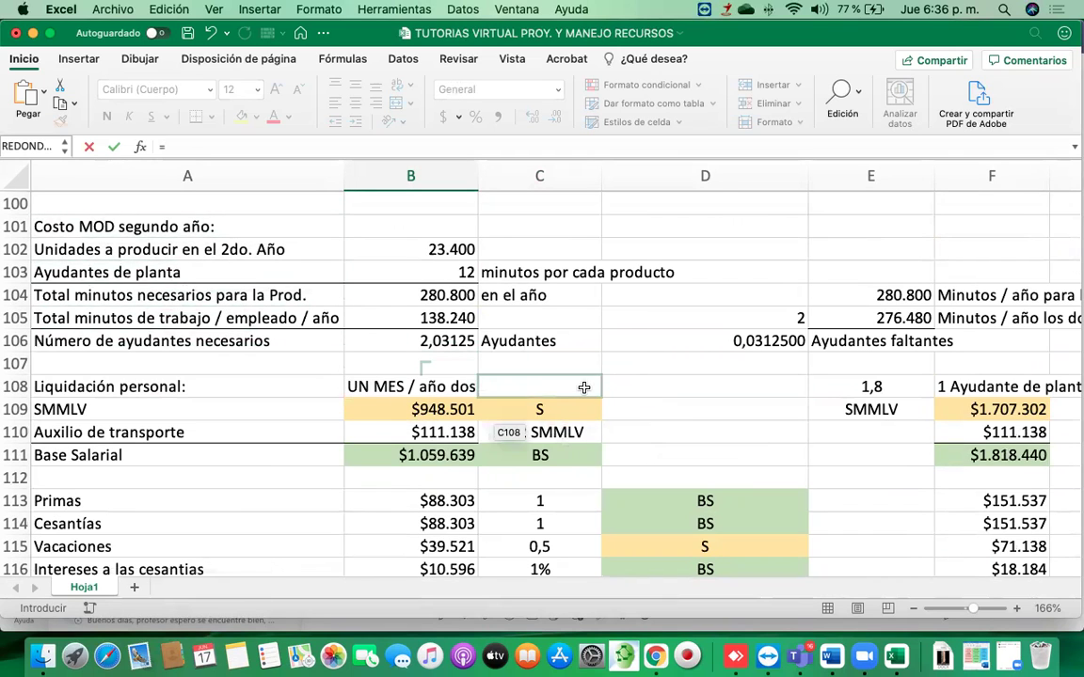
pyautogui.scroll(5, 779, 392)
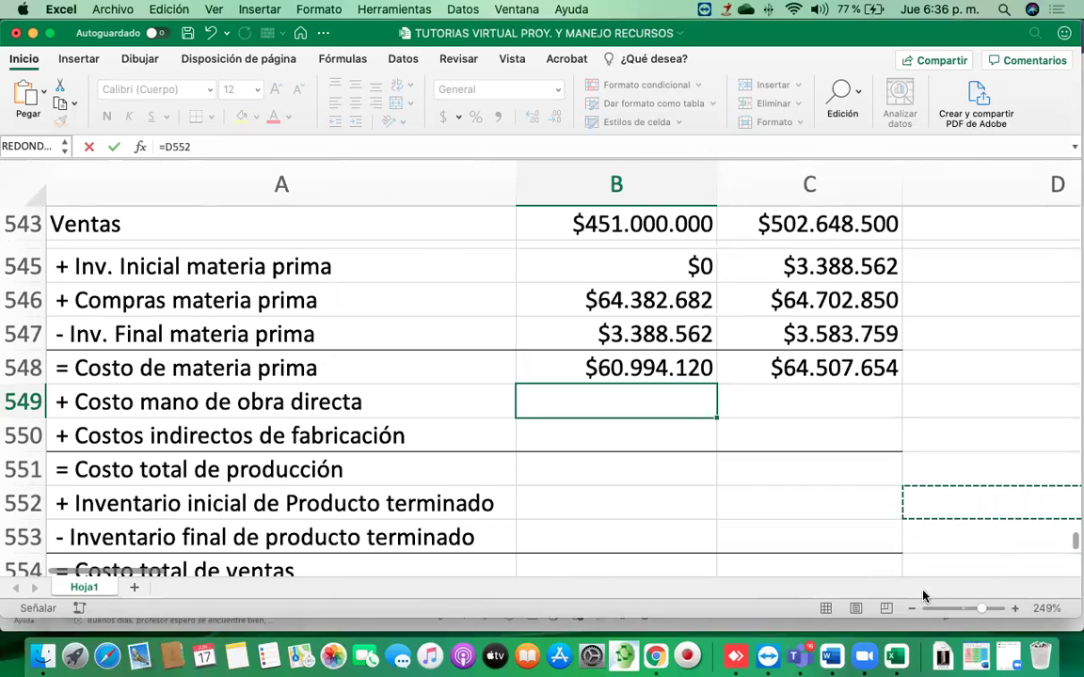
pyautogui.press('Escape')
# Reduce the worksheet zoom to 150%
pyautogui.click(912, 609)
pyautogui.click(911, 609)
pyautogui.click(912, 609)
pyautogui.click(911, 609)
pyautogui.click(912, 609)
pyautogui.click(912, 608)
pyautogui.click(912, 609)
pyautogui.click(911, 609)
pyautogui.click(912, 609)
pyautogui.click(911, 608)
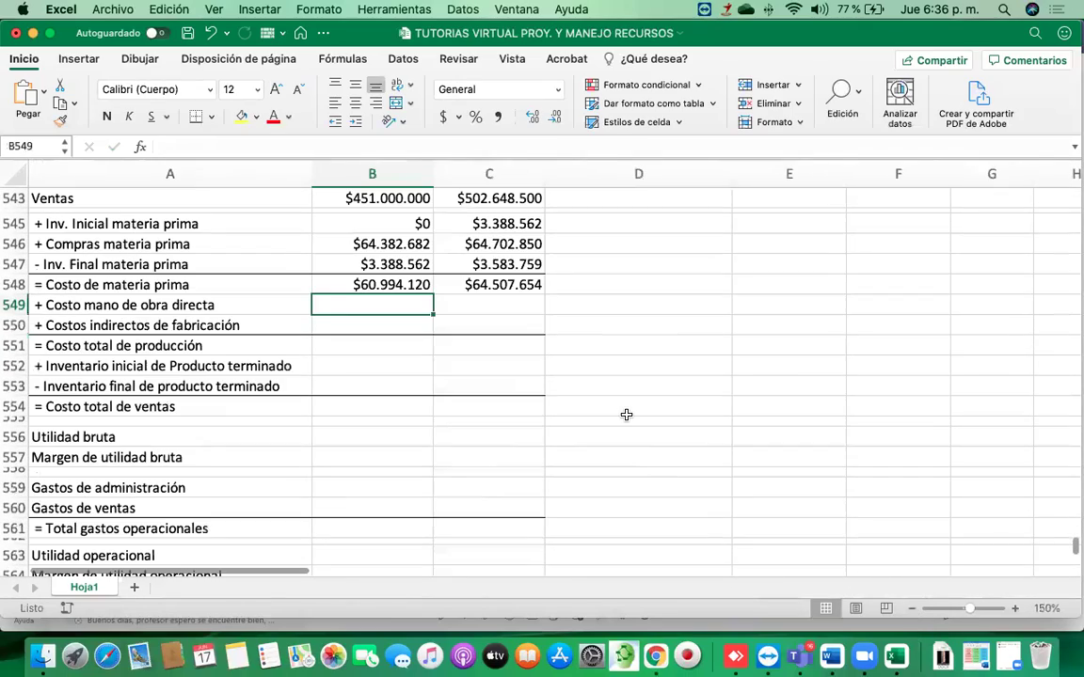
# Look through the earlier cost sections for the annual direct labour cost, down to the production cost and sale price tables from row 256
pyautogui.scroll(20, 625, 415)
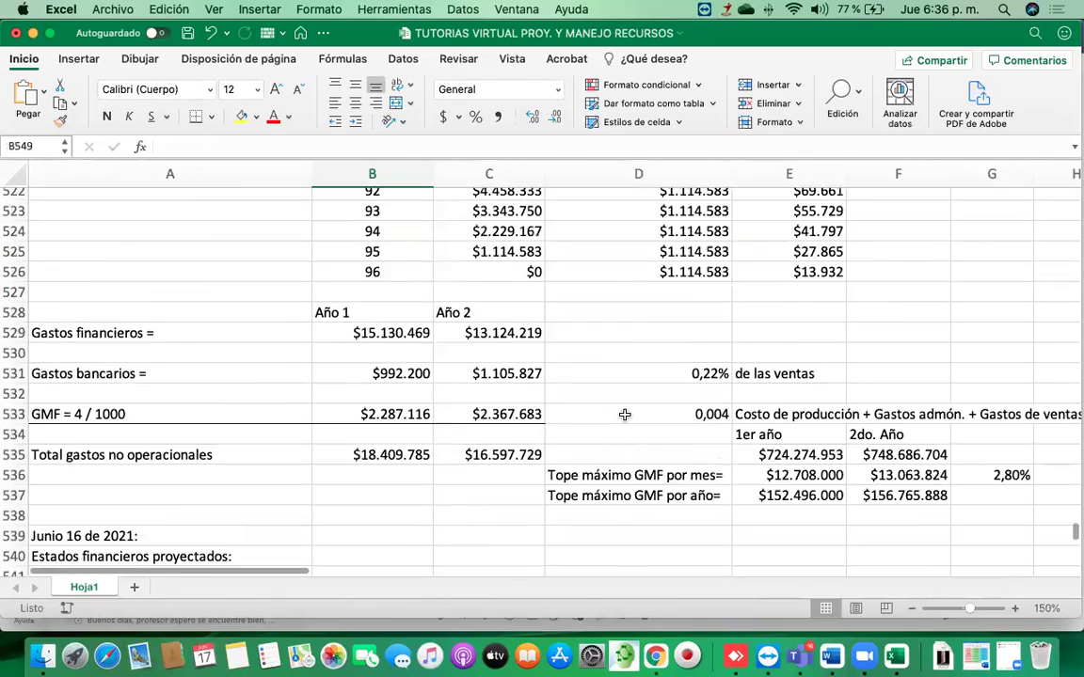
pyautogui.scroll(20, 625, 415)
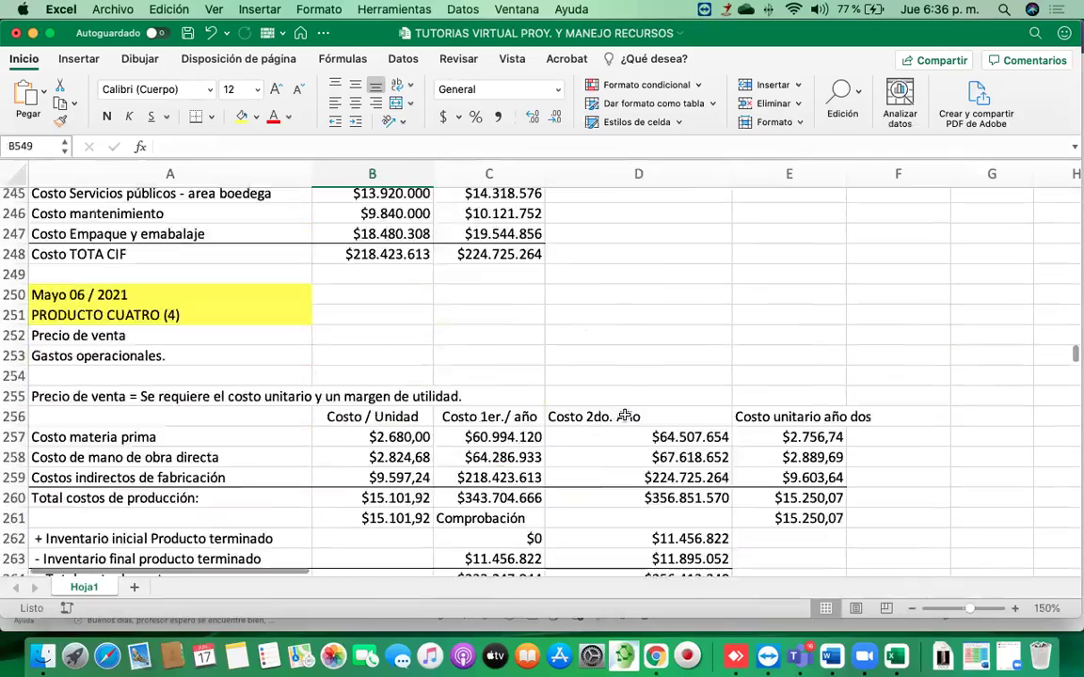
pyautogui.scroll(-10, 625, 415)
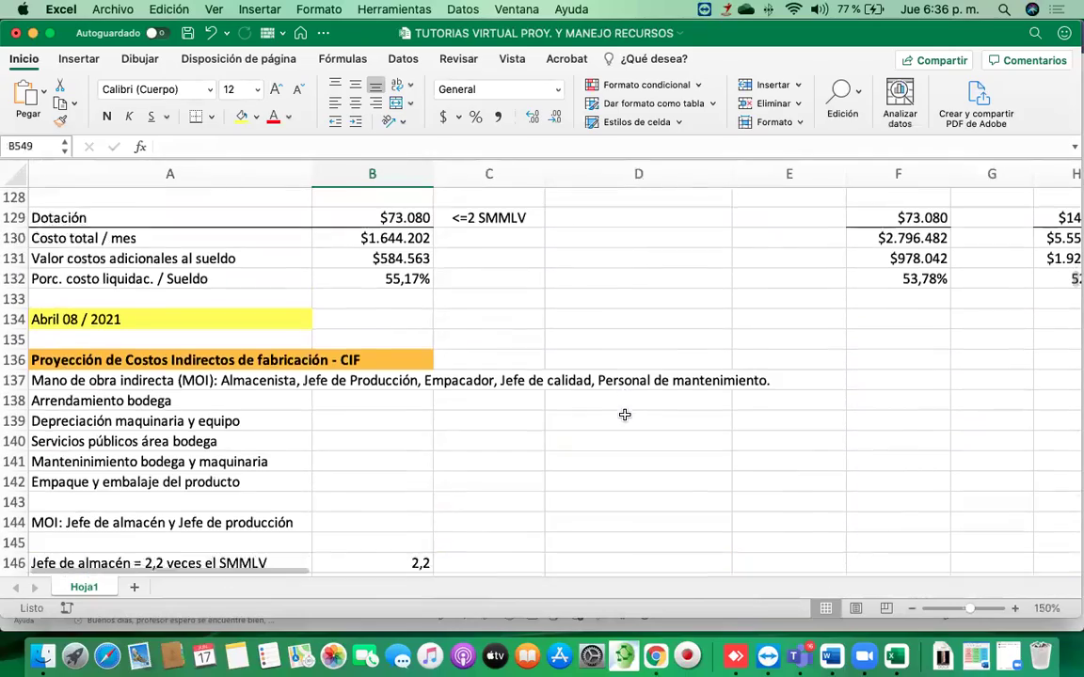
pyautogui.scroll(-10, 621, 415)
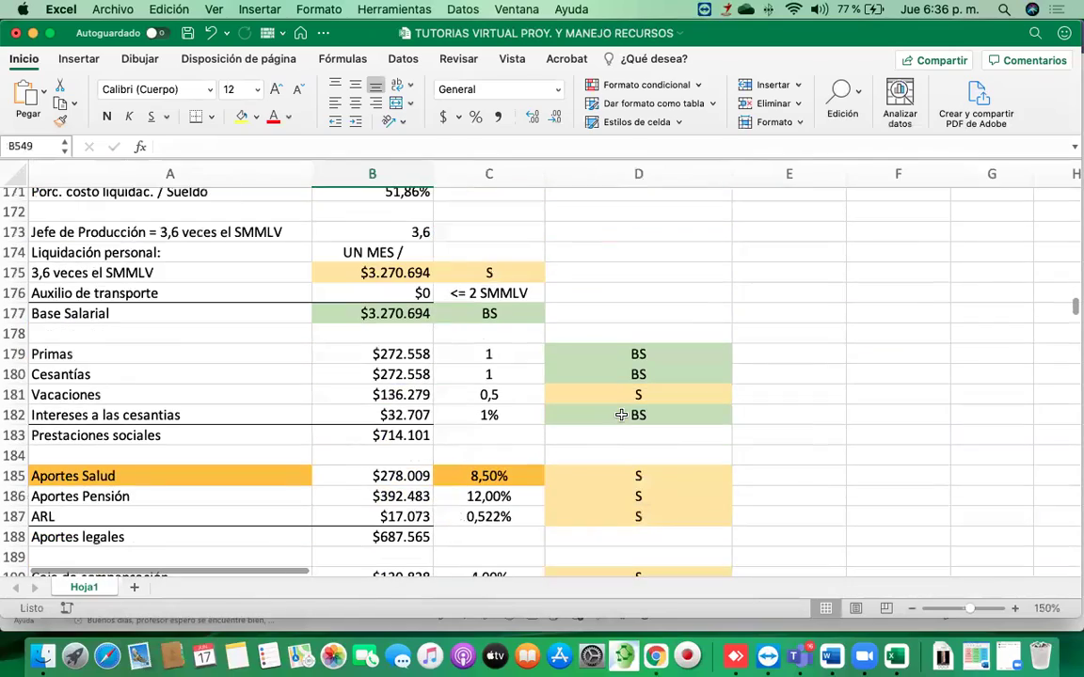
pyautogui.scroll(-10, 621, 415)
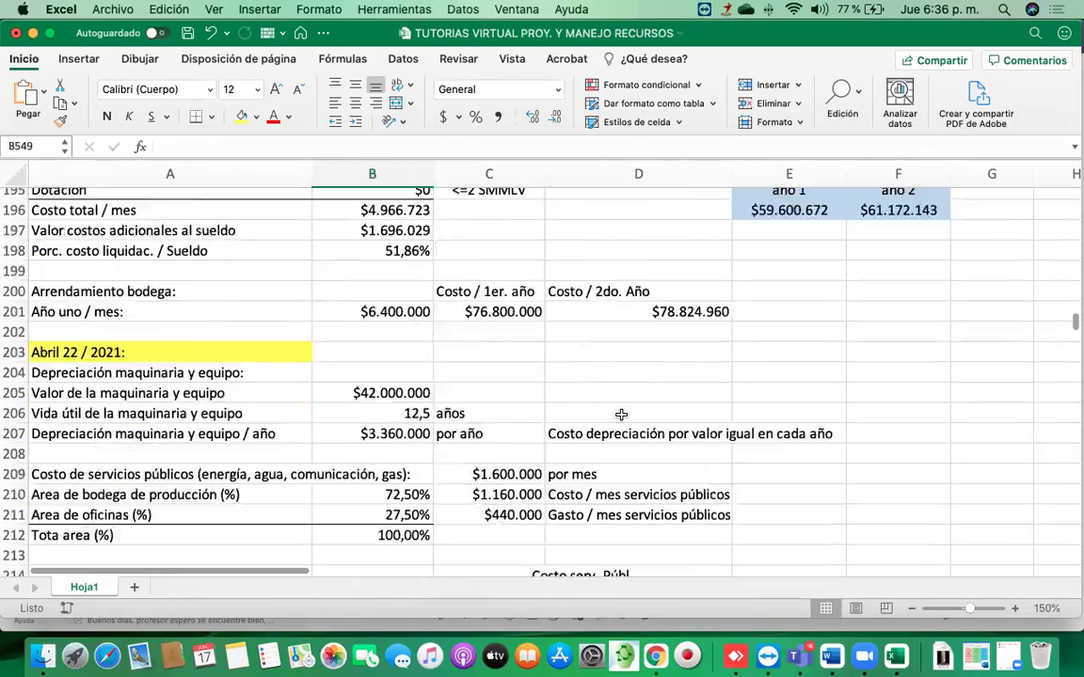
pyautogui.scroll(-9, 621, 415)
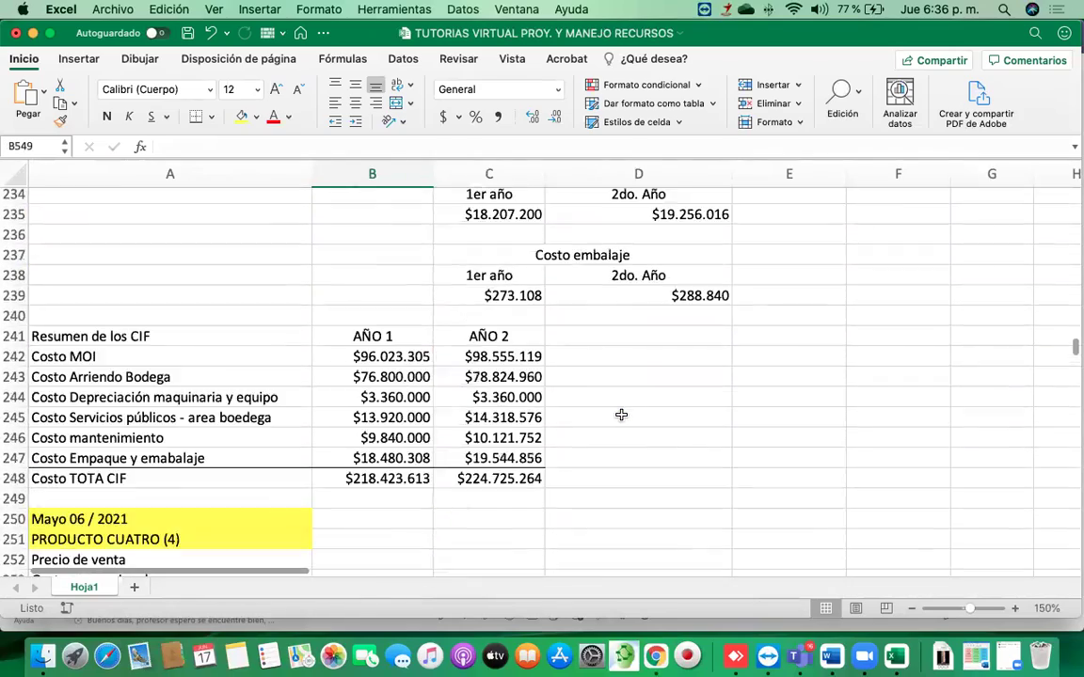
pyautogui.scroll(-5, 621, 415)
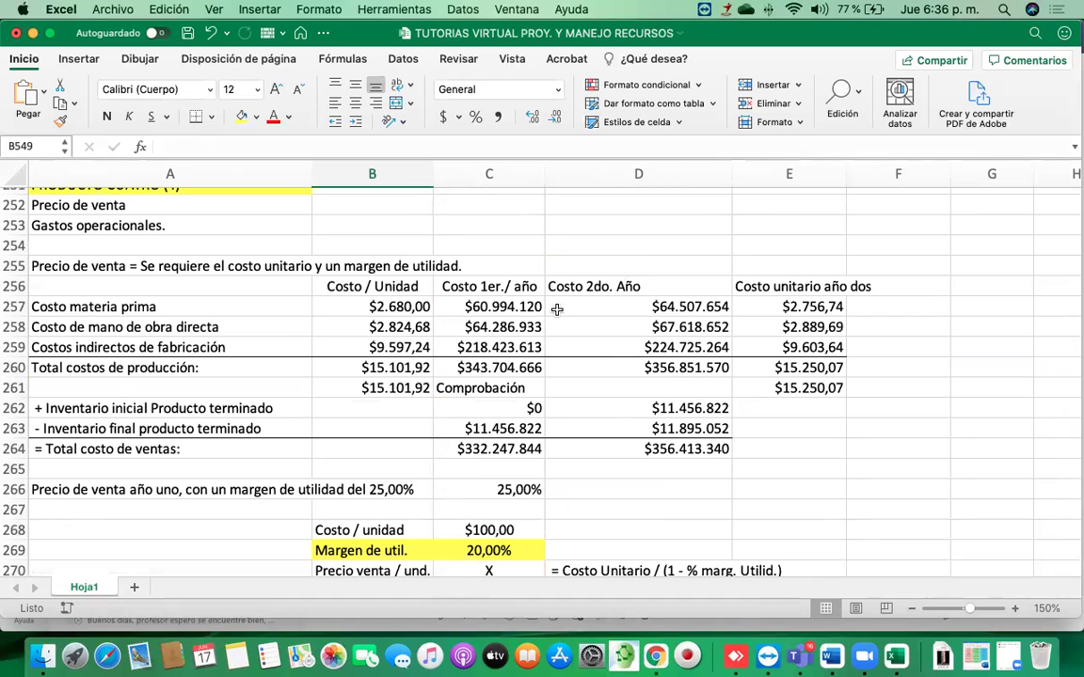
pyautogui.scroll(-3, 299, 374)
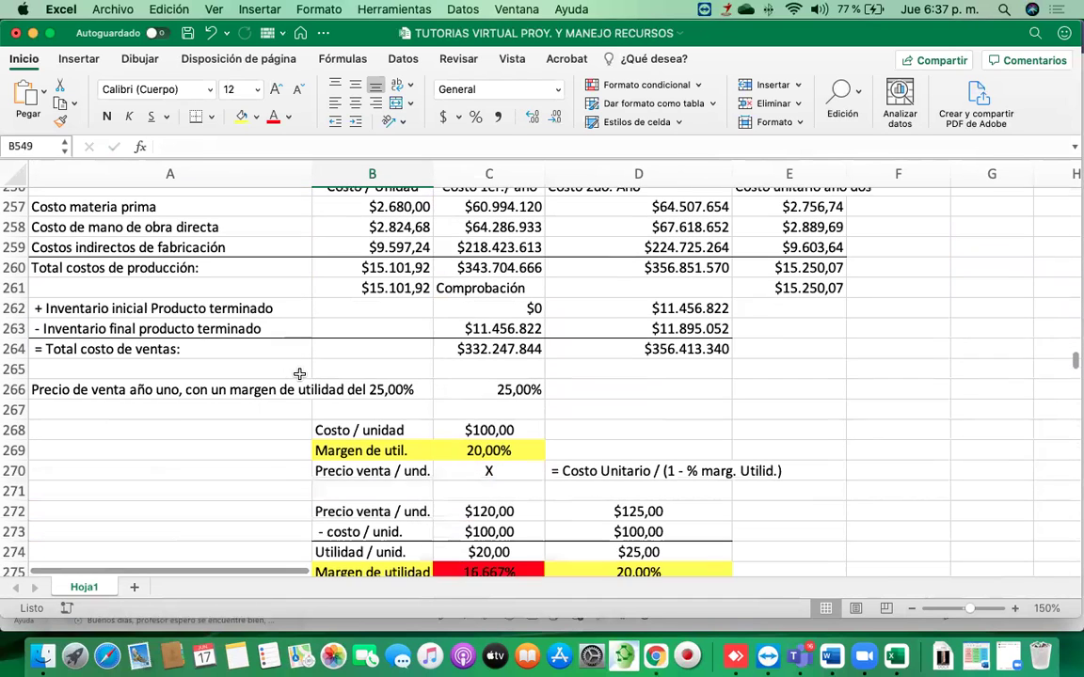
pyautogui.scroll(-8, 299, 375)
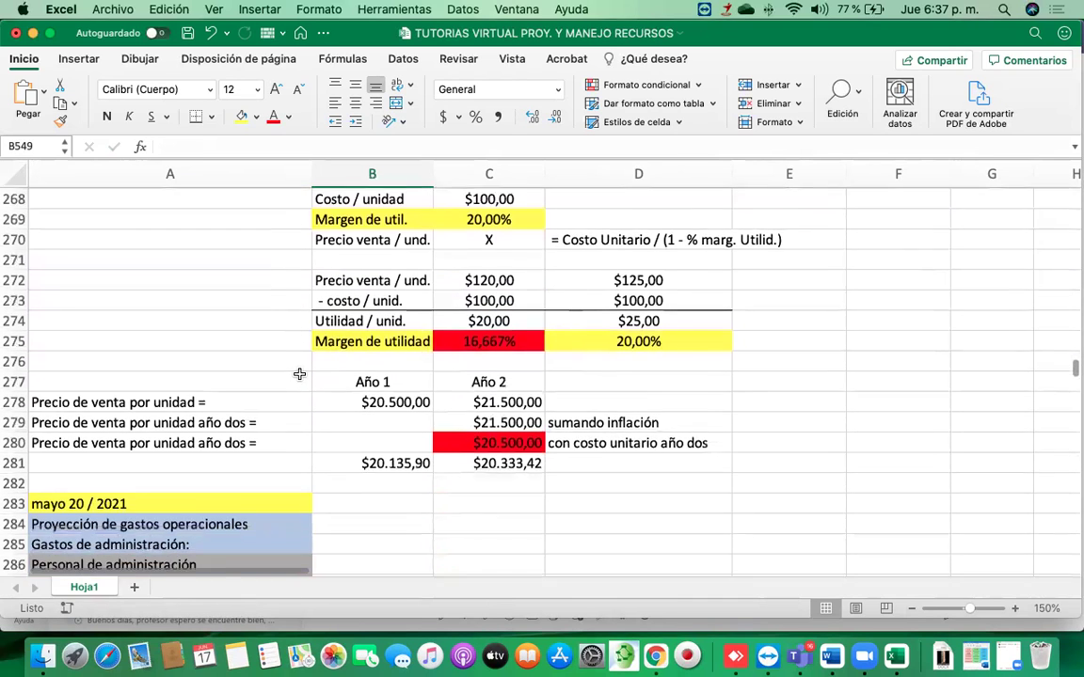
pyautogui.scroll(8, 308, 363)
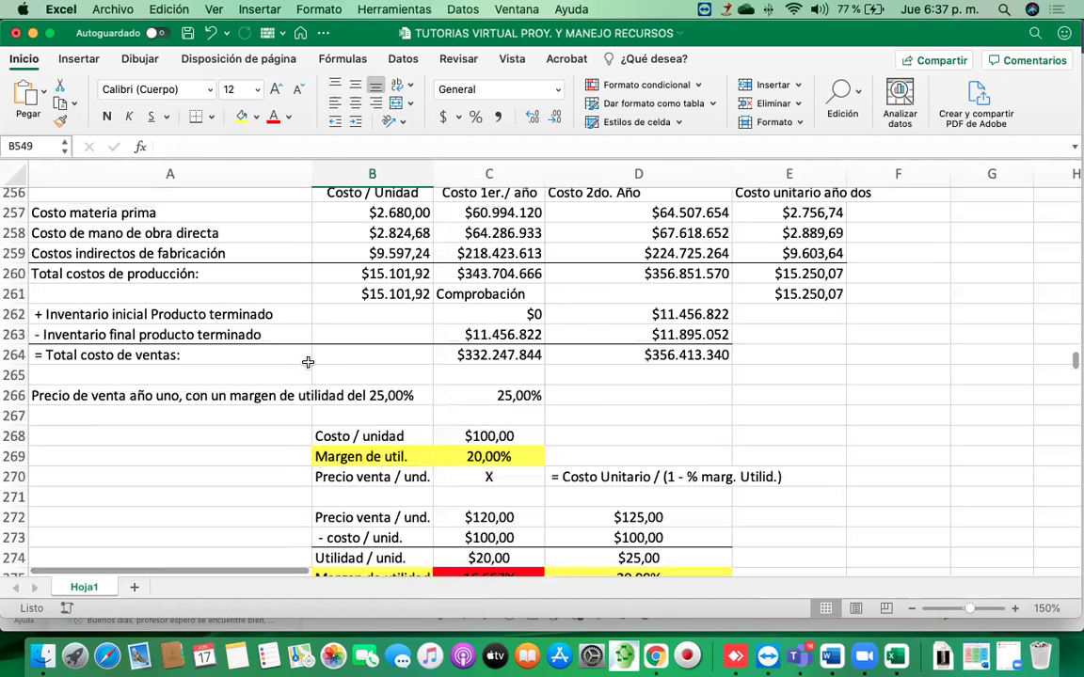
pyautogui.scroll(3, 390, 383)
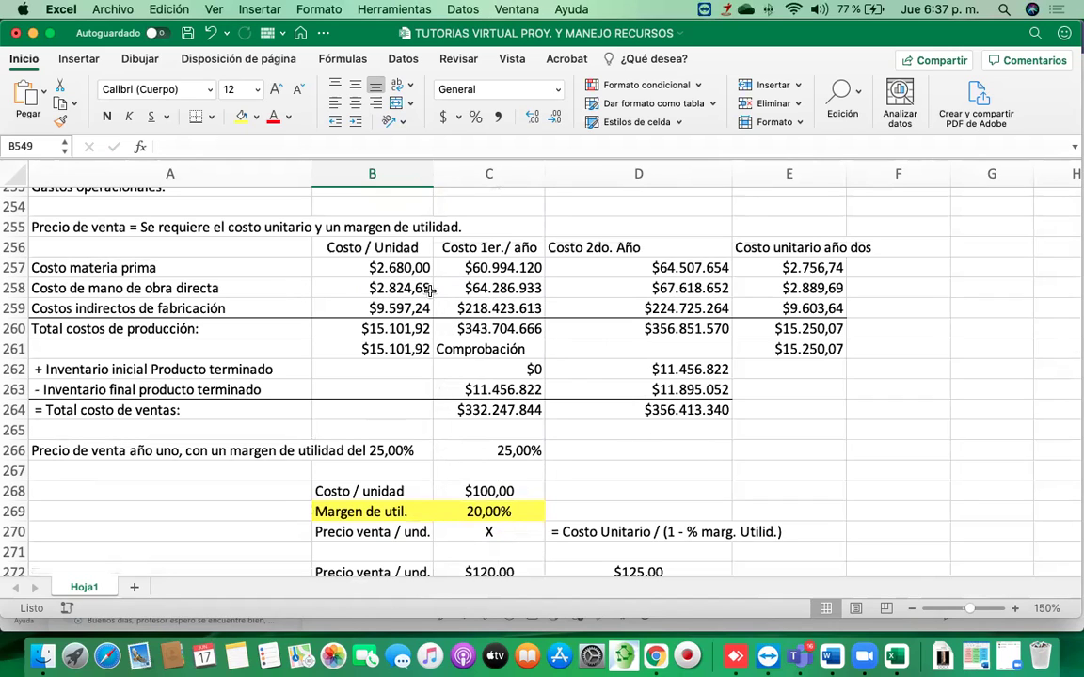
# Examine the formulas behind the annual direct labour costs in C258 and D258 and the first-year material and indirect costs in C257 and C259
pyautogui.click(482, 289)
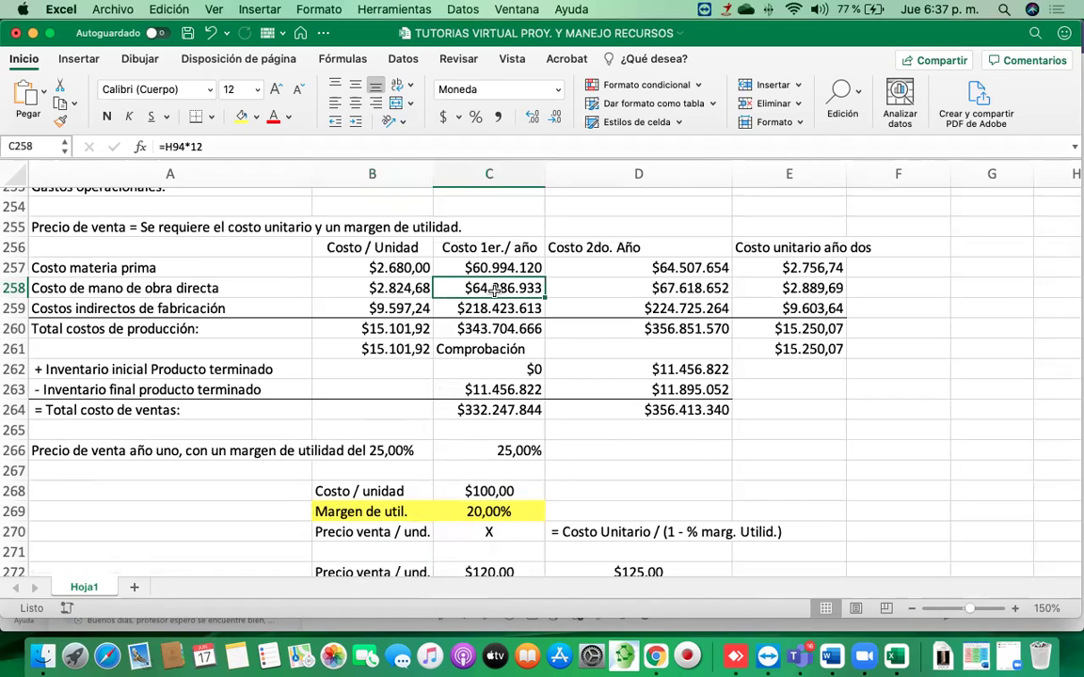
pyautogui.click(685, 290)
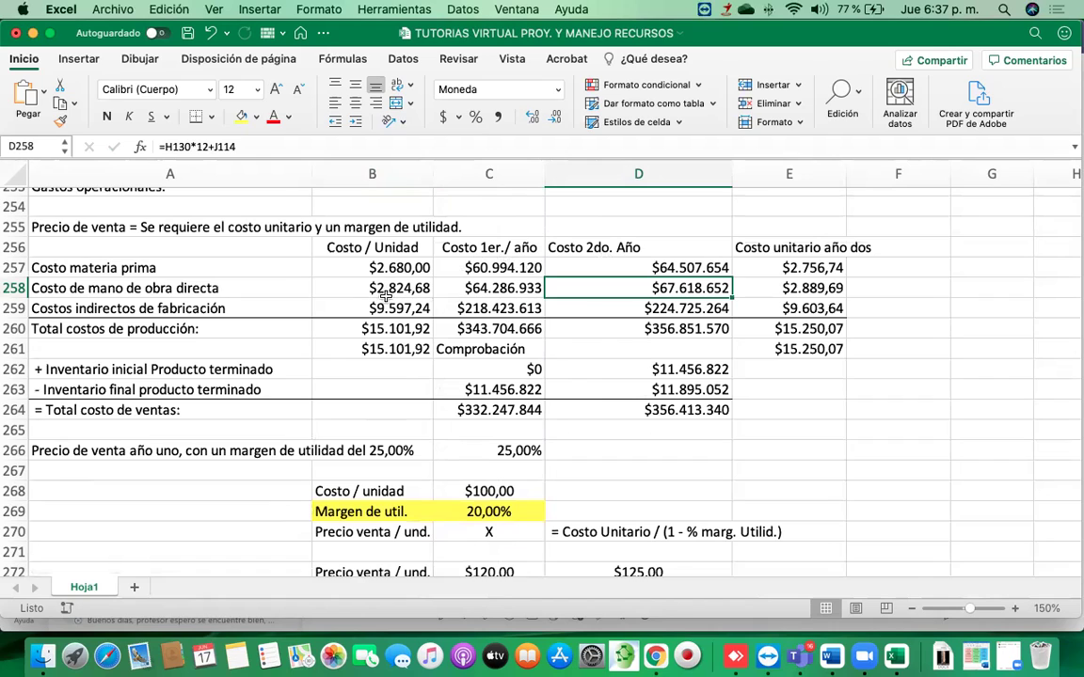
pyautogui.click(509, 292)
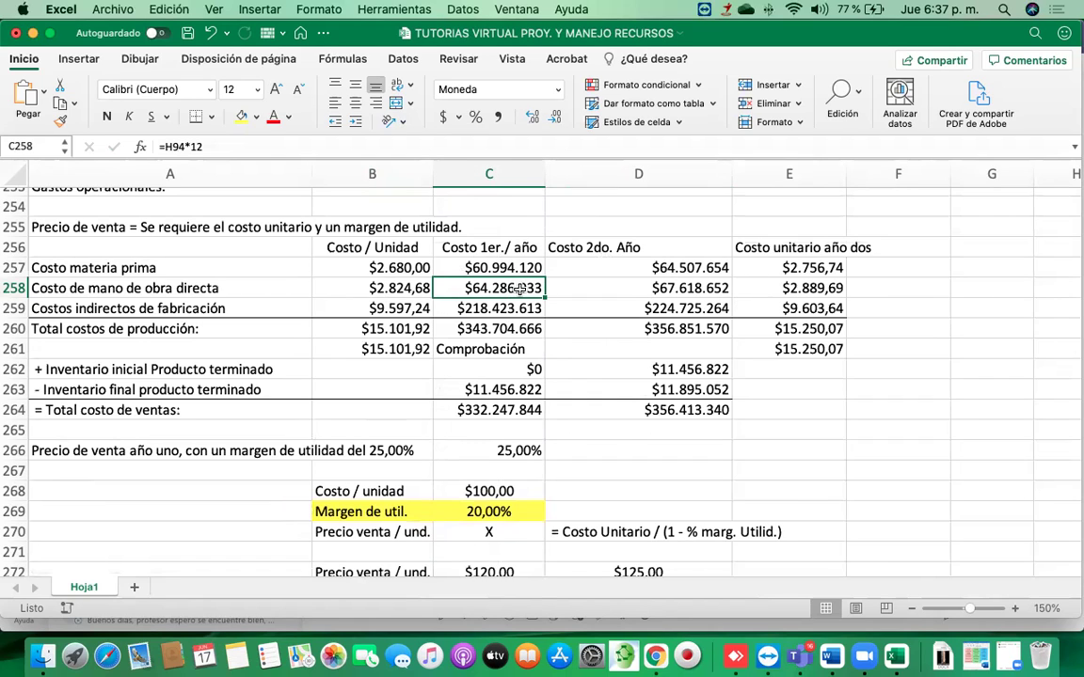
pyautogui.scroll(5, 508, 293)
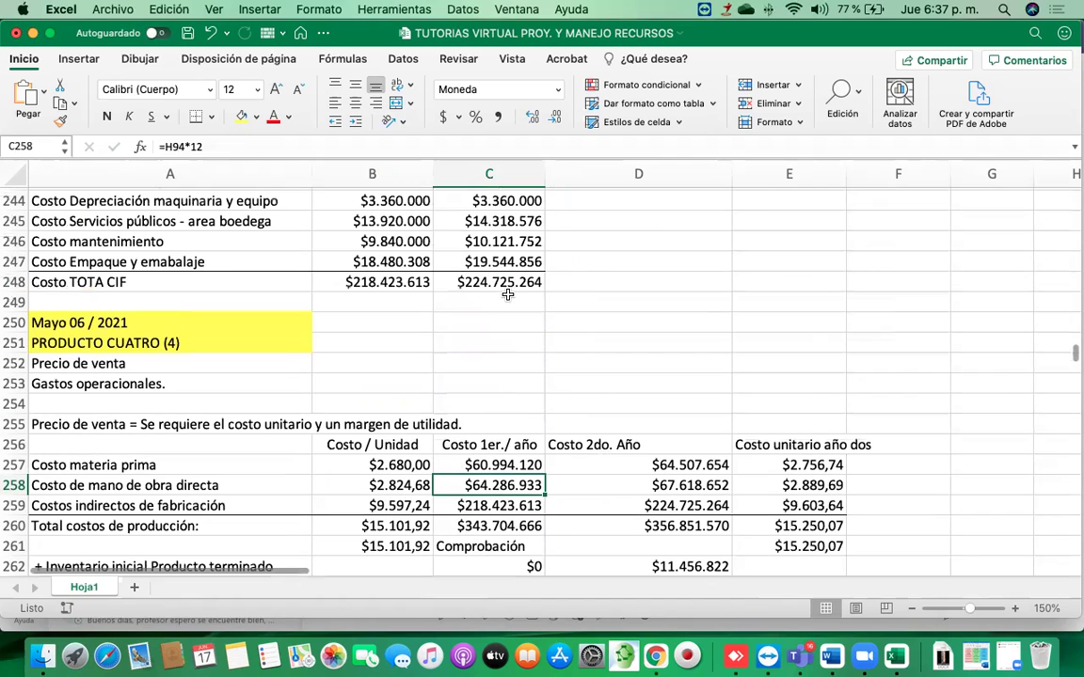
pyautogui.scroll(-3, 164, 342)
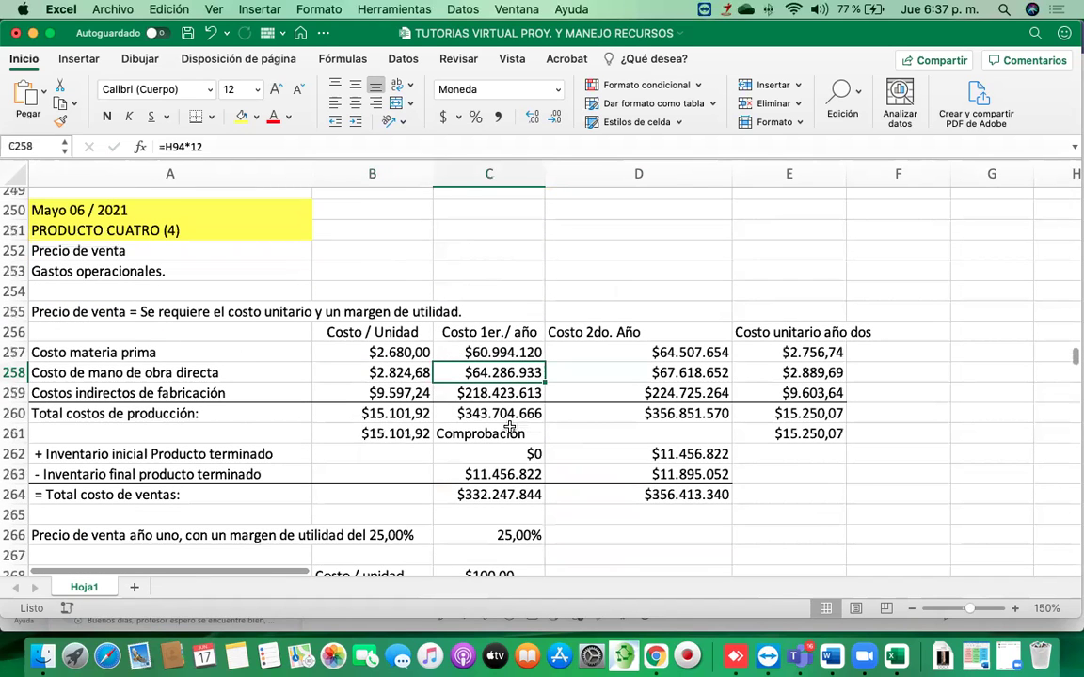
pyautogui.click(502, 350)
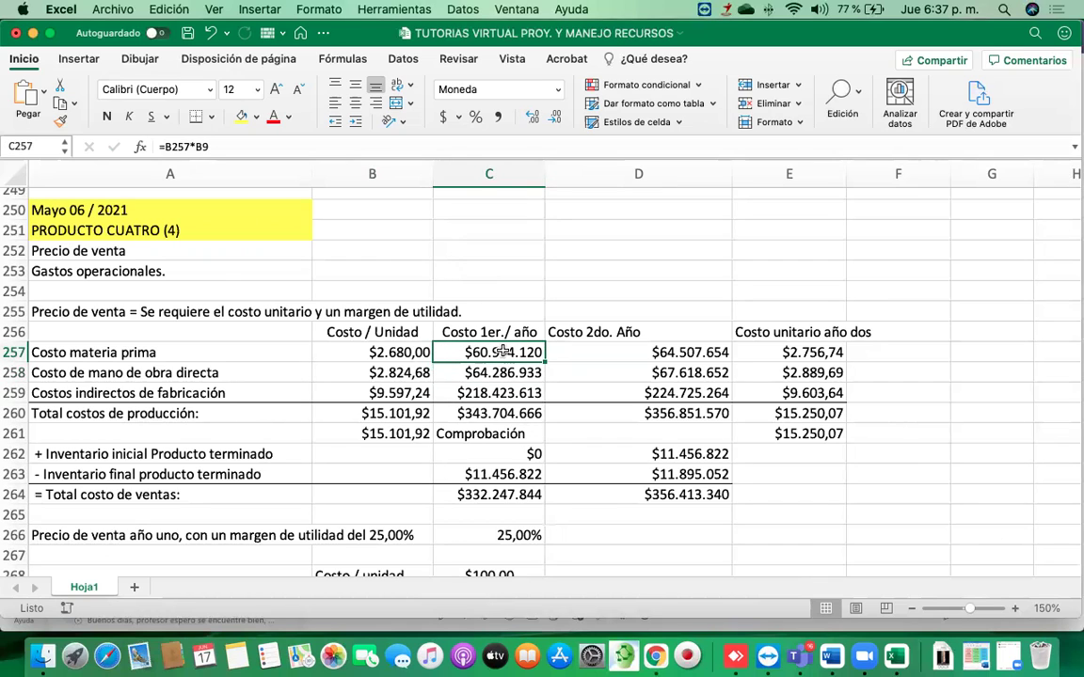
pyautogui.click(494, 374)
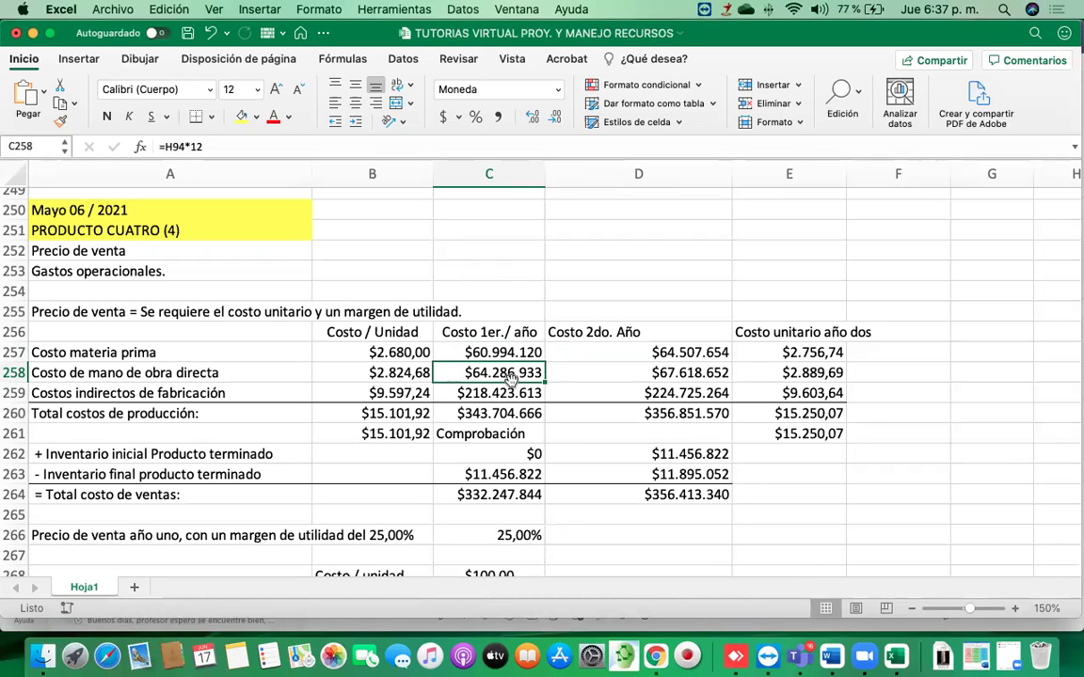
pyautogui.click(510, 396)
pyautogui.click(505, 433)
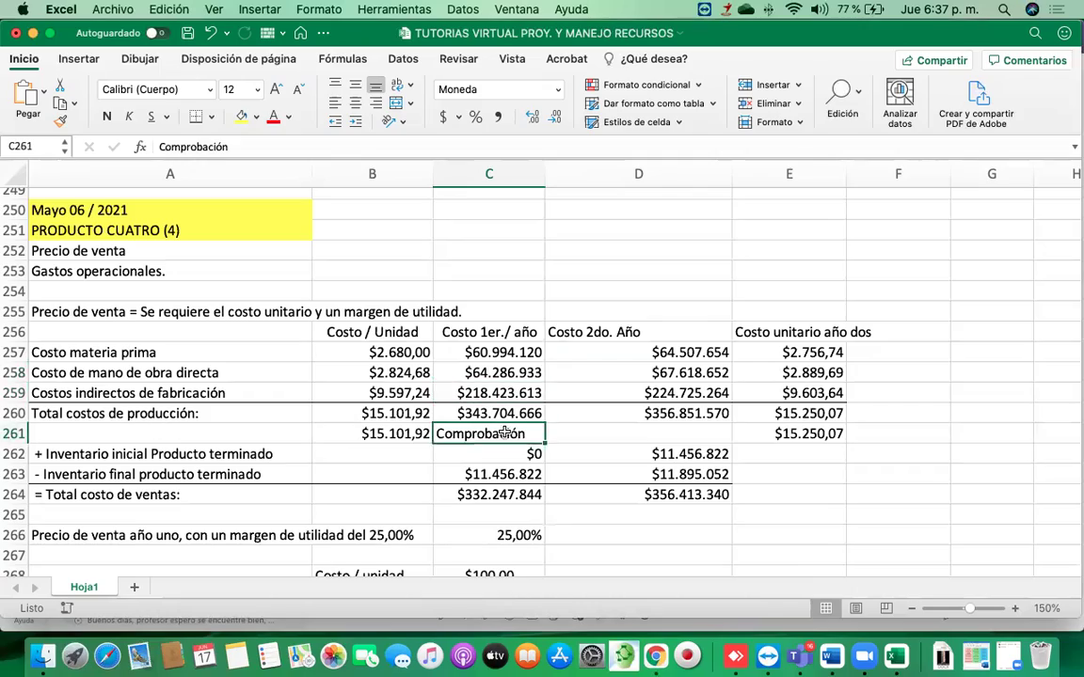
# Link the Año 1 Costo mano de obra directa in B549 to the first-year direct labour cost with =C258
pyautogui.scroll(-20, 505, 433)
pyautogui.scroll(-20, 505, 433)
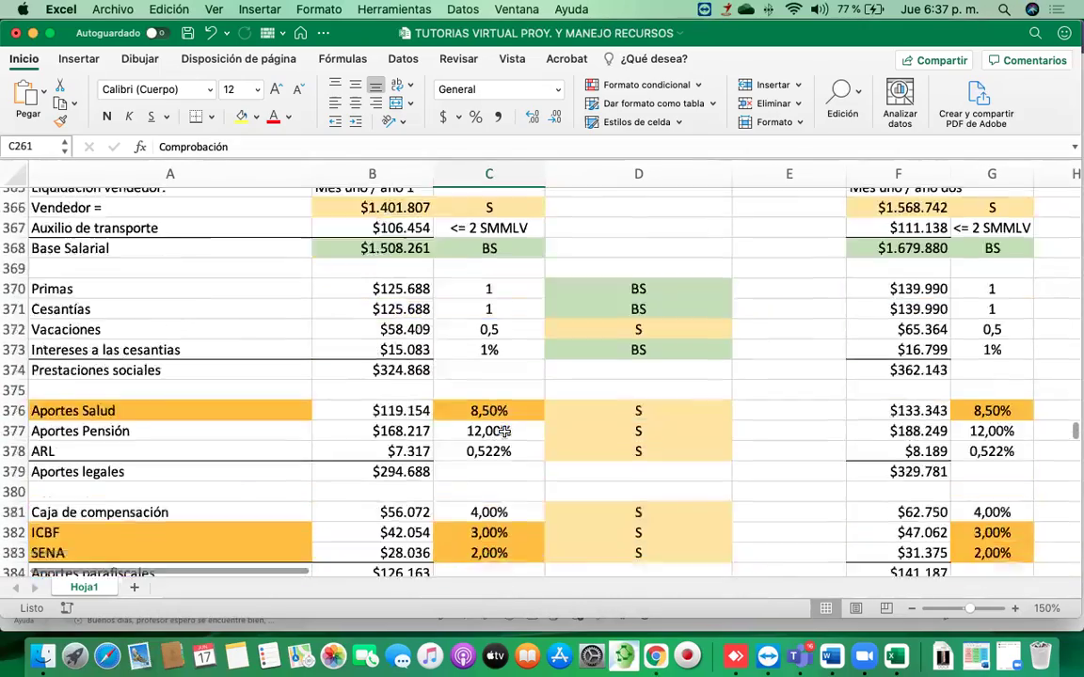
pyautogui.scroll(-20, 505, 433)
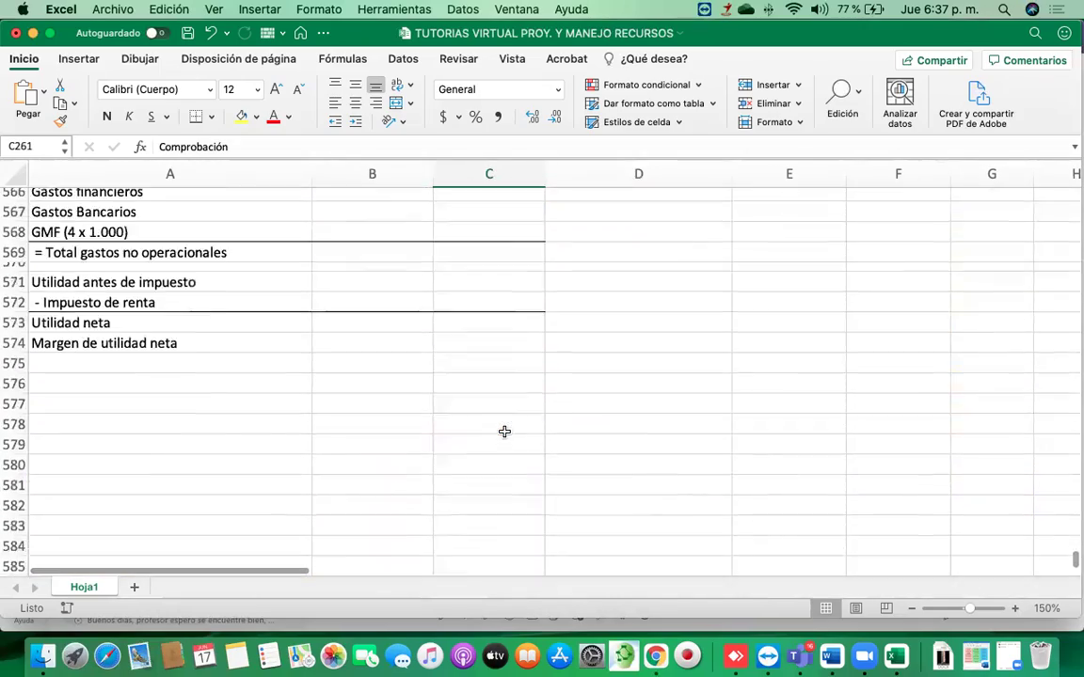
pyautogui.scroll(8, 505, 433)
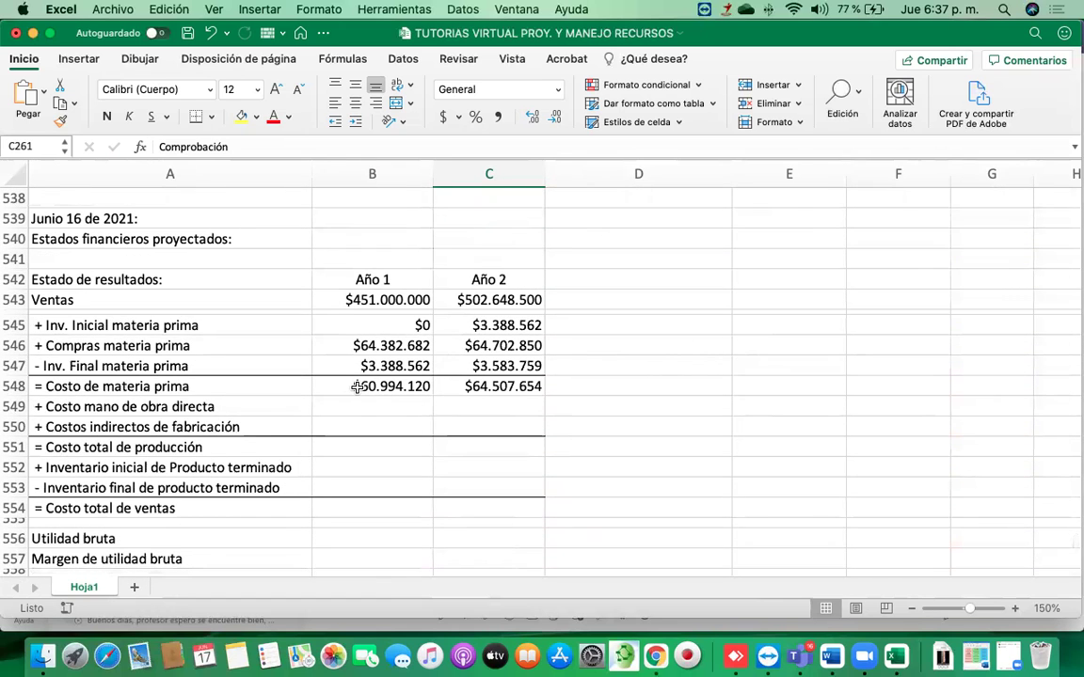
pyautogui.click(363, 402)
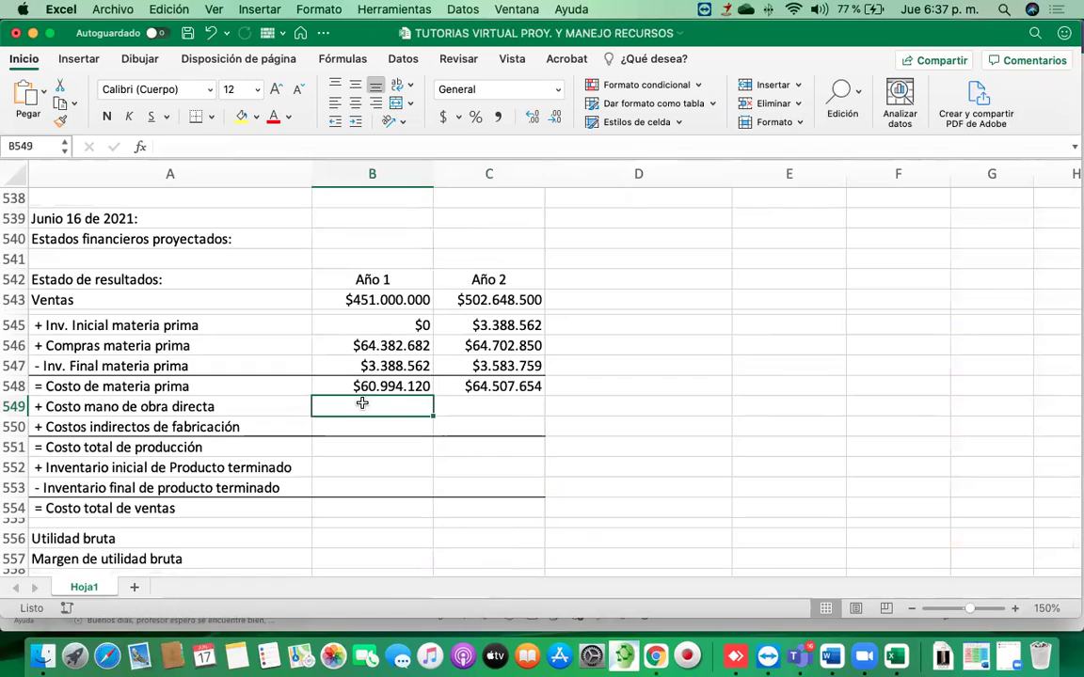
pyautogui.write('=')
pyautogui.scroll(15, 411, 392)
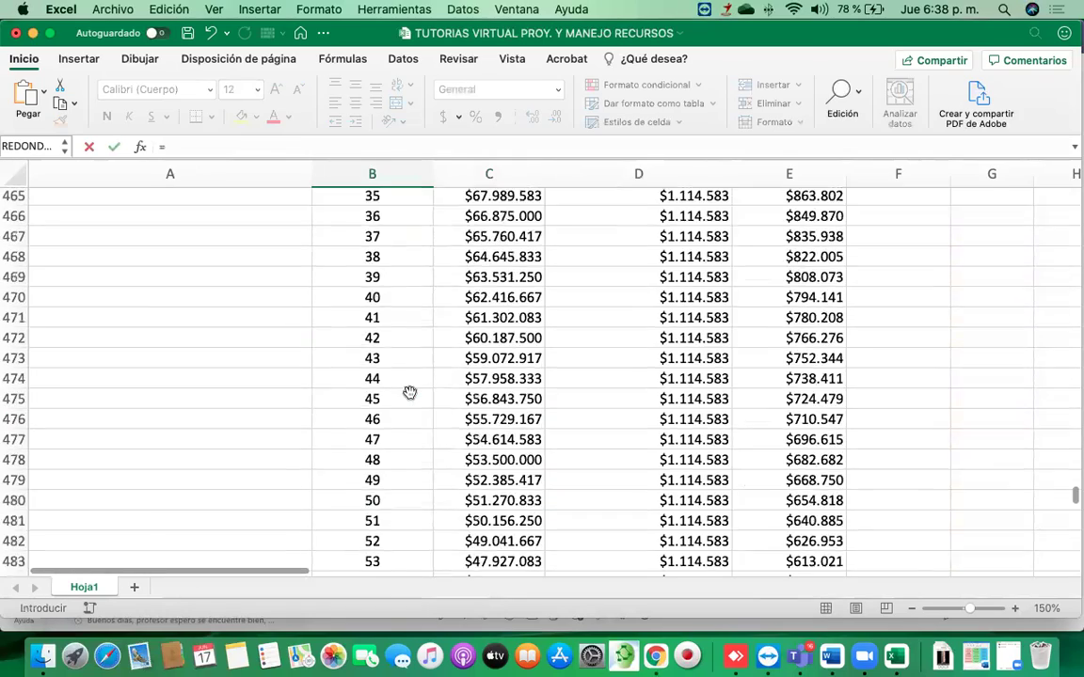
pyautogui.scroll(20, 411, 392)
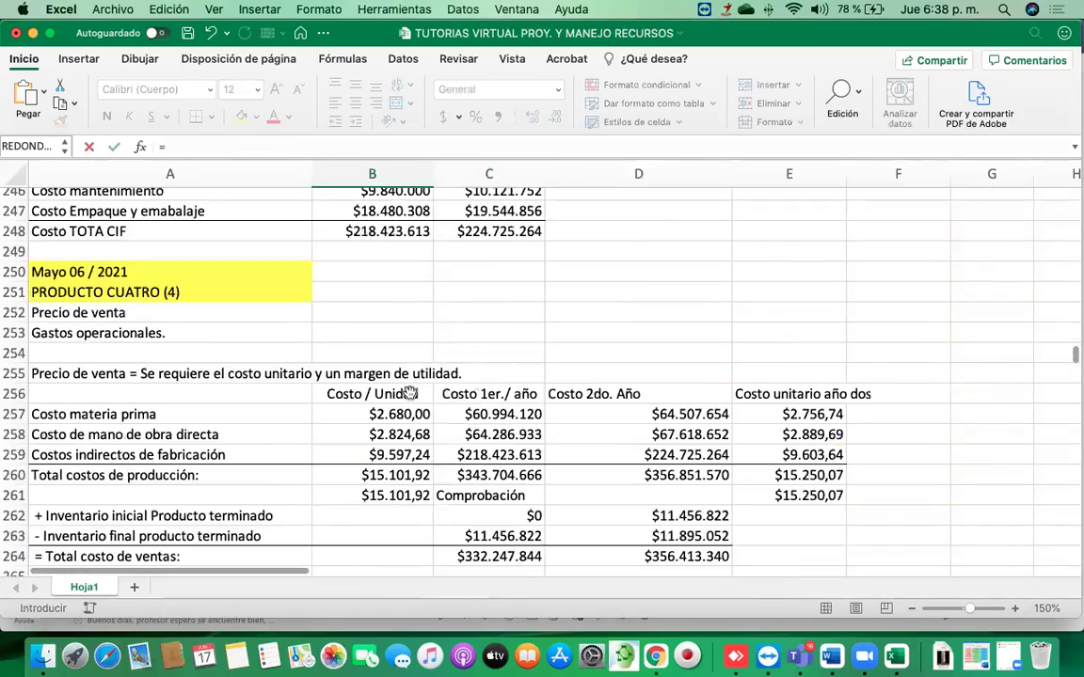
pyautogui.scroll(6, 410, 392)
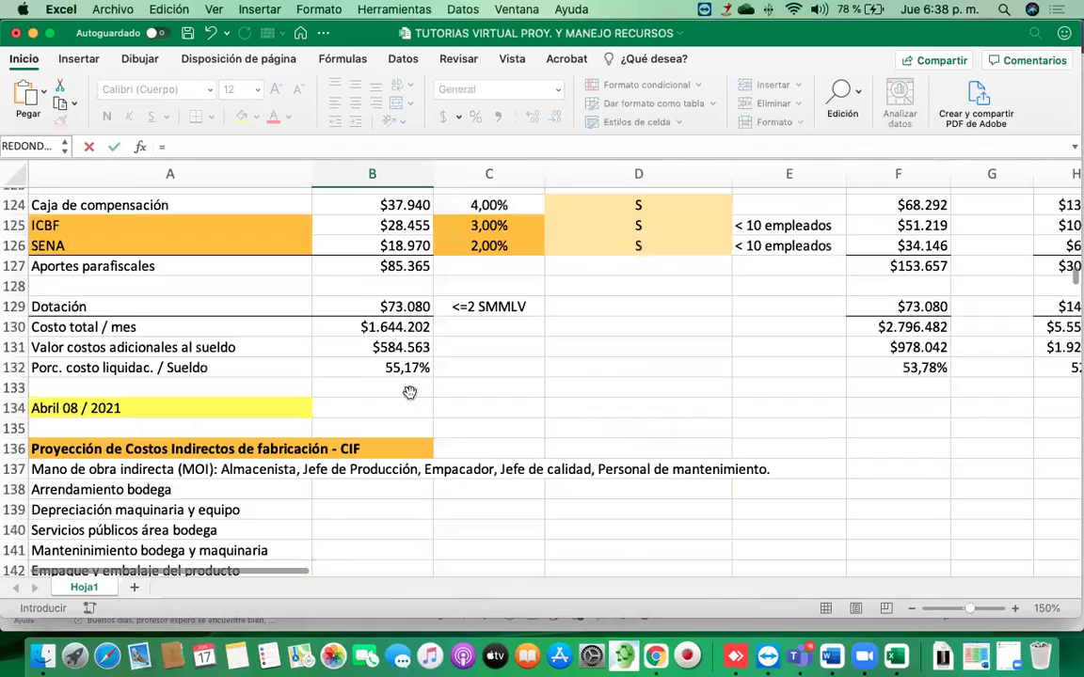
pyautogui.scroll(7, 410, 393)
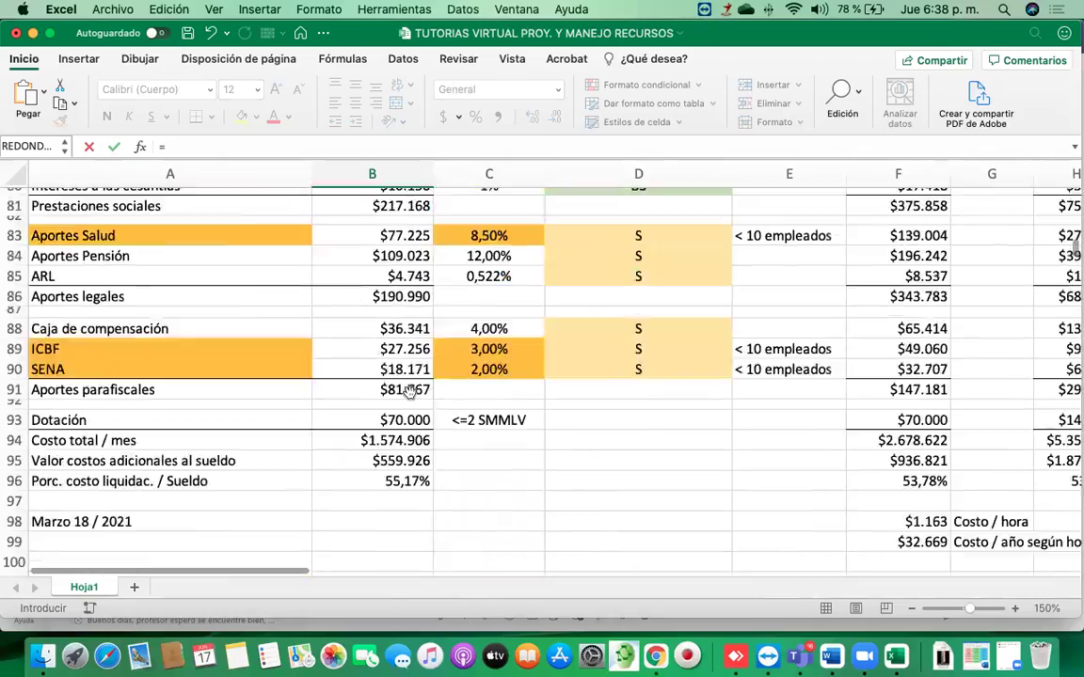
pyautogui.scroll(4, 410, 392)
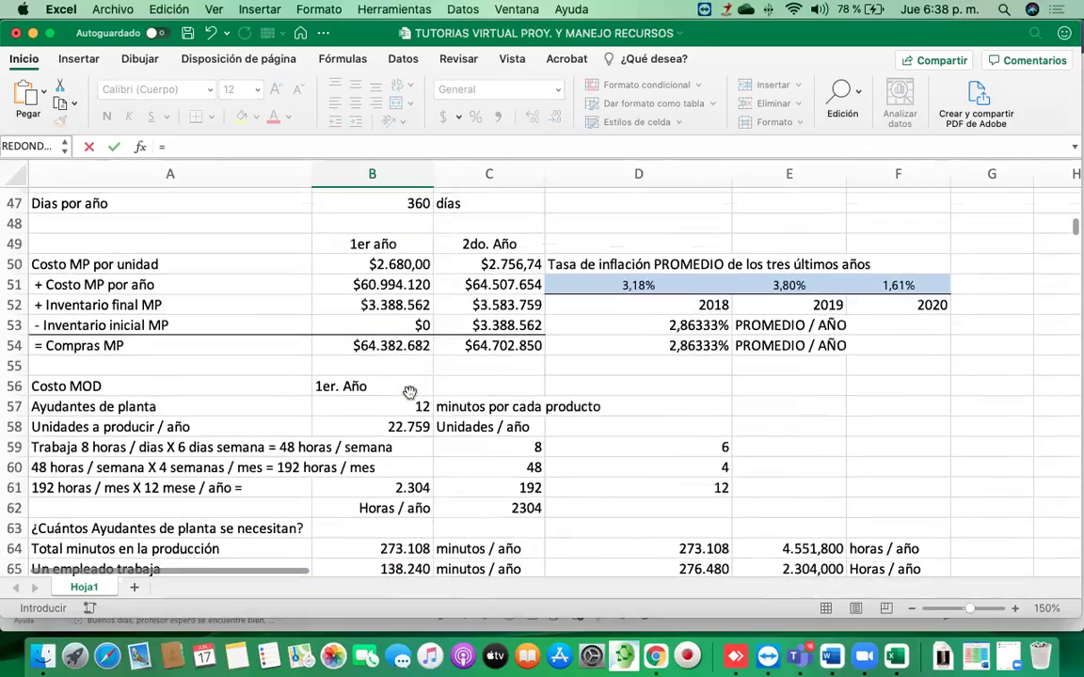
pyautogui.scroll(-3, 411, 393)
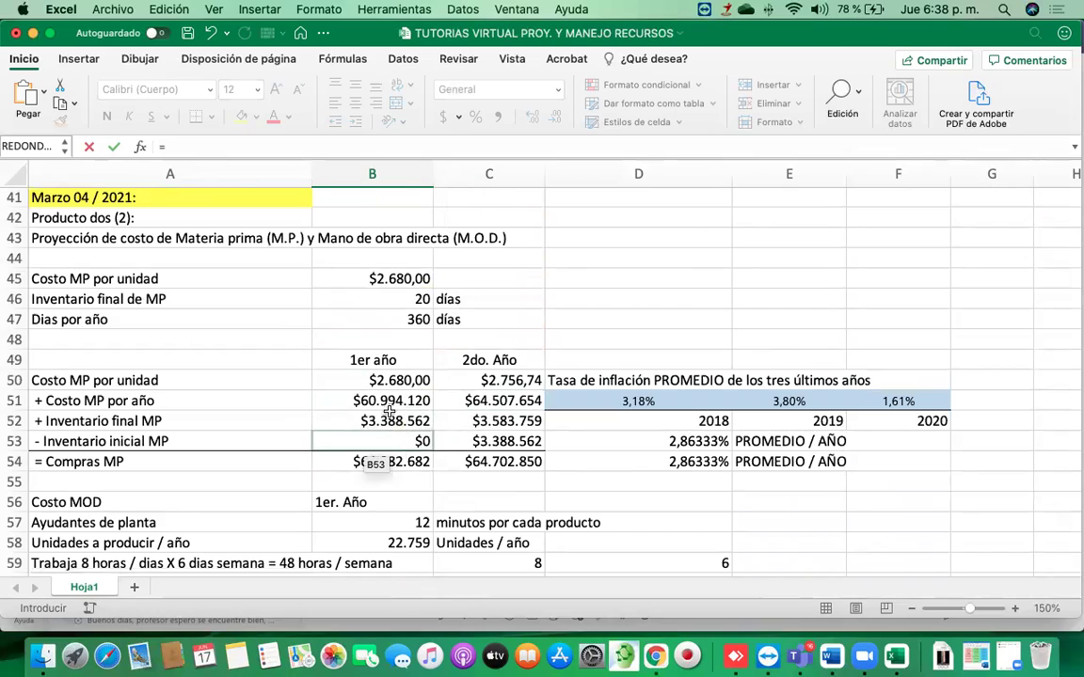
pyautogui.scroll(-3, 389, 411)
pyautogui.scroll(3, 389, 411)
pyautogui.scroll(-20, 391, 411)
pyautogui.scroll(-20, 391, 410)
pyautogui.scroll(9, 391, 410)
pyautogui.scroll(-9, 391, 409)
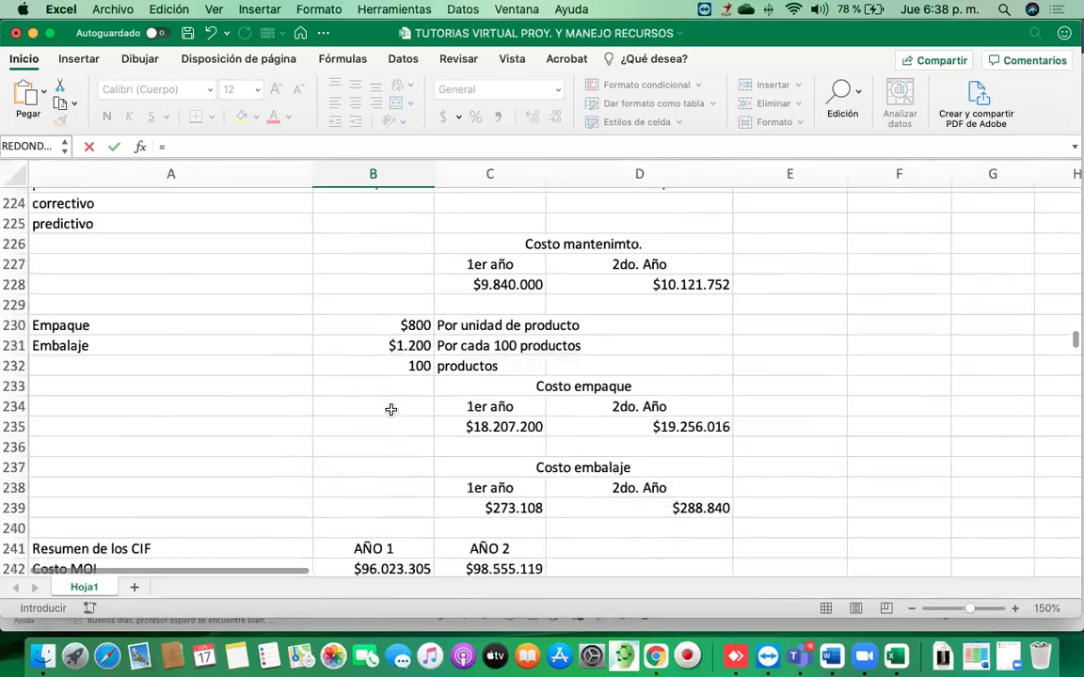
pyautogui.scroll(-7, 390, 410)
pyautogui.scroll(-2, 390, 410)
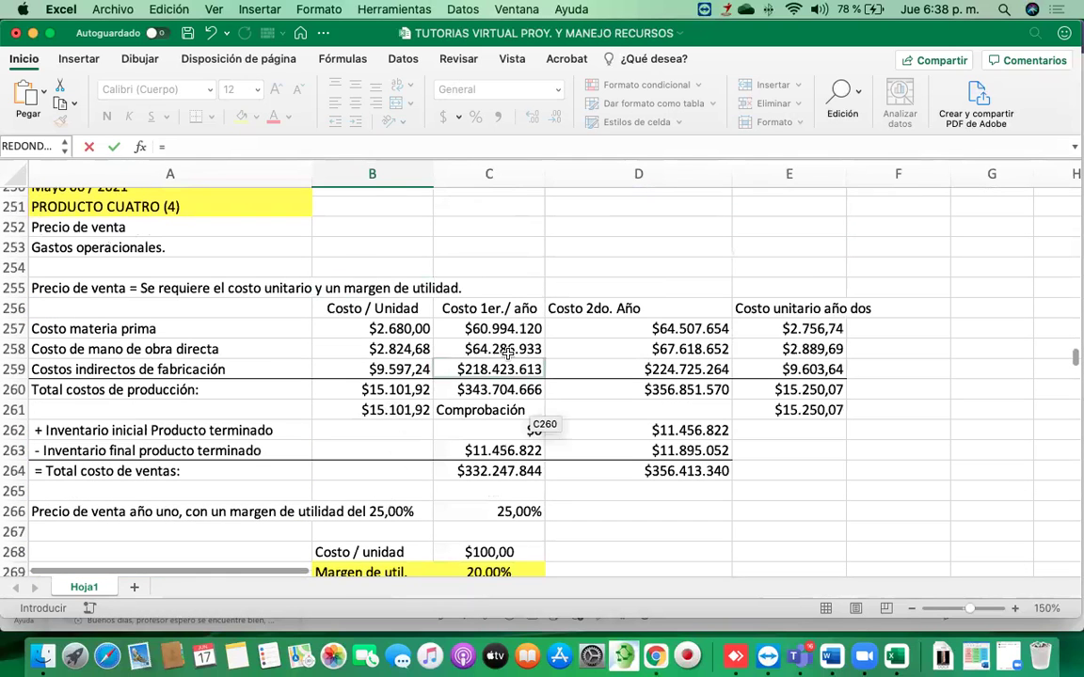
pyautogui.click(509, 350)
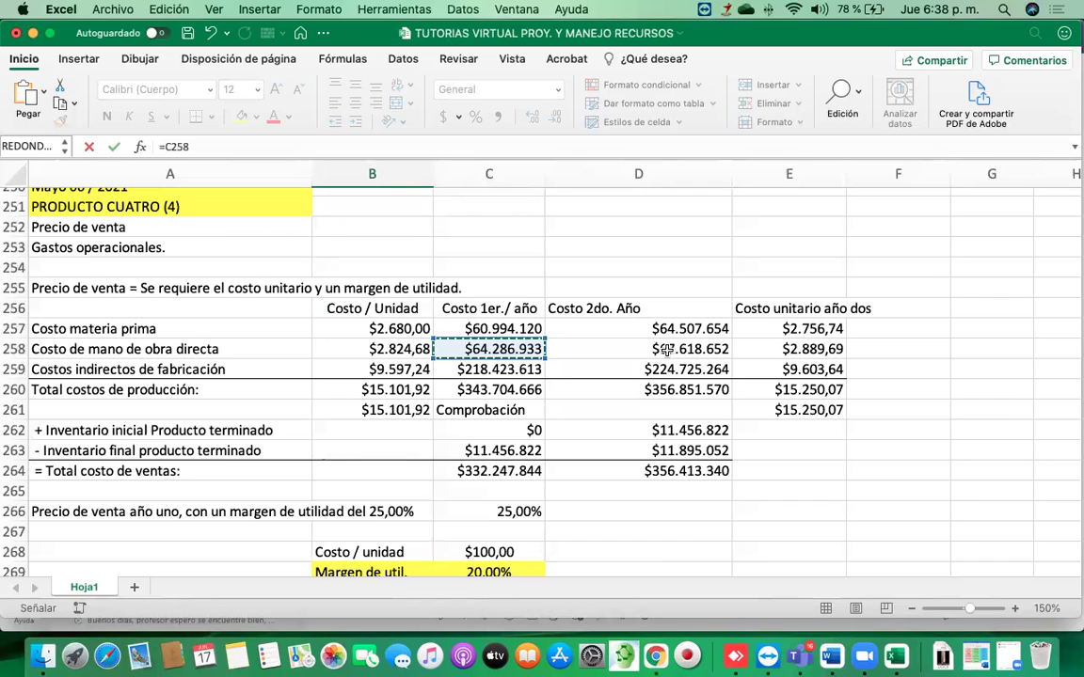
pyautogui.press('Return')
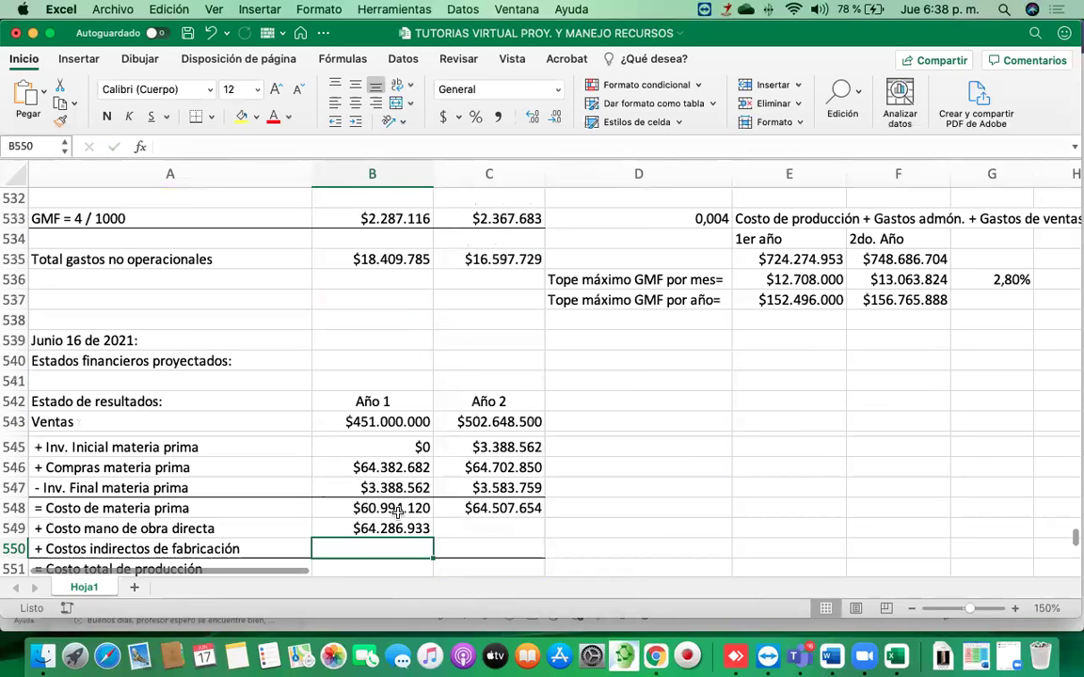
# Copy the direct labour cost formula from B549 across to Año 2 in C549 and check the copied reference
pyautogui.click(405, 524)
pyautogui.moveTo(432, 536); pyautogui.dragTo(499, 536)
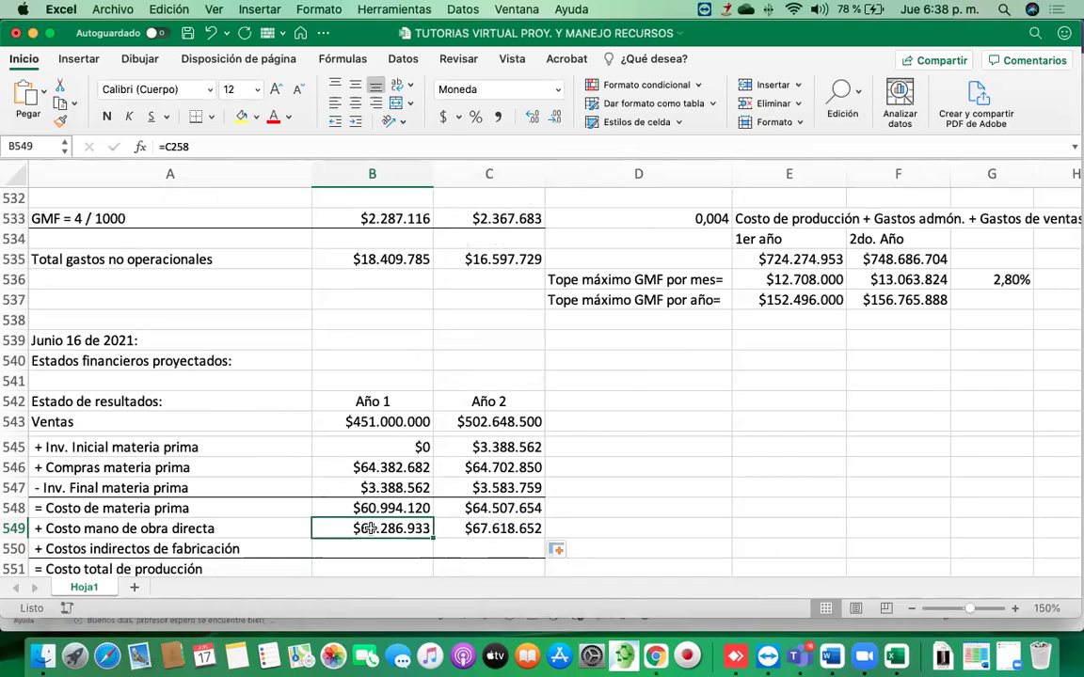
pyautogui.scroll(-3, 369, 529)
pyautogui.click(491, 476)
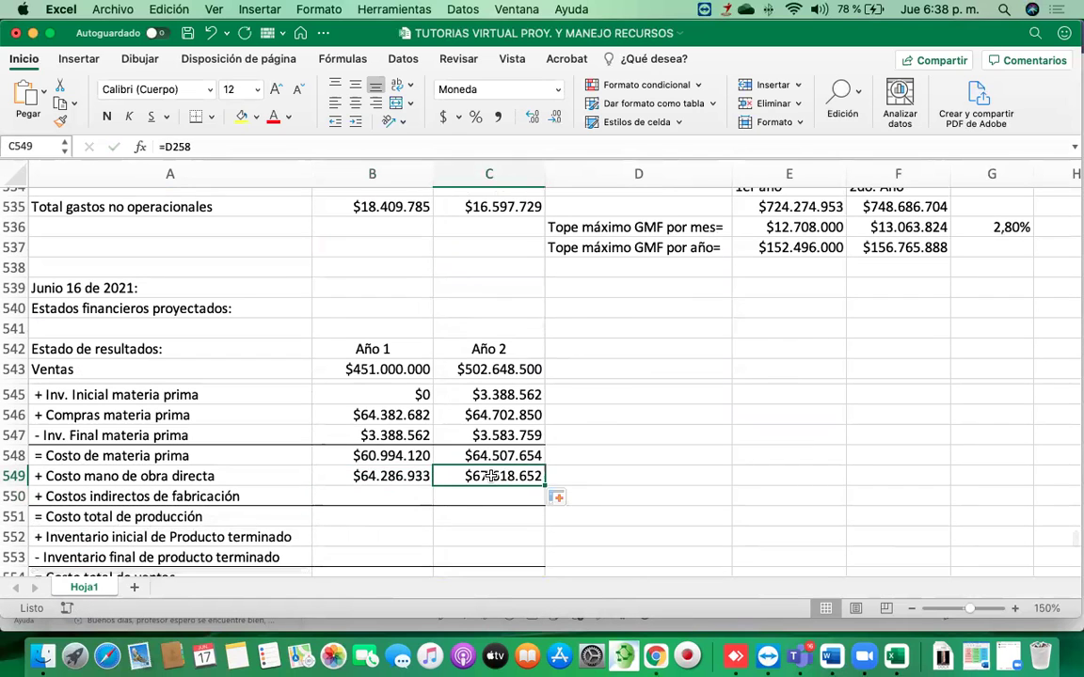
# Link the Año 1 Costos indirectos de fabricación in B550 with =C259, comparing it with the Costo TOTA CIF in the CIF summary
pyautogui.scroll(-2, 491, 475)
pyautogui.click(394, 457)
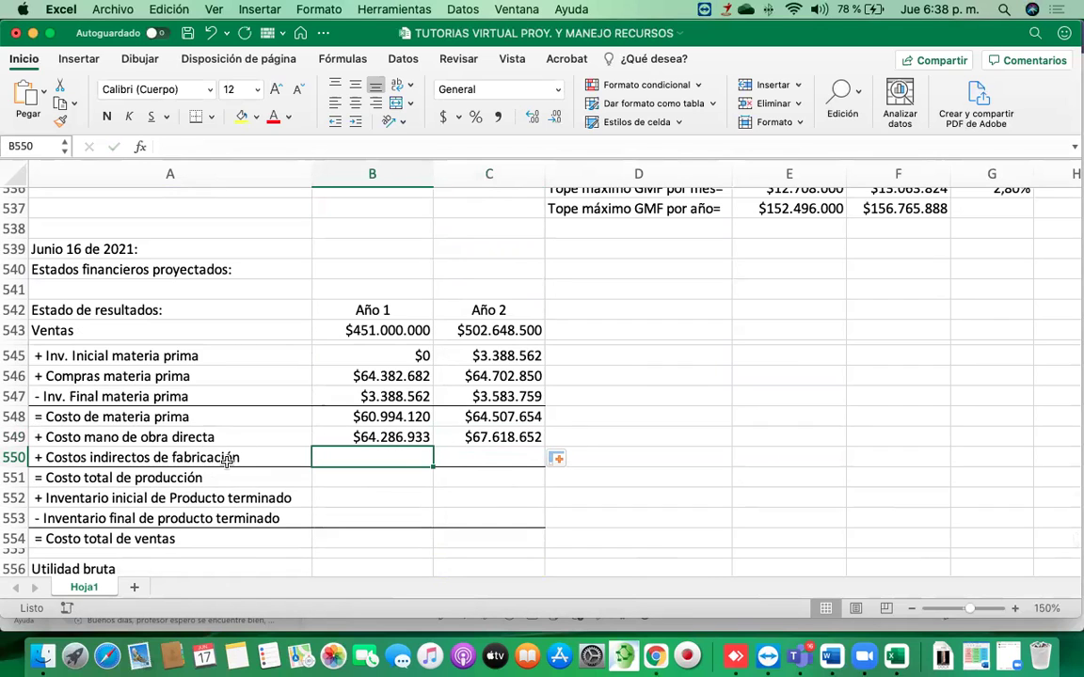
pyautogui.write('=')
pyautogui.scroll(10, 306, 406)
pyautogui.scroll(20, 306, 407)
pyautogui.scroll(20, 306, 406)
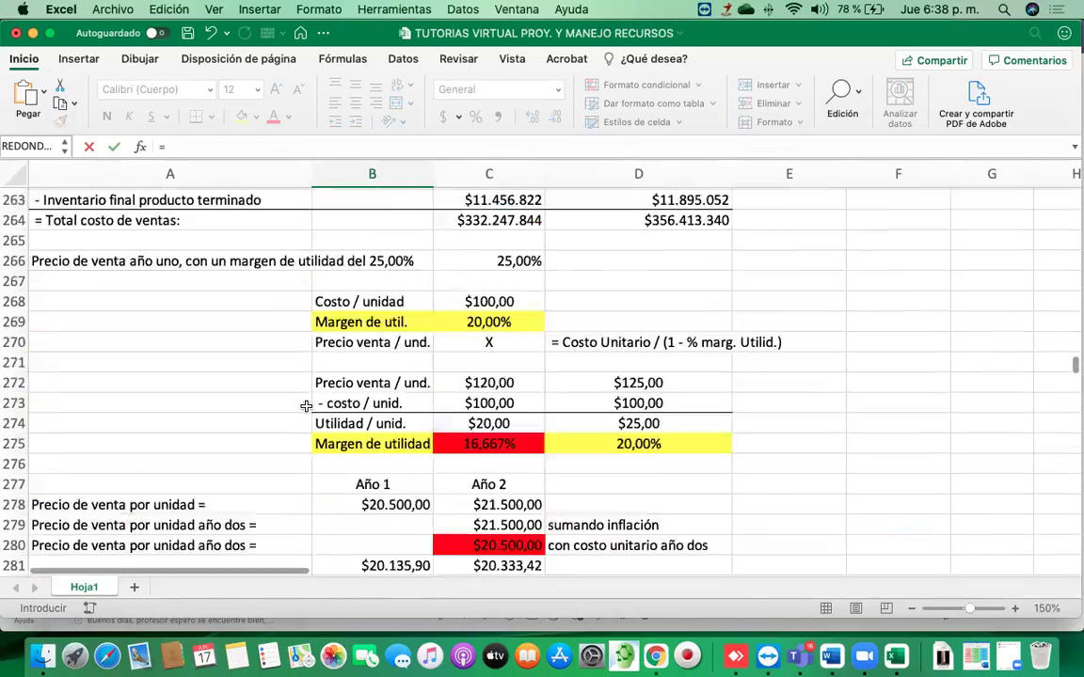
pyautogui.scroll(-3, 306, 406)
pyautogui.scroll(5, 306, 407)
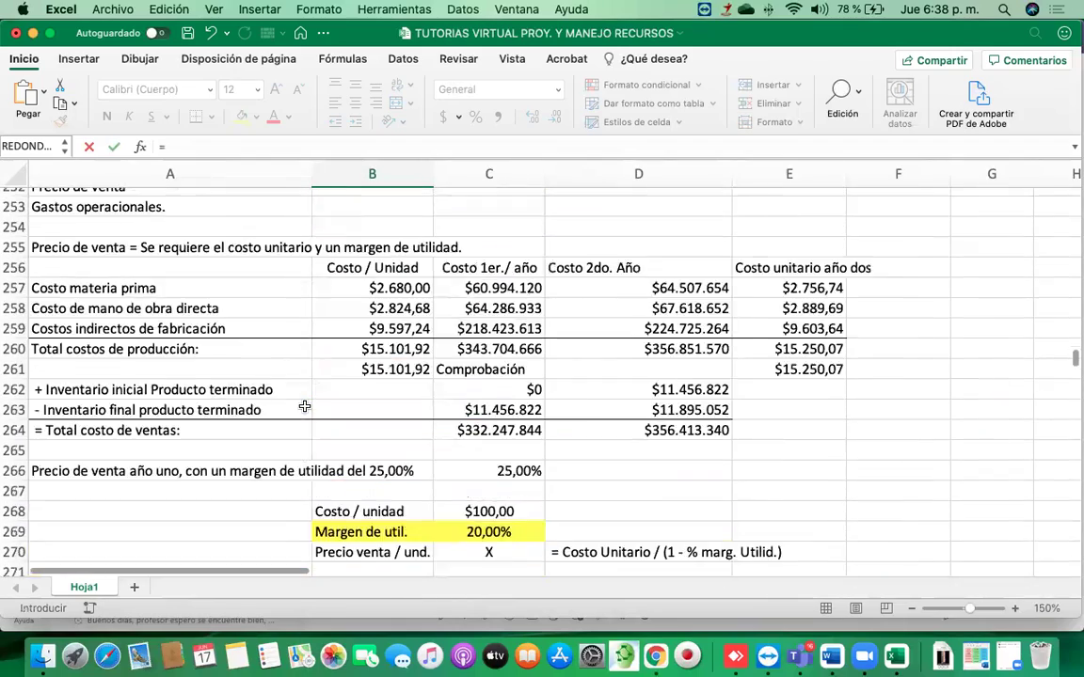
pyautogui.scroll(5, 305, 406)
pyautogui.scroll(-4, 304, 406)
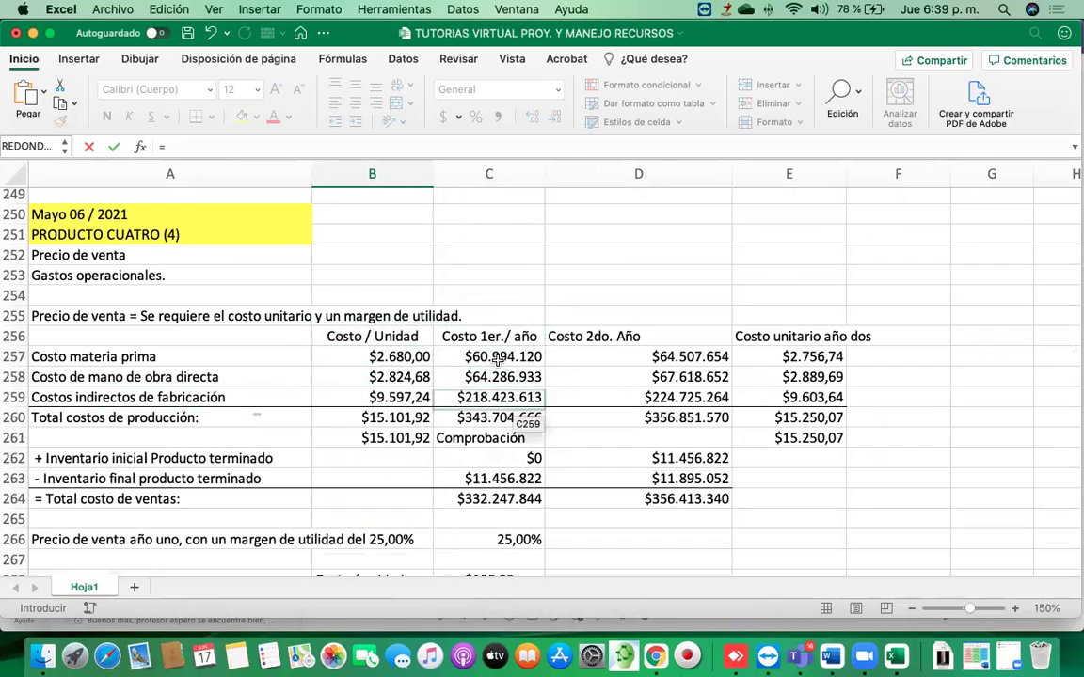
pyautogui.click(497, 398)
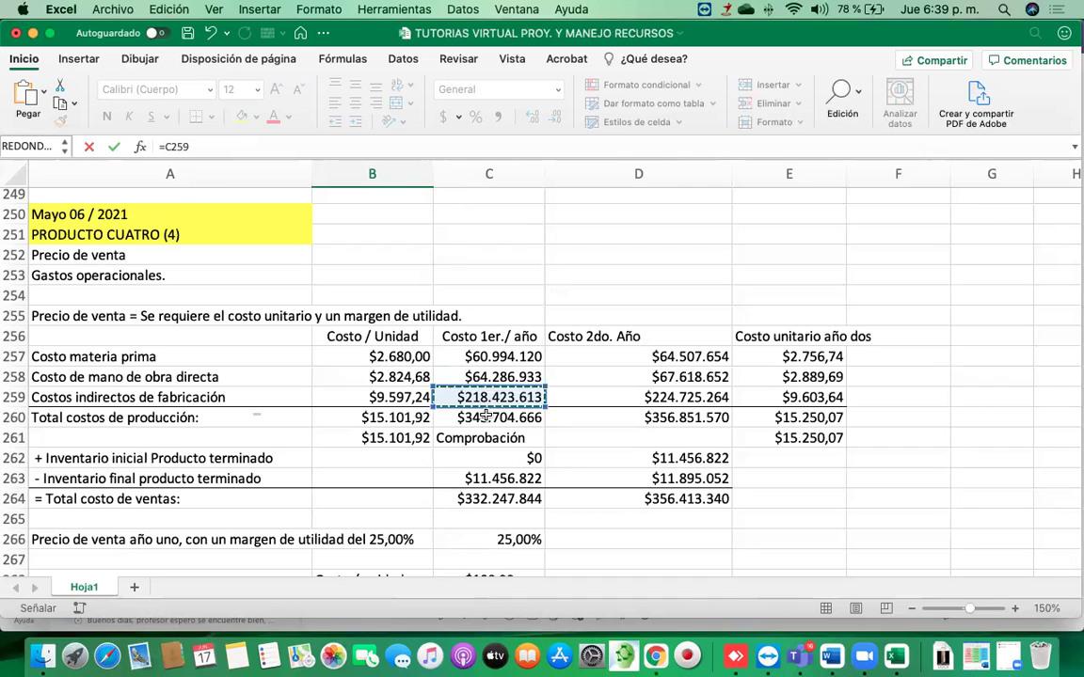
pyautogui.scroll(3, 508, 395)
pyautogui.scroll(1, 511, 393)
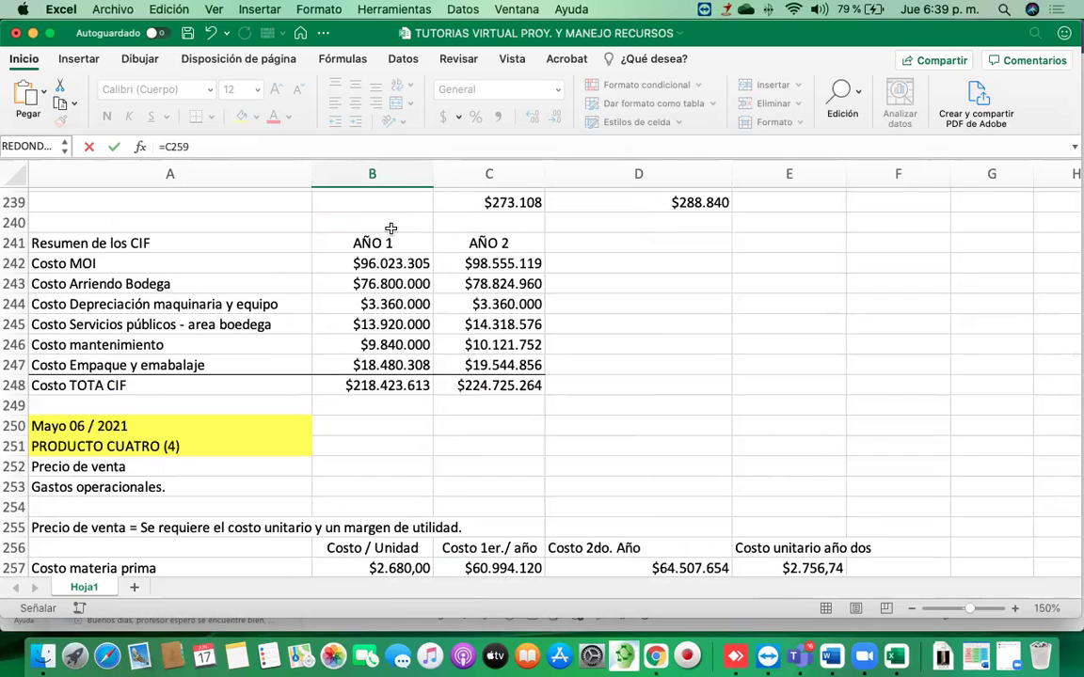
pyautogui.scroll(-4, 385, 389)
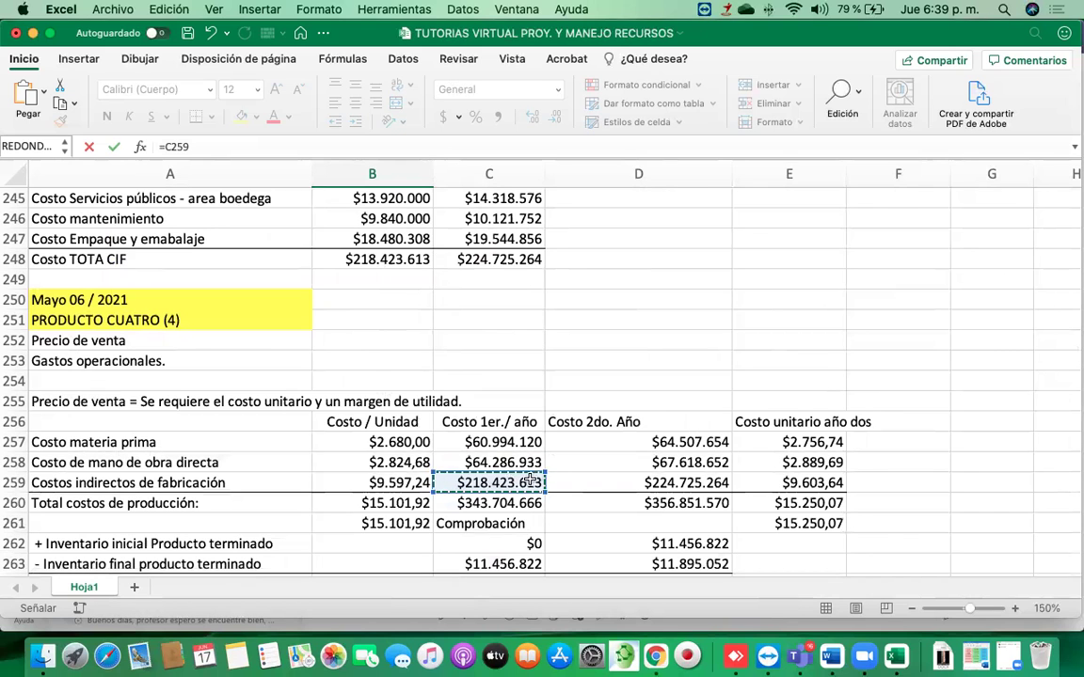
pyautogui.press('Return')
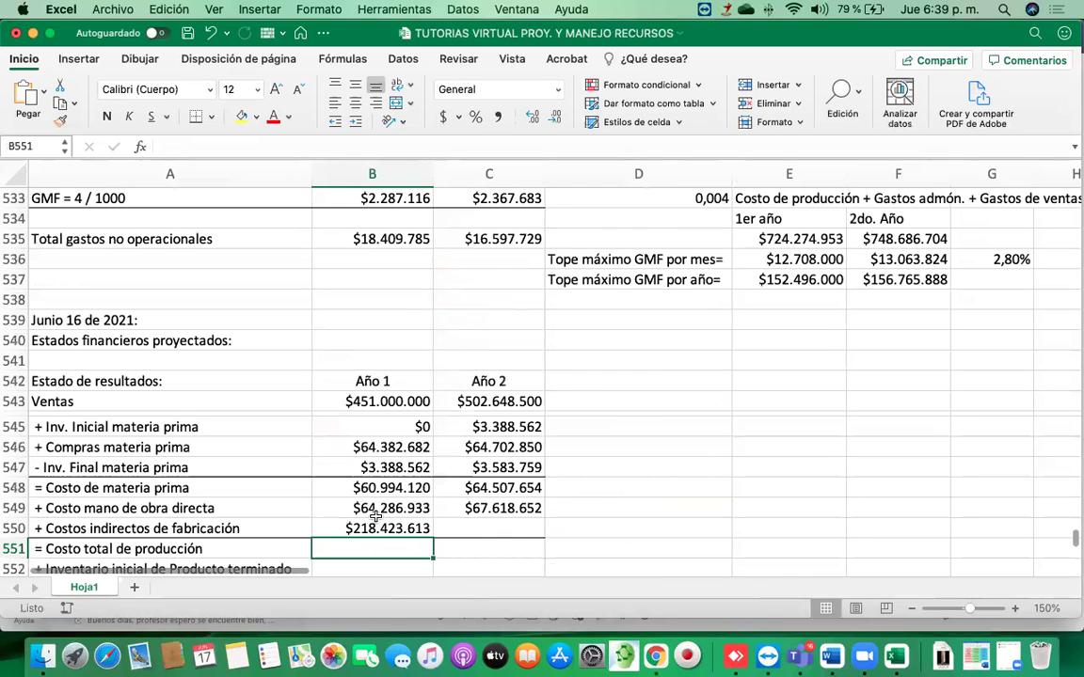
# Copy the indirect manufacturing cost formula from B550 across to Año 2 in C550 and check the copied reference
pyautogui.click(377, 517)
pyautogui.moveTo(430, 538); pyautogui.dragTo(508, 536)
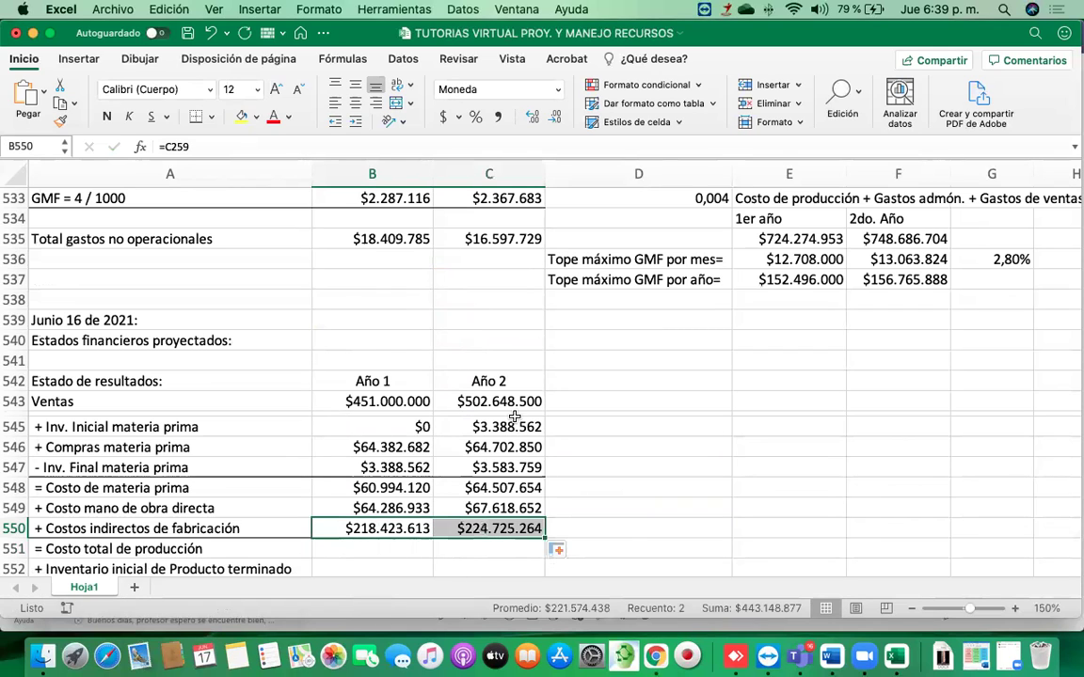
pyautogui.click(494, 534)
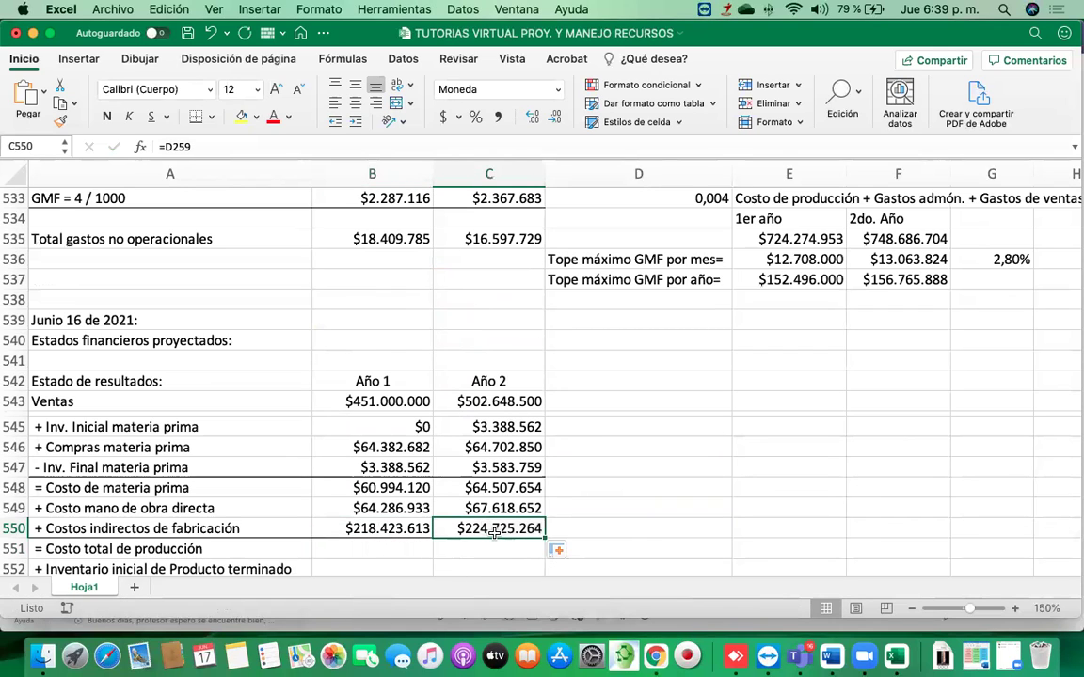
# Start a formula for the Año 1 Costo total de producción in B551
pyautogui.scroll(-4, 539, 428)
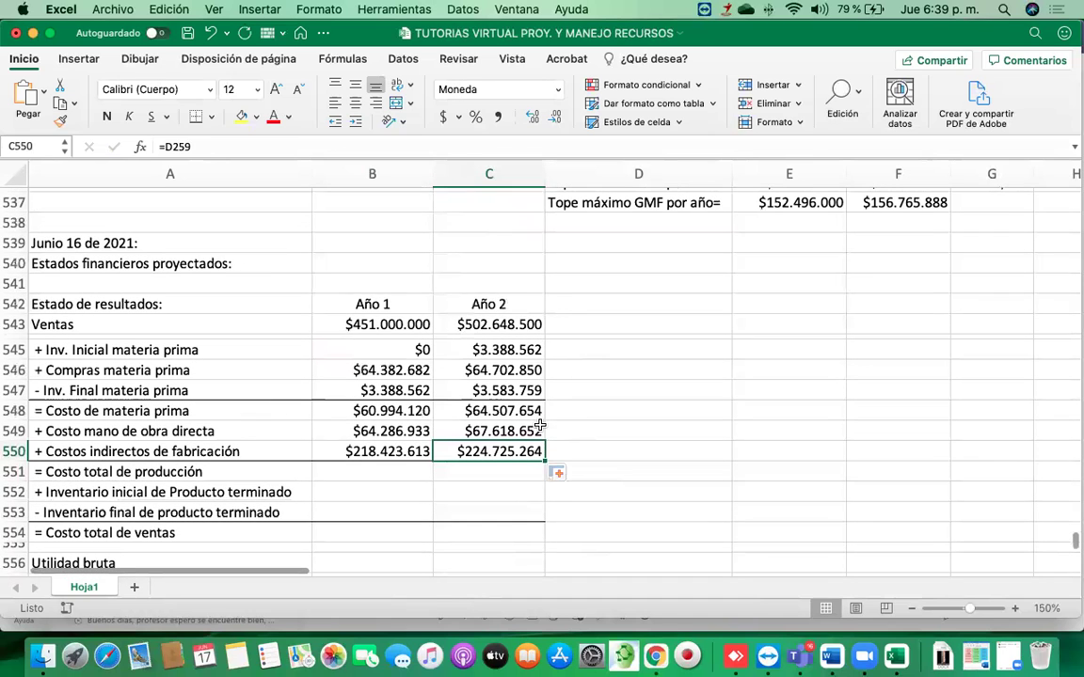
pyautogui.click(368, 473)
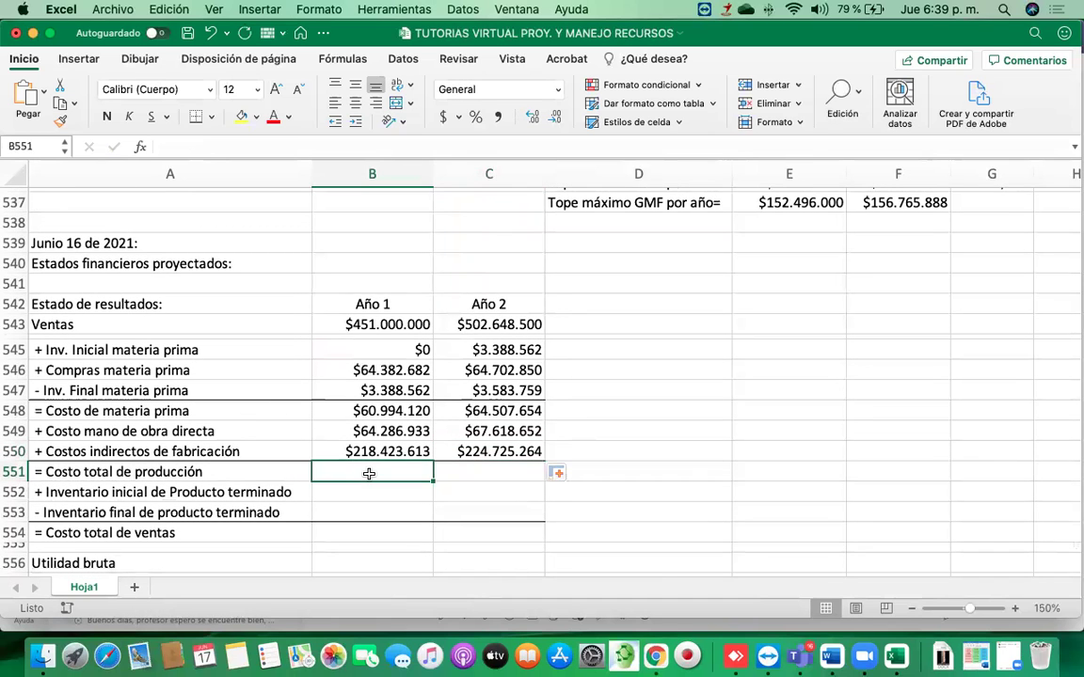
pyautogui.write('=')
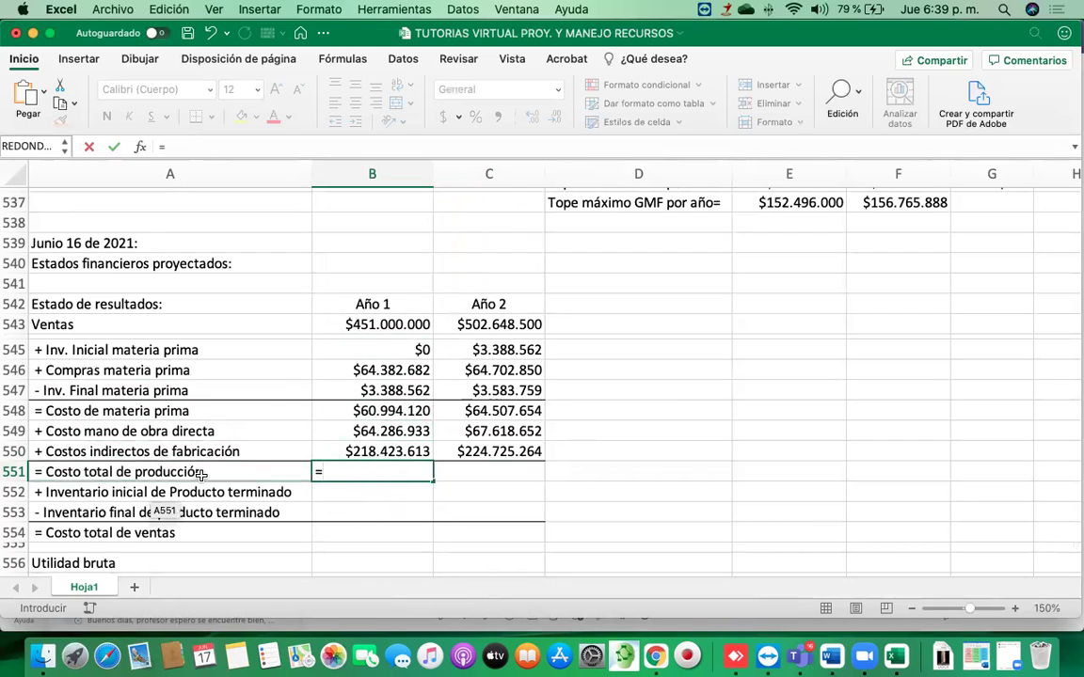
# Calculate Costo total de producción for Año 1 in B551 as =B548+B549+B550 and copy the formula to Año 2
pyautogui.click(376, 411)
pyautogui.write('+')
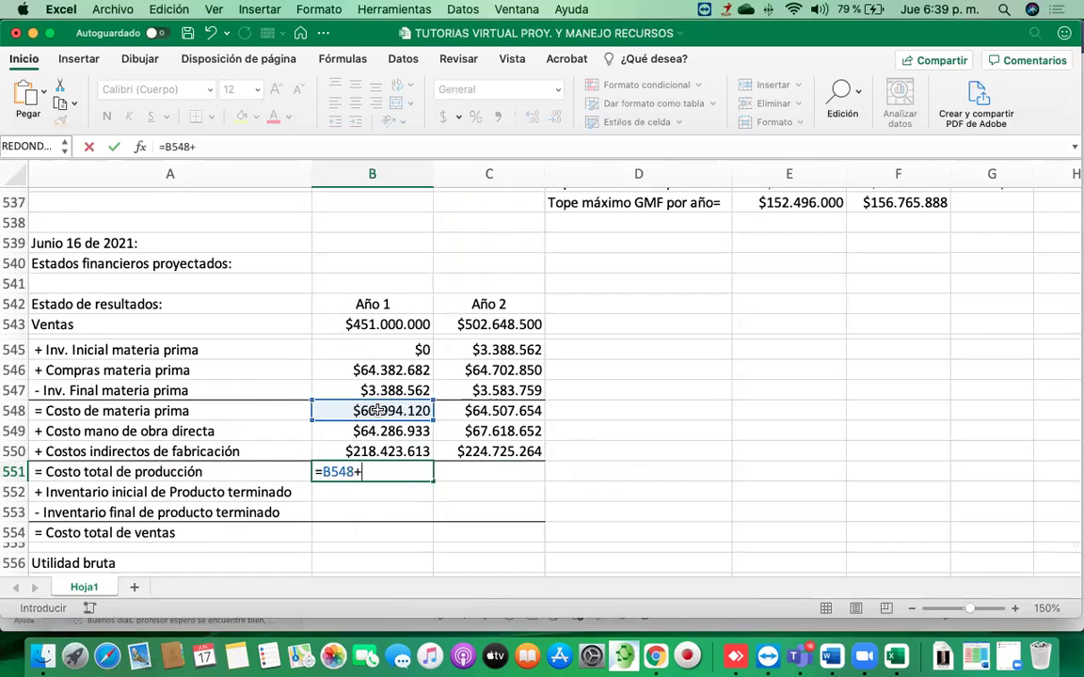
pyautogui.click(384, 431)
pyautogui.write('+')
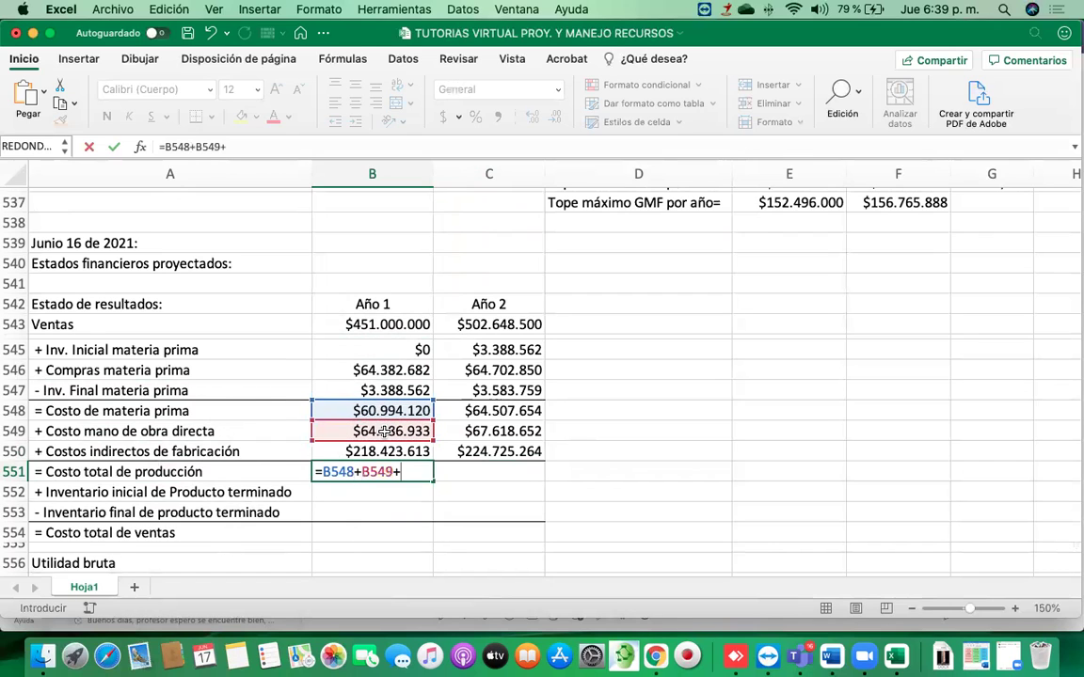
pyautogui.click(386, 453)
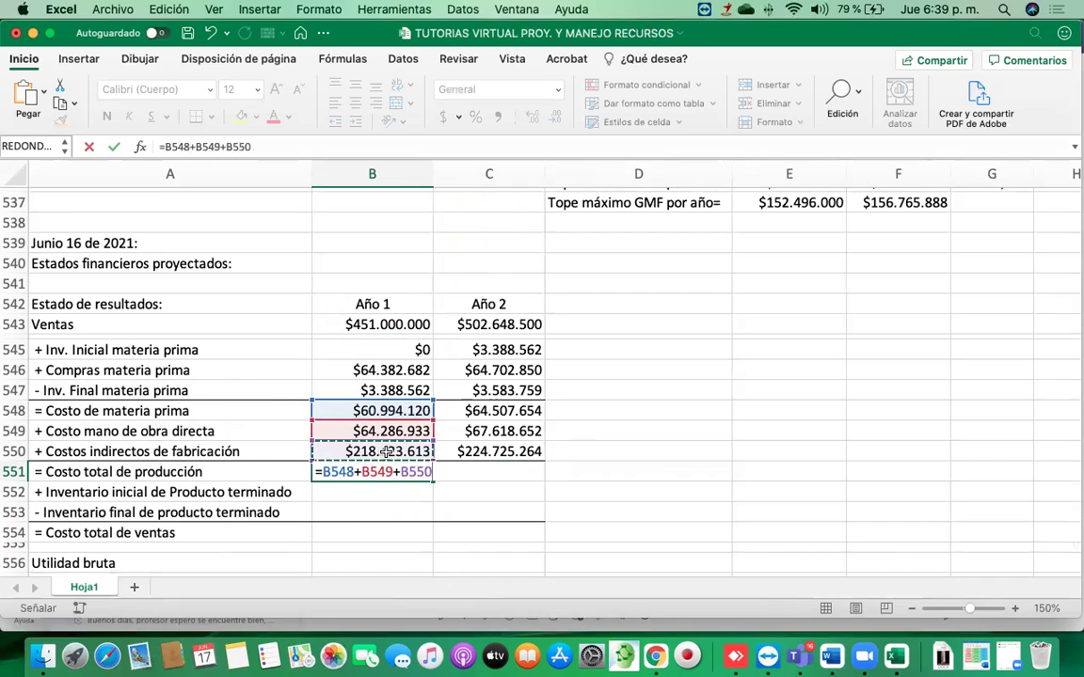
pyautogui.press('Return')
pyautogui.click(395, 472)
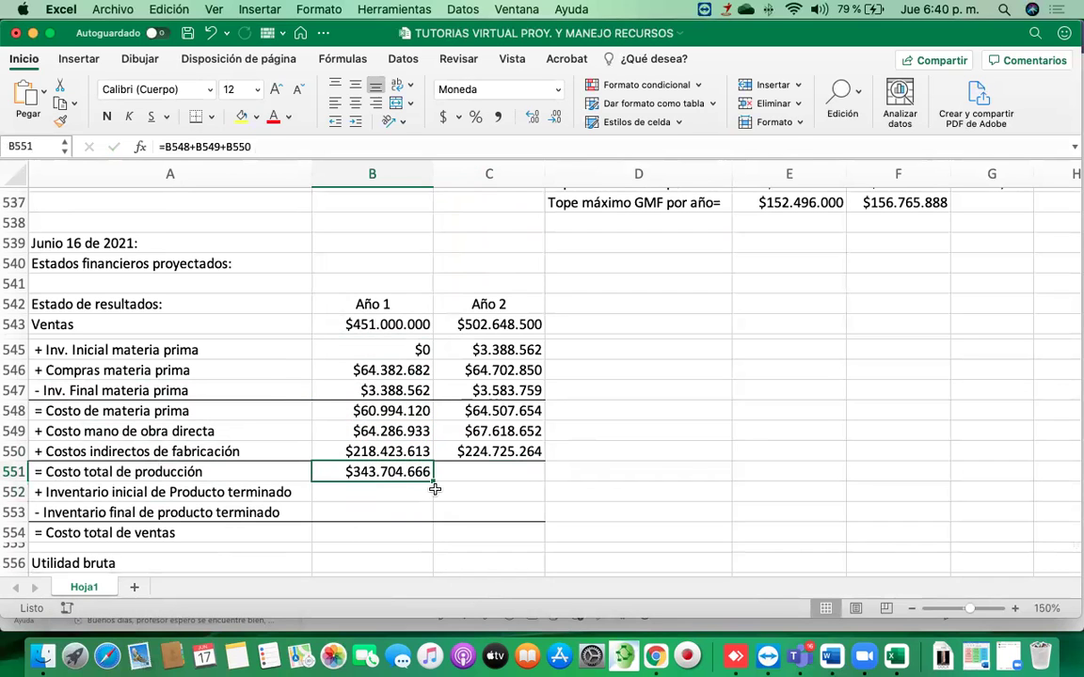
pyautogui.moveTo(456, 481); pyautogui.dragTo(503, 475)
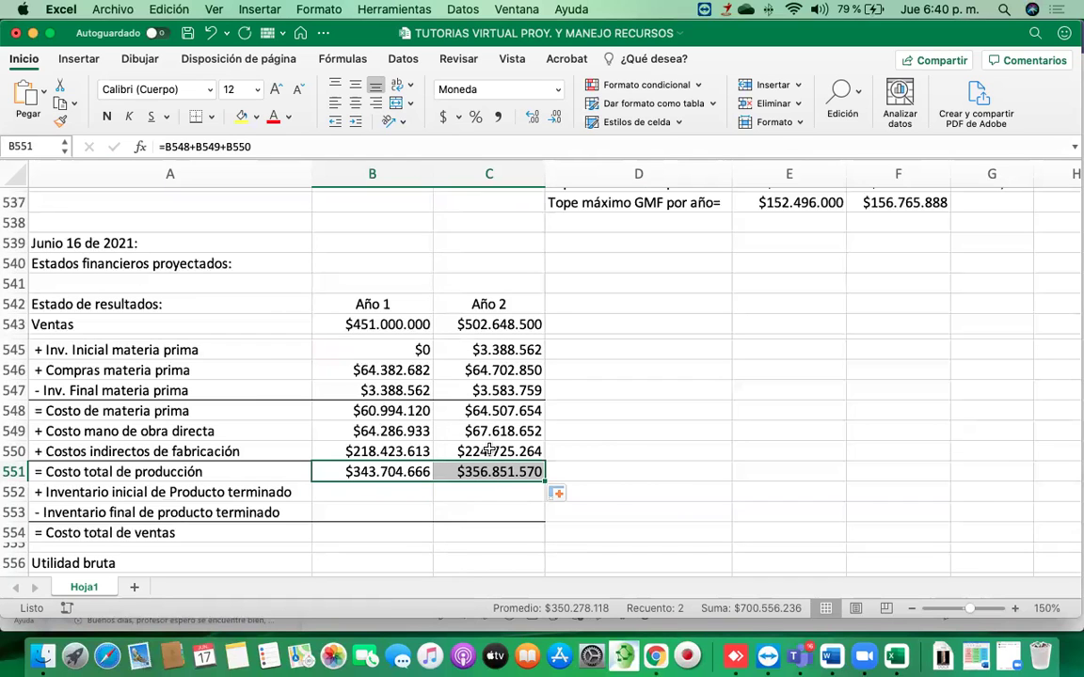
# Enter 0 as the Año 1 Inventario inicial de Producto terminado in B552 and apply the currency format from B545
pyautogui.scroll(-3, 496, 451)
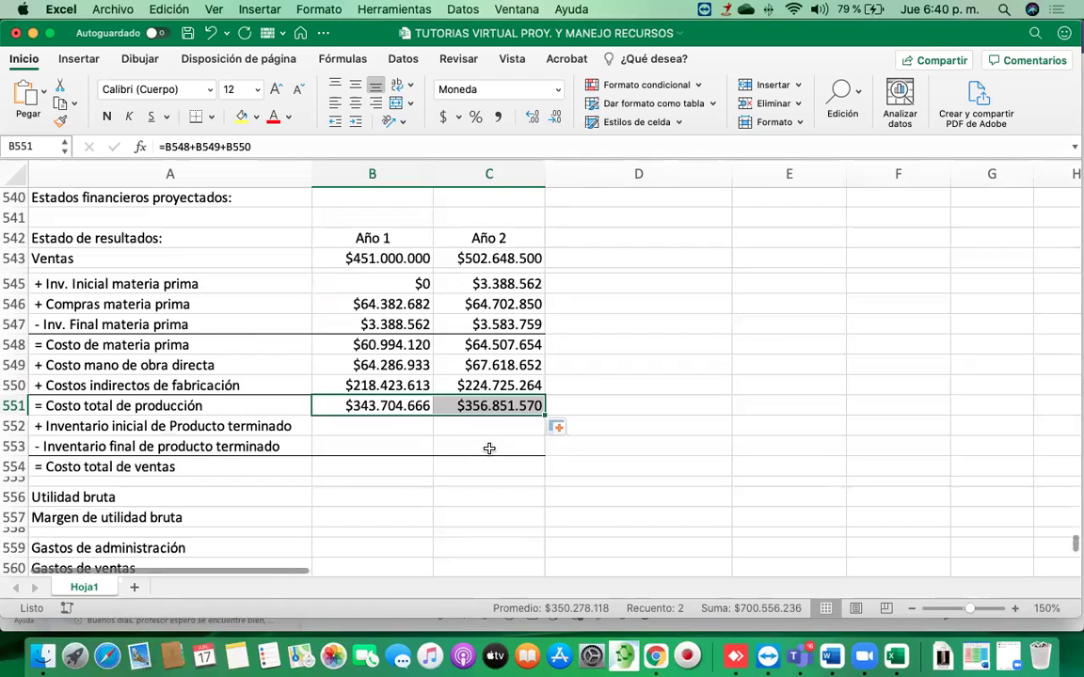
pyautogui.click(392, 423)
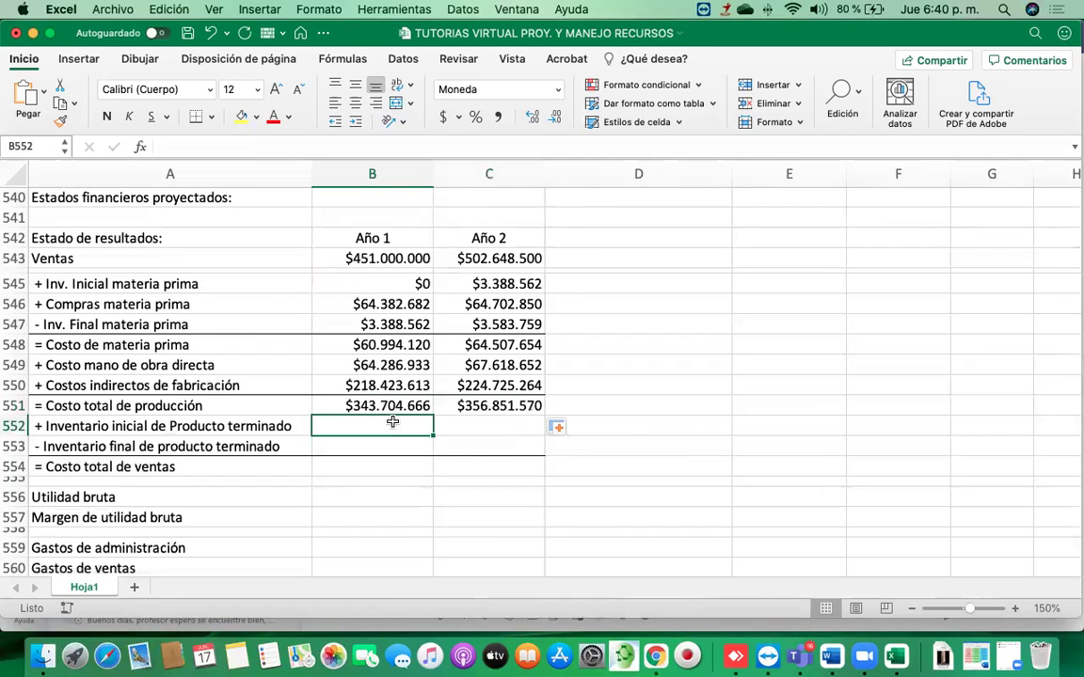
pyautogui.write('0')
pyautogui.press('Return')
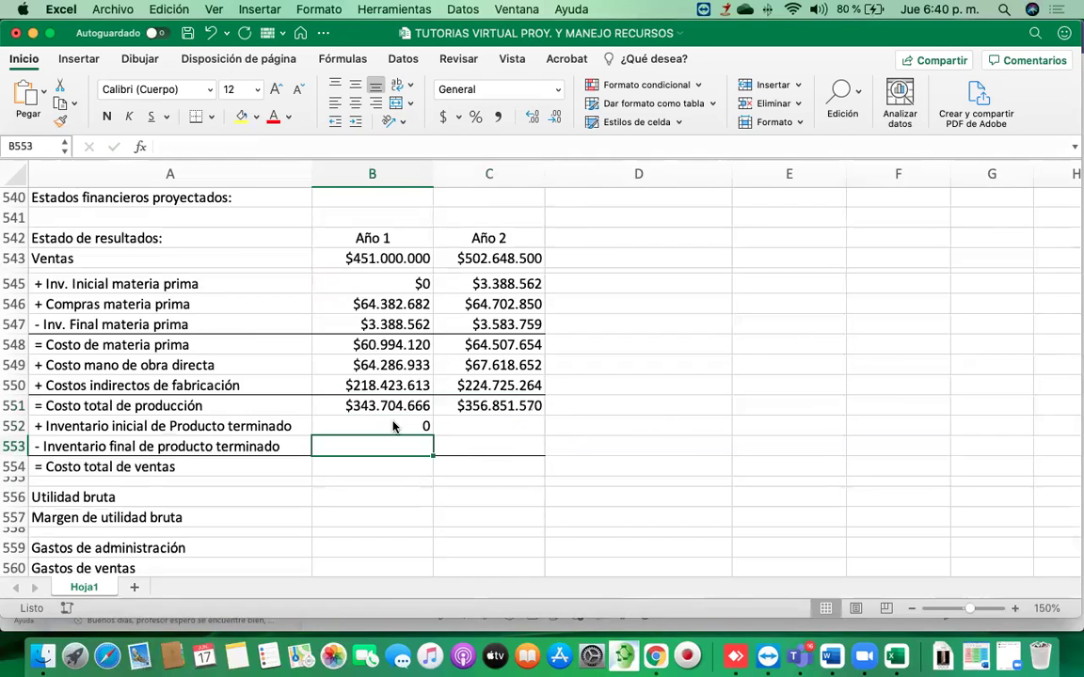
pyautogui.click(424, 280)
pyautogui.click(60, 120)
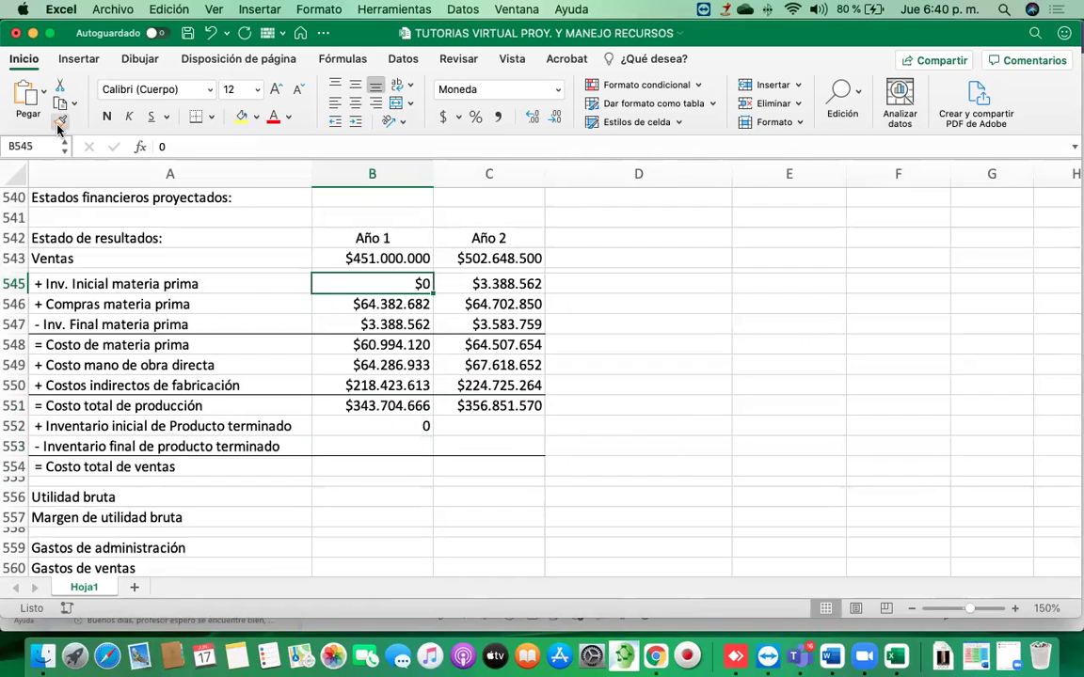
pyautogui.click(377, 429)
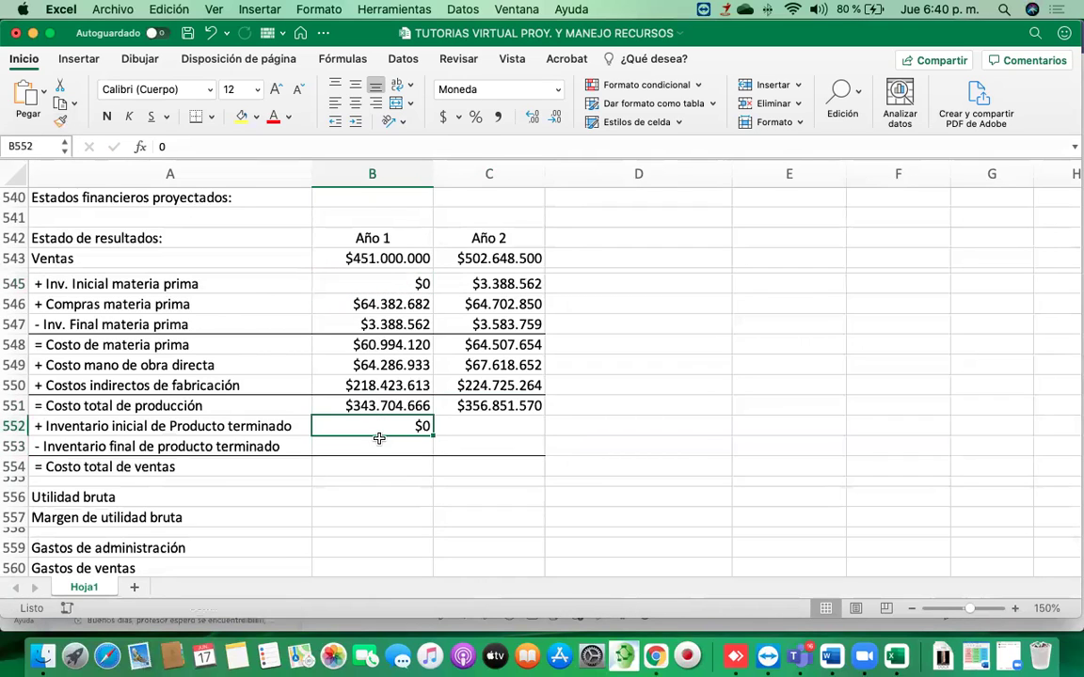
# Link the Año 1 Inventario final de producto terminado in B553 to C263 in the production cost table
pyautogui.click(377, 442)
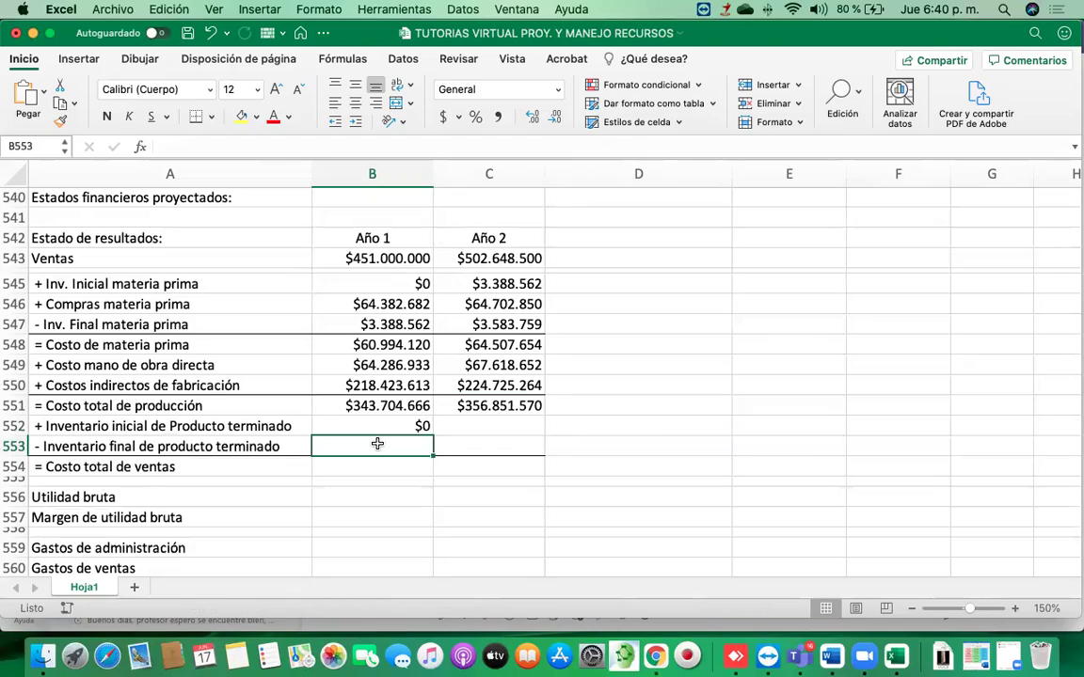
pyautogui.write('=')
pyautogui.scroll(6, 436, 419)
pyautogui.scroll(20, 435, 418)
pyautogui.scroll(12, 435, 418)
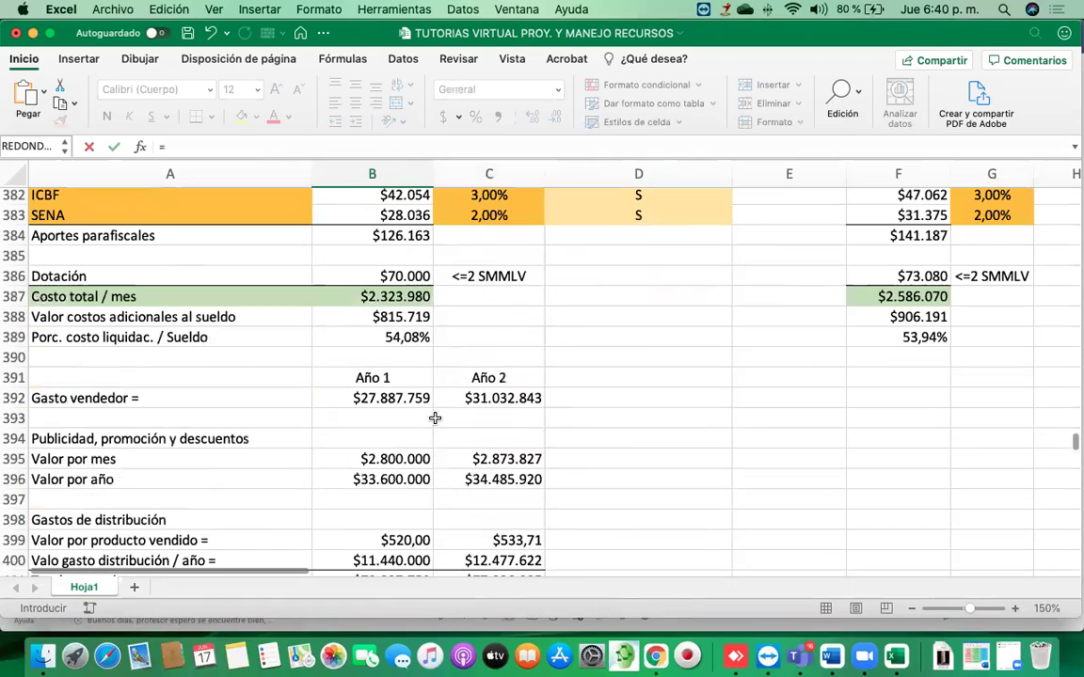
pyautogui.scroll(8, 435, 419)
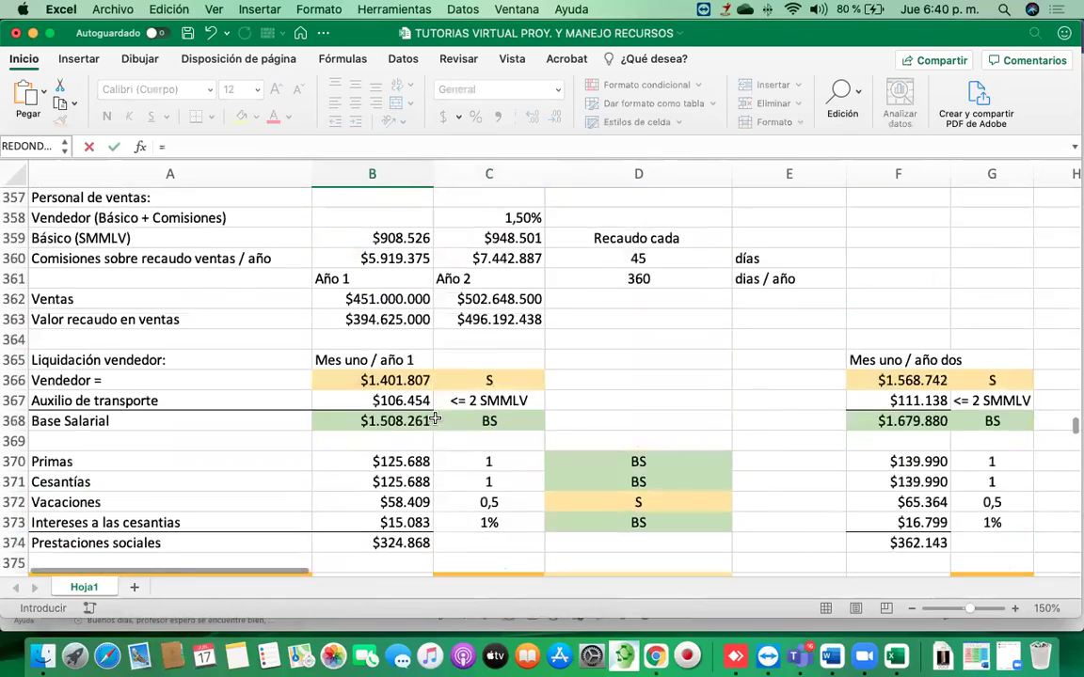
pyautogui.scroll(4, 436, 419)
pyautogui.scroll(14, 435, 417)
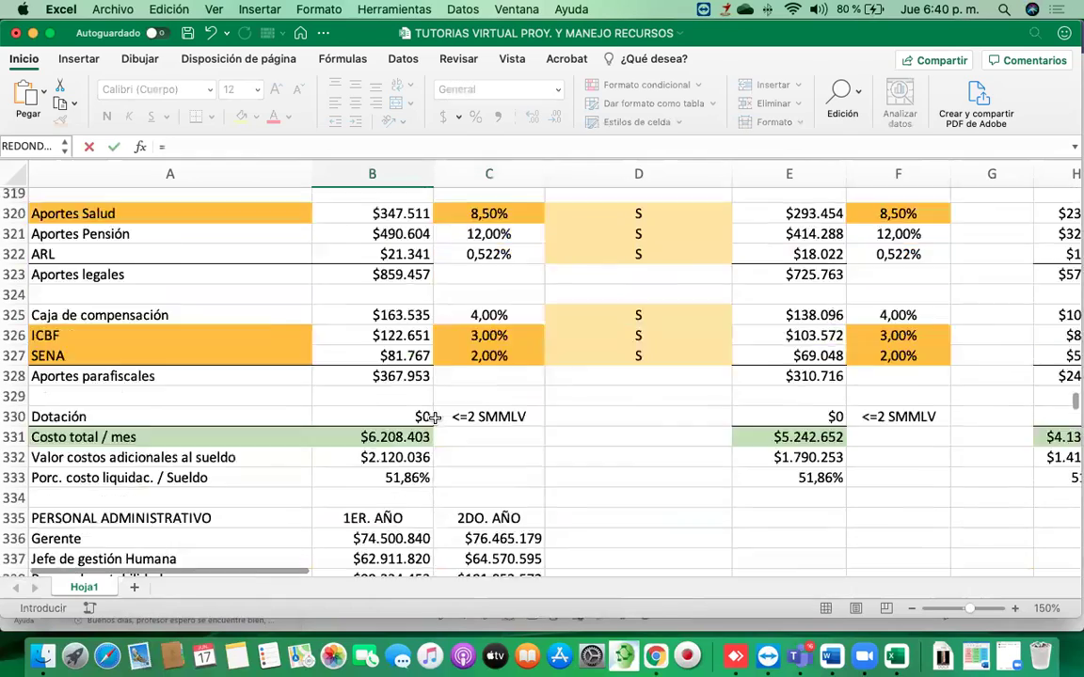
pyautogui.scroll(10, 435, 418)
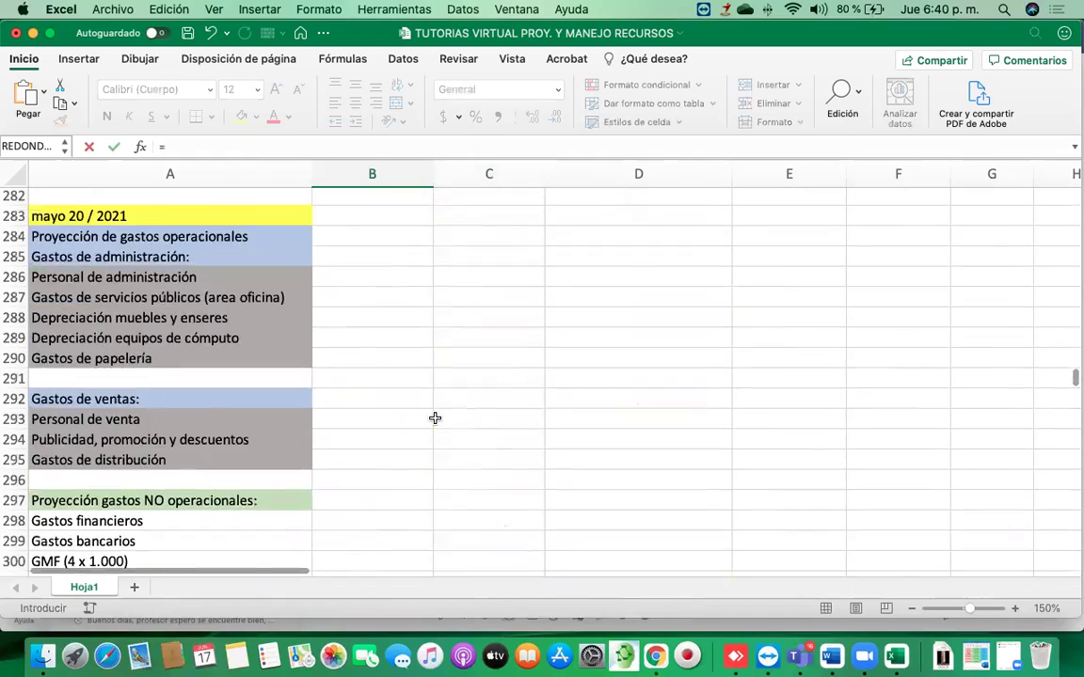
pyautogui.scroll(5, 435, 418)
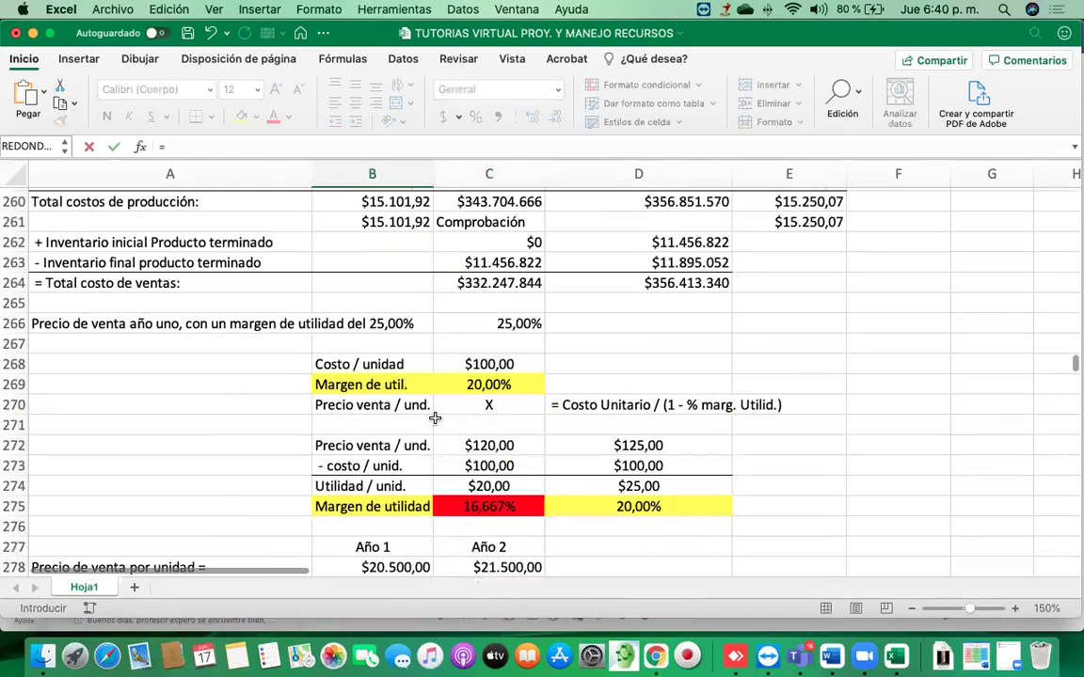
pyautogui.scroll(2, 434, 418)
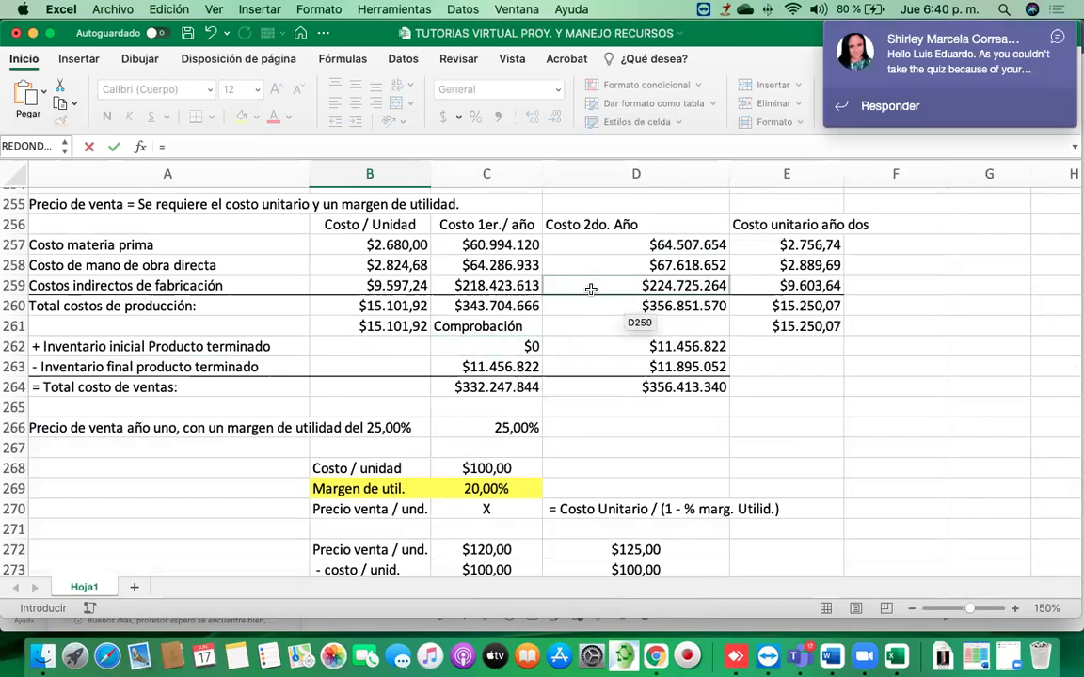
pyautogui.click(497, 370)
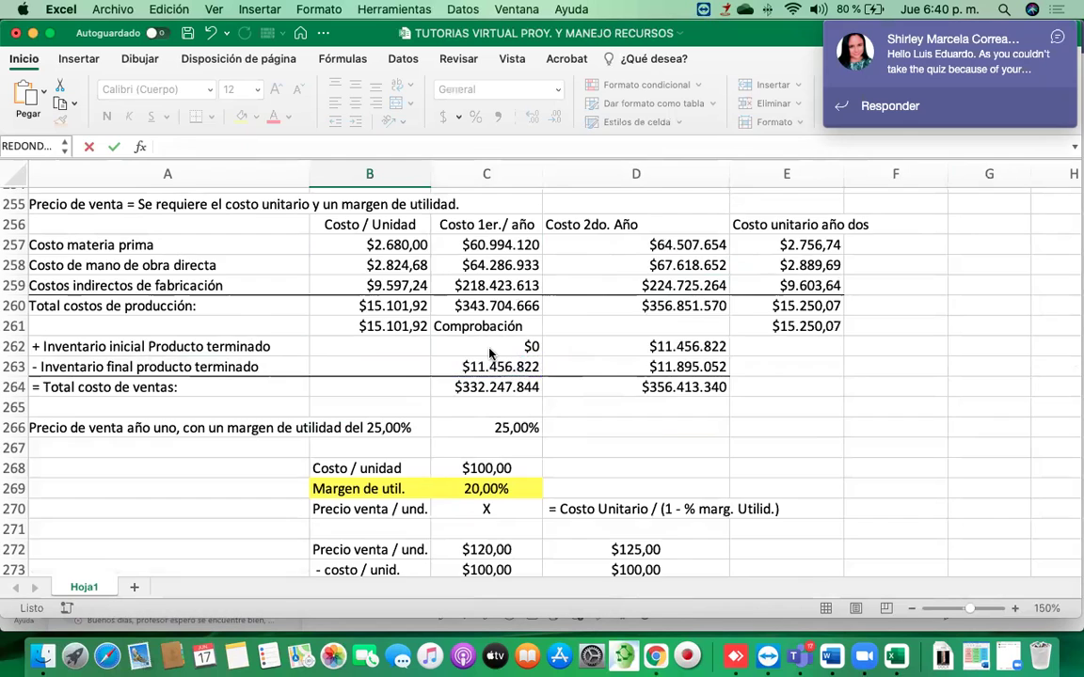
pyautogui.press('Escape')
# Set the Año 2 initial finished-product inventory in C552 to =B553 and copy the final inventory formula from B553 to C553
pyautogui.click(472, 508)
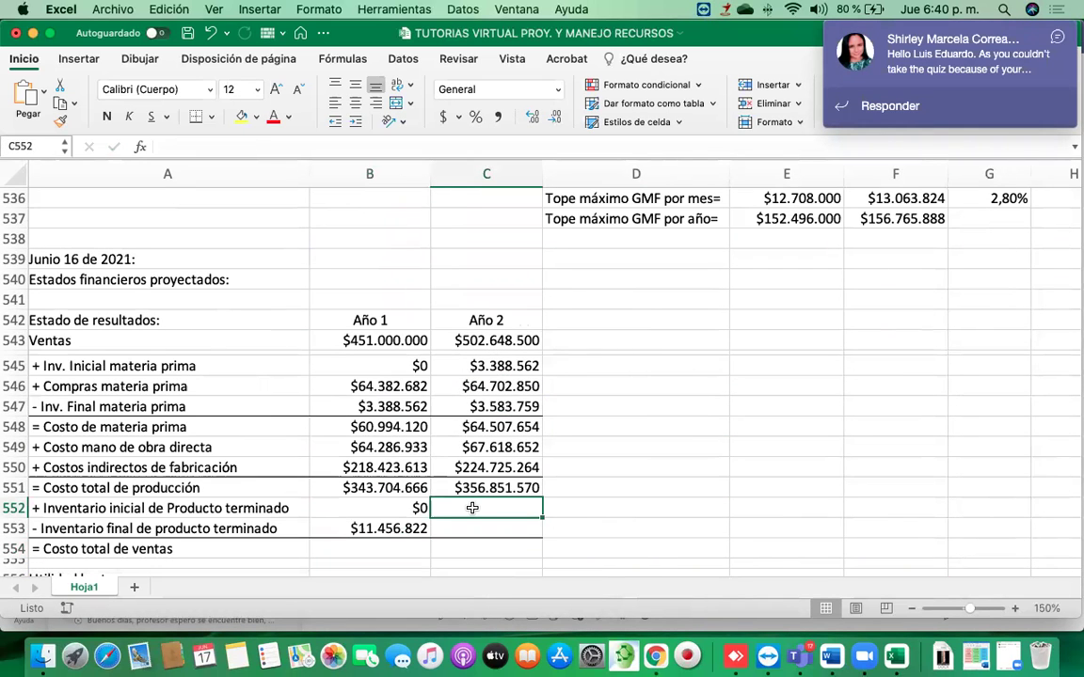
pyautogui.write('=')
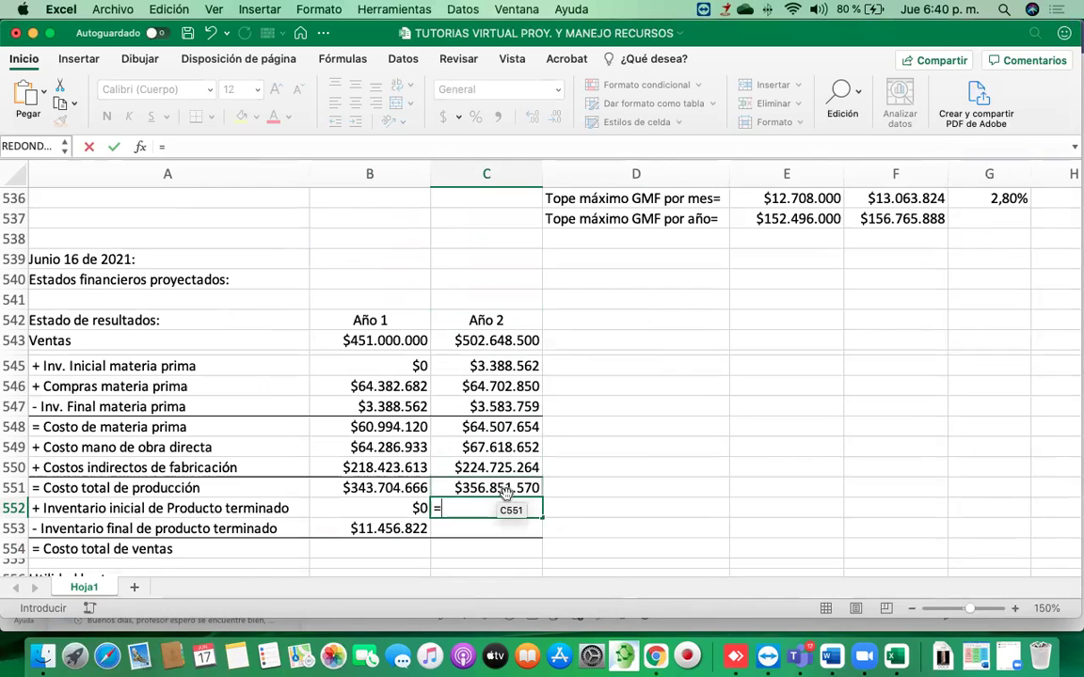
pyautogui.click(386, 529)
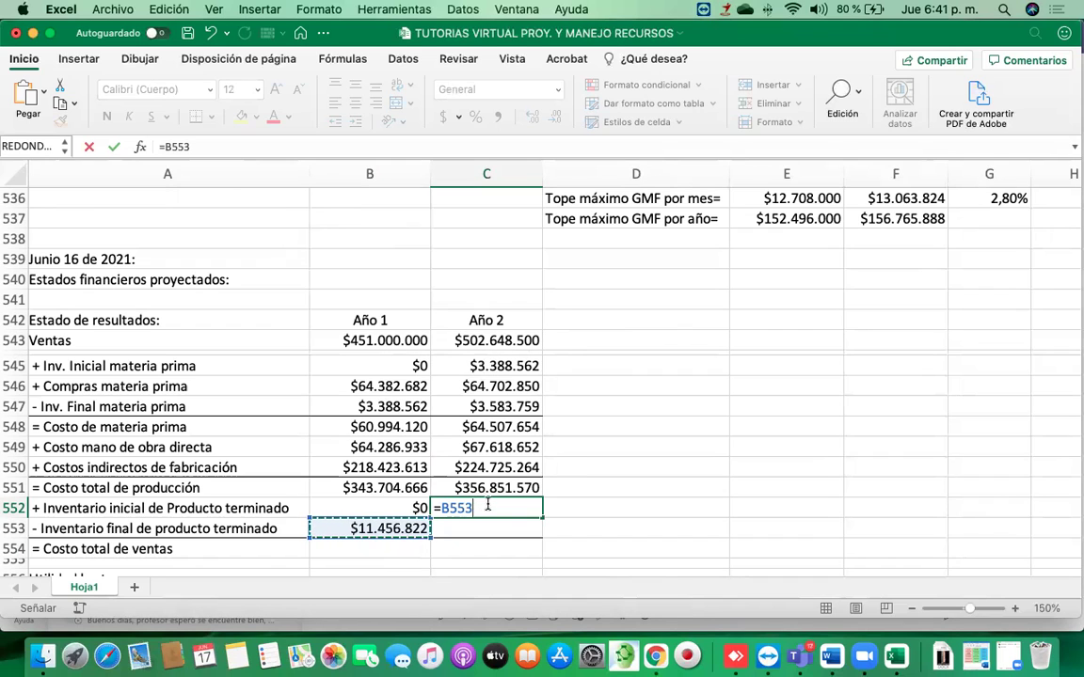
pyautogui.press('Return')
pyautogui.click(391, 527)
pyautogui.moveTo(429, 537); pyautogui.dragTo(498, 537)
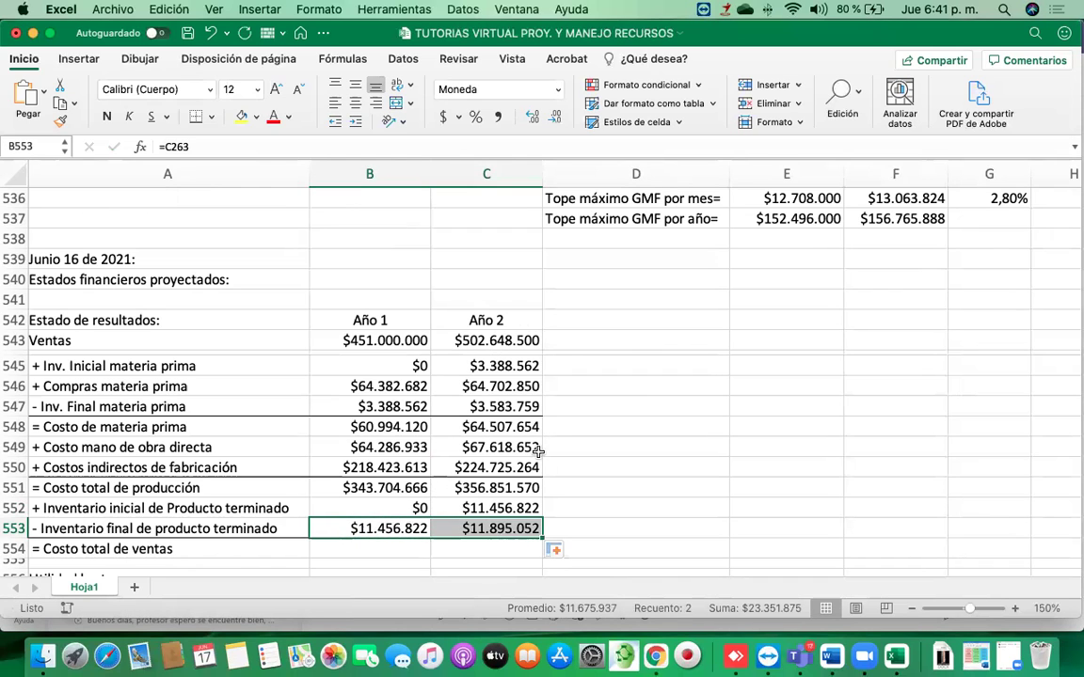
# Check the C553 link against the final finished-product inventory formulas in C263 and D263 of the production cost table
pyautogui.click(463, 528)
pyautogui.scroll(1, 526, 348)
pyautogui.scroll(20, 526, 348)
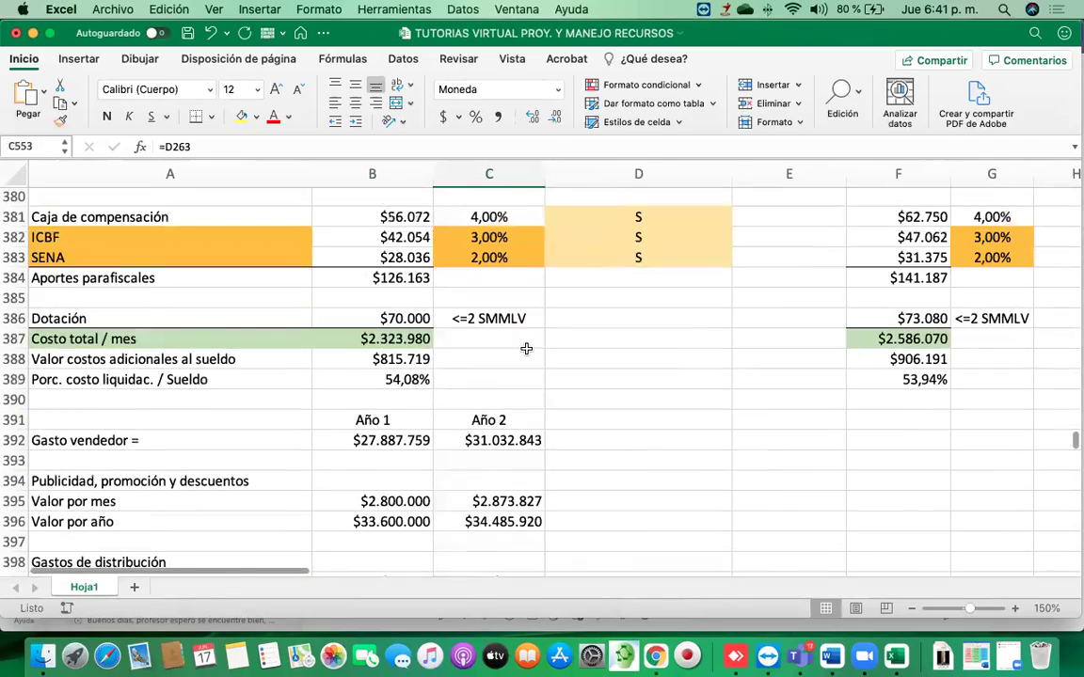
pyautogui.scroll(20, 525, 348)
pyautogui.scroll(20, 526, 348)
pyautogui.scroll(-5, 526, 348)
pyautogui.scroll(4, 526, 348)
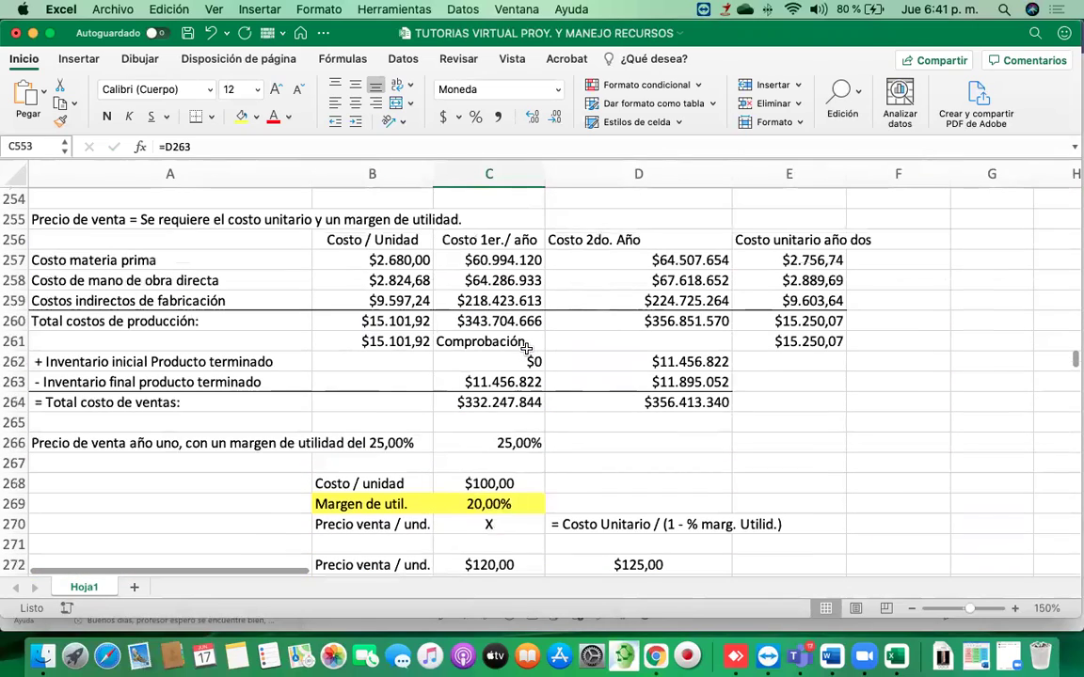
pyautogui.click(666, 380)
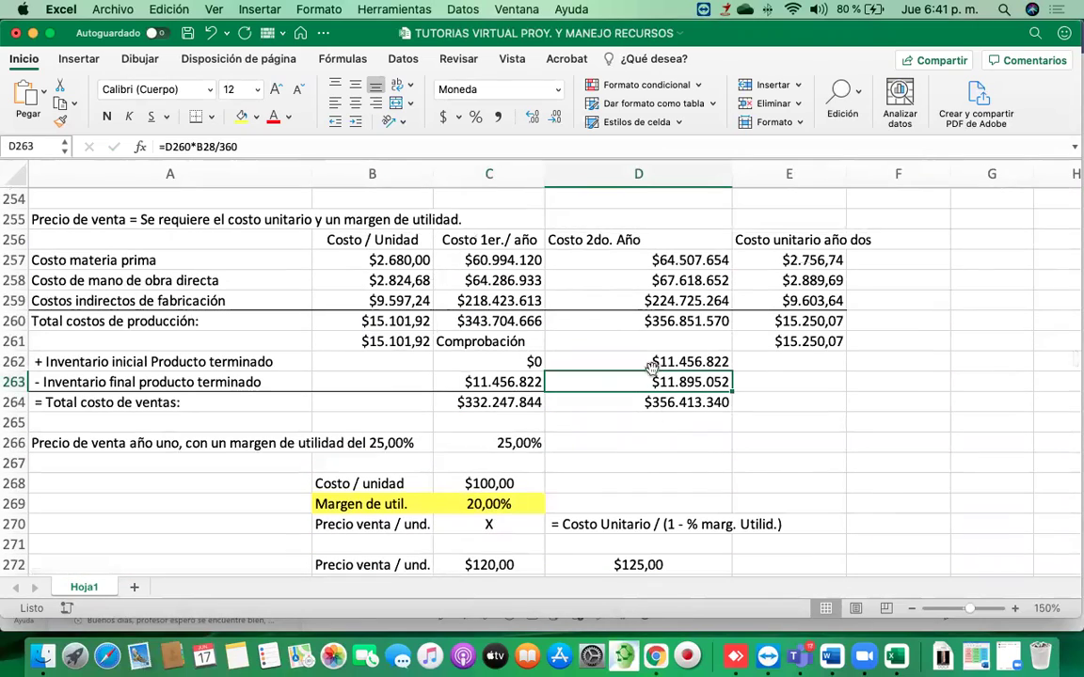
pyautogui.click(488, 382)
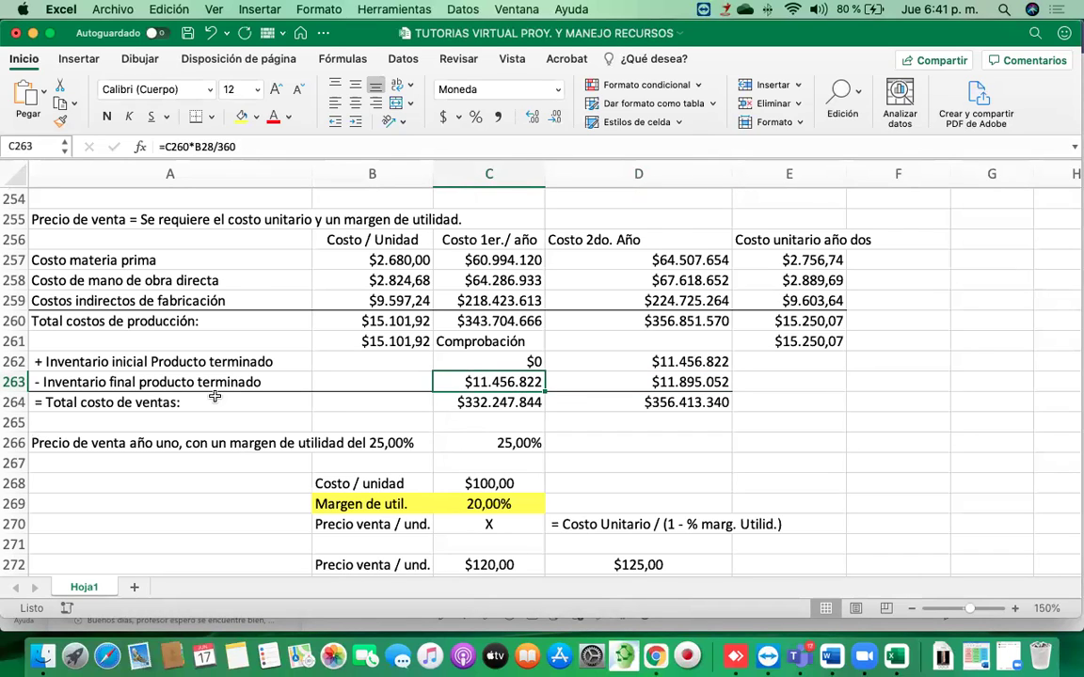
pyautogui.click(685, 381)
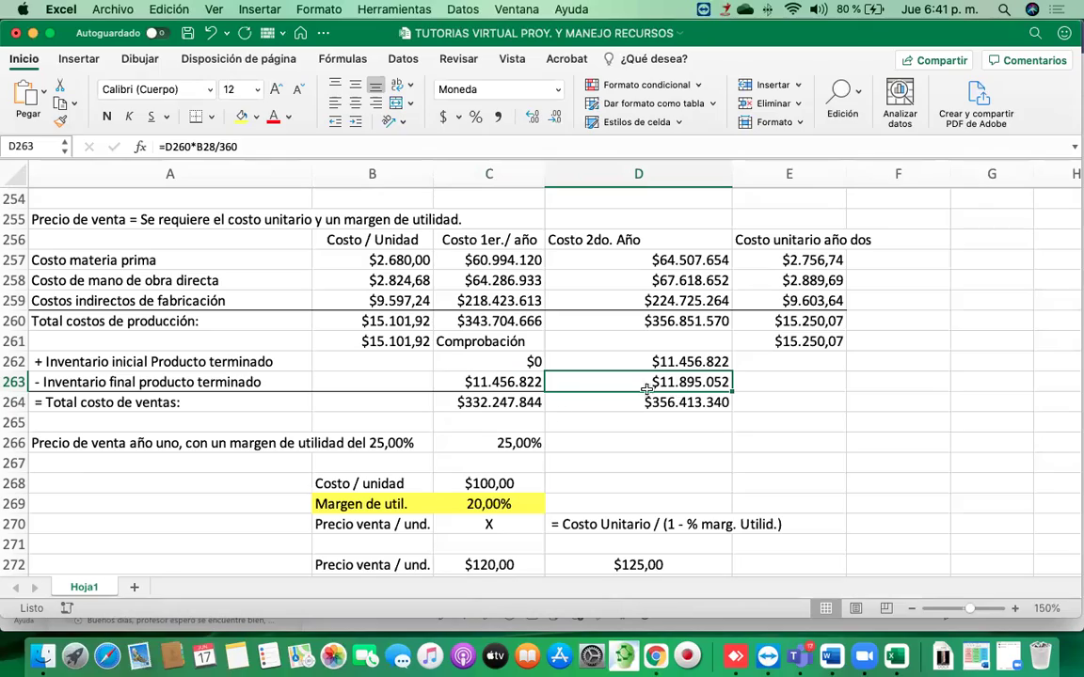
# Calculate the Año 1 Costo total de ventas in B554 as =B551+B552-B553 and copy the formula to C554 for Año 2
pyautogui.scroll(-1, 362, 476)
pyautogui.scroll(-20, 362, 475)
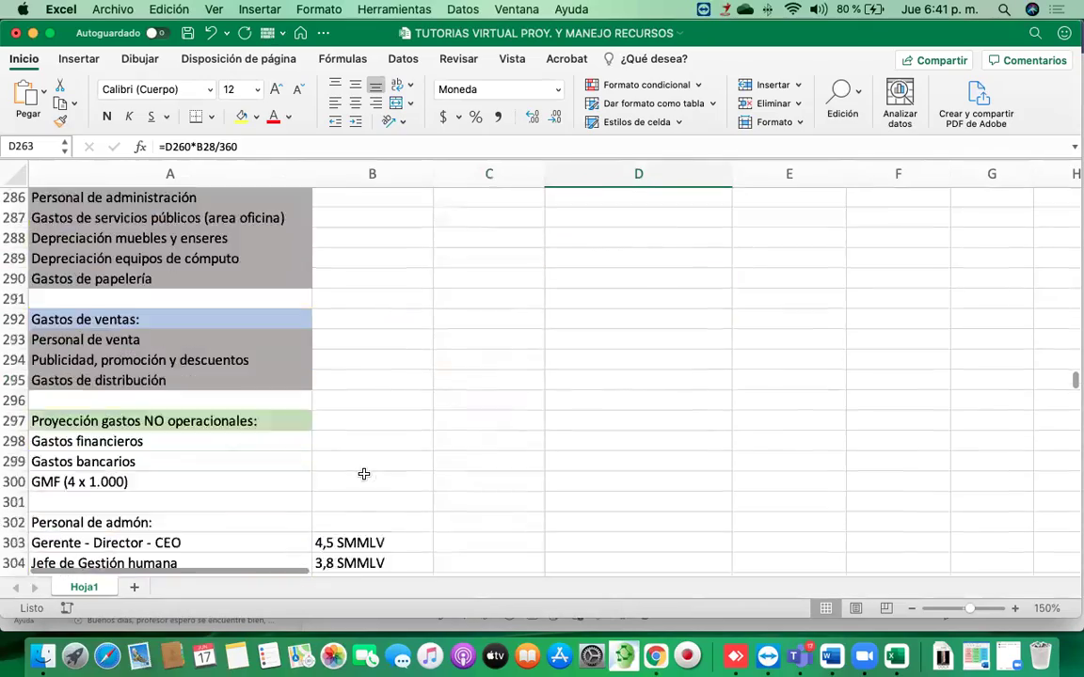
pyautogui.scroll(-20, 364, 474)
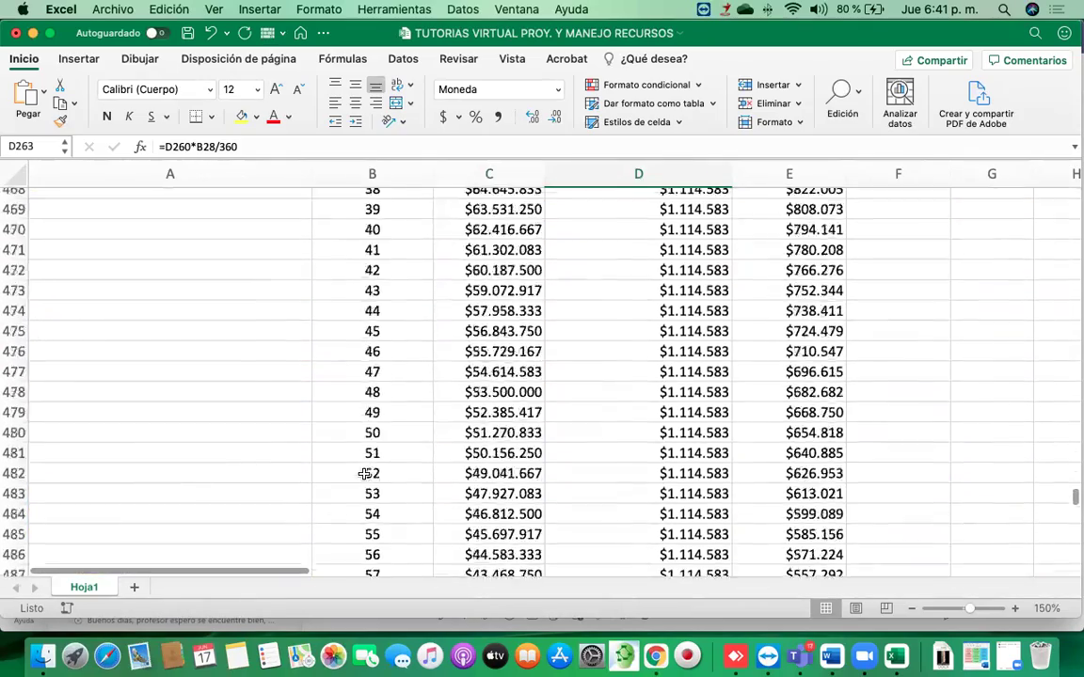
pyautogui.scroll(12, 364, 473)
pyautogui.scroll(3, 364, 473)
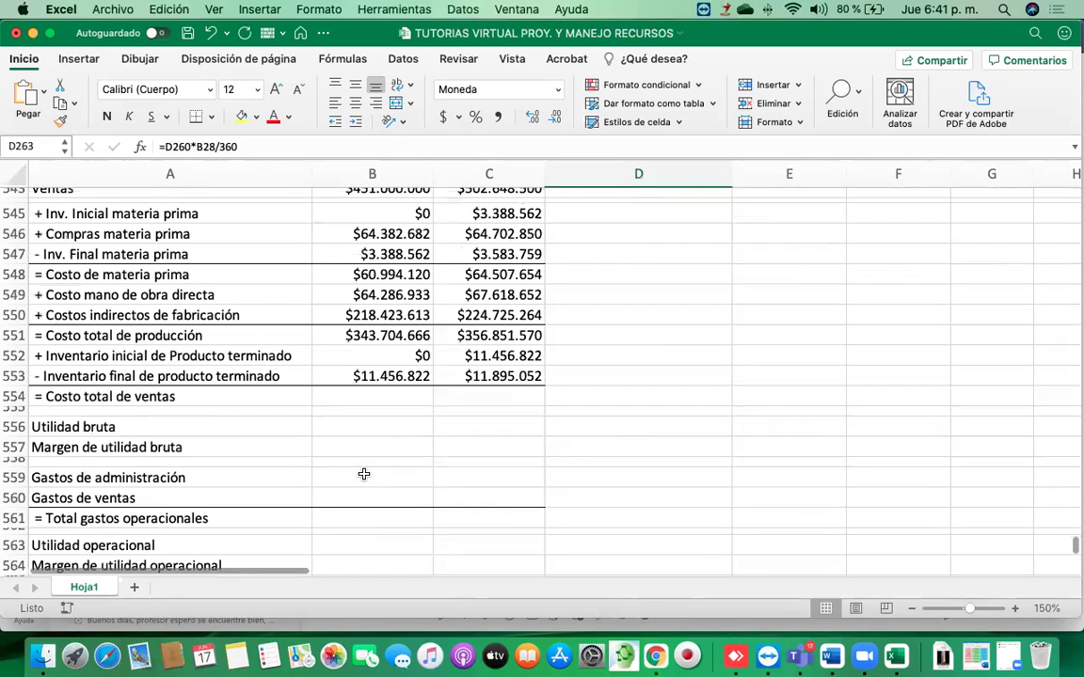
pyautogui.click(414, 398)
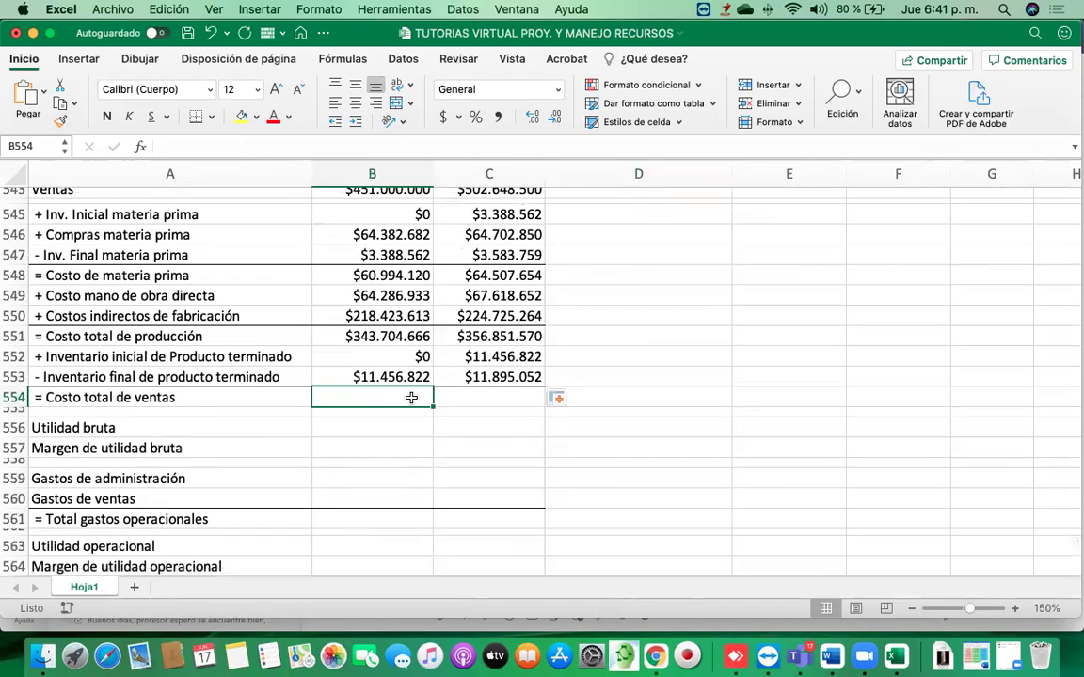
pyautogui.write('=')
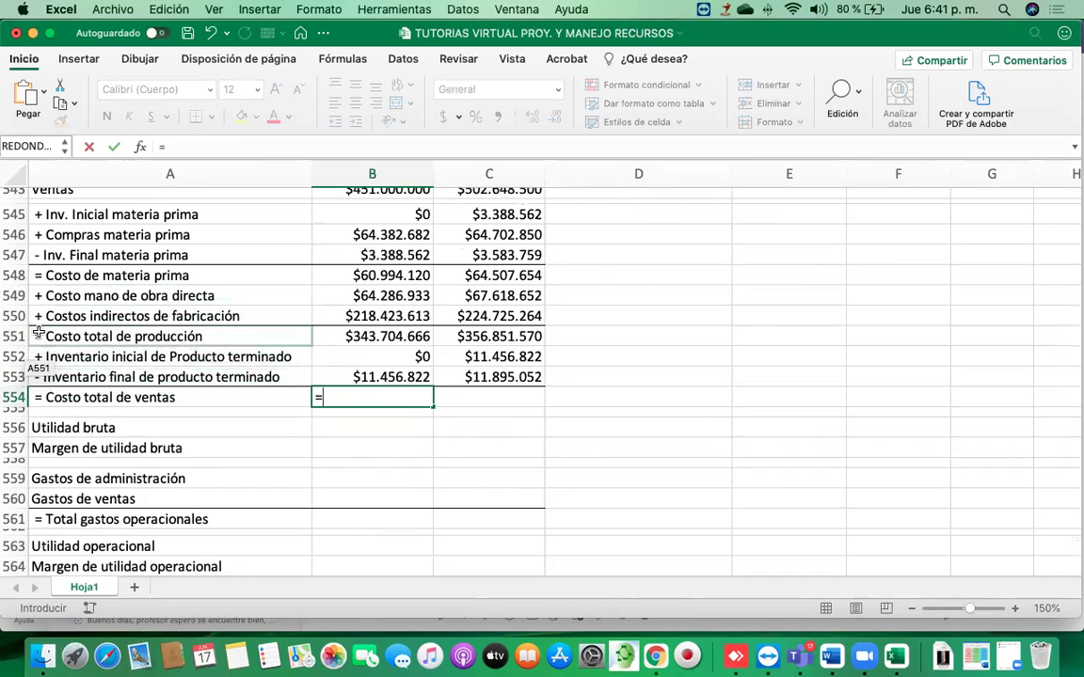
pyautogui.click(362, 336)
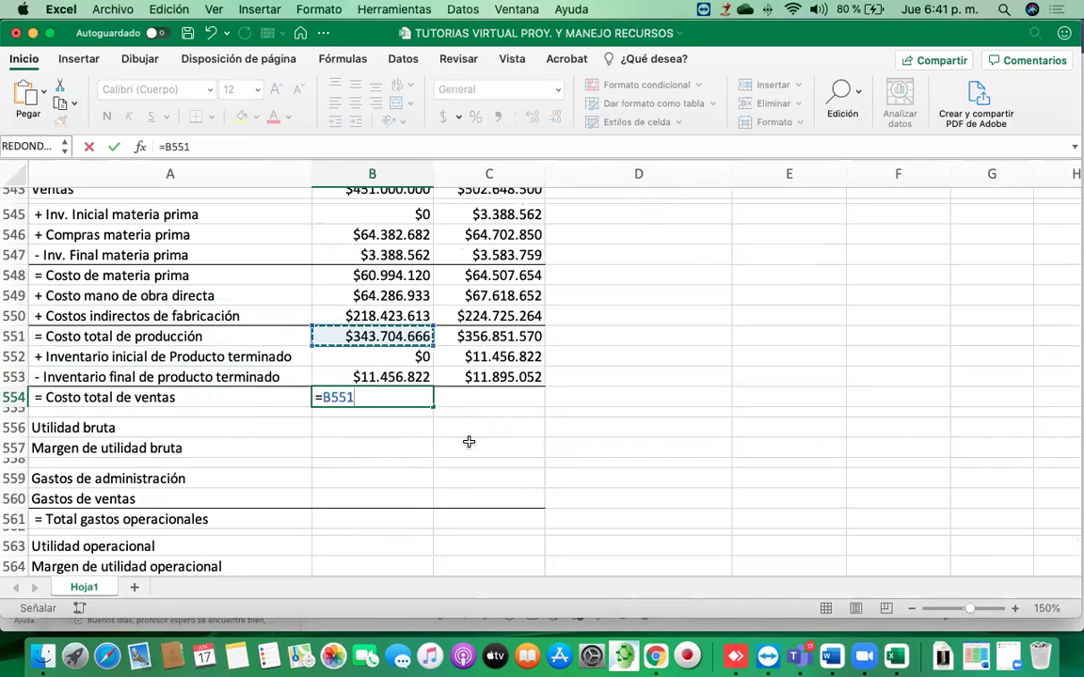
pyautogui.write('+')
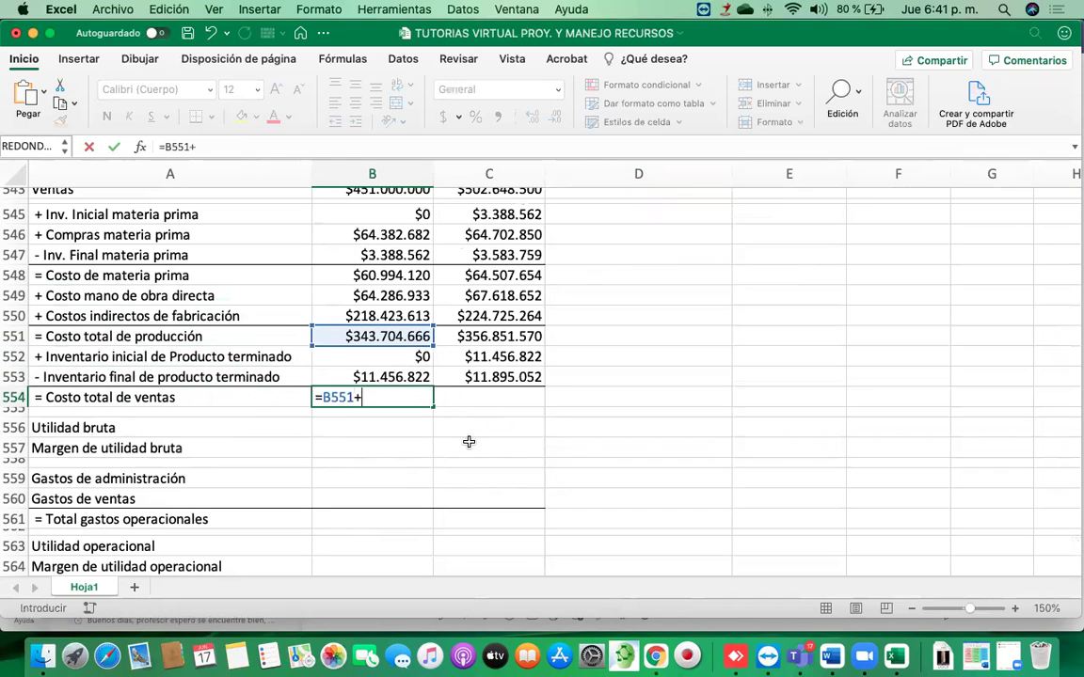
pyautogui.click(416, 355)
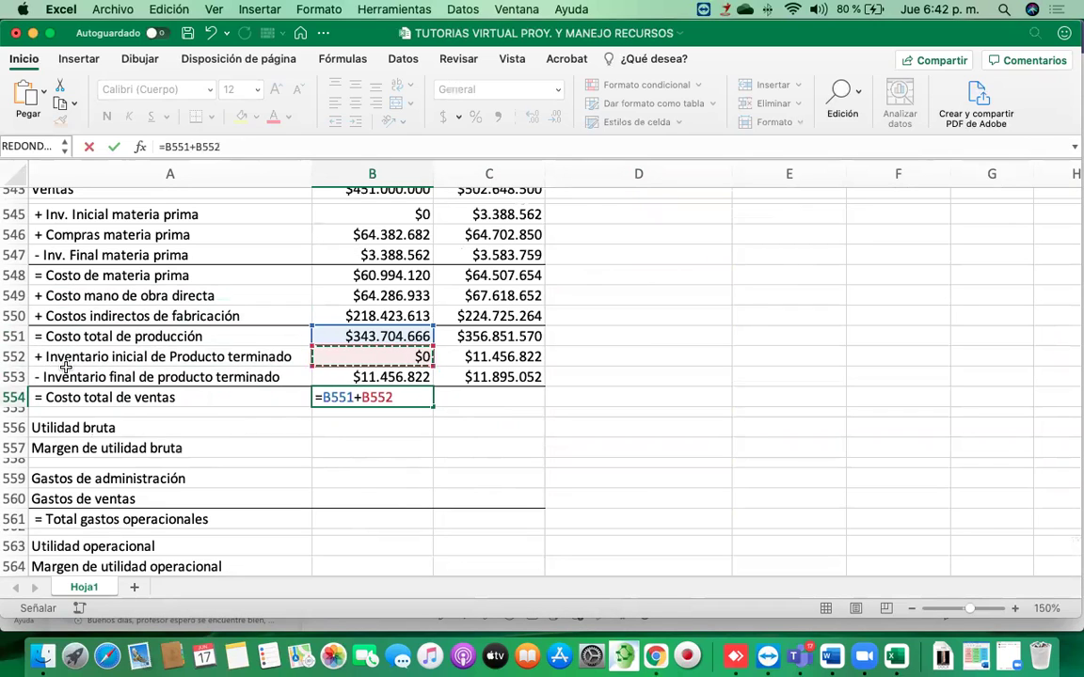
pyautogui.write('-')
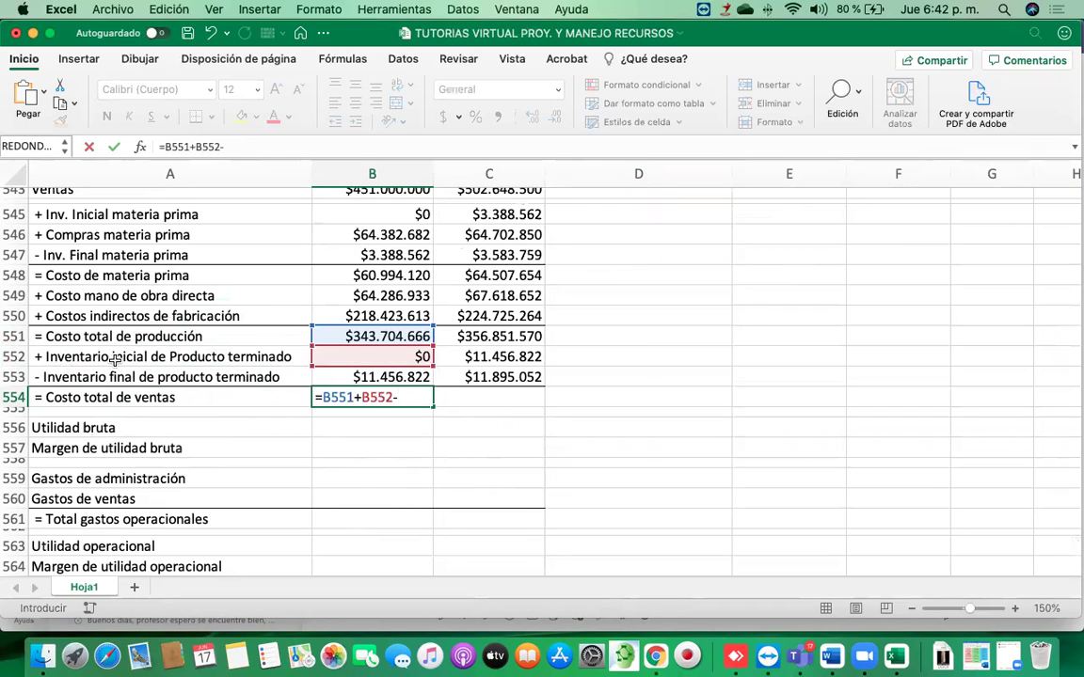
pyautogui.click(402, 376)
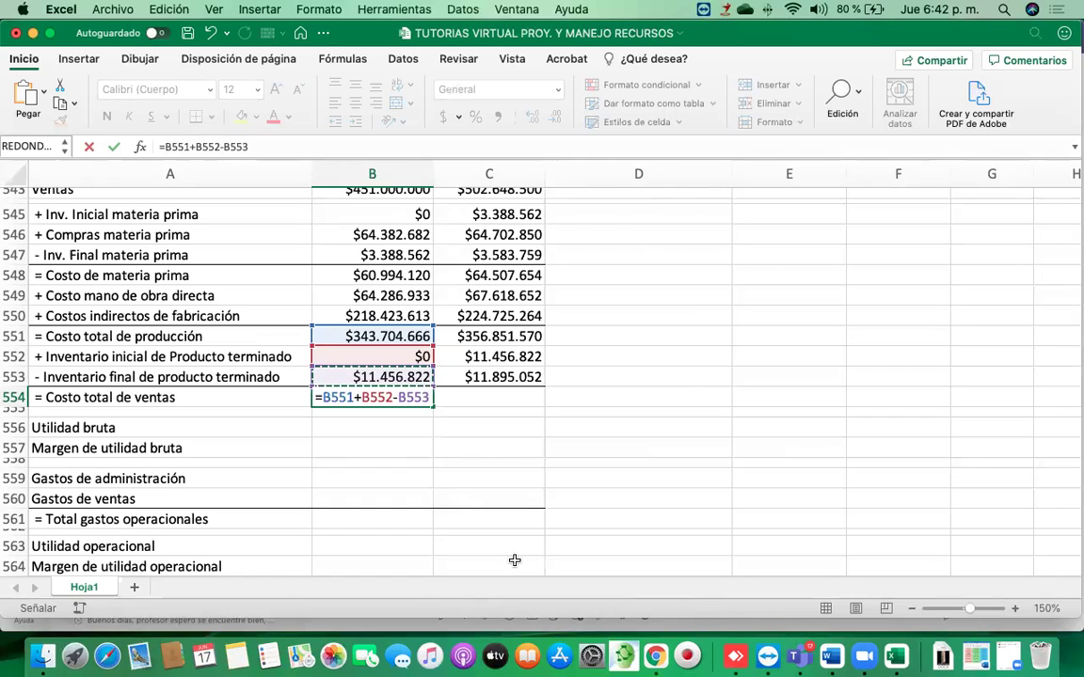
pyautogui.press('Return')
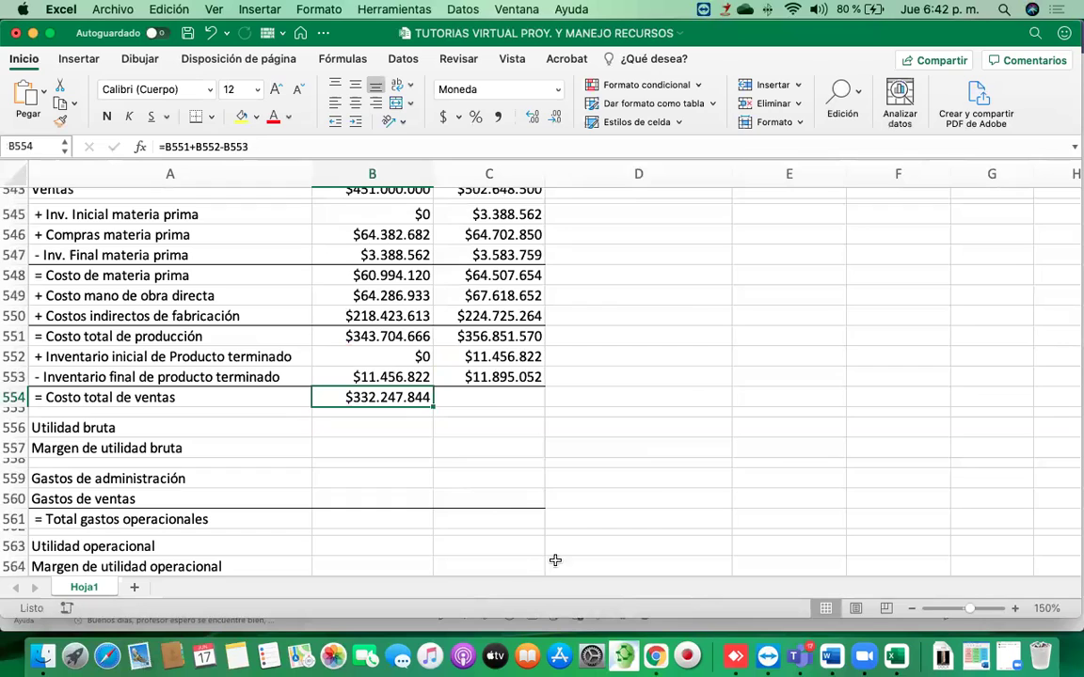
pyautogui.moveTo(431, 402); pyautogui.dragTo(502, 403)
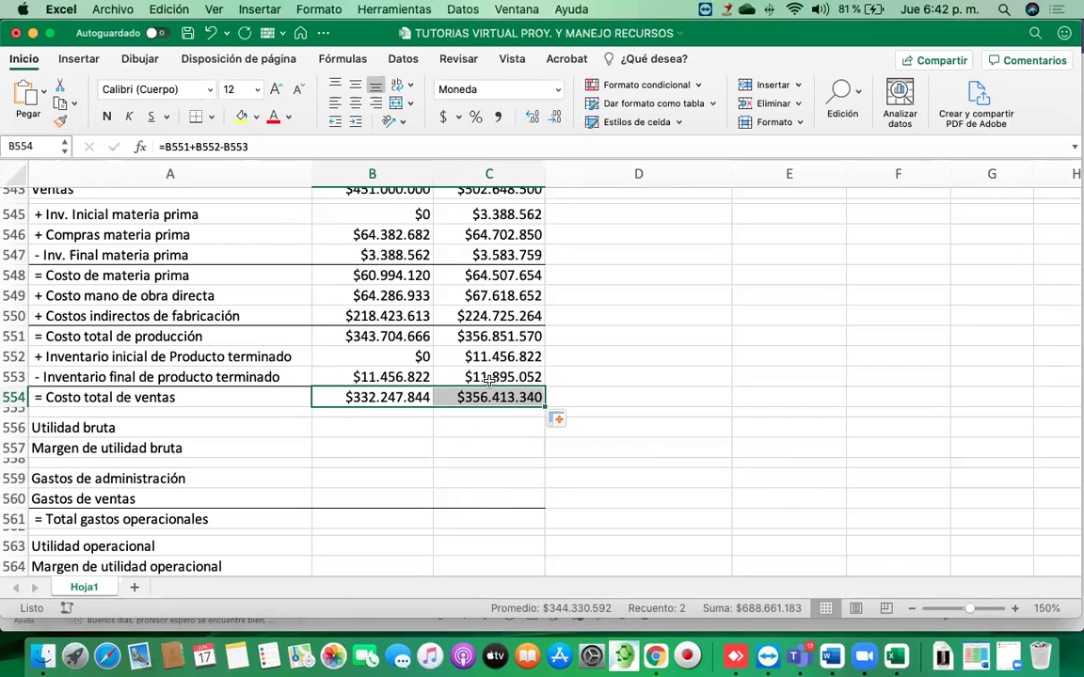
pyautogui.click(492, 445)
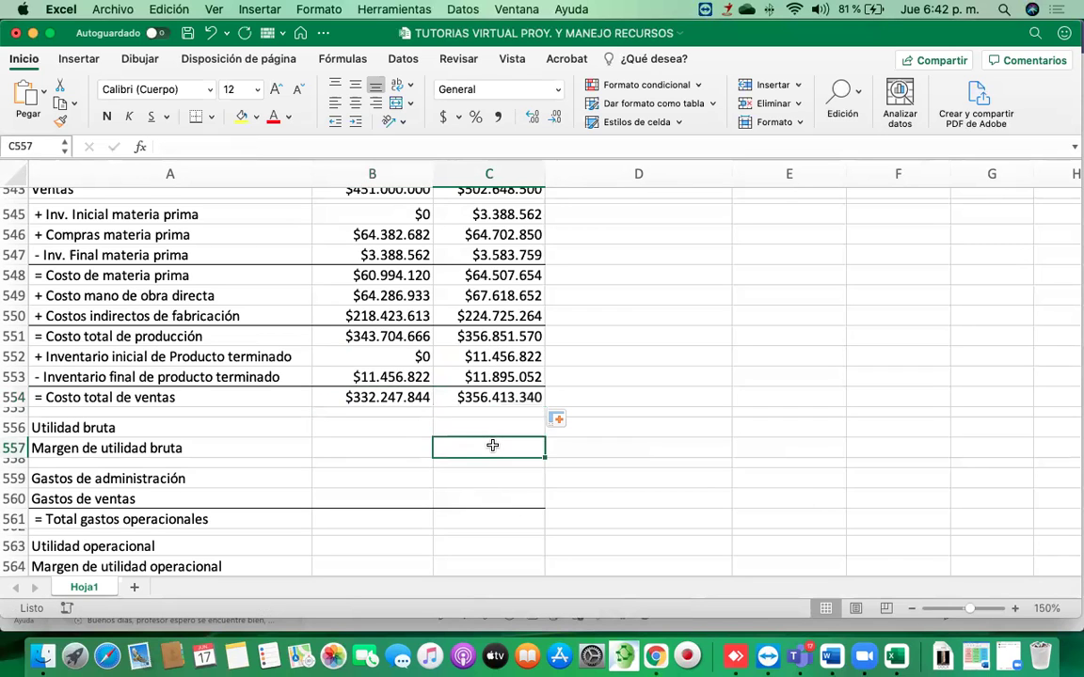
# Calculate the Año 1 Utilidad bruta in B556 as =B543-B554 and copy the formula to C556 for Año 2
pyautogui.scroll(1, 492, 445)
pyautogui.click(356, 458)
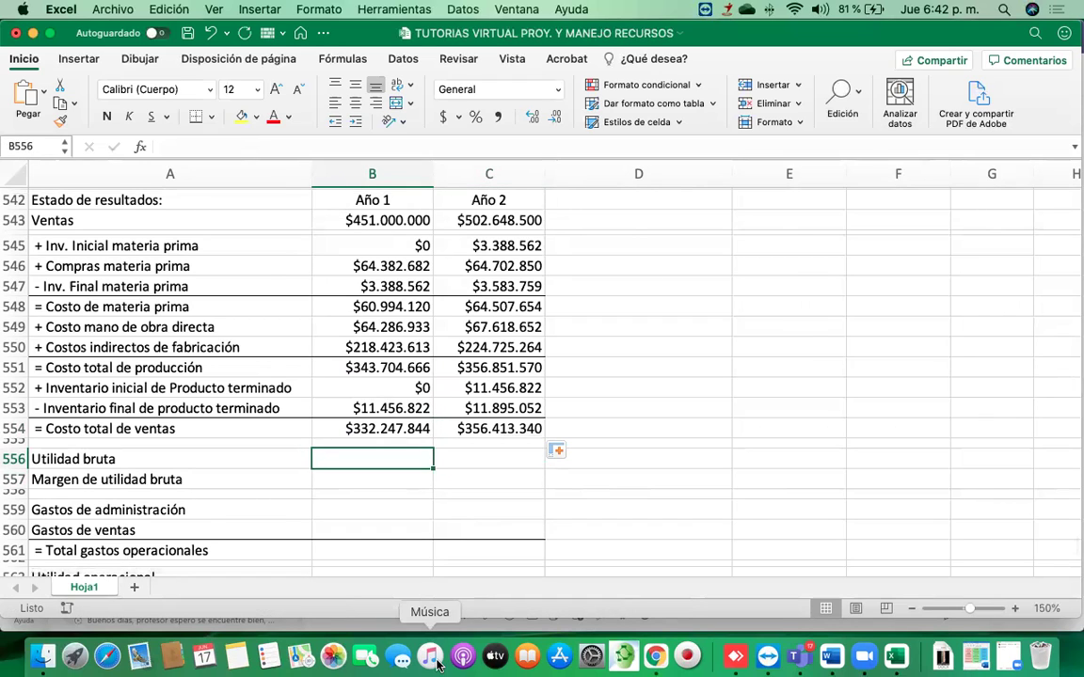
pyautogui.write('=')
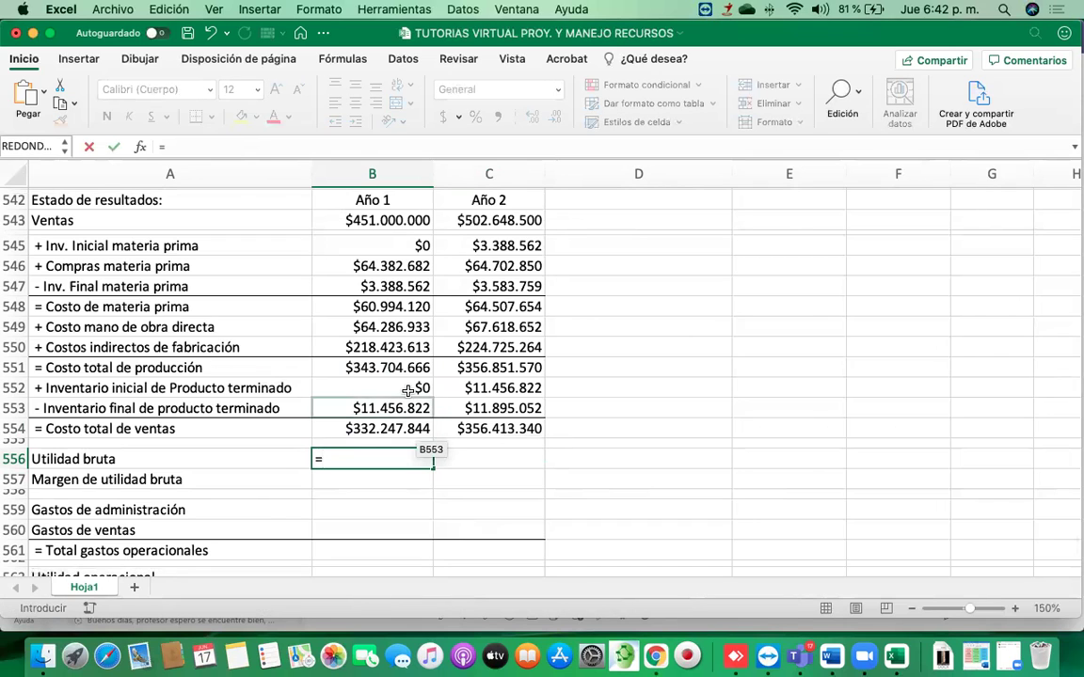
pyautogui.click(372, 223)
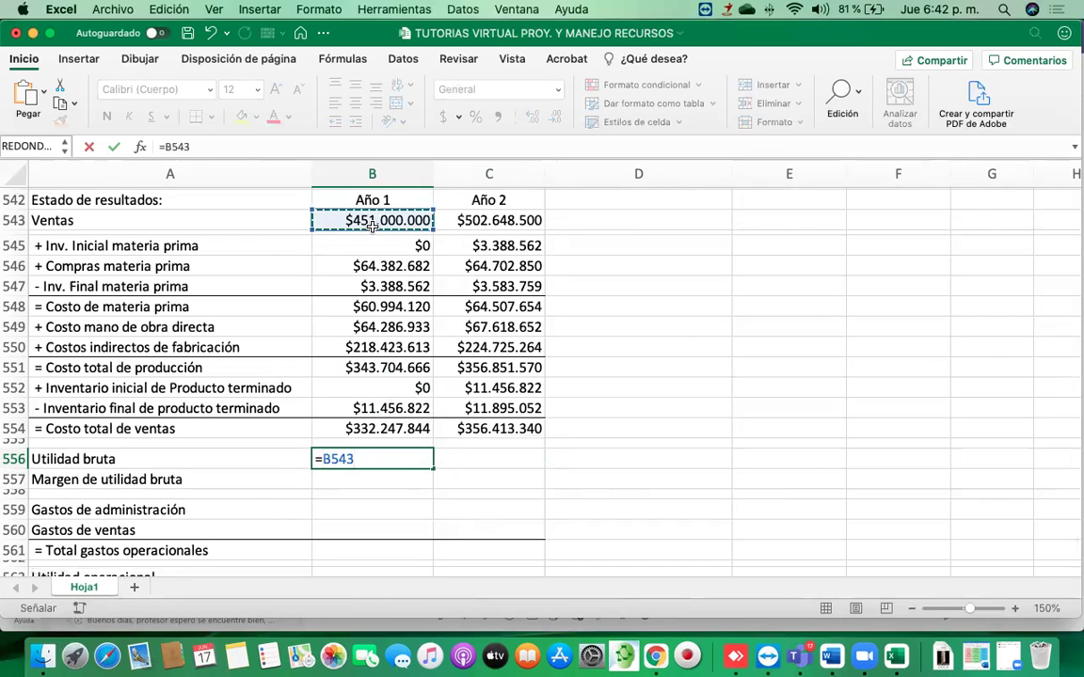
pyautogui.write('-')
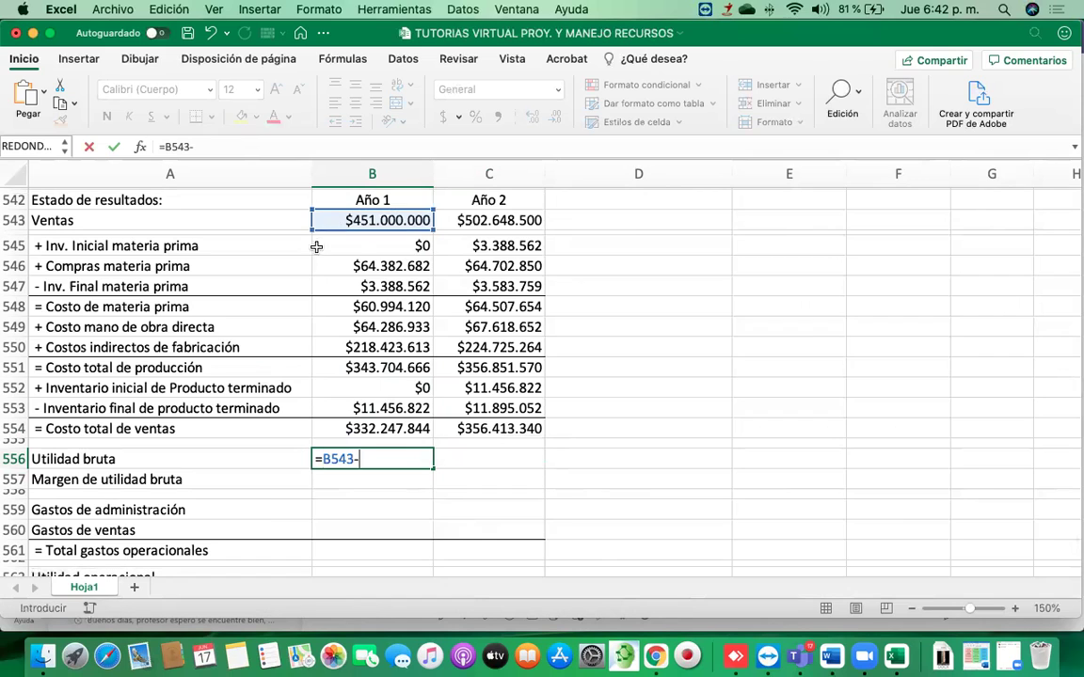
pyautogui.click(387, 429)
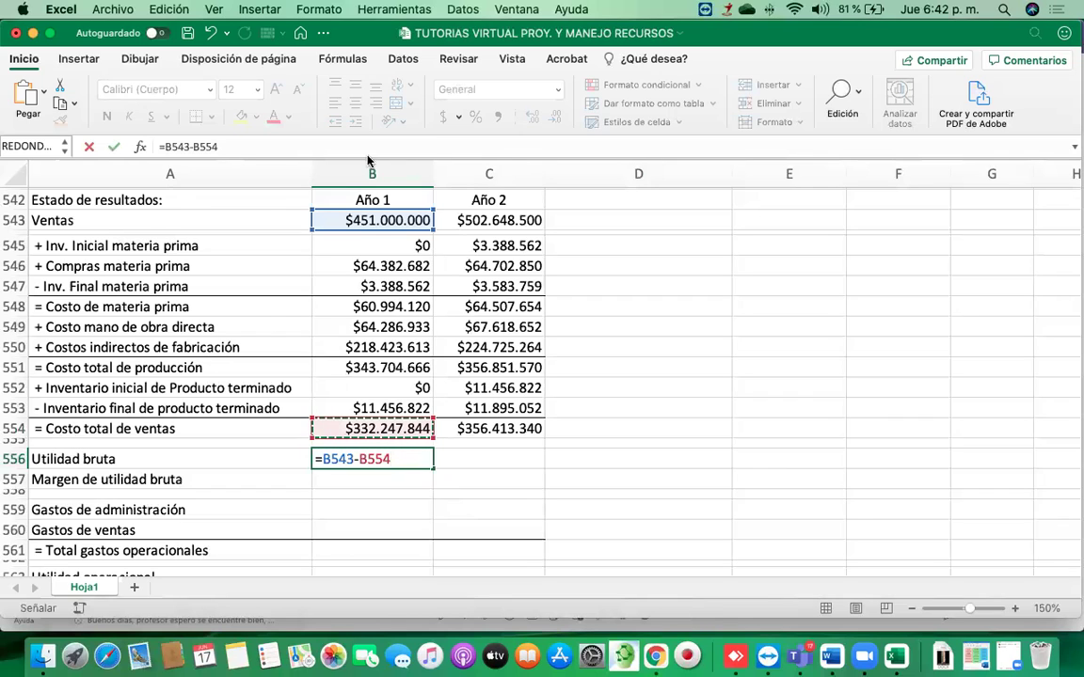
pyautogui.press('Return')
pyautogui.click(394, 455)
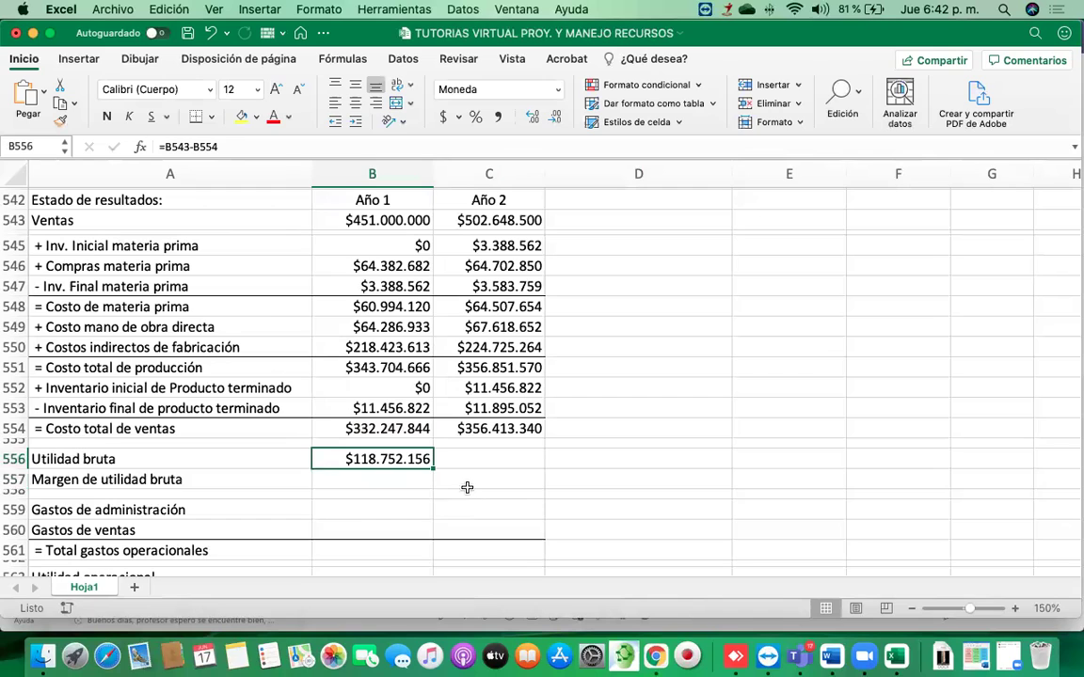
pyautogui.moveTo(441, 467); pyautogui.dragTo(504, 474)
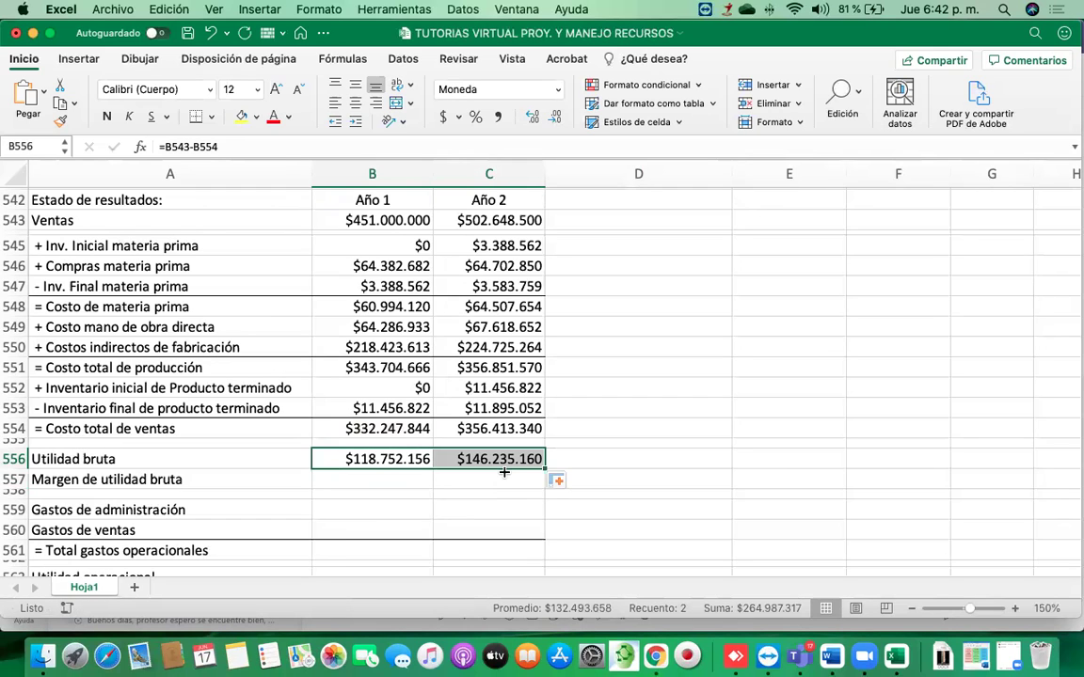
# Calculate the Año 1 Margen de utilidad bruta in B557 as =B556/B543
pyautogui.click(401, 476)
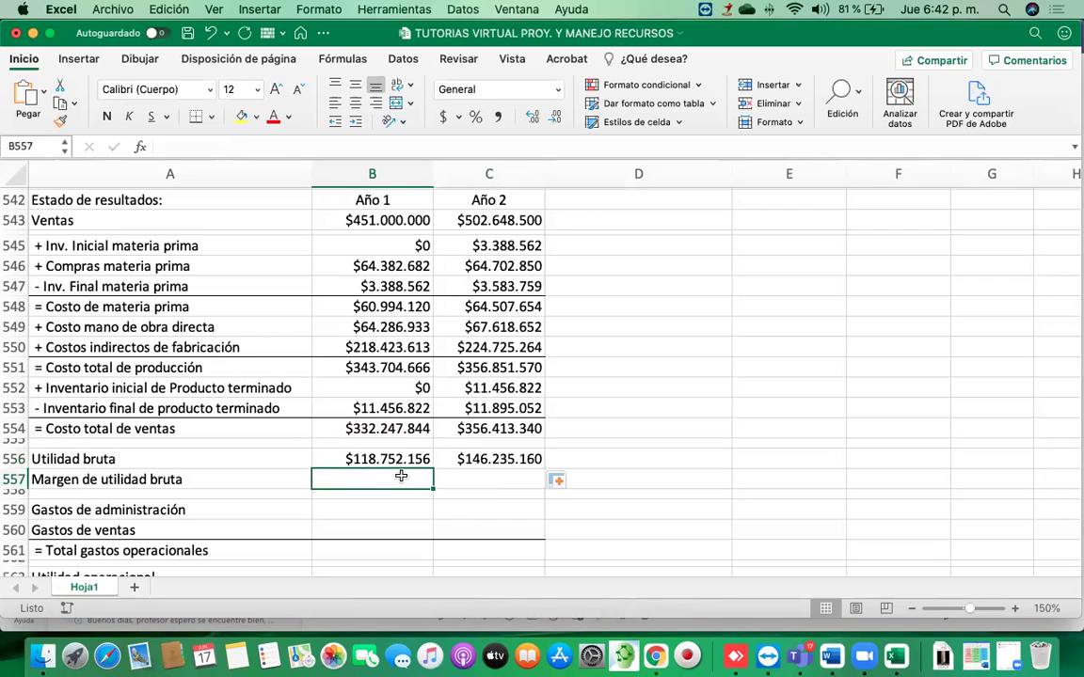
pyautogui.write('=')
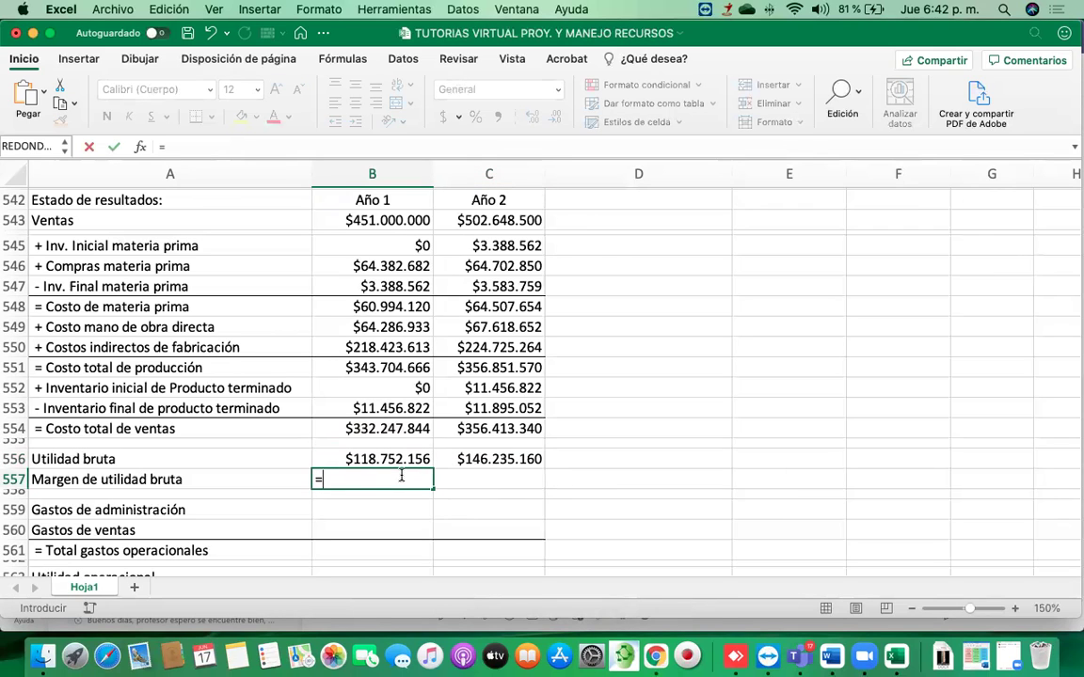
pyautogui.click(389, 458)
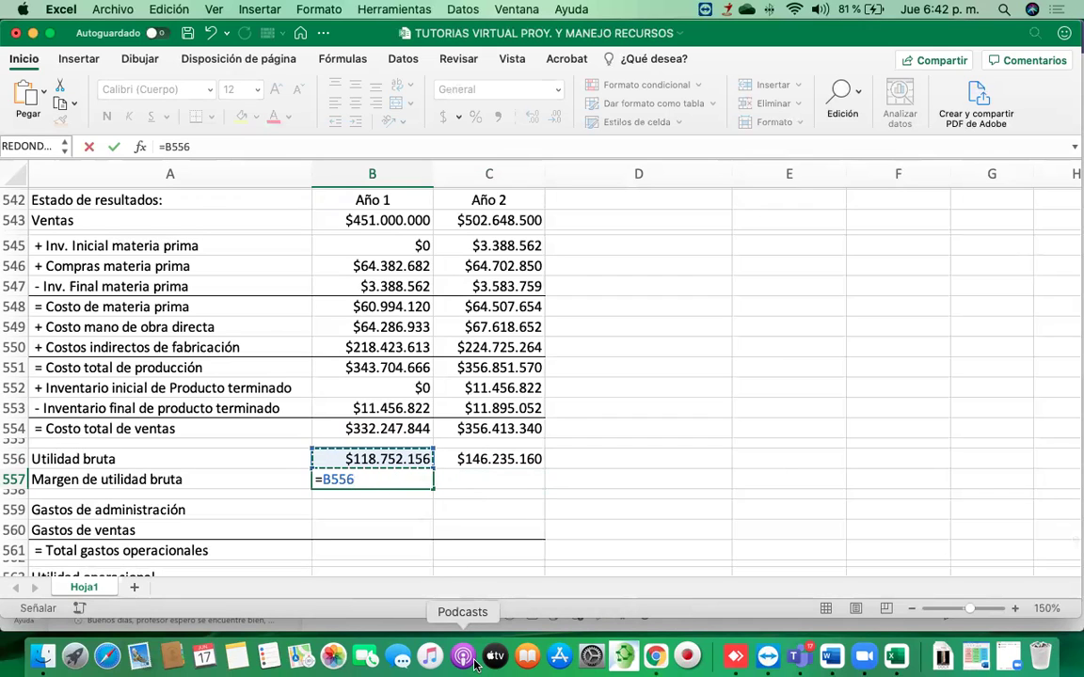
pyautogui.write('/')
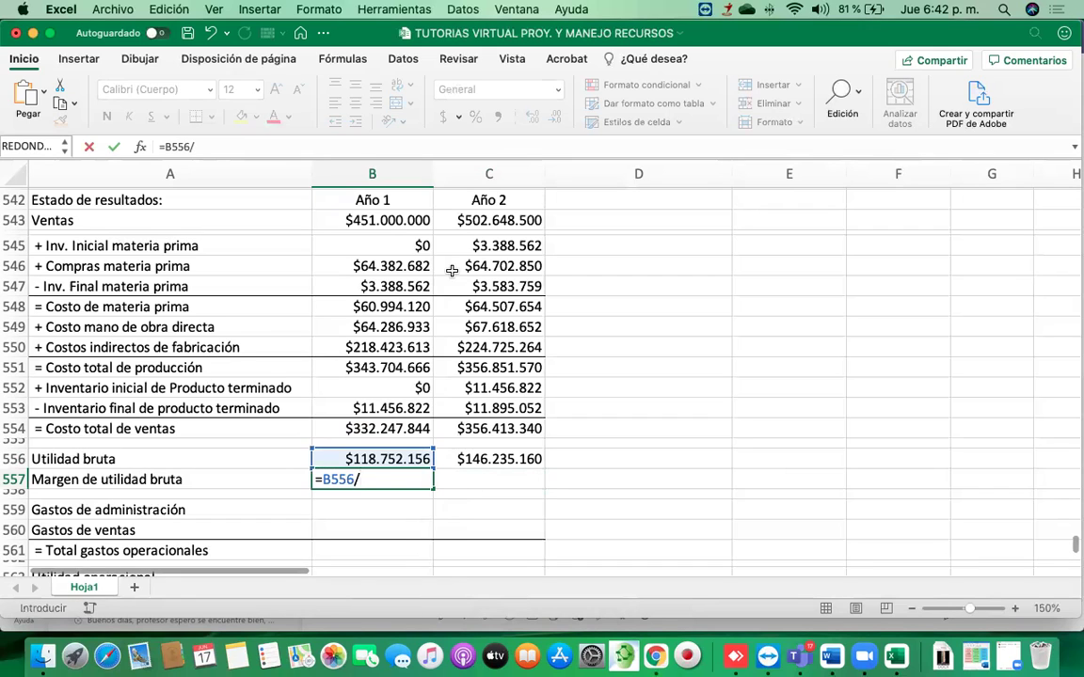
pyautogui.click(407, 220)
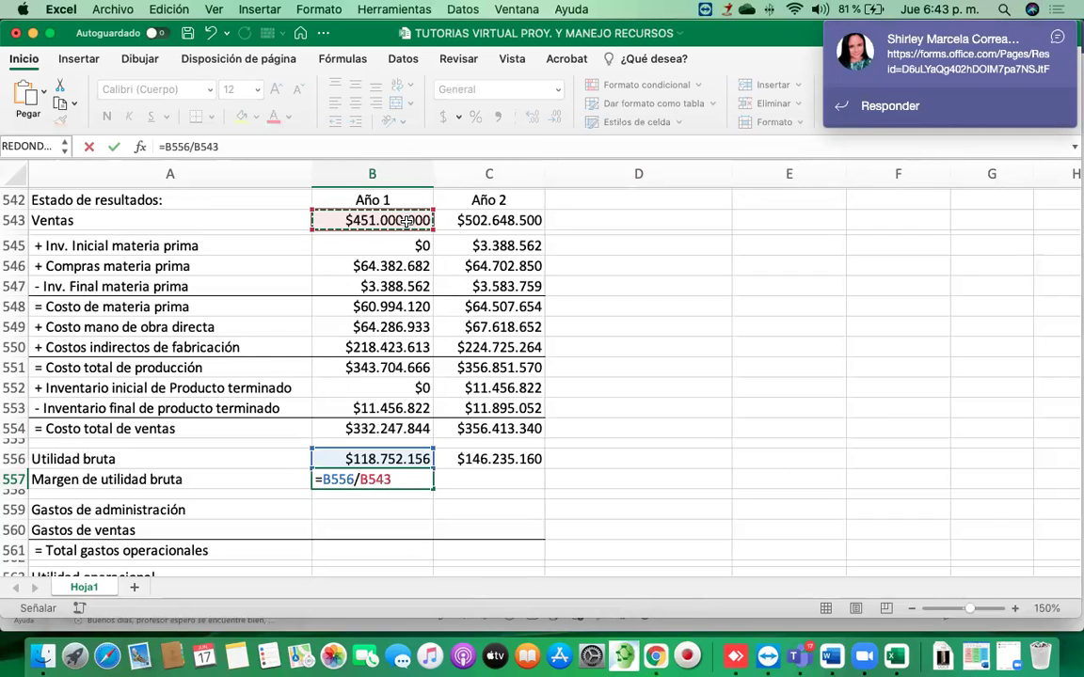
pyautogui.press('Return')
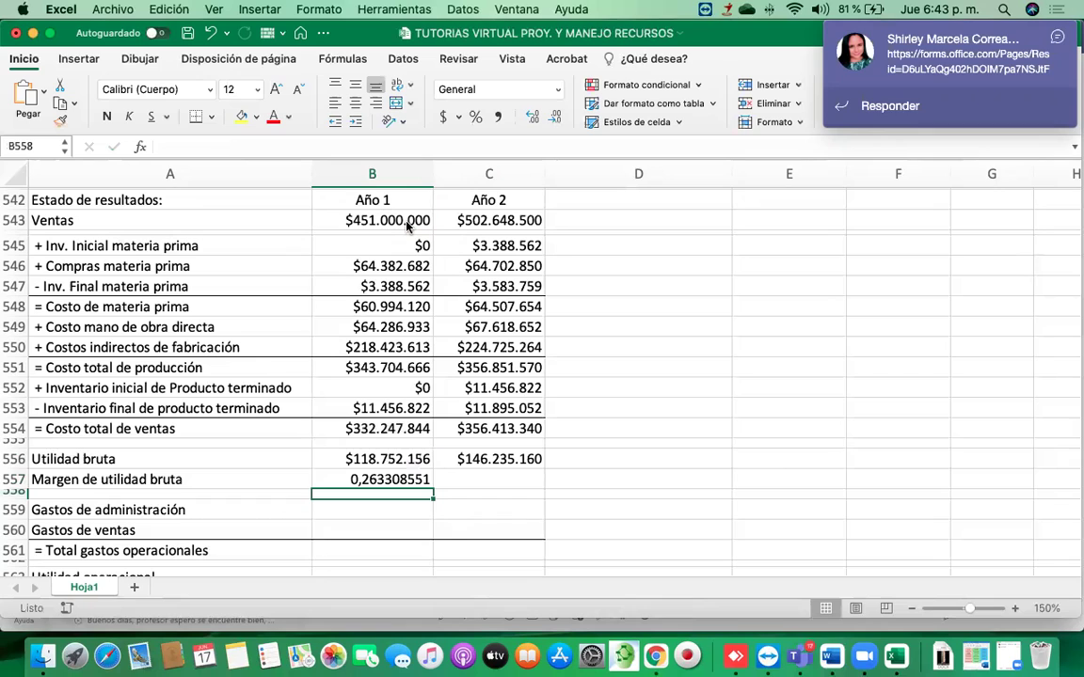
# Format the B557 gross margin as a percentage with two decimals and copy it to C557 for Año 2
pyautogui.press('Up')
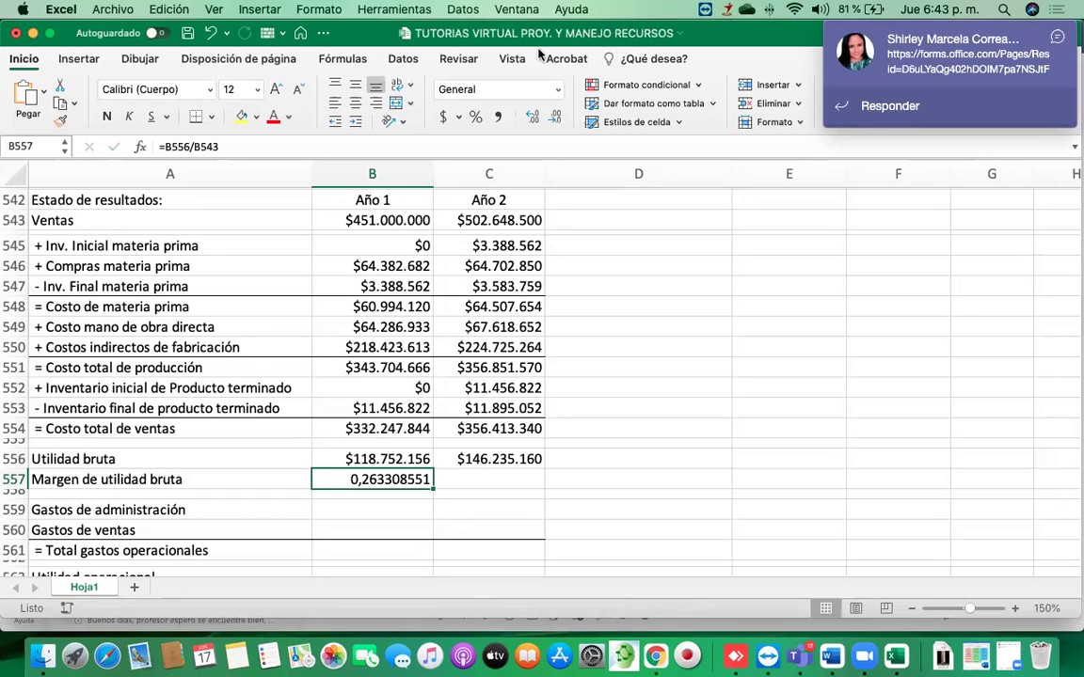
pyautogui.click(476, 117)
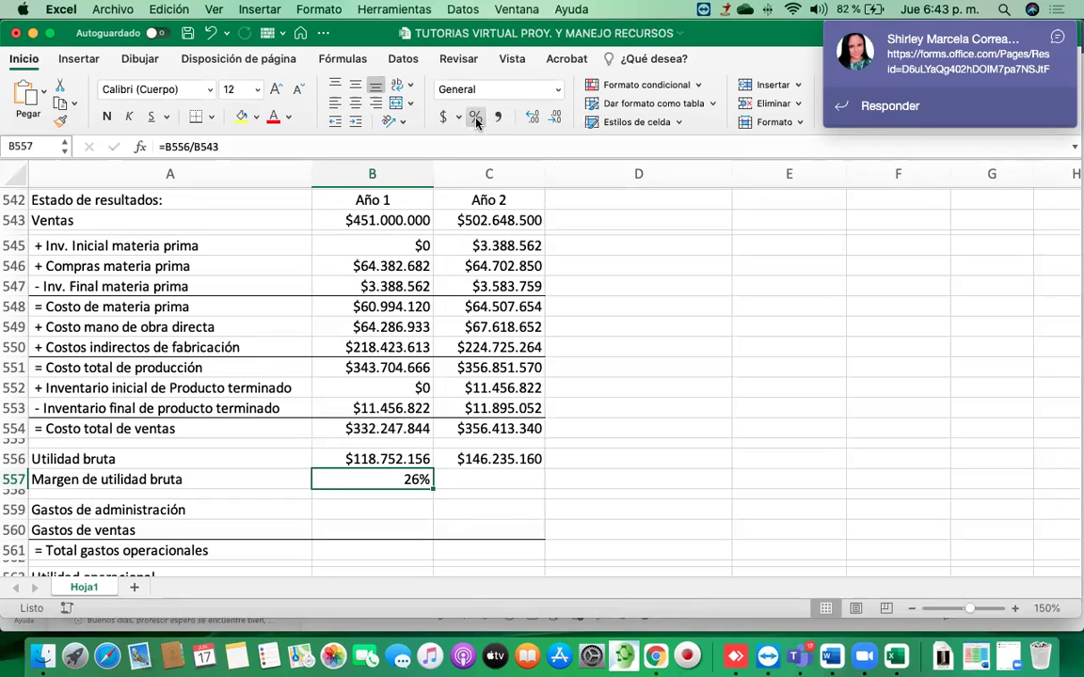
pyautogui.click(534, 120)
pyautogui.click(534, 121)
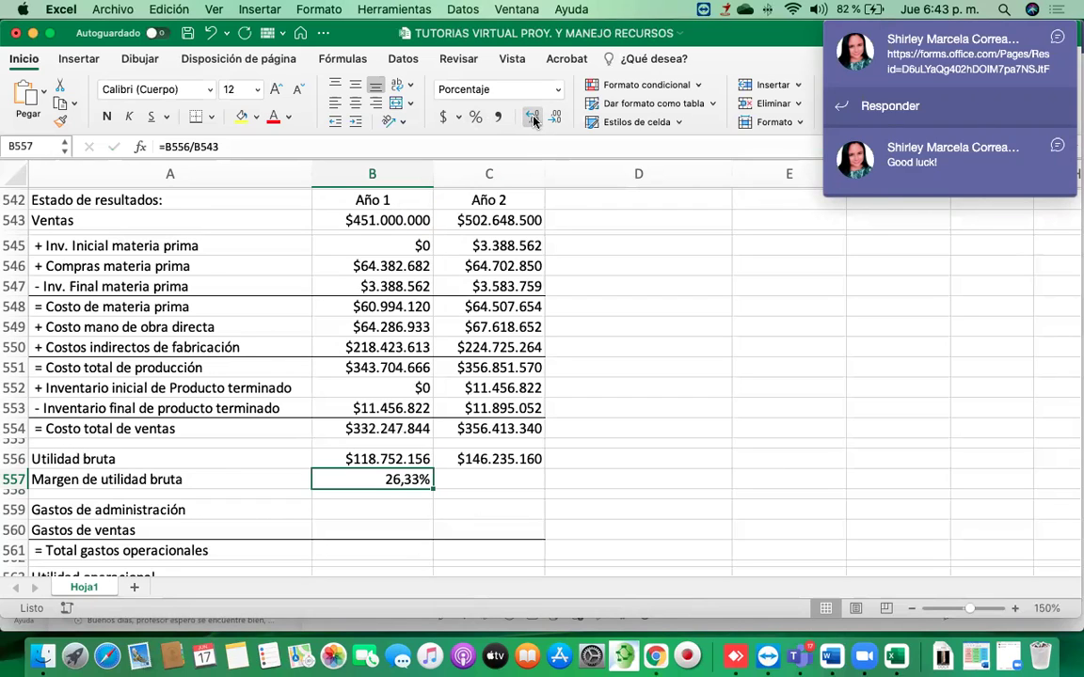
pyautogui.click(400, 508)
pyautogui.click(399, 479)
pyautogui.moveTo(435, 489); pyautogui.dragTo(528, 486)
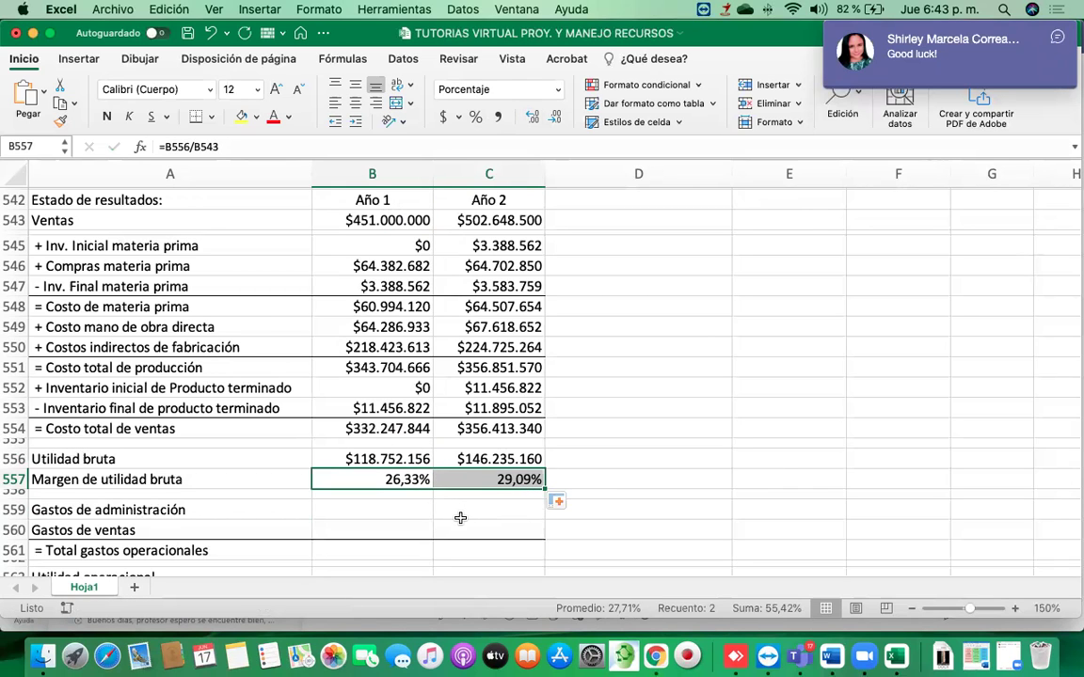
# Enter the note "Por cada $100 de ventas, se obtienen $XXX de utilidad bruta" in D557 beside the gross margin
pyautogui.scroll(-1, 460, 519)
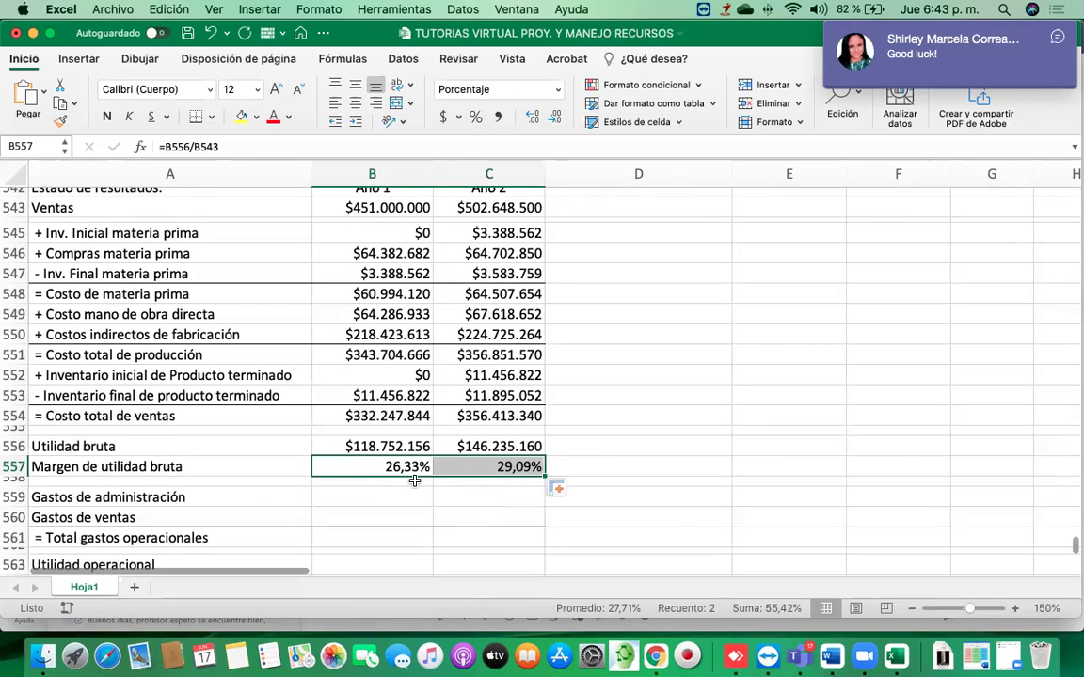
pyautogui.click(610, 470)
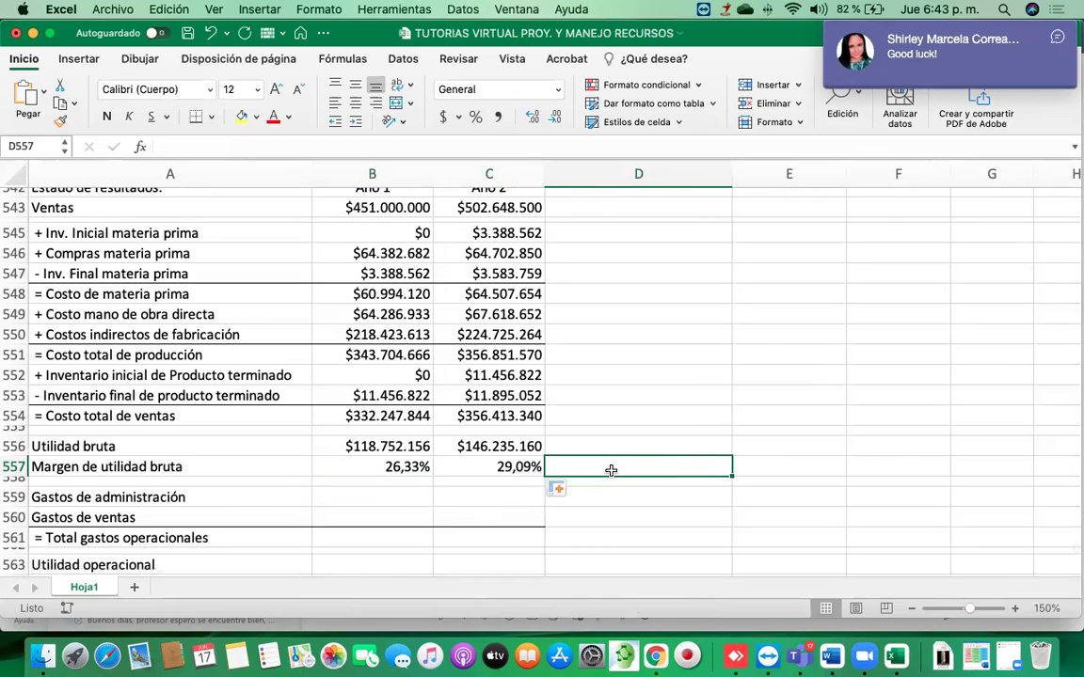
pyautogui.write('Por cada $100 de ventas,')
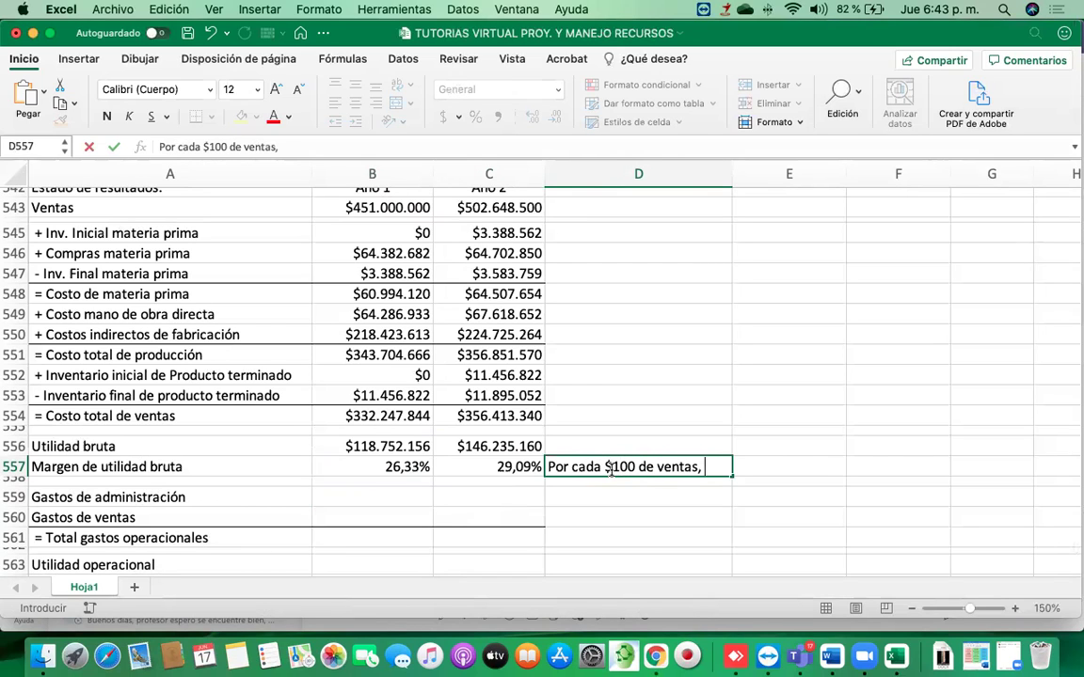
pyautogui.write(' se obtienen $XXX')
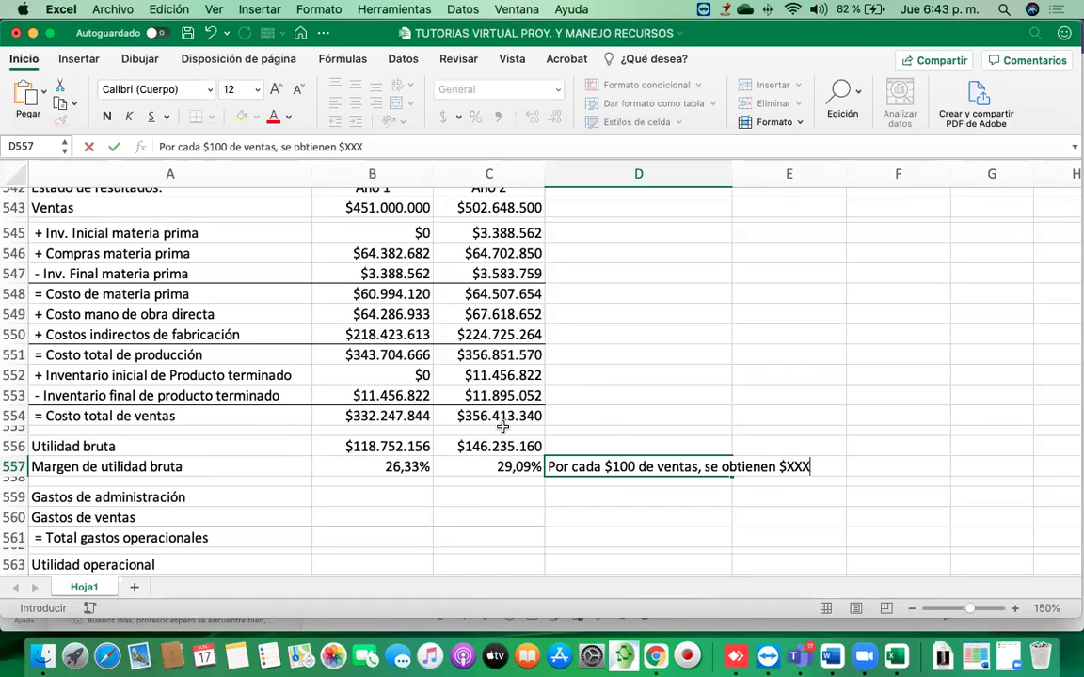
pyautogui.scroll(1, 516, 458)
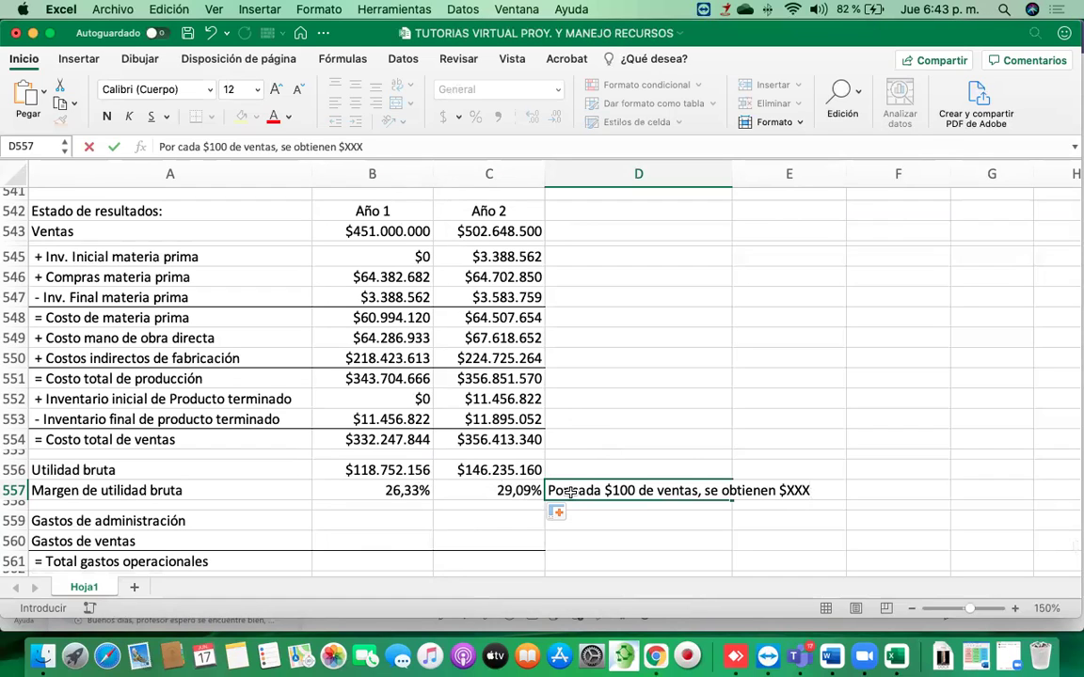
pyautogui.write('de utilidad b')
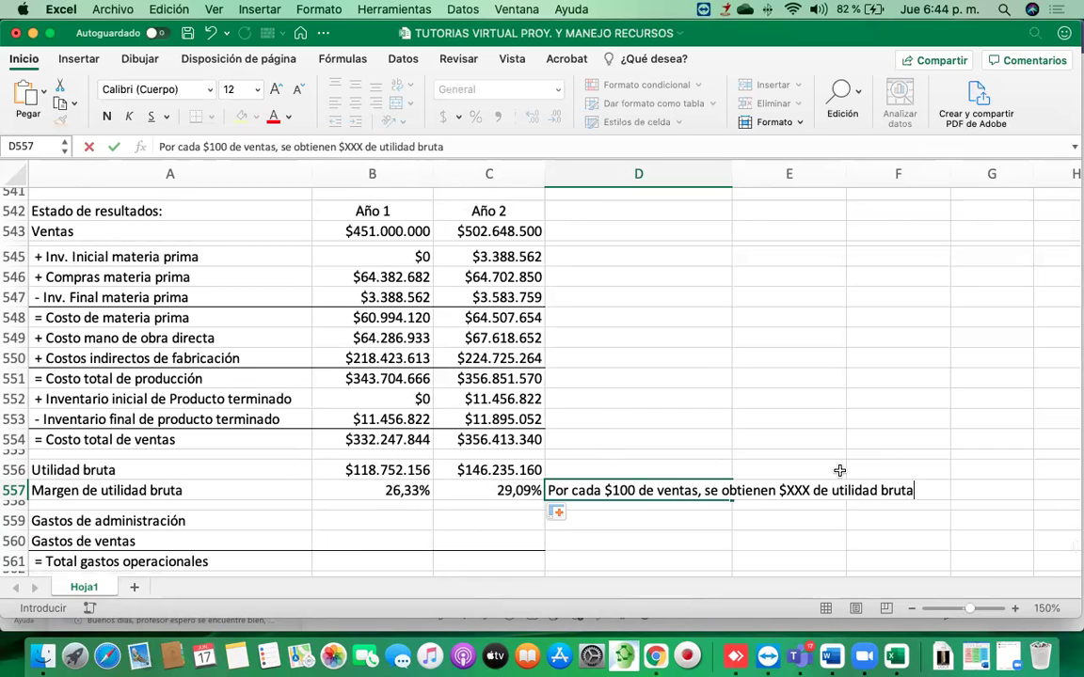
pyautogui.write('ruta')
pyautogui.press('Return')
# Link the Año 1 Gastos de administración in B559 to Total gastos de admón. with =B355 and copy the formula to C559 for Año 2
pyautogui.scroll(-3, 839, 471)
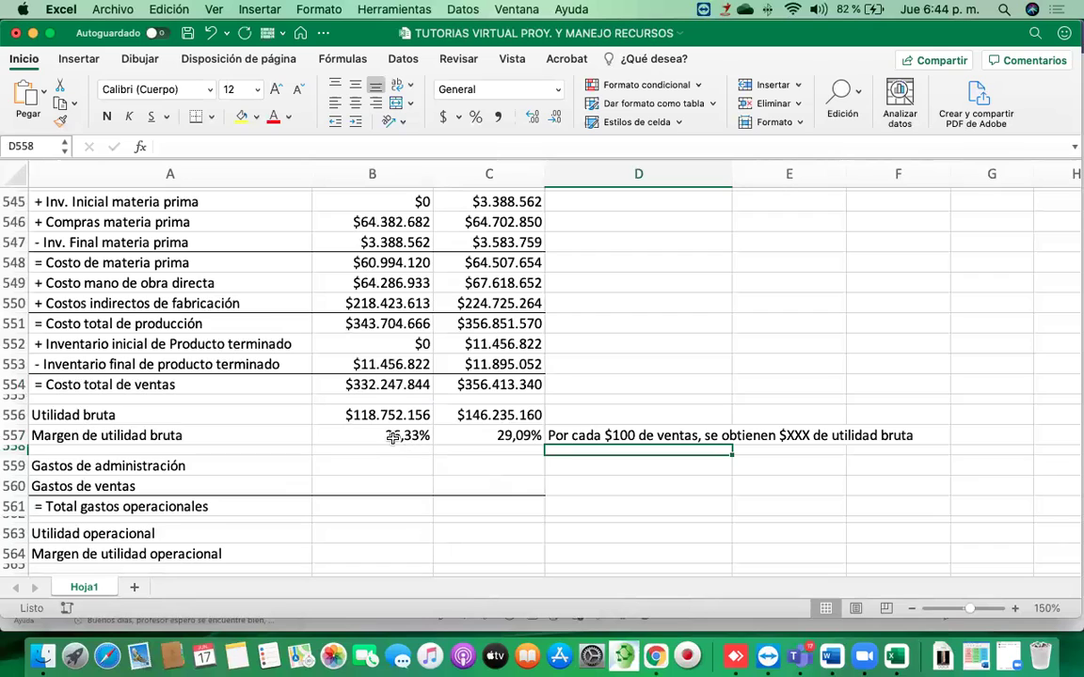
pyautogui.click(370, 464)
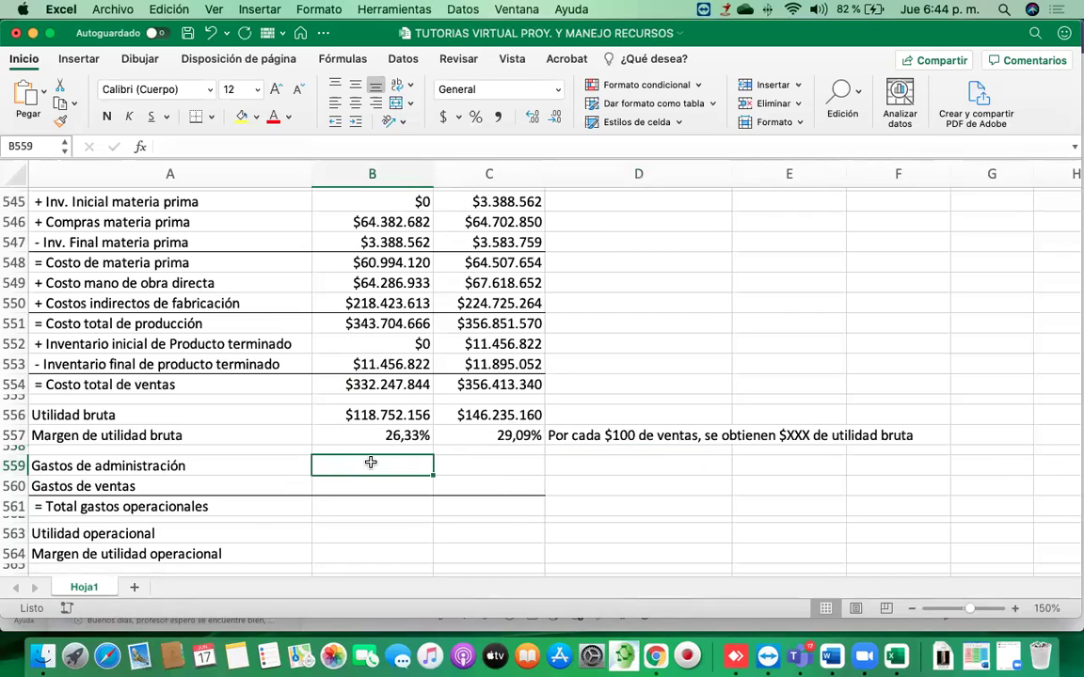
pyautogui.write('=')
pyautogui.scroll(10, 405, 414)
pyautogui.scroll(20, 405, 410)
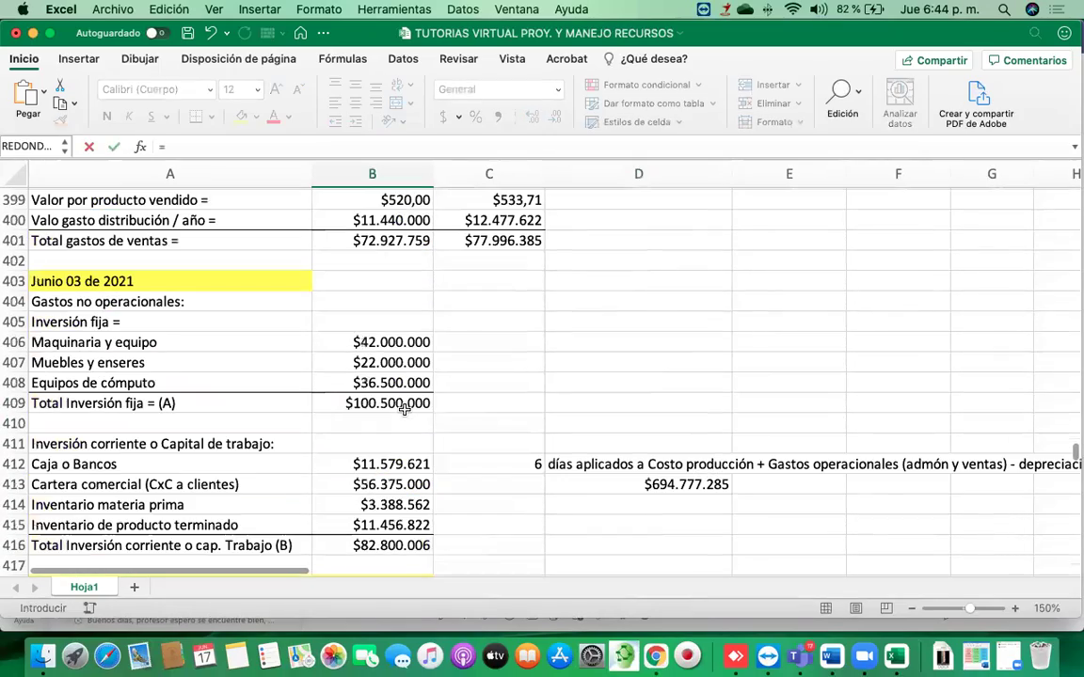
pyautogui.scroll(3, 405, 408)
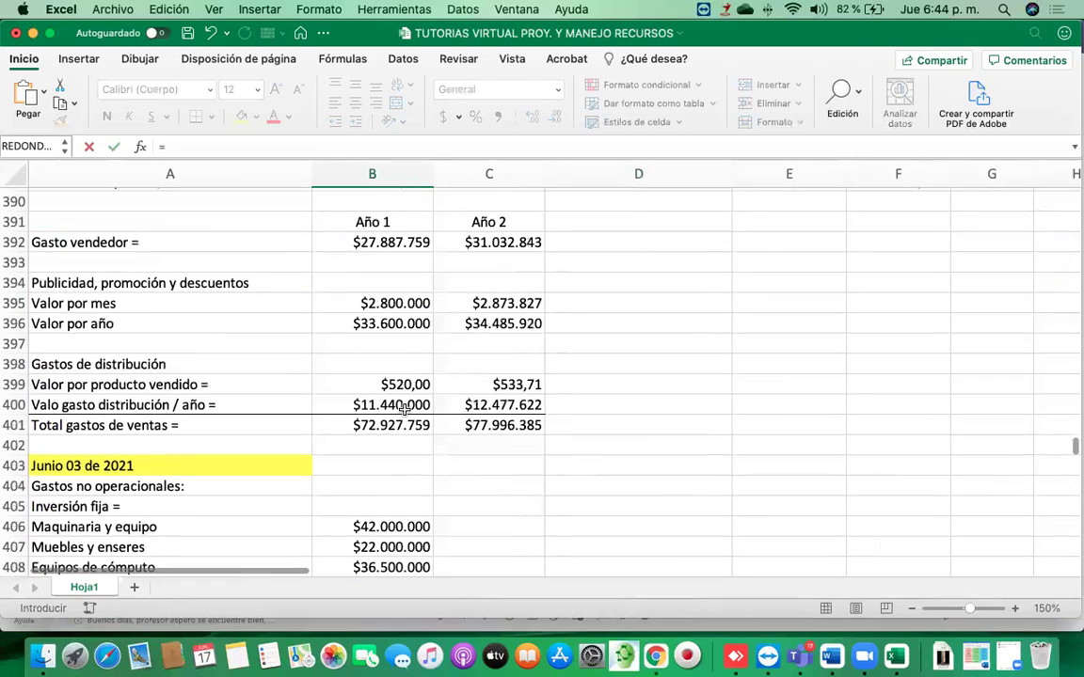
pyautogui.scroll(3, 405, 409)
pyautogui.scroll(-3, 404, 410)
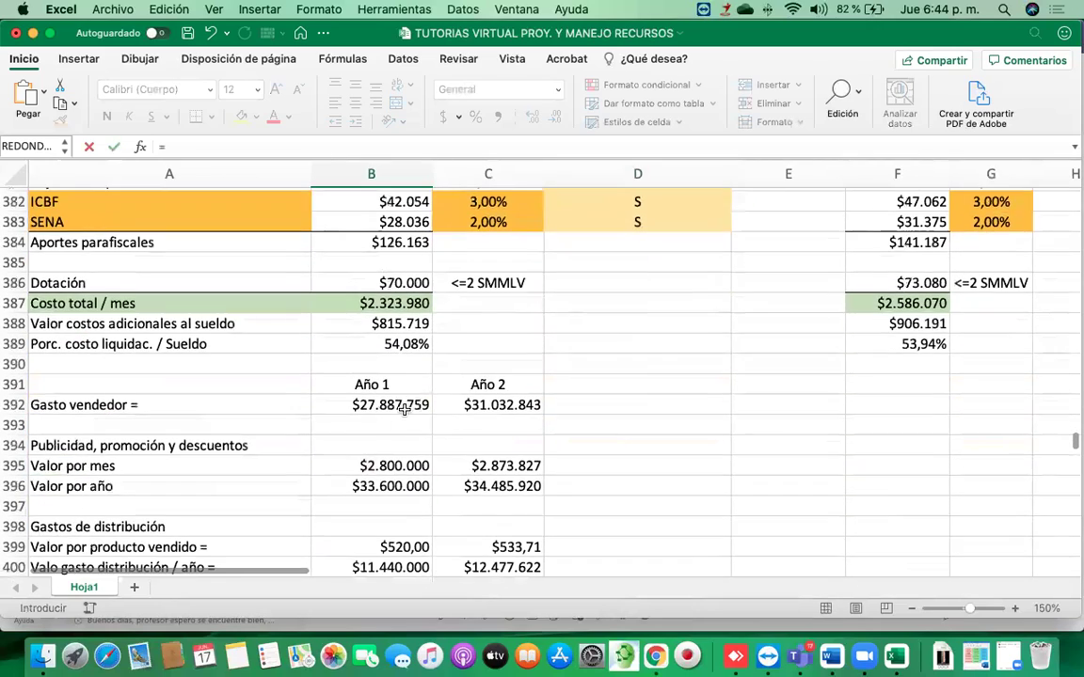
pyautogui.scroll(-1, 405, 411)
pyautogui.scroll(10, 405, 409)
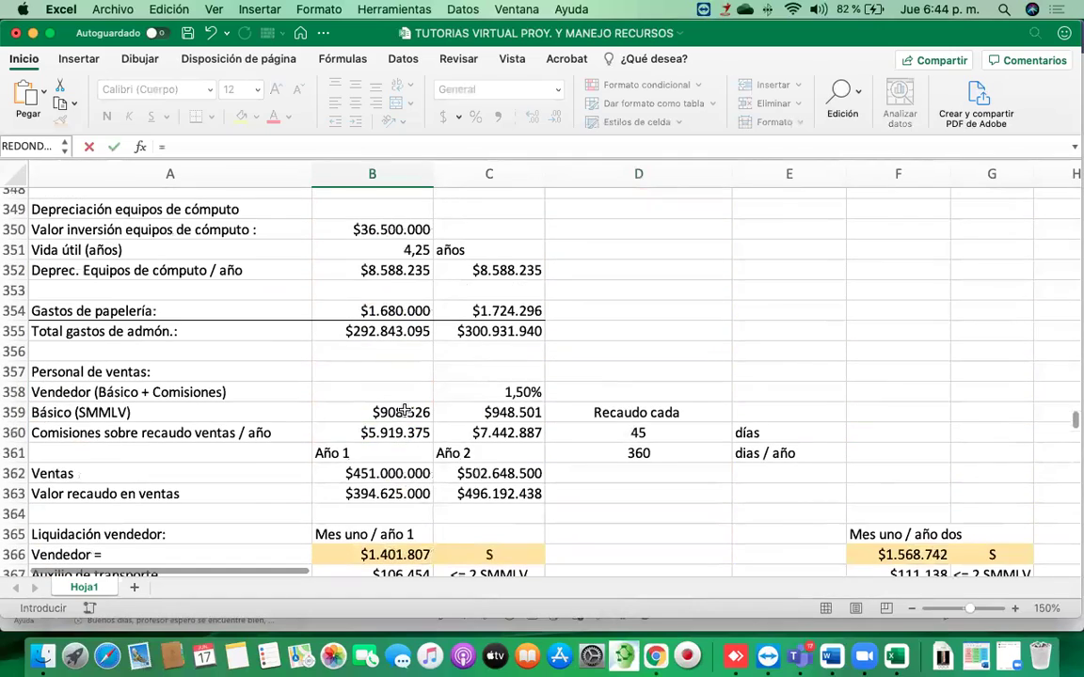
pyautogui.scroll(3, 404, 411)
pyautogui.scroll(2, 387, 290)
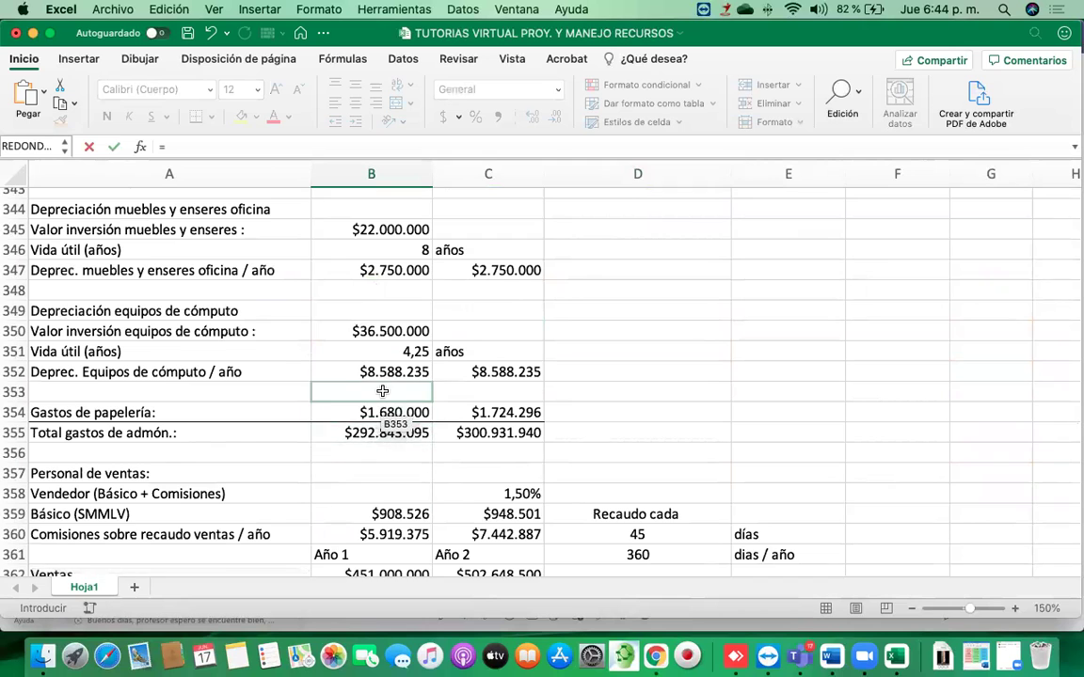
pyautogui.scroll(3, 382, 391)
pyautogui.scroll(2, 382, 391)
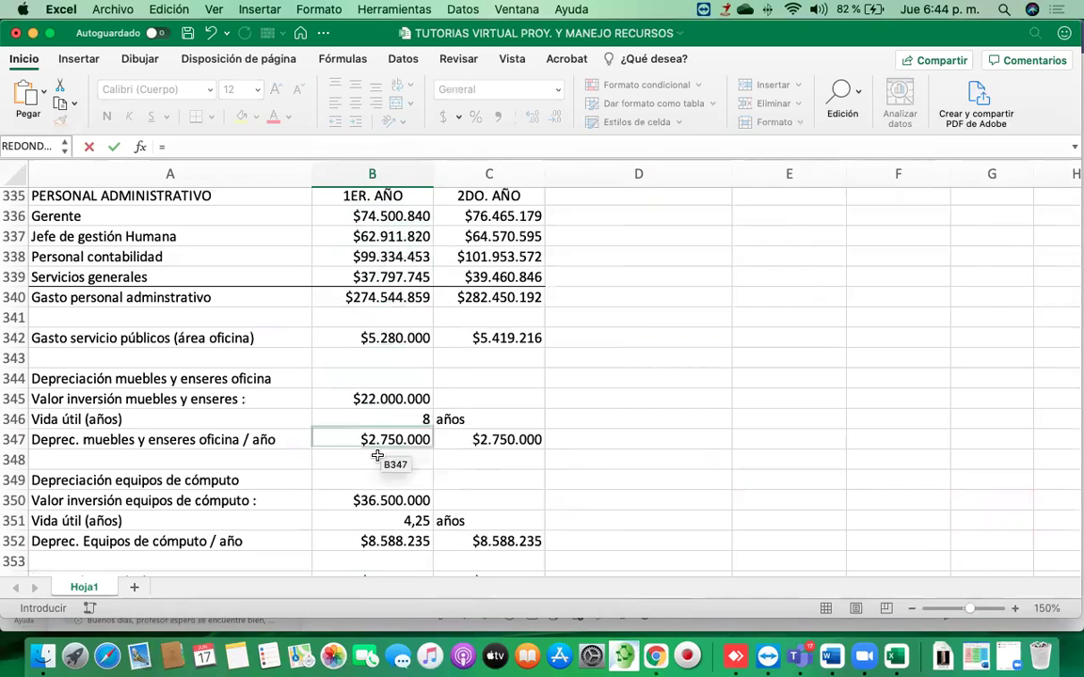
pyautogui.scroll(-1, 384, 454)
pyautogui.scroll(-1, 383, 455)
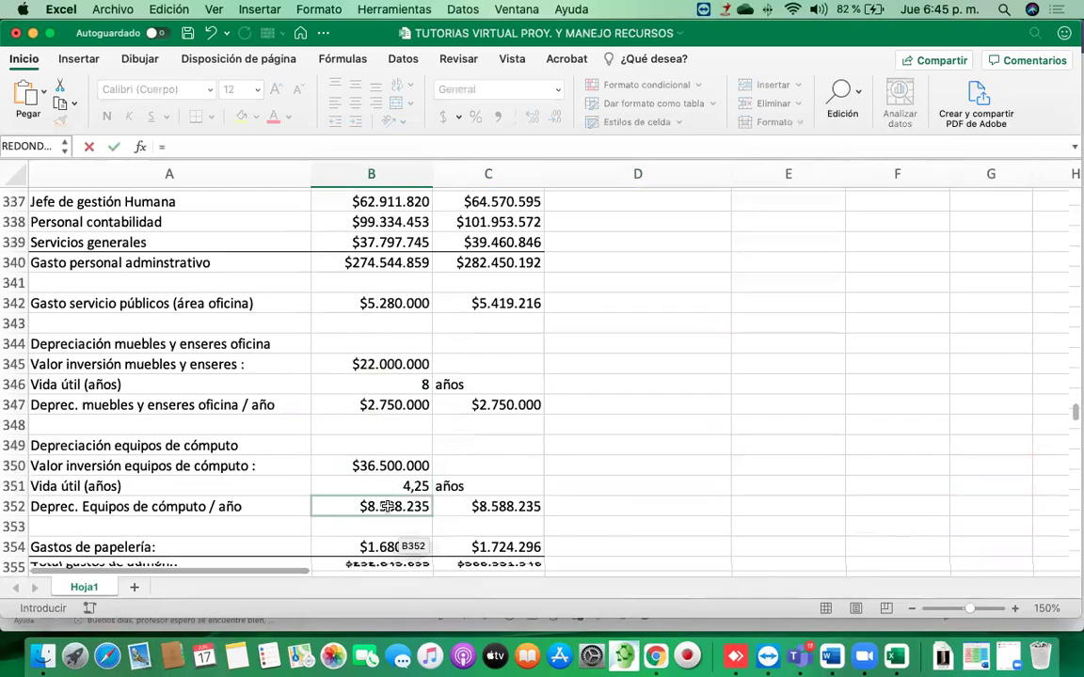
pyautogui.scroll(-1, 406, 508)
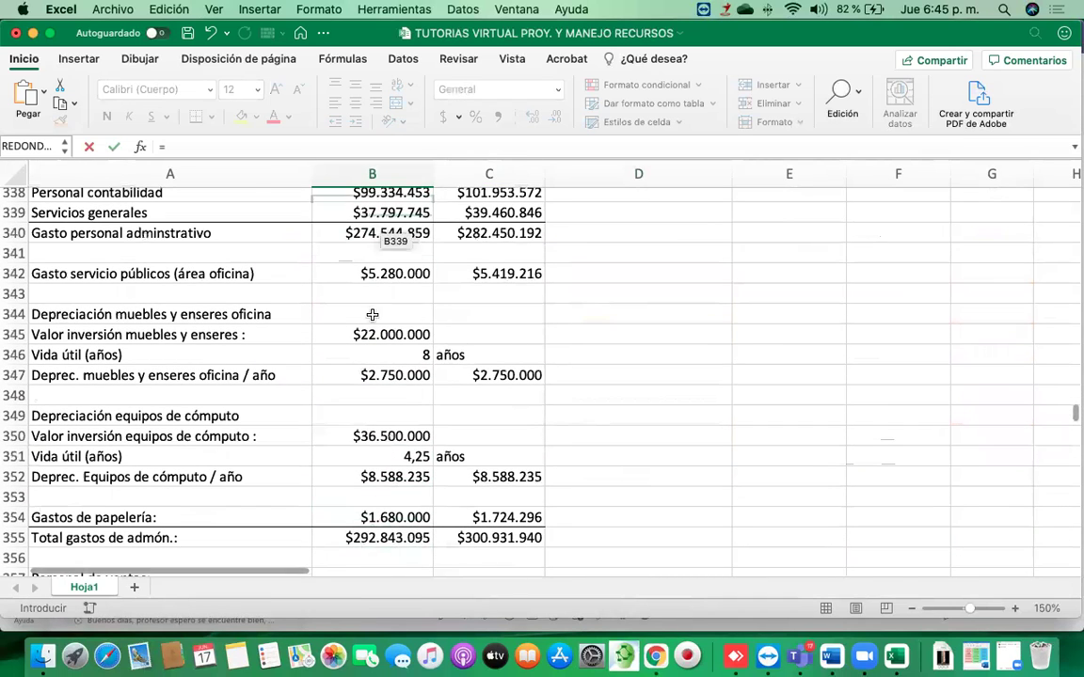
pyautogui.click(395, 538)
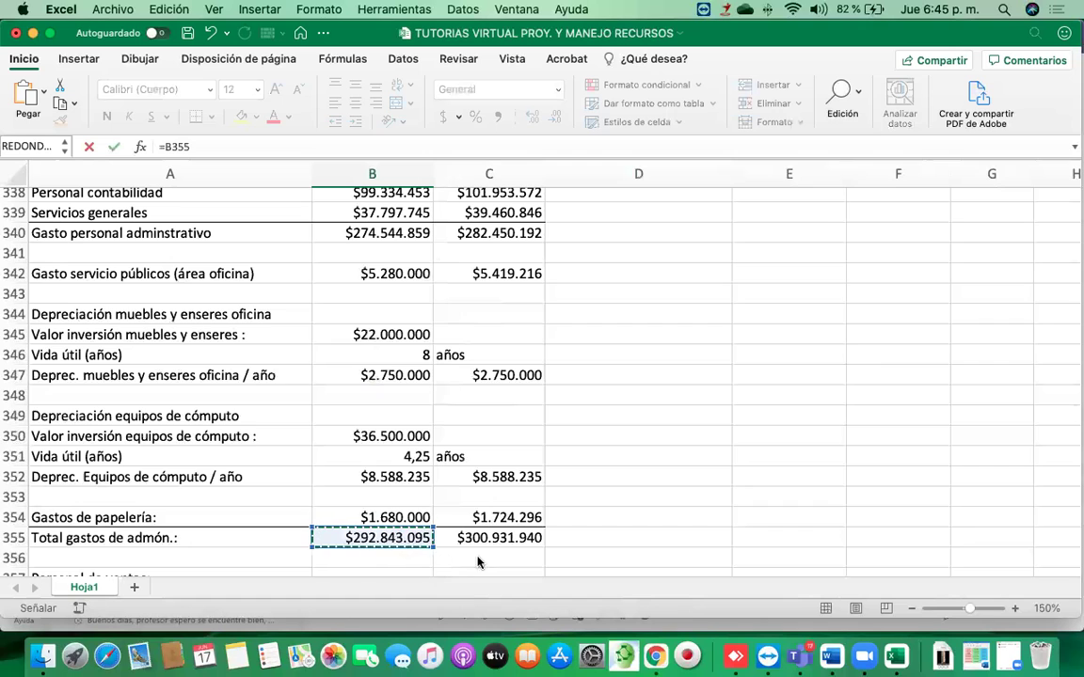
pyautogui.scroll(3, 174, 193)
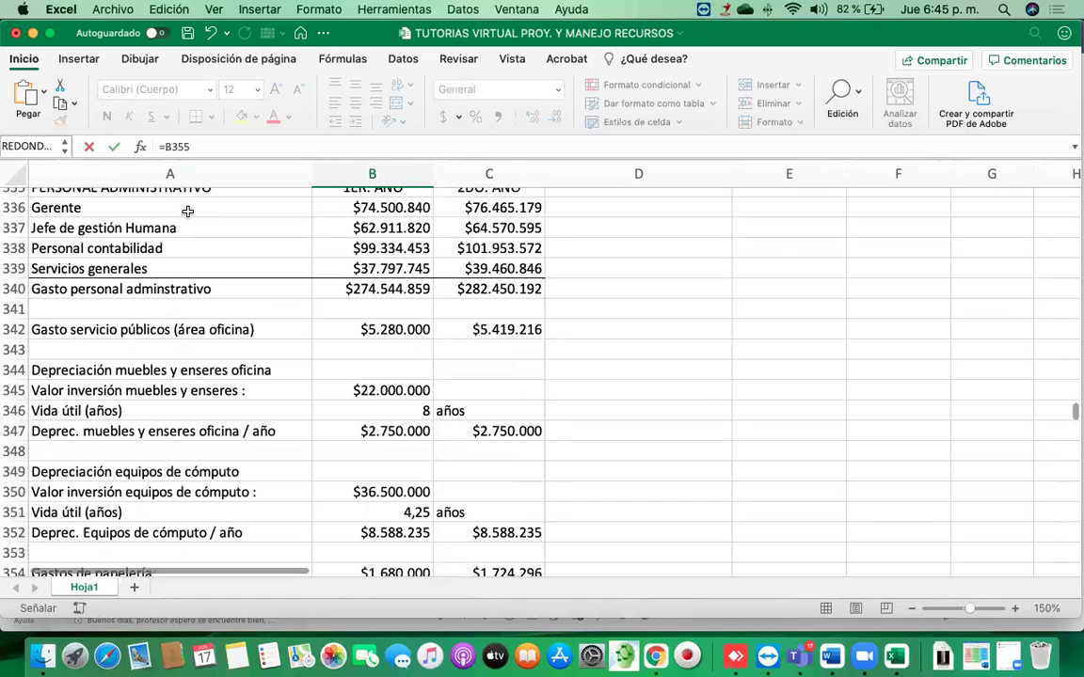
pyautogui.scroll(2, 225, 359)
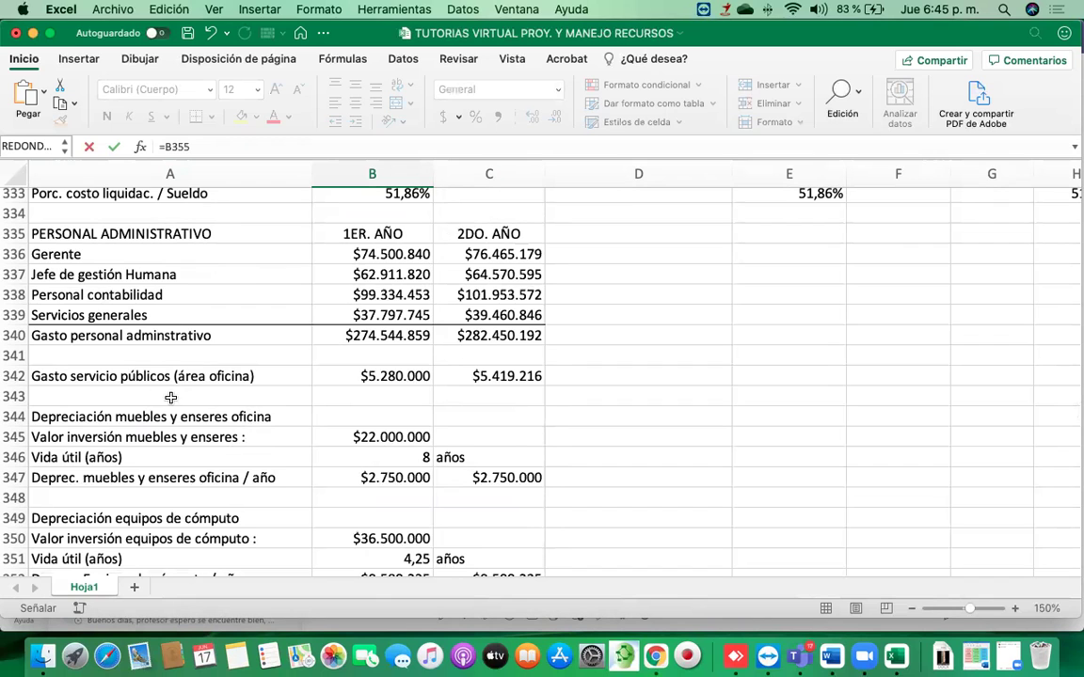
pyautogui.scroll(-1, 214, 390)
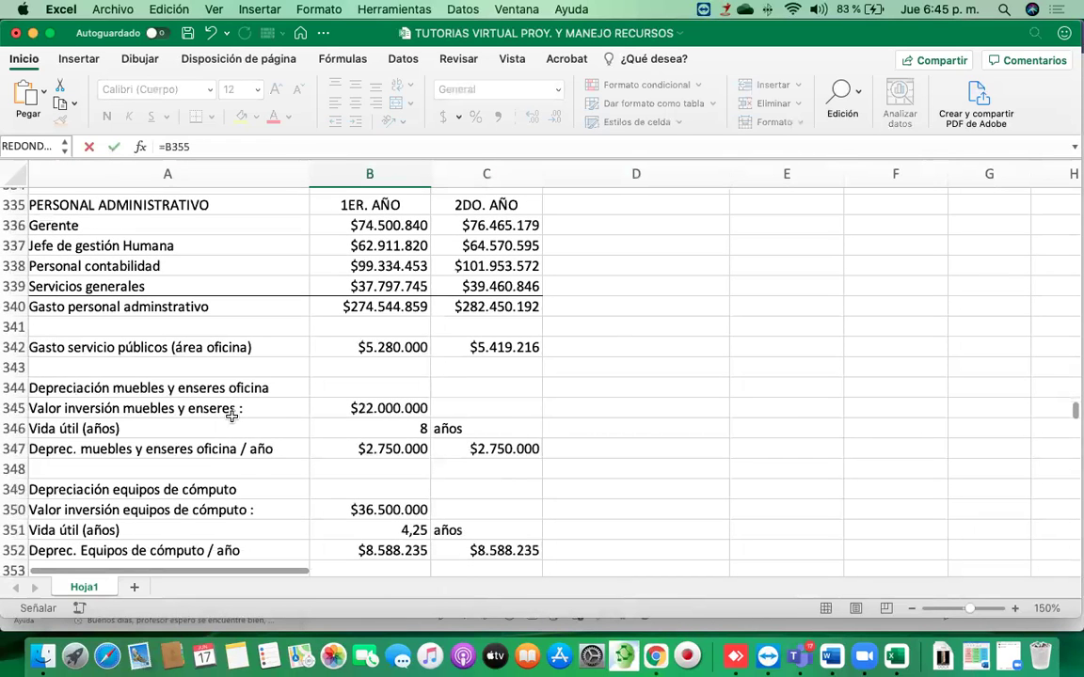
pyautogui.scroll(-2, 262, 460)
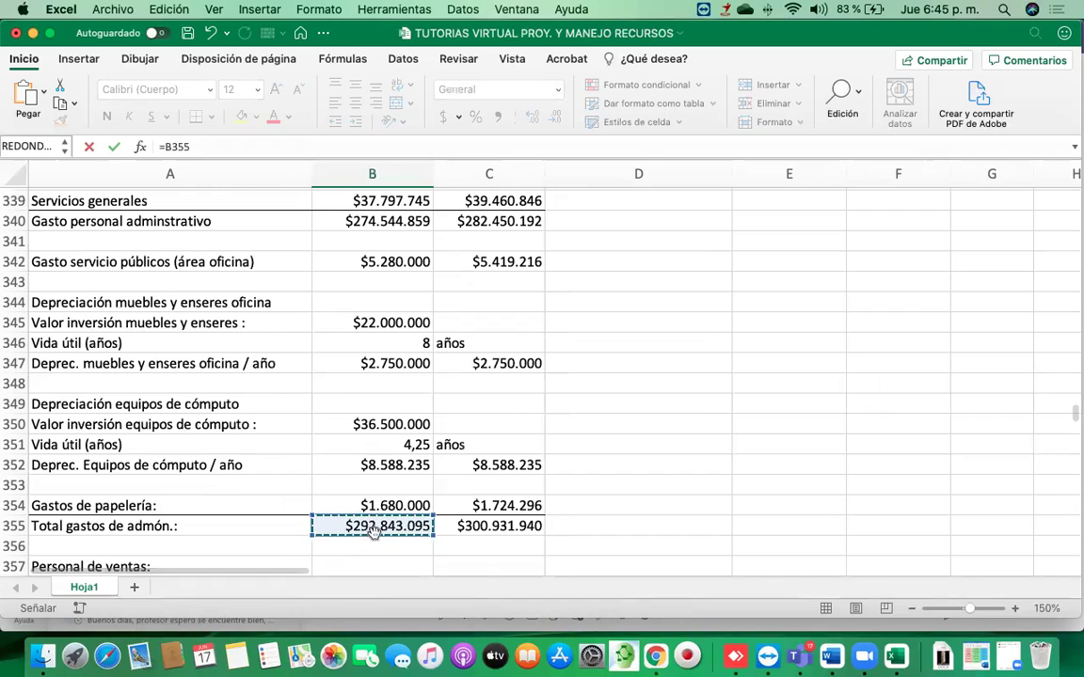
pyautogui.press('Return')
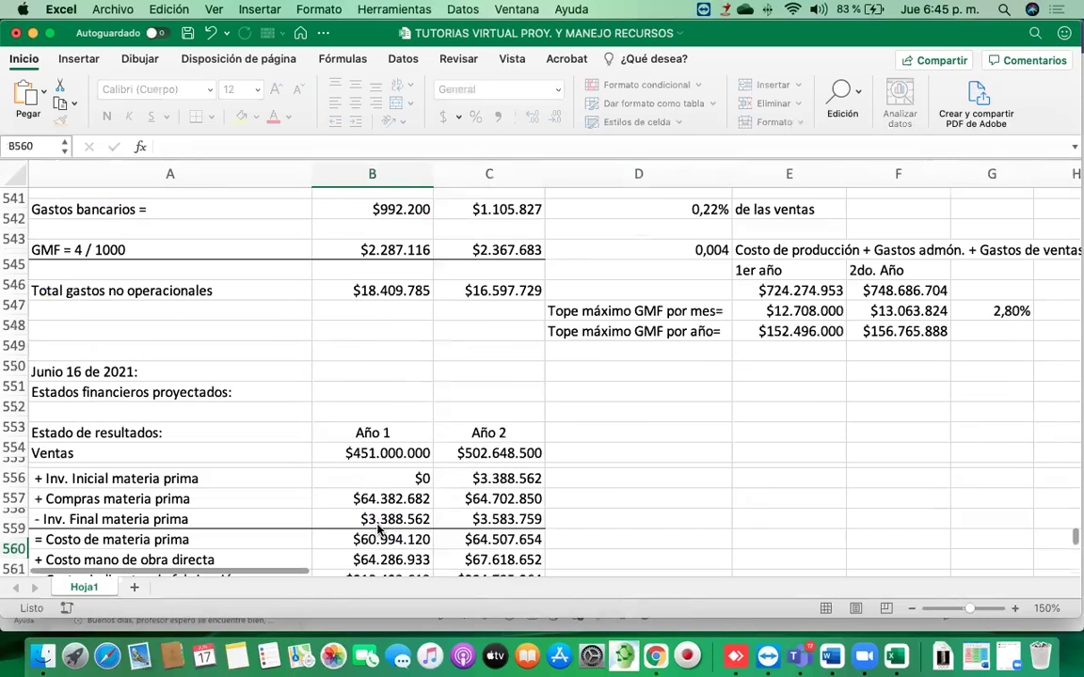
pyautogui.click(411, 526)
pyautogui.moveTo(433, 535); pyautogui.dragTo(497, 540)
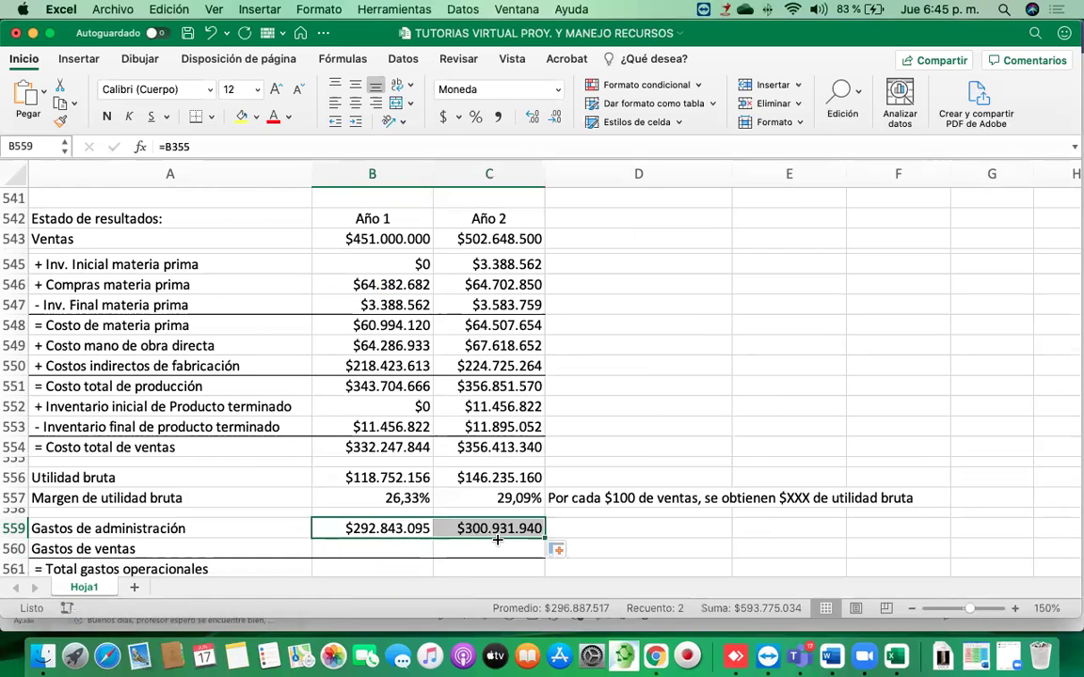
# Link the Año 1 Gastos de ventas in B560 to Total gastos de ventas with =B401 and copy the formula to C560 for Año 2
pyautogui.click(411, 545)
pyautogui.write('=')
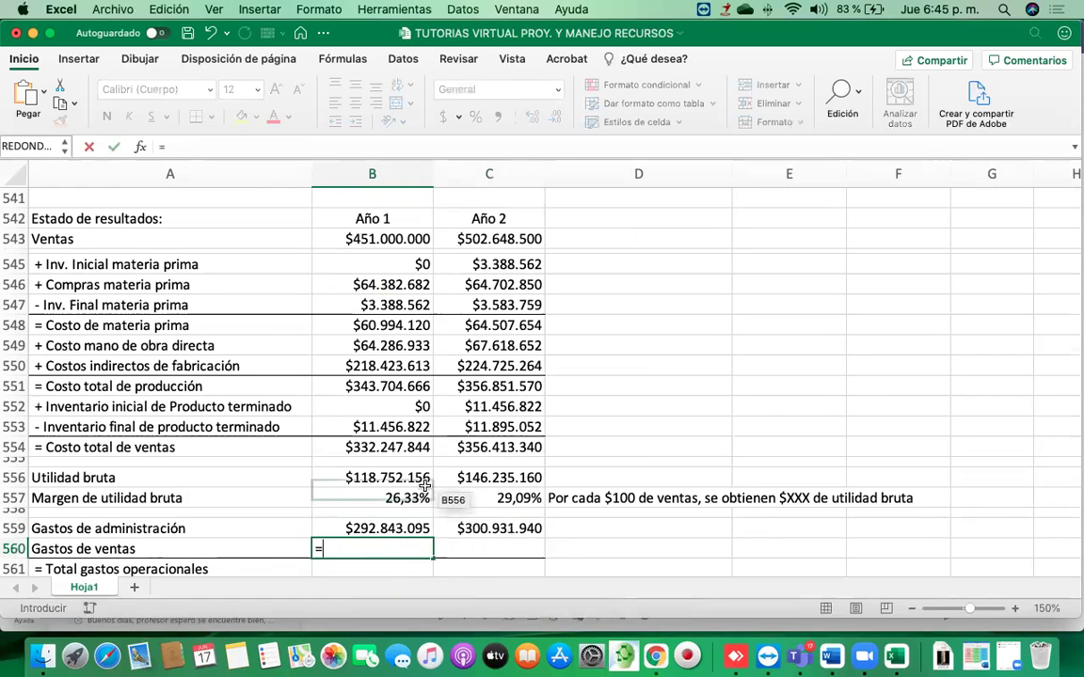
pyautogui.scroll(15, 414, 541)
pyautogui.scroll(20, 424, 486)
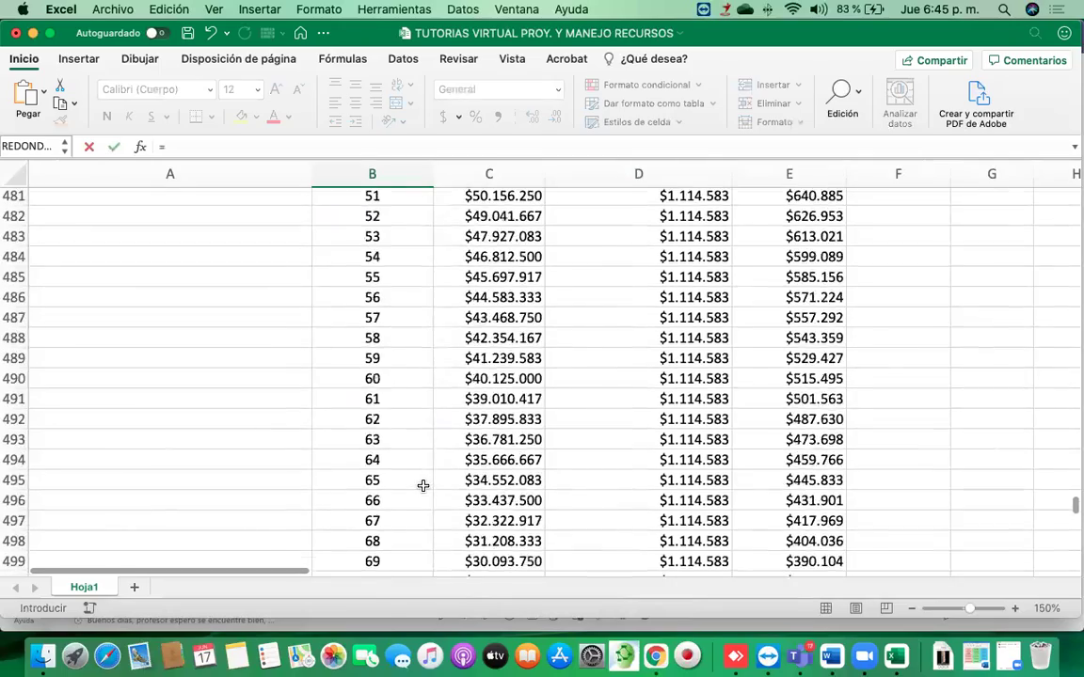
pyautogui.scroll(-5, 424, 480)
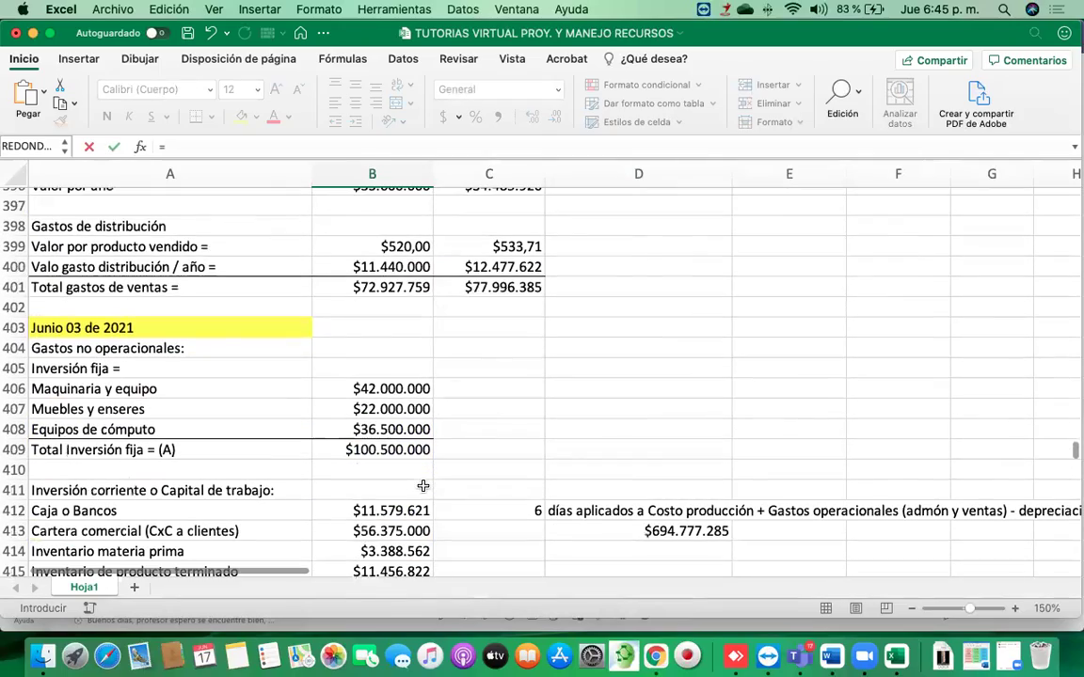
pyautogui.scroll(2, 359, 300)
pyautogui.scroll(3, 359, 301)
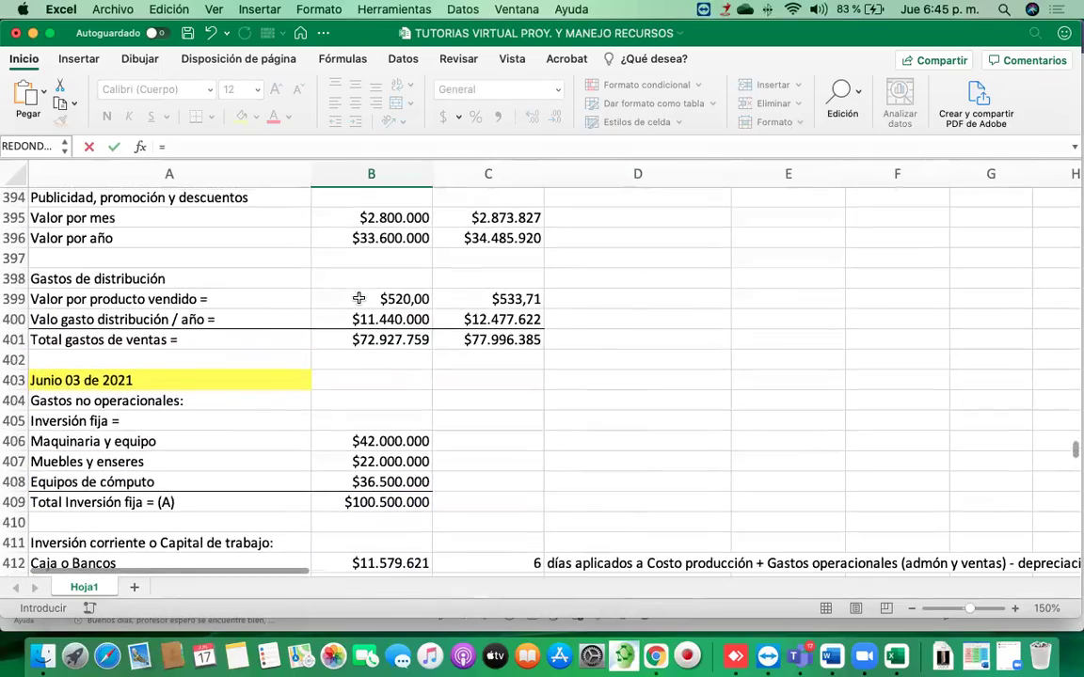
pyautogui.scroll(4, 359, 298)
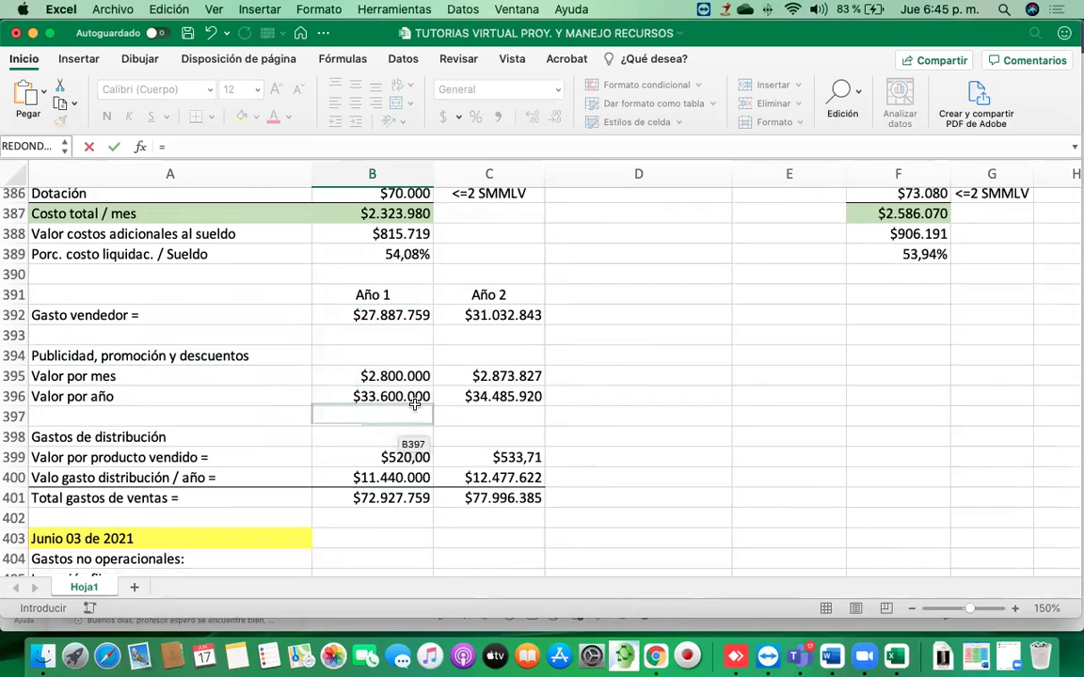
pyautogui.scroll(-1, 398, 400)
pyautogui.scroll(-3, 398, 399)
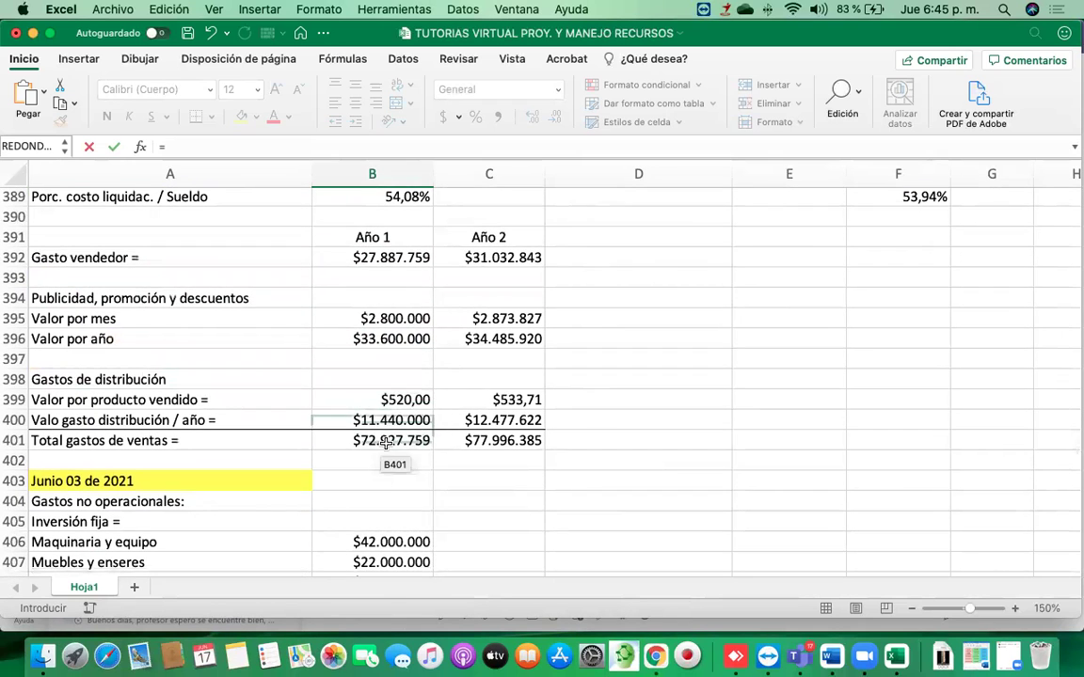
pyautogui.click(395, 445)
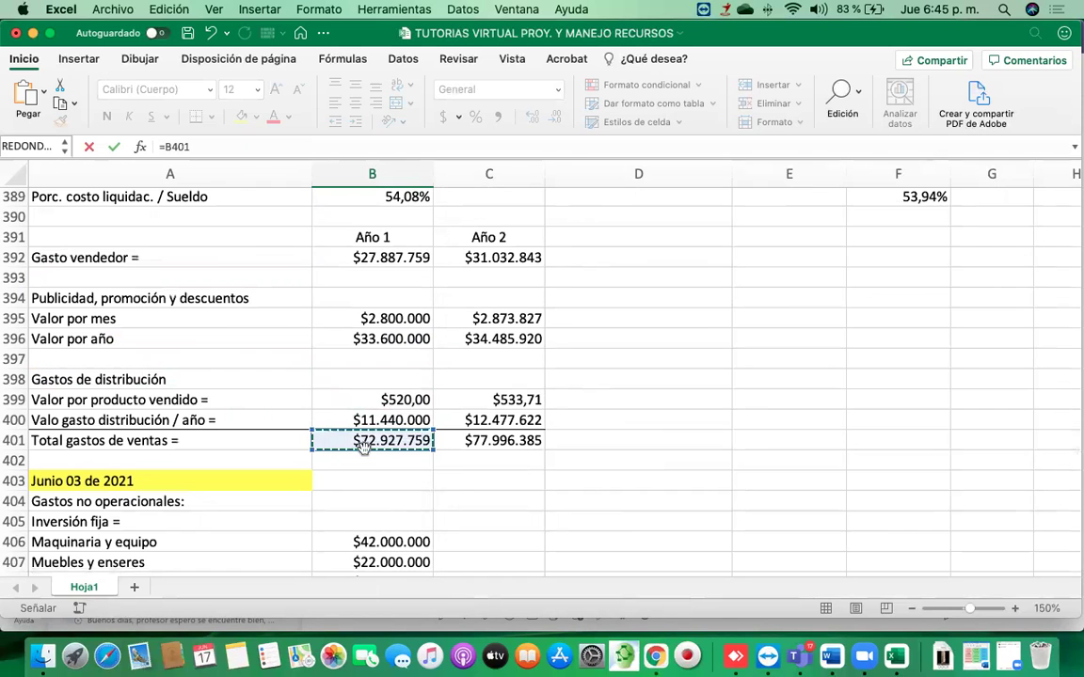
pyautogui.press('Return')
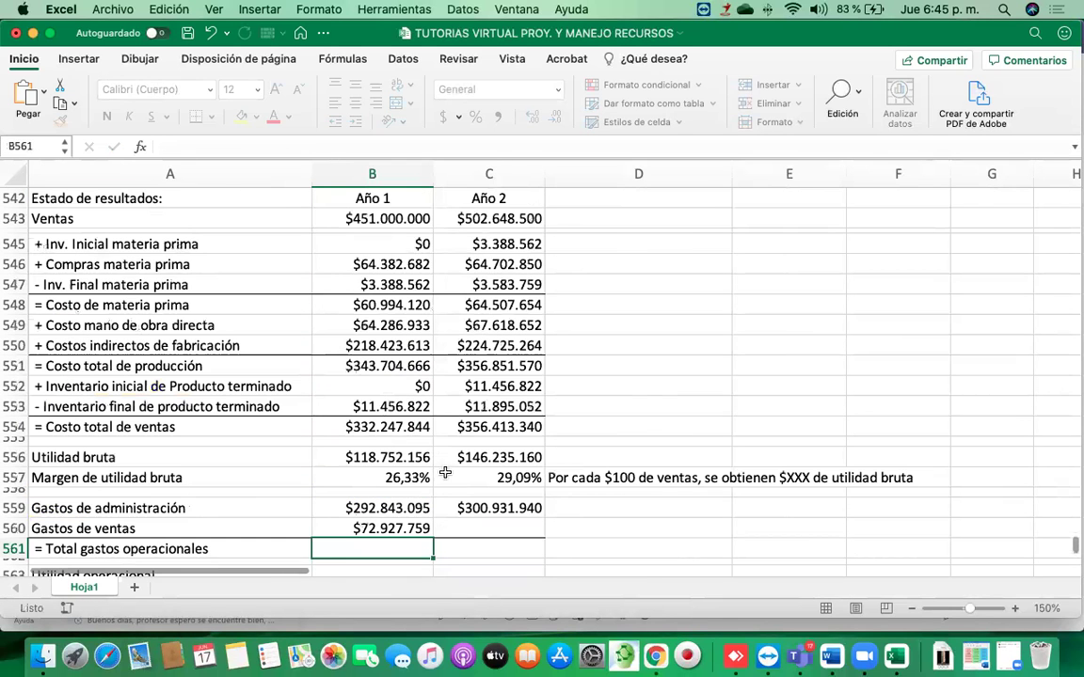
pyautogui.click(395, 526)
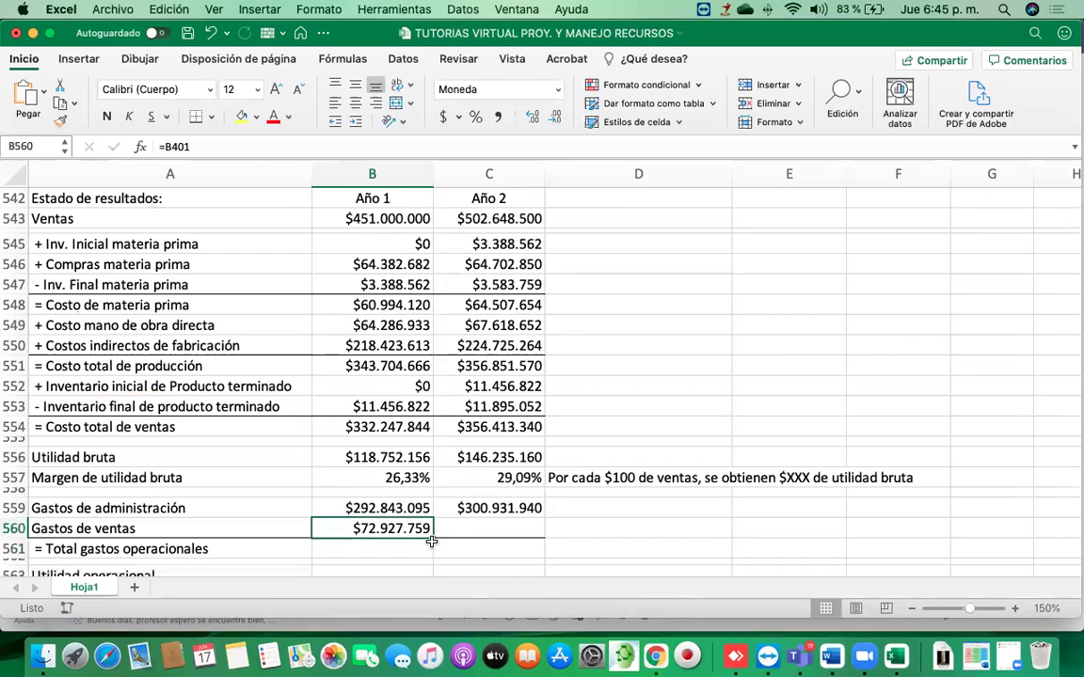
pyautogui.moveTo(431, 541); pyautogui.dragTo(500, 540)
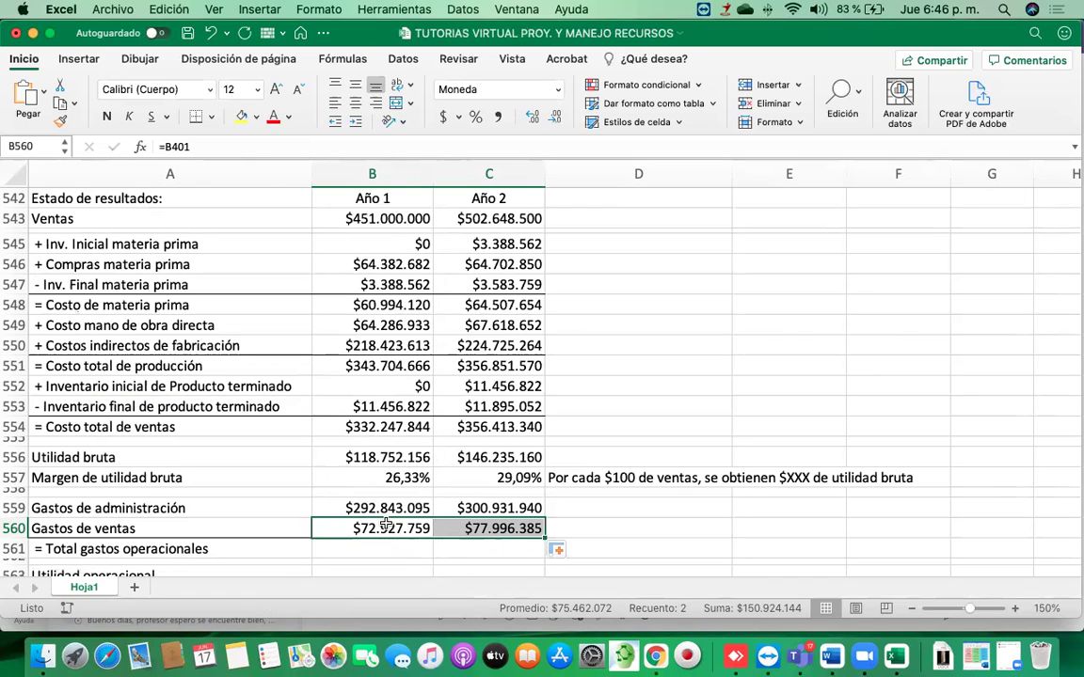
pyautogui.hotkey('shift', 'Left')
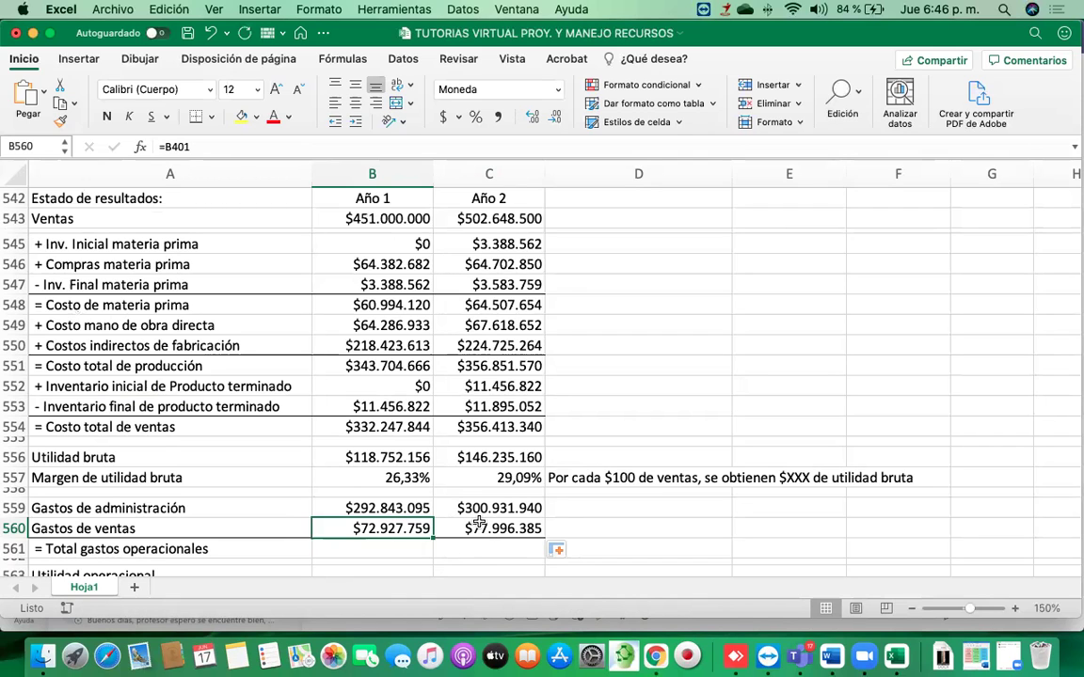
pyautogui.scroll(-3, 443, 527)
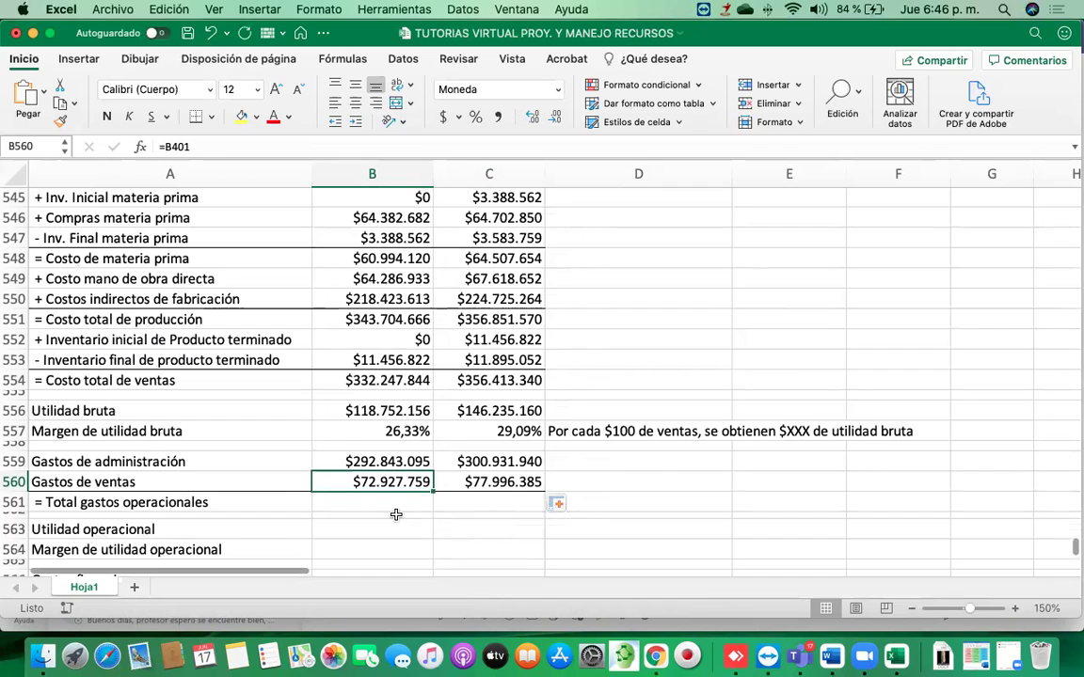
# Calculate the Año 1 Total gastos operacionales in B561 with =B559+B560 and copy the formula to C561 for Año 2
pyautogui.click(392, 503)
pyautogui.write('=')
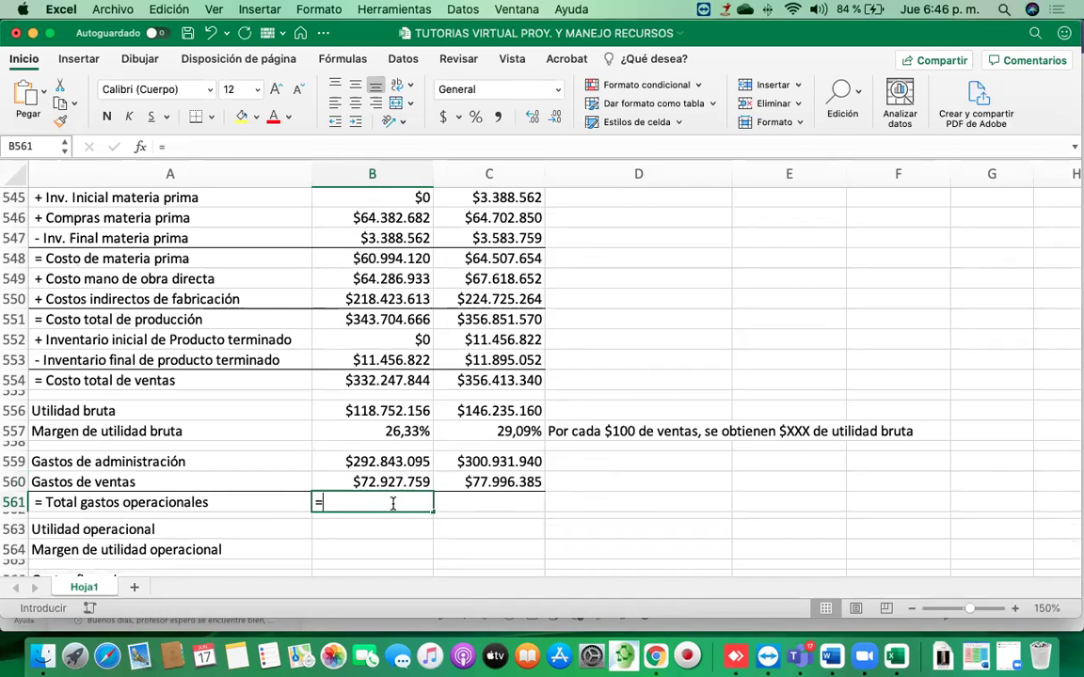
pyautogui.click(406, 461)
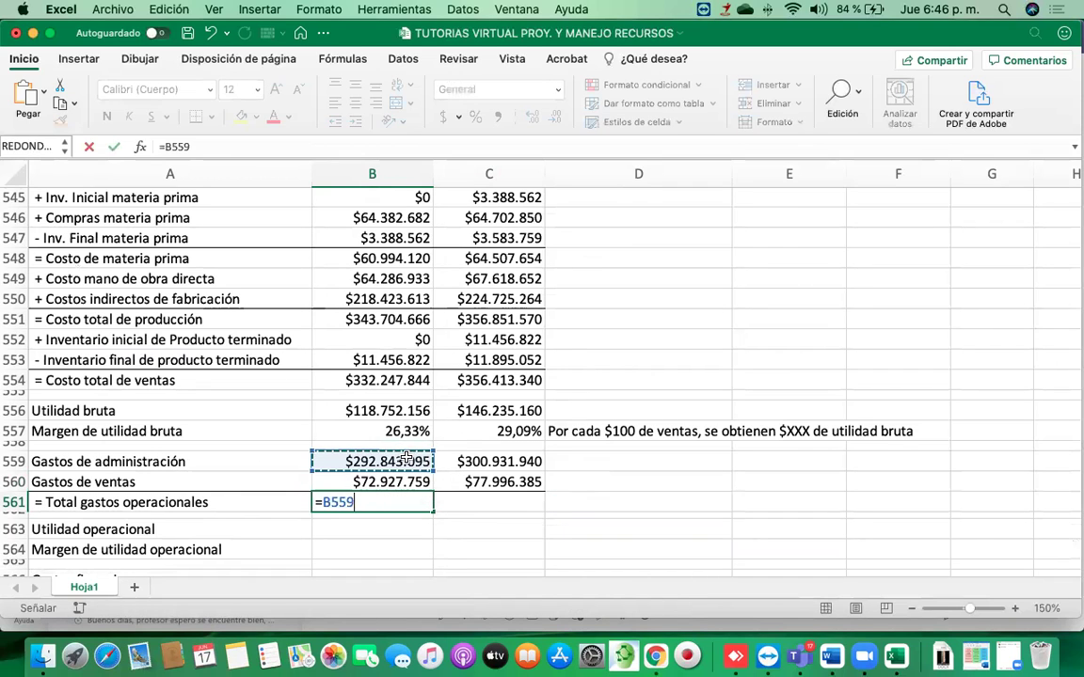
pyautogui.write('+')
pyautogui.click(404, 482)
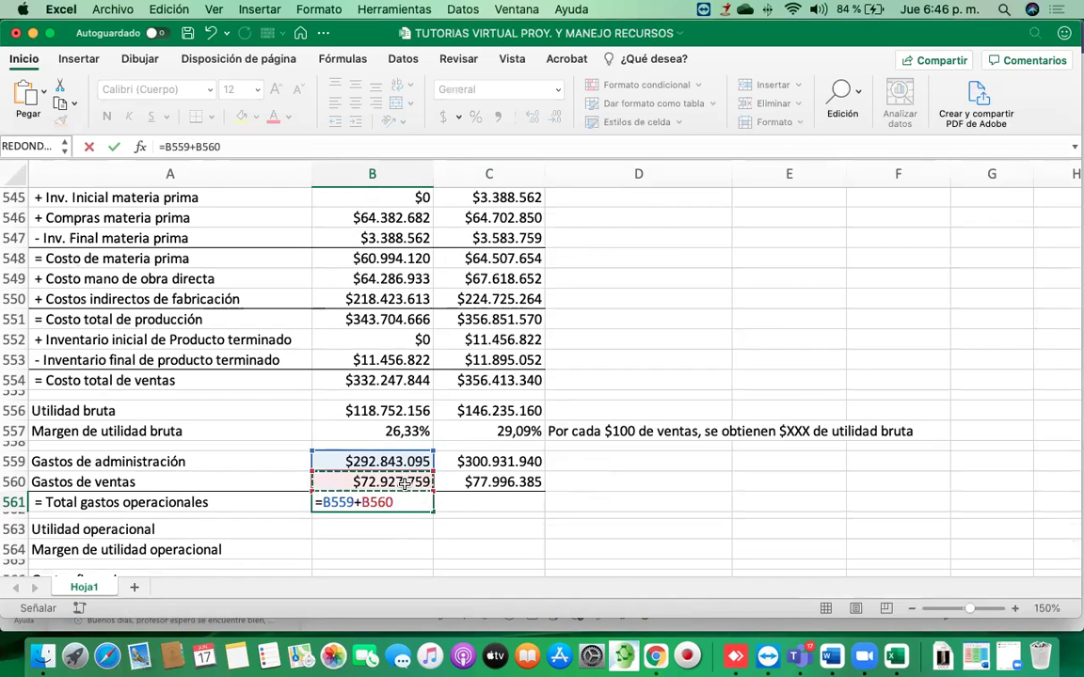
pyautogui.press('Return')
pyautogui.press('Up')
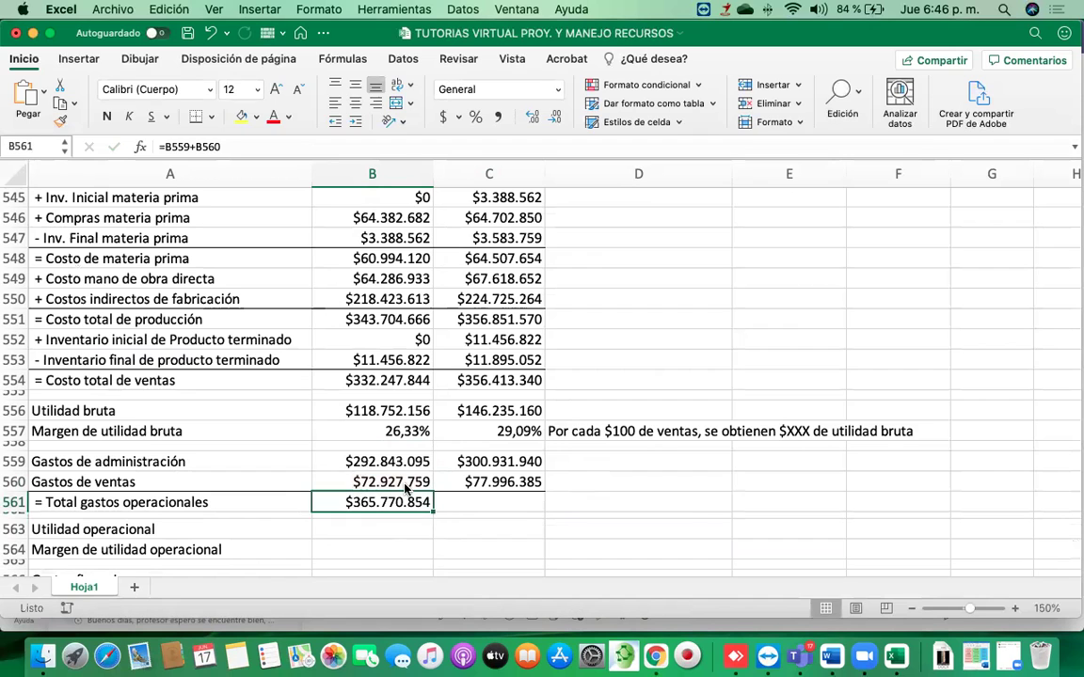
pyautogui.moveTo(432, 511); pyautogui.dragTo(517, 508)
# Calculate the Año 1 Utilidad operacional in B563 with =B556-B561 and copy the formula to C563 for Año 2
pyautogui.scroll(-3, 517, 508)
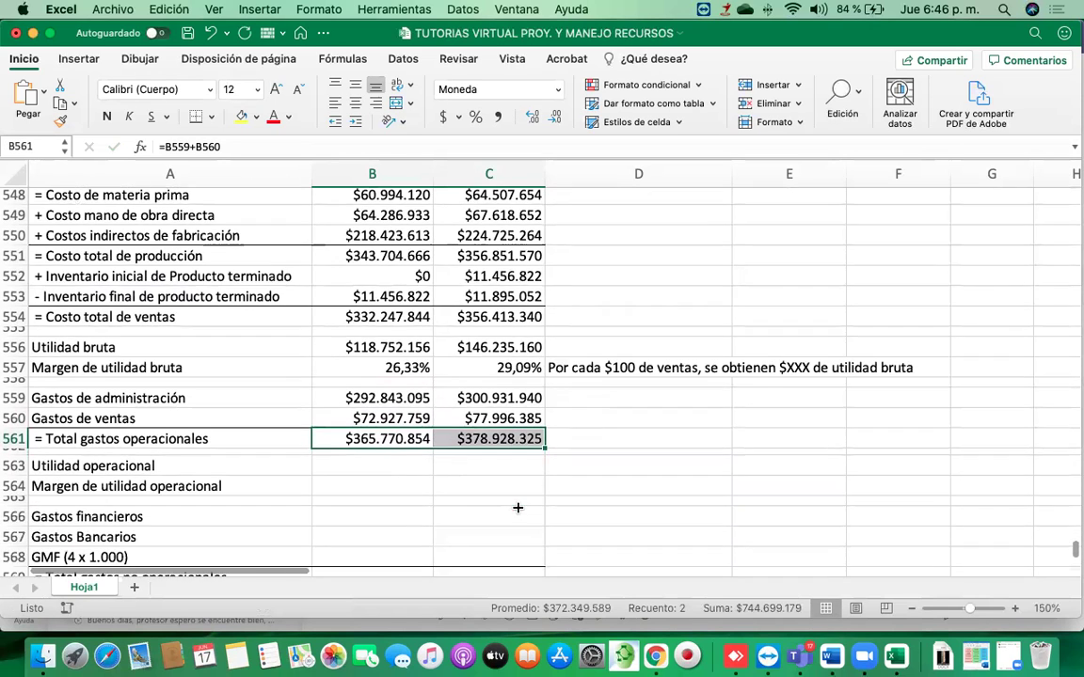
pyautogui.click(400, 465)
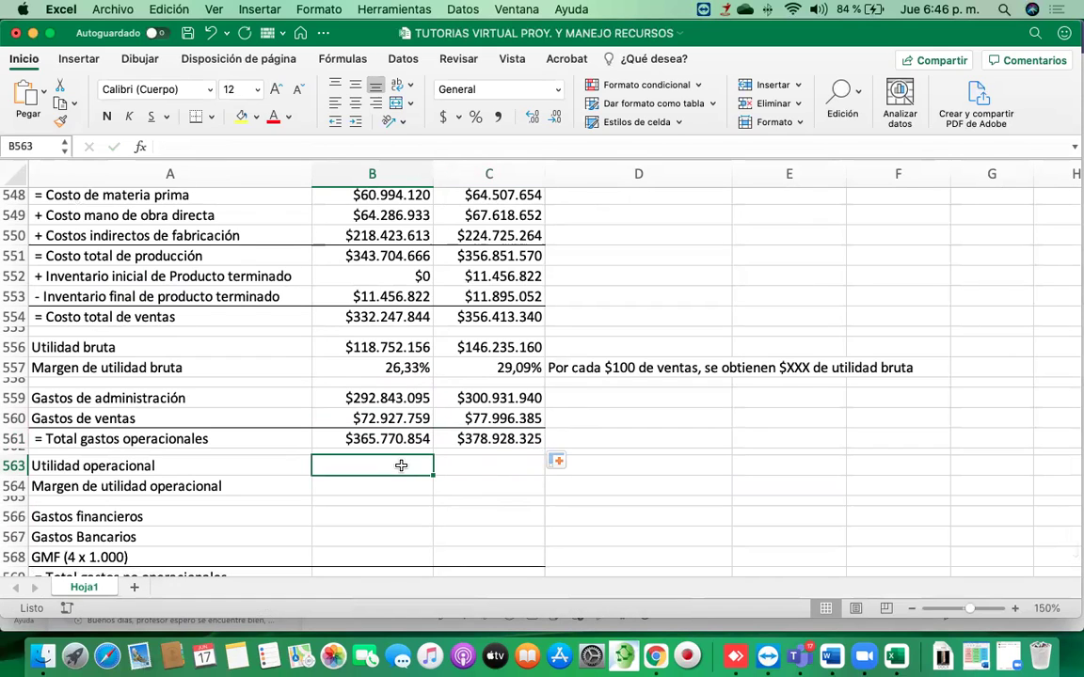
pyautogui.write('=')
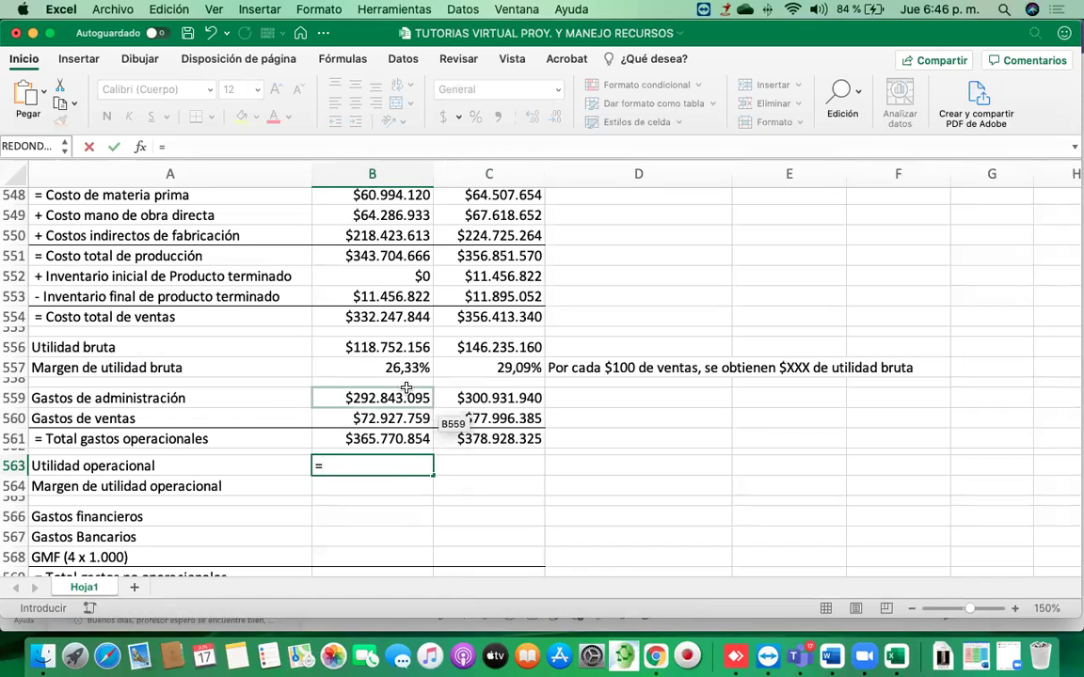
pyautogui.click(402, 347)
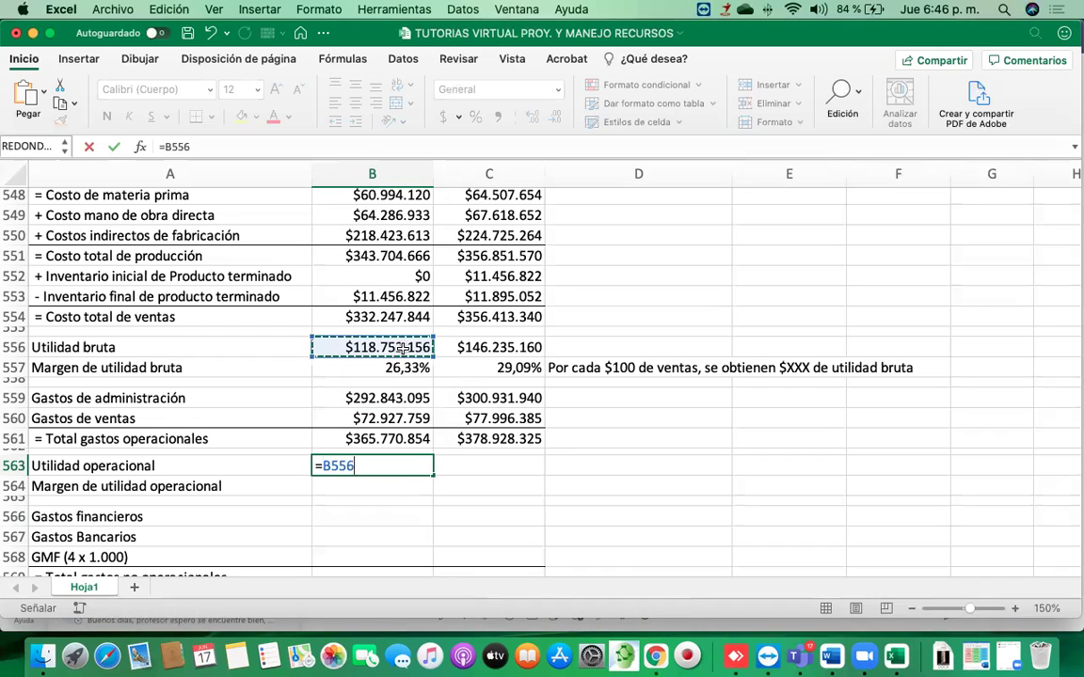
pyautogui.write('-')
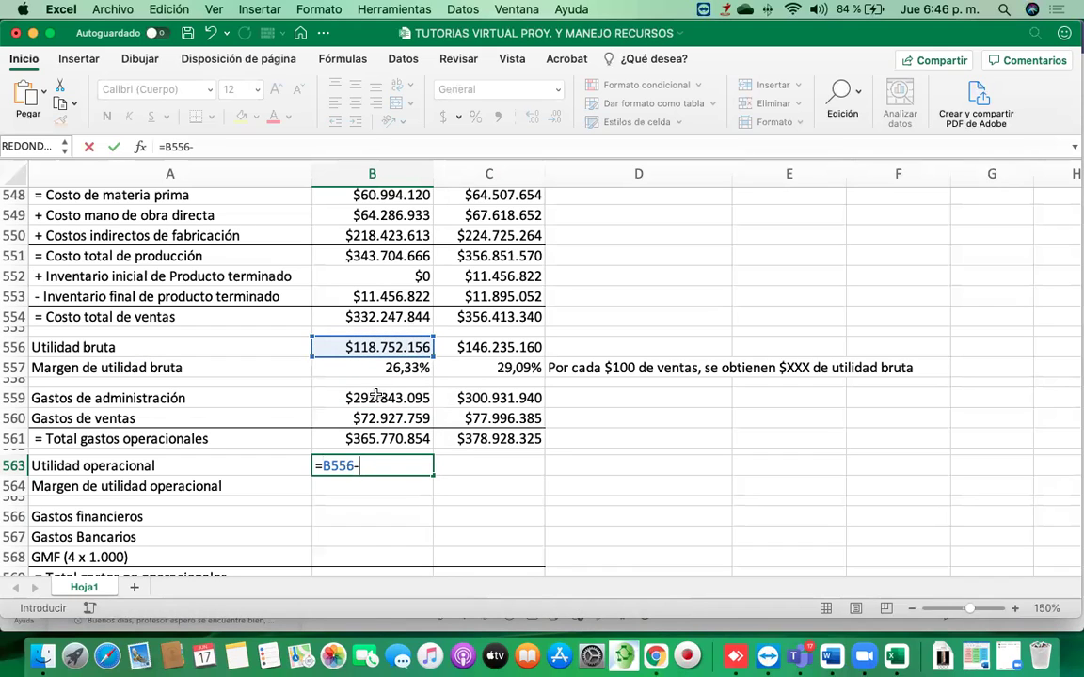
pyautogui.click(368, 440)
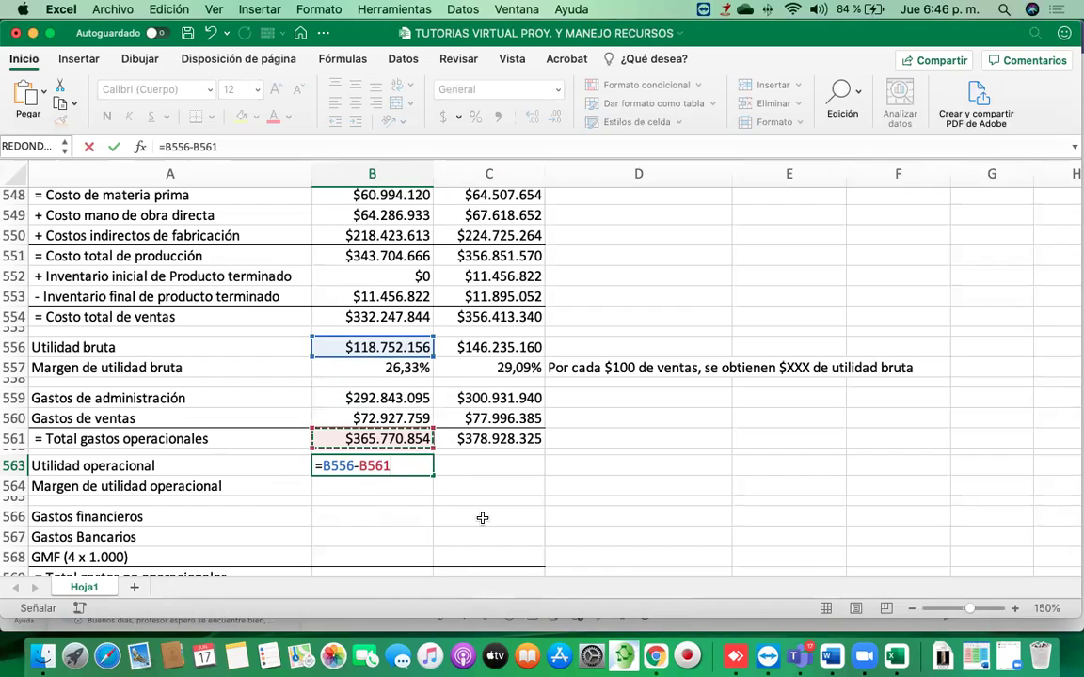
pyautogui.press('Return')
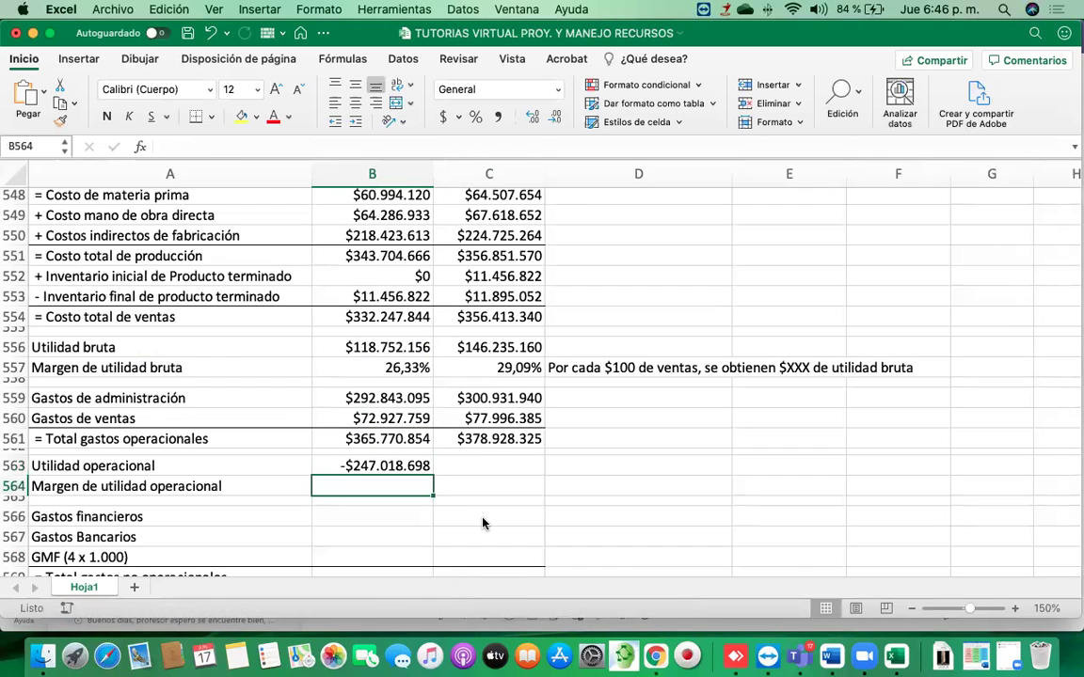
pyautogui.press('Up')
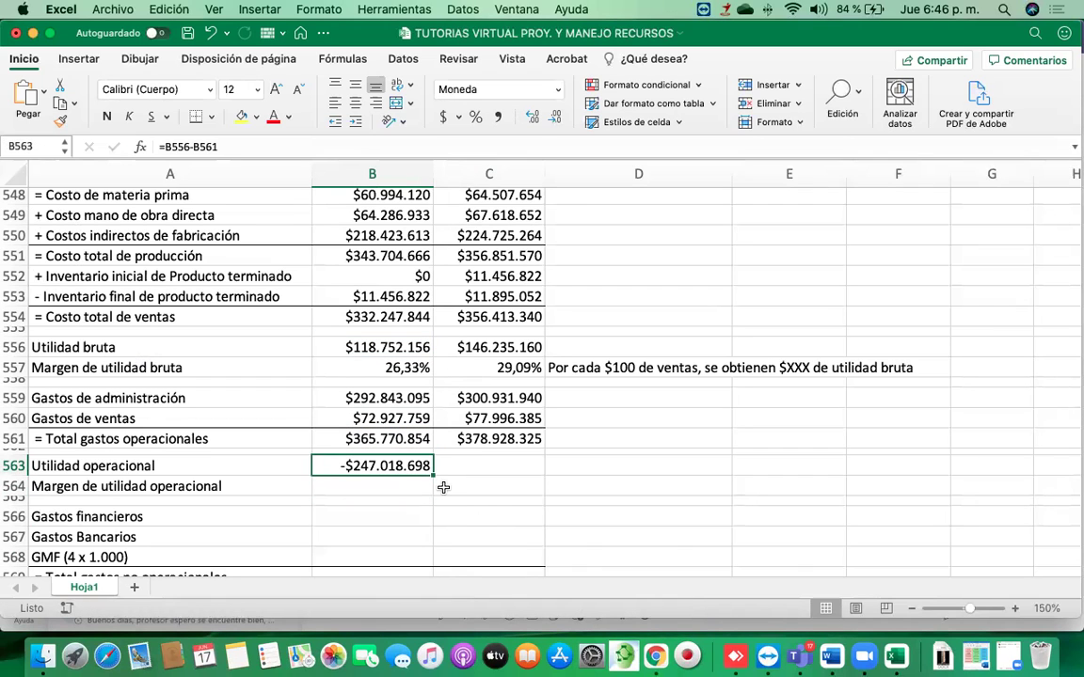
pyautogui.moveTo(434, 473); pyautogui.dragTo(509, 474)
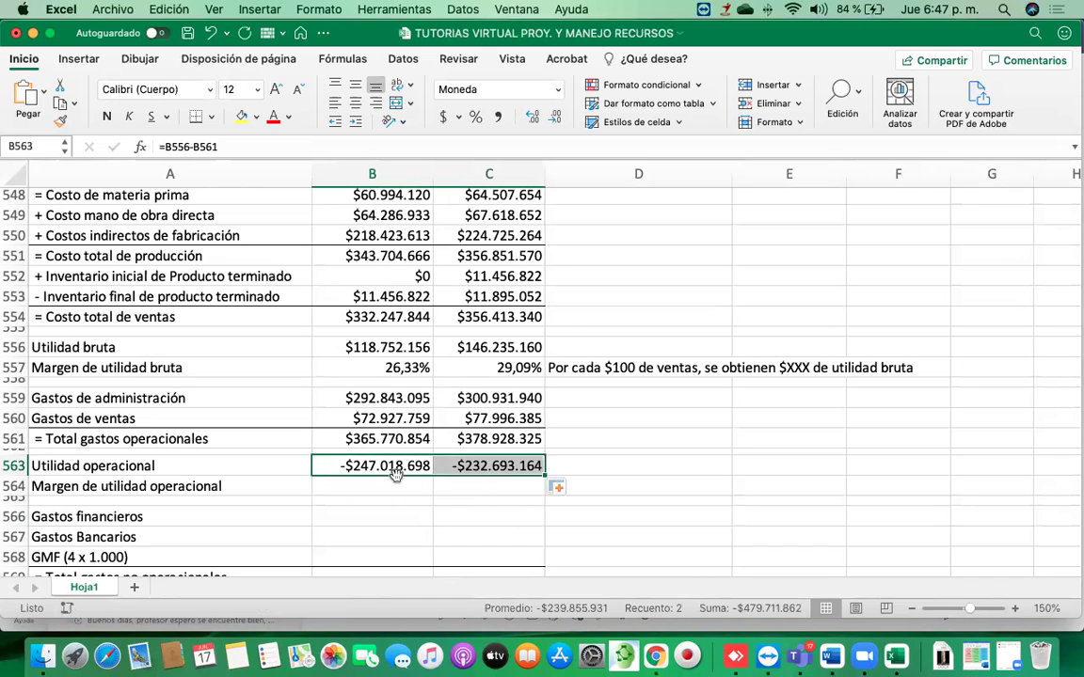
# Calculate the Año 1 Margen de utilidad operacional in B564 by dividing operating profit by sales with =B563/B543
pyautogui.click(396, 484)
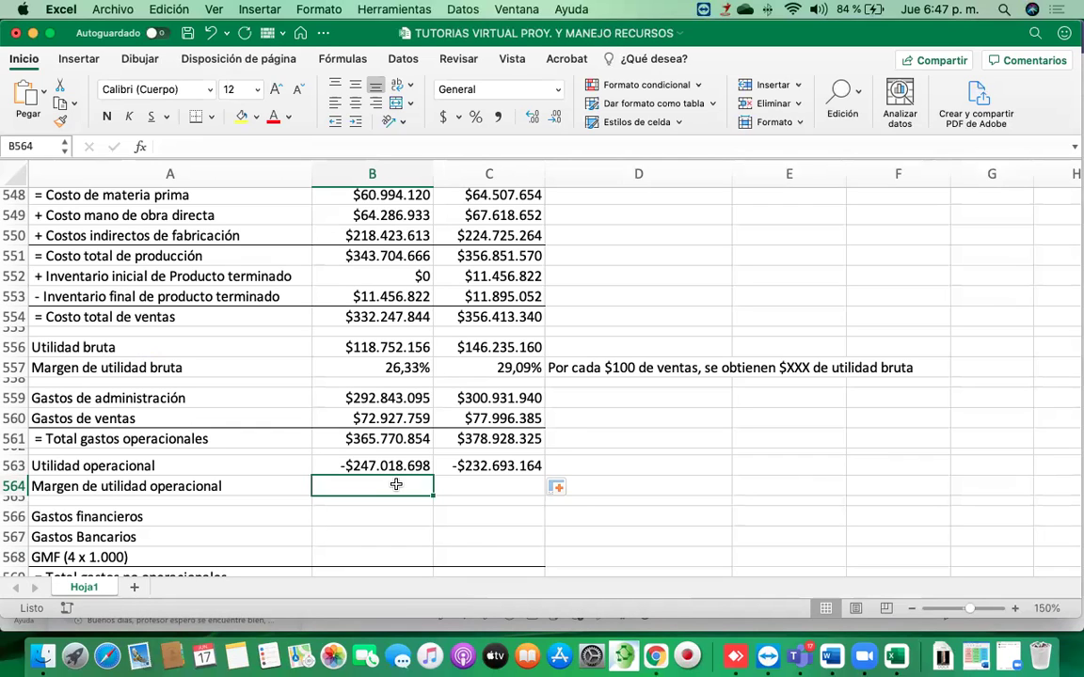
pyautogui.write('=')
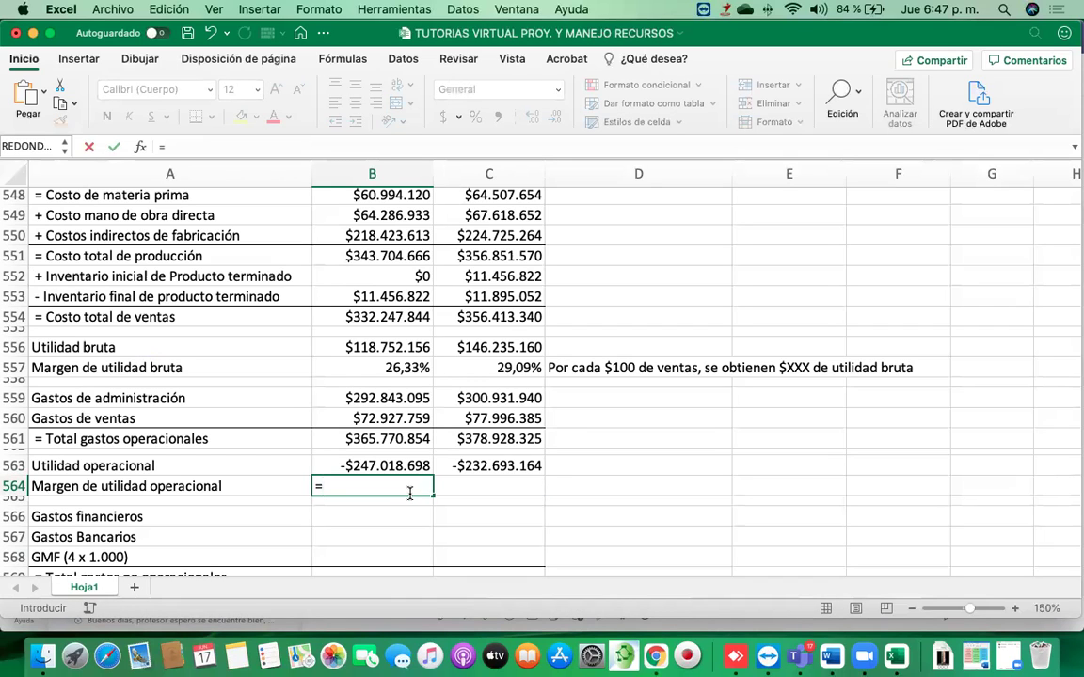
pyautogui.press('Up')
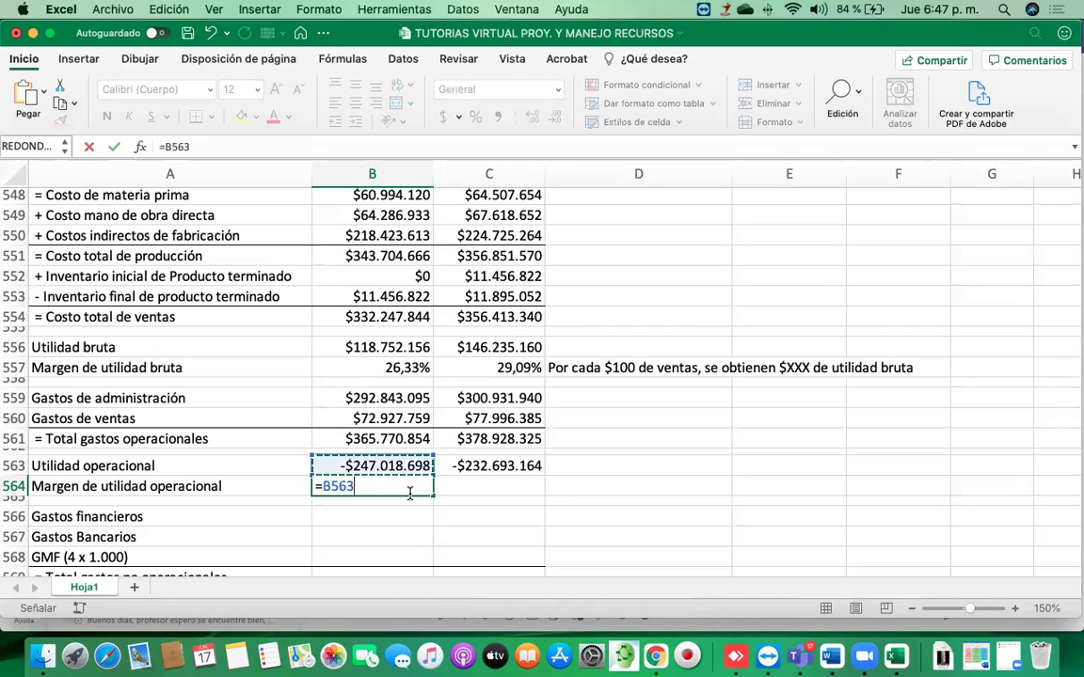
pyautogui.write('/')
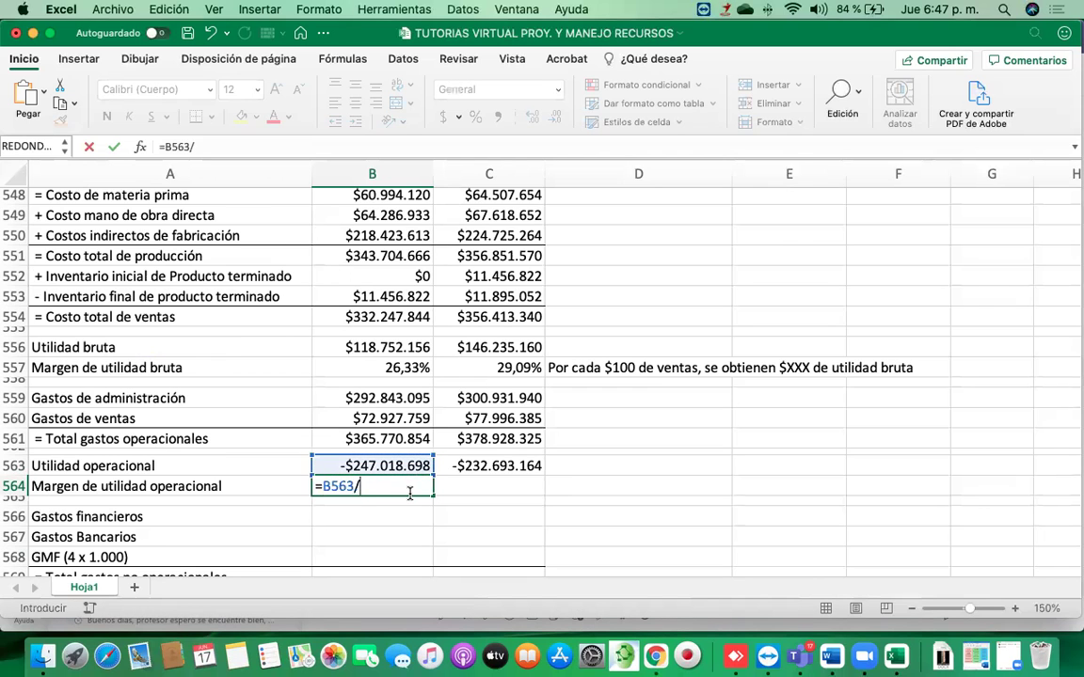
pyautogui.scroll(5, 411, 428)
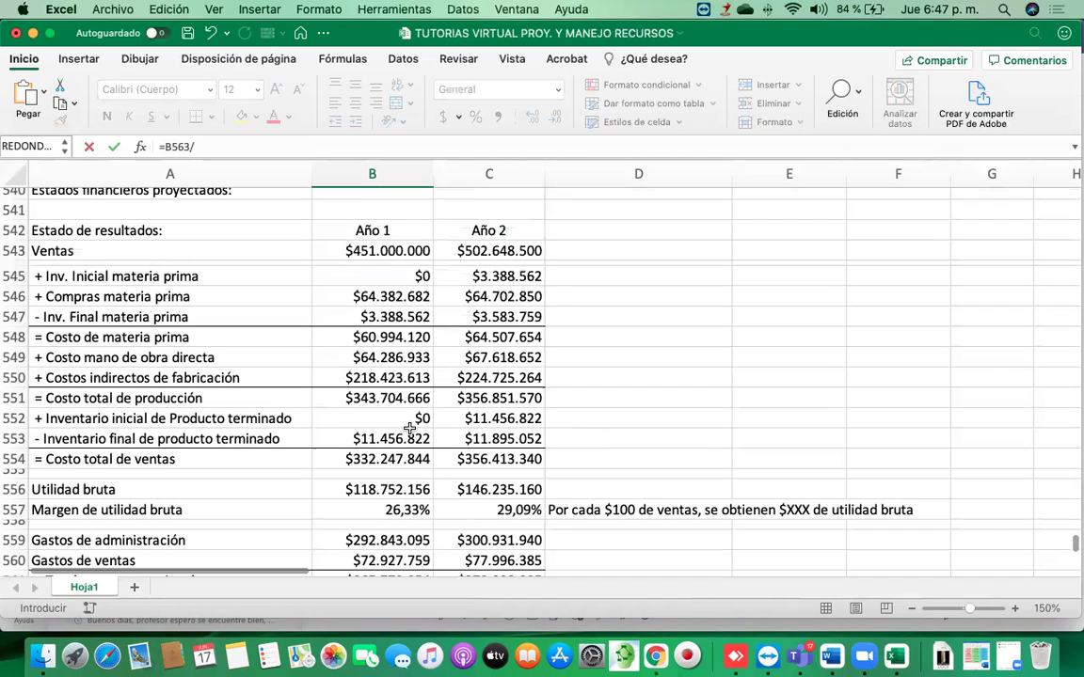
pyautogui.click(376, 250)
pyautogui.scroll(-3, 441, 282)
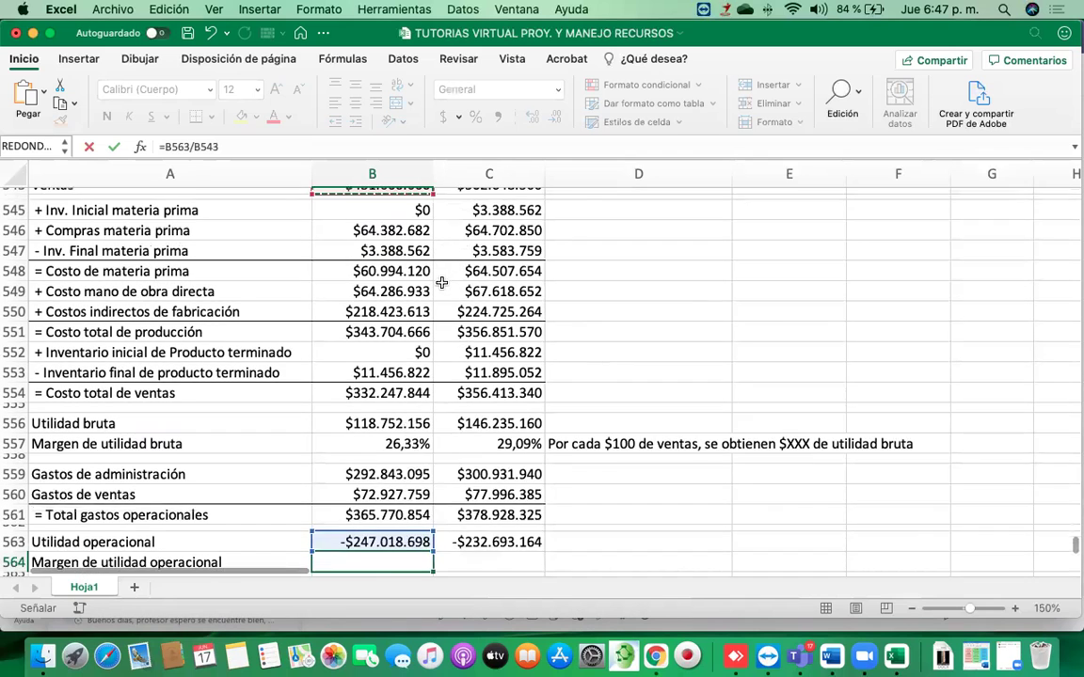
pyautogui.scroll(1, 441, 283)
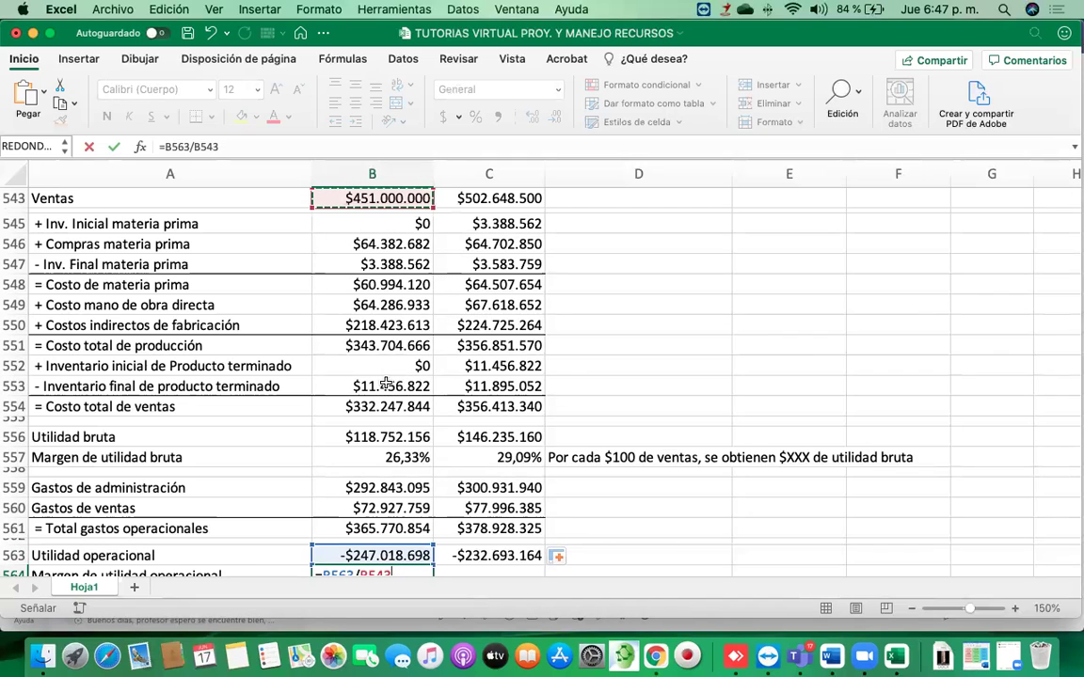
pyautogui.scroll(-3, 374, 450)
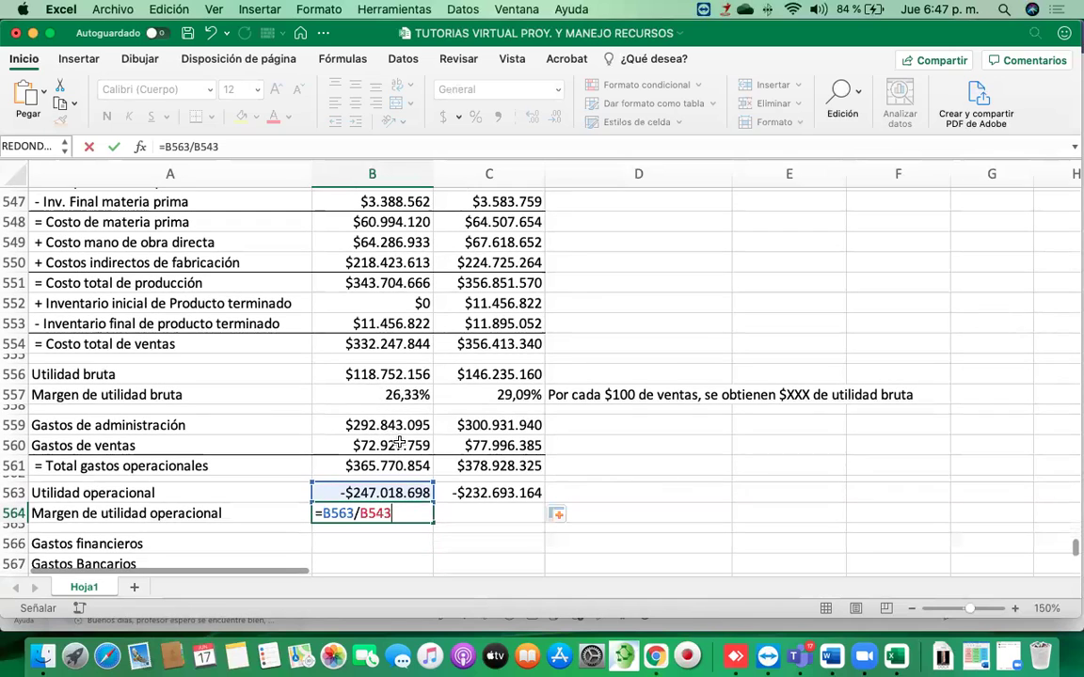
pyautogui.press('Return')
# Format the B564 operating margin as a percentage with two decimals and copy it to C564 for Año 2
pyautogui.click(372, 513)
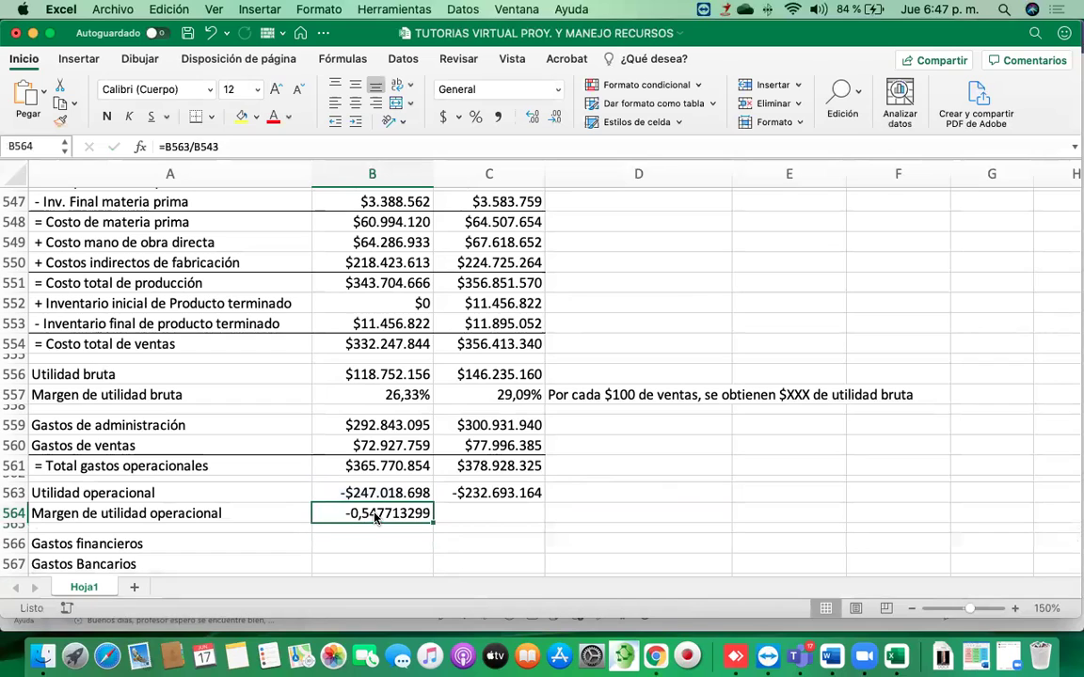
pyautogui.click(475, 119)
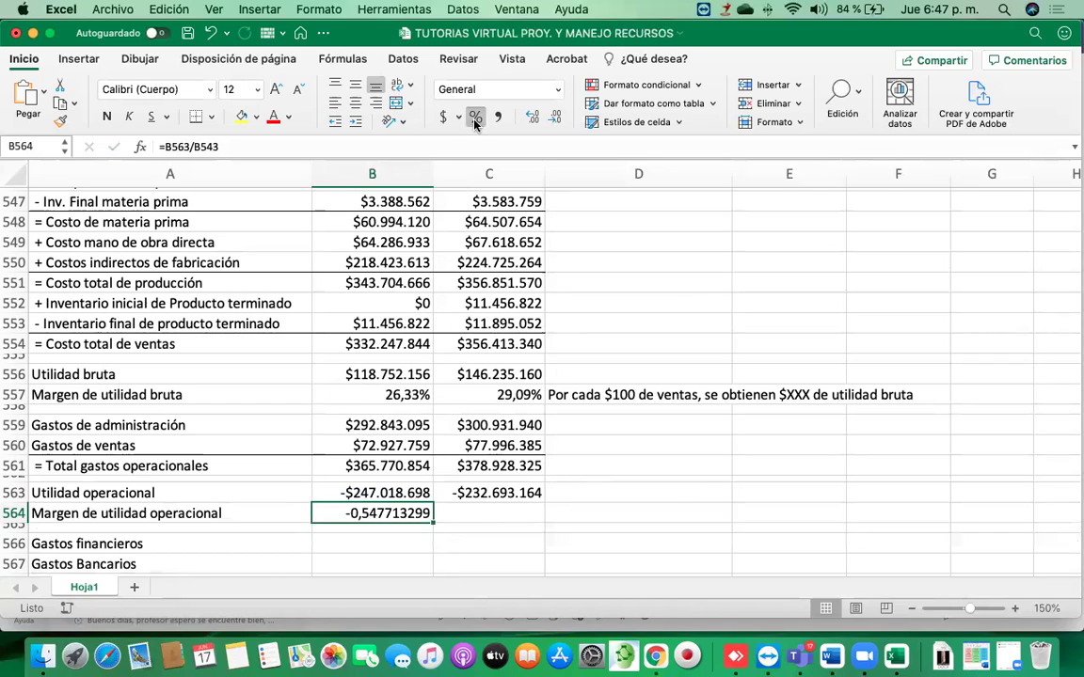
pyautogui.click(532, 120)
pyautogui.click(532, 119)
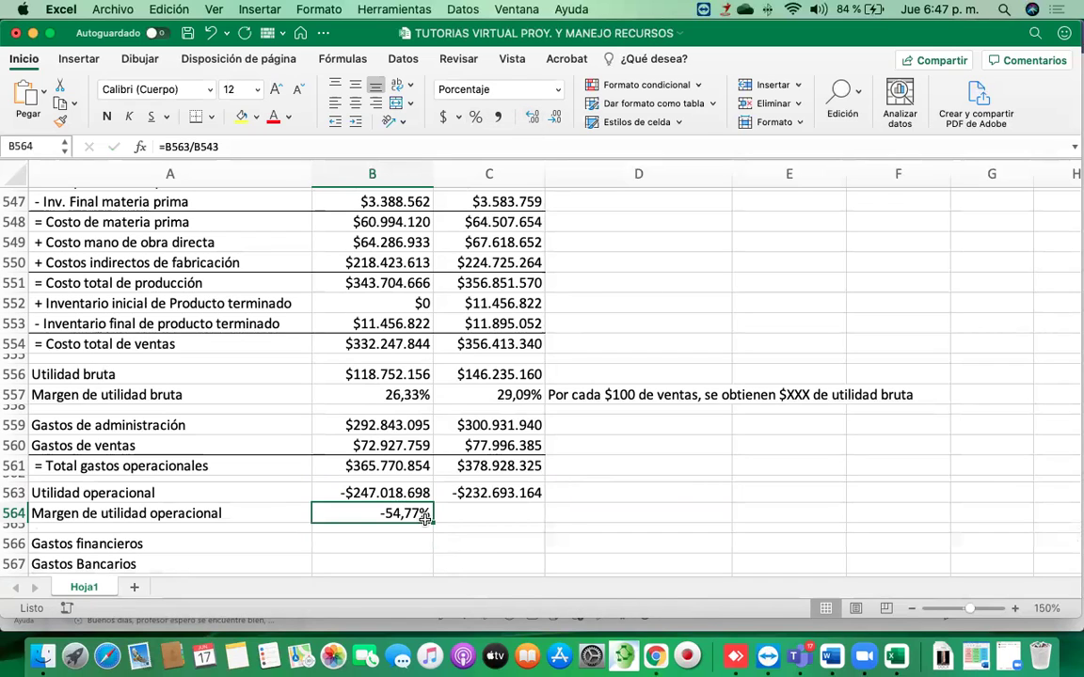
pyautogui.moveTo(433, 524); pyautogui.dragTo(504, 515)
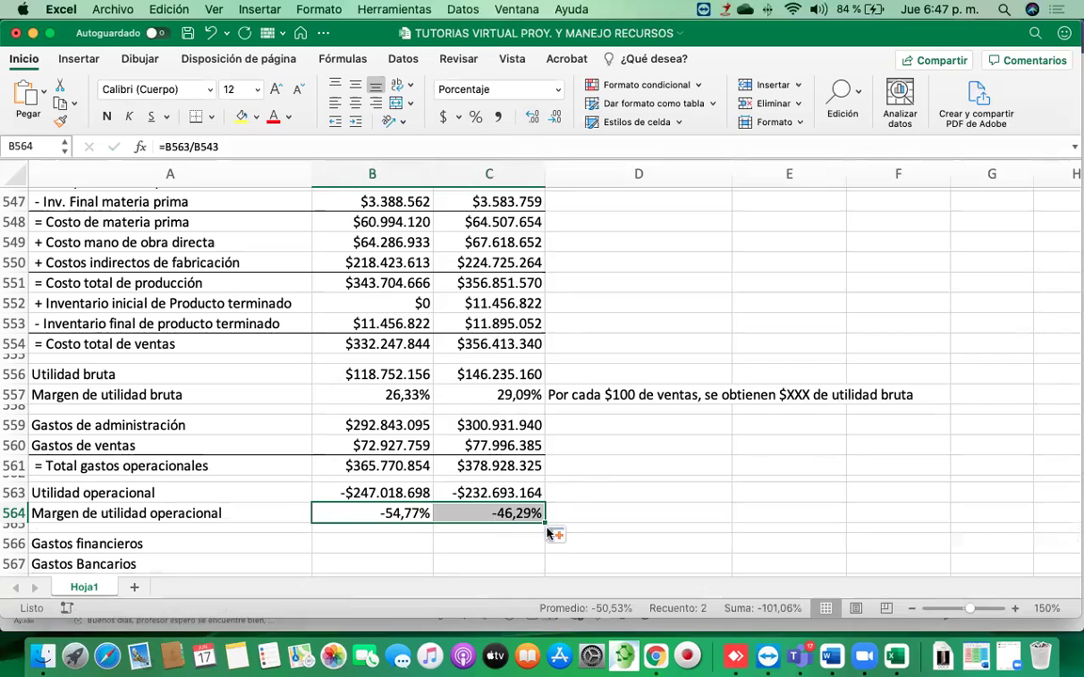
# Enter the note "Por cada $100 de ventas, se obtiene $XXX de pérdida operacional" in D564 beside the operating margin
pyautogui.click(590, 509)
pyautogui.write('Por ')
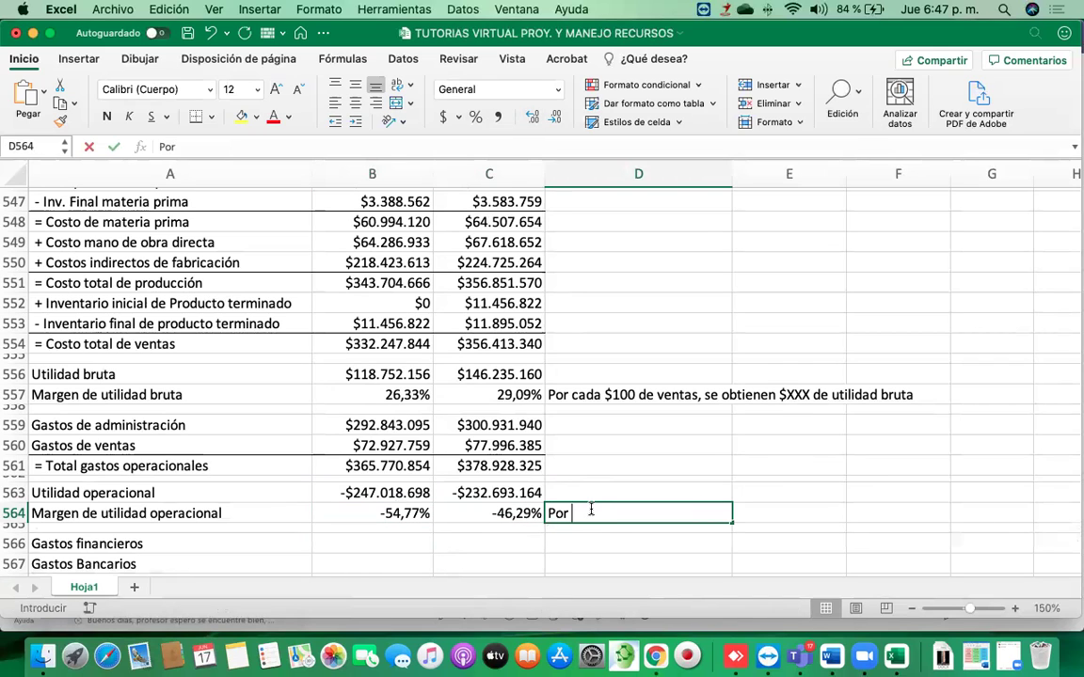
pyautogui.write('cada $1')
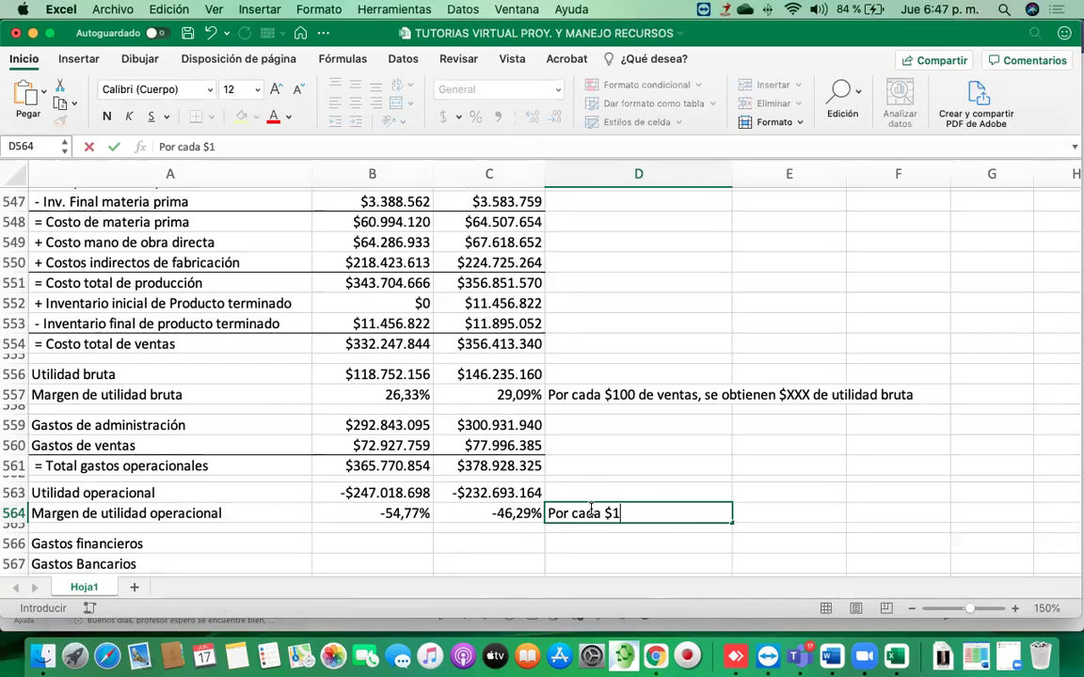
pyautogui.write('00 de ventas, se')
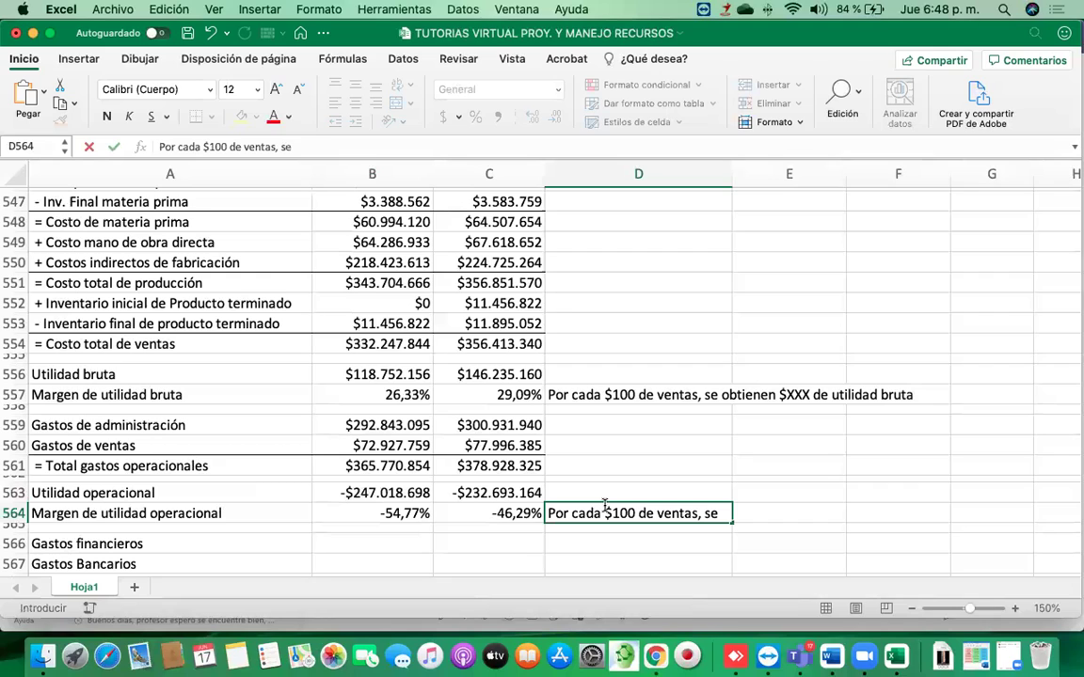
pyautogui.write('obtiene')
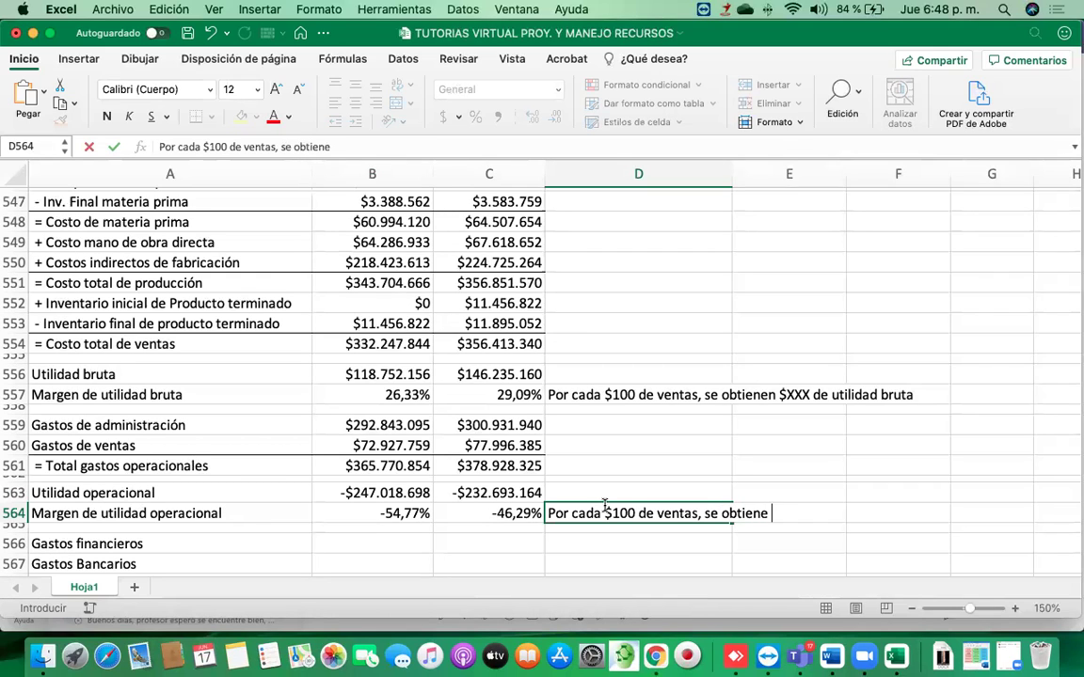
pyautogui.write(' $XXX de')
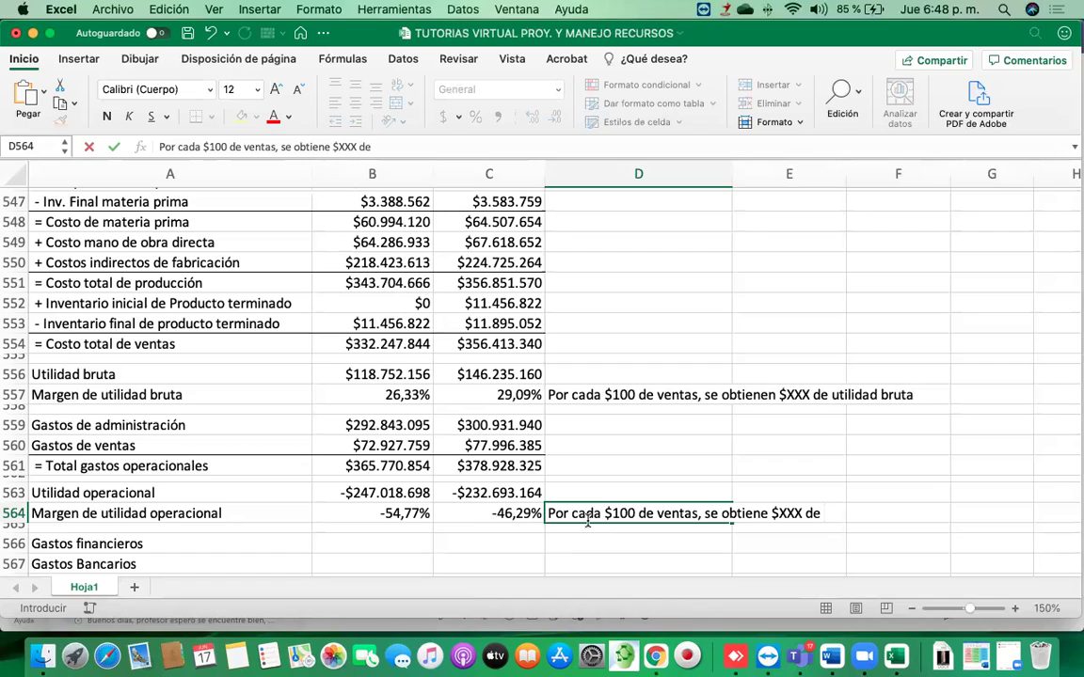
pyautogui.write(' pérdid')
pyautogui.write('a op')
pyautogui.write('e')
pyautogui.press('BackSpace')
pyautogui.write('peraciona')
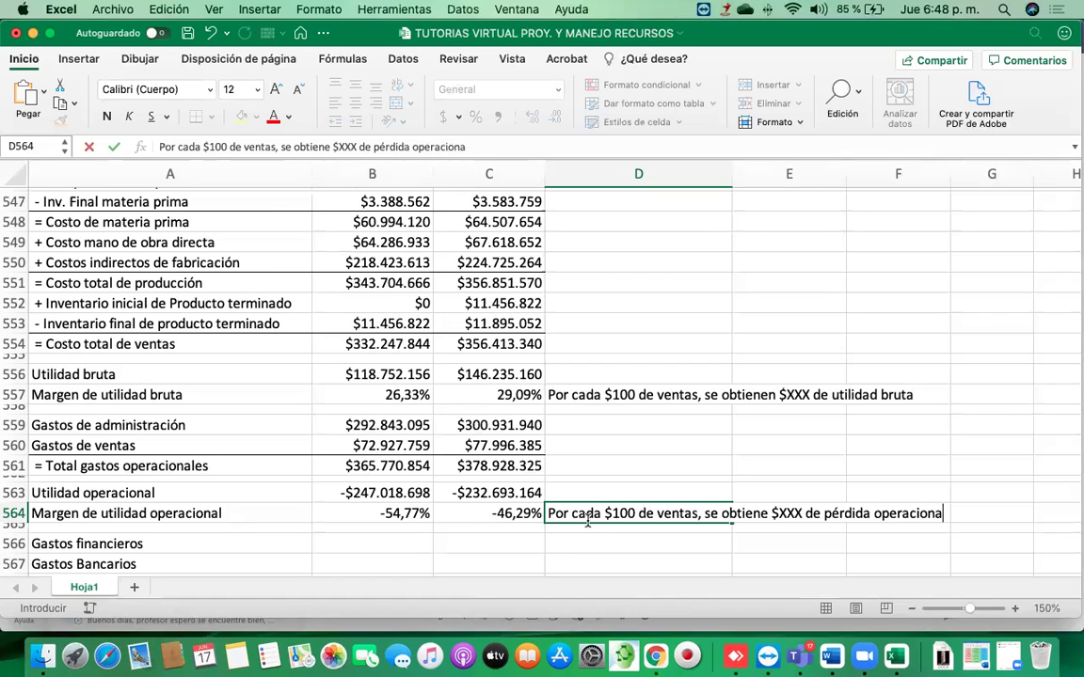
pyautogui.write('l')
pyautogui.press('Return')
# Link the Año 1 Gastos financieros in B566 to the amount above with =B529 and copy the formula to C566 for Año 2
pyautogui.scroll(-2, 577, 376)
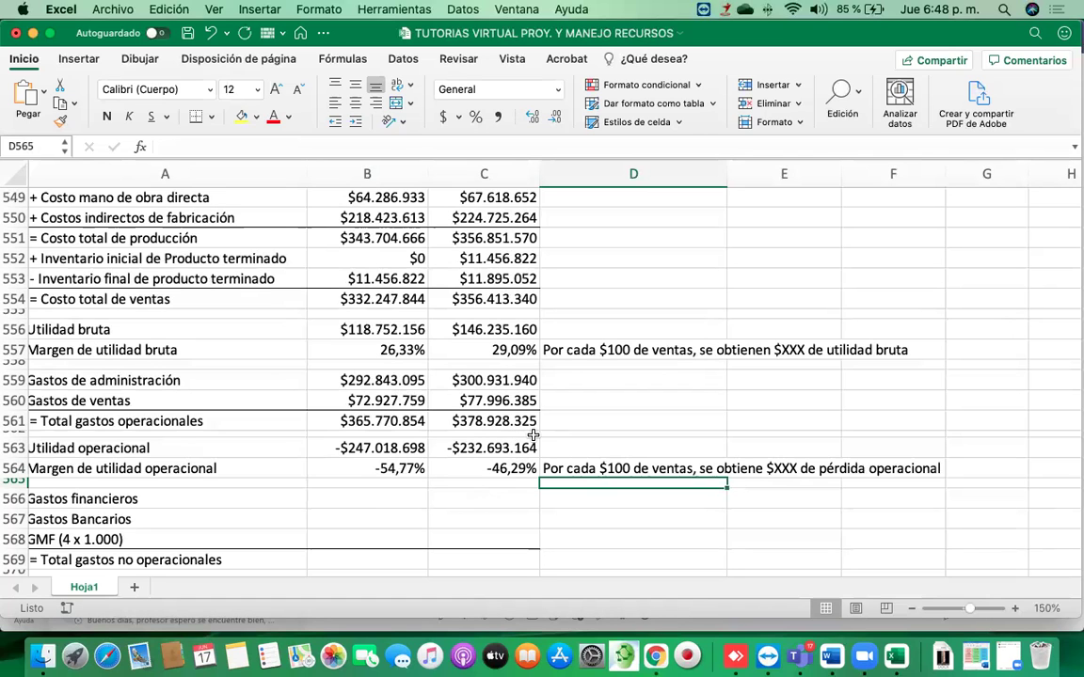
pyautogui.scroll(-4, 532, 435)
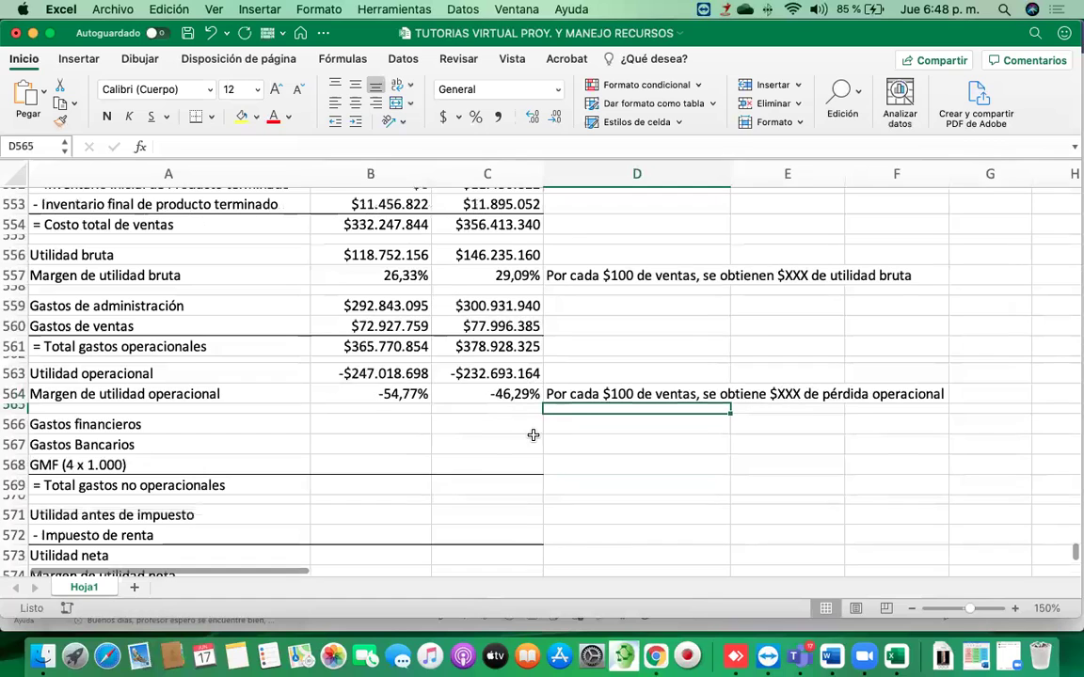
pyautogui.click(397, 425)
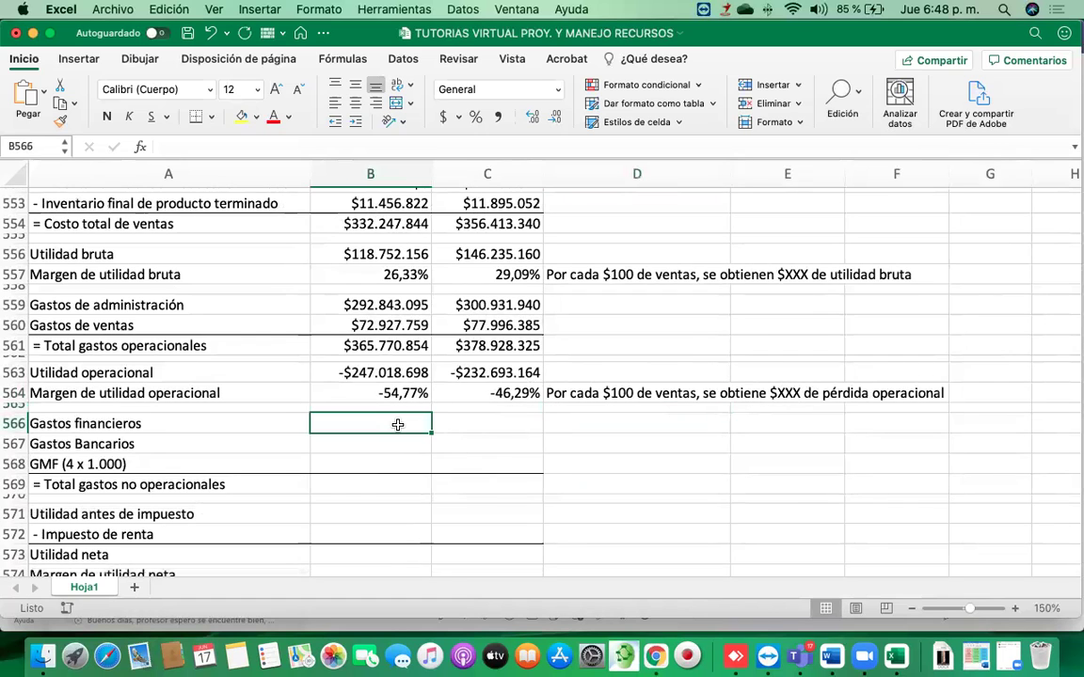
pyautogui.write('=')
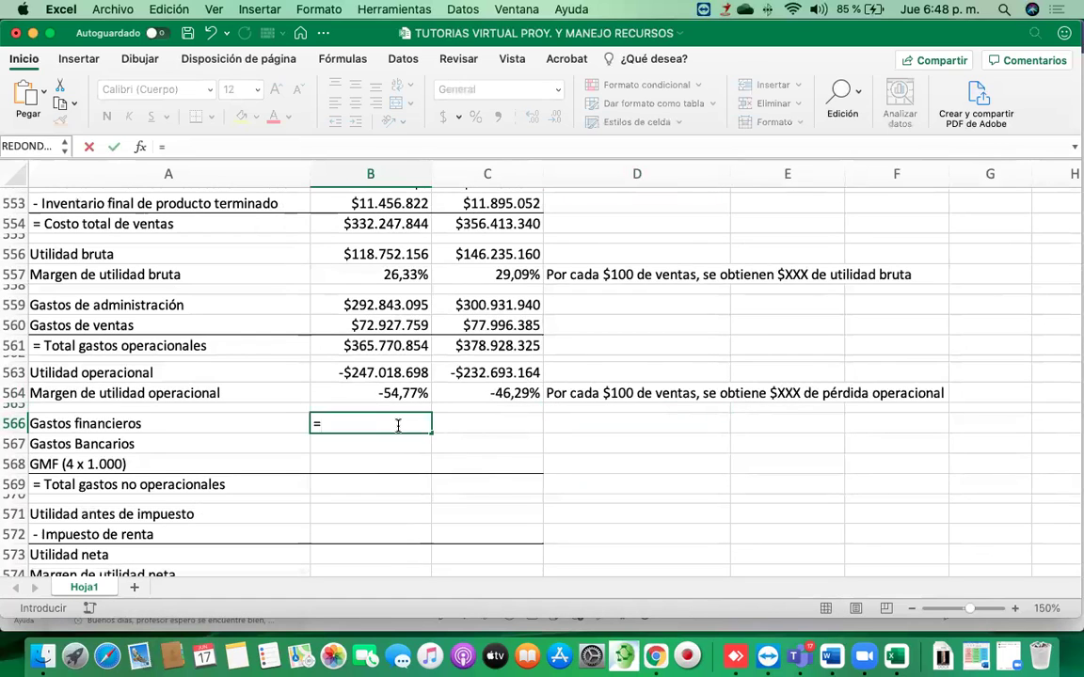
pyautogui.scroll(9, 456, 386)
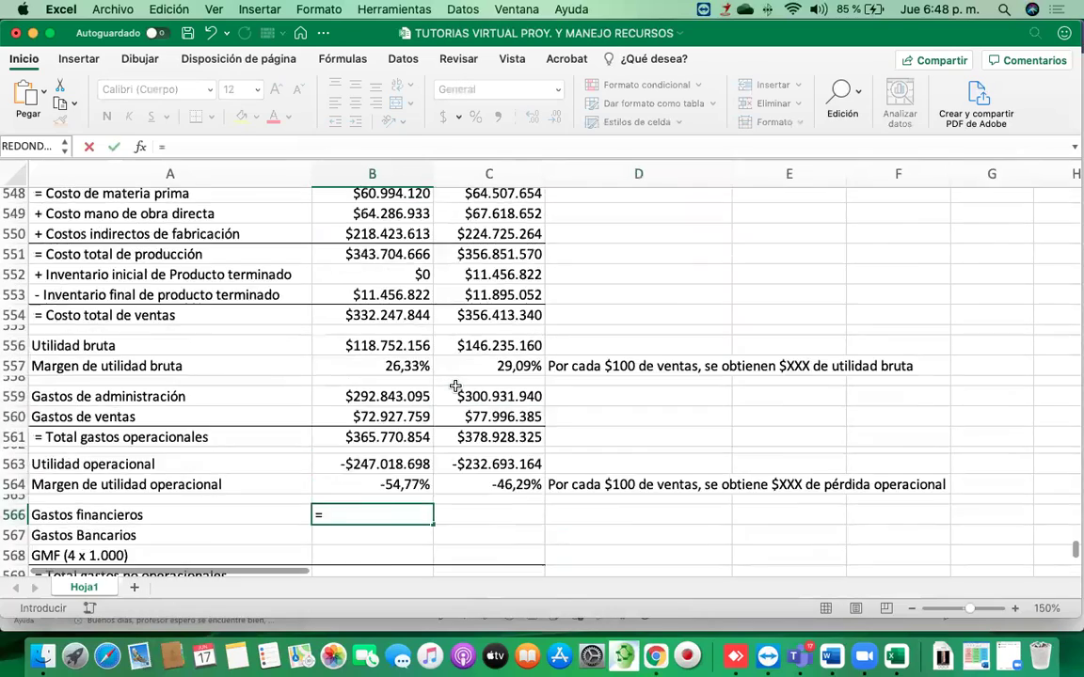
pyautogui.scroll(2, 433, 386)
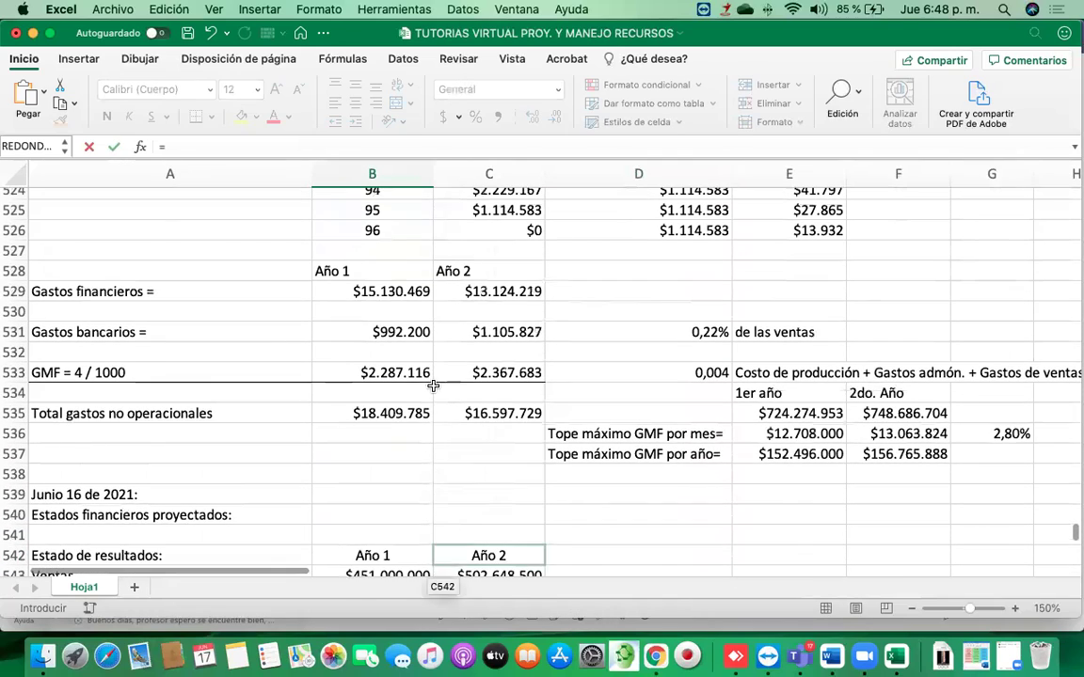
pyautogui.click(365, 293)
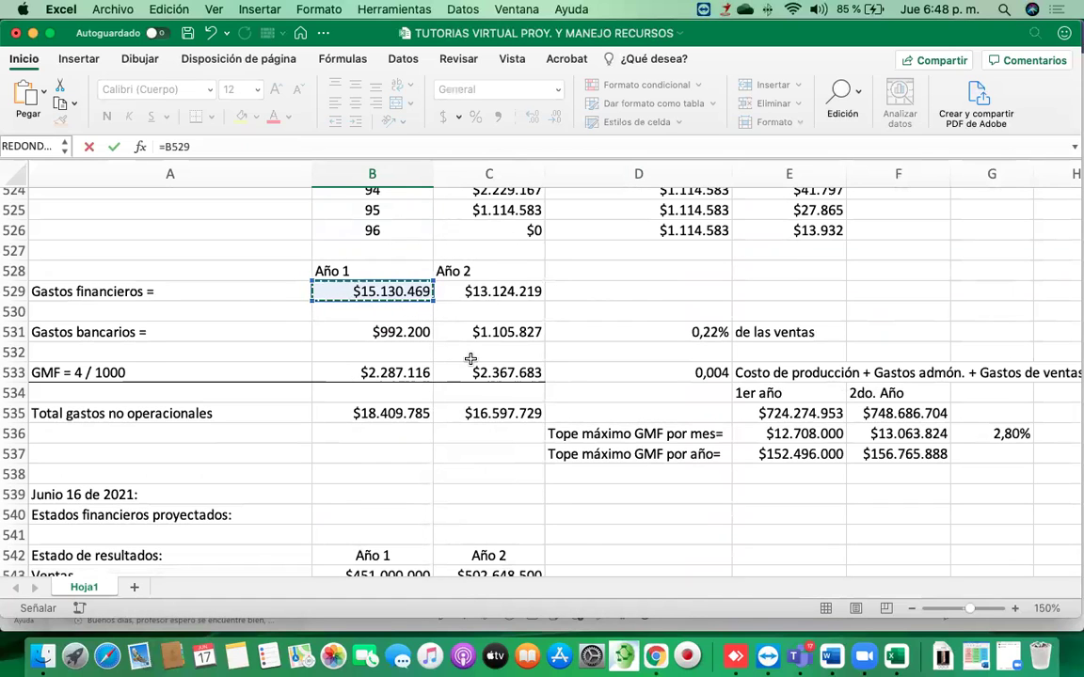
pyautogui.scroll(-10, 470, 364)
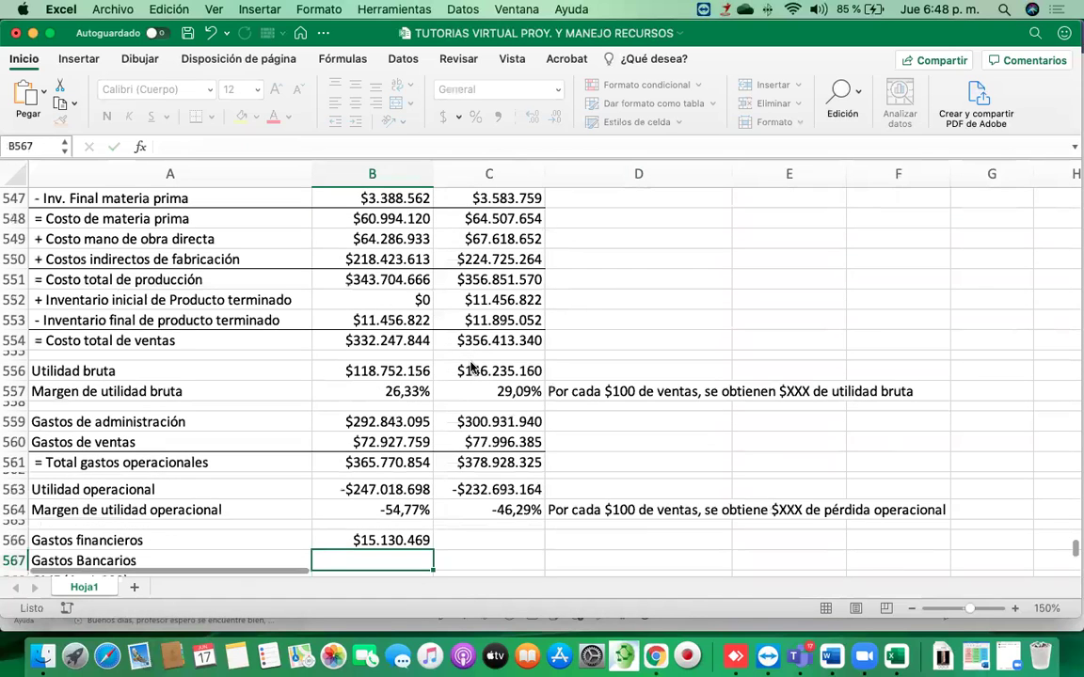
pyautogui.press('Return')
pyautogui.moveTo(434, 550); pyautogui.dragTo(515, 540)
# Link the Año 1 Gastos Bancarios in B567 to the bank expenses above with =B531 and copy the formula to C567 for Año 2
pyautogui.scroll(-2, 516, 540)
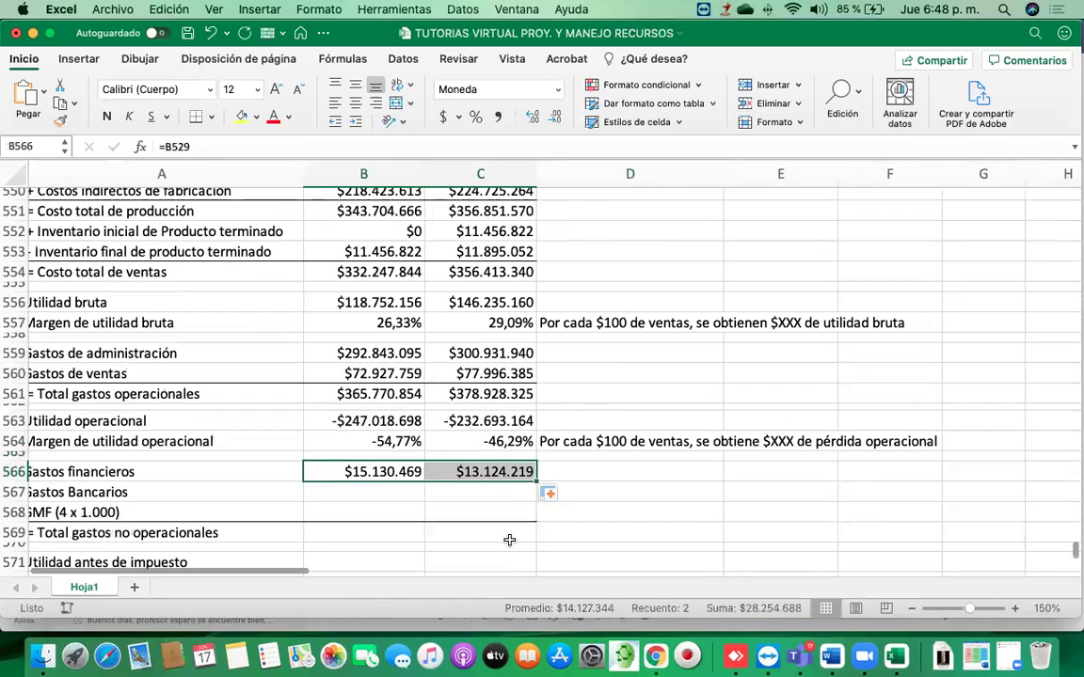
pyautogui.click(419, 480)
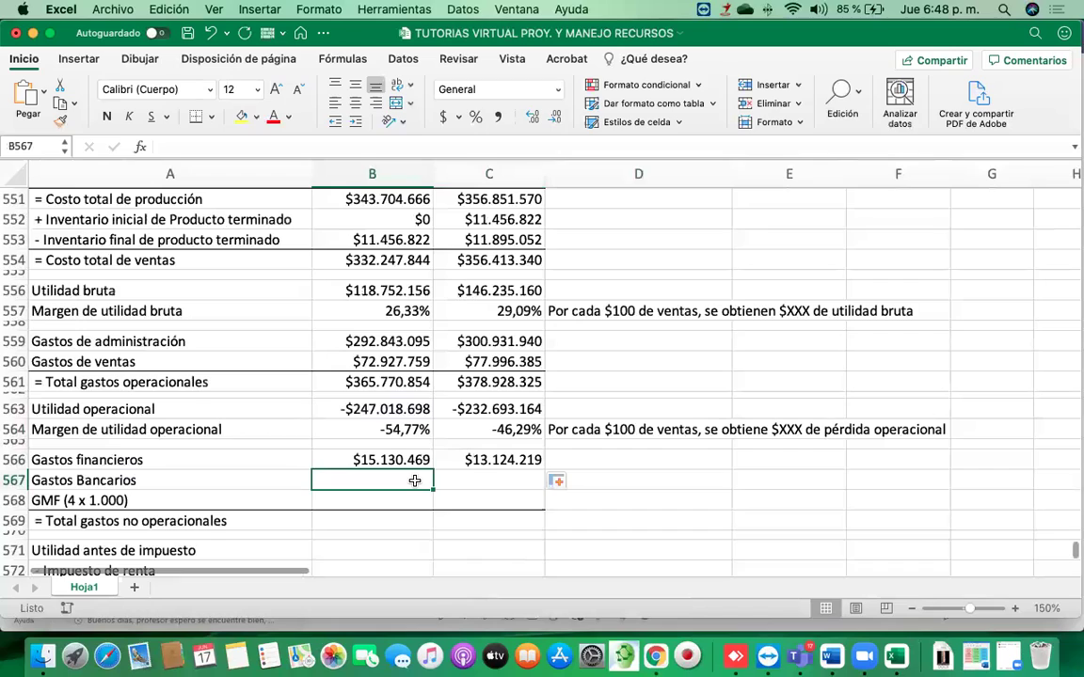
pyautogui.write('=')
pyautogui.scroll(10, 453, 408)
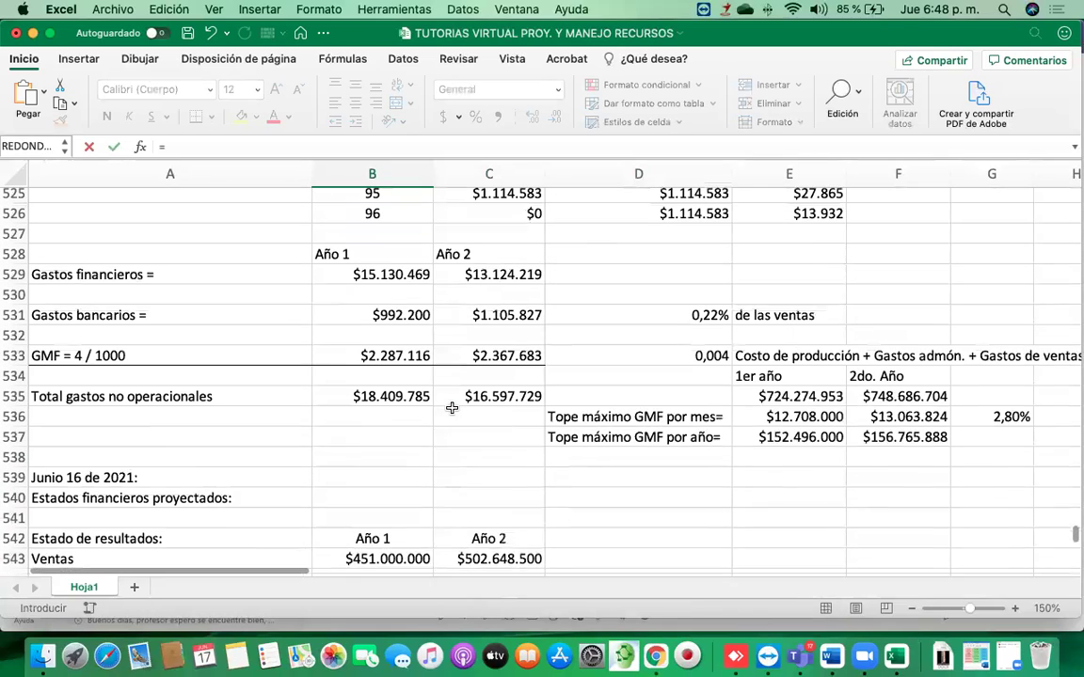
pyautogui.click(401, 333)
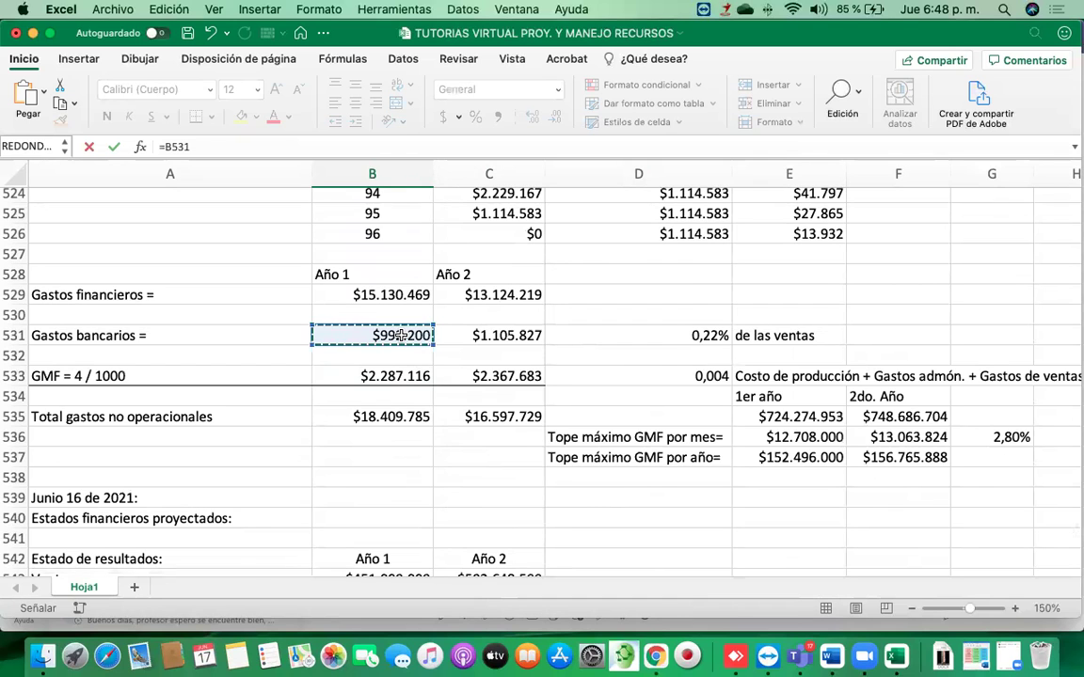
pyautogui.press('Return')
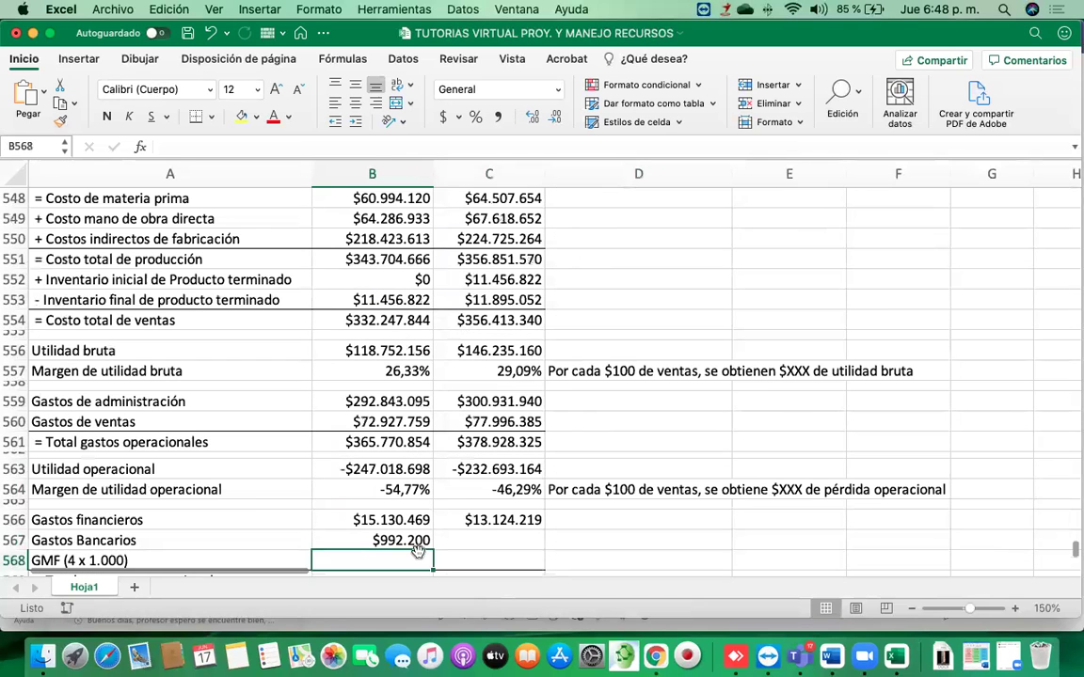
pyautogui.click(416, 543)
pyautogui.moveTo(434, 549); pyautogui.dragTo(503, 543)
# Link the Año 1 GMF (4 x 1.000) in B568 to the GMF amount above with =B533 and copy the formula to C568 for Año 2
pyautogui.scroll(-3, 501, 542)
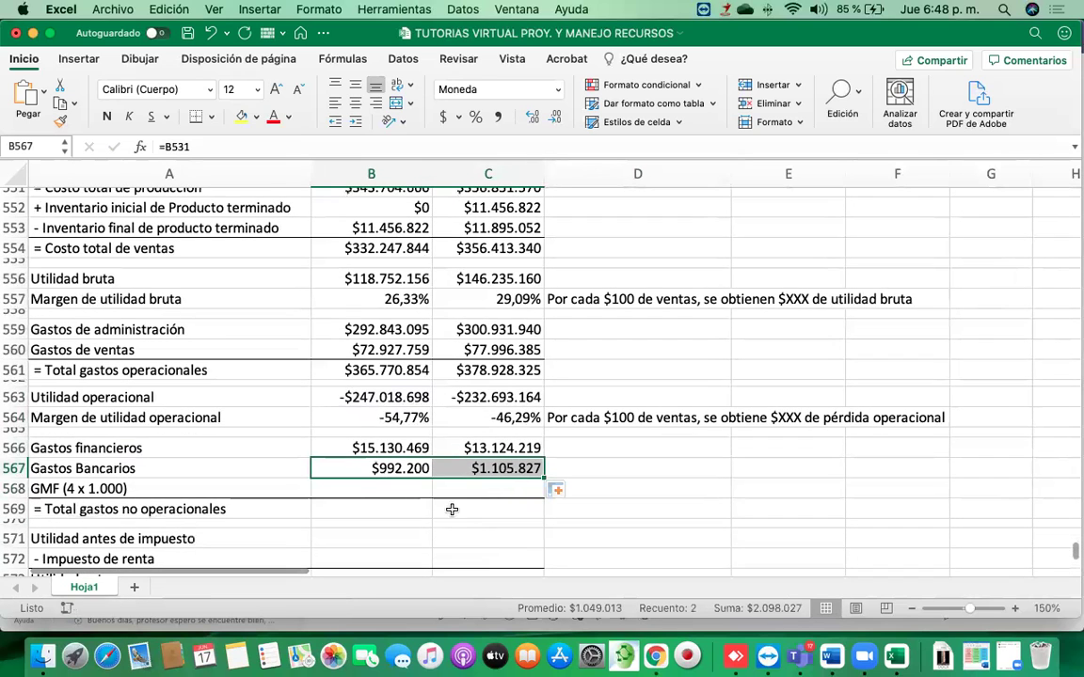
pyautogui.click(417, 489)
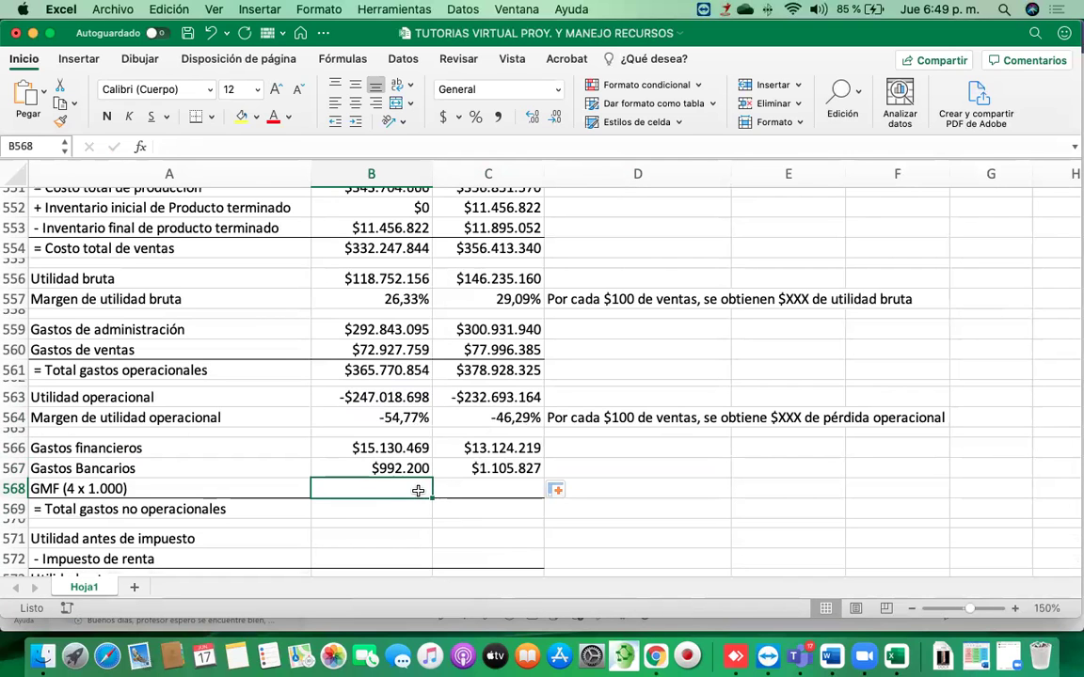
pyautogui.write('=')
pyautogui.scroll(5, 453, 459)
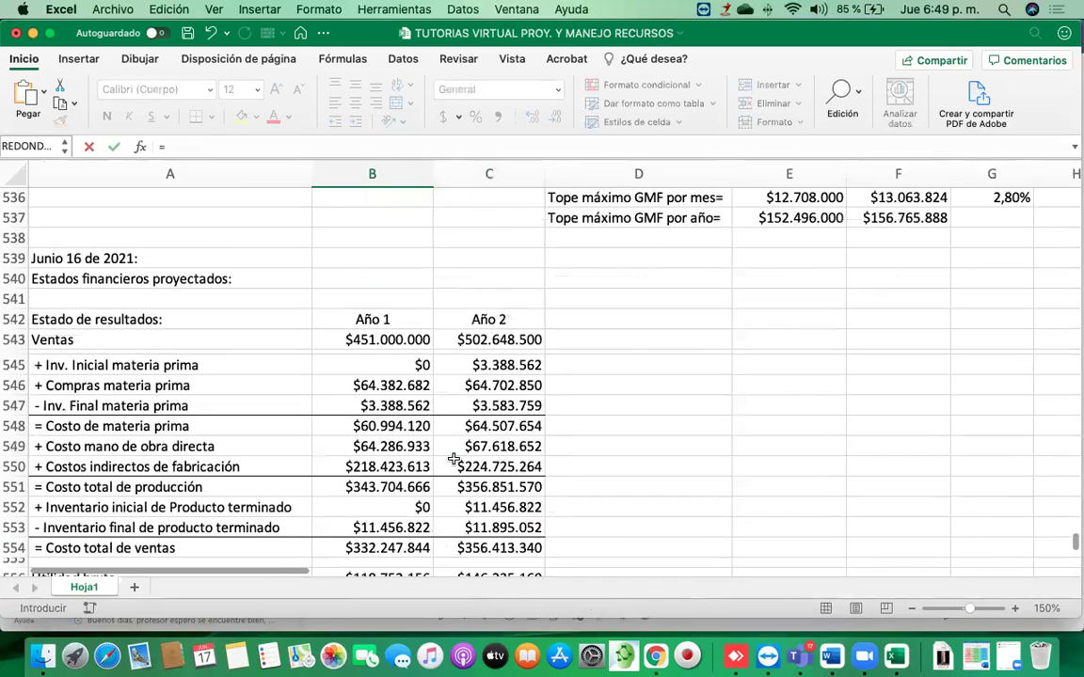
pyautogui.scroll(2, 454, 459)
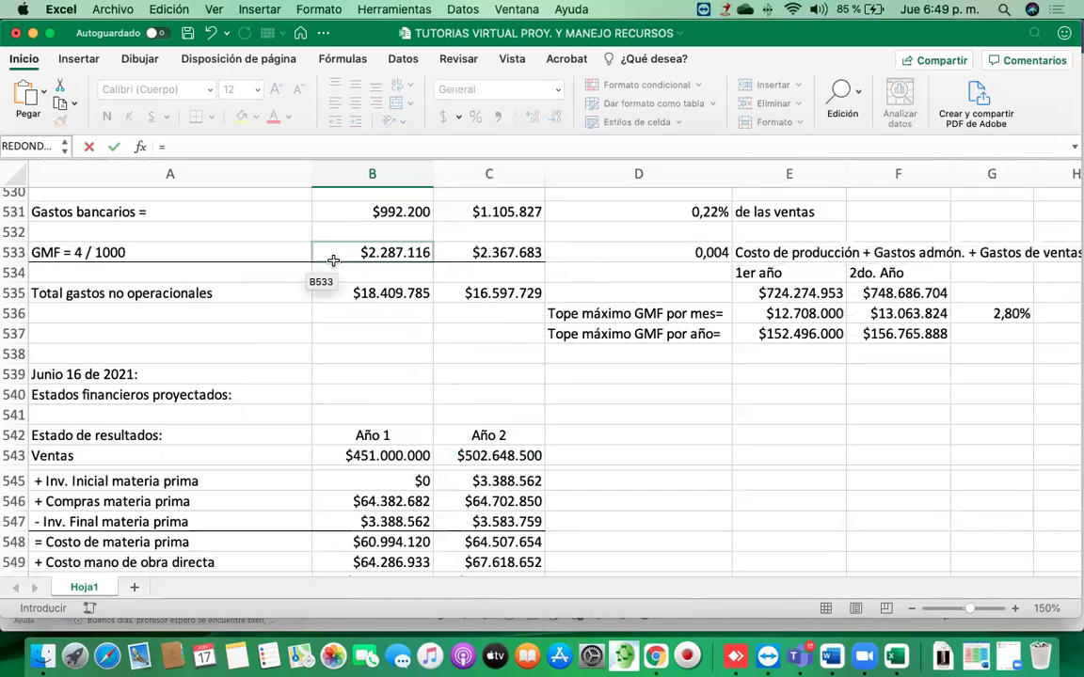
pyautogui.click(395, 250)
pyautogui.scroll(2, 395, 250)
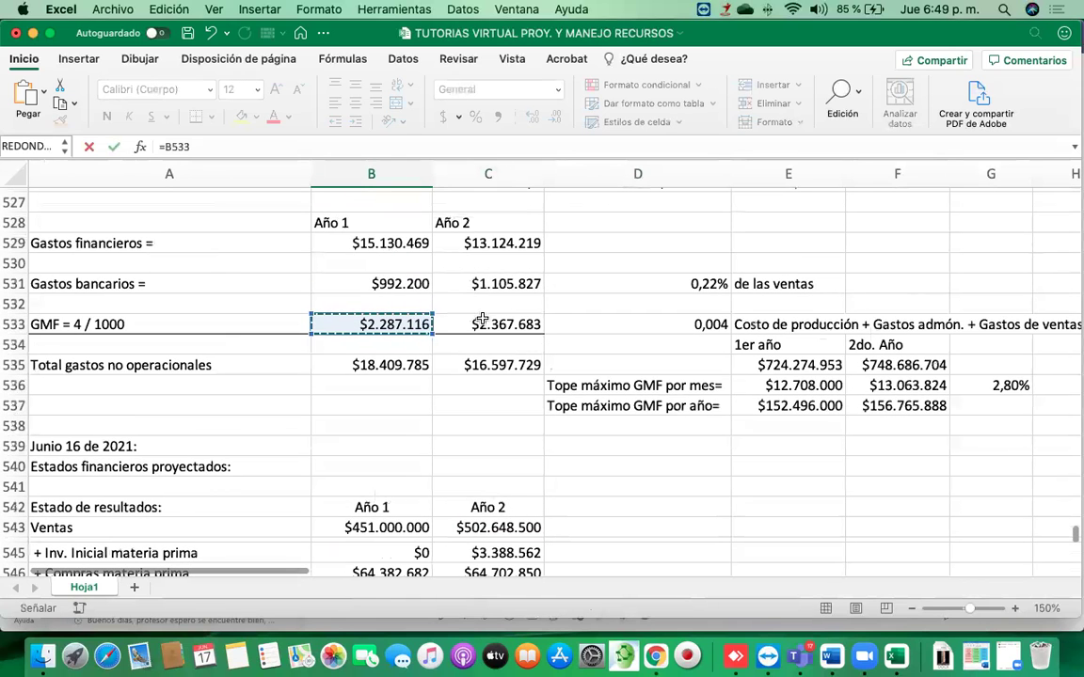
pyautogui.press('Return')
pyautogui.click(421, 541)
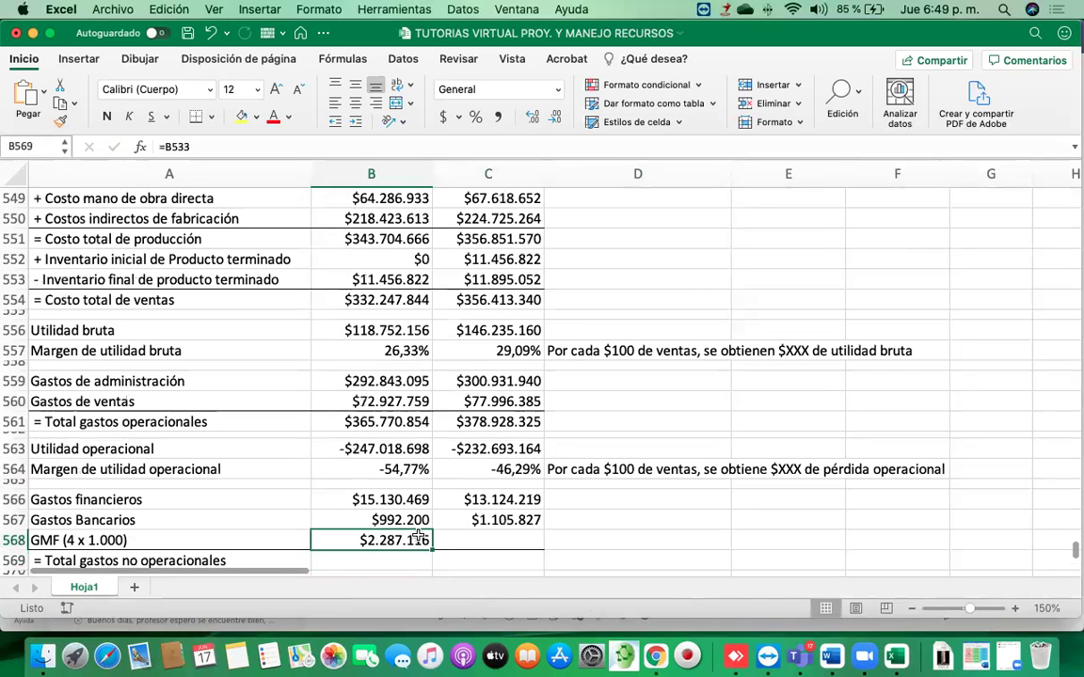
pyautogui.moveTo(433, 551); pyautogui.dragTo(491, 541)
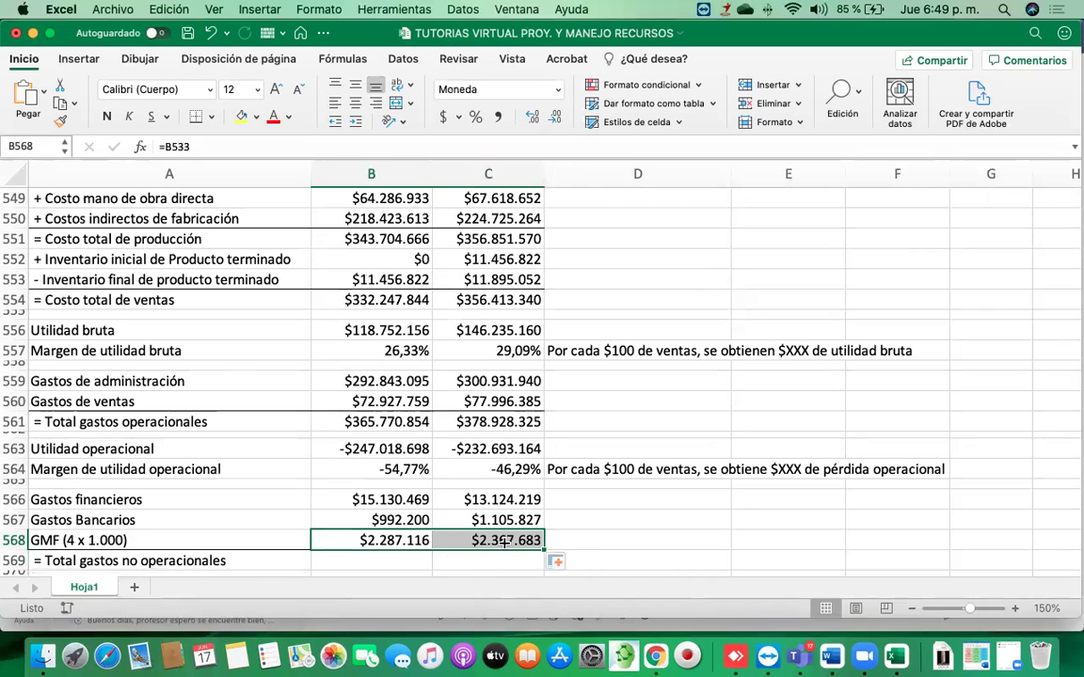
# Calculate the Año 1 Total gastos no operacionales in B569 with =suma(B566:B568) and copy the formula to C569 for Año 2
pyautogui.scroll(-3, 467, 527)
pyautogui.click(393, 453)
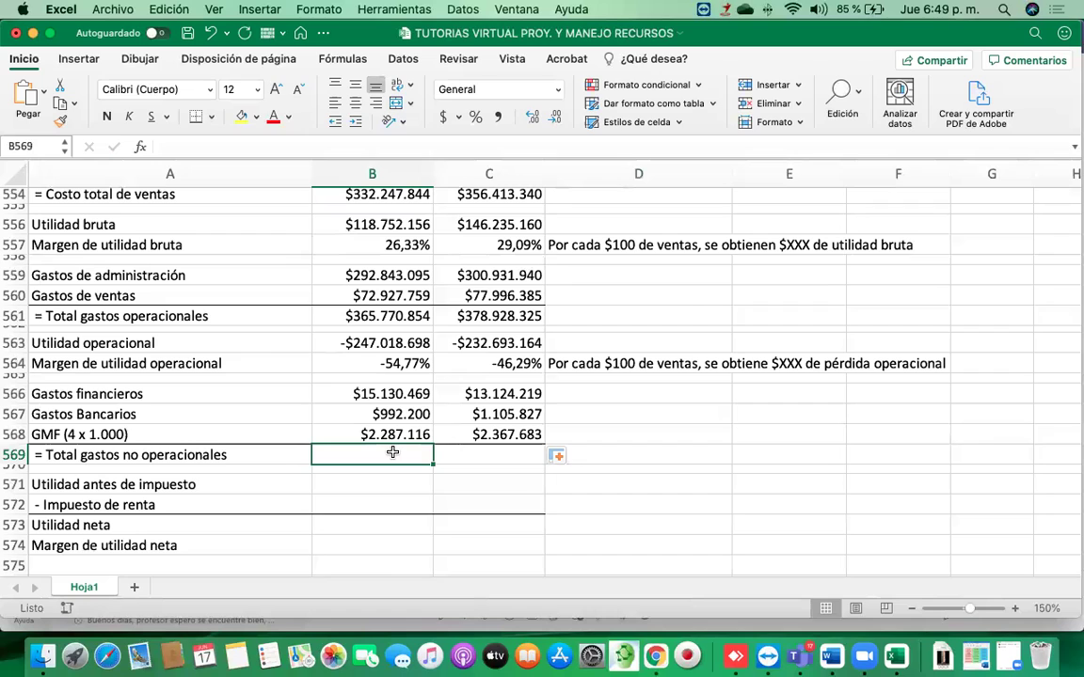
pyautogui.write('=suma')
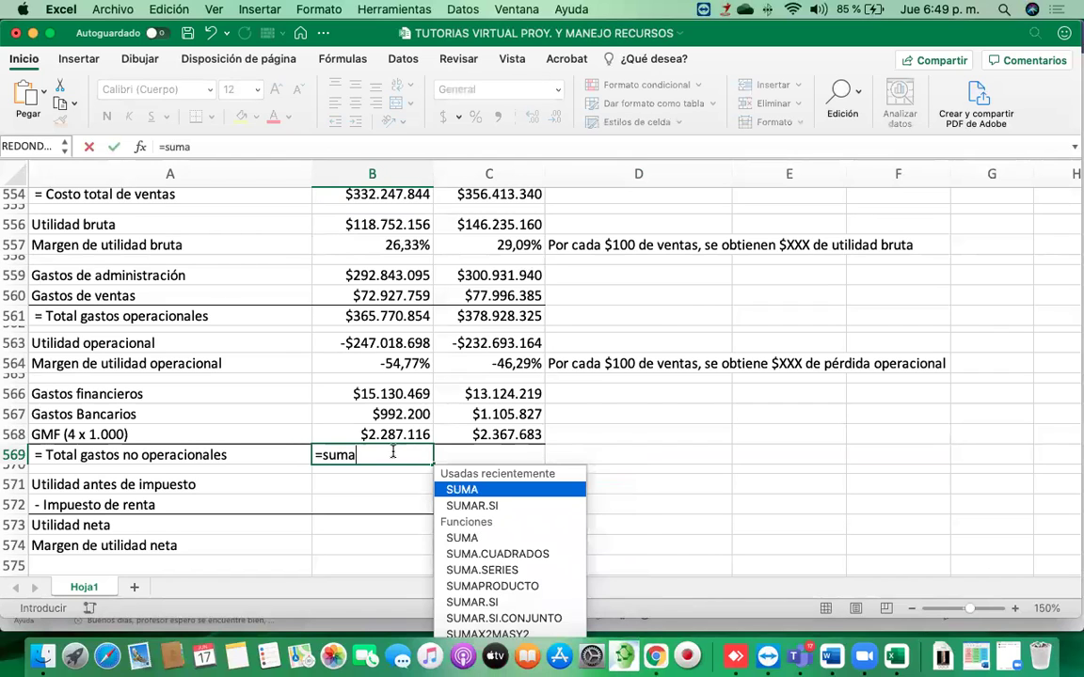
pyautogui.write('(')
pyautogui.click(398, 393)
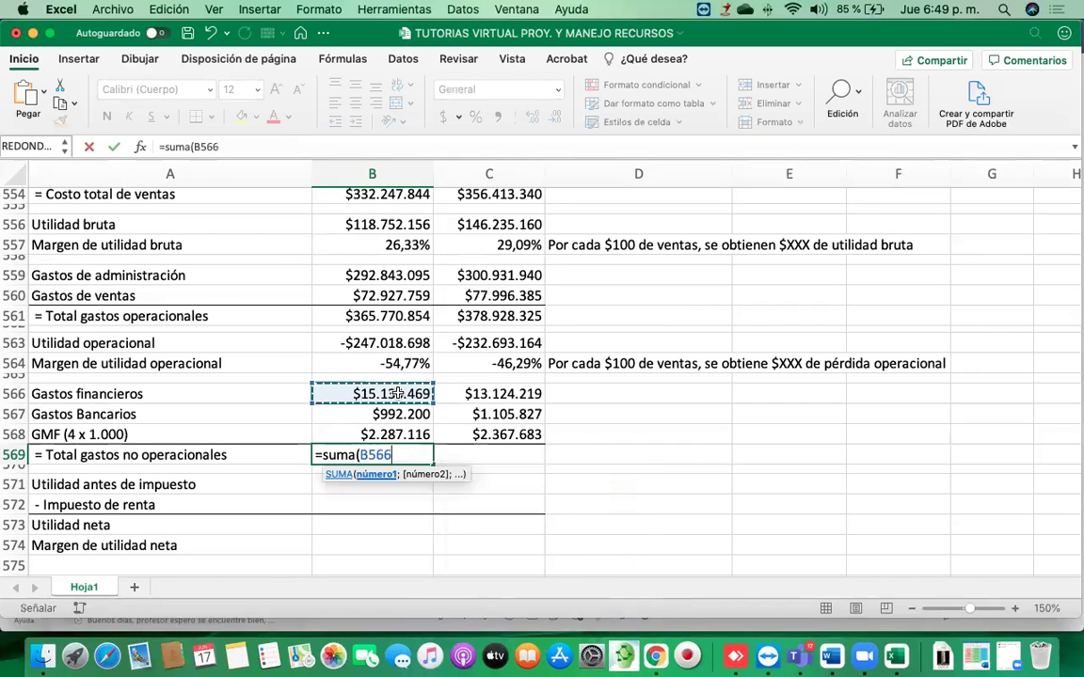
pyautogui.moveTo(399, 393); pyautogui.dragTo(395, 434)
pyautogui.write(')')
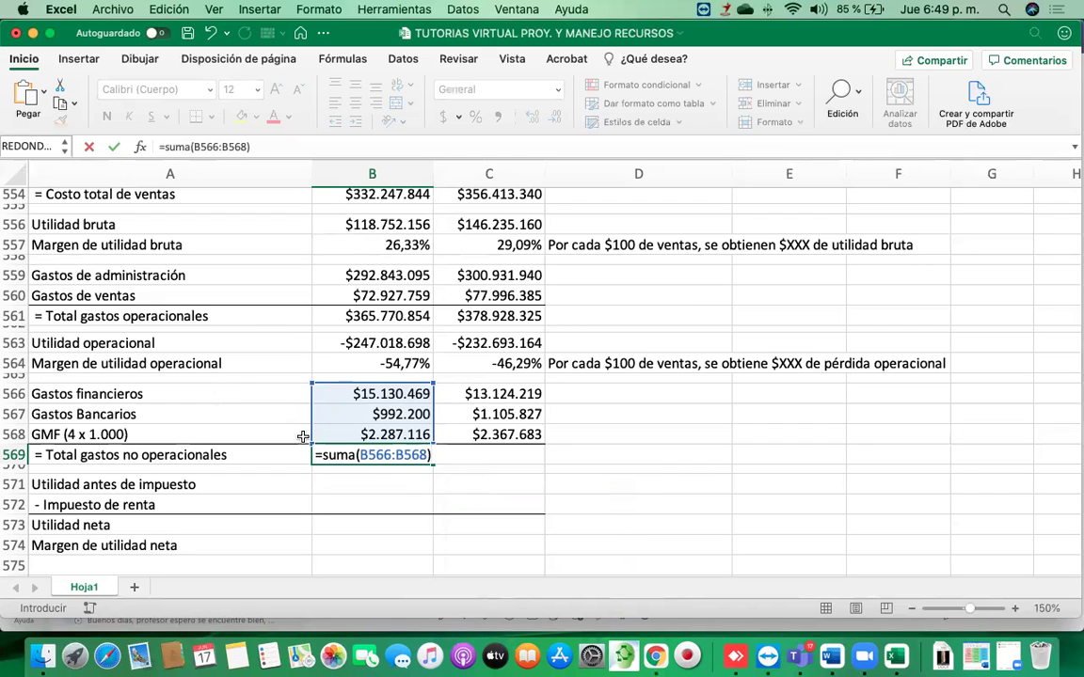
pyautogui.press('Return')
pyautogui.press('Up')
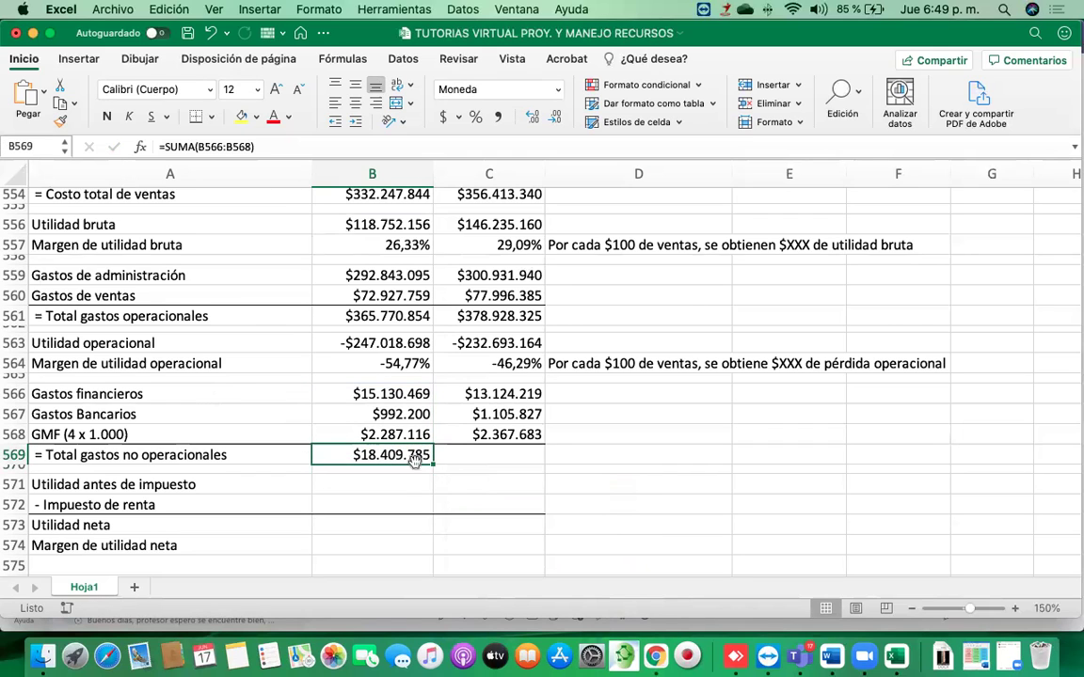
pyautogui.moveTo(432, 463); pyautogui.dragTo(509, 469)
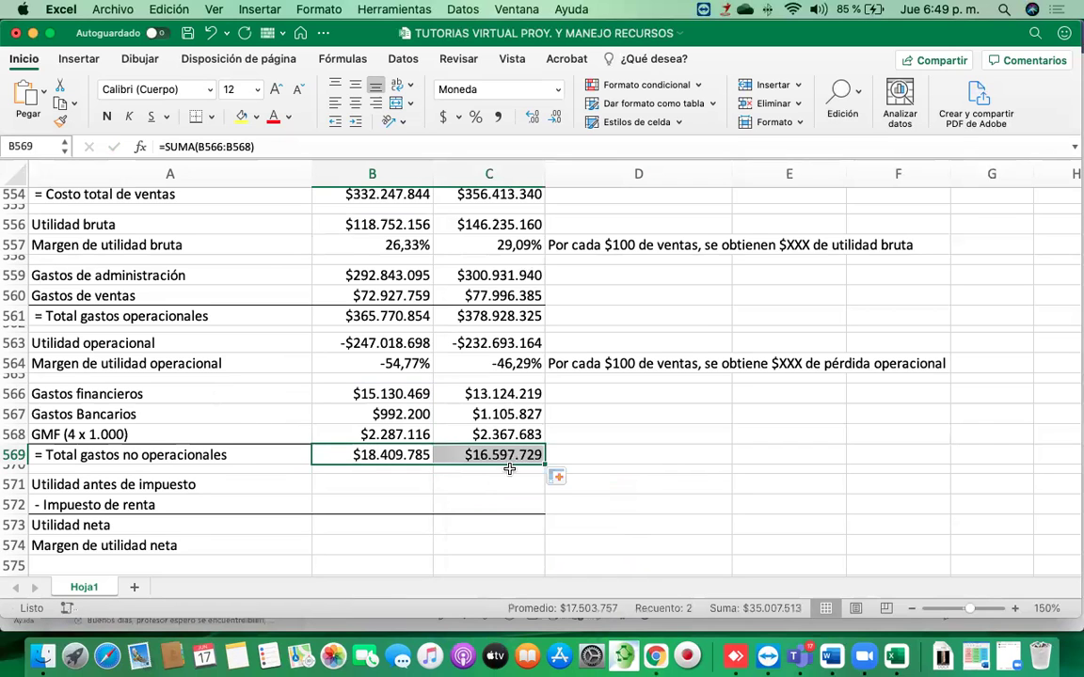
# Calculate the Año 1 Utilidad antes de impuesto in B571 as Utilidad operacional minus Total gastos no operacionales with =B563-B569
pyautogui.scroll(-3, 411, 492)
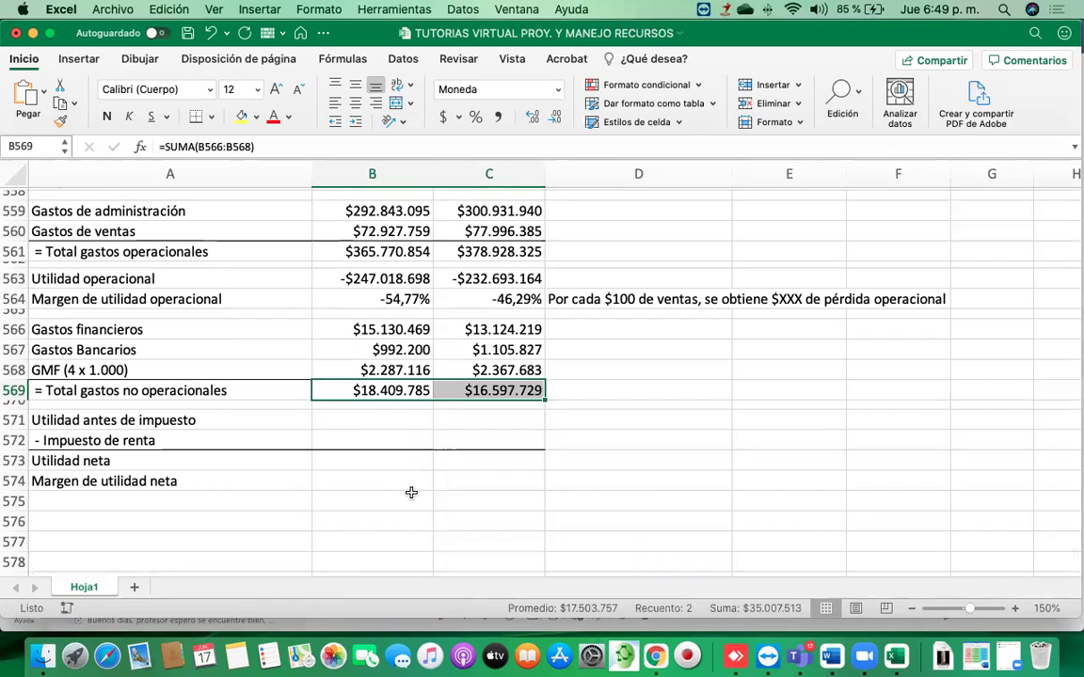
pyautogui.scroll(1, 412, 492)
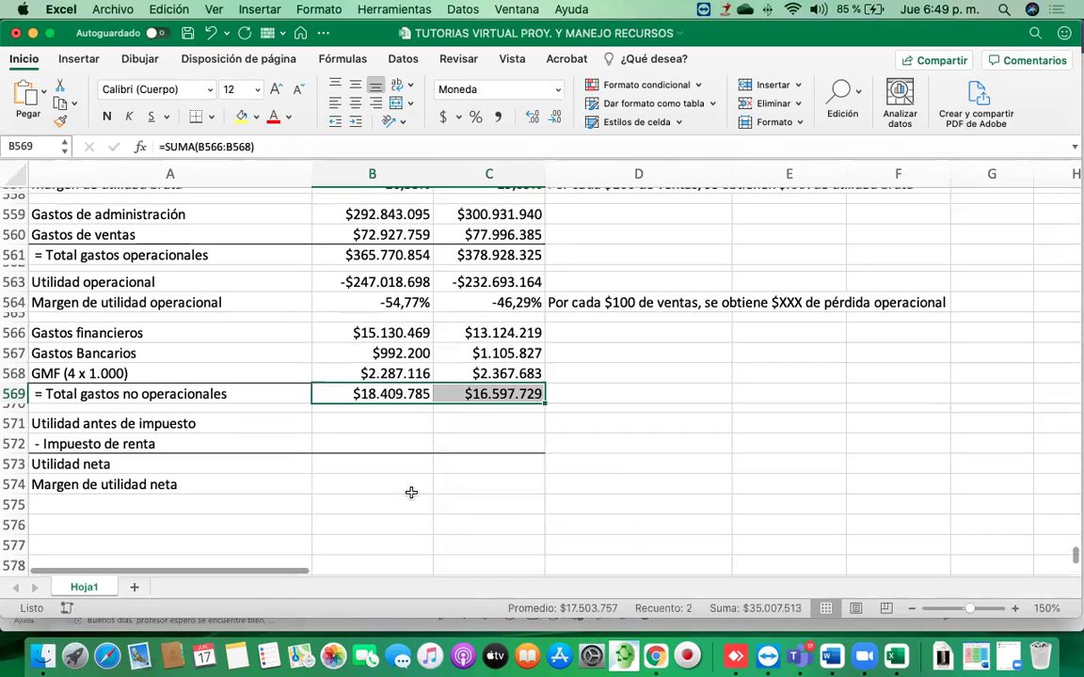
pyautogui.click(392, 424)
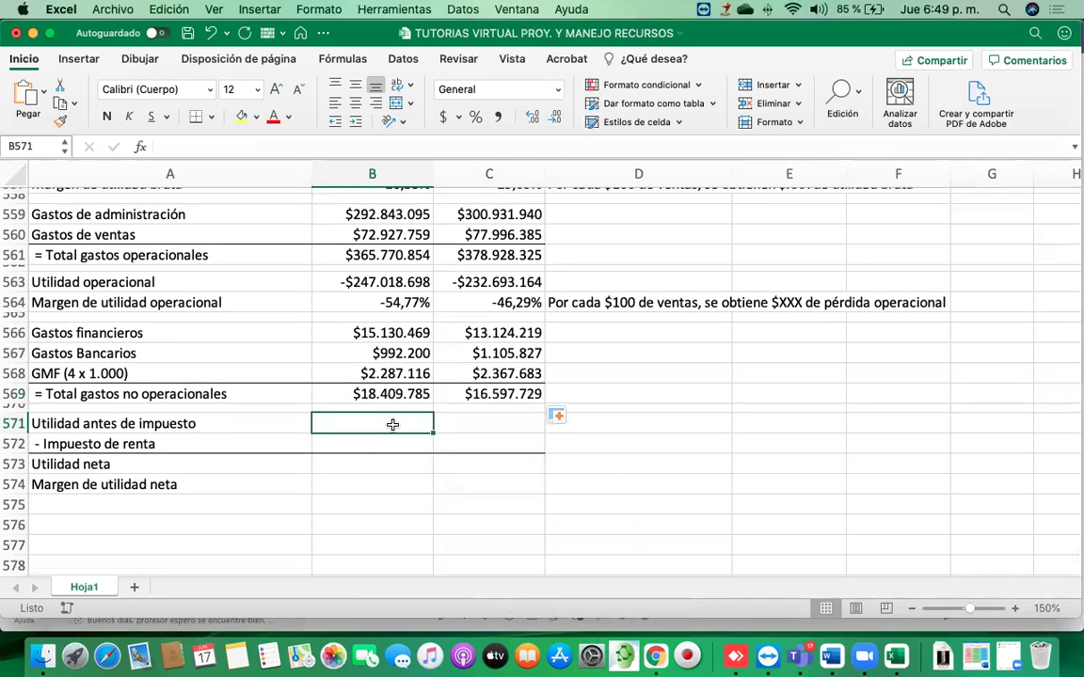
pyautogui.write('=')
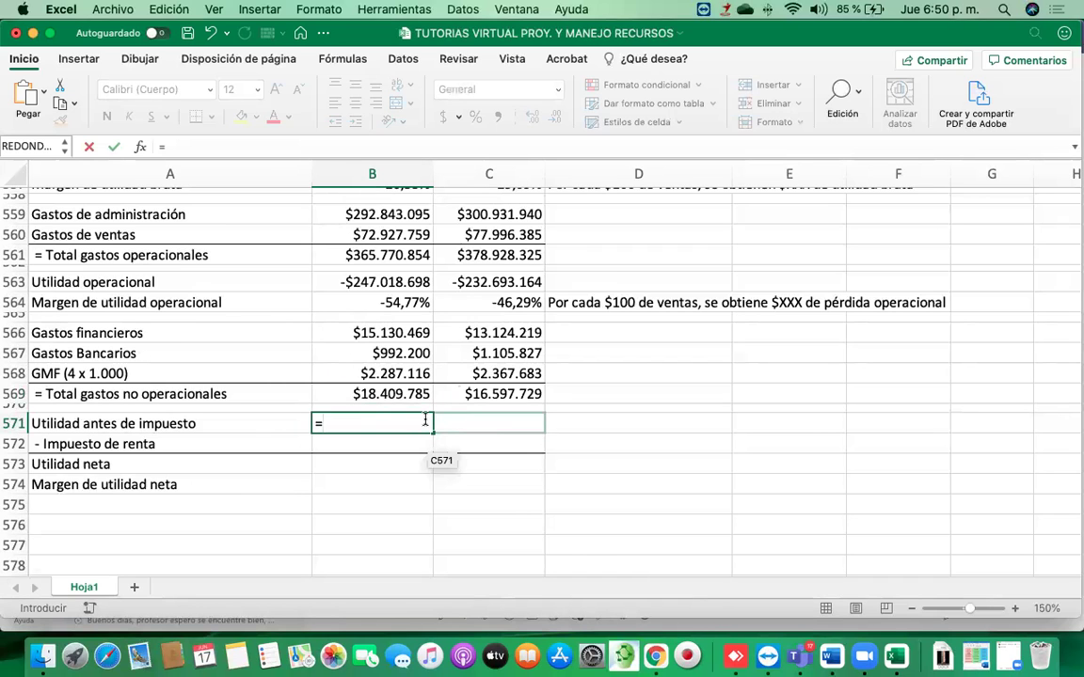
pyautogui.scroll(10, 401, 297)
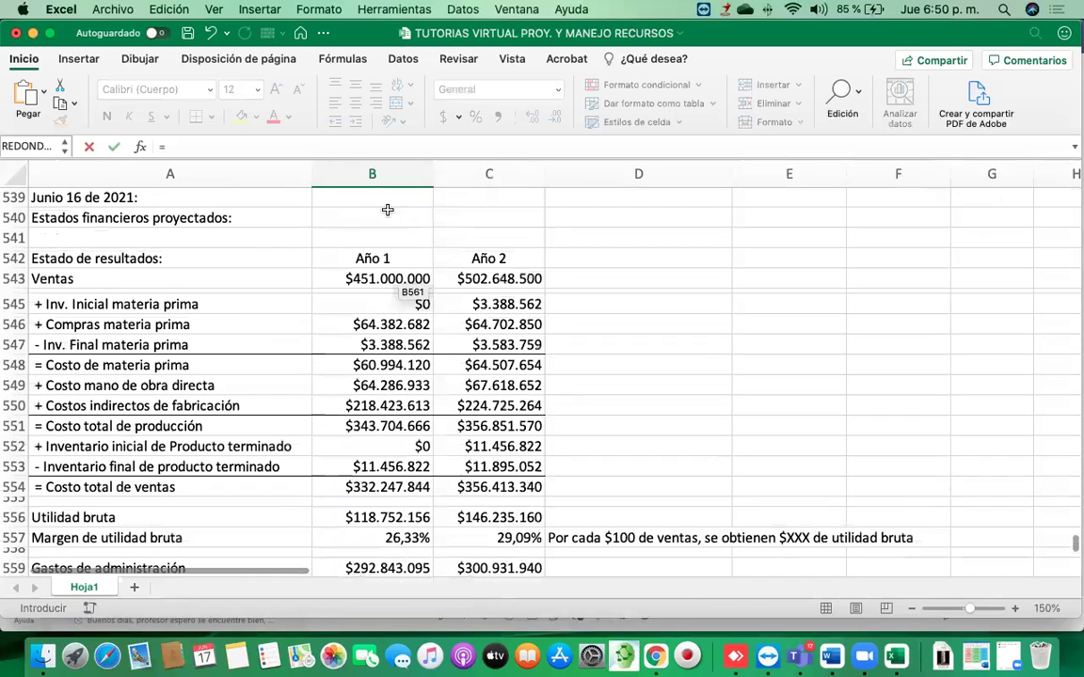
pyautogui.scroll(-2, 377, 262)
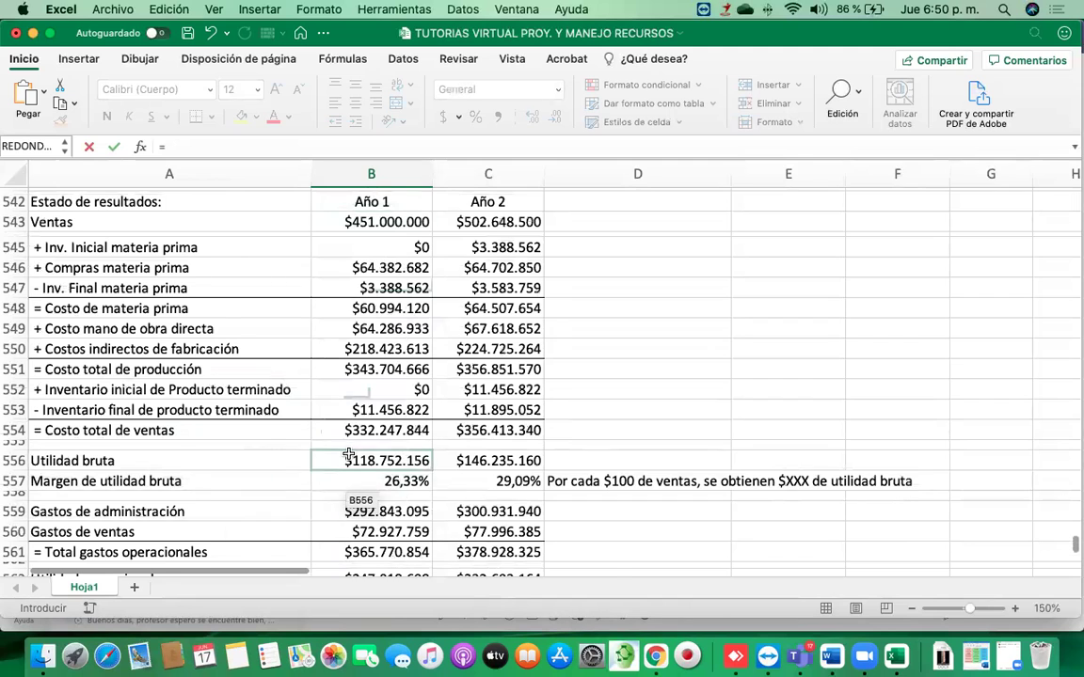
pyautogui.scroll(-5, 343, 392)
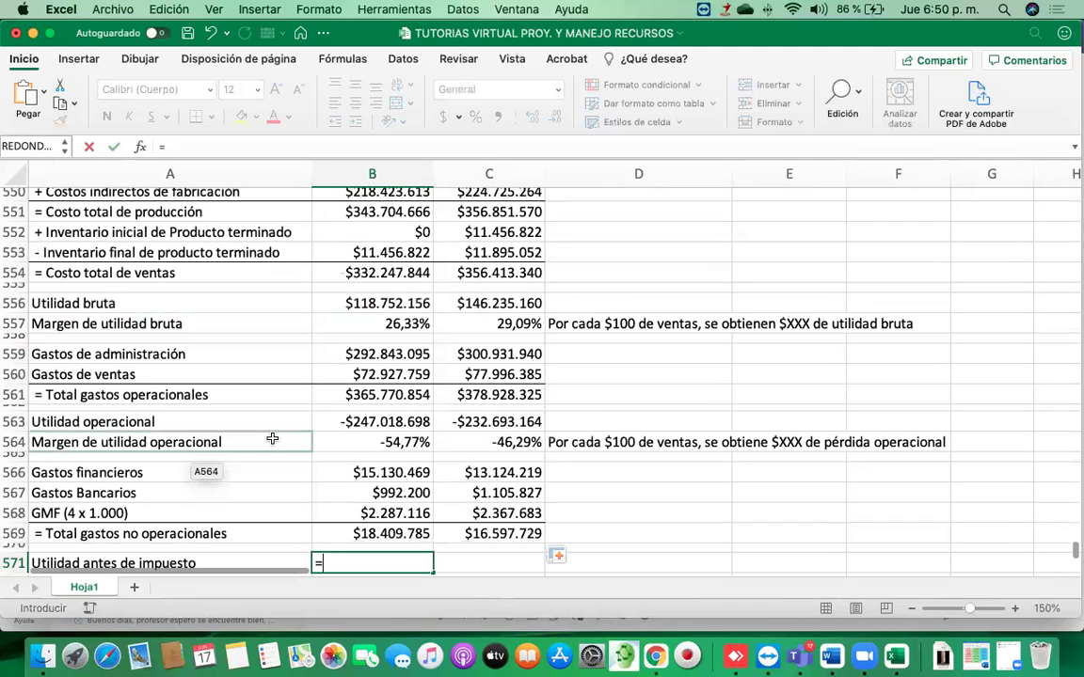
pyautogui.click(353, 422)
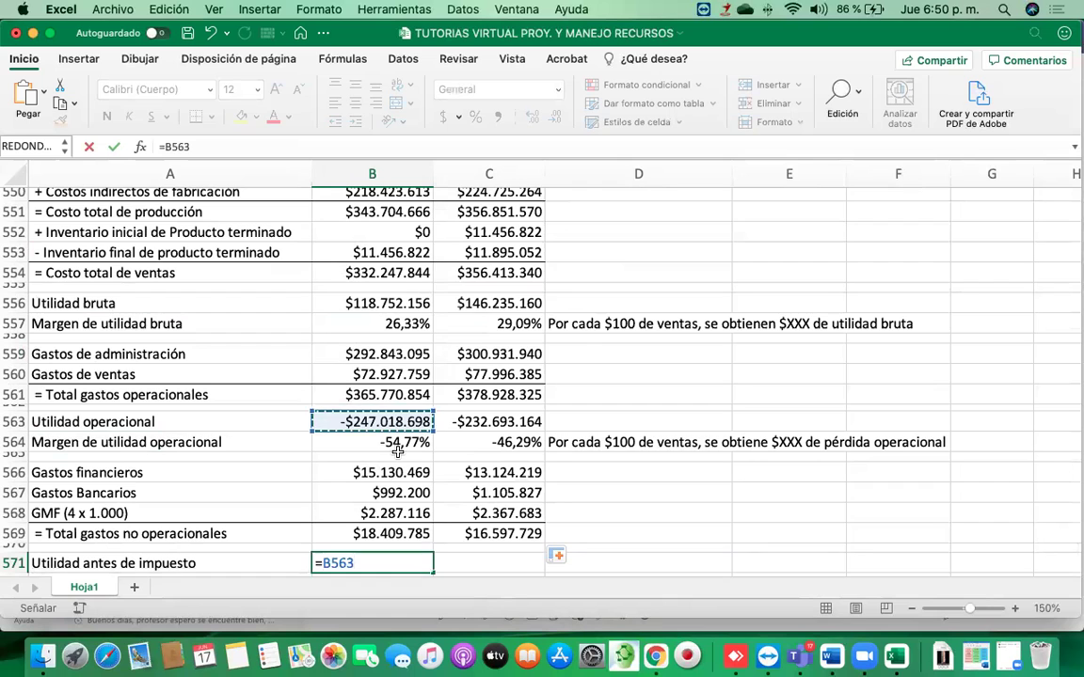
pyautogui.write('-')
pyautogui.scroll(-2, 395, 454)
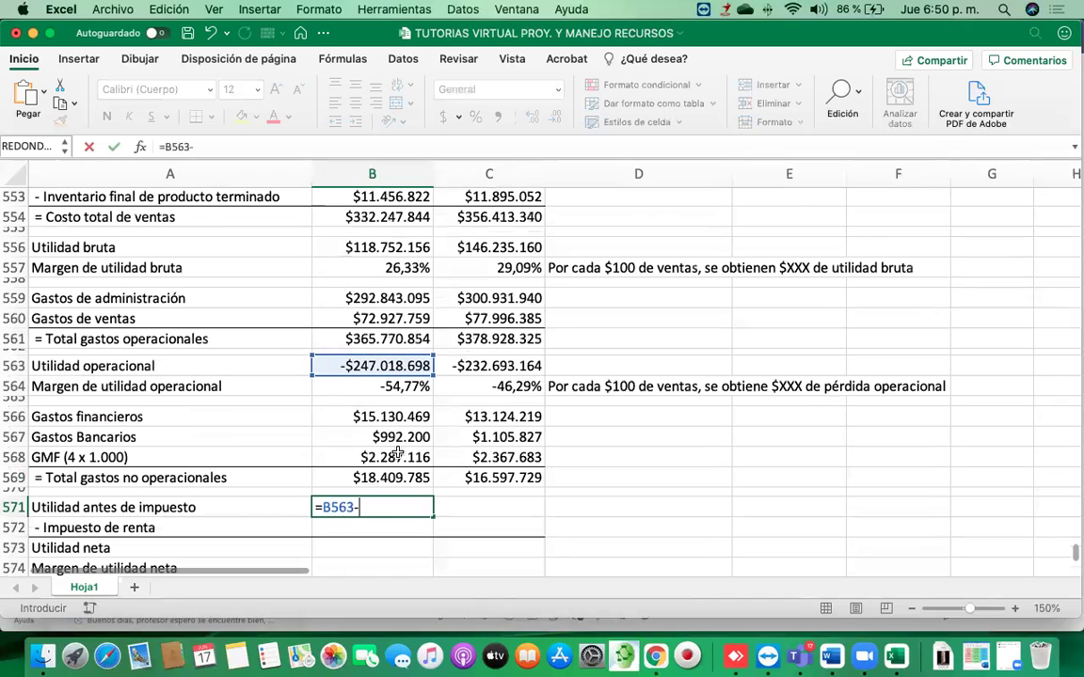
pyautogui.click(390, 480)
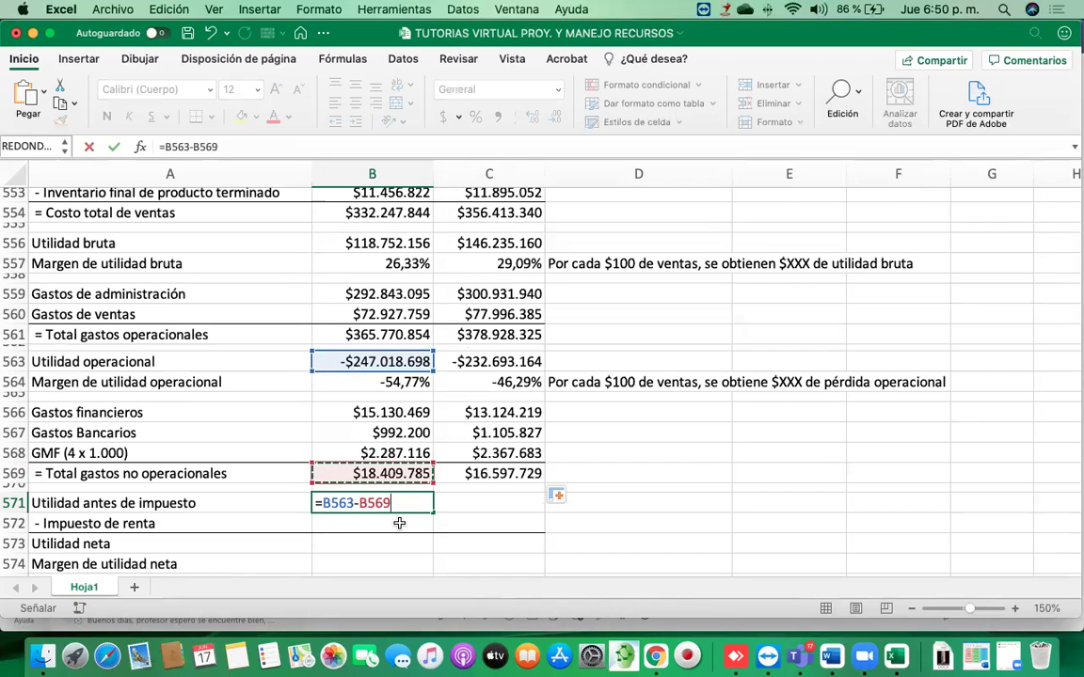
pyautogui.press('Return')
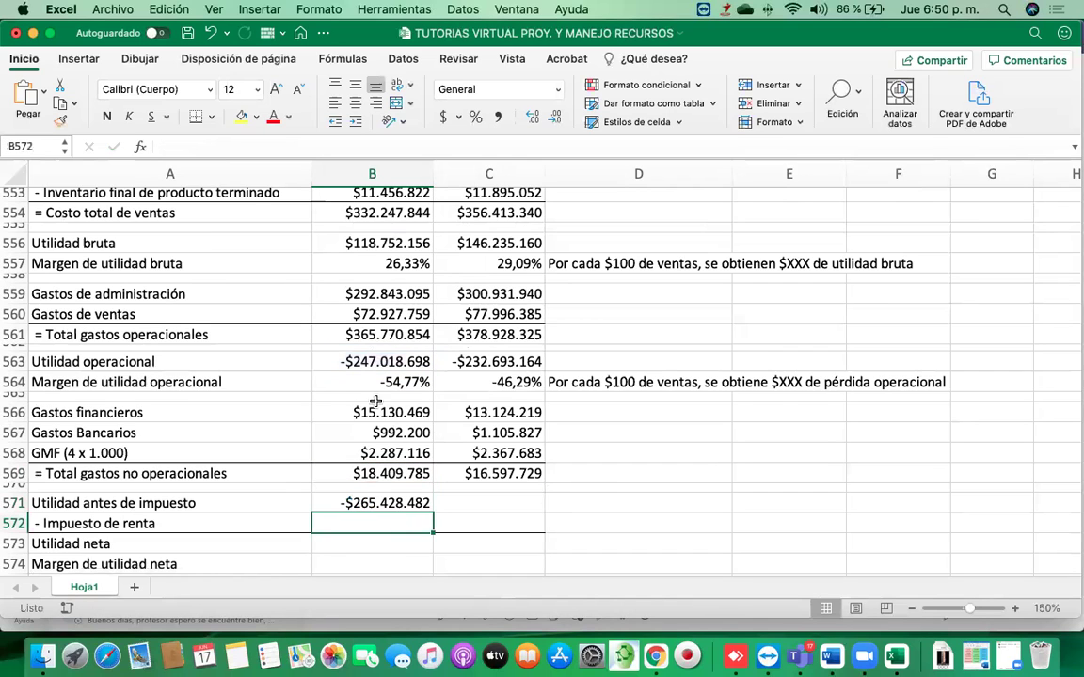
# Copy the Utilidad antes de impuesto formula from B571 to C571 for Año 2
pyautogui.click(367, 363)
pyautogui.click(365, 505)
pyautogui.moveTo(433, 512); pyautogui.dragTo(504, 509)
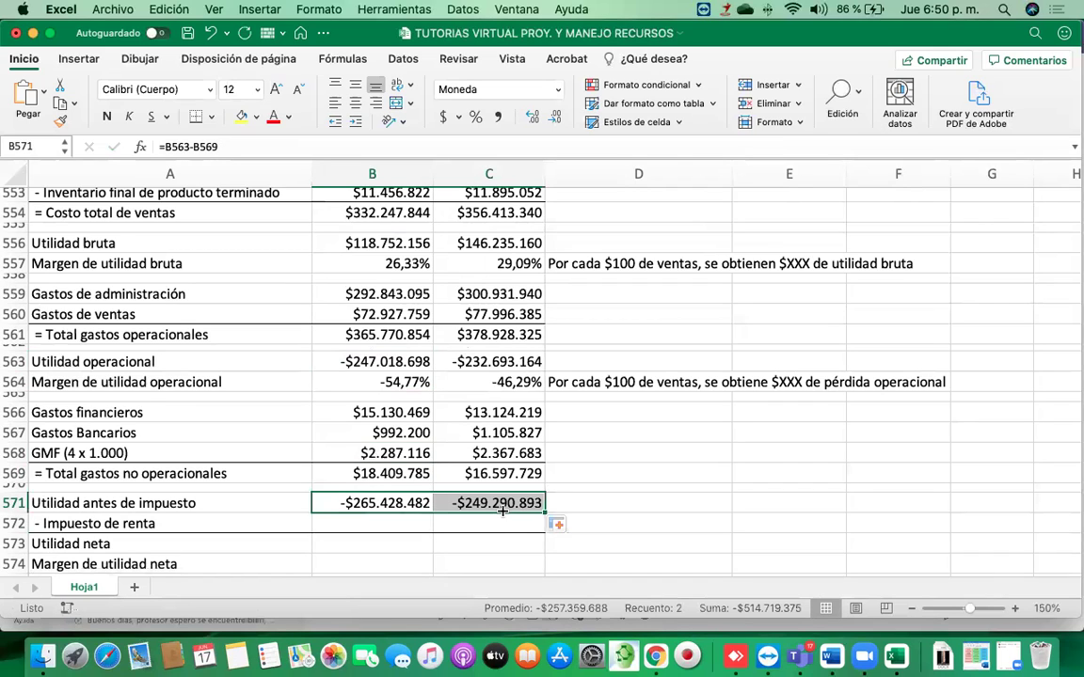
# Add the note "Es el 30% de la utilidad antes de impuesto." in D572 beside Impuesto de renta
pyautogui.click(594, 499)
pyautogui.scroll(-3, 594, 498)
pyautogui.click(594, 455)
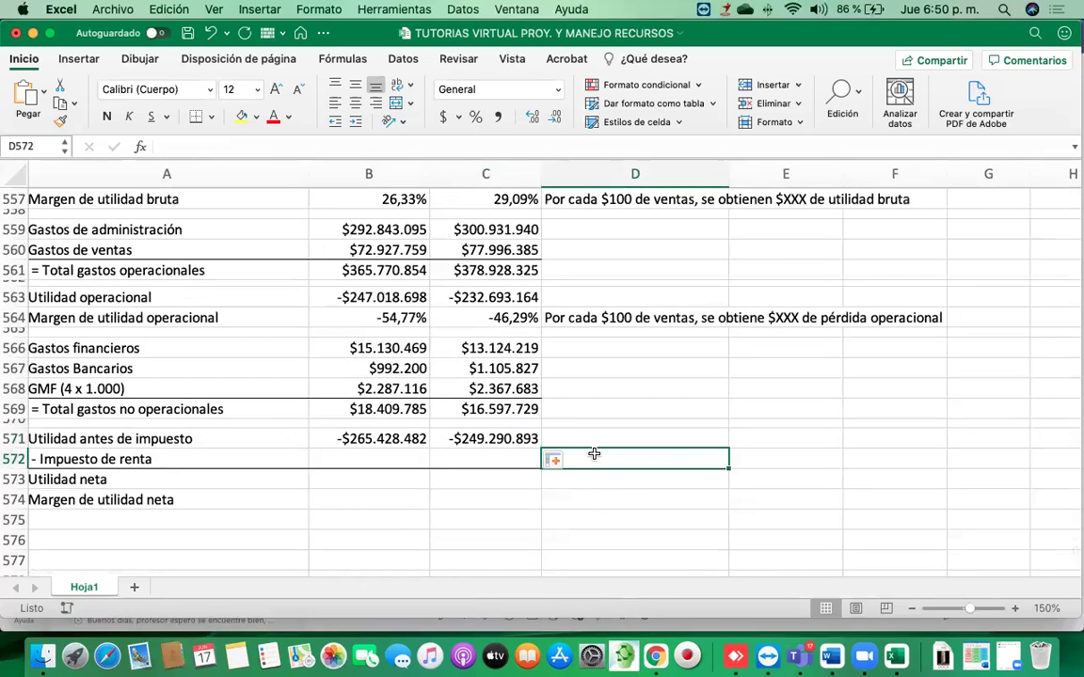
pyautogui.write('Si')
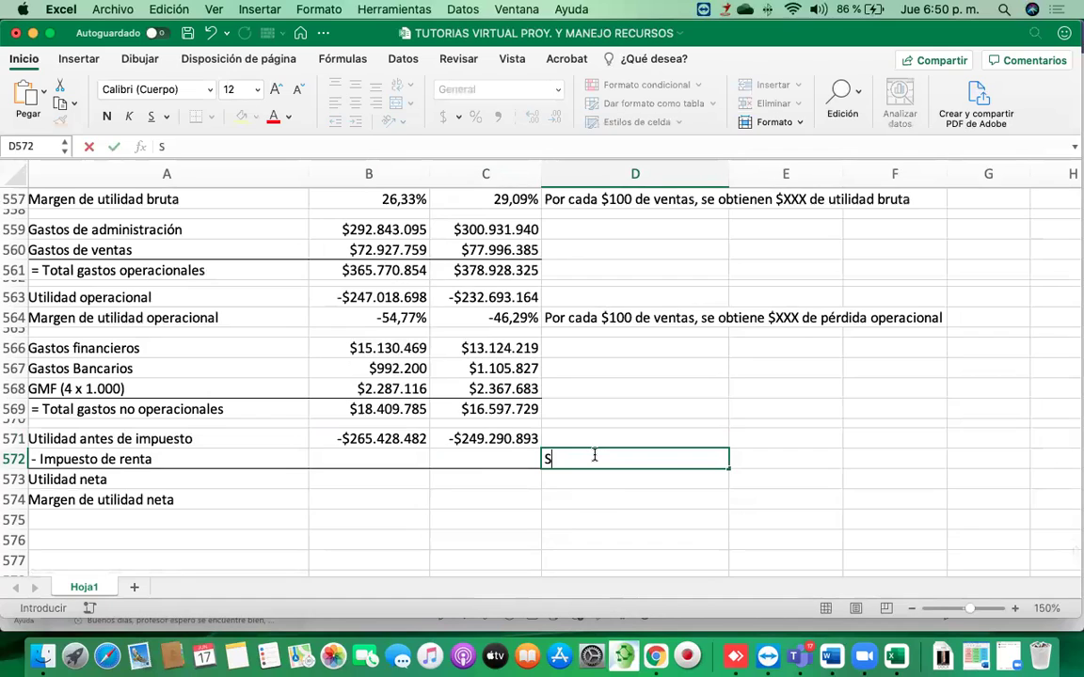
pyautogui.press('BackSpace')
pyautogui.press('BackSpace')
pyautogui.write('Es d')
pyautogui.press('BackSpace')
pyautogui.write('el 31')
pyautogui.press('BackSpace')
pyautogui.write('0% de')
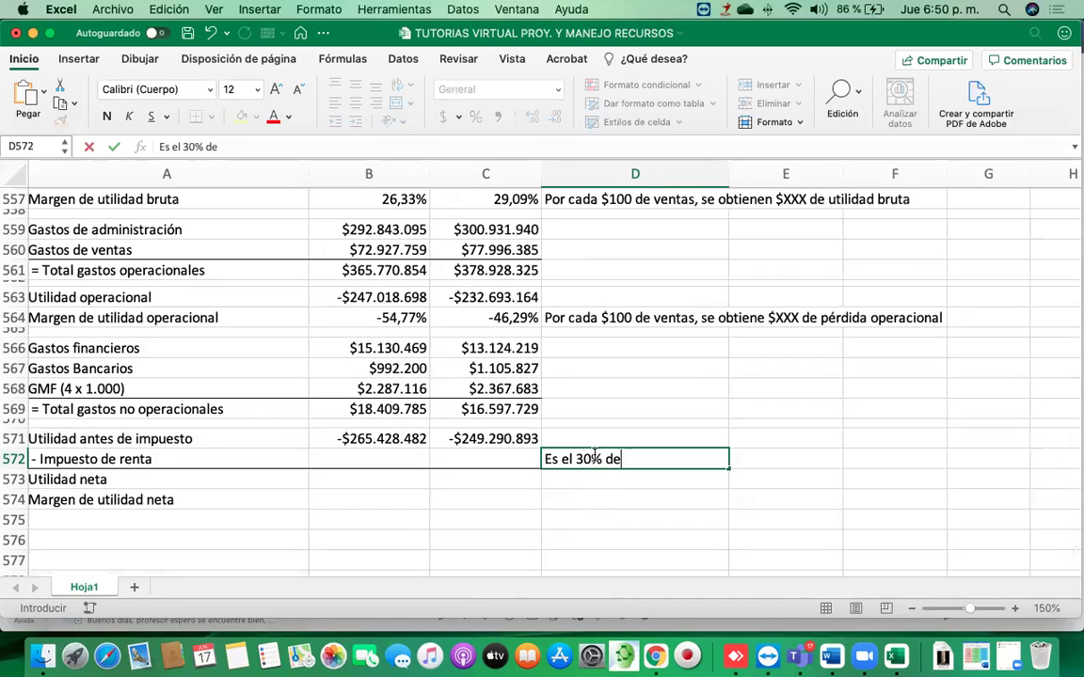
pyautogui.write(' la uti')
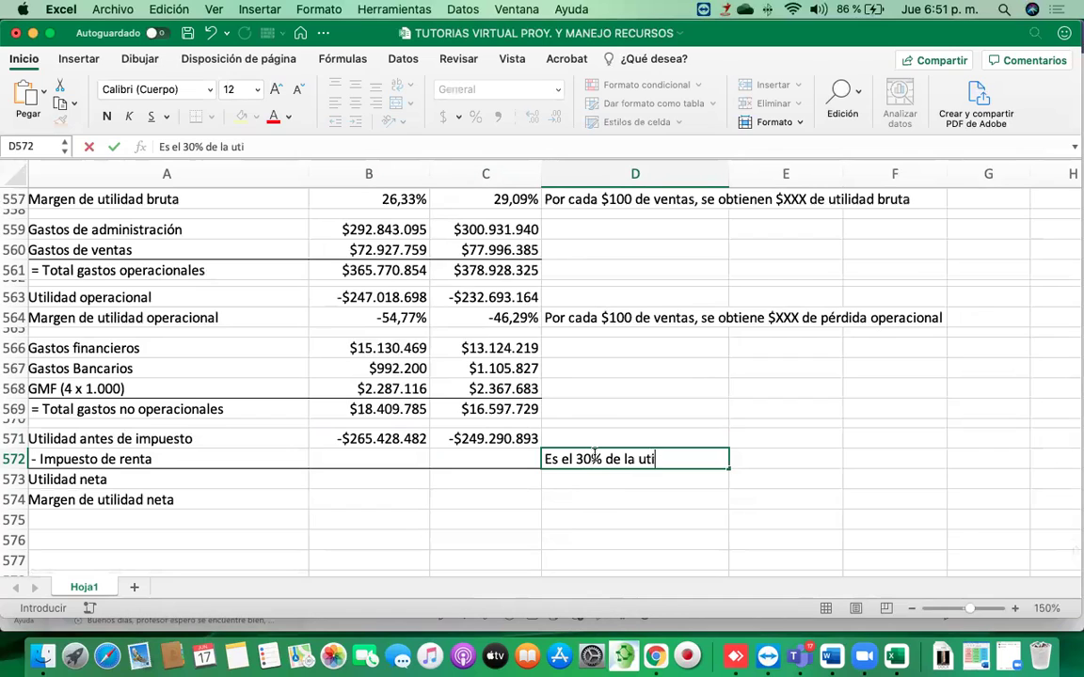
pyautogui.write('lidad ant')
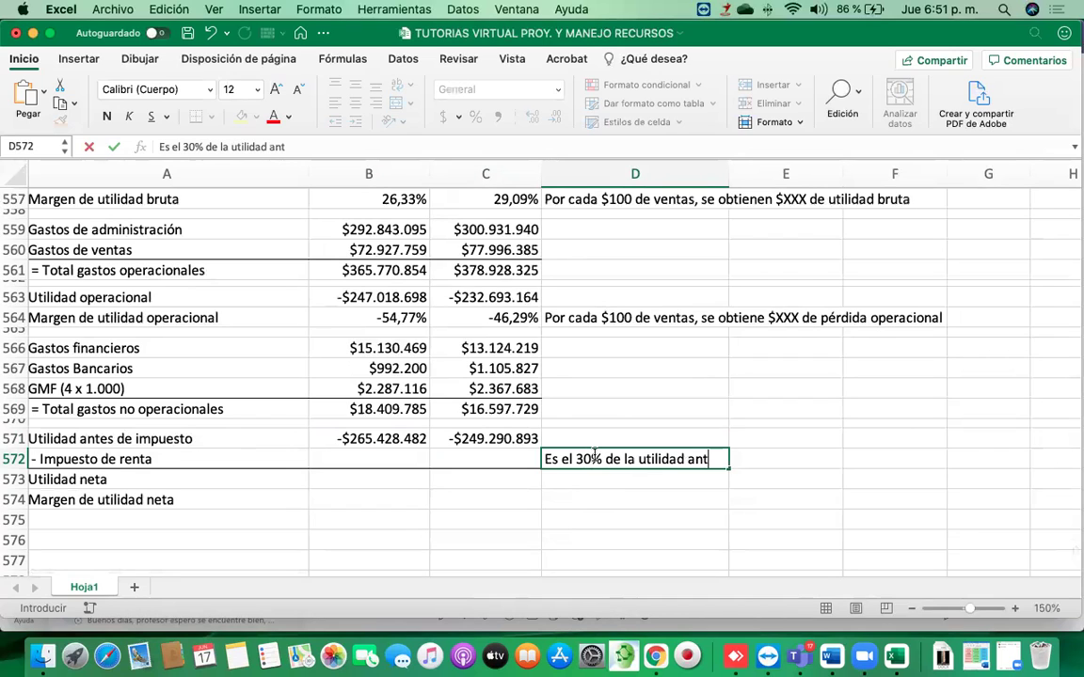
pyautogui.write('es de impuest')
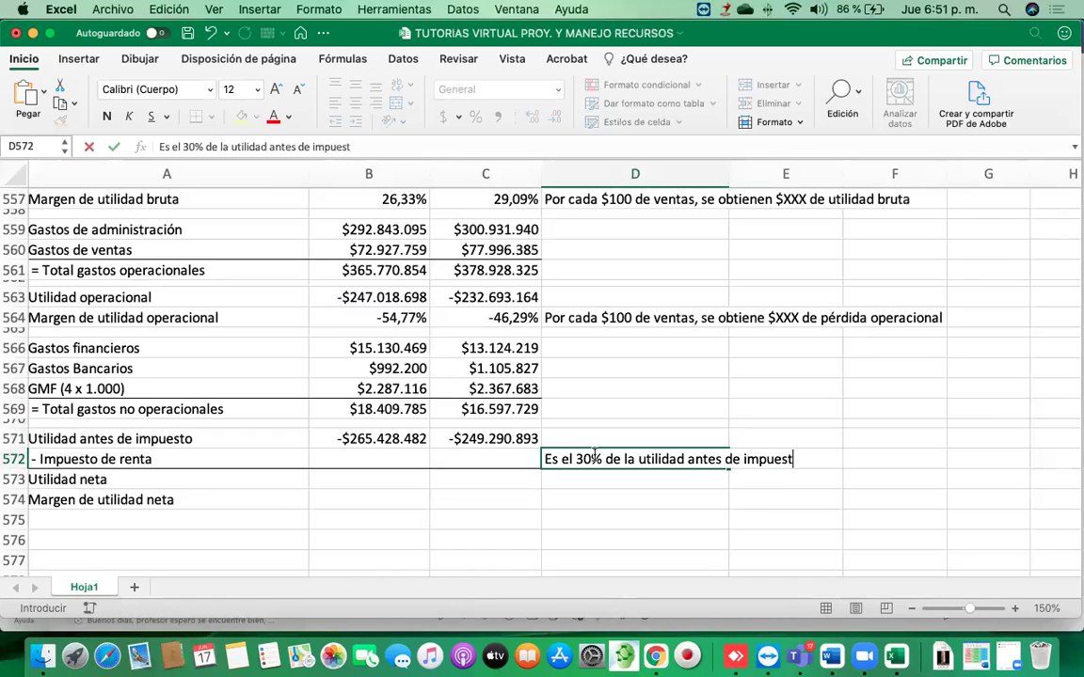
pyautogui.write('o.')
pyautogui.press('Return')
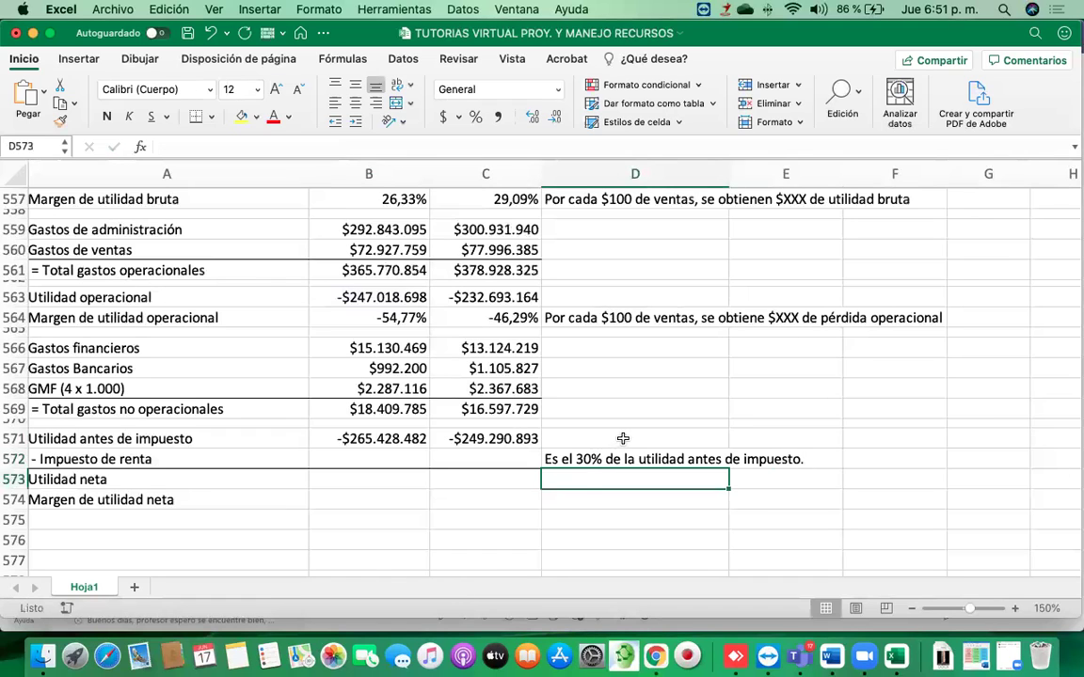
pyautogui.click(571, 462)
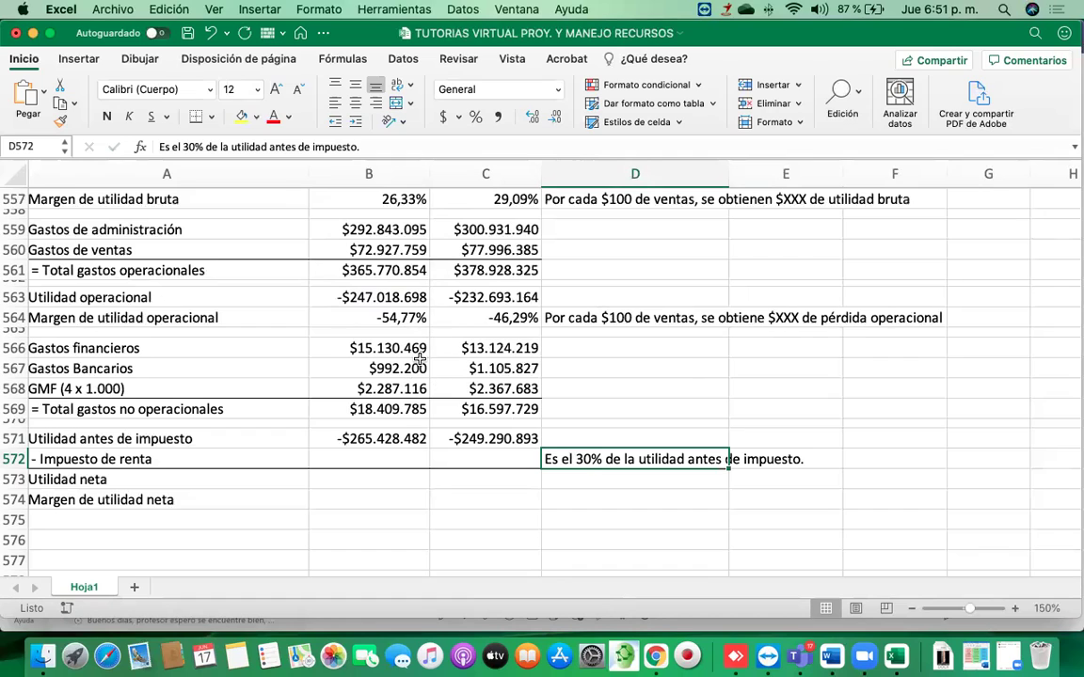
# Calculate the Año 1 Impuesto de renta in B572 with =si(B571<0;0;B571*30%), giving zero tax on a loss and 30% otherwise
pyautogui.click(392, 462)
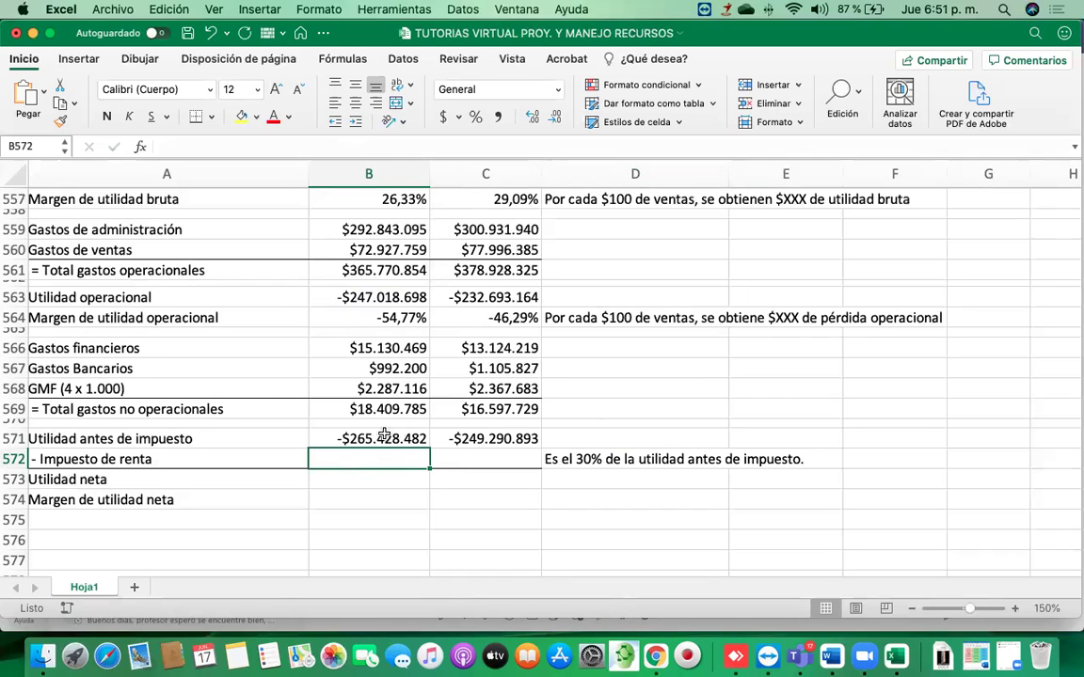
pyautogui.click(377, 439)
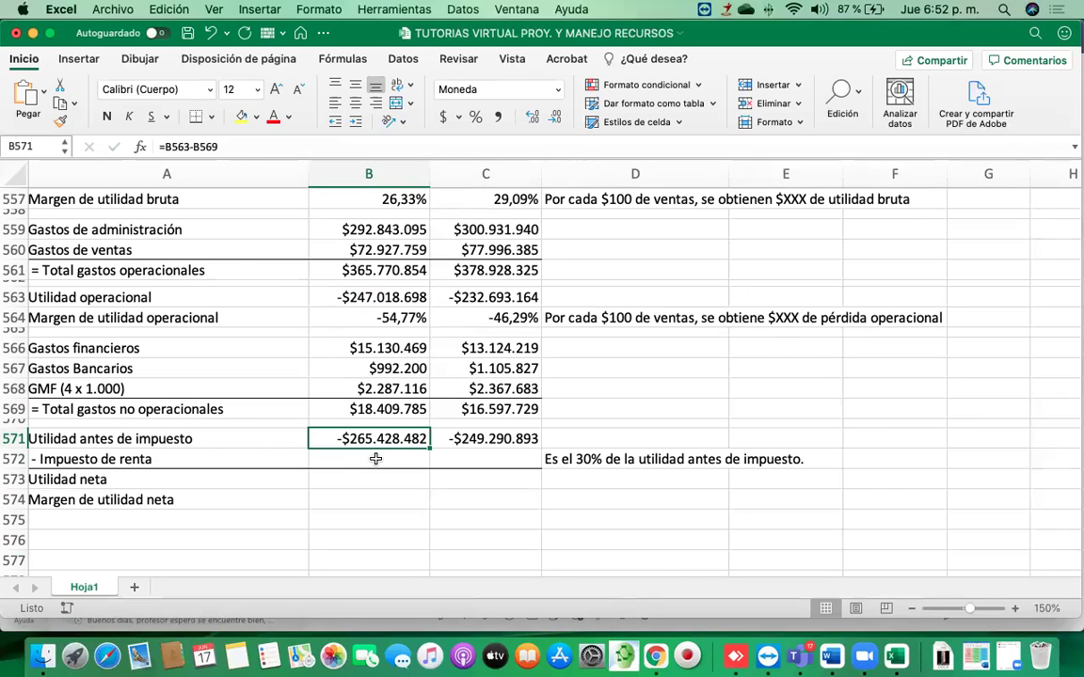
pyautogui.click(376, 459)
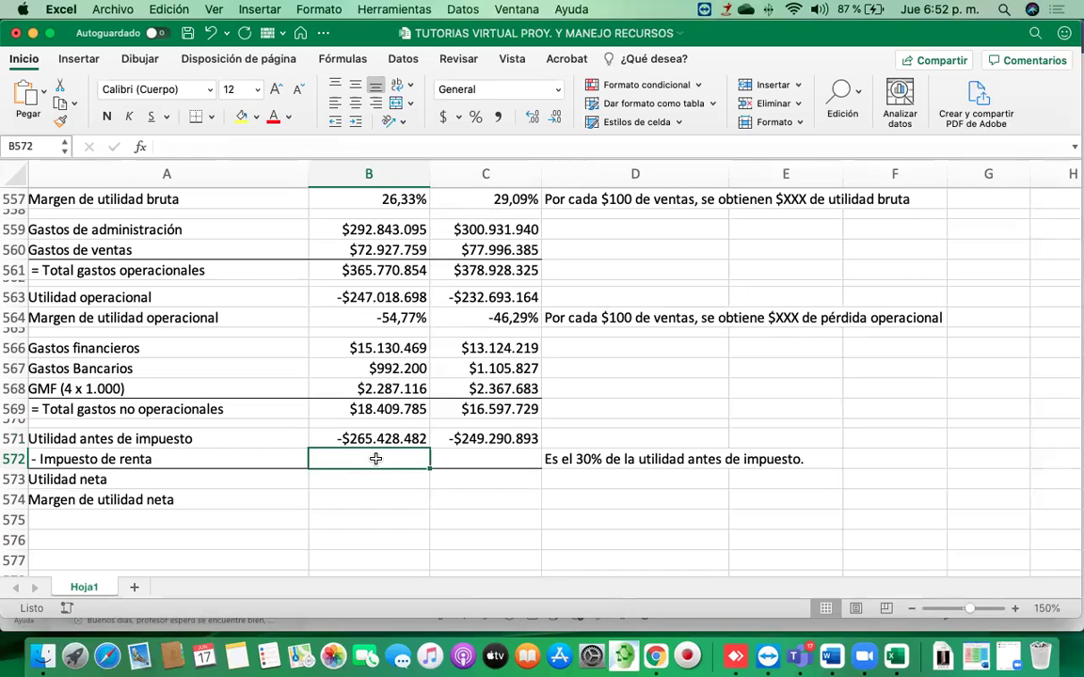
pyautogui.write('=')
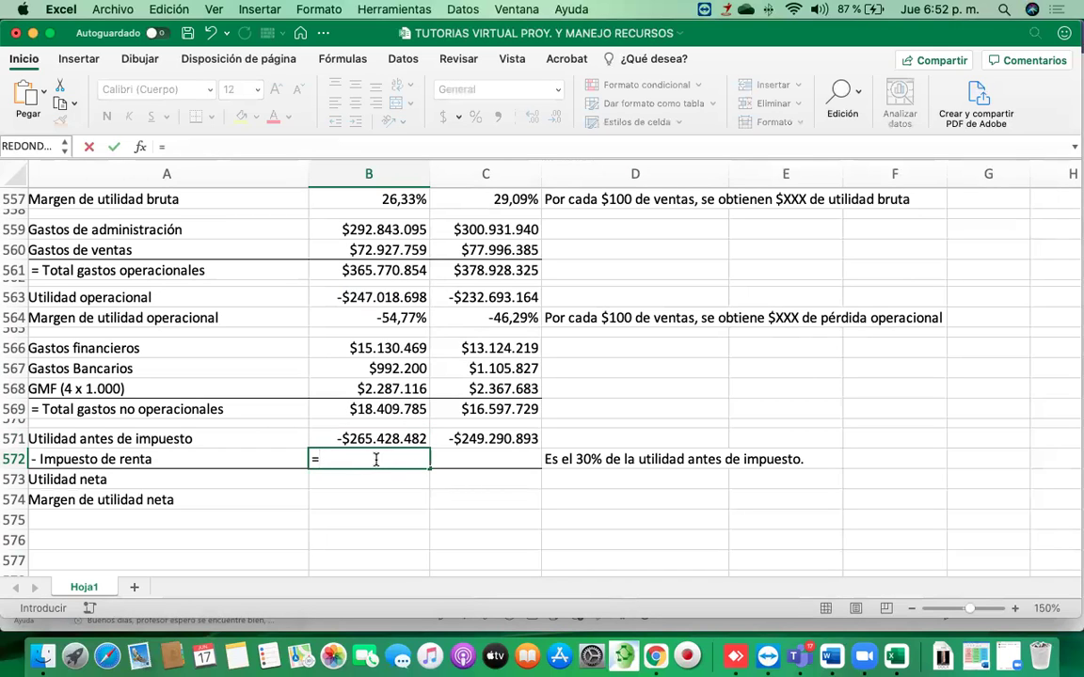
pyautogui.write('si')
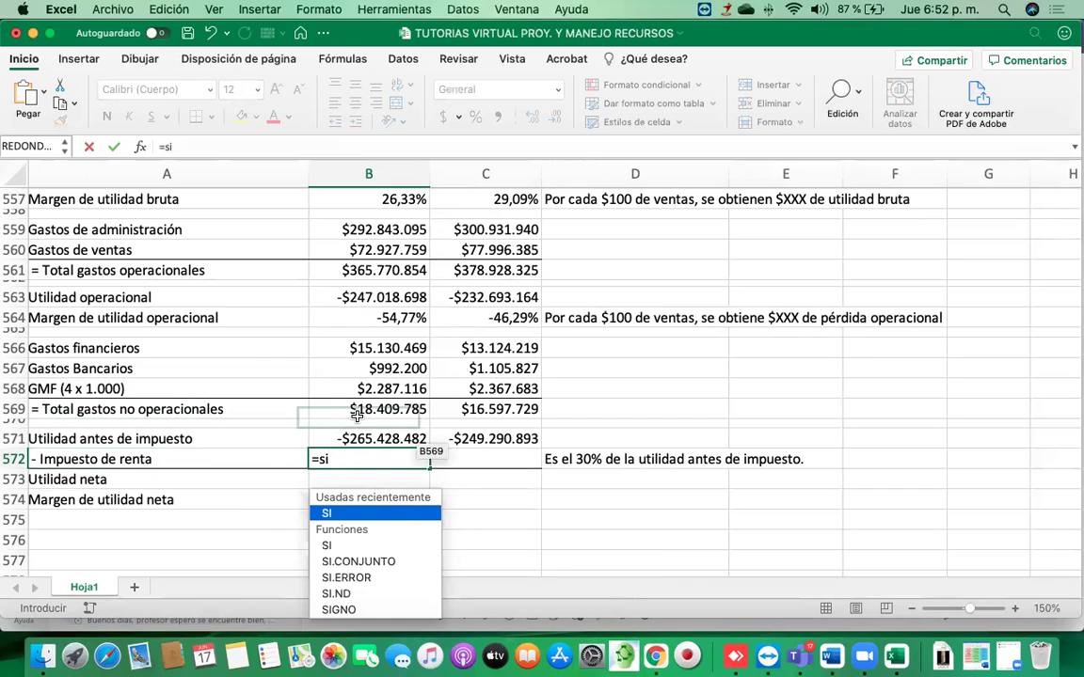
pyautogui.write('(')
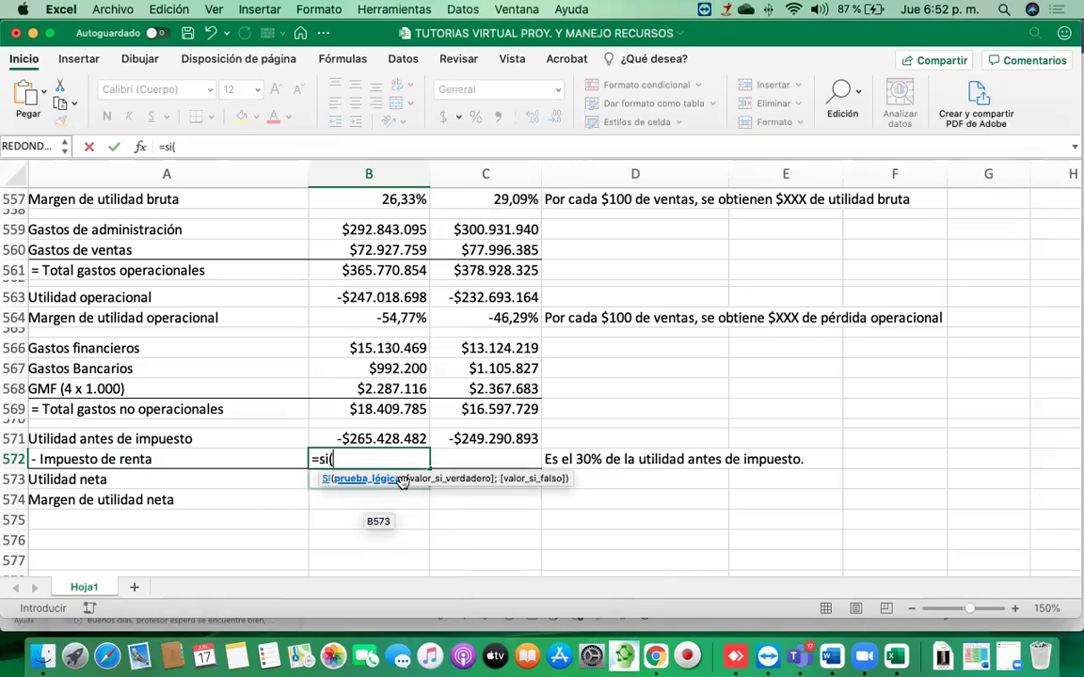
pyautogui.click(372, 438)
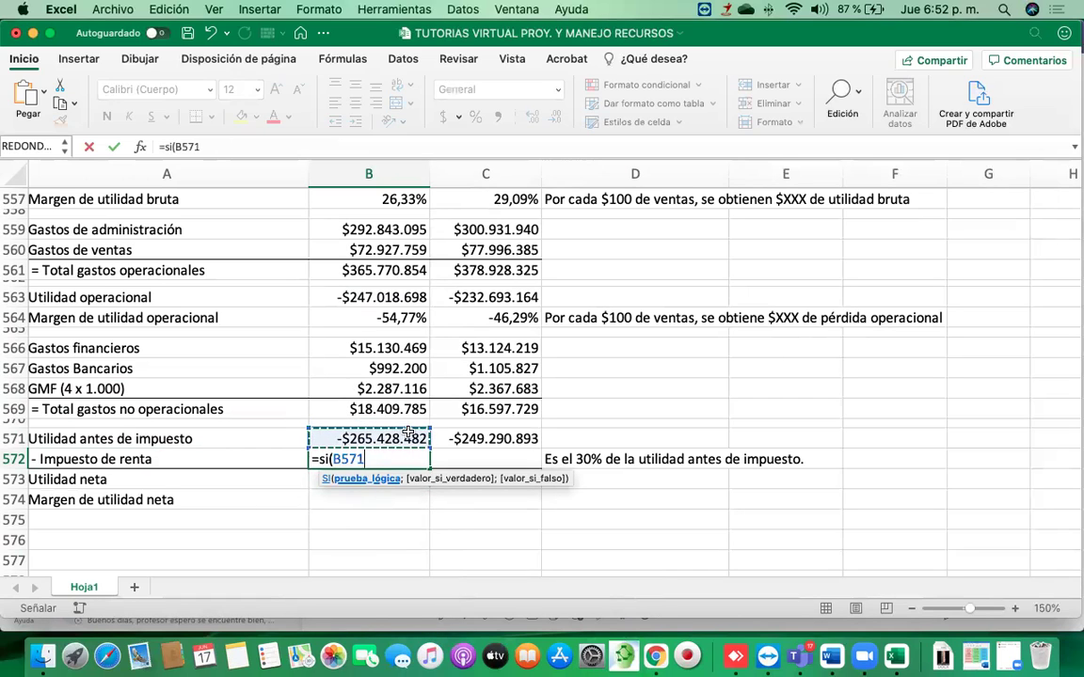
pyautogui.write('<')
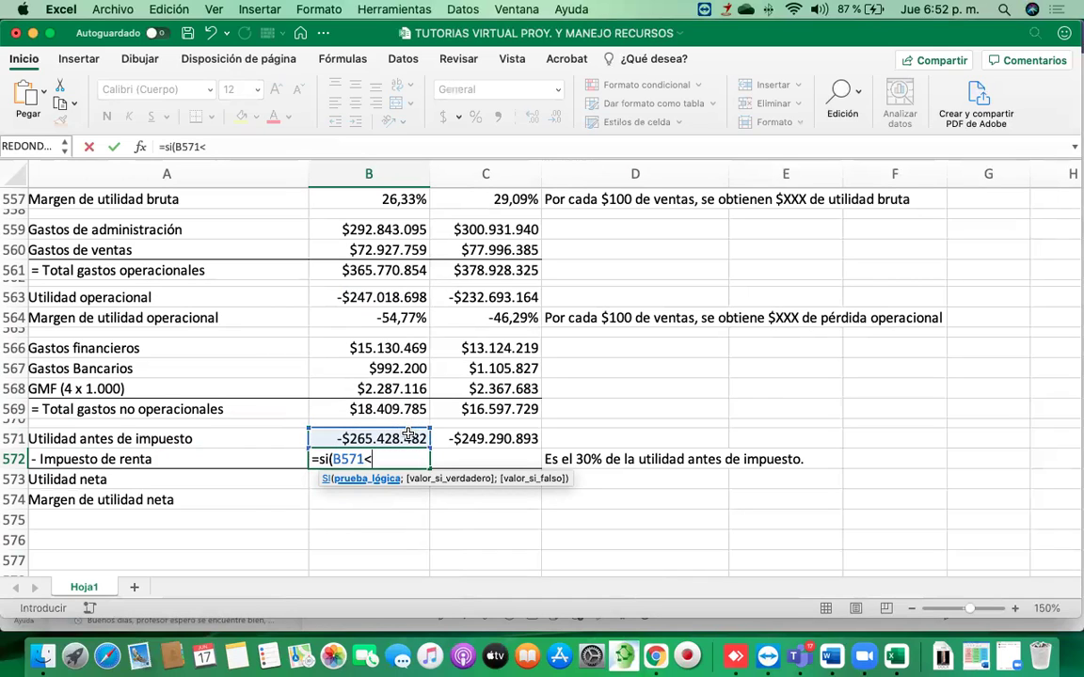
pyautogui.write('0')
pyautogui.write(';')
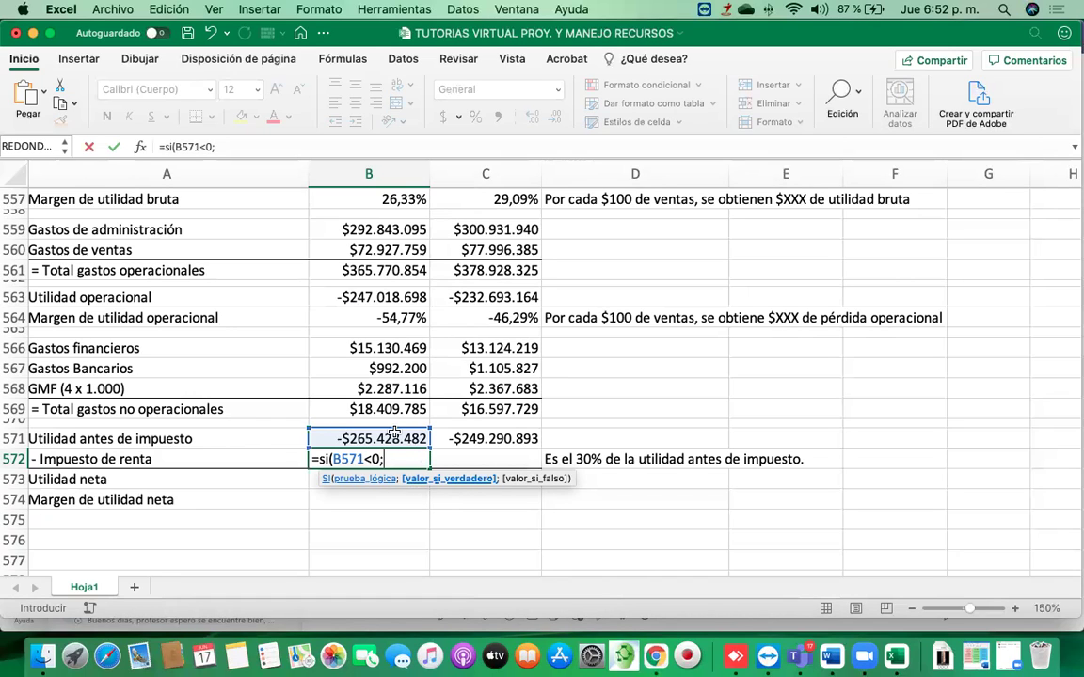
pyautogui.write('0;')
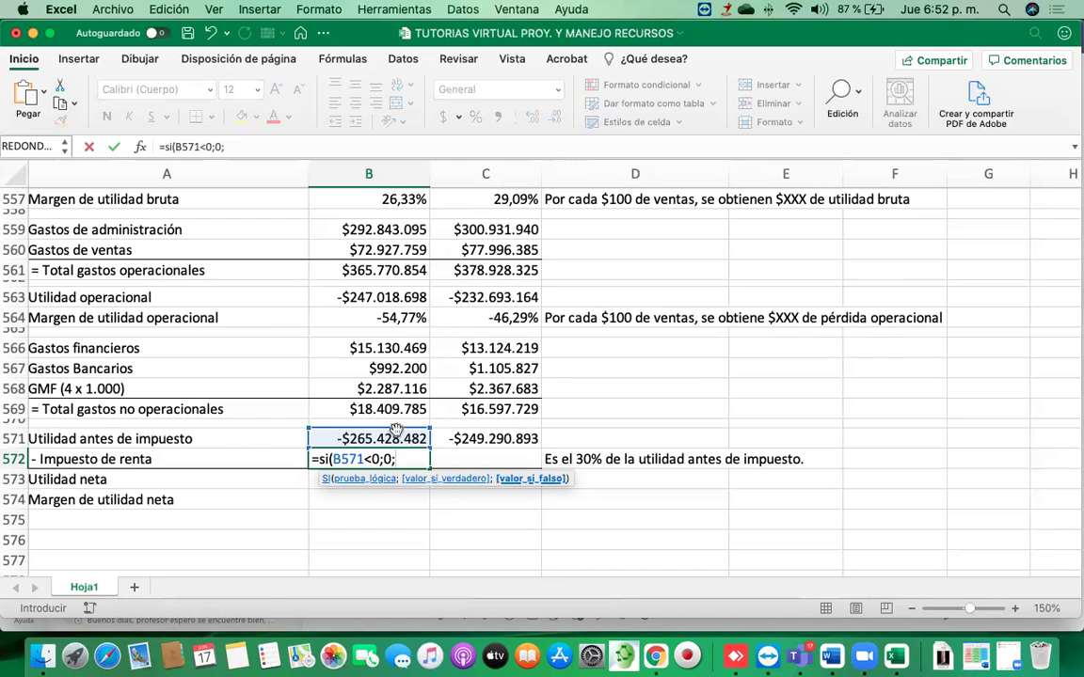
pyautogui.click(398, 433)
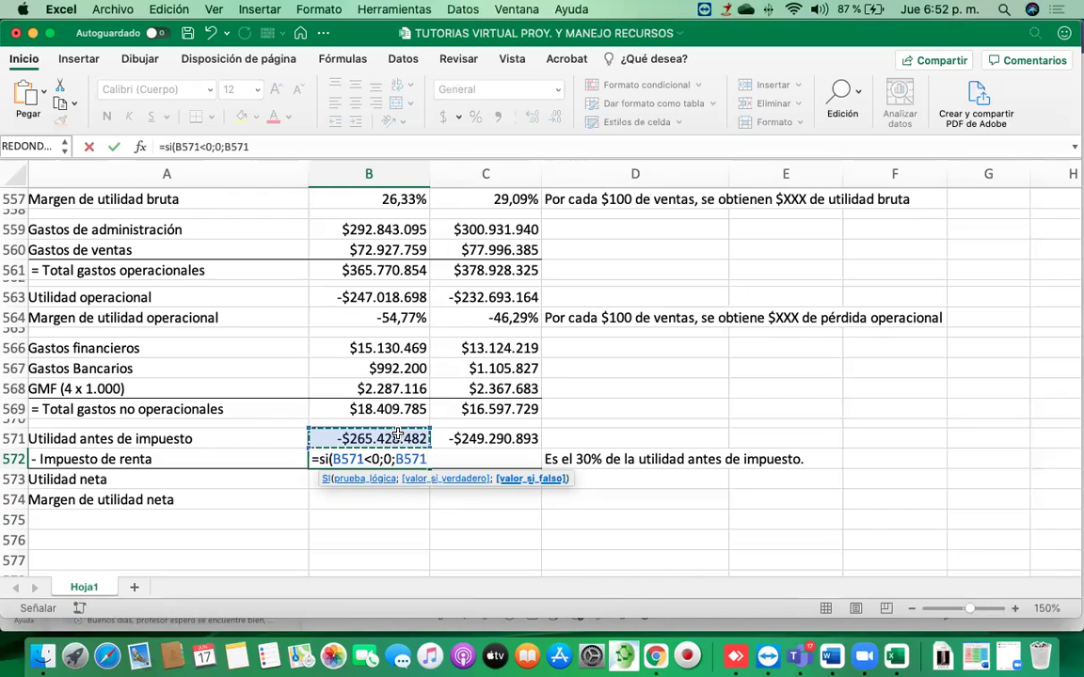
pyautogui.write('*30%')
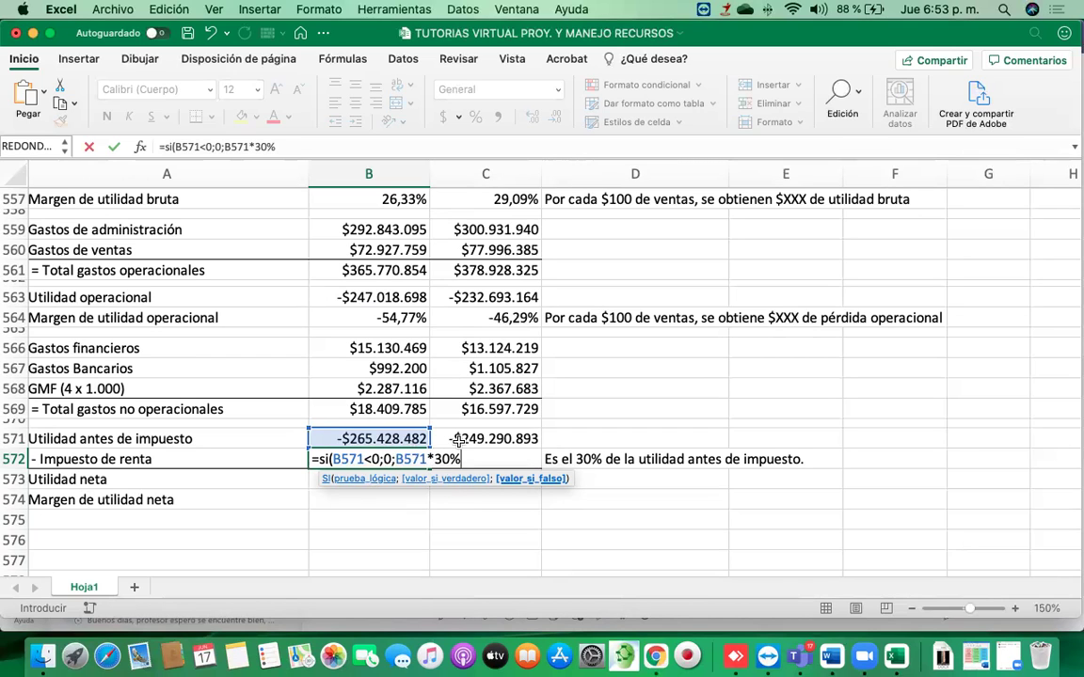
pyautogui.write(')')
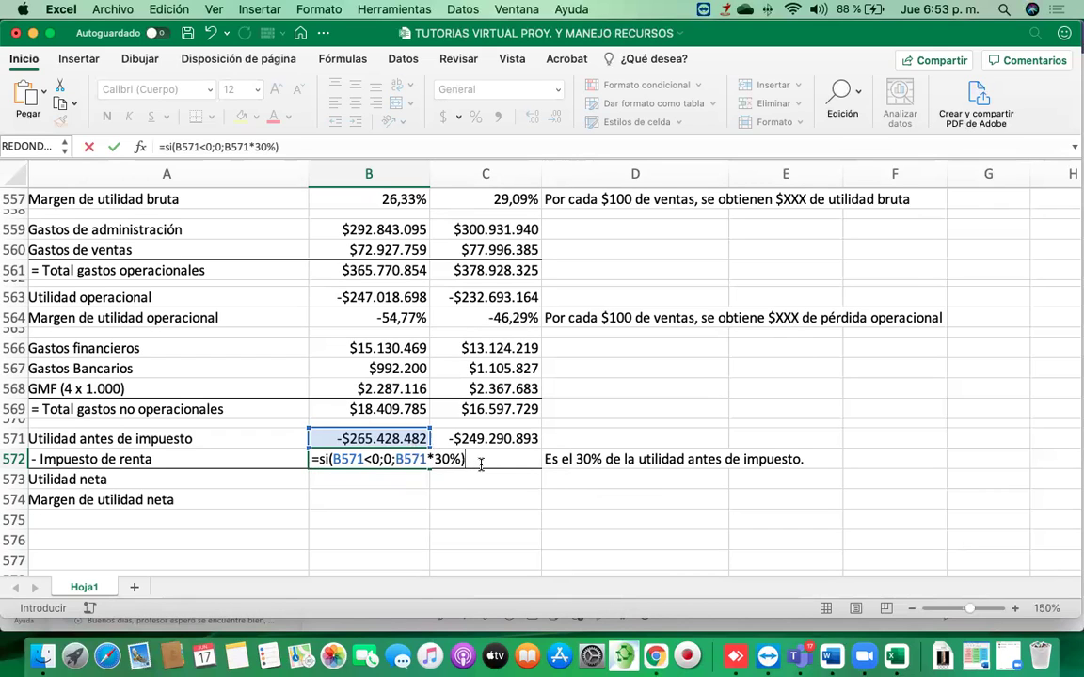
pyautogui.press('Return')
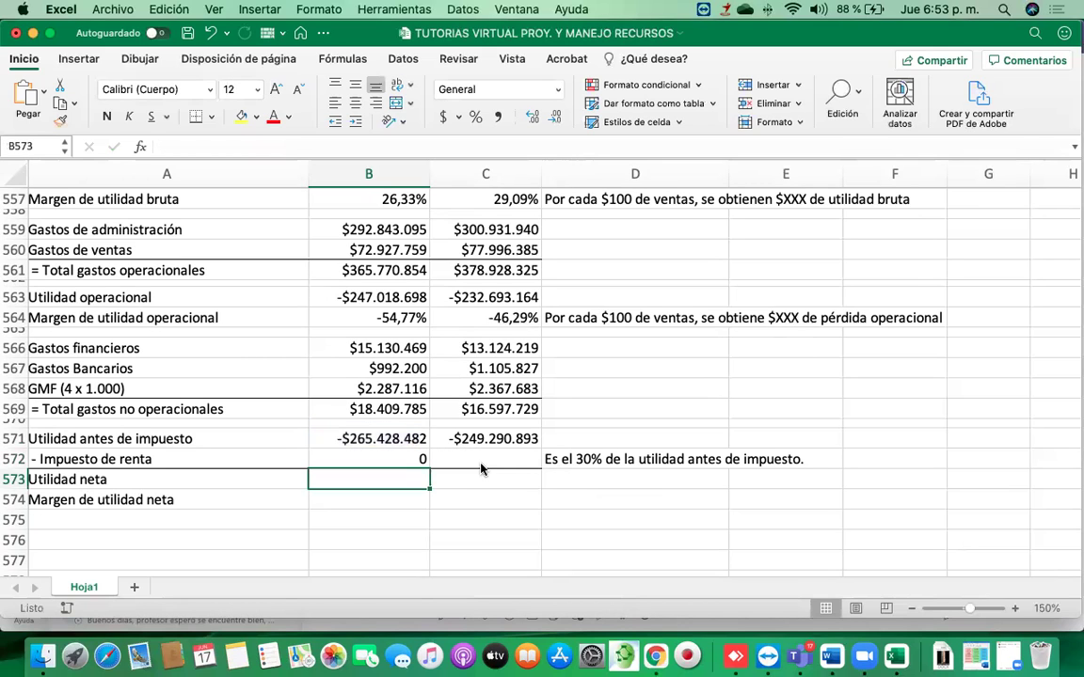
pyautogui.press('Up')
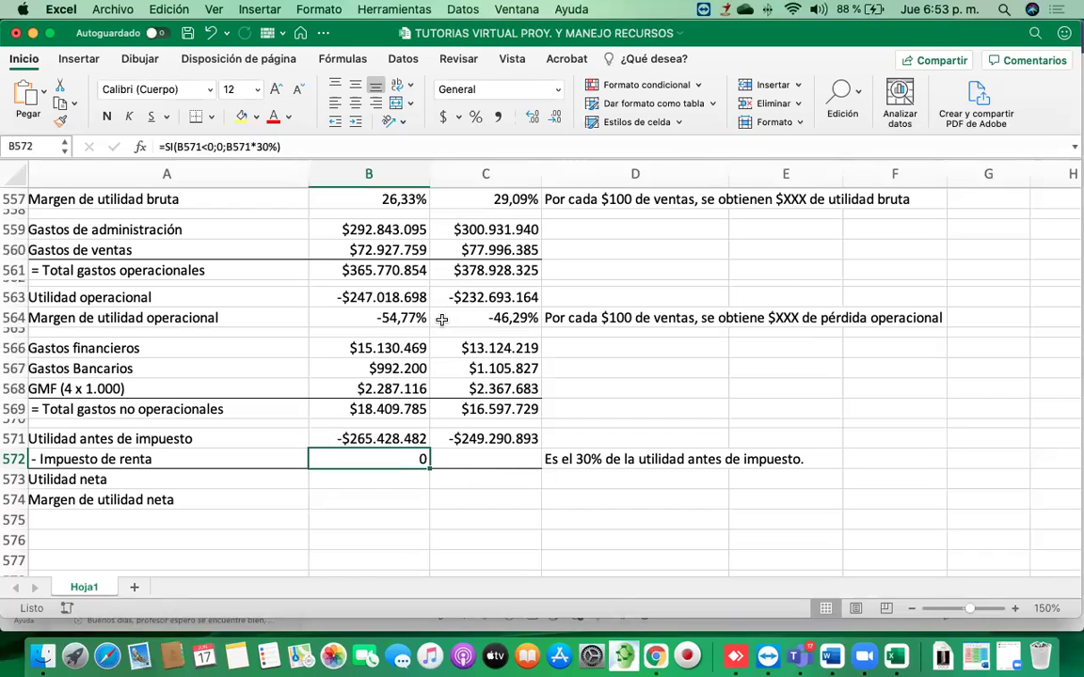
# Copy the currency format from Gastos Bancarios in B567 to Impuesto de renta in B572, and extend the tax formula to C572 for Año 2
pyautogui.click(386, 366)
pyautogui.doubleClick(60, 121)
pyautogui.click(400, 461)
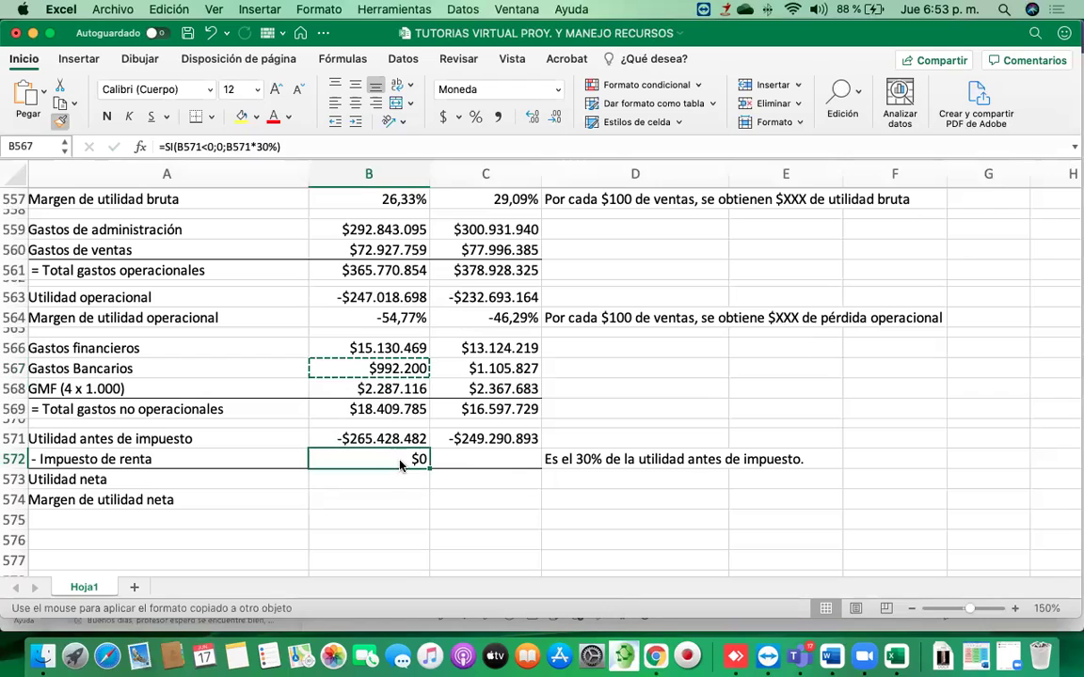
pyautogui.click(411, 498)
pyautogui.press('super+z')
pyautogui.click(414, 459)
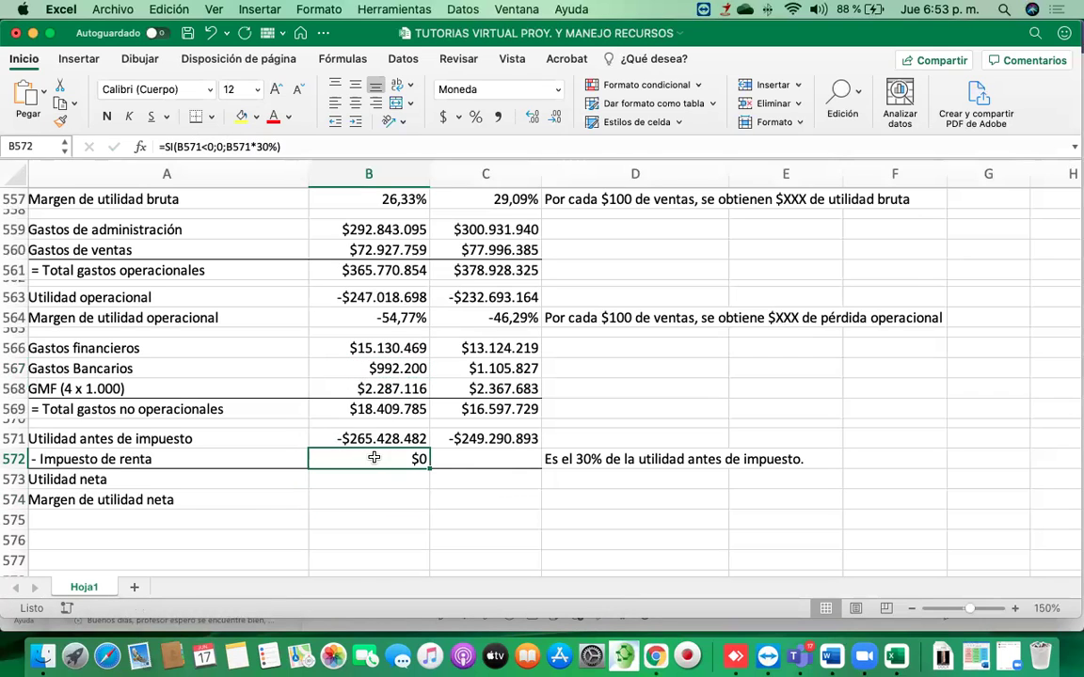
pyautogui.moveTo(428, 468); pyautogui.dragTo(508, 466)
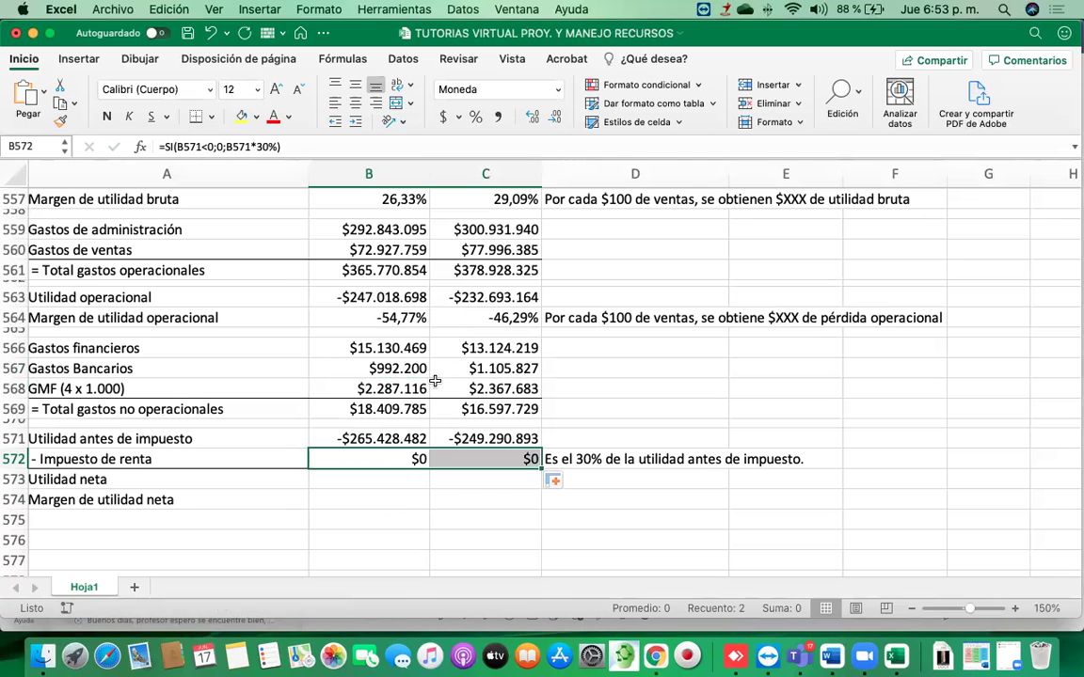
# Test the tax formula with a positive profit by changing the Año 1 Gastos de administración in B559 to =B355*0+15000000
pyautogui.click(387, 457)
pyautogui.scroll(2, 400, 432)
pyautogui.scroll(3, 404, 430)
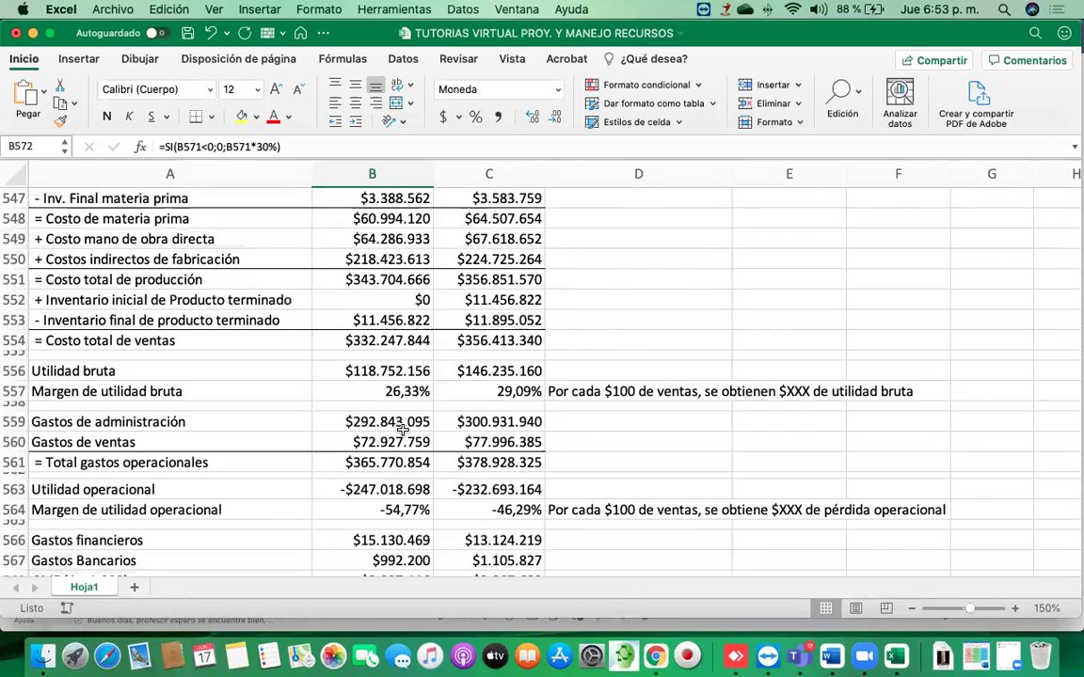
pyautogui.scroll(-1, 409, 424)
pyautogui.click(386, 397)
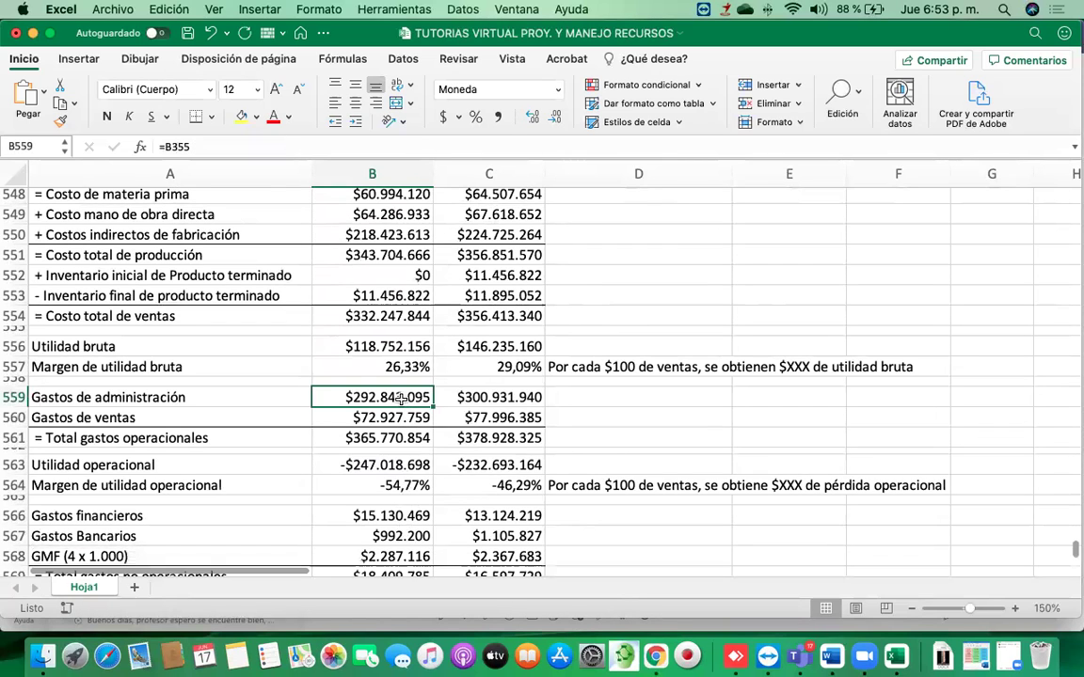
pyautogui.click(255, 149)
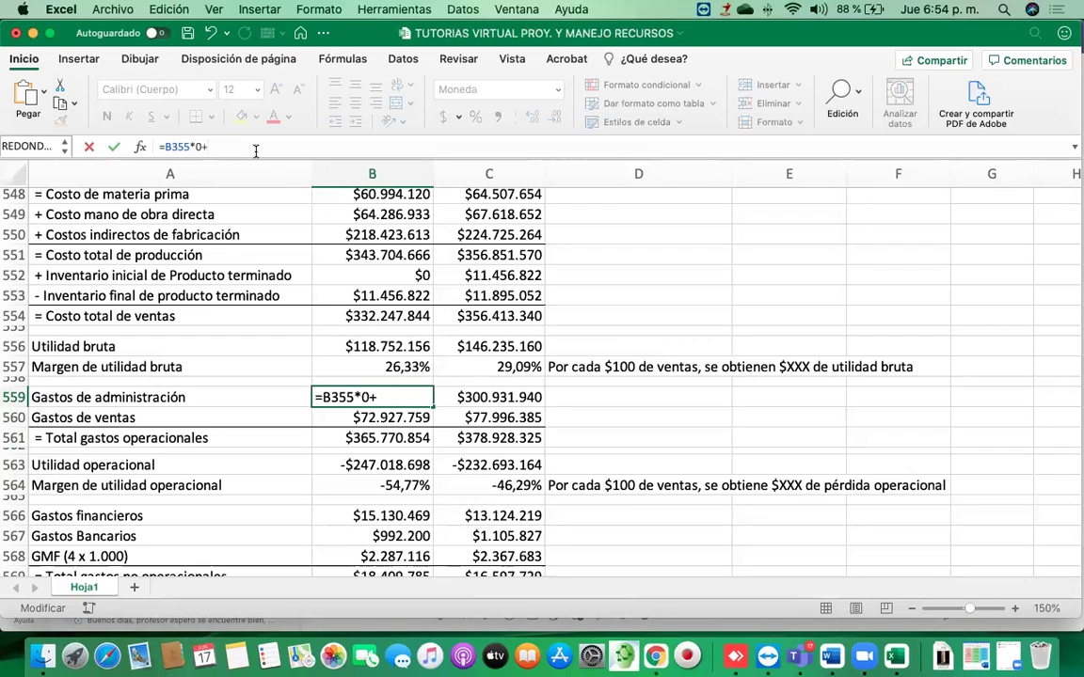
pyautogui.write('0000.00')
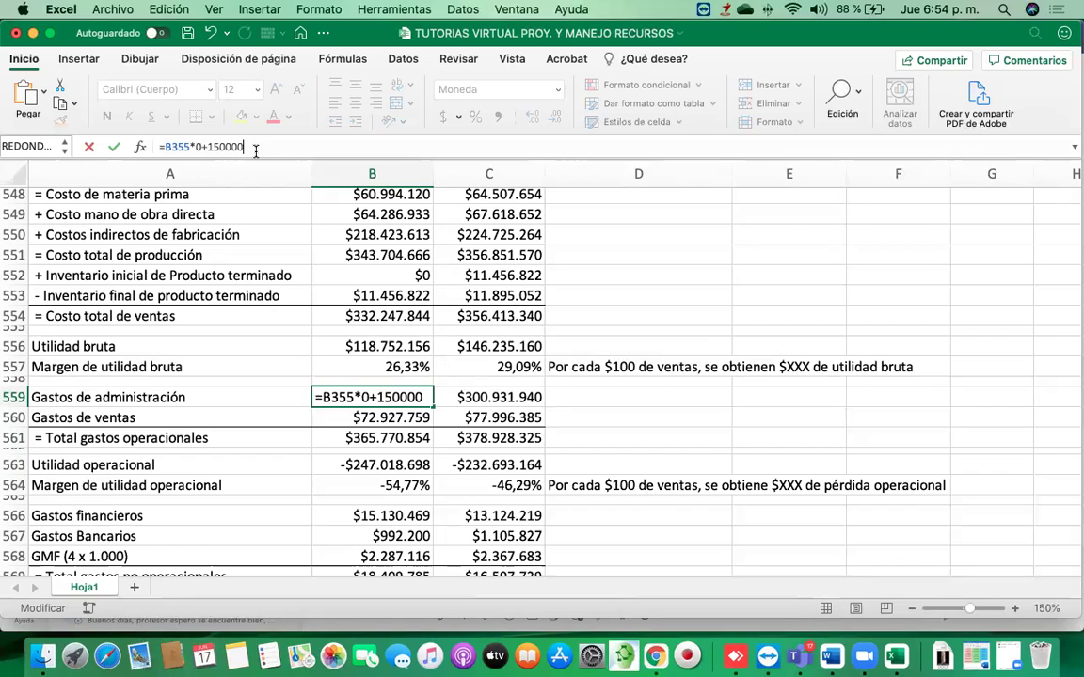
pyautogui.press('Return')
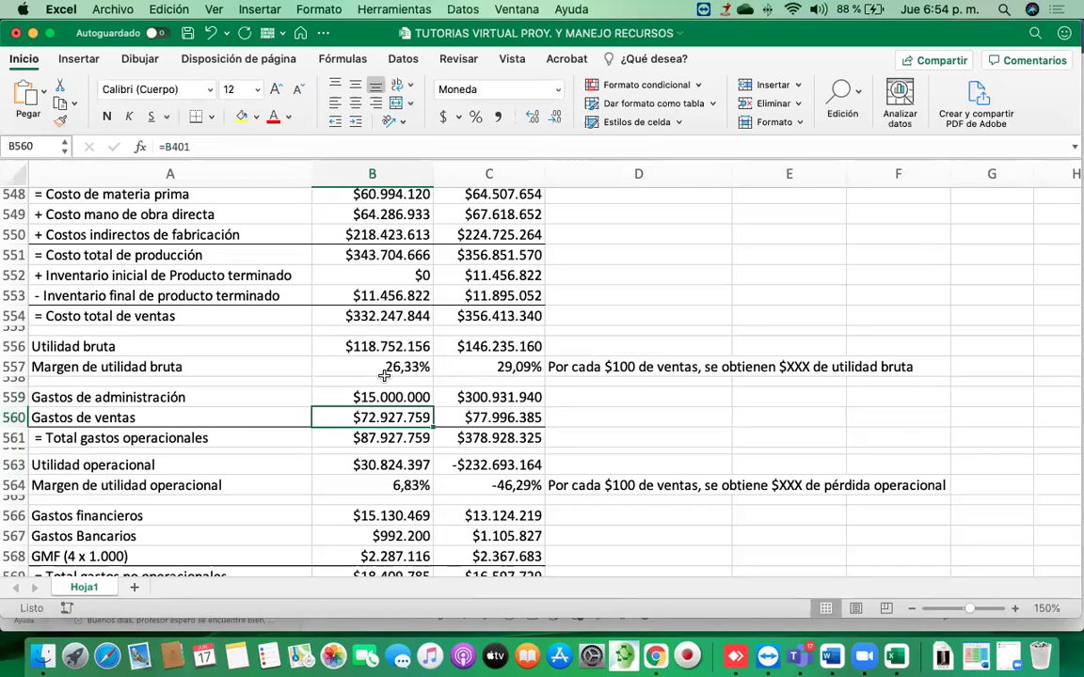
# Check the Año 1 Utilidad operacional, Utilidad antes de impuesto and Impuesto de renta formula with the test value, and undo the change to B559
pyautogui.click(408, 465)
pyautogui.scroll(-3, 408, 464)
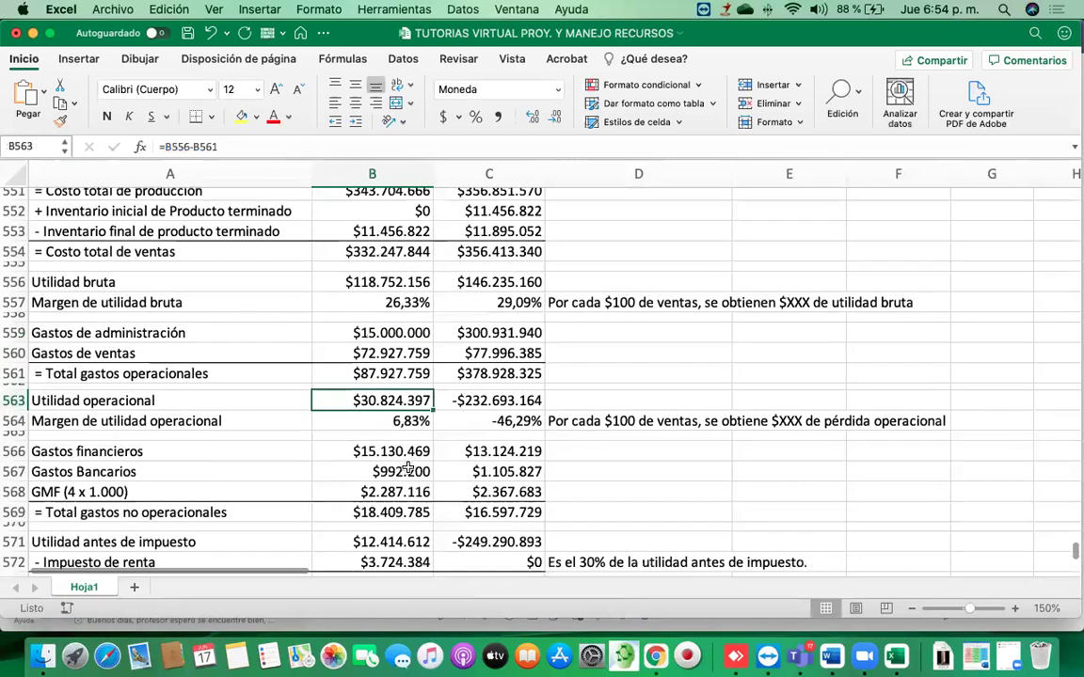
pyautogui.scroll(-1, 394, 508)
pyautogui.click(394, 515)
pyautogui.click(395, 533)
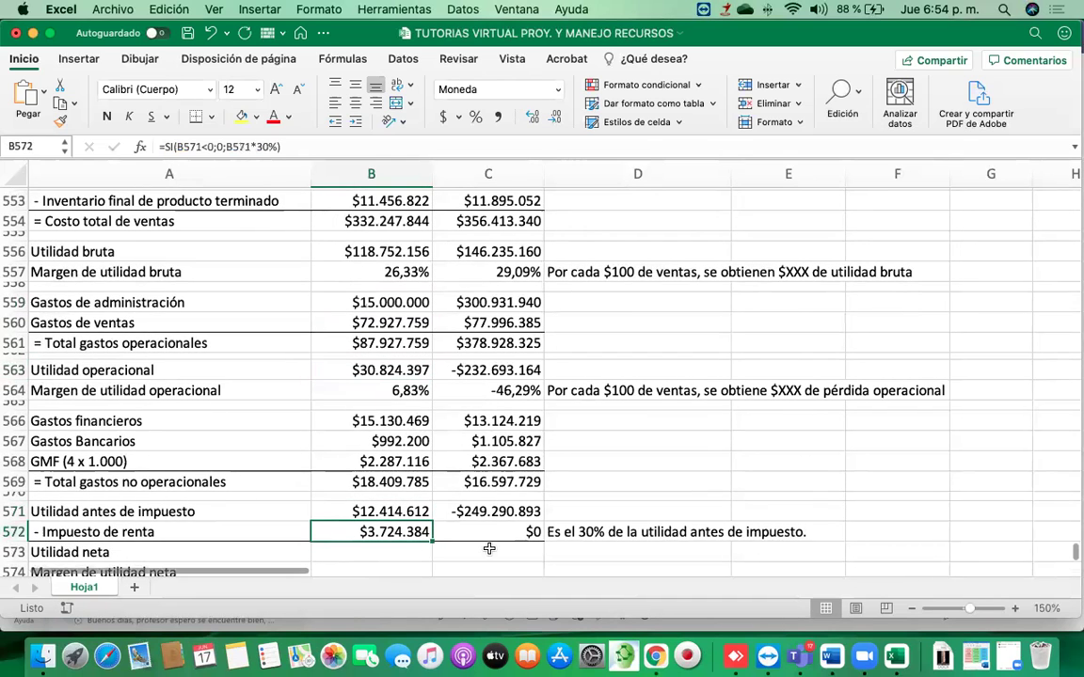
pyautogui.click(461, 532)
pyautogui.click(415, 533)
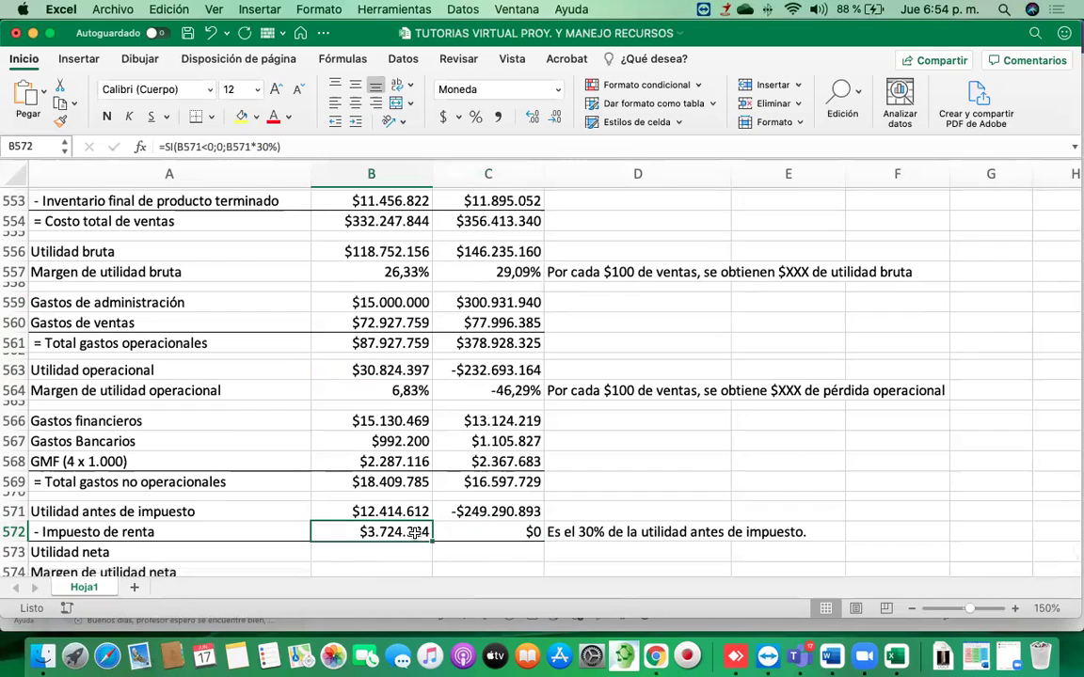
pyautogui.doubleClick(415, 532)
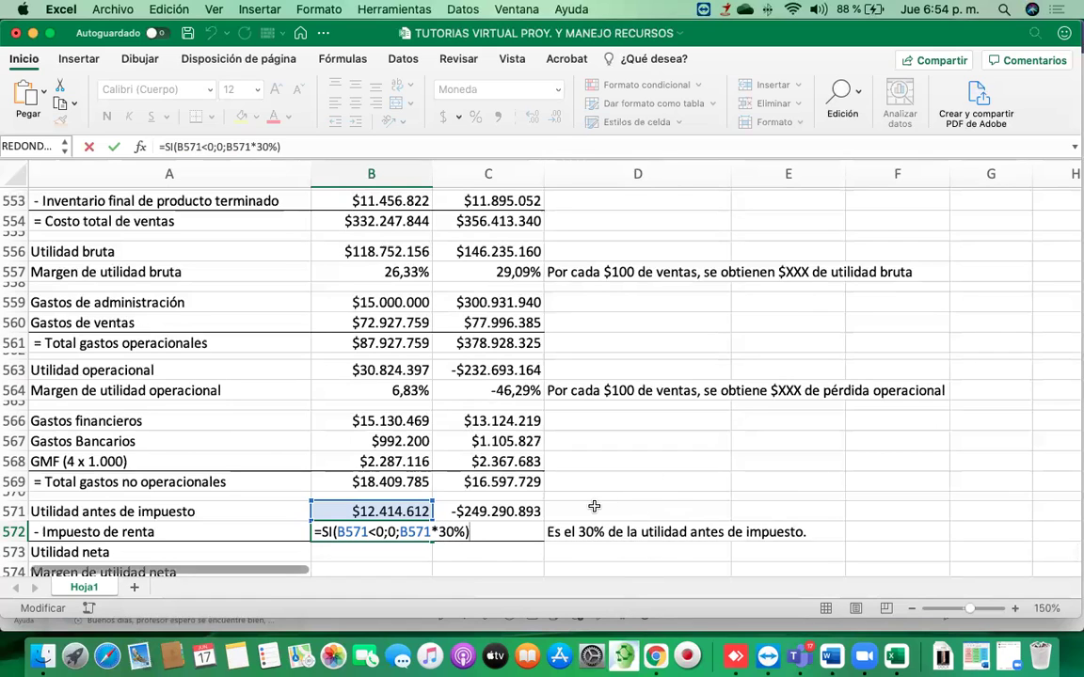
pyautogui.press('Return')
pyautogui.click(375, 509)
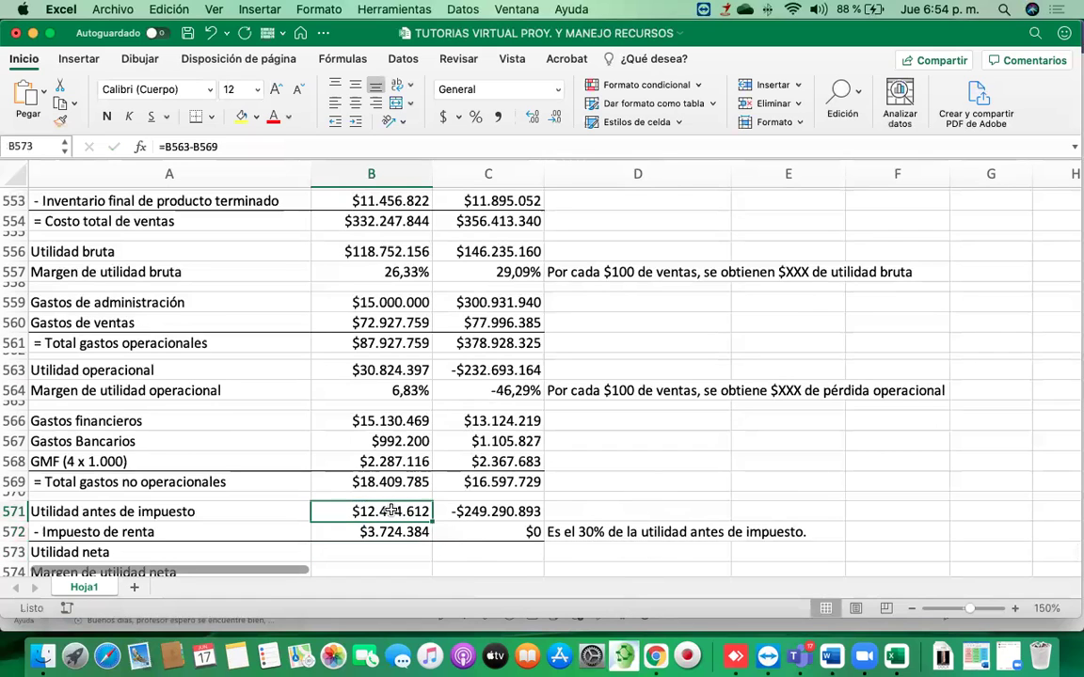
pyautogui.click(392, 532)
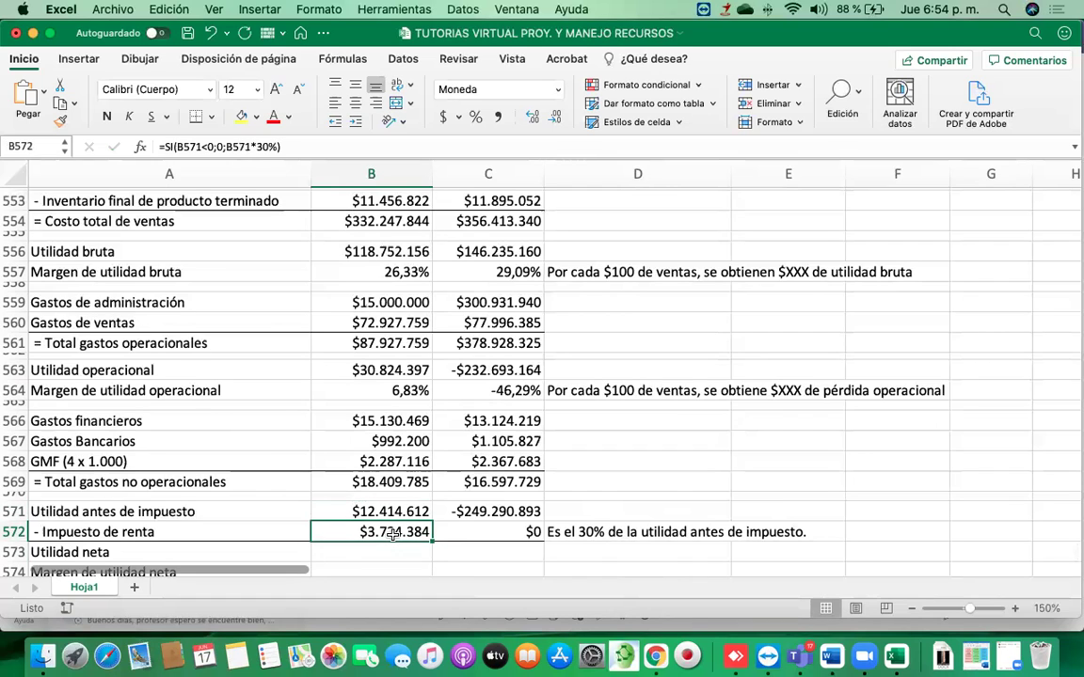
pyautogui.click(208, 34)
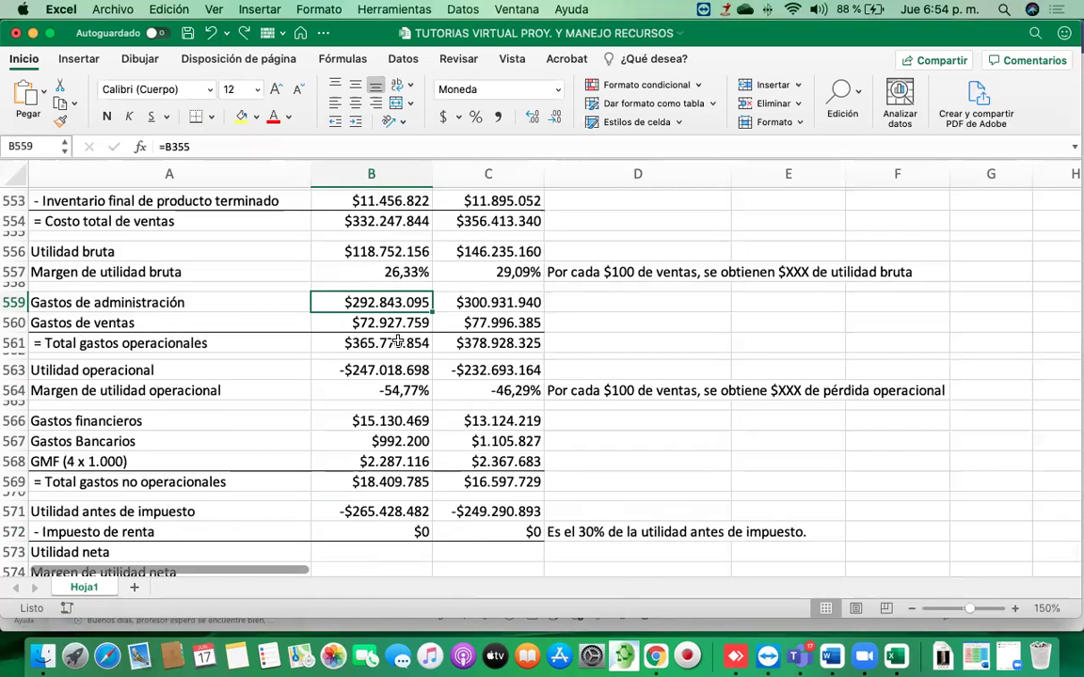
# Calculate the Año 1 Utilidad neta in B573 with =B571-B572 and copy the formula to C573 for Año 2
pyautogui.scroll(-3, 367, 451)
pyautogui.click(419, 455)
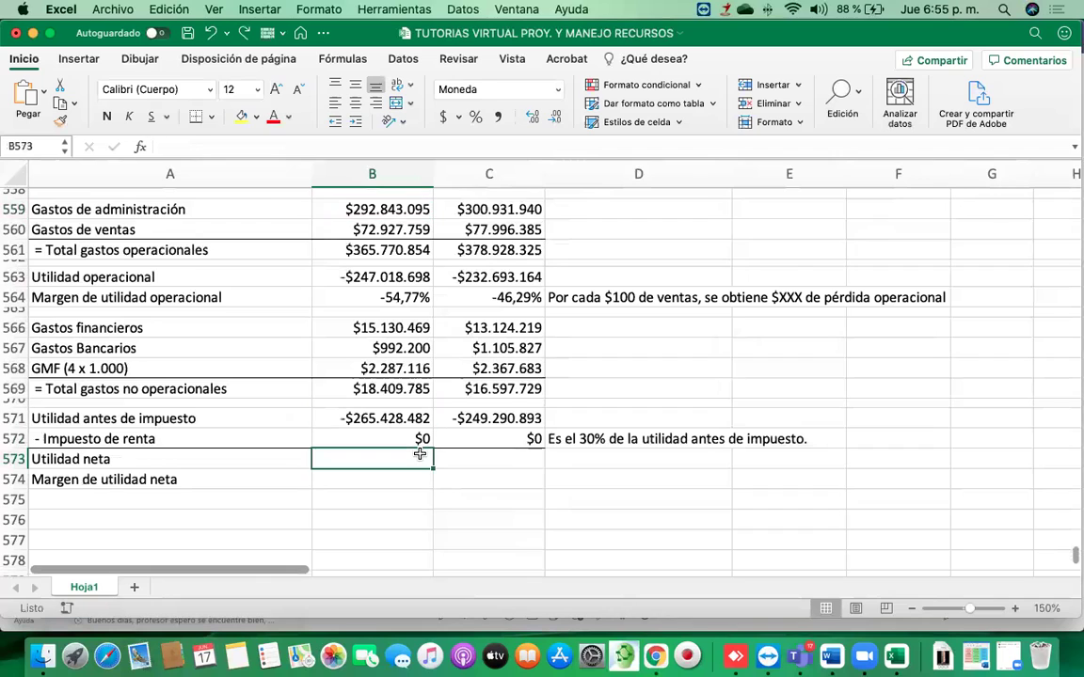
pyautogui.write('=')
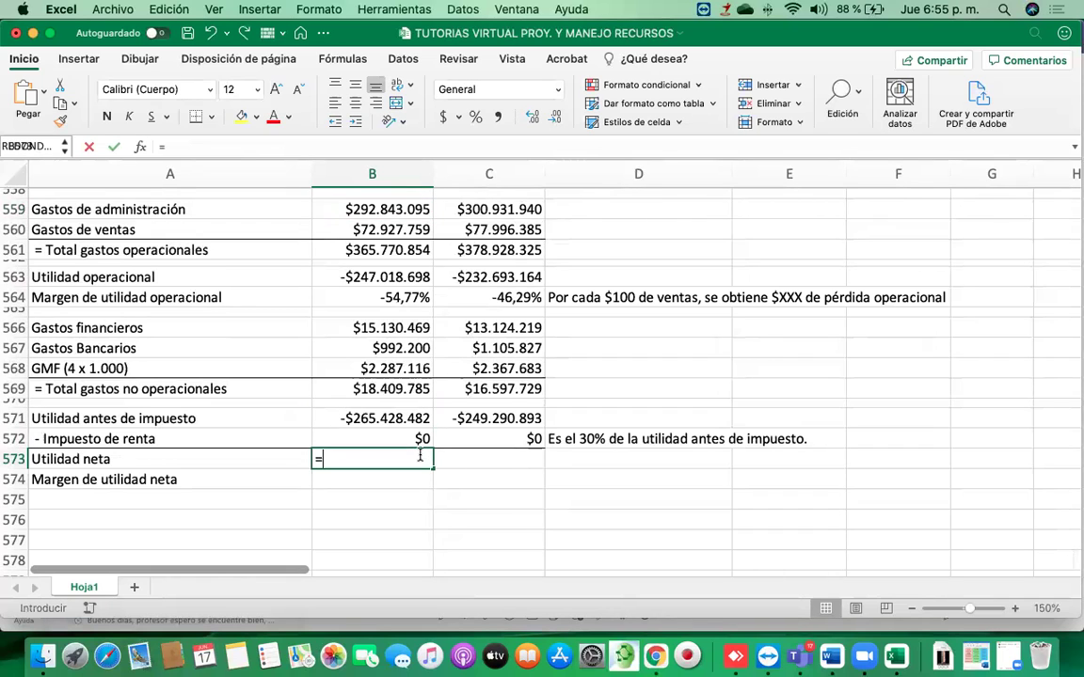
pyautogui.click(407, 423)
pyautogui.write('-')
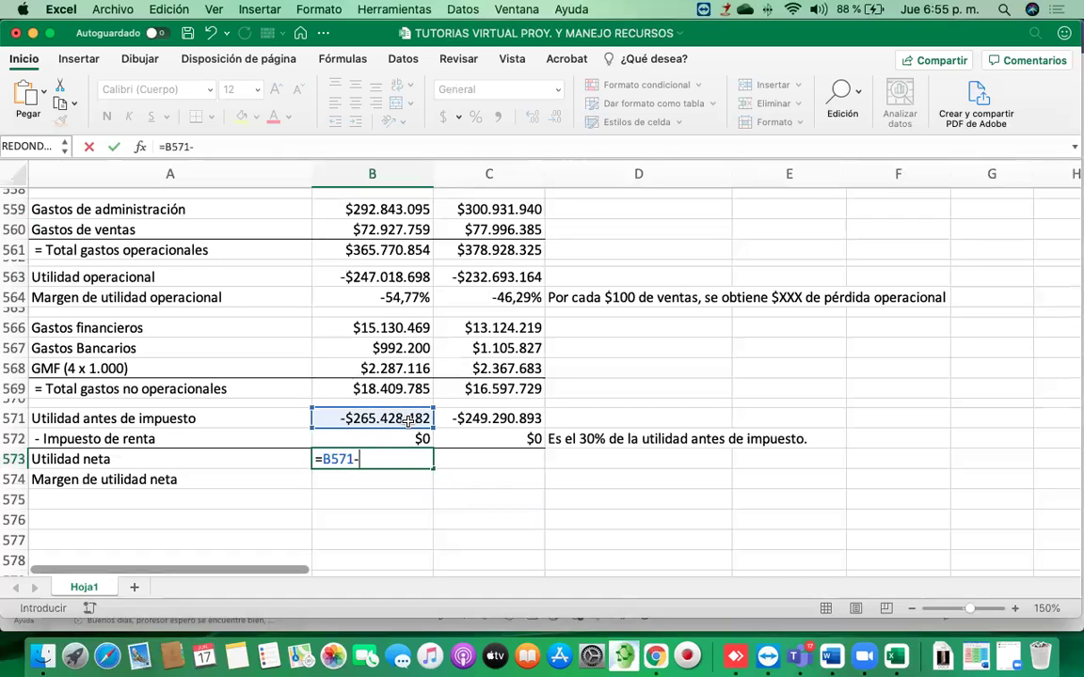
pyautogui.click(408, 436)
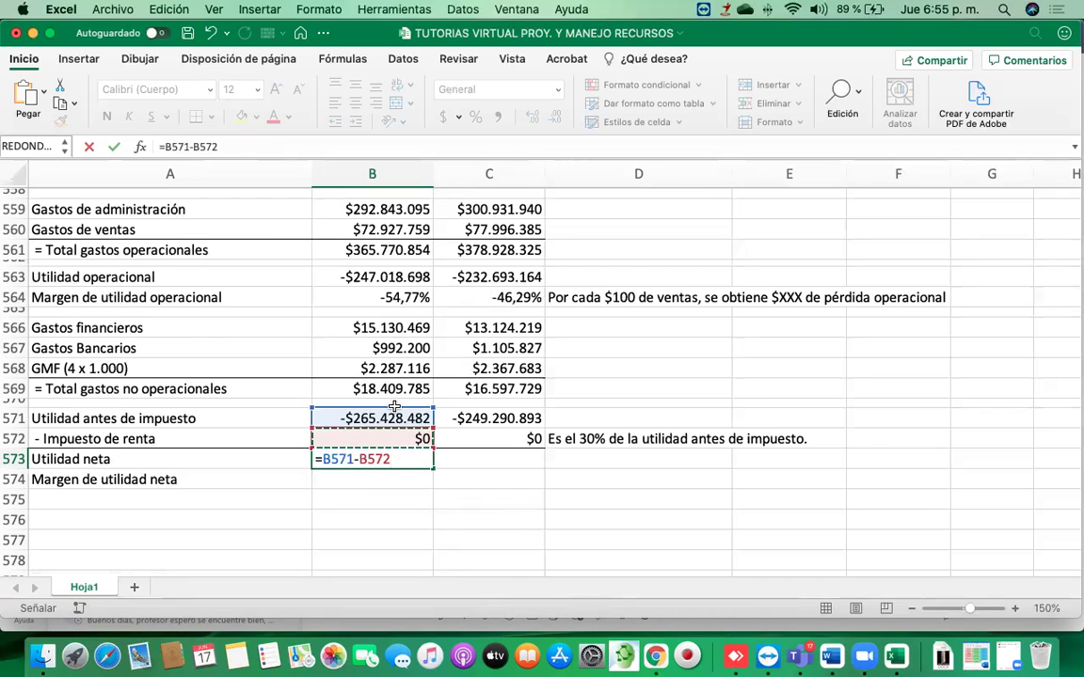
pyautogui.press('Return')
pyautogui.click(394, 458)
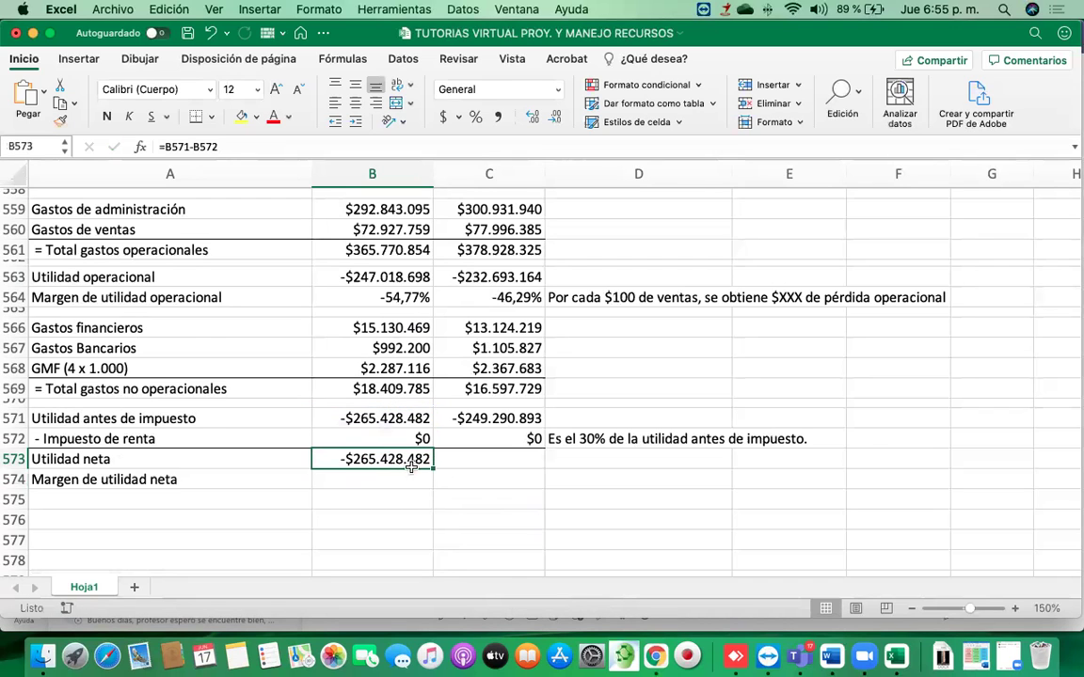
pyautogui.moveTo(434, 469); pyautogui.dragTo(504, 468)
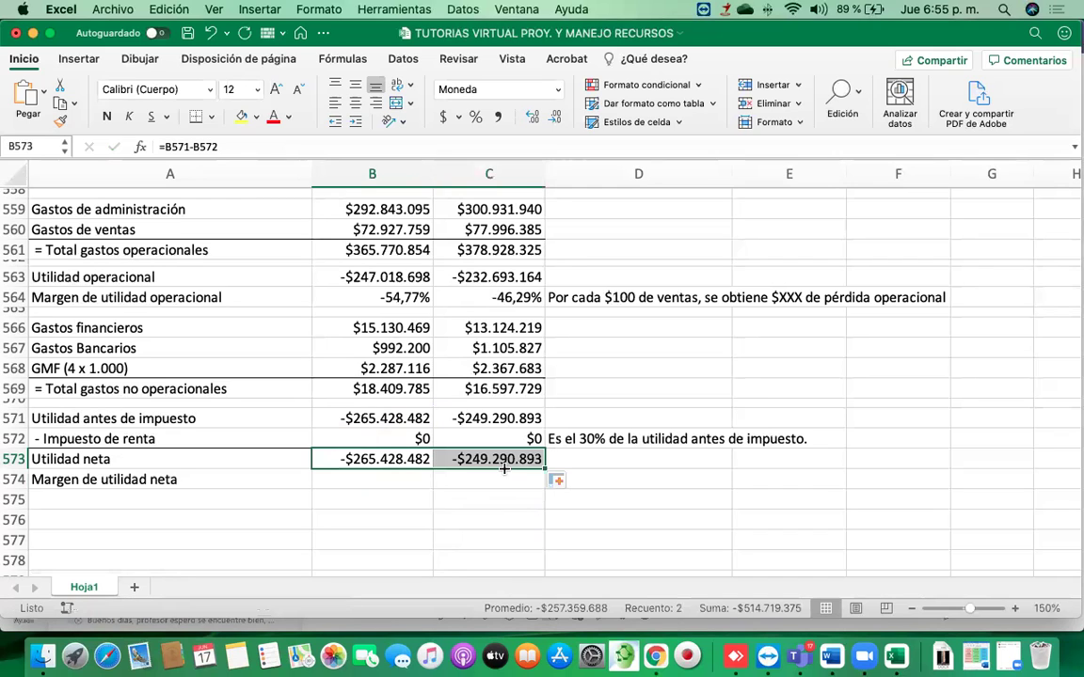
# Calculate the Año 1 Margen de utilidad neta in B574 as Utilidad neta divided by Ventas with =B573/B543, and format it as a percentage
pyautogui.click(388, 476)
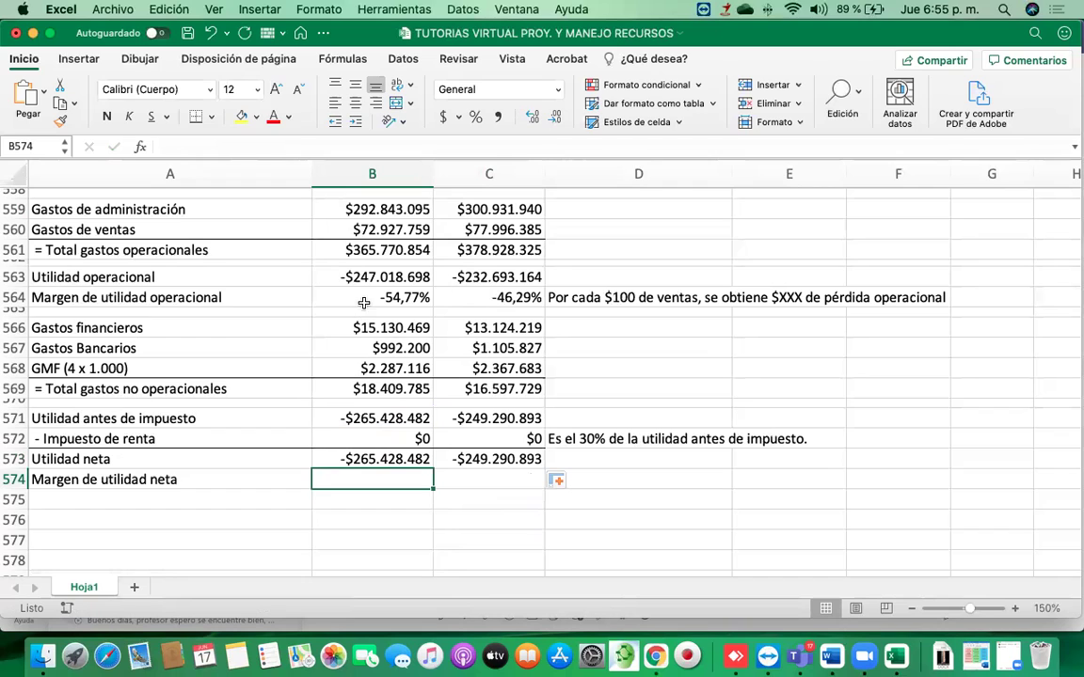
pyautogui.write('=')
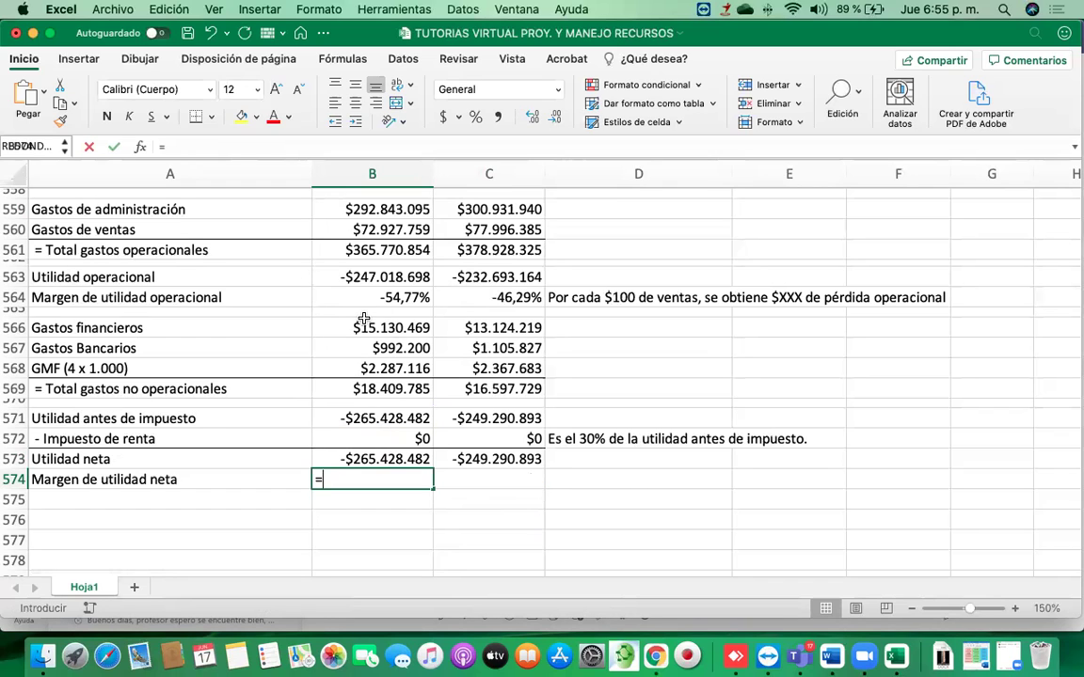
pyautogui.click(383, 460)
pyautogui.write('/')
pyautogui.scroll(5, 414, 413)
pyautogui.scroll(3, 414, 412)
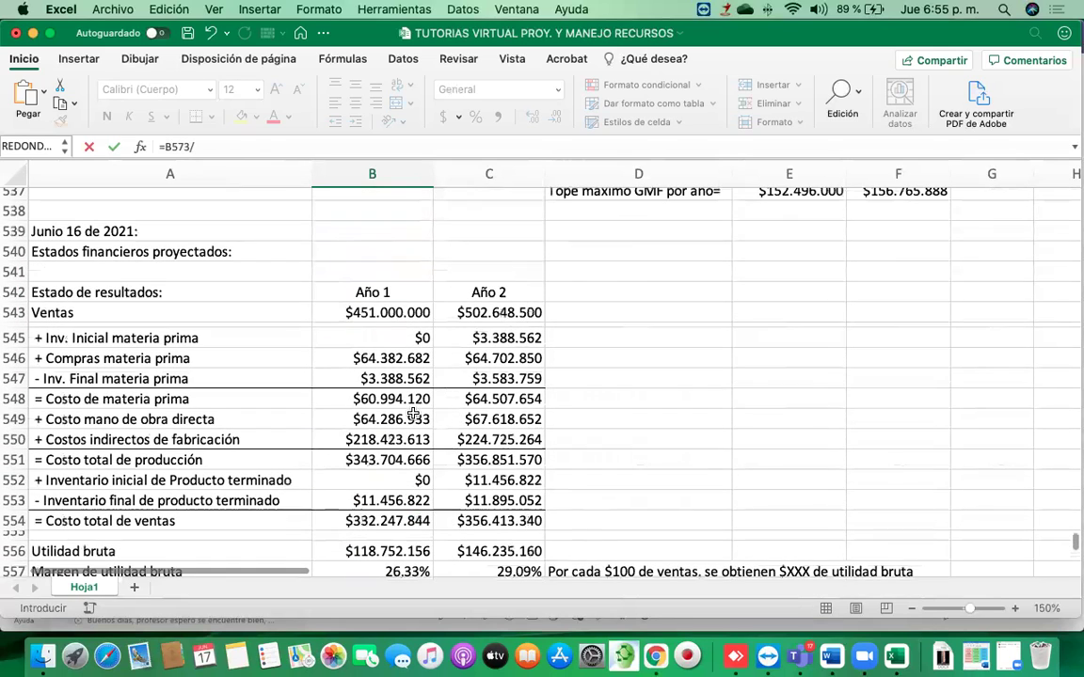
pyautogui.click(389, 313)
pyautogui.scroll(-5, 390, 313)
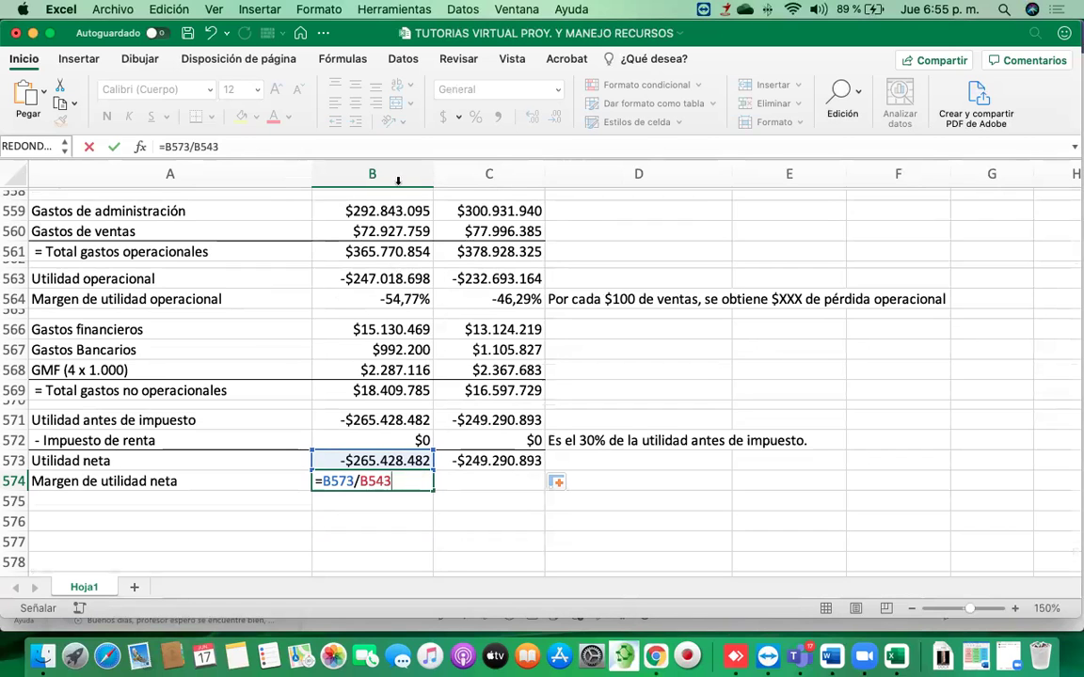
pyautogui.scroll(3, 389, 244)
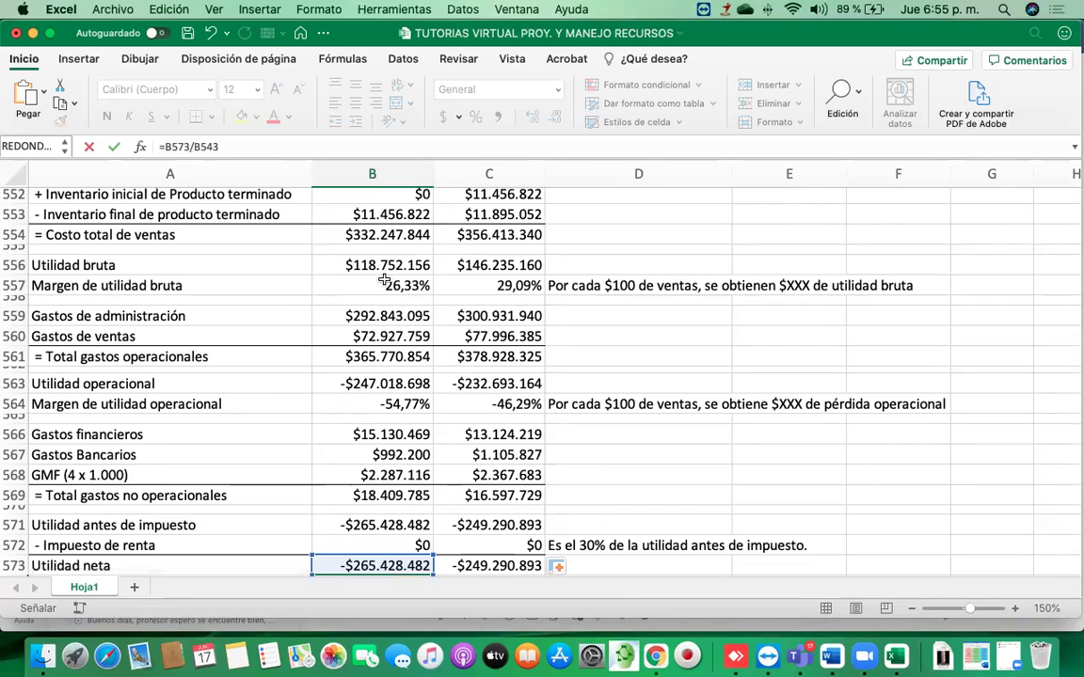
pyautogui.scroll(-3, 387, 208)
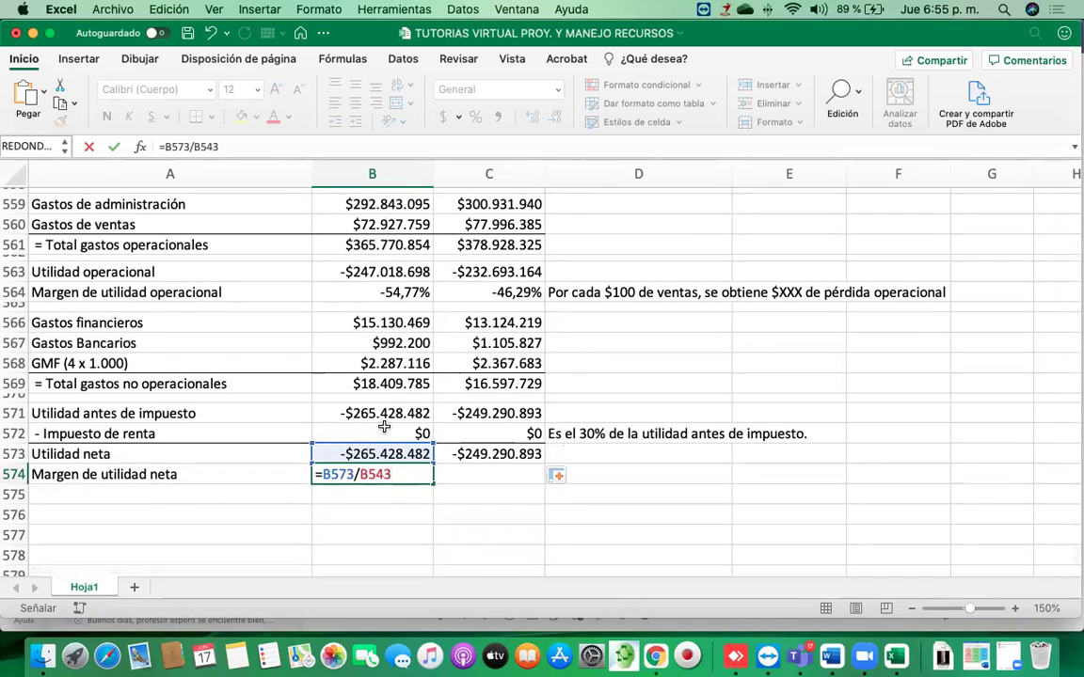
pyautogui.scroll(5, 378, 454)
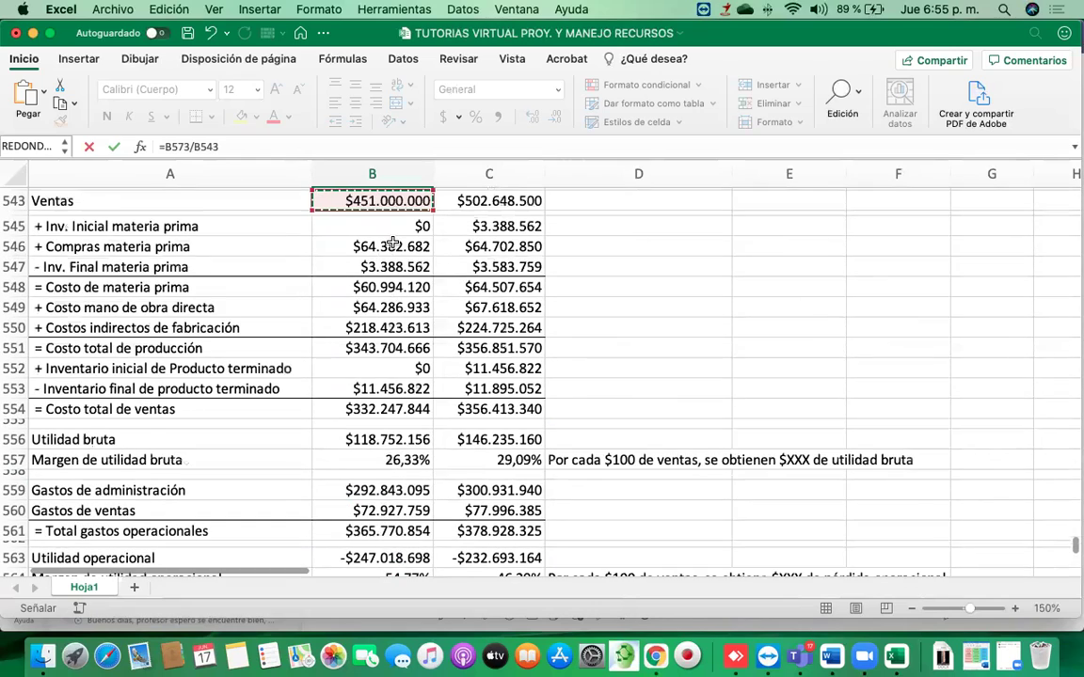
pyautogui.scroll(-3, 393, 245)
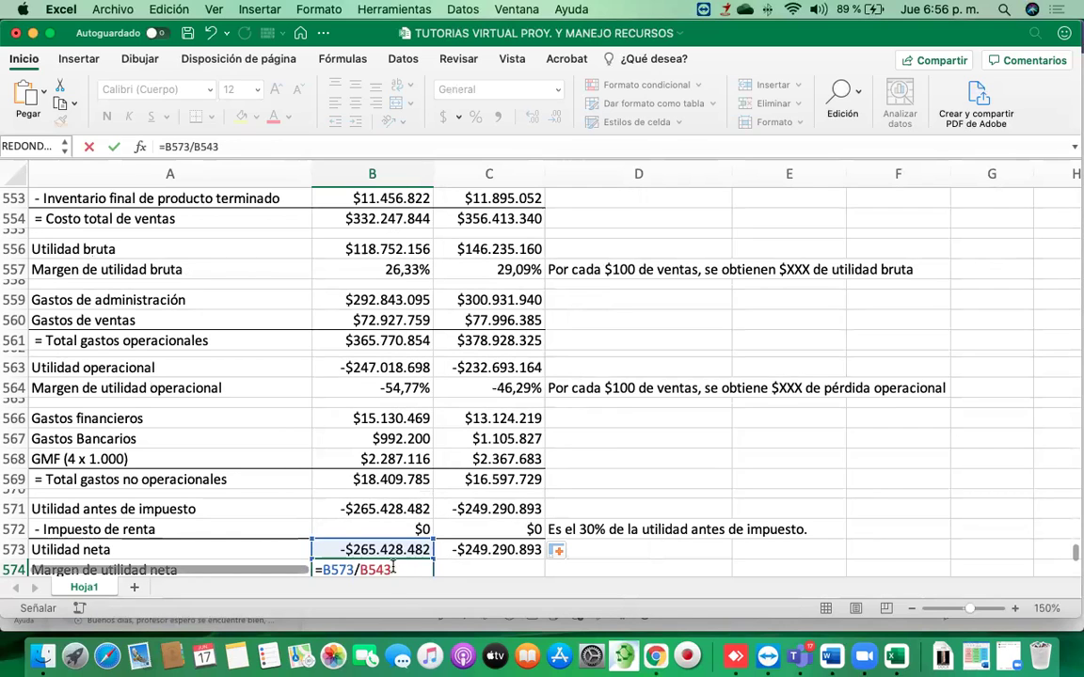
pyautogui.scroll(-2, 381, 559)
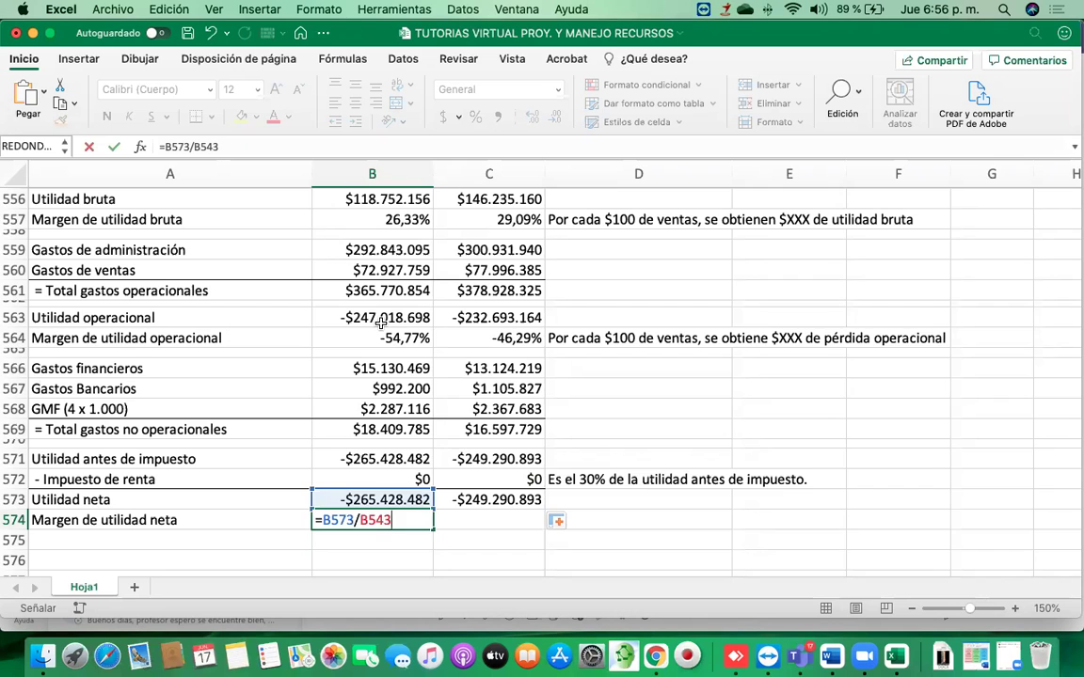
pyautogui.scroll(3, 381, 321)
pyautogui.scroll(3, 374, 323)
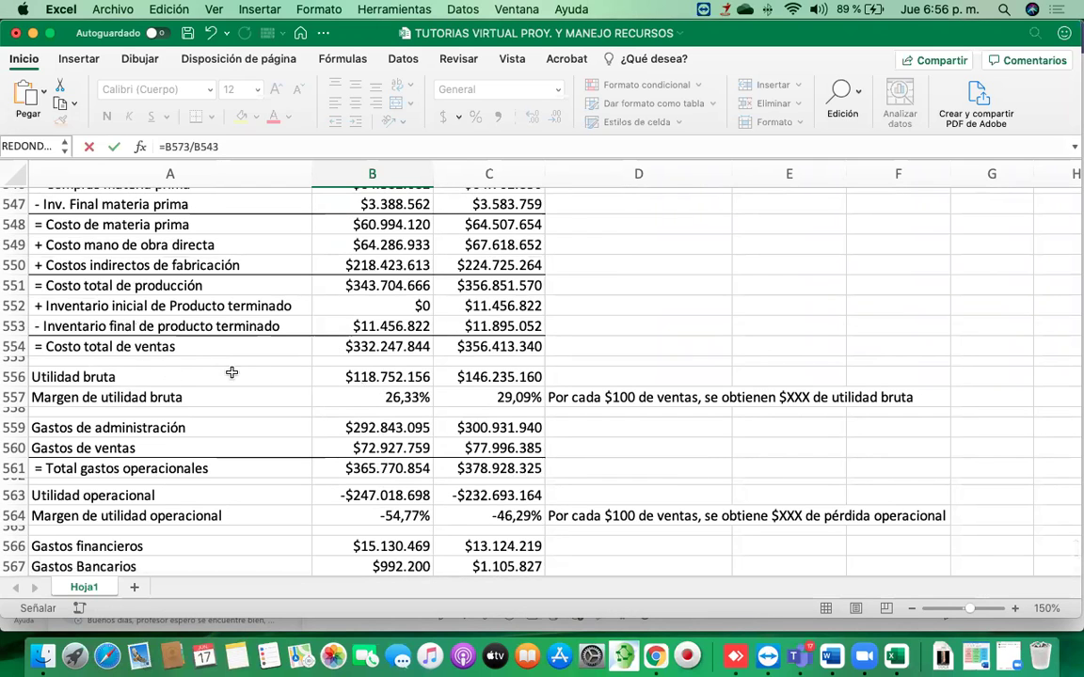
pyautogui.scroll(-3, 418, 413)
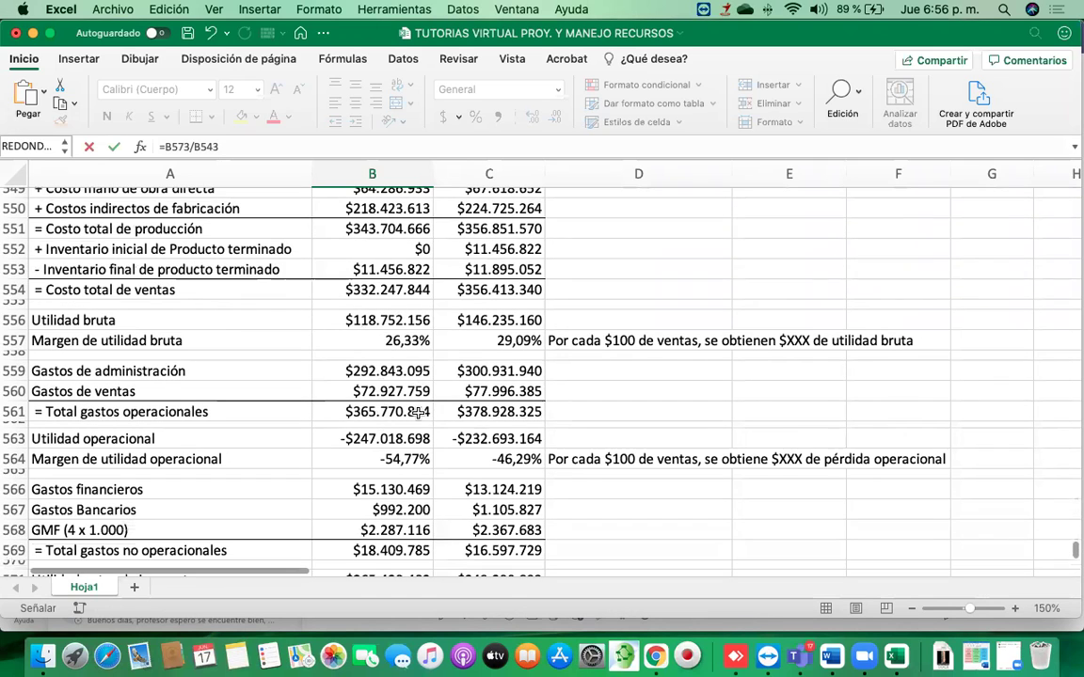
pyautogui.scroll(-8, 399, 346)
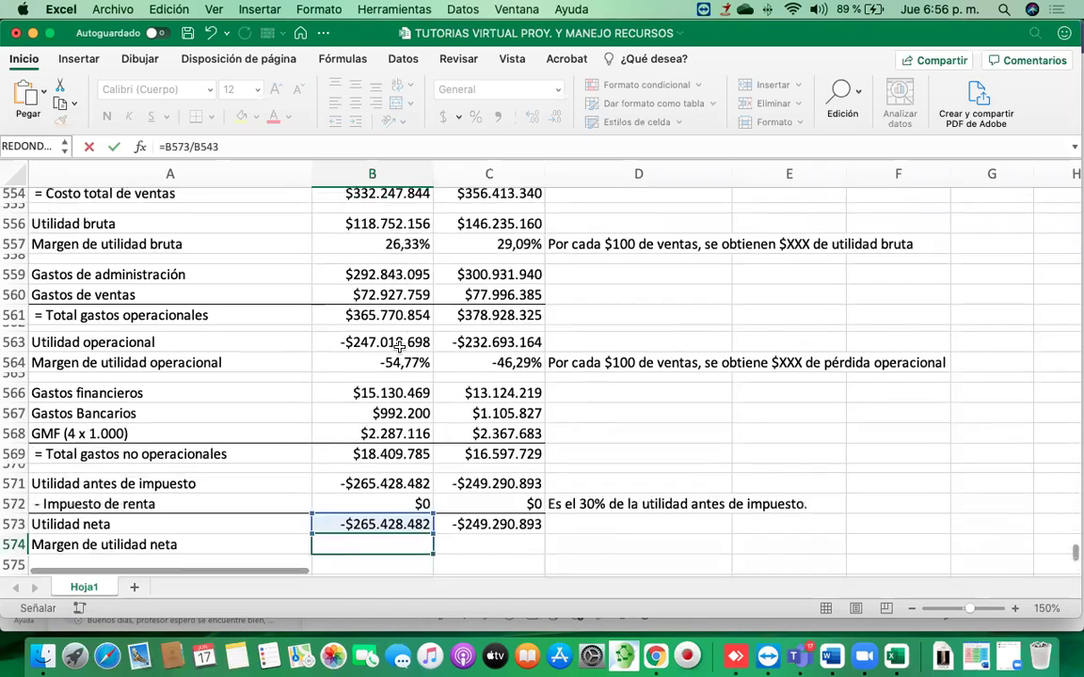
pyautogui.press('Return')
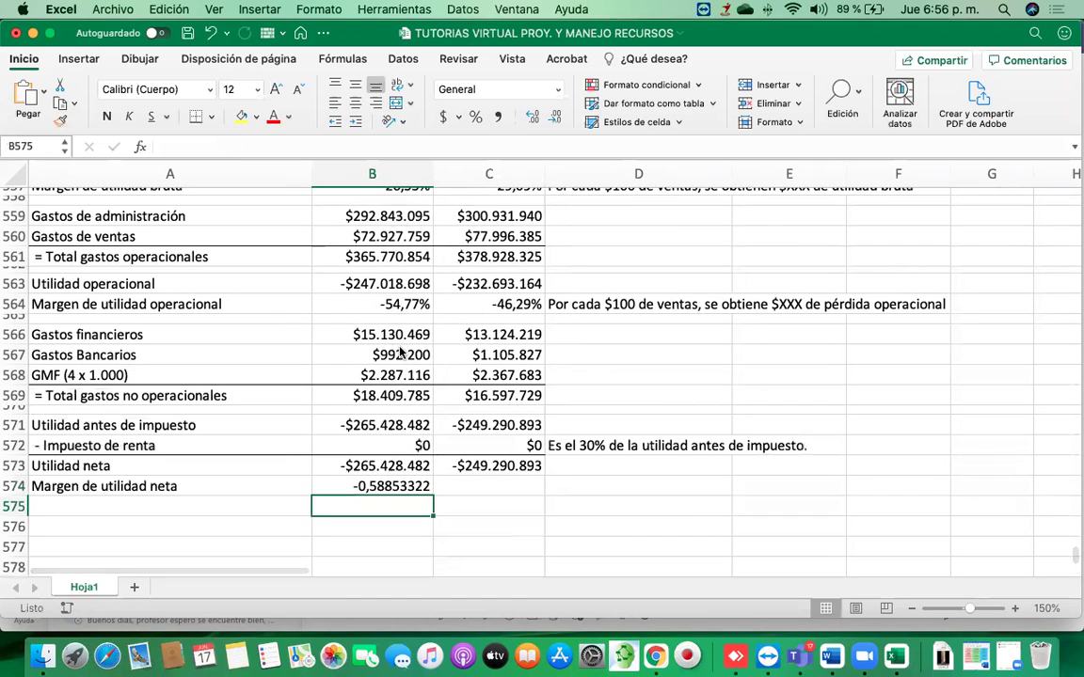
pyautogui.click(475, 116)
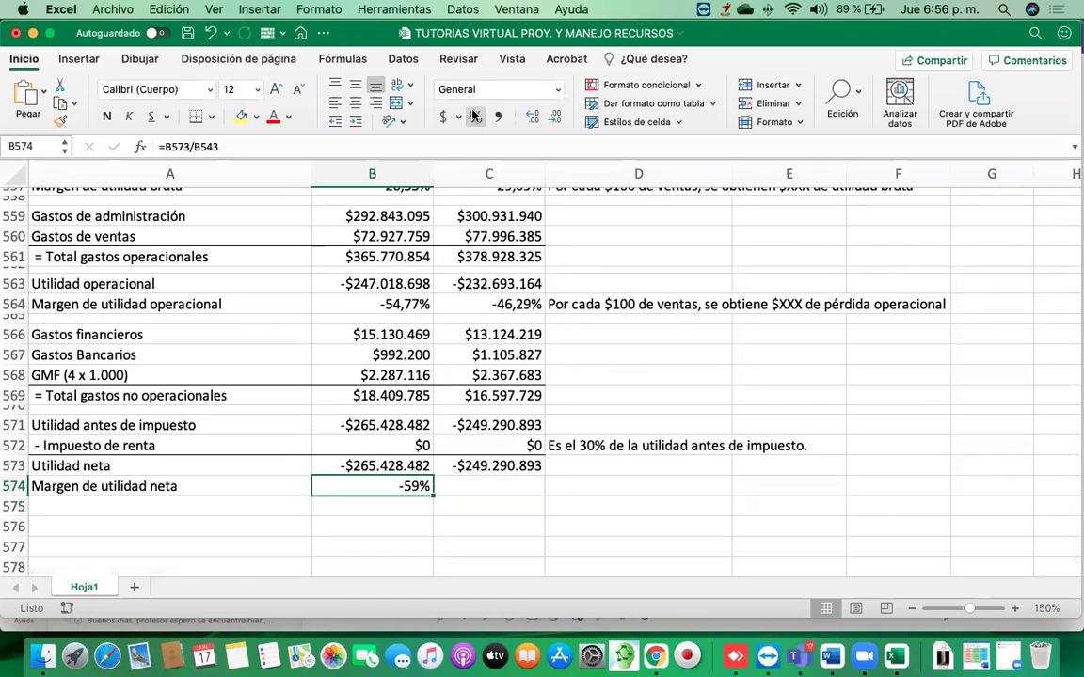
# Show the Año 1 Margen de utilidad neta in B574 with two decimals and copy it to C574 for Año 2
pyautogui.click(533, 120)
pyautogui.click(533, 121)
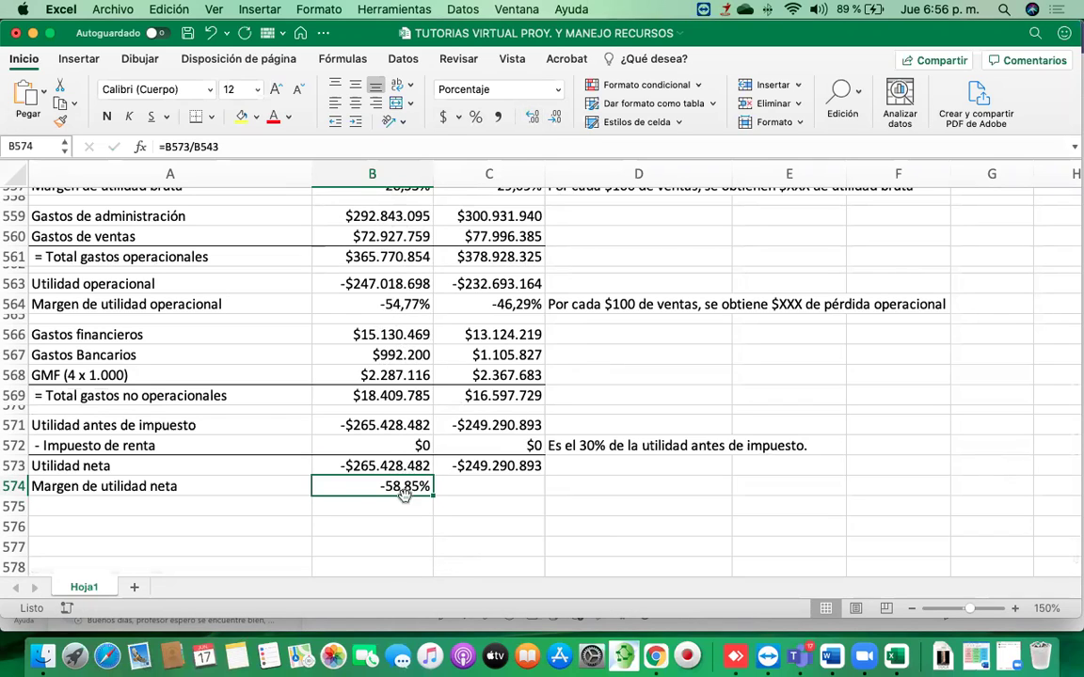
pyautogui.click(531, 117)
pyautogui.click(531, 117)
pyautogui.moveTo(431, 493); pyautogui.dragTo(515, 489)
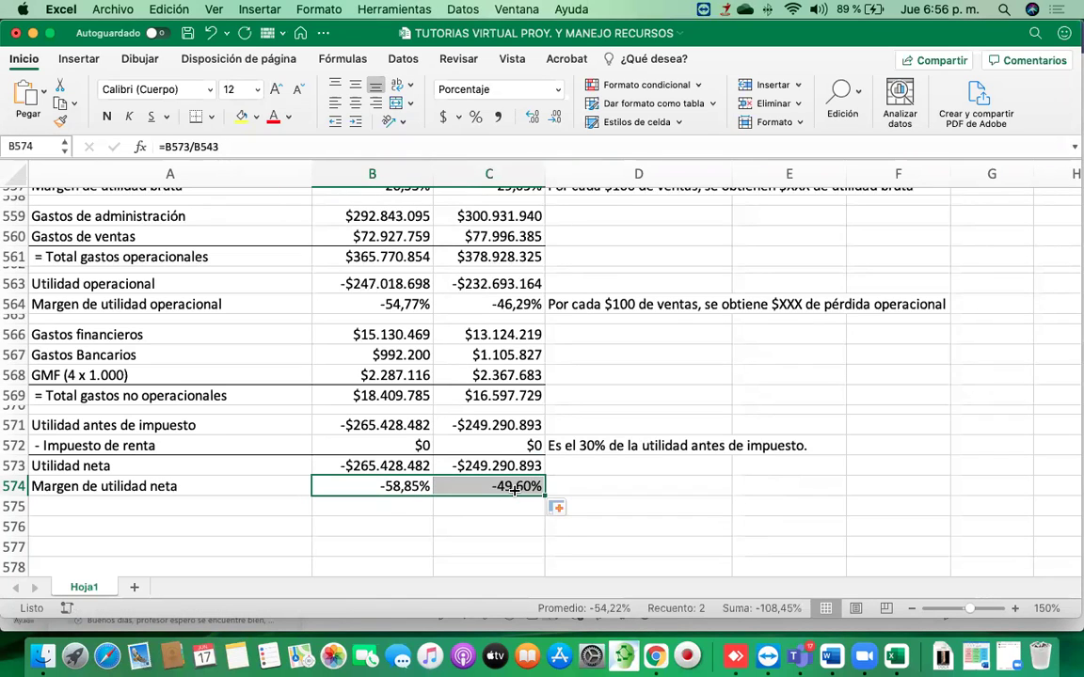
# Add the note "Por cada $100 de ventas, se obtienen $XXX de perdida neta" in D574 beside Margen de utilidad neta
pyautogui.click(574, 487)
pyautogui.write('Po')
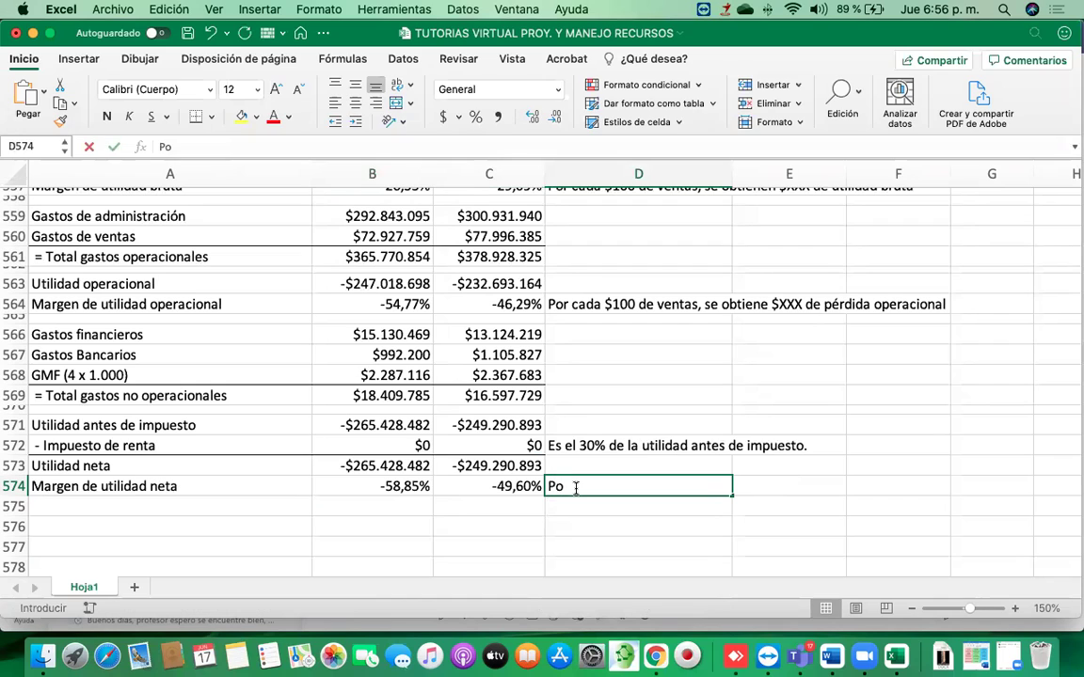
pyautogui.write('r cada $100 de v')
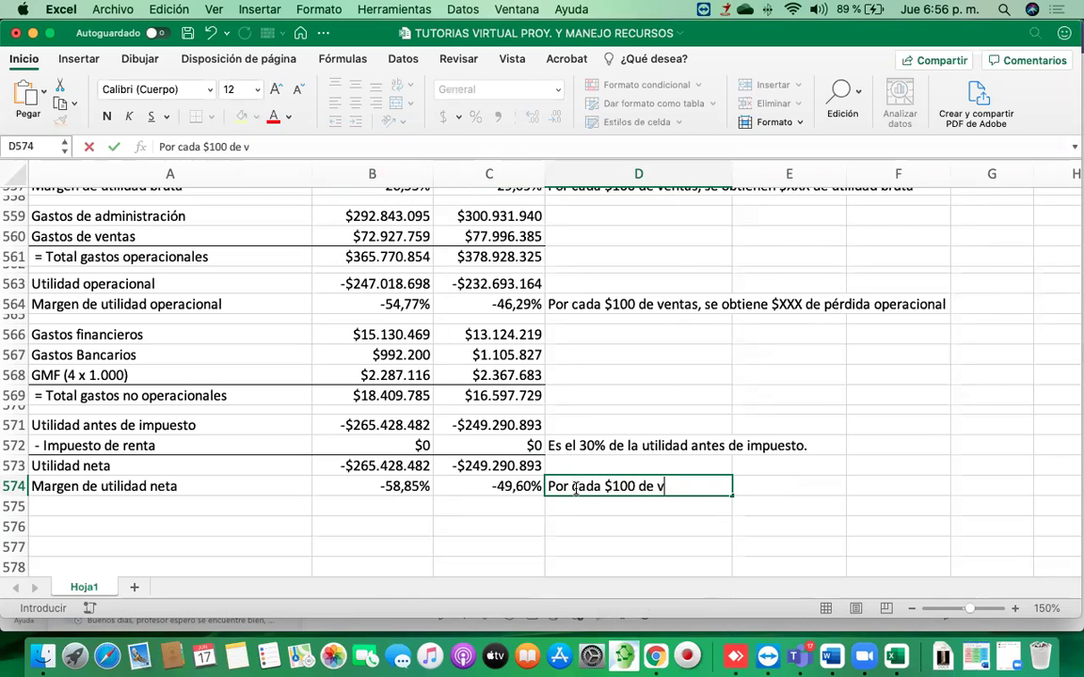
pyautogui.write('entas, se obtienen')
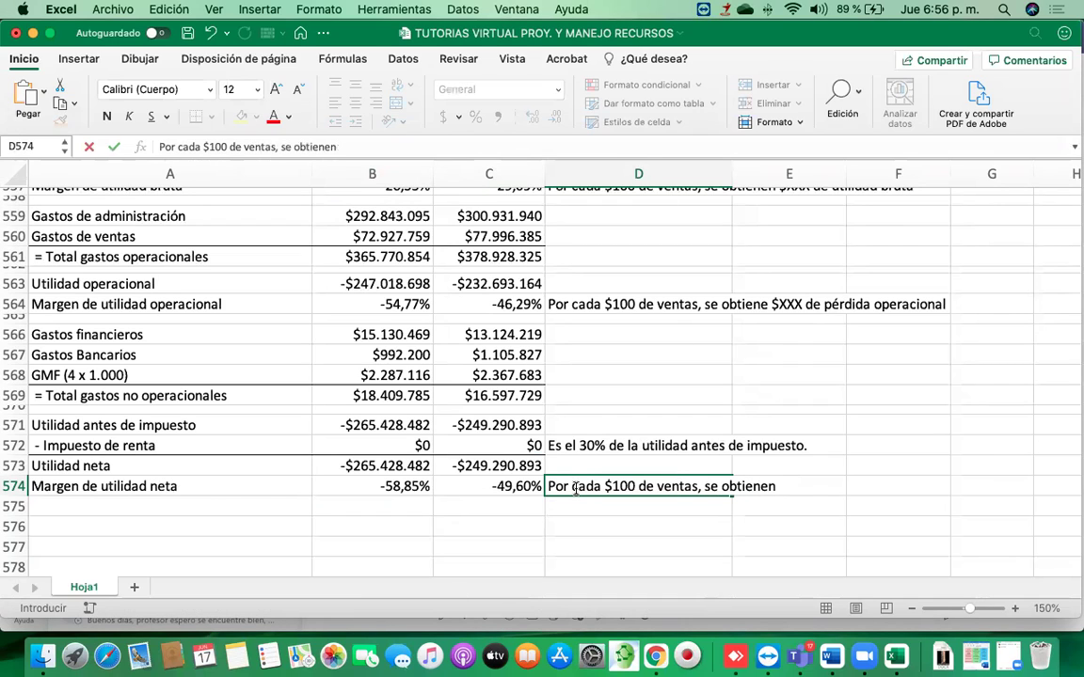
pyautogui.write(' $XXX de perñida')
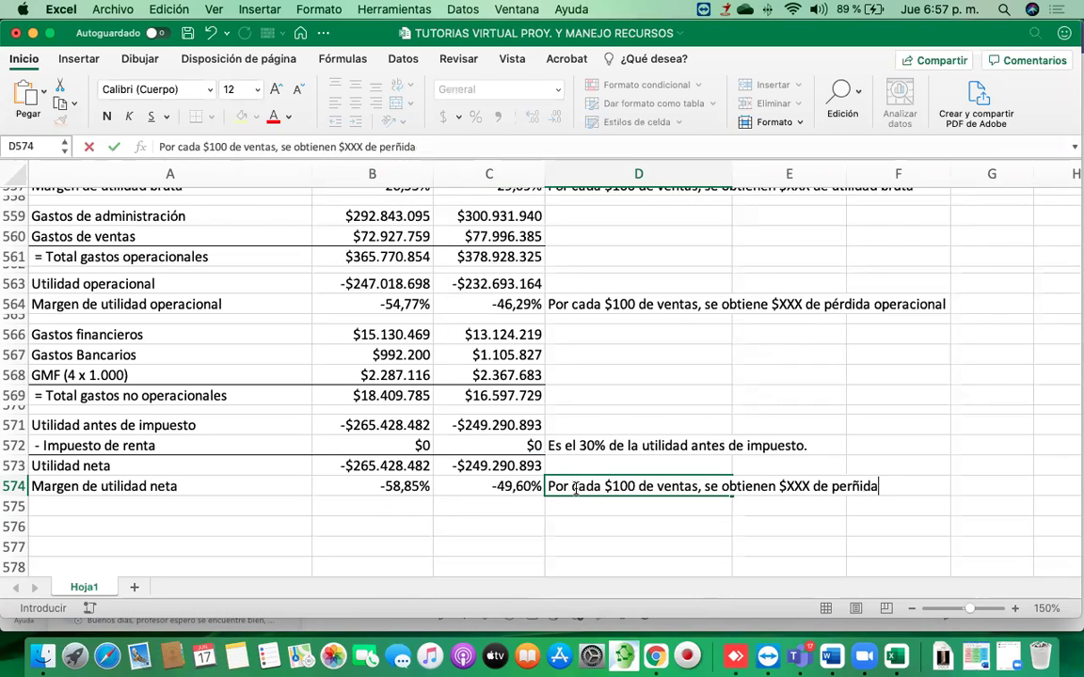
pyautogui.press('BackSpace')
pyautogui.press('BackSpace')
pyautogui.press('BackSpace')
pyautogui.press('BackSpace')
pyautogui.write('dida neta')
pyautogui.press('Return')
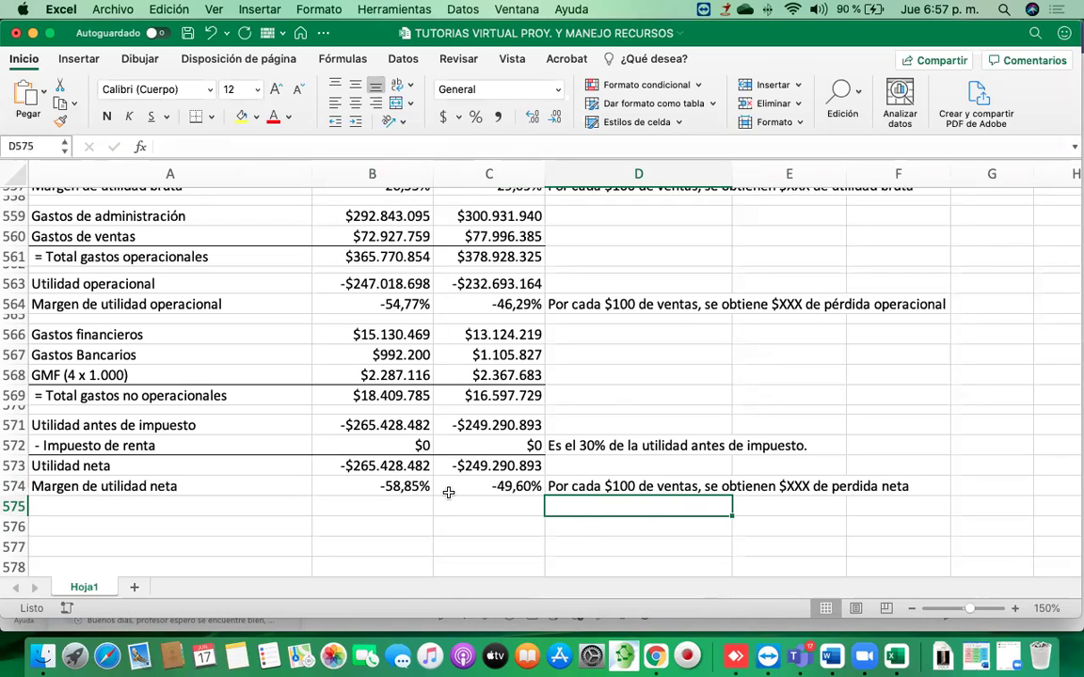
pyautogui.click(661, 544)
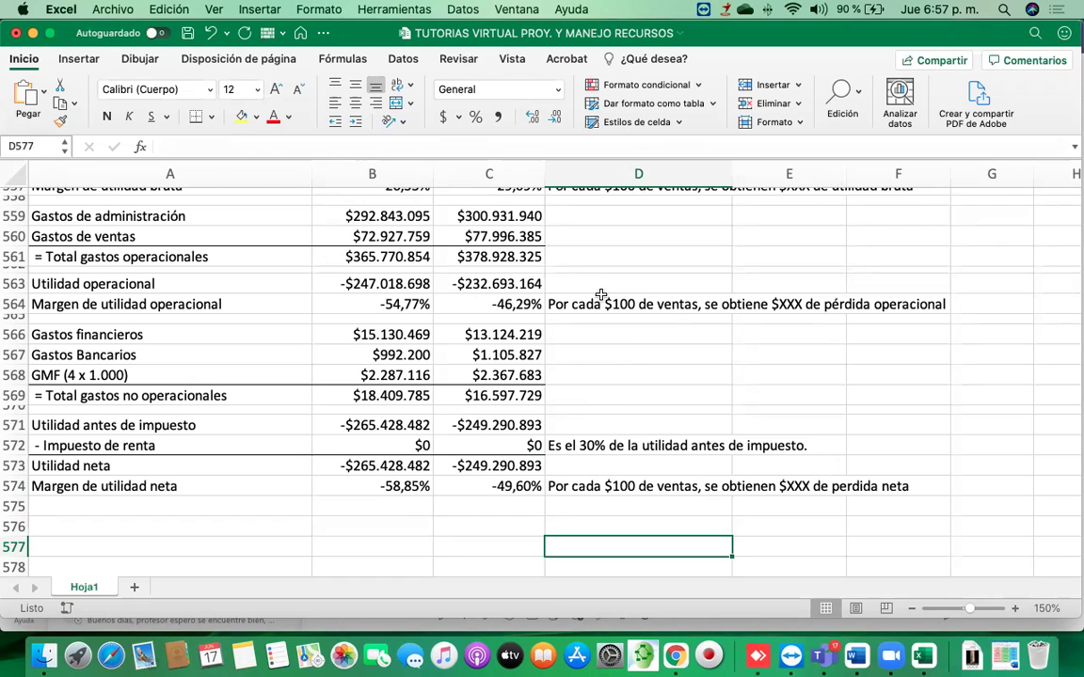
# Review the income statement's margins and the Año 1 raw material, direct labour and indirect manufacturing costs in B548 to B550
pyautogui.scroll(2, 618, 317)
pyautogui.hscroll(2, 617, 317)
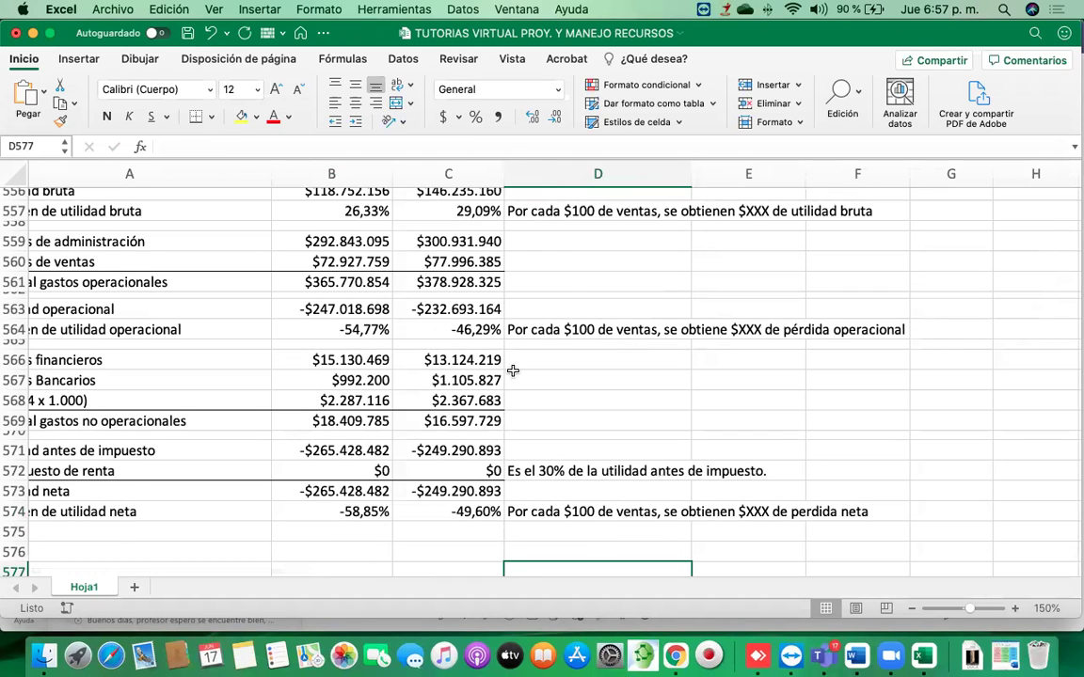
pyautogui.scroll(4, 510, 369)
pyautogui.hscroll(-2, 511, 369)
pyautogui.scroll(1, 513, 376)
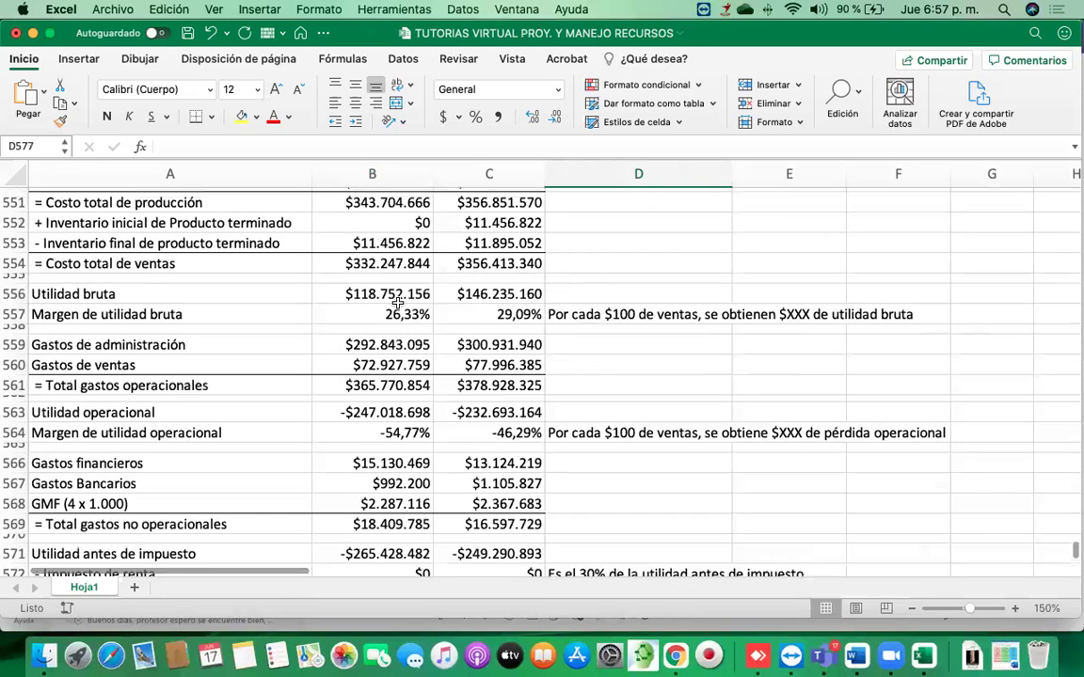
pyautogui.scroll(4, 478, 410)
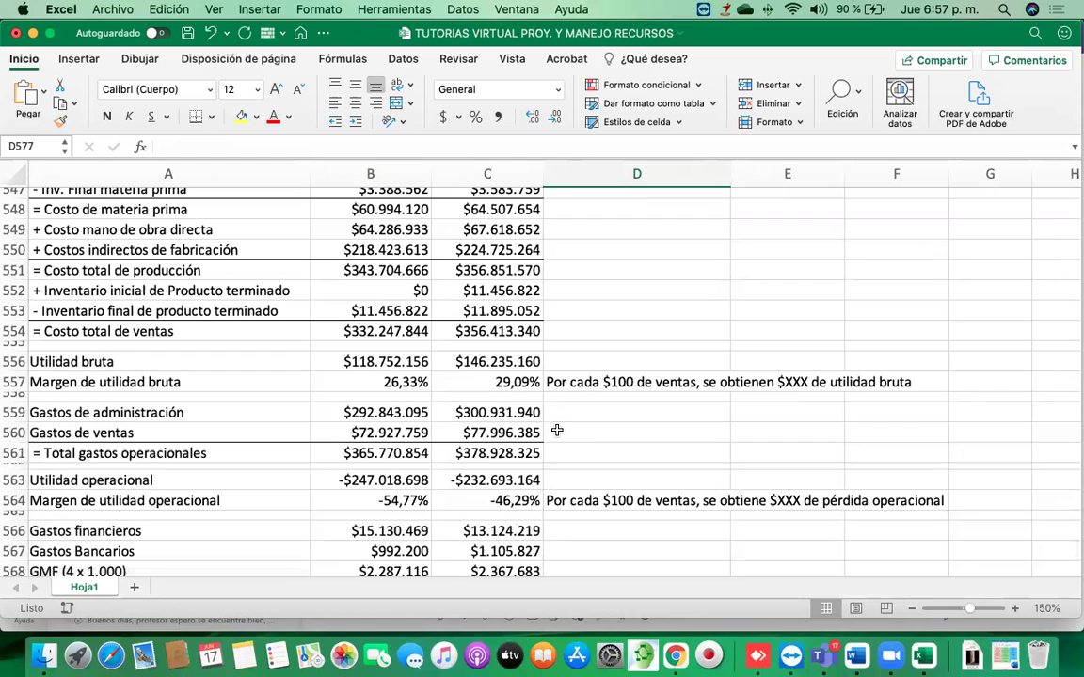
pyautogui.scroll(-2, 557, 430)
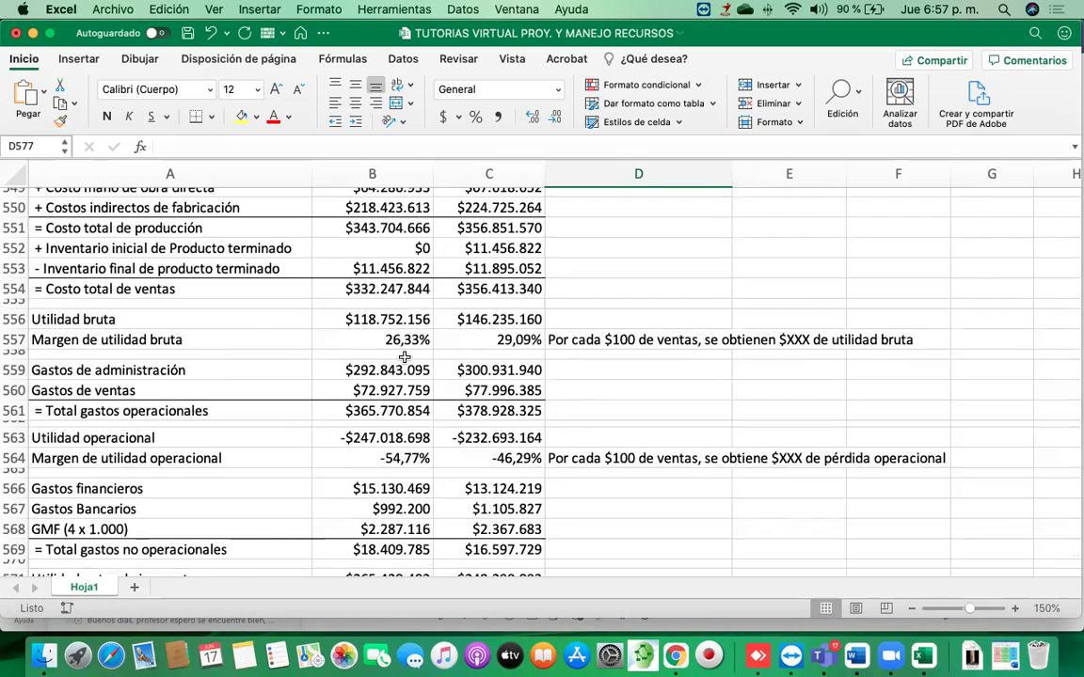
pyautogui.scroll(3, 404, 358)
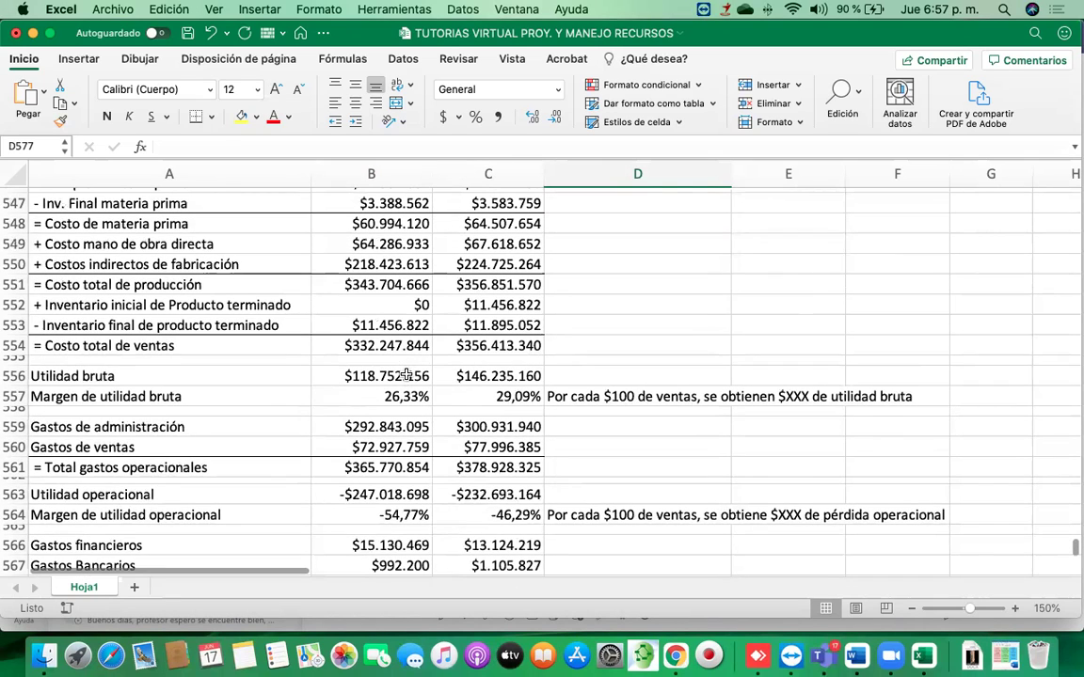
pyautogui.scroll(3, 405, 375)
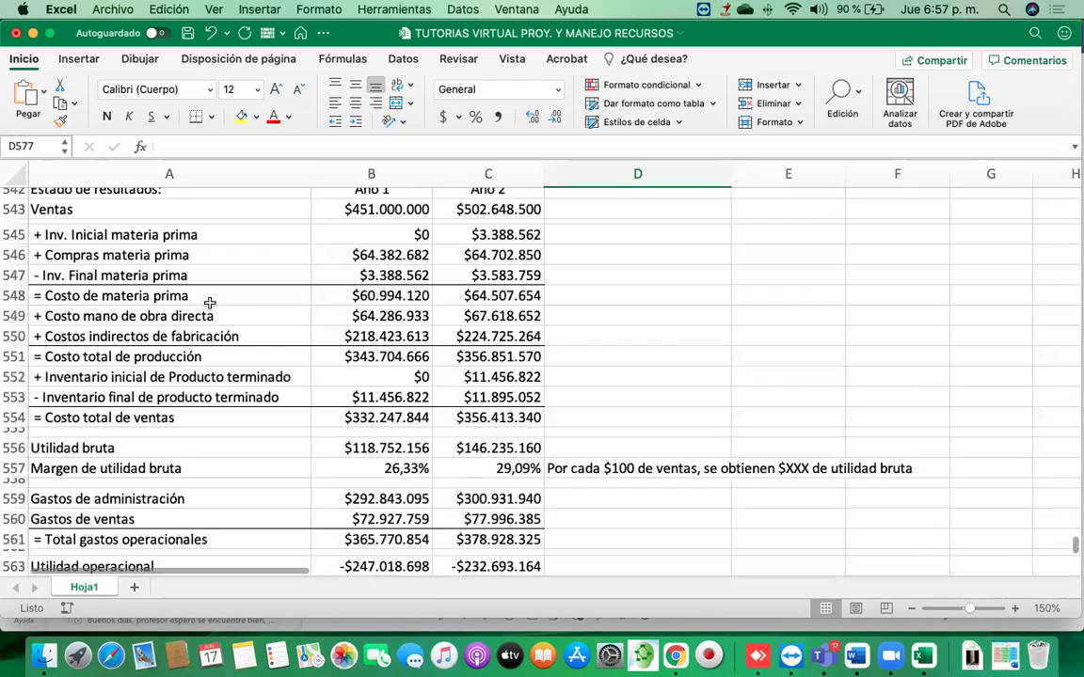
pyautogui.click(379, 336)
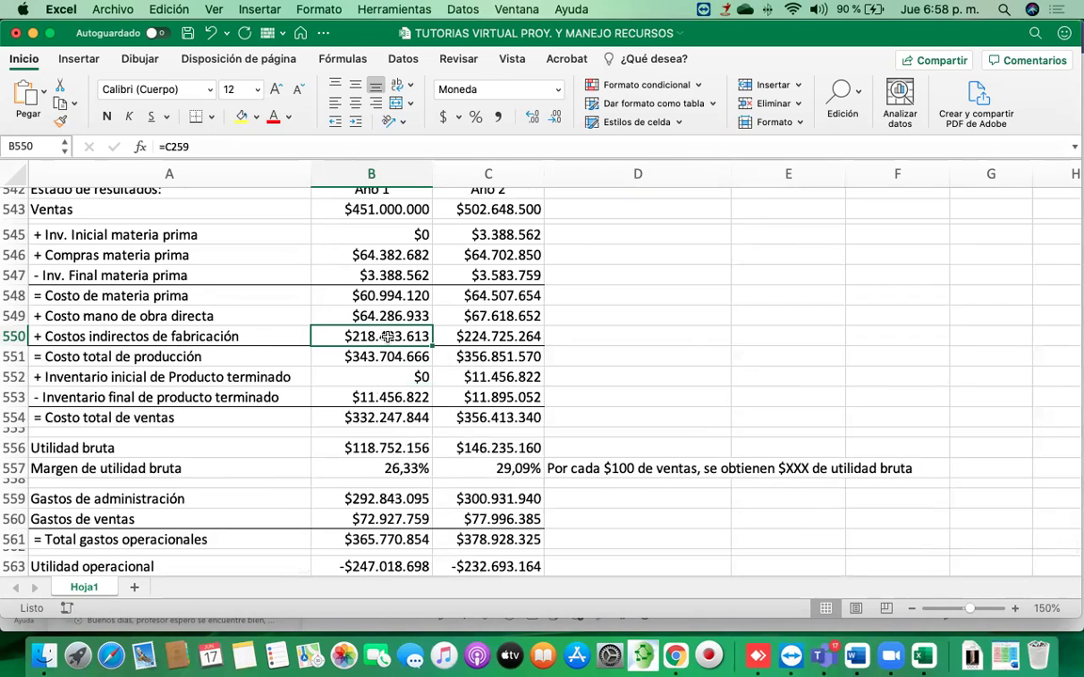
pyautogui.click(377, 295)
pyautogui.click(377, 316)
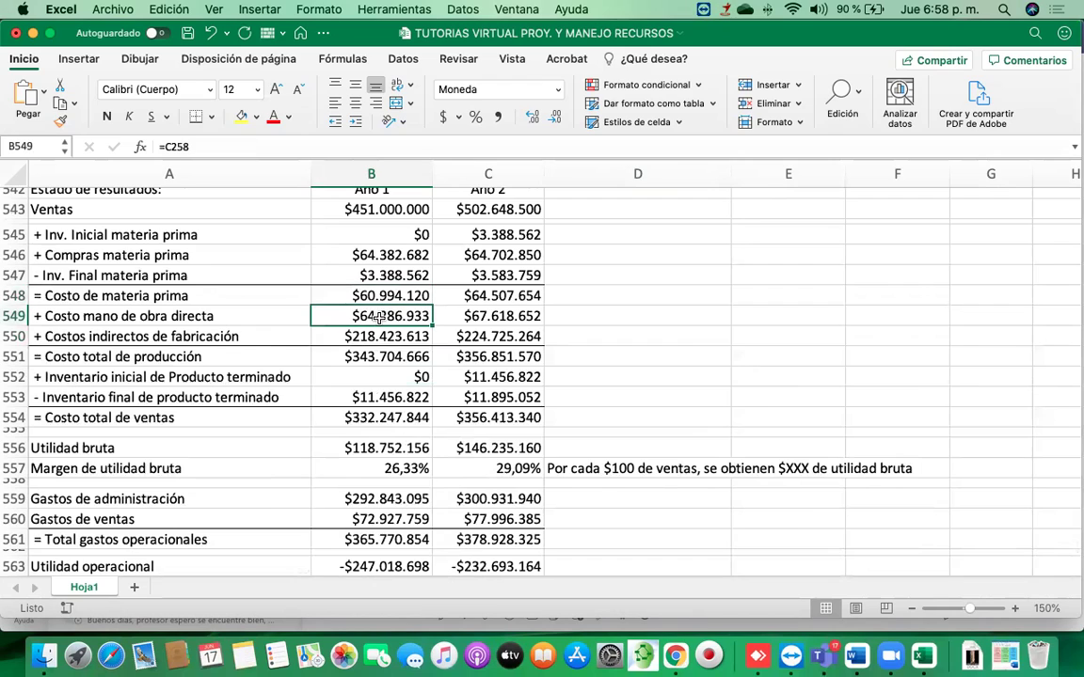
pyautogui.press('Down')
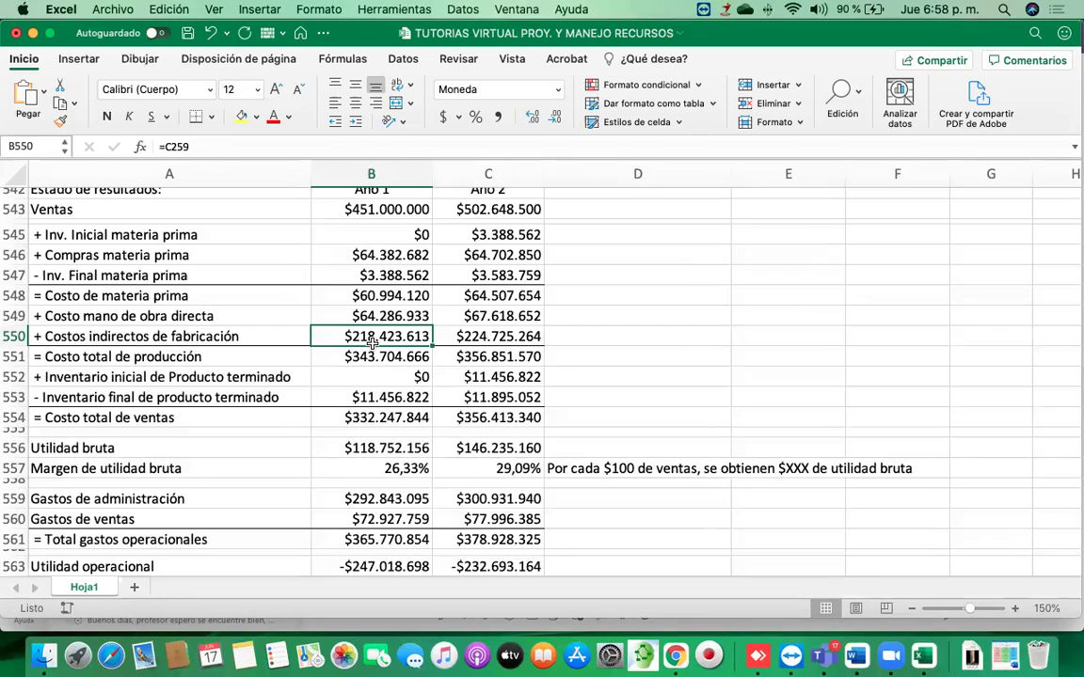
# Examine the Año 1 items of the Resumen de los CIF table, from Costo MOI and Arriendo Bodega to Costo mantenimiento
pyautogui.scroll(15, 390, 344)
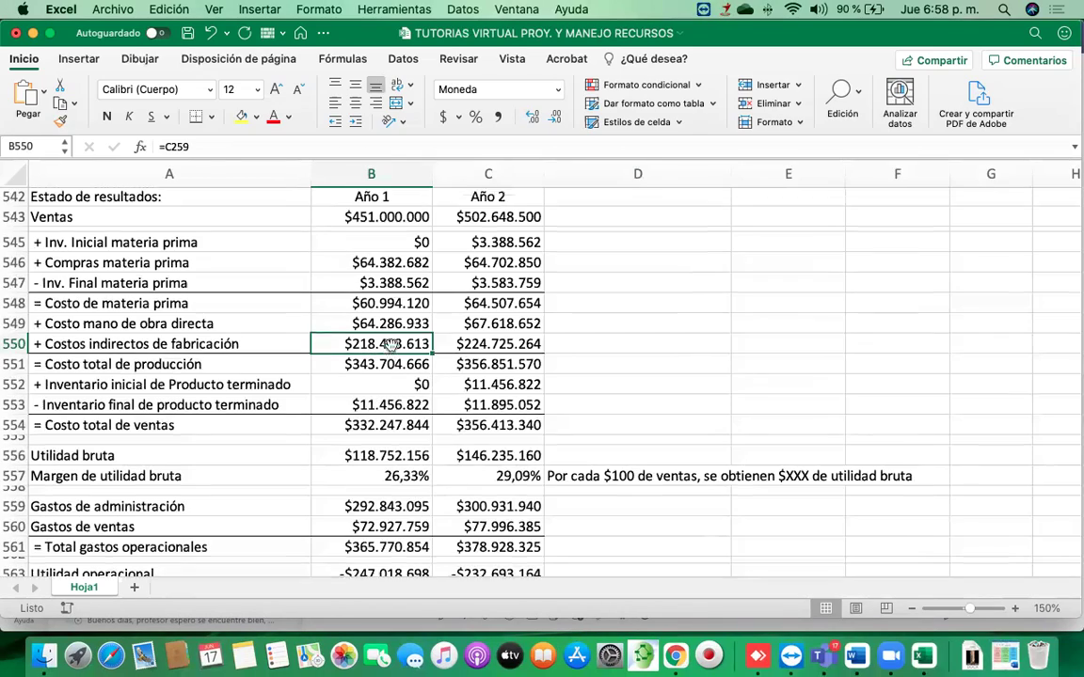
pyautogui.scroll(15, 390, 345)
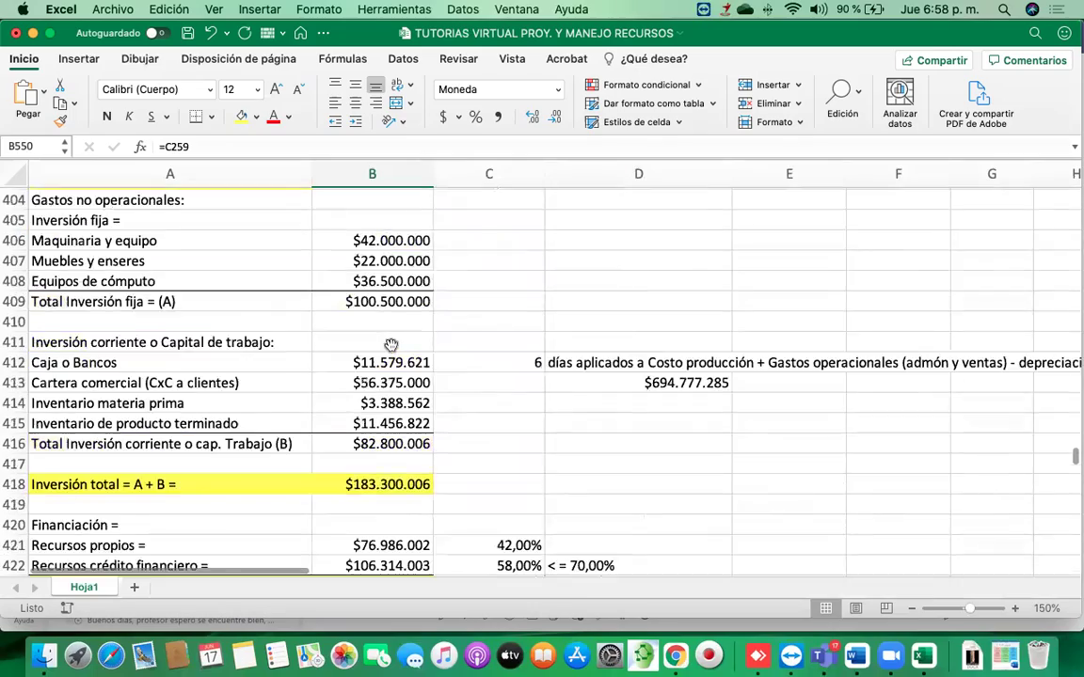
pyautogui.scroll(8, 390, 345)
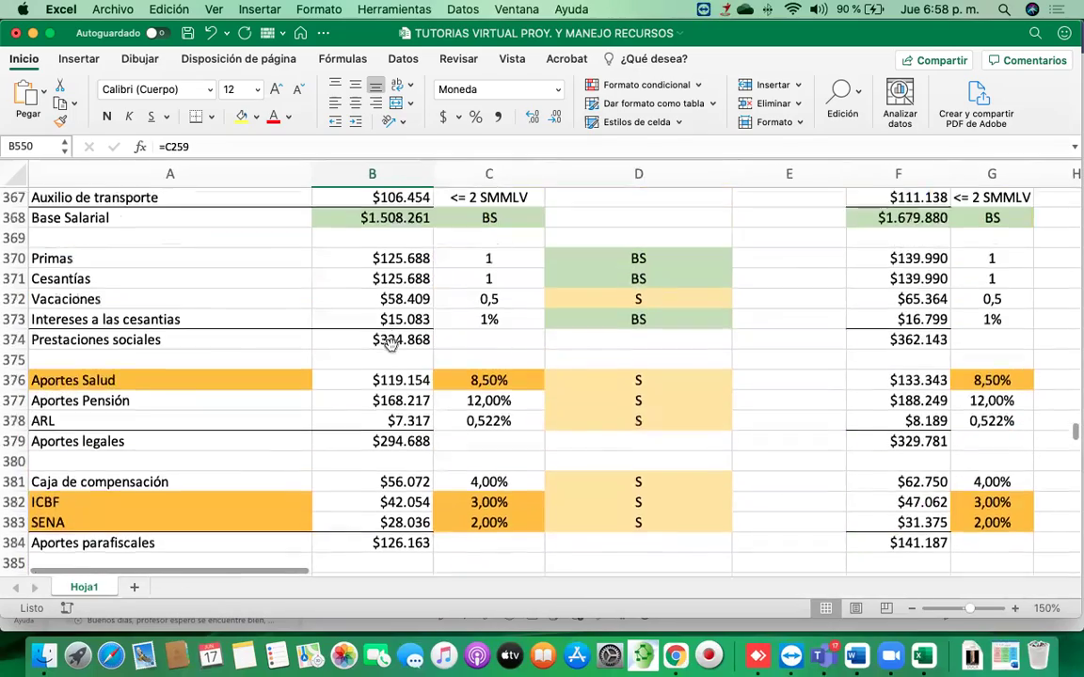
pyautogui.scroll(10, 391, 346)
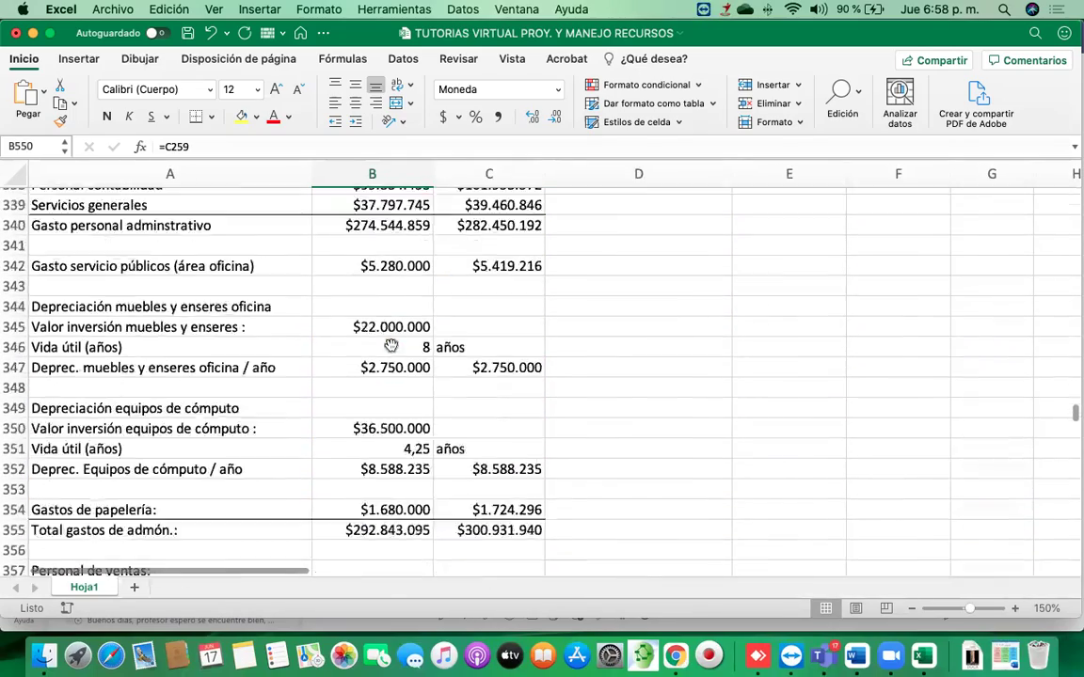
pyautogui.scroll(16, 390, 345)
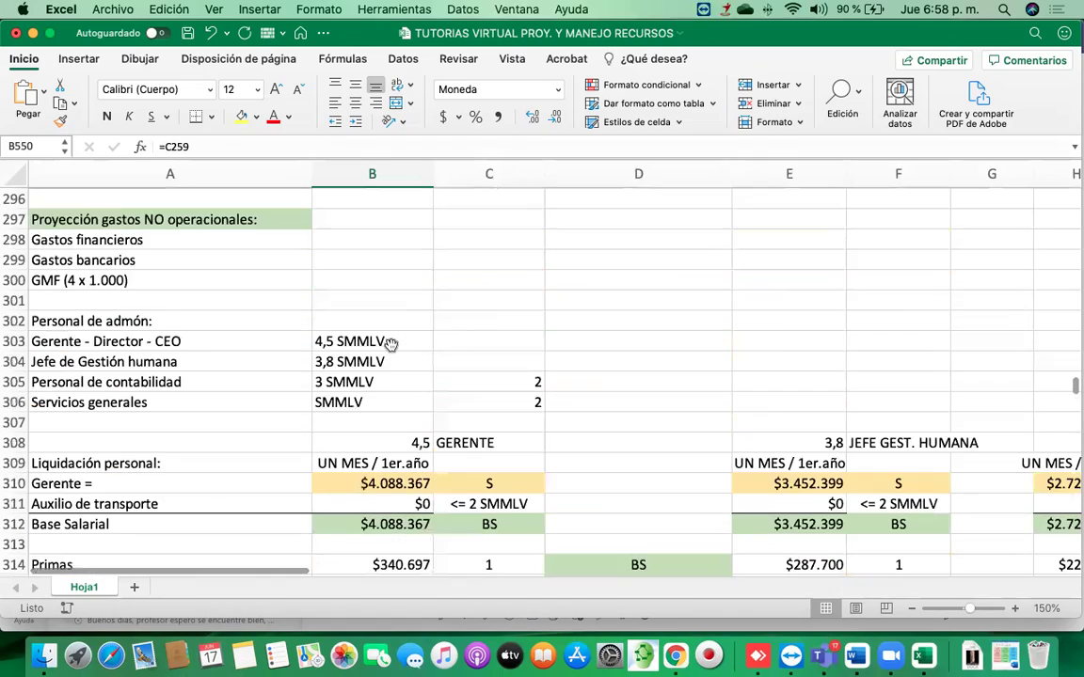
pyautogui.scroll(9, 391, 346)
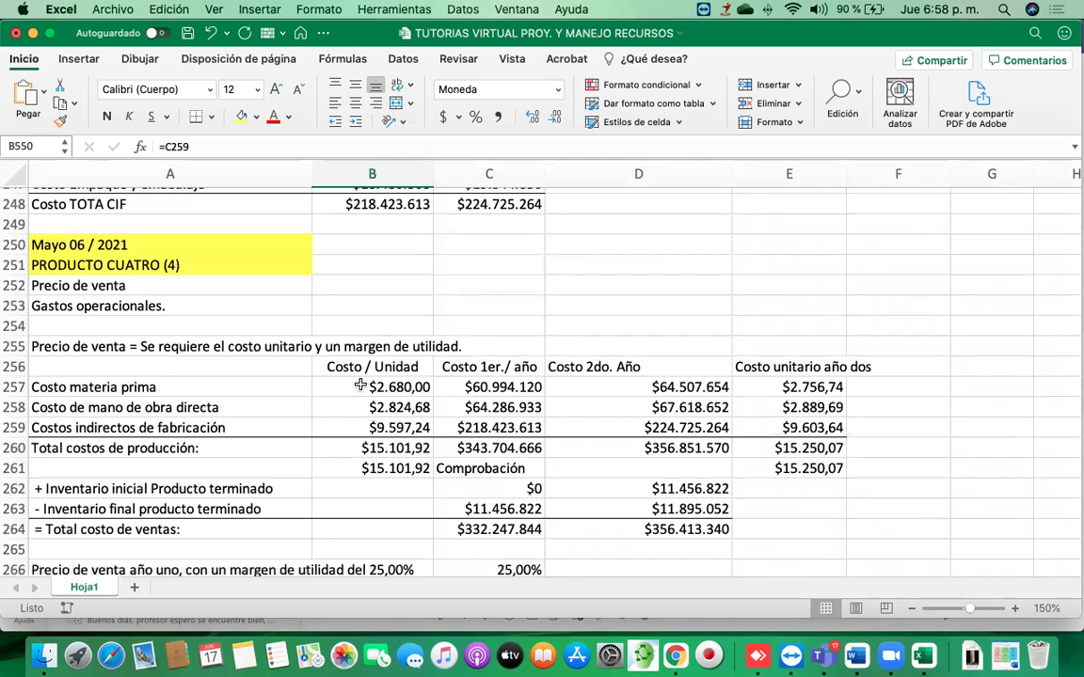
pyautogui.scroll(5, 334, 344)
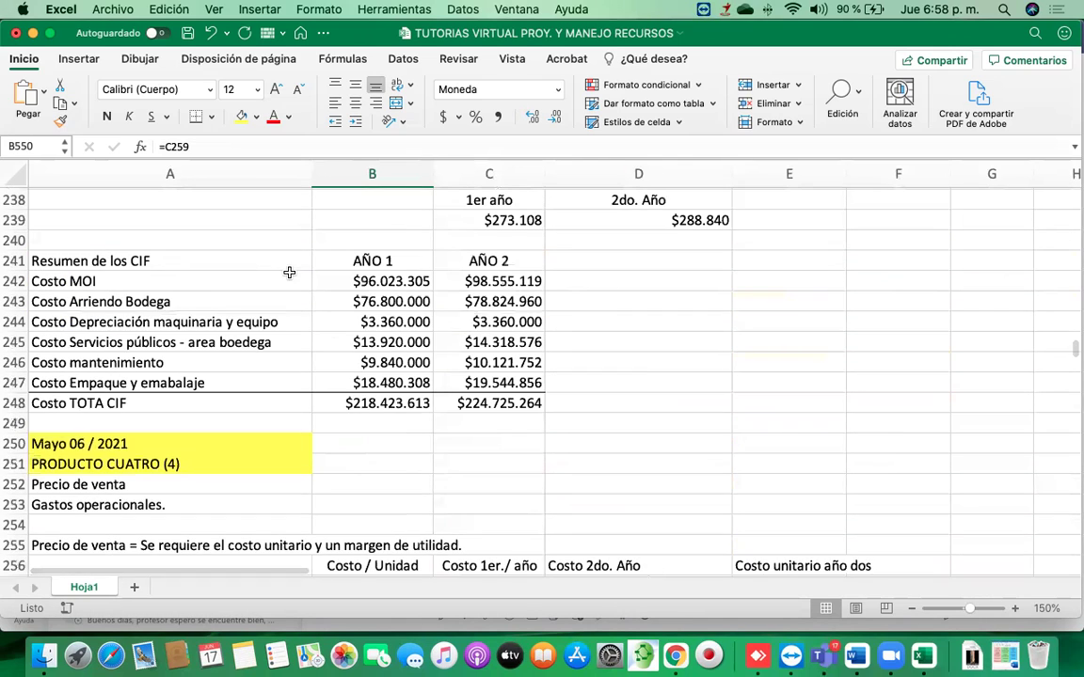
pyautogui.click(372, 283)
pyautogui.click(367, 301)
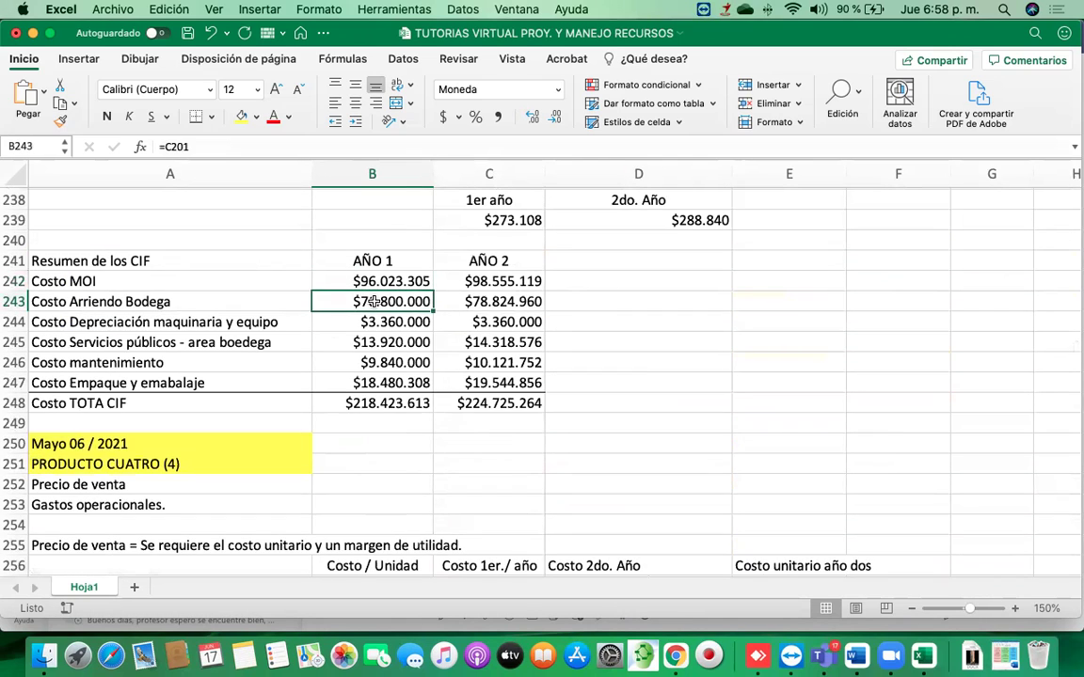
pyautogui.click(371, 324)
pyautogui.click(370, 343)
pyautogui.click(371, 364)
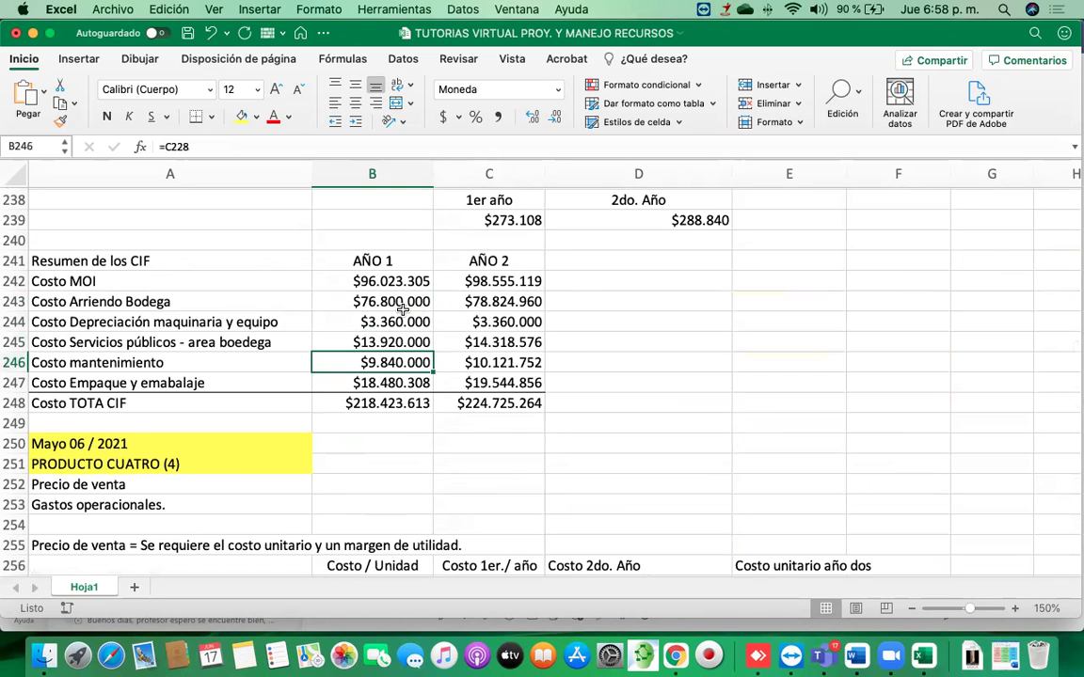
pyautogui.click(377, 281)
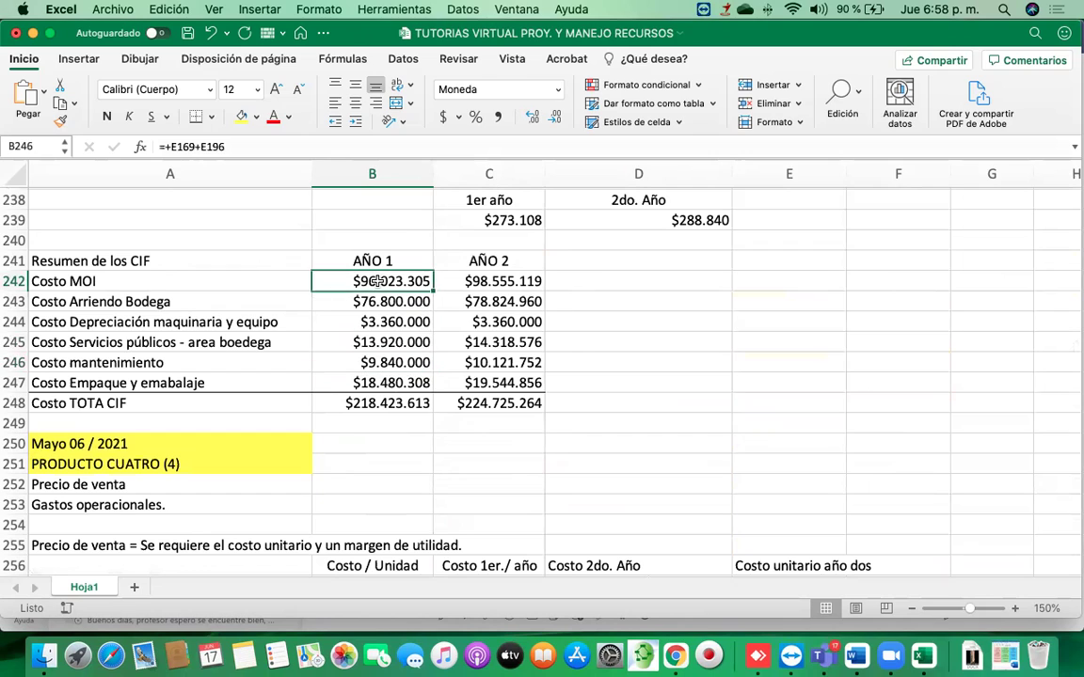
pyautogui.click(400, 299)
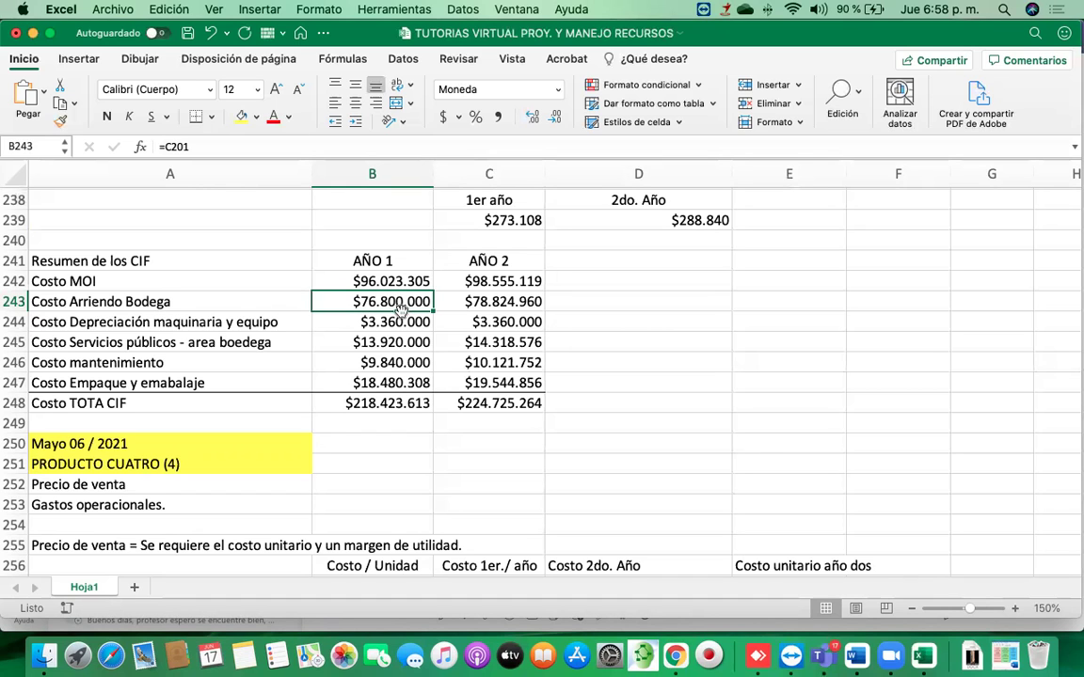
# Return to the Estado de resultados and examine the Año 1 Margen de utilidad bruta in B557
pyautogui.scroll(-20, 400, 310)
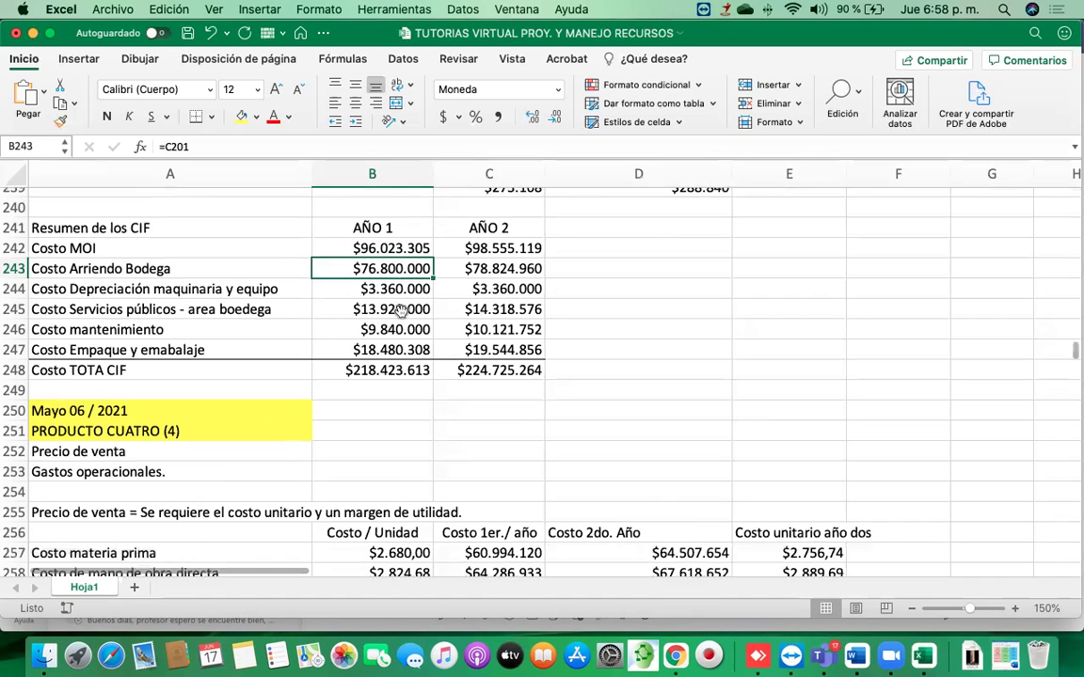
pyautogui.hscroll(1, 401, 311)
pyautogui.scroll(-20, 401, 310)
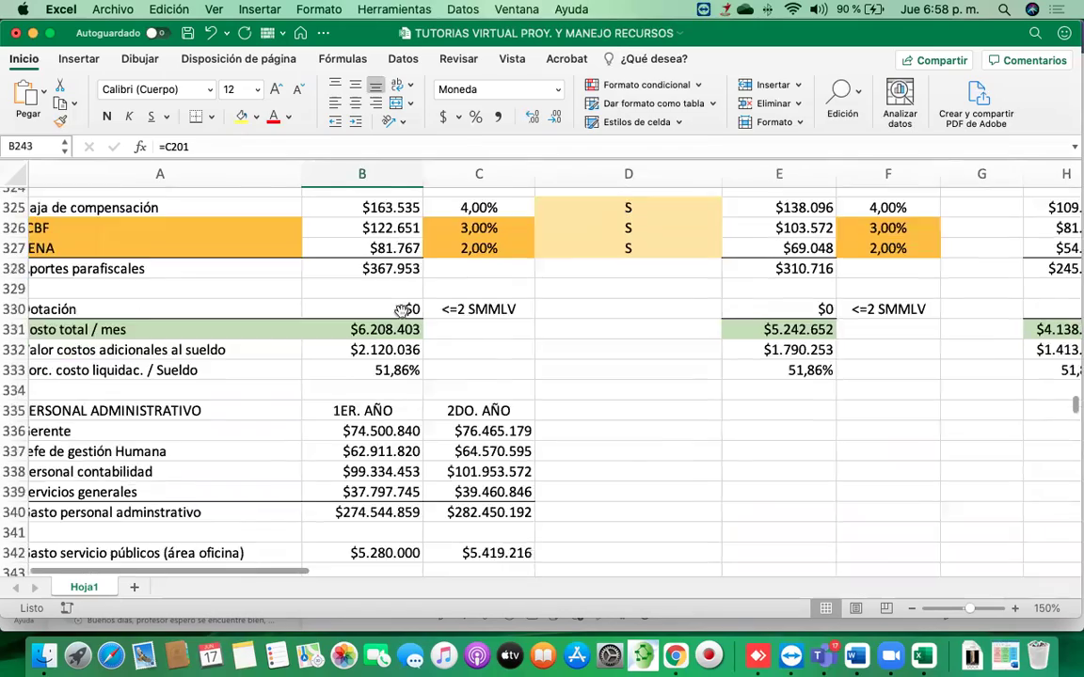
pyautogui.scroll(-20, 401, 310)
pyautogui.hscroll(1, 401, 311)
pyautogui.scroll(-15, 401, 311)
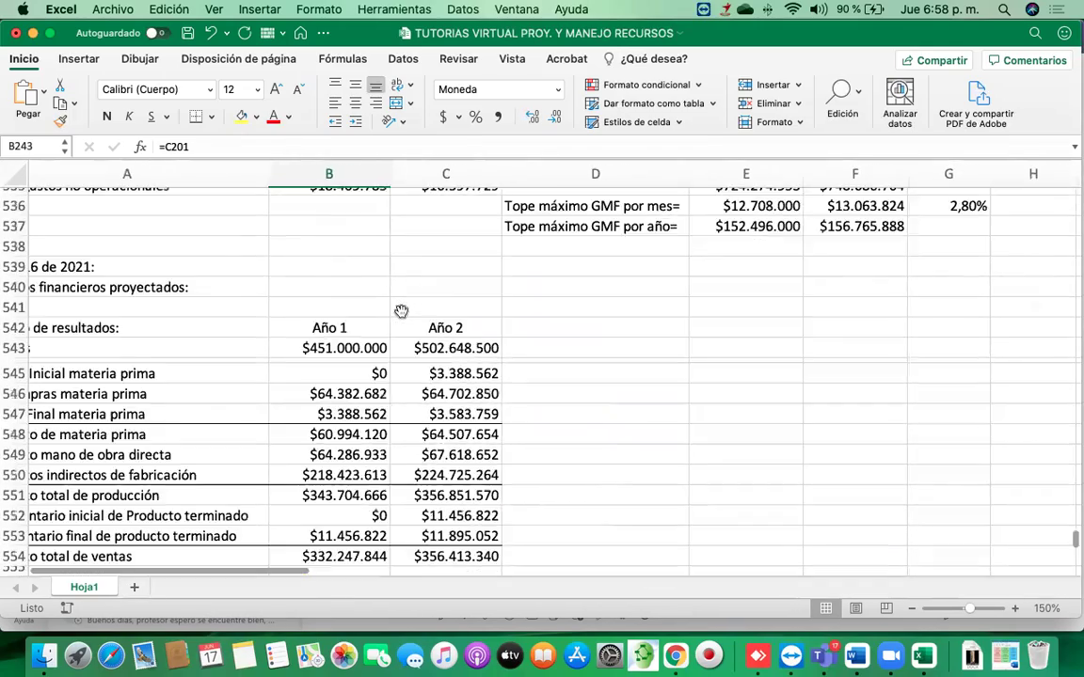
pyautogui.hscroll(-2, 401, 310)
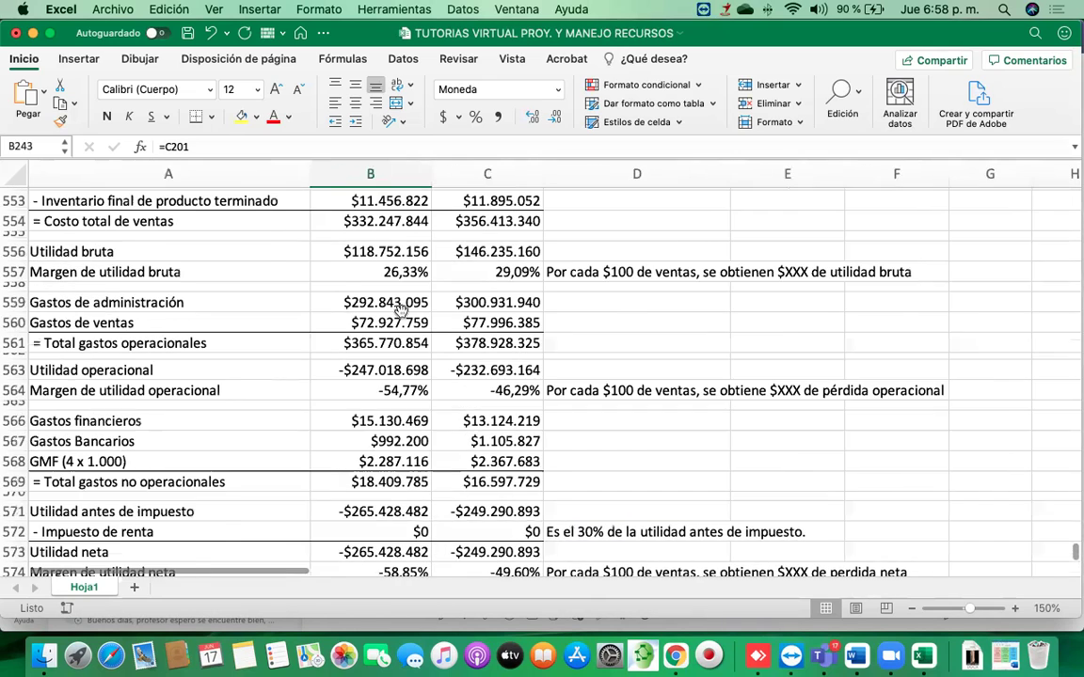
pyautogui.scroll(3, 401, 311)
pyautogui.scroll(-1, 400, 310)
pyautogui.scroll(3, 401, 311)
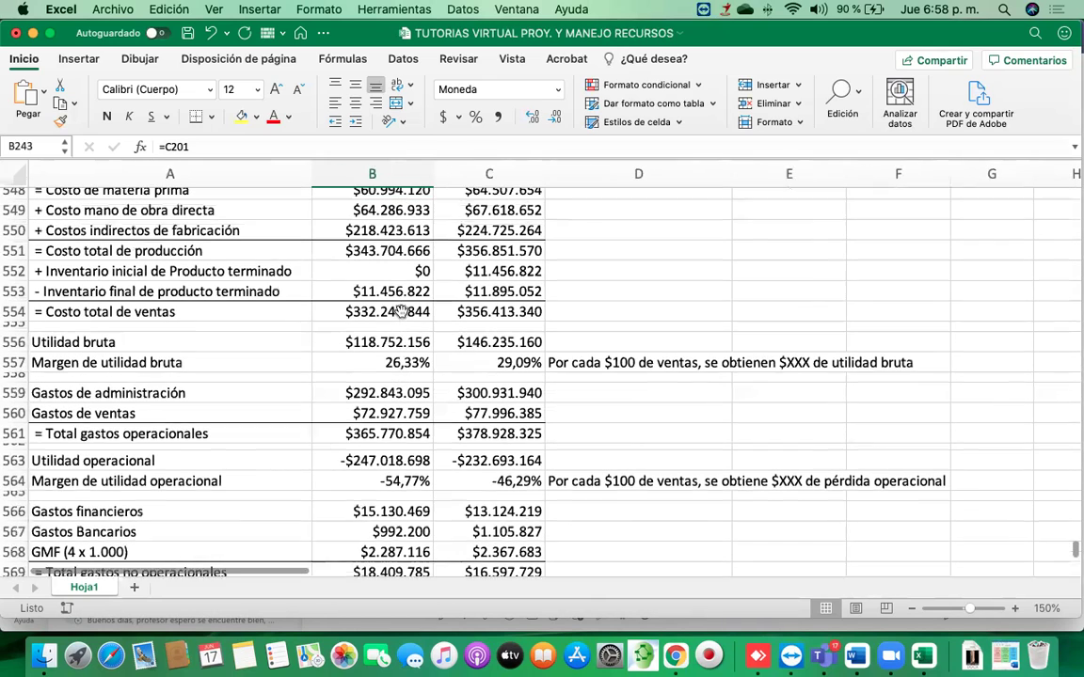
pyautogui.scroll(2, 401, 311)
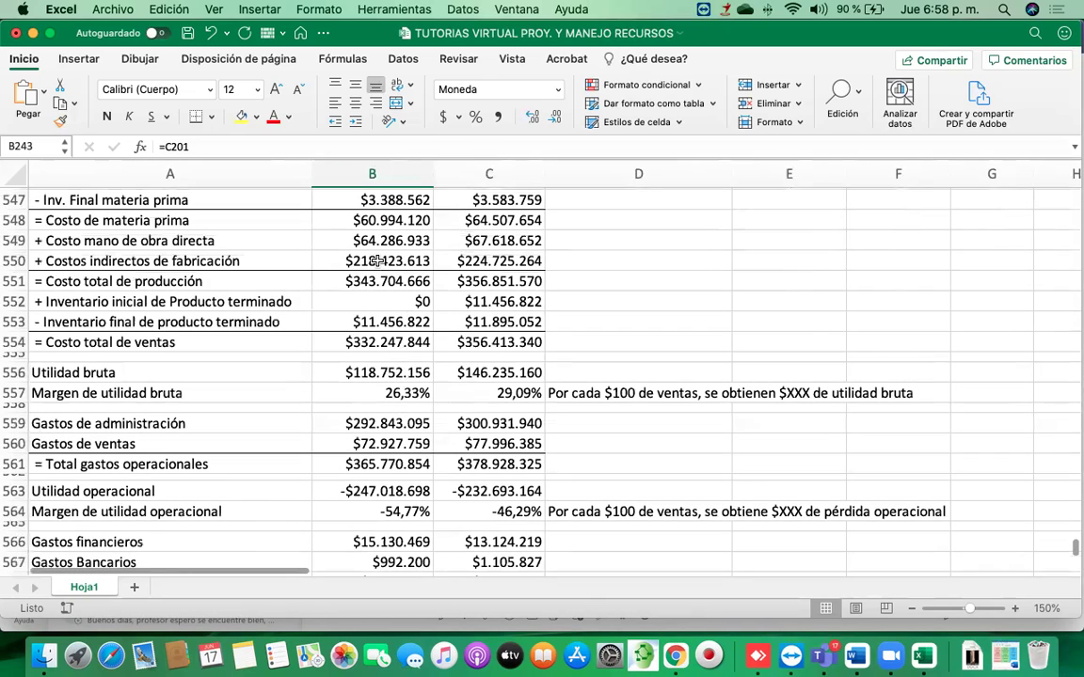
pyautogui.click(393, 393)
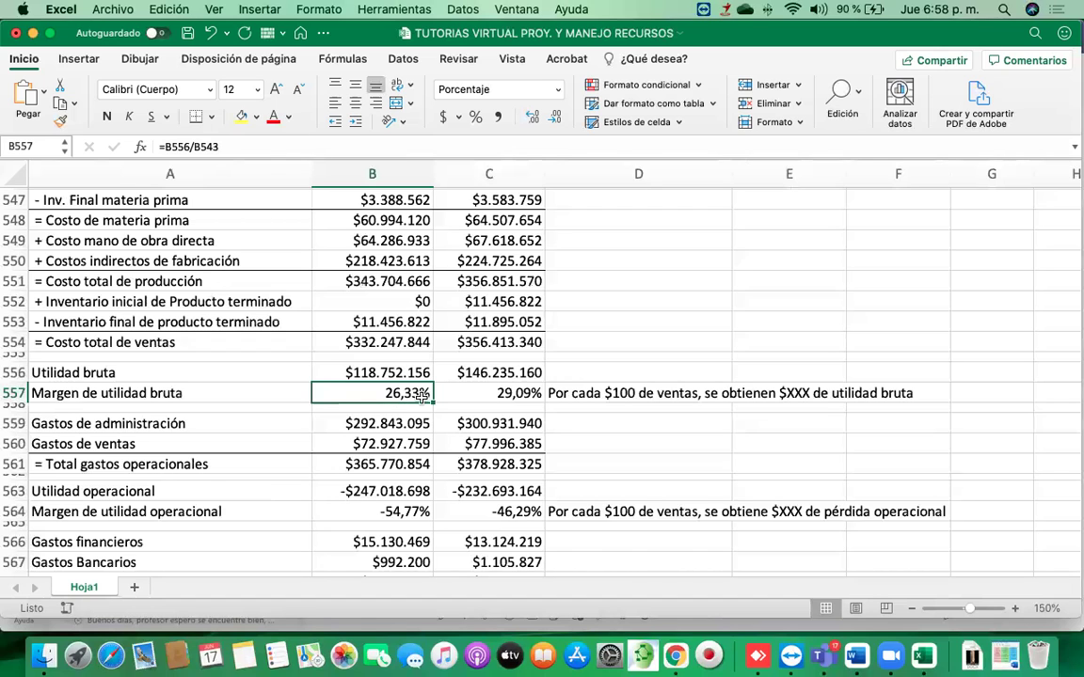
# Compare the Año 1 Utilidad bruta in B556 with the Gastos de administración in B559
pyautogui.scroll(-2, 400, 400)
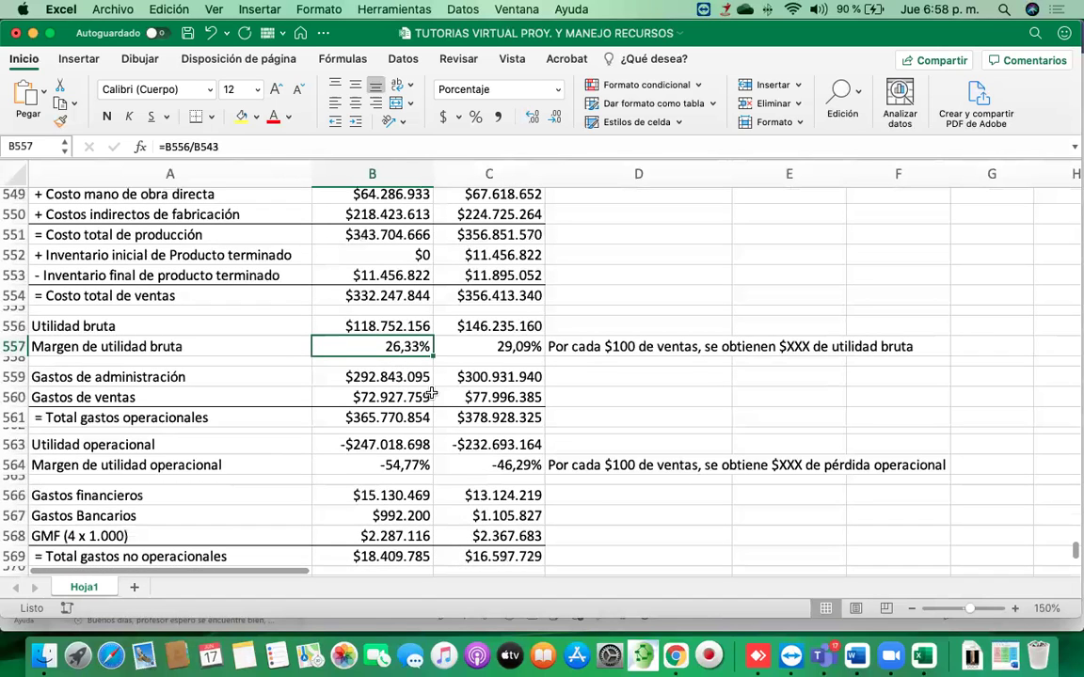
pyautogui.click(381, 377)
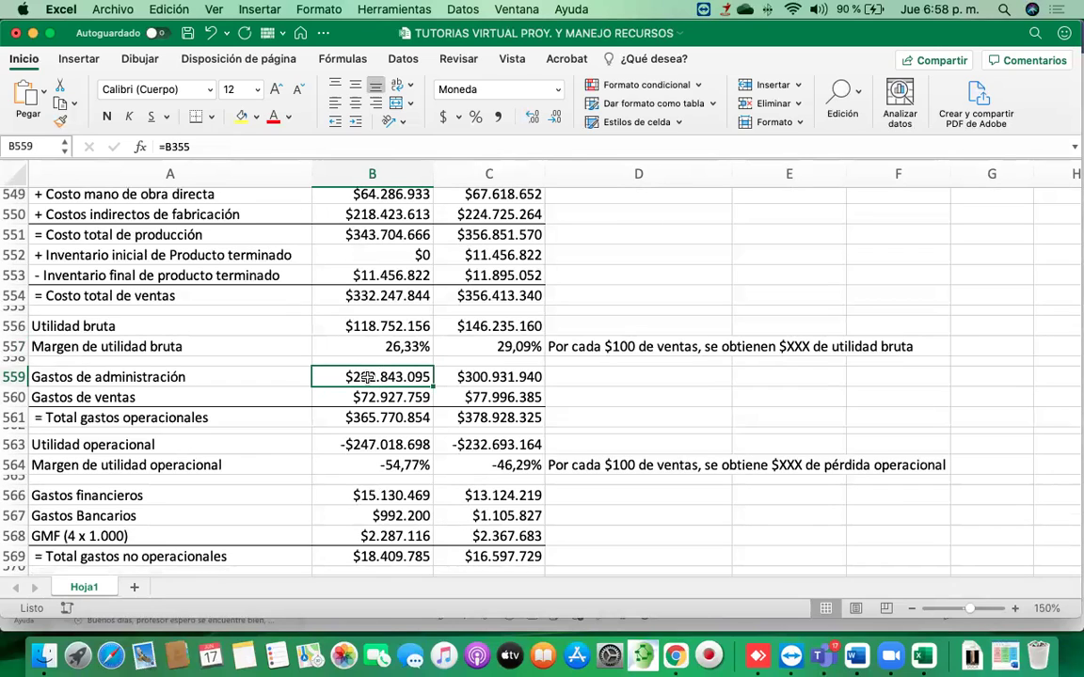
pyautogui.click(362, 326)
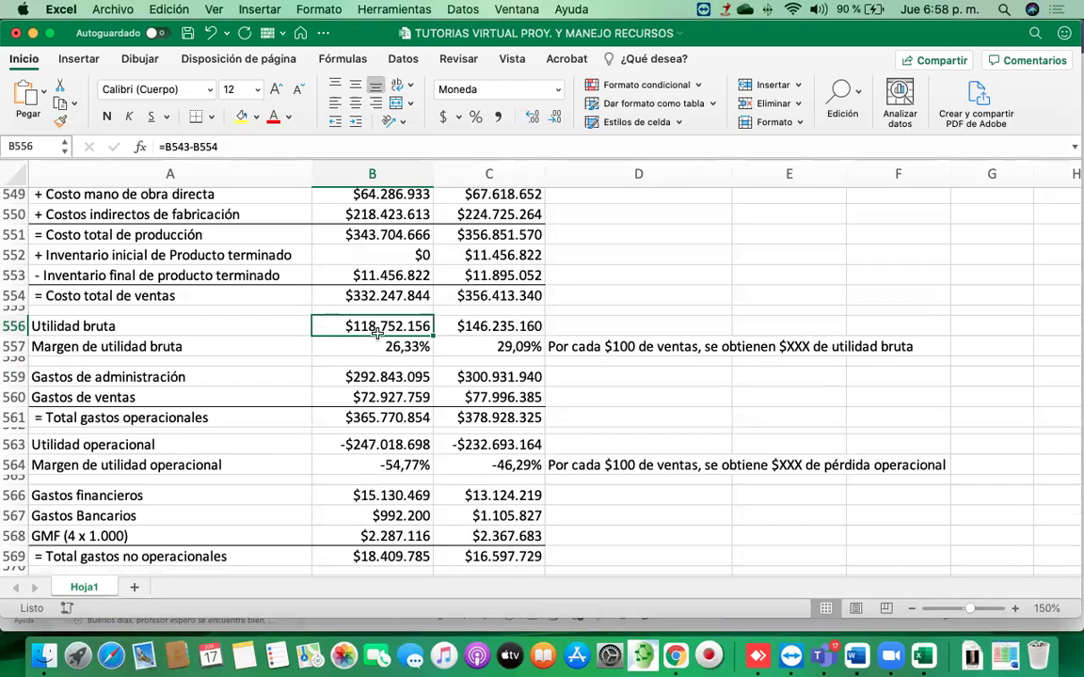
pyautogui.click(376, 372)
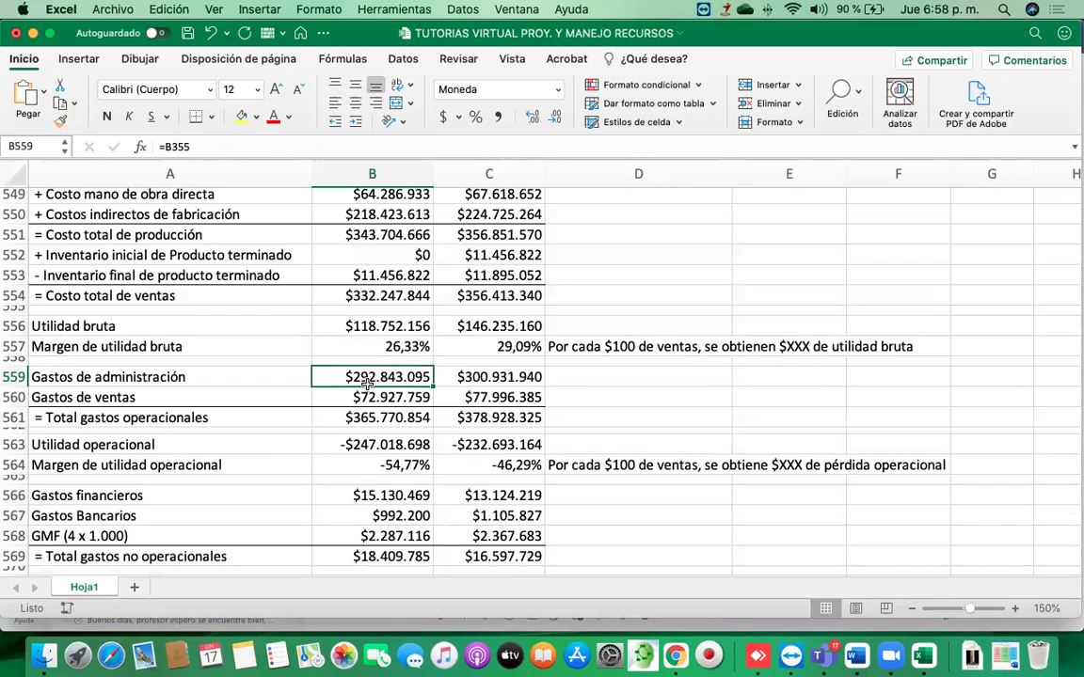
# Trace the Año 1 Gastos de administración to its source, Total gastos de admón. in B355
pyautogui.scroll(20, 388, 358)
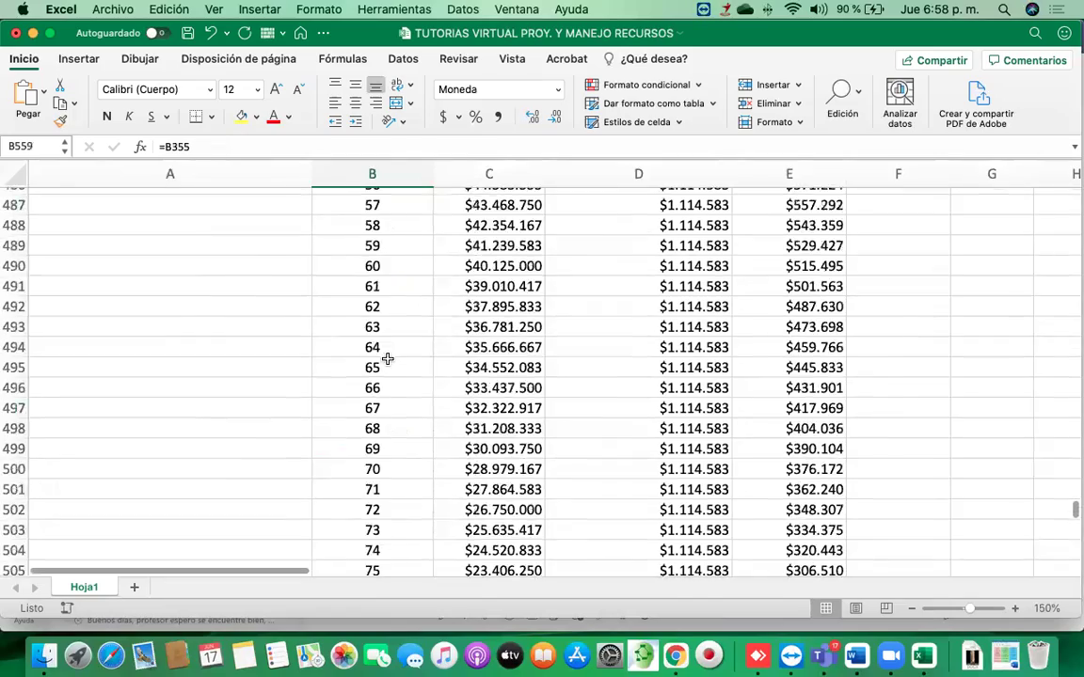
pyautogui.scroll(10, 388, 361)
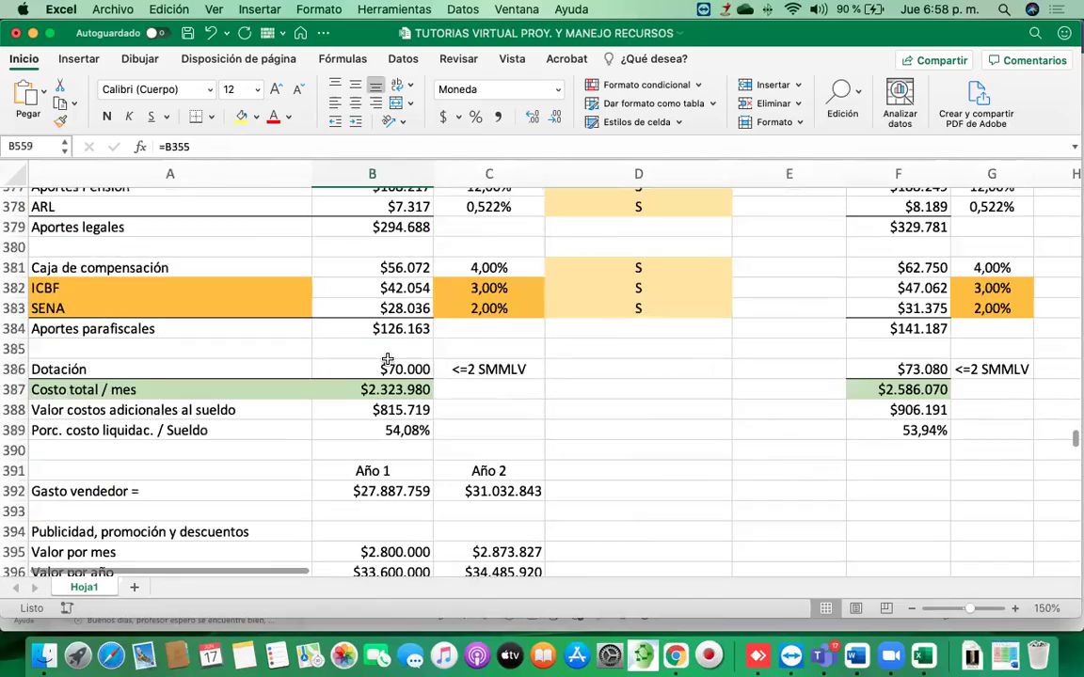
pyautogui.scroll(15, 387, 358)
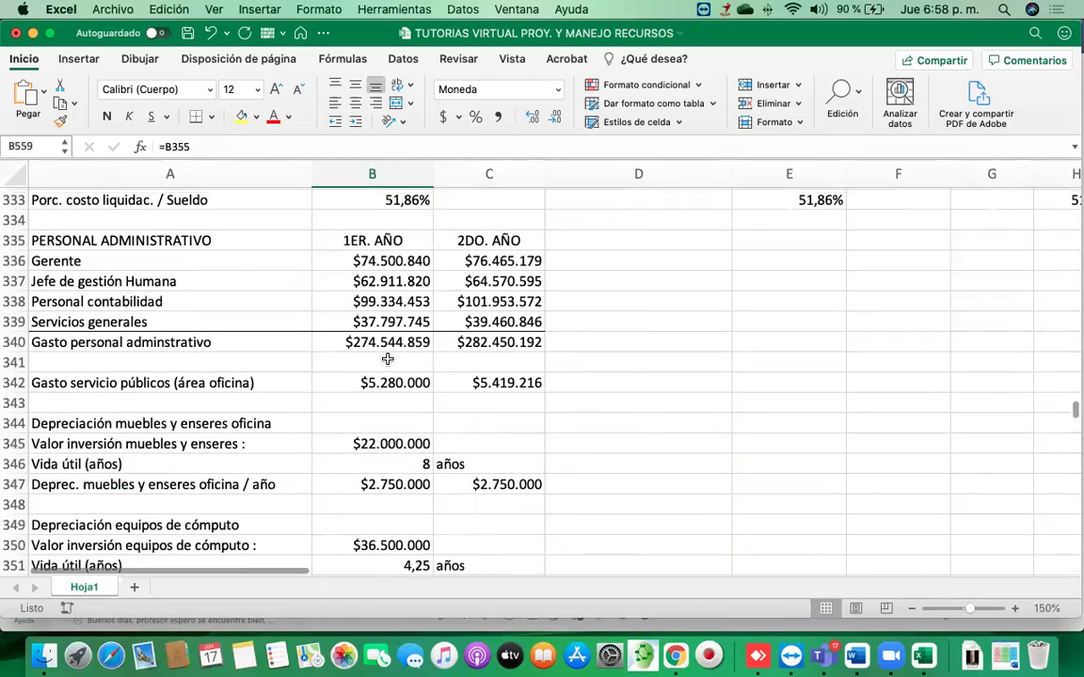
pyautogui.scroll(-3, 387, 358)
pyautogui.click(381, 480)
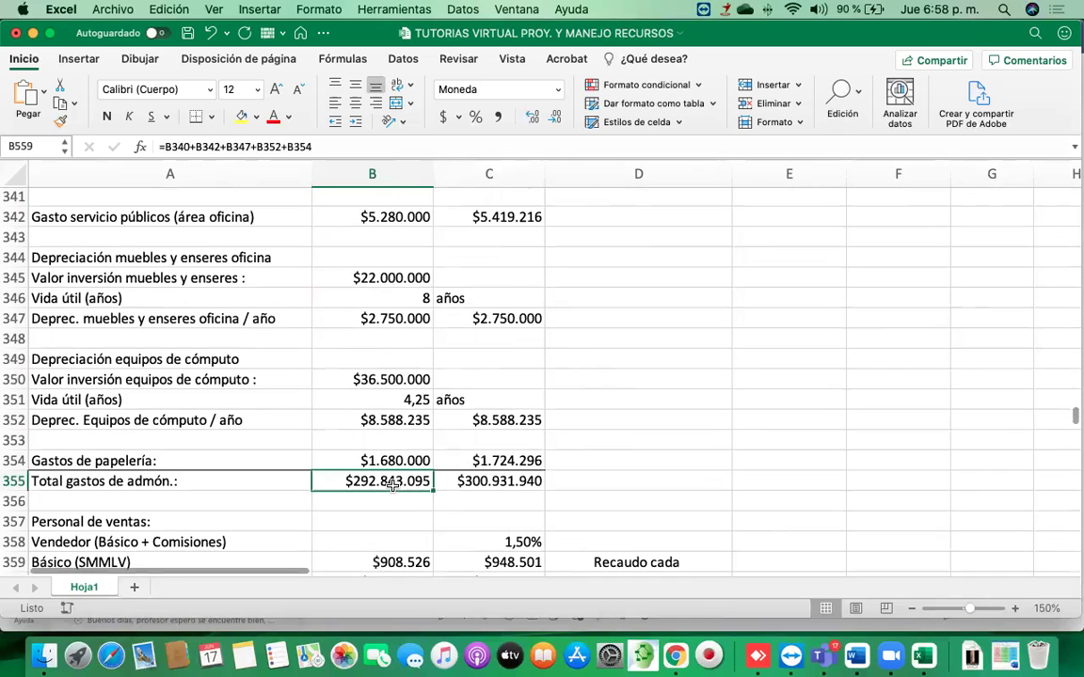
# Examine the first-year PERSONAL ADMINISTRATIVO costs in B336 to B339, from Gerente to Servicios generales, and their total in B340
pyautogui.scroll(3, 394, 439)
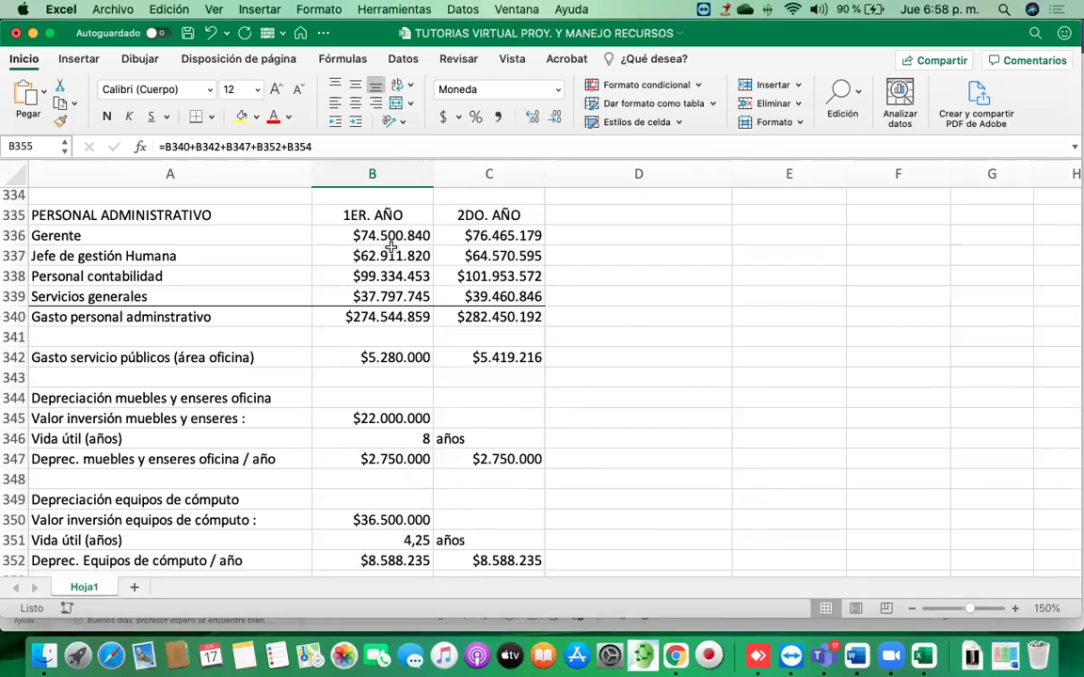
pyautogui.click(389, 275)
pyautogui.click(390, 235)
pyautogui.click(392, 258)
pyautogui.click(393, 276)
pyautogui.click(411, 301)
pyautogui.moveTo(350, 230); pyautogui.dragTo(389, 297)
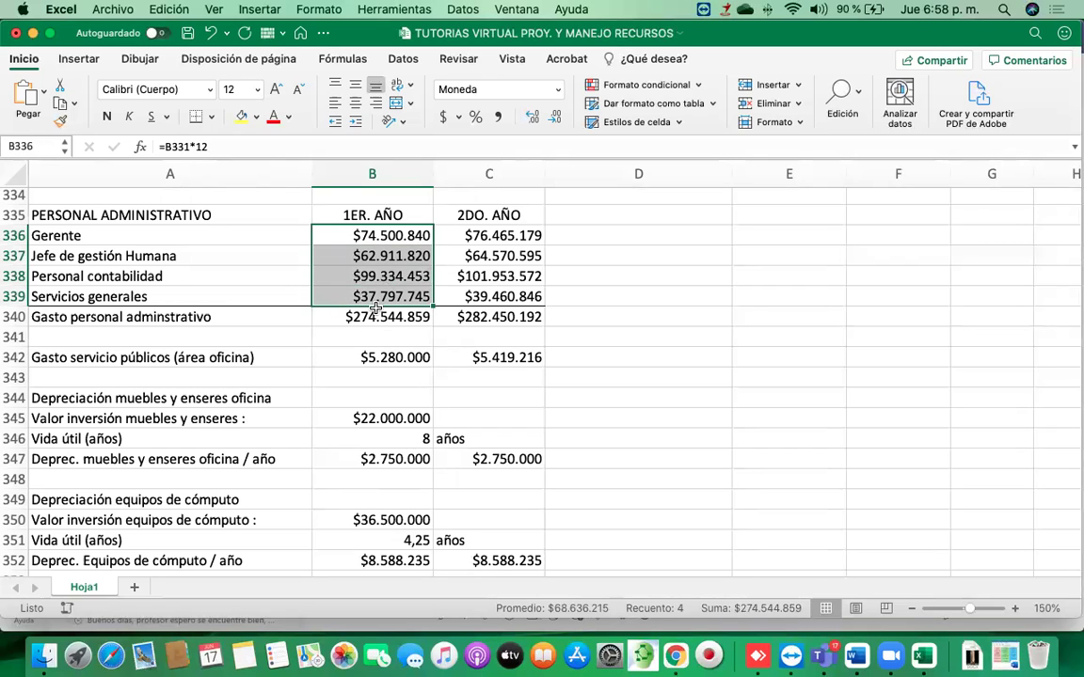
pyautogui.click(378, 315)
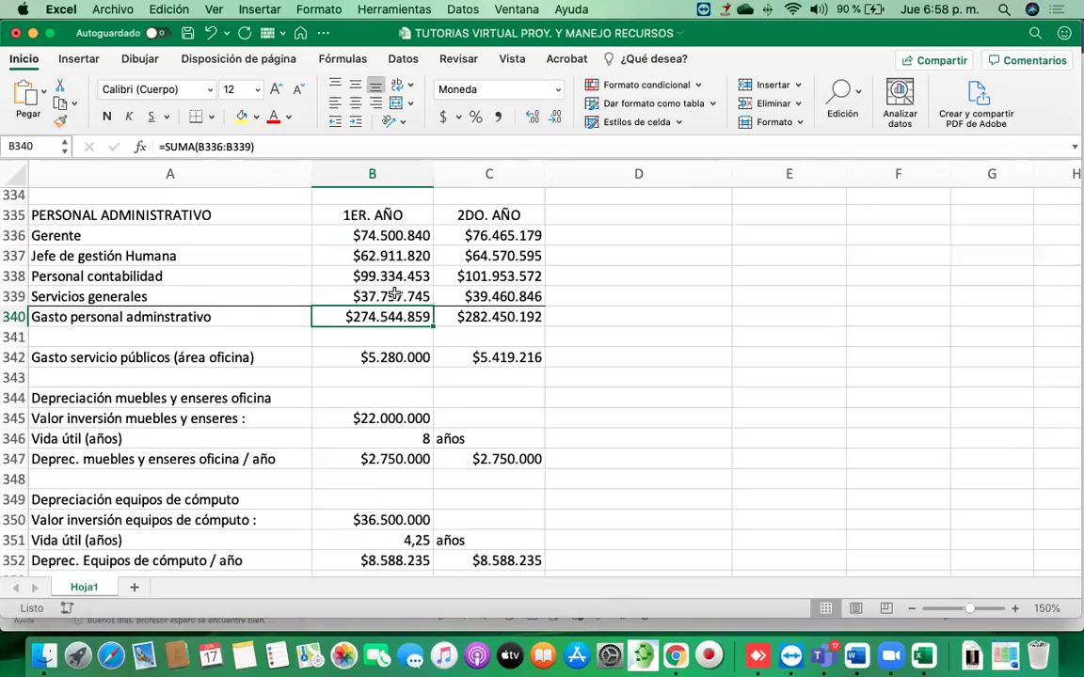
# Return to the income statement and examine the Año 1 operating expenses in B559:B560 and non-operating expenses in B566:B568
pyautogui.scroll(-20, 394, 293)
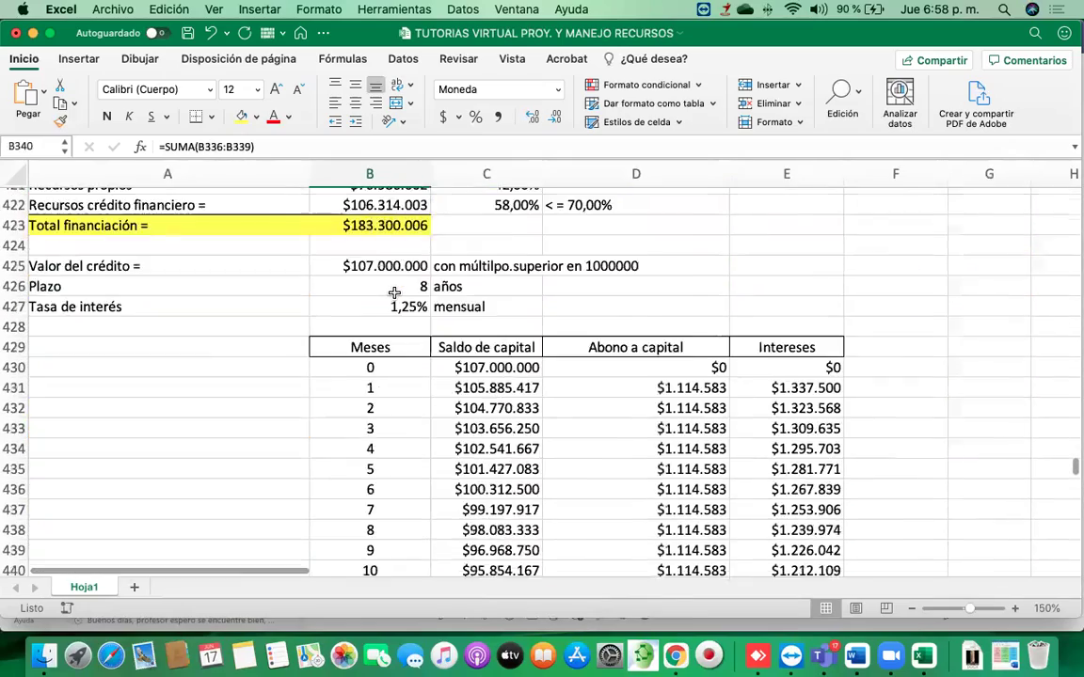
pyautogui.scroll(-20, 394, 293)
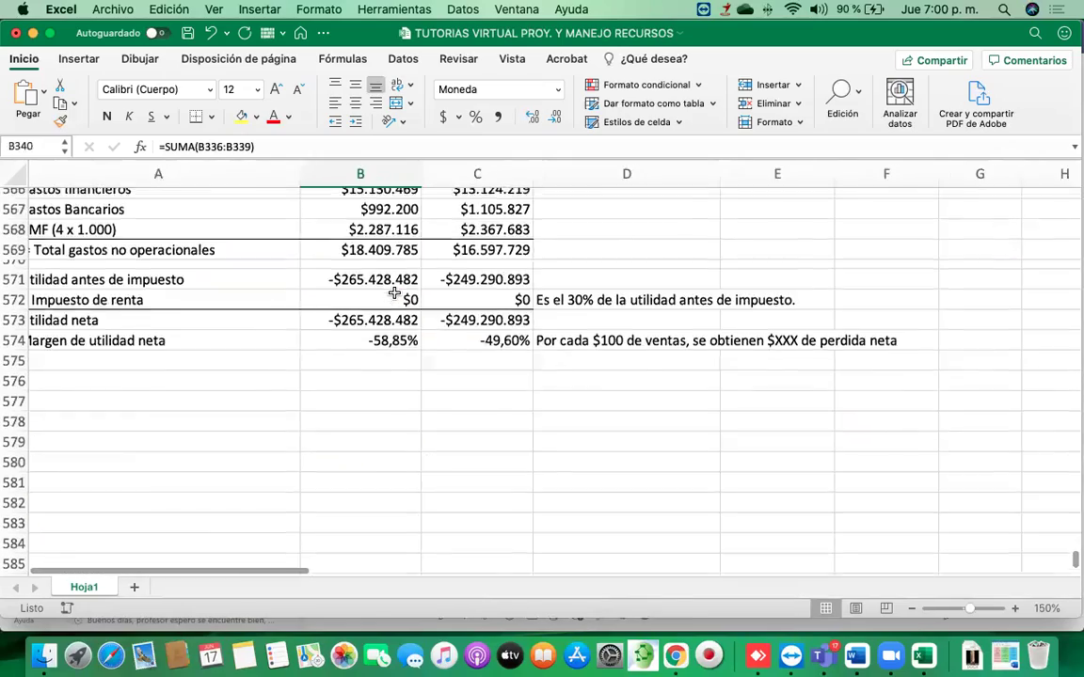
pyautogui.scroll(5, 394, 279)
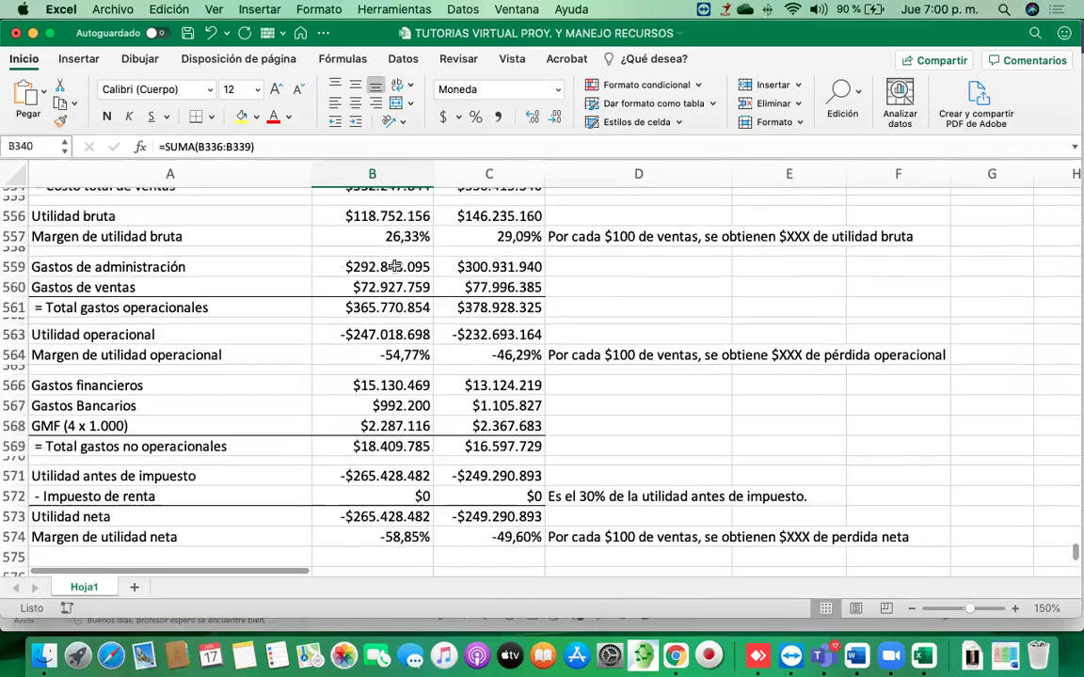
pyautogui.click(394, 267)
pyautogui.click(386, 287)
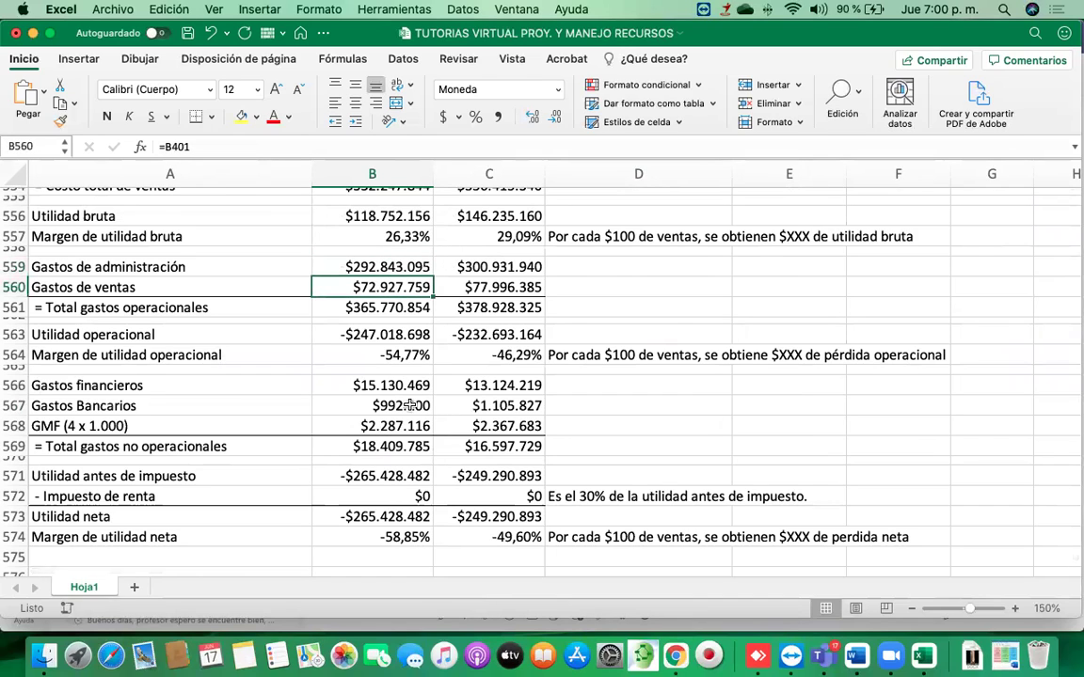
pyautogui.click(369, 386)
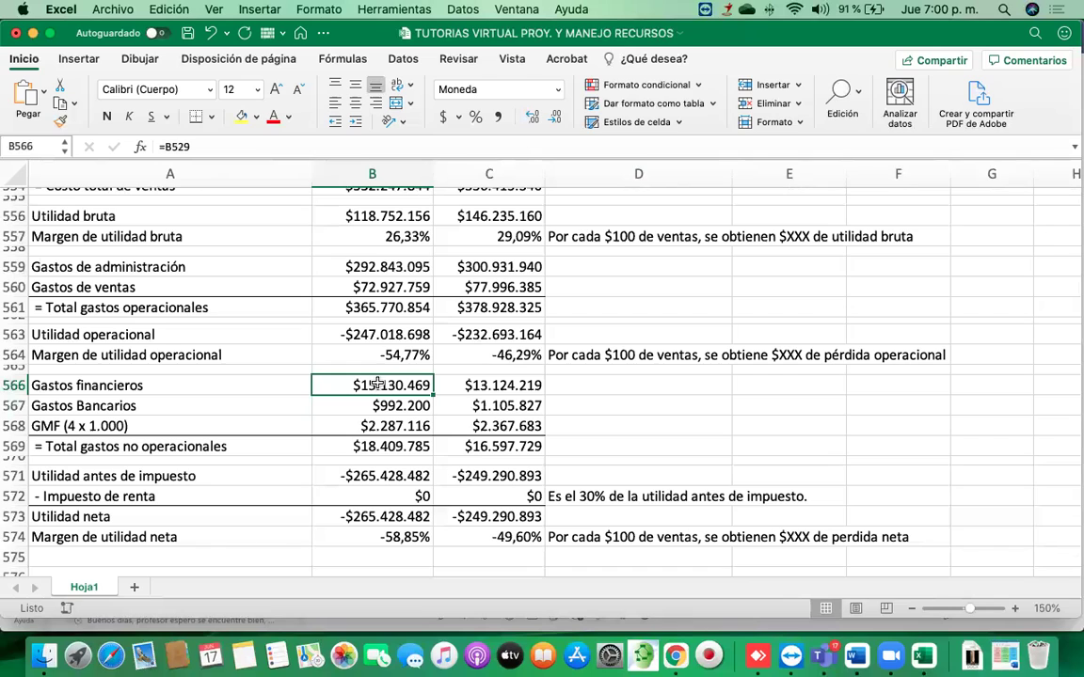
pyautogui.click(395, 406)
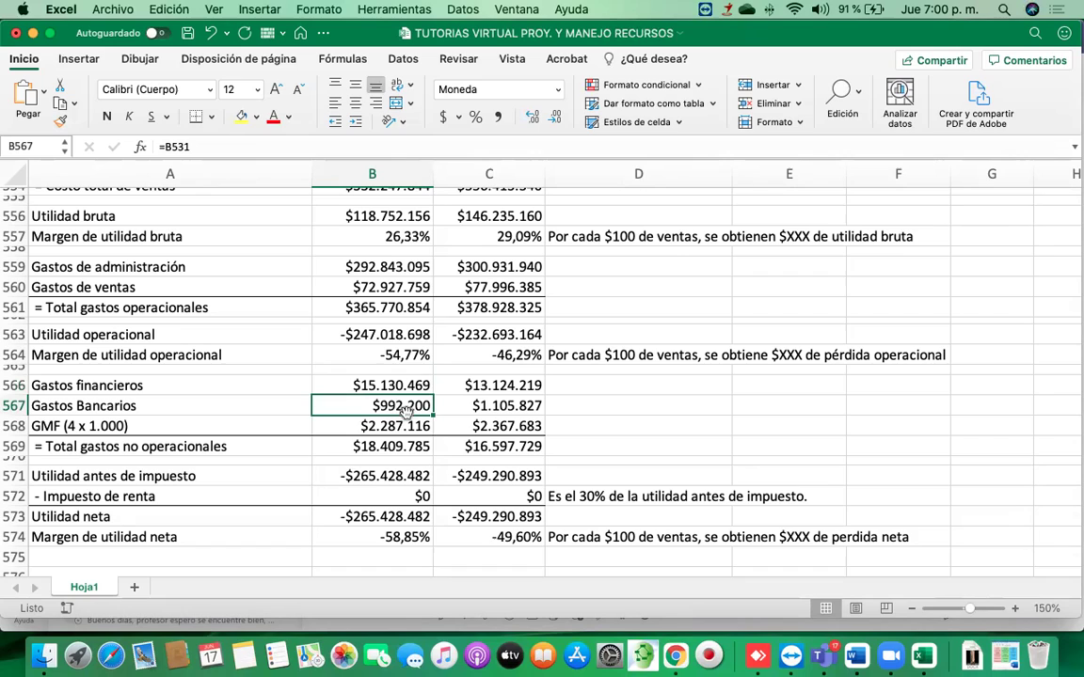
pyautogui.click(380, 432)
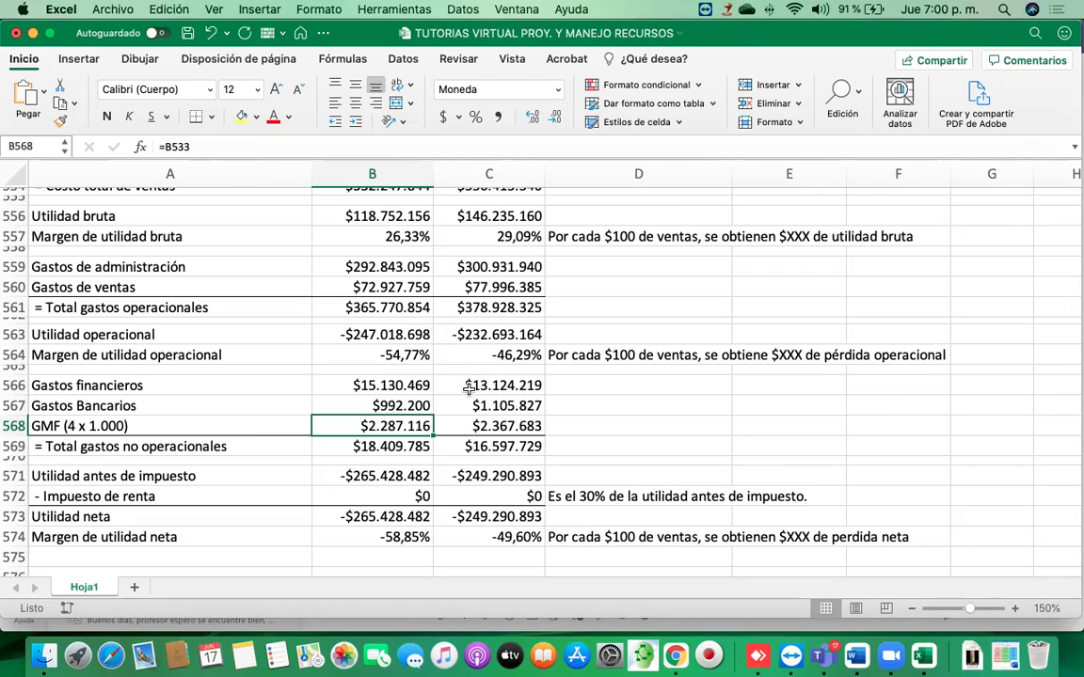
# Review the Año 1 Costos indirectos de fabricación in B550 and Gastos de administración in B559 against the statement's profit margins
pyautogui.scroll(3, 469, 389)
pyautogui.scroll(-5, 381, 388)
pyautogui.scroll(5, 385, 407)
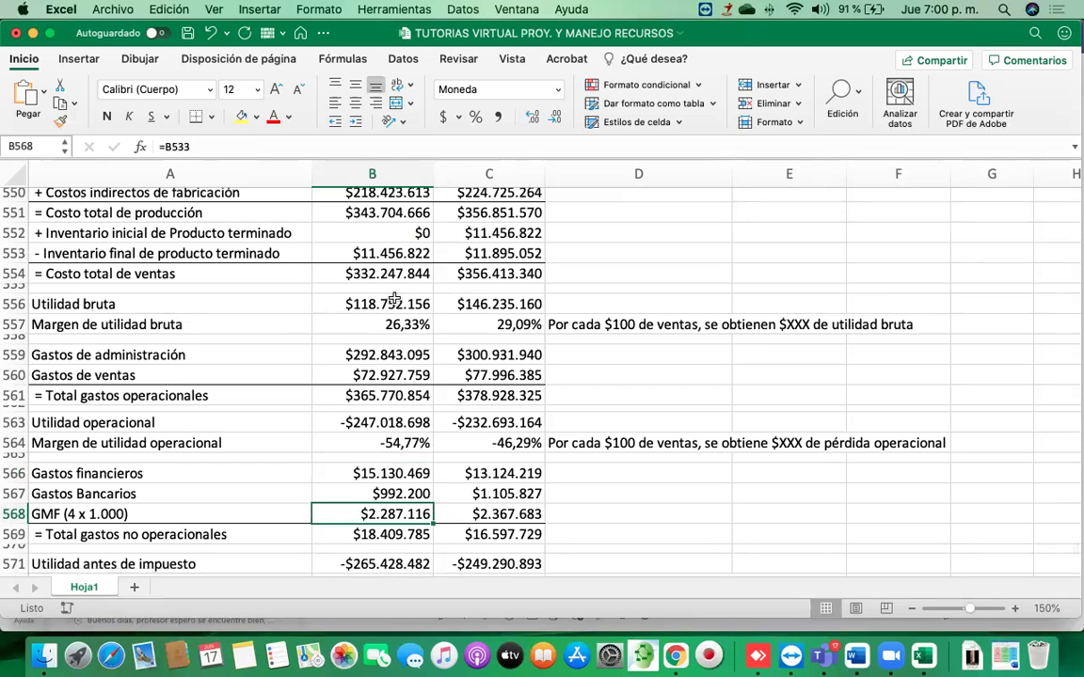
pyautogui.scroll(3, 381, 330)
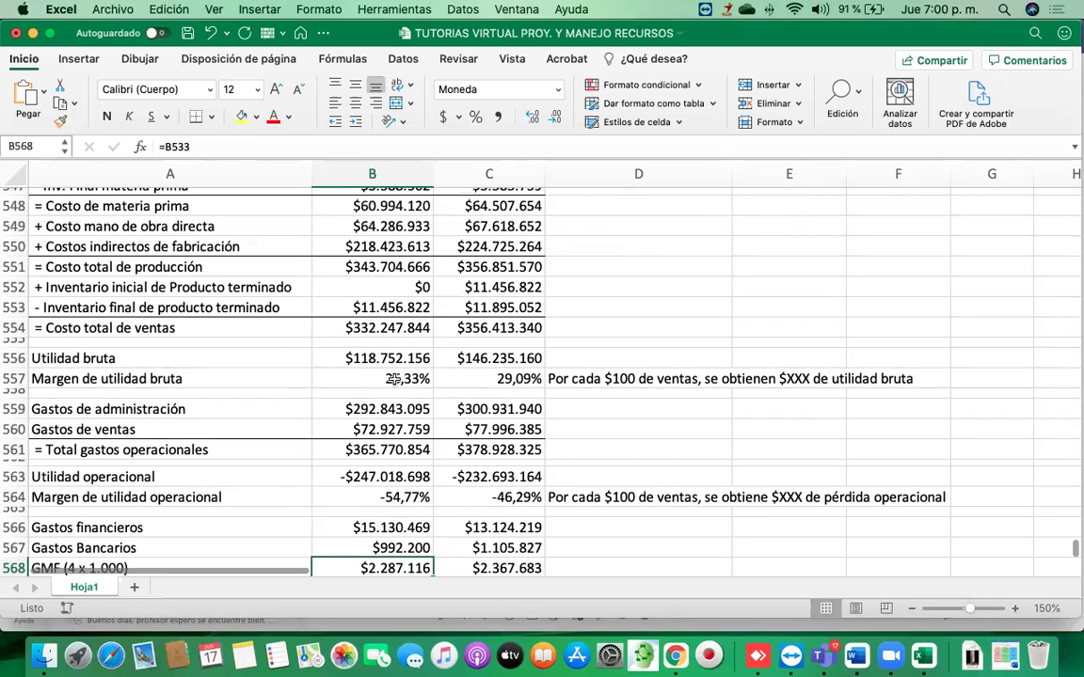
pyautogui.click(398, 246)
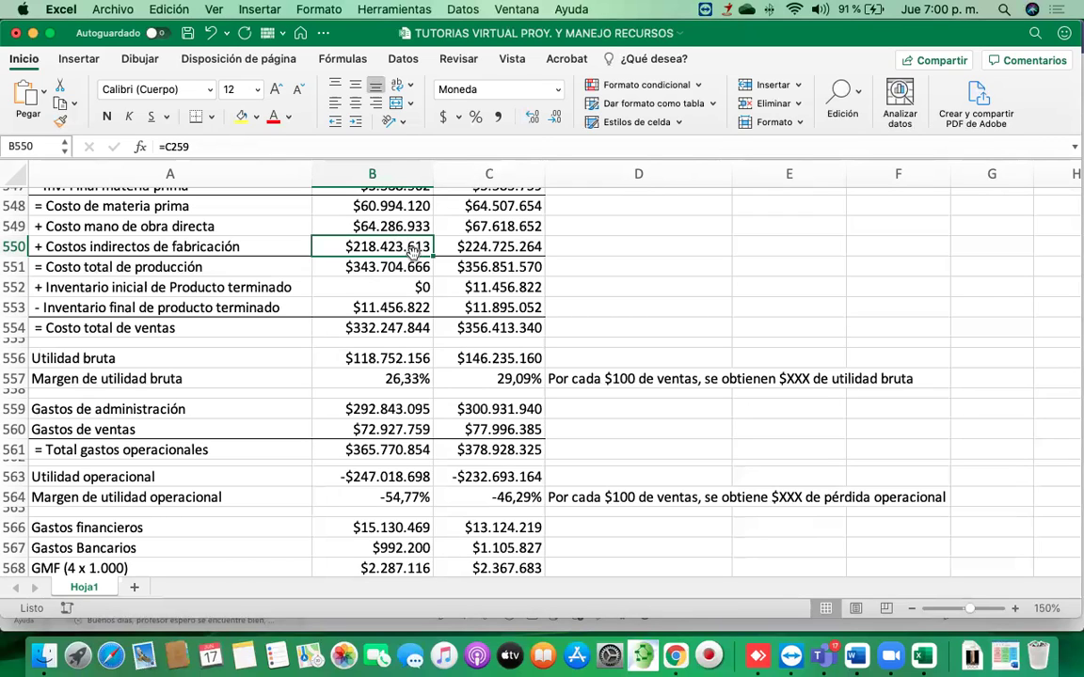
pyautogui.click(391, 409)
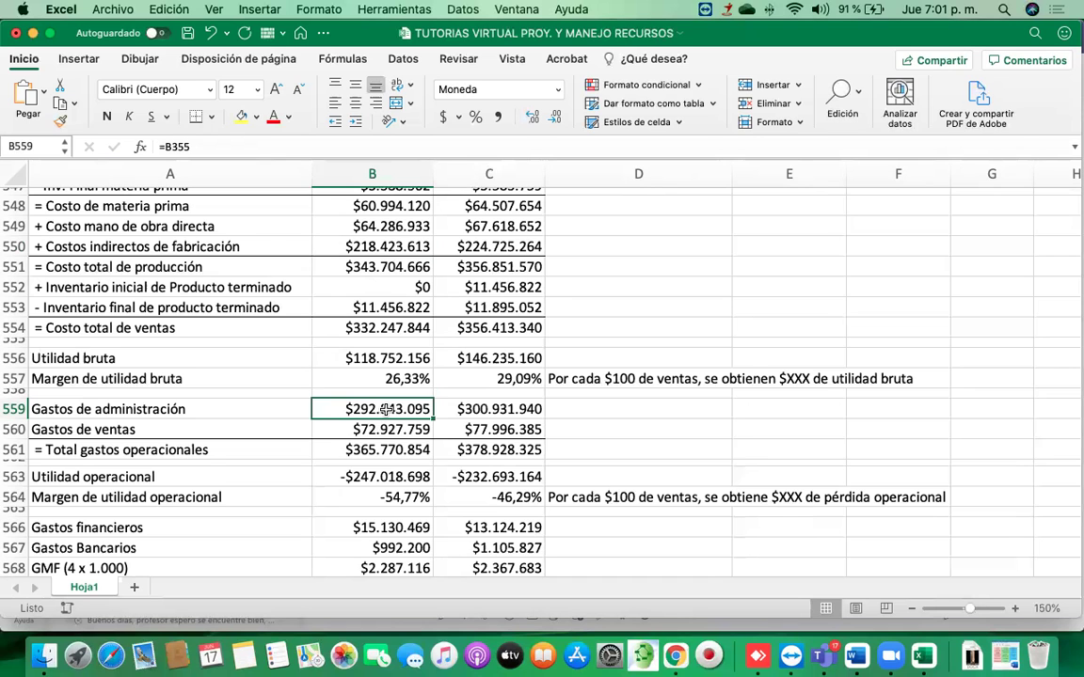
pyautogui.scroll(-5, 395, 414)
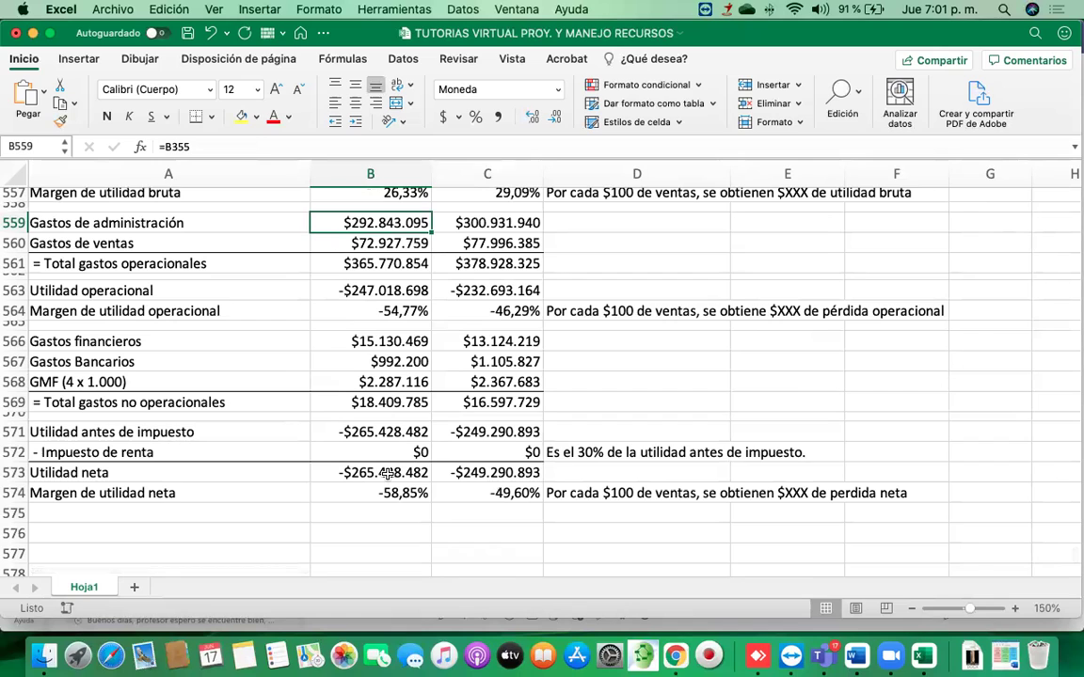
pyautogui.click(485, 548)
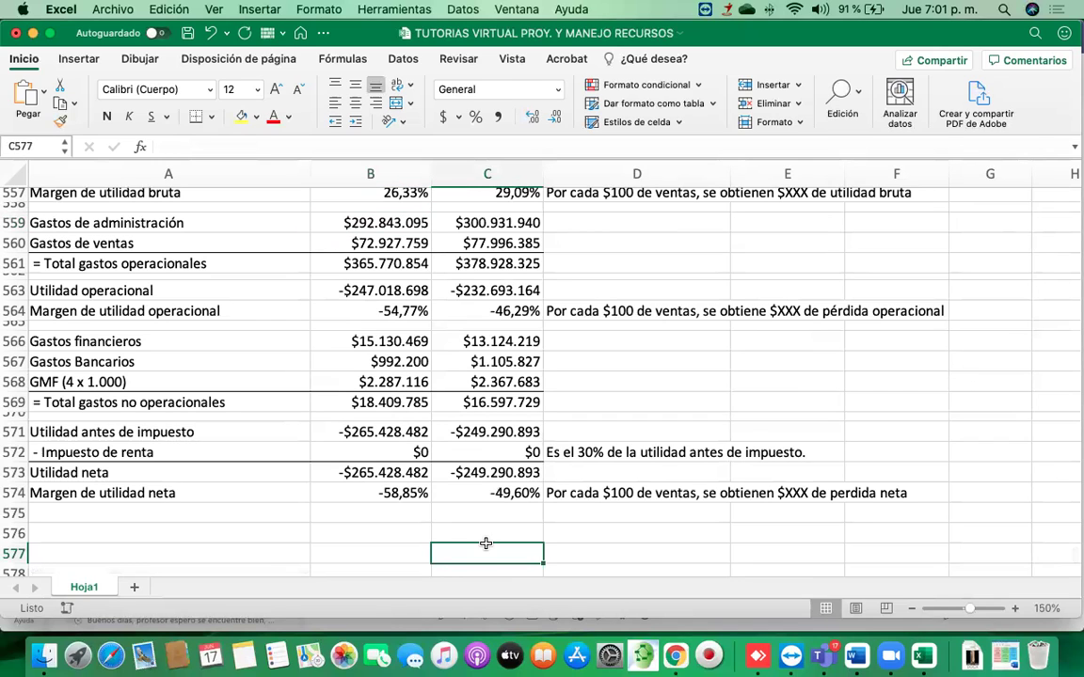
pyautogui.click(195, 529)
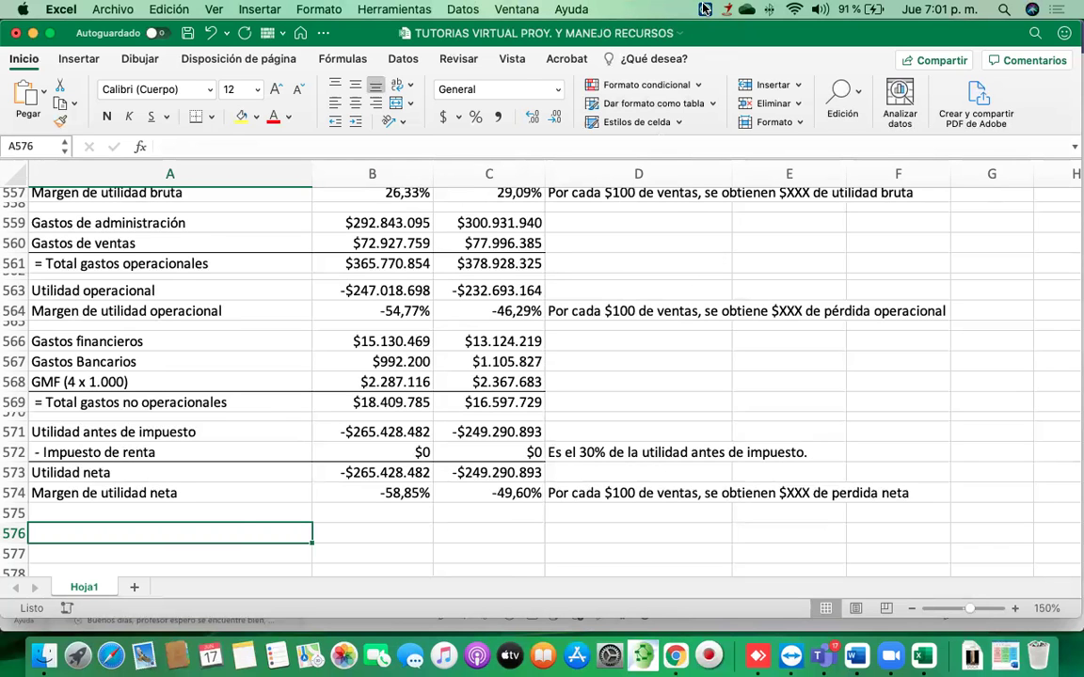
pyautogui.scroll(5, 616, 172)
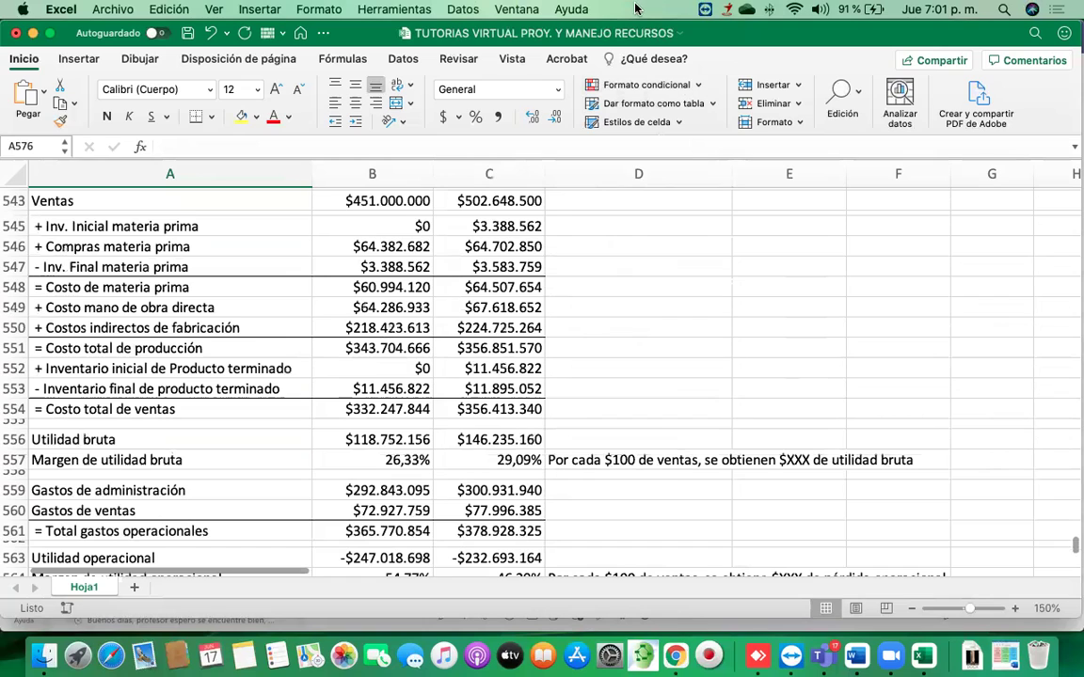